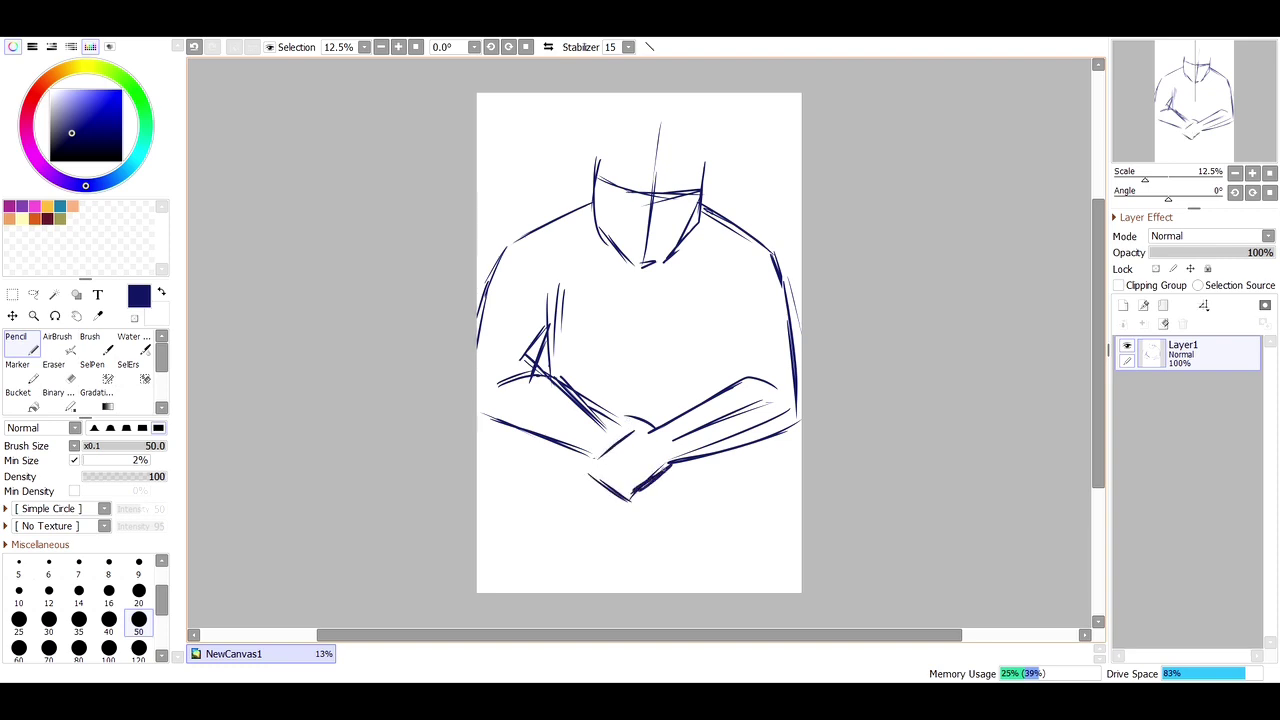
Step: Rough in the clasped hand shapes where the two forearms meet in the body sketch
{"action": "left_click_drag", "start_coordinate": [591, 450], "coordinate": [630, 434]}
{"action": "left_click_drag", "start_coordinate": [606, 436], "coordinate": [616, 452]}
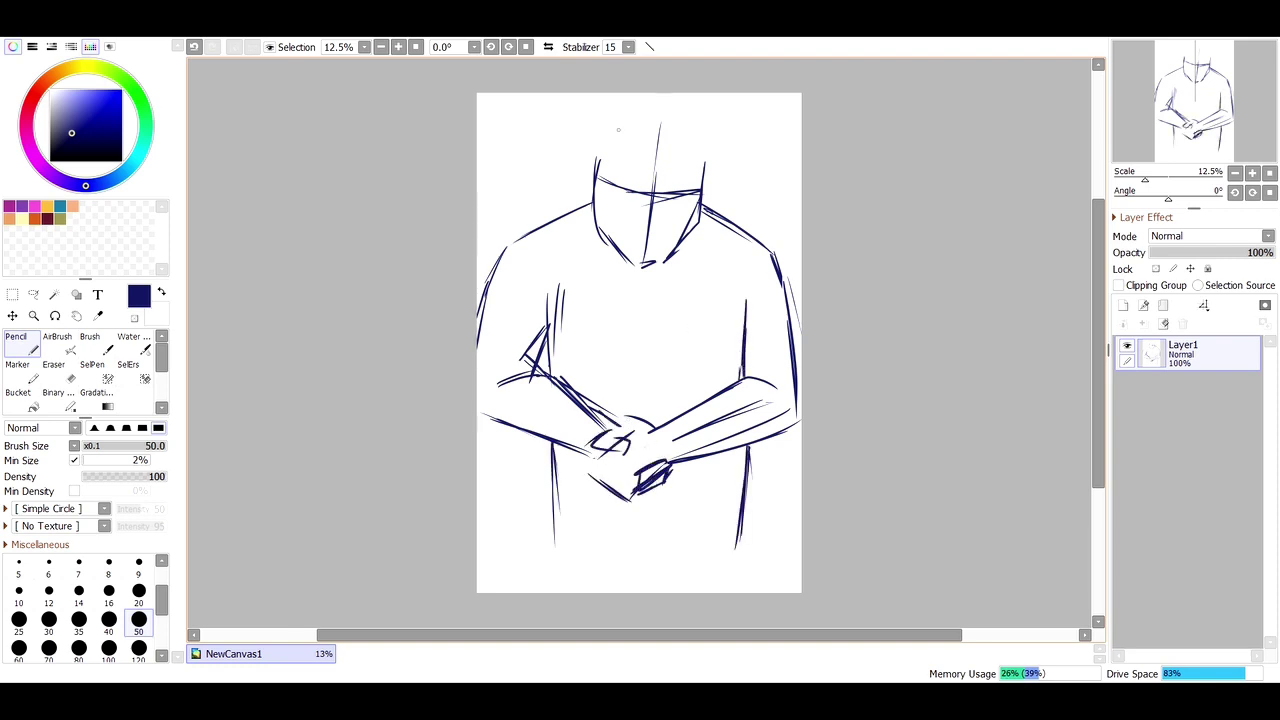
Step: Fade the rough body sketch layer to 36% opacity and draw both eyes with pupils on a new layer above it
{"action": "left_click_drag", "start_coordinate": [1270, 252], "coordinate": [1194, 252]}
{"action": "left_click", "coordinate": [1122, 305]}
{"action": "left_click", "coordinate": [653, 208], "text": "ctrl"}
{"action": "left_click_drag", "start_coordinate": [694, 272], "coordinate": [746, 282]}
{"action": "left_click_drag", "start_coordinate": [500, 230], "coordinate": [592, 250]}
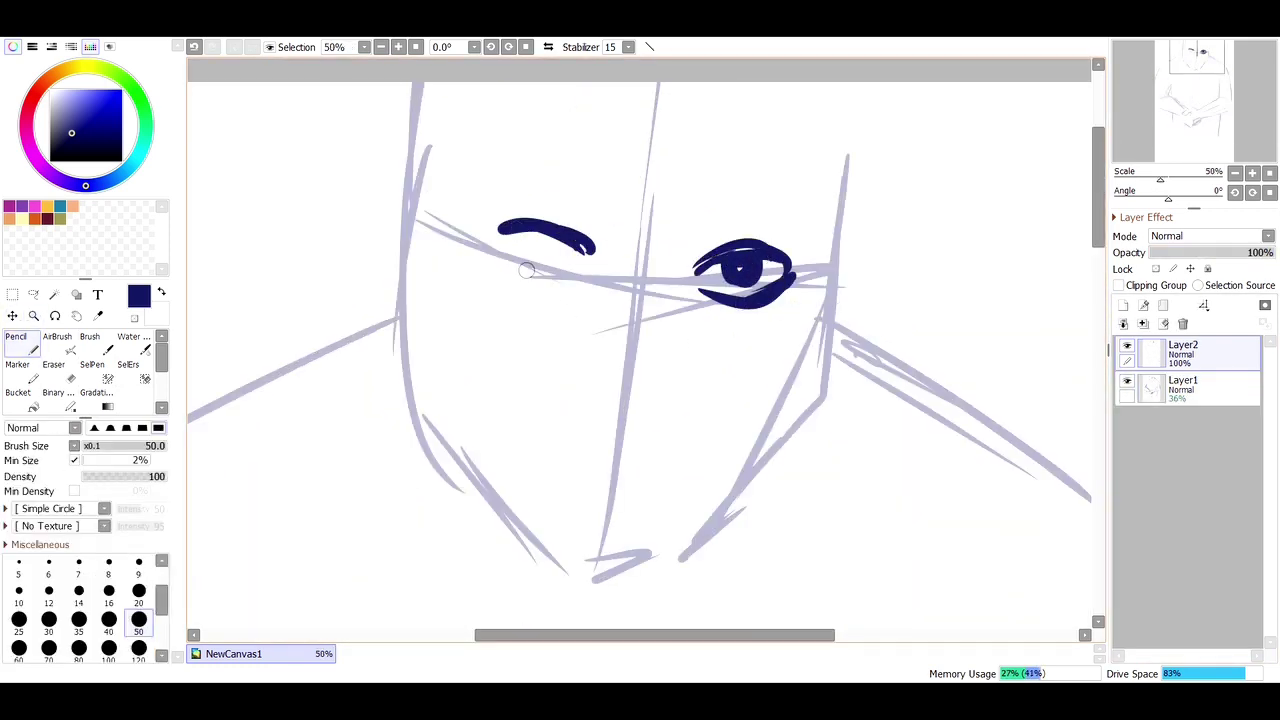
{"action": "left_click_drag", "start_coordinate": [505, 265], "coordinate": [586, 280]}
{"action": "left_click_drag", "start_coordinate": [532, 238], "coordinate": [556, 262]}
Step: Draw the nose with its nostrils and a smiling mouth with the lower lip beneath the eyes
{"action": "mouse_move", "coordinate": [586, 350]}
{"action": "left_mouse_down"}
{"action": "mouse_move", "coordinate": [622, 388]}
{"action": "mouse_move", "coordinate": [668, 382]}
{"action": "left_mouse_up"}
{"action": "left_click_drag", "start_coordinate": [690, 370], "coordinate": [672, 390]}
{"action": "mouse_move", "coordinate": [706, 438]}
{"action": "left_mouse_down"}
{"action": "mouse_move", "coordinate": [590, 455]}
{"action": "mouse_move", "coordinate": [615, 455]}
{"action": "left_mouse_up"}
{"action": "mouse_move", "coordinate": [570, 478]}
{"action": "left_mouse_down"}
{"action": "mouse_move", "coordinate": [645, 490]}
{"action": "mouse_move", "coordinate": [665, 515]}
{"action": "left_mouse_up"}
{"action": "left_click_drag", "start_coordinate": [685, 460], "coordinate": [655, 510]}
{"action": "left_click_drag", "start_coordinate": [555, 475], "coordinate": [590, 508]}
Step: Add the moustache, the mouth-corner creases and short beard strokes along the cheeks and chin
{"action": "left_click_drag", "start_coordinate": [552, 435], "coordinate": [655, 420]}
{"action": "left_click_drag", "start_coordinate": [660, 425], "coordinate": [735, 452]}
{"action": "left_click_drag", "start_coordinate": [538, 422], "coordinate": [525, 495]}
{"action": "left_click_drag", "start_coordinate": [548, 520], "coordinate": [620, 575]}
{"action": "left_click_drag", "start_coordinate": [722, 490], "coordinate": [682, 560]}
Step: Draw the eyelid creases and thick arched eyebrows above both eyes
{"action": "left_click_drag", "start_coordinate": [710, 235], "coordinate": [788, 245]}
{"action": "left_click_drag", "start_coordinate": [510, 205], "coordinate": [605, 225]}
{"action": "mouse_move", "coordinate": [718, 180]}
{"action": "left_mouse_down"}
{"action": "mouse_move", "coordinate": [784, 153]}
{"action": "mouse_move", "coordinate": [826, 190]}
{"action": "left_mouse_up"}
{"action": "mouse_move", "coordinate": [620, 168]}
{"action": "left_mouse_down"}
{"action": "mouse_move", "coordinate": [560, 142]}
{"action": "mouse_move", "coordinate": [476, 172]}
{"action": "left_mouse_up"}
Step: Outline the jaw and both sides of the face from the temples down to the chin
{"action": "mouse_move", "coordinate": [410, 122]}
{"action": "left_mouse_down"}
{"action": "mouse_move", "coordinate": [412, 330]}
{"action": "mouse_move", "coordinate": [545, 560]}
{"action": "mouse_move", "coordinate": [596, 578]}
{"action": "left_mouse_up"}
{"action": "left_click_drag", "start_coordinate": [705, 540], "coordinate": [832, 325]}
{"action": "left_click_drag", "start_coordinate": [852, 175], "coordinate": [800, 440]}
{"action": "left_click_drag", "start_coordinate": [408, 118], "coordinate": [400, 262]}
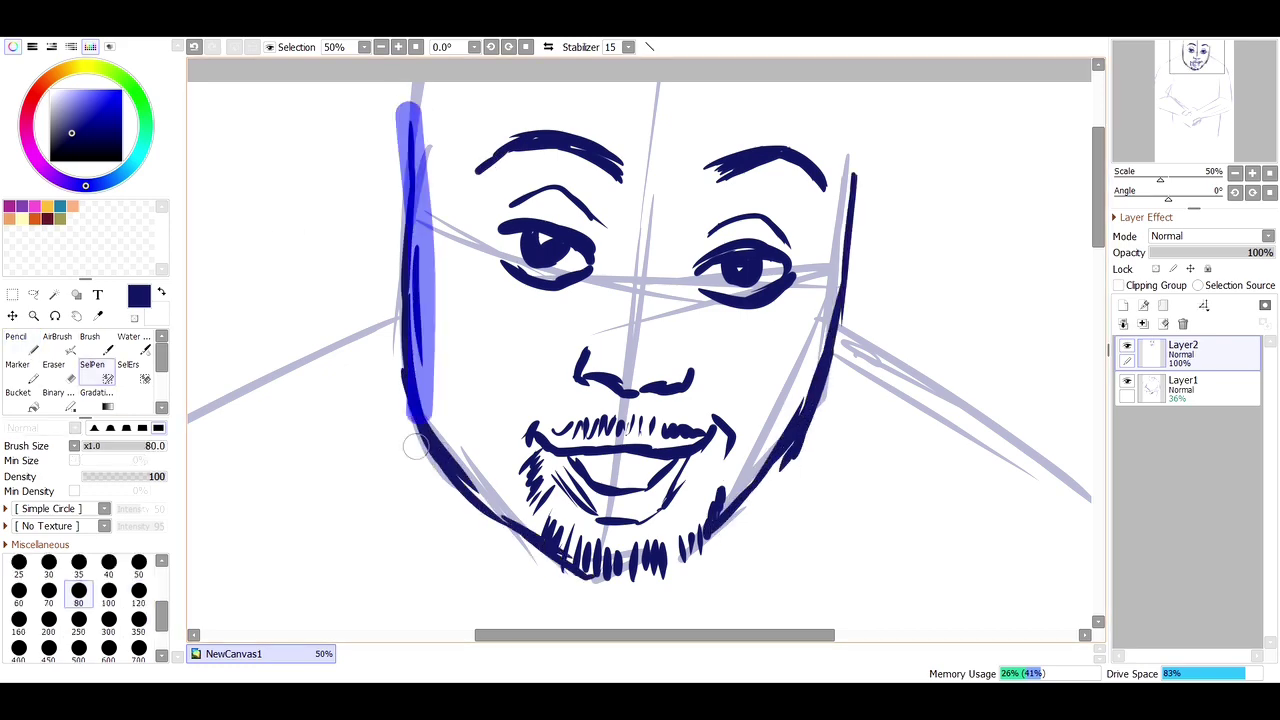
{"action": "left_click_drag", "start_coordinate": [852, 178], "coordinate": [858, 300]}
Step: Scribble the curly hair across the top and sides of the head and draw the ears
{"action": "left_click_drag", "start_coordinate": [612, 100], "coordinate": [700, 125]}
{"action": "mouse_move", "coordinate": [776, 97]}
{"action": "left_mouse_down"}
{"action": "mouse_move", "coordinate": [760, 112]}
{"action": "mouse_move", "coordinate": [905, 160]}
{"action": "mouse_move", "coordinate": [951, 91]}
{"action": "left_mouse_up"}
{"action": "left_click_drag", "start_coordinate": [569, 89], "coordinate": [435, 81]}
{"action": "left_click_drag", "start_coordinate": [840, 180], "coordinate": [842, 260]}
{"action": "left_click_drag", "start_coordinate": [400, 90], "coordinate": [380, 180]}
{"action": "left_click_drag", "start_coordinate": [440, 90], "coordinate": [420, 220]}
Step: Draw the neckline and the wide jacket collar on both sides below the face
{"action": "key", "text": "ctrl+minus"}
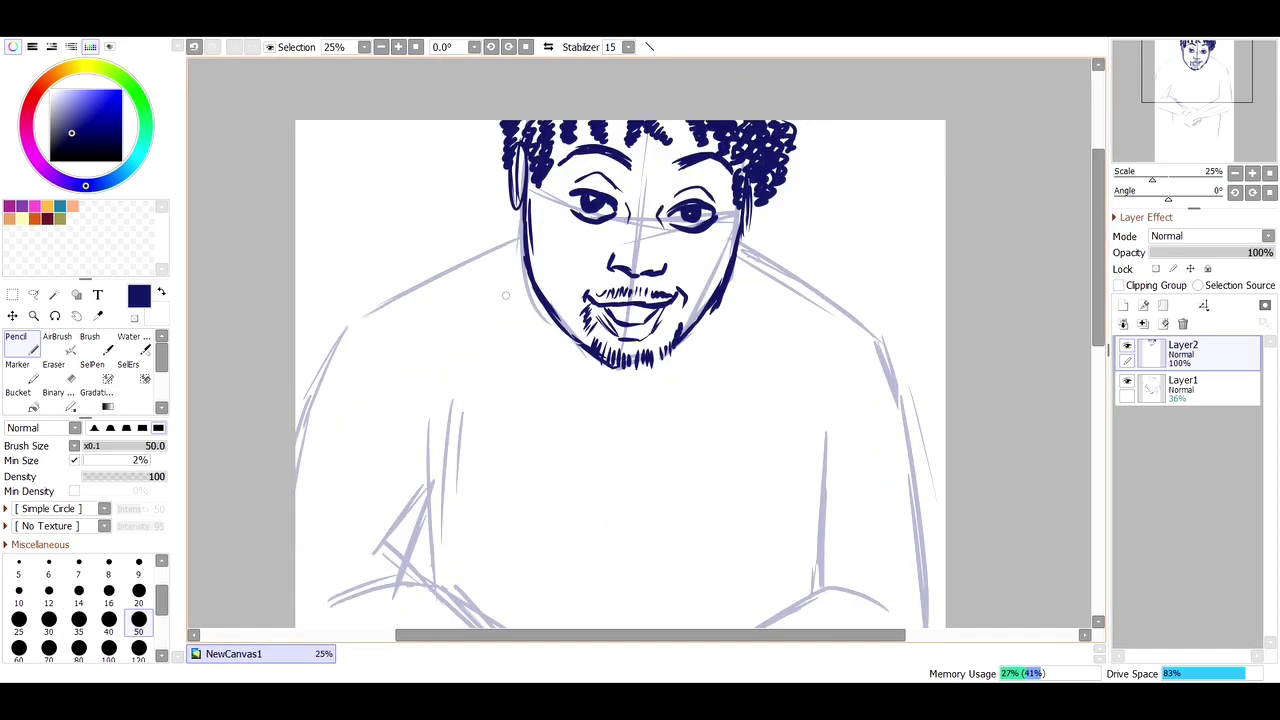
{"action": "left_click_drag", "start_coordinate": [712, 328], "coordinate": [650, 410]}
{"action": "mouse_move", "coordinate": [738, 242]}
{"action": "left_mouse_down"}
{"action": "mouse_move", "coordinate": [766, 300]}
{"action": "mouse_move", "coordinate": [655, 437]}
{"action": "left_mouse_up"}
{"action": "left_click_drag", "start_coordinate": [550, 320], "coordinate": [612, 404]}
{"action": "mouse_move", "coordinate": [492, 260]}
{"action": "left_mouse_down"}
{"action": "mouse_move", "coordinate": [612, 438]}
{"action": "mouse_move", "coordinate": [540, 398]}
{"action": "left_mouse_up"}
Step: Draw the jacket's front zipper with its pull, the opening down to the hands and the folds on the right chest
{"action": "mouse_move", "coordinate": [612, 438]}
{"action": "left_mouse_down"}
{"action": "mouse_move", "coordinate": [656, 460]}
{"action": "mouse_move", "coordinate": [614, 526]}
{"action": "left_mouse_up"}
{"action": "left_click_drag", "start_coordinate": [660, 430], "coordinate": [655, 532]}
{"action": "left_click_drag", "start_coordinate": [630, 460], "coordinate": [640, 548]}
{"action": "scroll", "coordinate": [759, 339], "scroll_direction": "down", "scroll_amount": 3}
{"action": "left_click_drag", "start_coordinate": [754, 292], "coordinate": [758, 458]}
{"action": "left_click_drag", "start_coordinate": [774, 352], "coordinate": [777, 476]}
{"action": "mouse_move", "coordinate": [785, 280]}
{"action": "left_mouse_down"}
{"action": "mouse_move", "coordinate": [814, 344]}
{"action": "mouse_move", "coordinate": [820, 476]}
{"action": "left_mouse_up"}
{"action": "mouse_move", "coordinate": [618, 420]}
{"action": "left_mouse_down"}
{"action": "mouse_move", "coordinate": [598, 500]}
{"action": "mouse_move", "coordinate": [612, 575]}
{"action": "left_mouse_up"}
{"action": "left_click_drag", "start_coordinate": [650, 420], "coordinate": [676, 576]}
Step: Draw both shoulders with their sleeve seams and the long folds along the left side of the torso
{"action": "left_click_drag", "start_coordinate": [522, 132], "coordinate": [352, 222]}
{"action": "mouse_move", "coordinate": [465, 318]}
{"action": "left_mouse_down"}
{"action": "mouse_move", "coordinate": [438, 488]}
{"action": "mouse_move", "coordinate": [440, 398]}
{"action": "left_mouse_up"}
{"action": "left_click_drag", "start_coordinate": [392, 245], "coordinate": [400, 390]}
{"action": "left_click_drag", "start_coordinate": [400, 390], "coordinate": [437, 488]}
{"action": "mouse_move", "coordinate": [352, 222]}
{"action": "left_mouse_down"}
{"action": "mouse_move", "coordinate": [298, 365]}
{"action": "mouse_move", "coordinate": [390, 344]}
{"action": "left_mouse_up"}
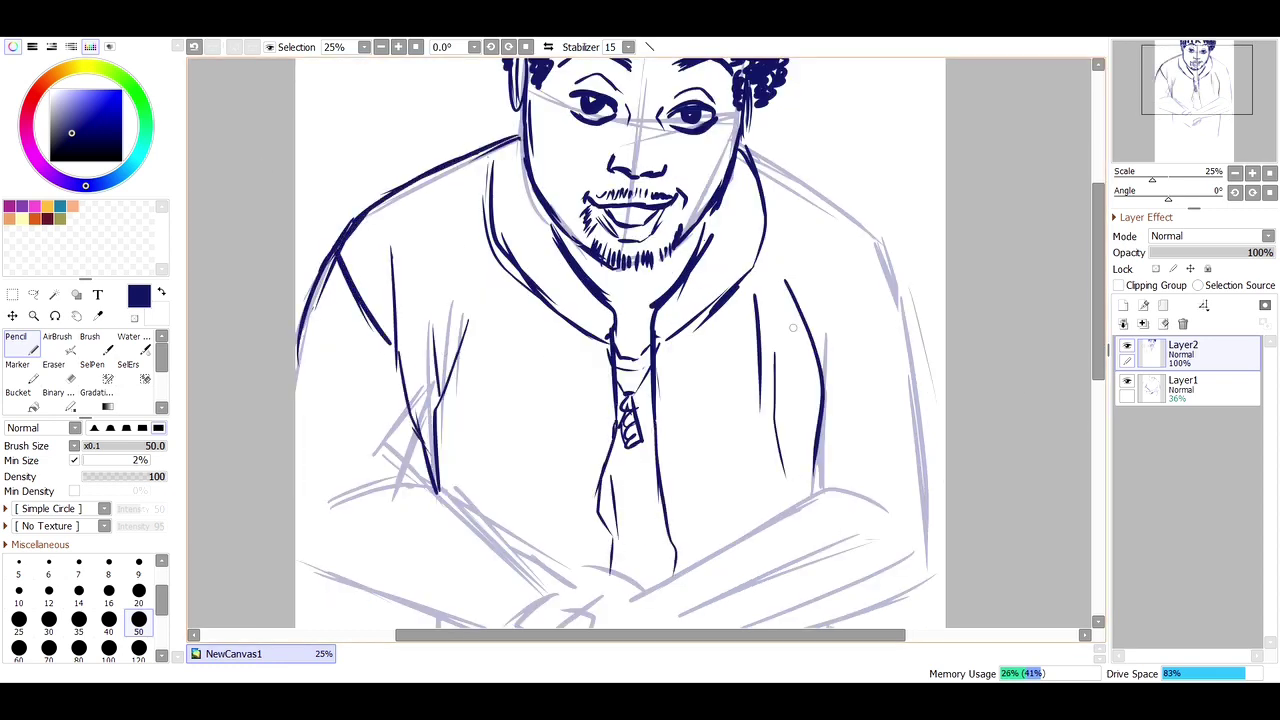
{"action": "left_click_drag", "start_coordinate": [898, 276], "coordinate": [829, 394]}
{"action": "left_click_drag", "start_coordinate": [740, 136], "coordinate": [898, 282]}
Step: Draw the fingers and knuckles of the clasped hands over the rough hand shapes
{"action": "scroll", "coordinate": [640, 400], "scroll_direction": "down", "scroll_amount": 3}
{"action": "left_click_drag", "start_coordinate": [588, 466], "coordinate": [648, 492]}
{"action": "mouse_move", "coordinate": [540, 492]}
{"action": "left_mouse_down"}
{"action": "mouse_move", "coordinate": [600, 500]}
{"action": "mouse_move", "coordinate": [562, 534]}
{"action": "left_mouse_up"}
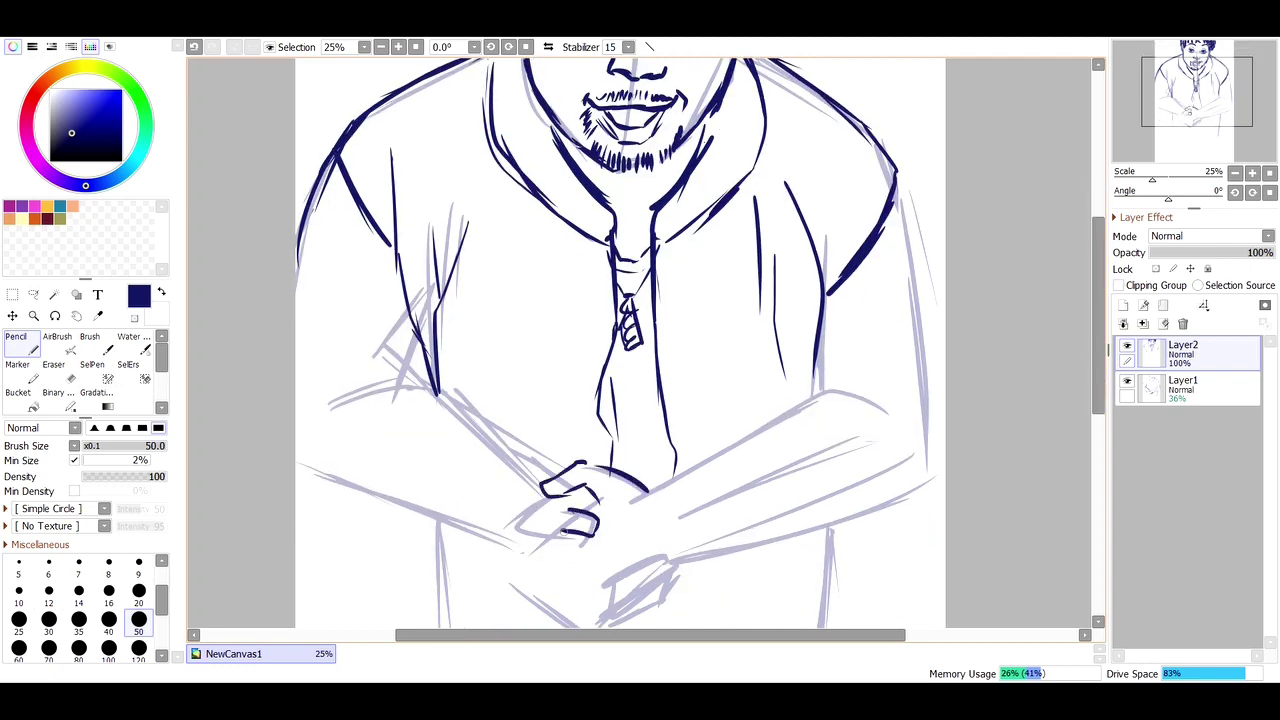
{"action": "left_click_drag", "start_coordinate": [628, 472], "coordinate": [672, 488]}
{"action": "mouse_move", "coordinate": [552, 540]}
{"action": "left_mouse_down"}
{"action": "mouse_move", "coordinate": [516, 572]}
{"action": "mouse_move", "coordinate": [534, 584]}
{"action": "left_mouse_up"}
{"action": "mouse_move", "coordinate": [590, 564]}
{"action": "left_mouse_down"}
{"action": "mouse_move", "coordinate": [540, 612]}
{"action": "mouse_move", "coordinate": [556, 606]}
{"action": "left_mouse_up"}
{"action": "left_click_drag", "start_coordinate": [626, 598], "coordinate": [576, 622]}
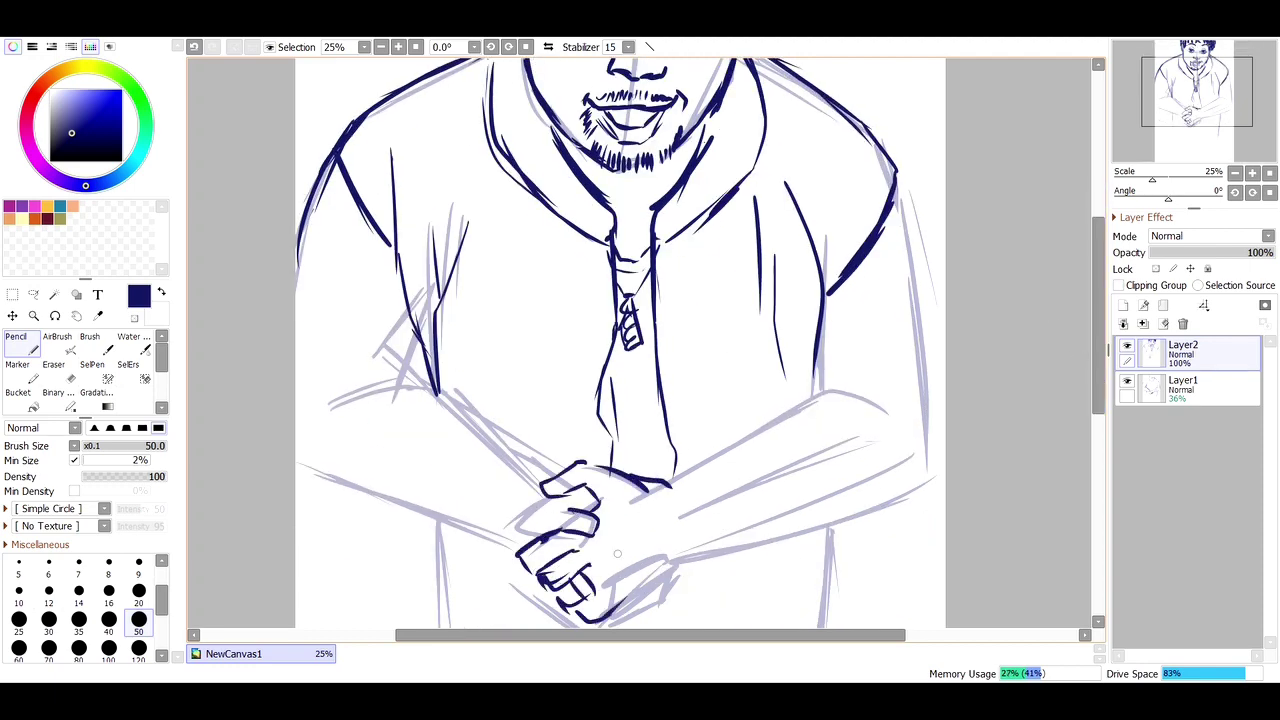
{"action": "scroll", "coordinate": [620, 560], "scroll_direction": "down", "scroll_amount": 2}
{"action": "mouse_move", "coordinate": [640, 514]}
{"action": "left_mouse_down"}
{"action": "mouse_move", "coordinate": [600, 550]}
{"action": "mouse_move", "coordinate": [676, 486]}
{"action": "mouse_move", "coordinate": [622, 556]}
{"action": "mouse_move", "coordinate": [586, 560]}
{"action": "left_mouse_up"}
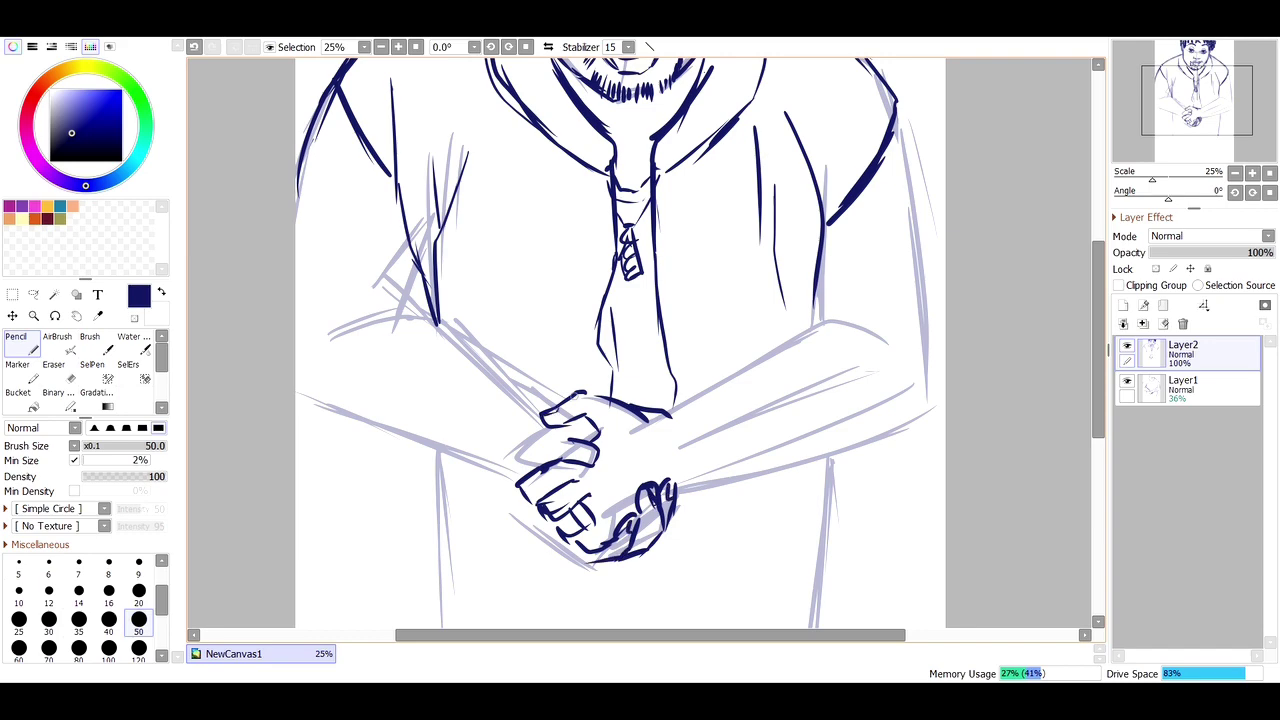
Step: Draw a wristwatch with a round dial and segmented strap on the wrist beside the clasped hands
{"action": "left_click_drag", "start_coordinate": [686, 470], "coordinate": [678, 420]}
{"action": "mouse_move", "coordinate": [666, 412]}
{"action": "left_mouse_down"}
{"action": "mouse_move", "coordinate": [707, 390]}
{"action": "mouse_move", "coordinate": [700, 482]}
{"action": "left_mouse_up"}
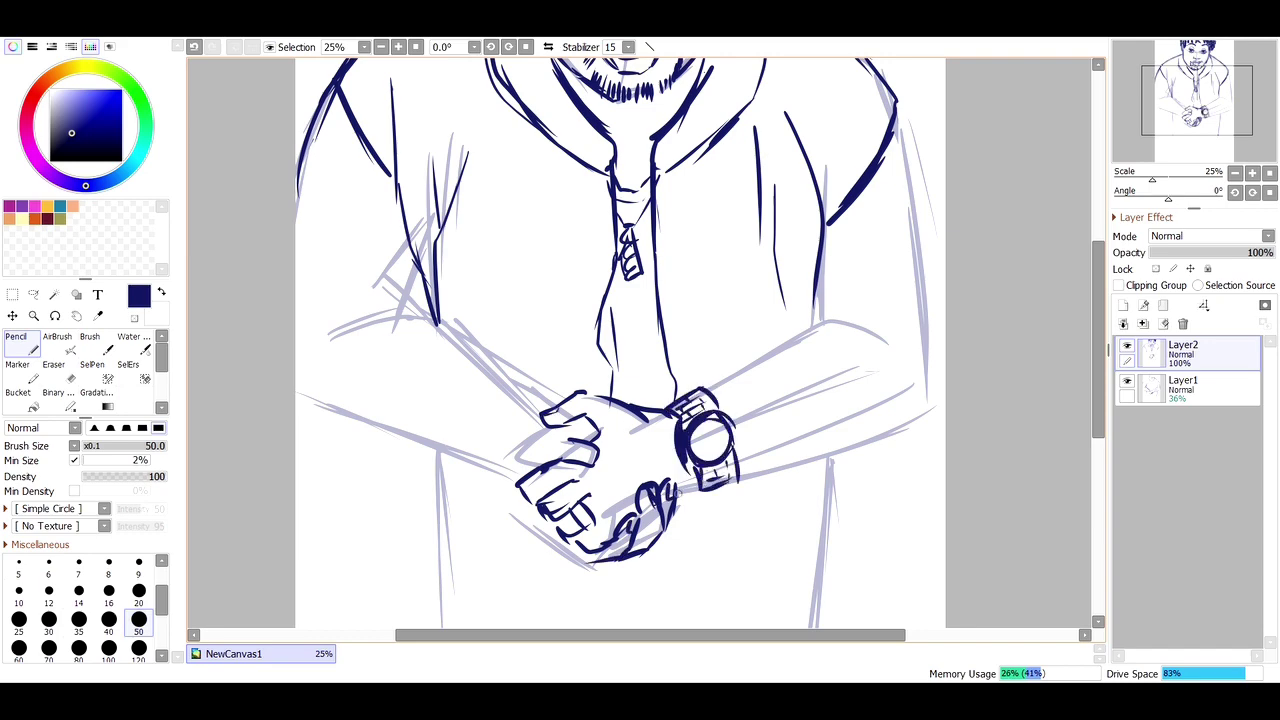
{"action": "key", "text": "s"}
{"action": "left_click_drag", "start_coordinate": [690, 392], "coordinate": [697, 450]}
{"action": "key", "text": "ctrl+d"}
Step: Outline the right forearm and the outer edge of the right sleeve from shoulder to elbow
{"action": "key", "text": "n"}
{"action": "mouse_move", "coordinate": [700, 400]}
{"action": "left_mouse_down"}
{"action": "mouse_move", "coordinate": [860, 320]}
{"action": "mouse_move", "coordinate": [932, 368]}
{"action": "left_mouse_up"}
{"action": "mouse_move", "coordinate": [900, 104]}
{"action": "left_mouse_down"}
{"action": "mouse_move", "coordinate": [944, 352]}
{"action": "mouse_move", "coordinate": [924, 424]}
{"action": "left_mouse_up"}
{"action": "left_click_drag", "start_coordinate": [926, 418], "coordinate": [722, 486]}
Step: Draw the left sleeve's cuff and folds, the left forearm, and the curved back of the left hand
{"action": "left_click_drag", "start_coordinate": [782, 601], "coordinate": [982, 601]}
{"action": "left_click_drag", "start_coordinate": [604, 296], "coordinate": [496, 318]}
{"action": "left_click_drag", "start_coordinate": [600, 288], "coordinate": [502, 270]}
{"action": "left_click_drag", "start_coordinate": [532, 138], "coordinate": [596, 204]}
{"action": "mouse_move", "coordinate": [538, 172]}
{"action": "left_mouse_down"}
{"action": "mouse_move", "coordinate": [604, 230]}
{"action": "mouse_move", "coordinate": [578, 236]}
{"action": "left_mouse_up"}
{"action": "mouse_move", "coordinate": [600, 254]}
{"action": "left_mouse_down"}
{"action": "mouse_move", "coordinate": [608, 296]}
{"action": "mouse_move", "coordinate": [760, 410]}
{"action": "left_mouse_up"}
{"action": "left_click_drag", "start_coordinate": [495, 376], "coordinate": [657, 458]}
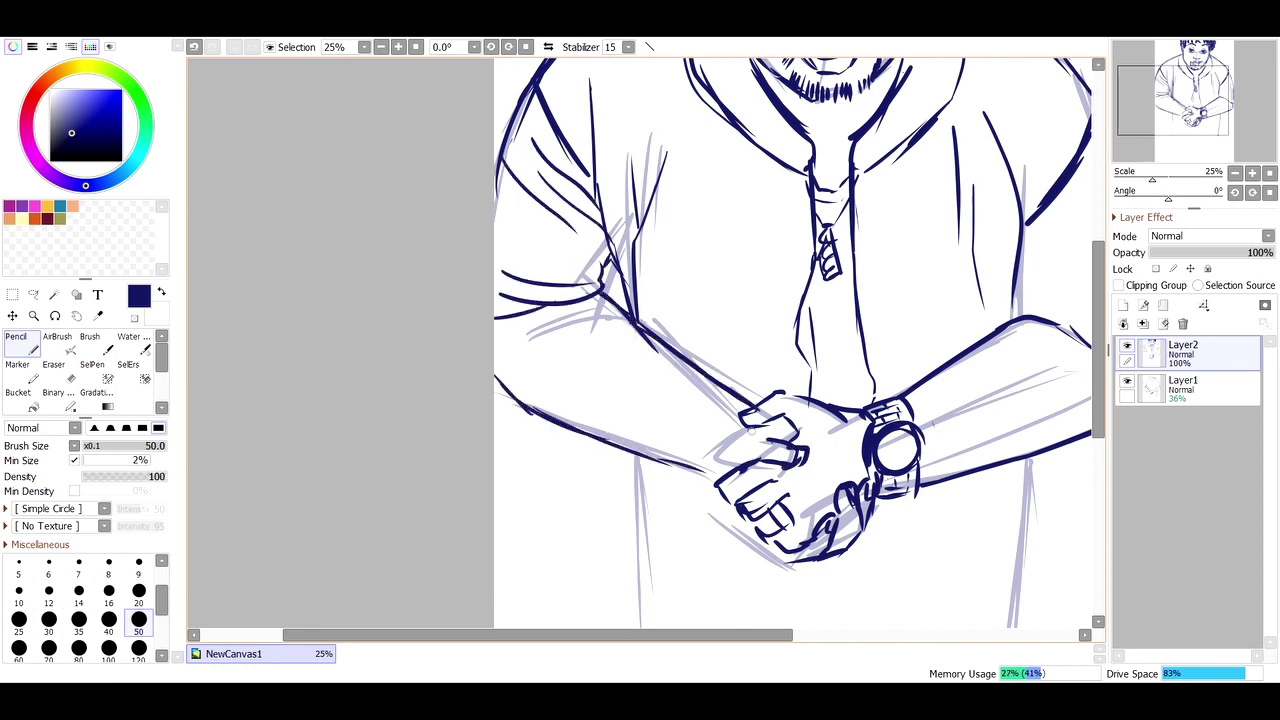
{"action": "left_click_drag", "start_coordinate": [742, 408], "coordinate": [714, 484]}
{"action": "key", "text": "ctrl+z"}
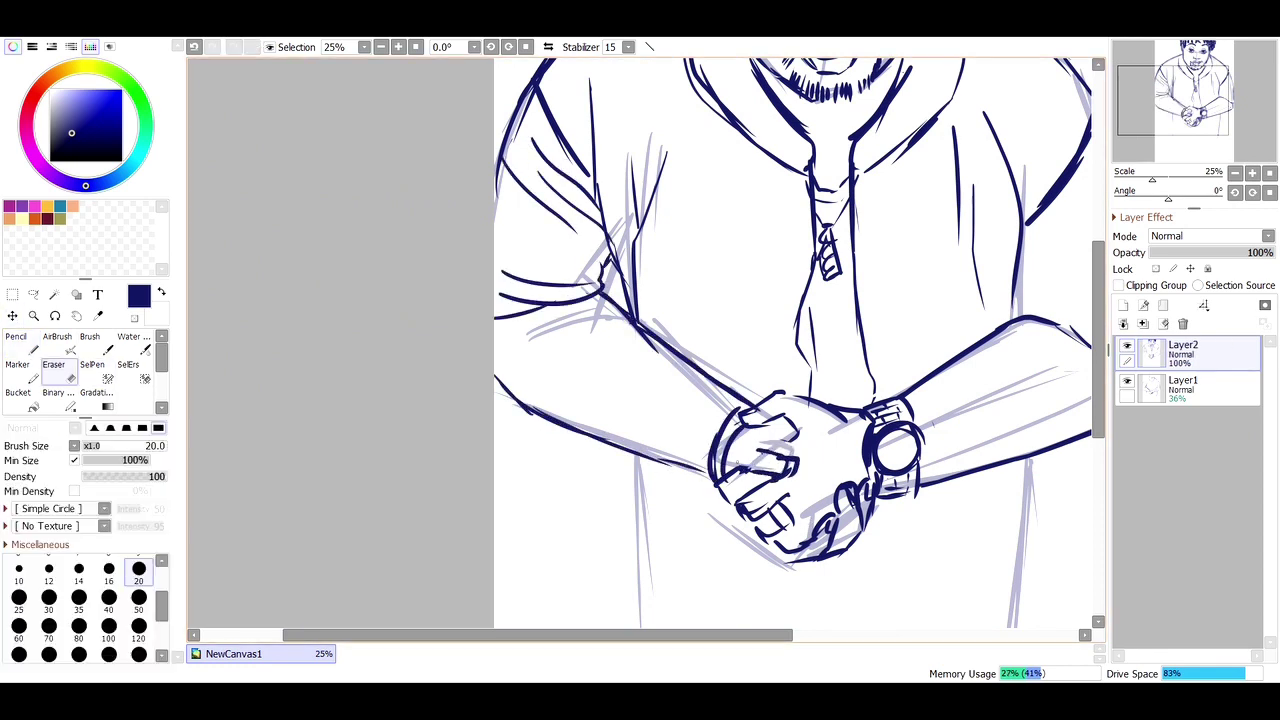
Step: Draw the jacket's lower front edges and pointed hem on both sides below the hands
{"action": "key", "text": "minus"}
{"action": "scroll", "coordinate": [640, 400], "scroll_direction": "down", "scroll_amount": 1}
{"action": "left_click_drag", "start_coordinate": [636, 420], "coordinate": [702, 489]}
{"action": "left_click_drag", "start_coordinate": [830, 372], "coordinate": [806, 494]}
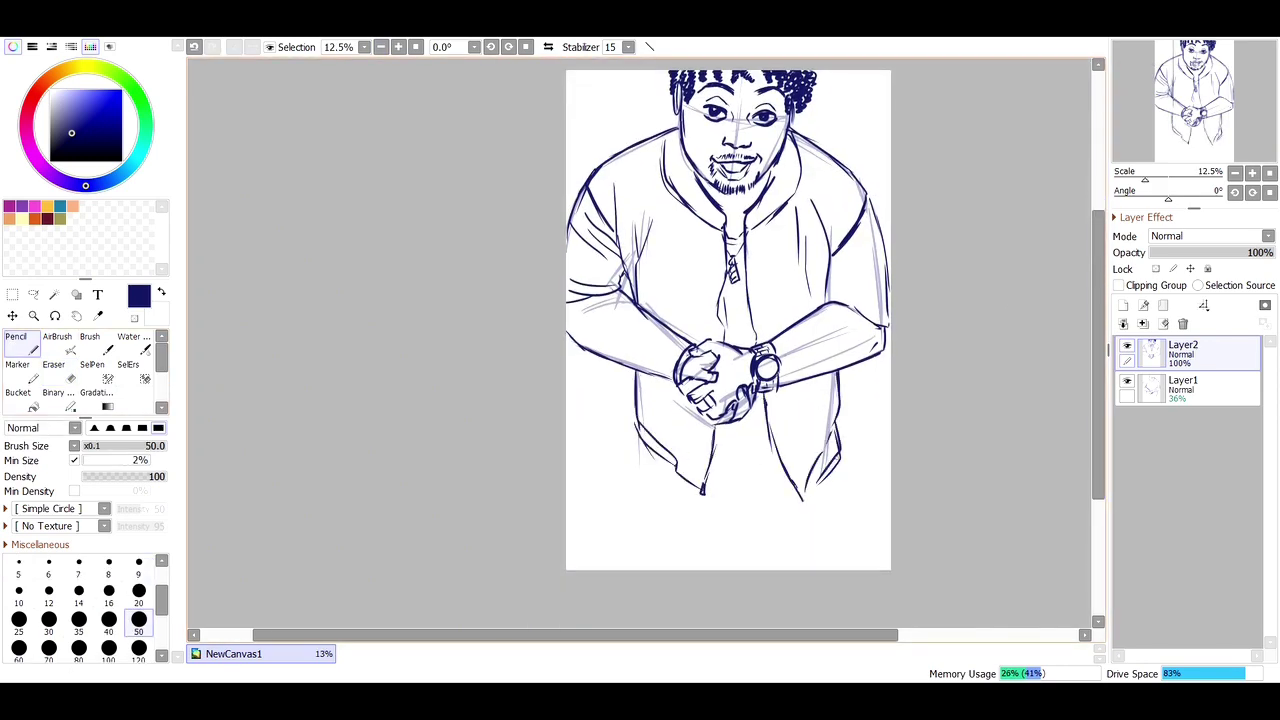
Step: Reshape the left corner of the jacket hem and sketch the trouser lines beneath the jacket
{"action": "mouse_move", "coordinate": [700, 500]}
{"action": "left_mouse_down"}
{"action": "mouse_move", "coordinate": [690, 425]}
{"action": "mouse_move", "coordinate": [634, 494]}
{"action": "mouse_move", "coordinate": [680, 476]}
{"action": "mouse_move", "coordinate": [726, 498]}
{"action": "left_mouse_up"}
{"action": "key", "text": "ctrl+t"}
{"action": "key", "text": "Return"}
{"action": "left_click_drag", "start_coordinate": [640, 436], "coordinate": [641, 530]}
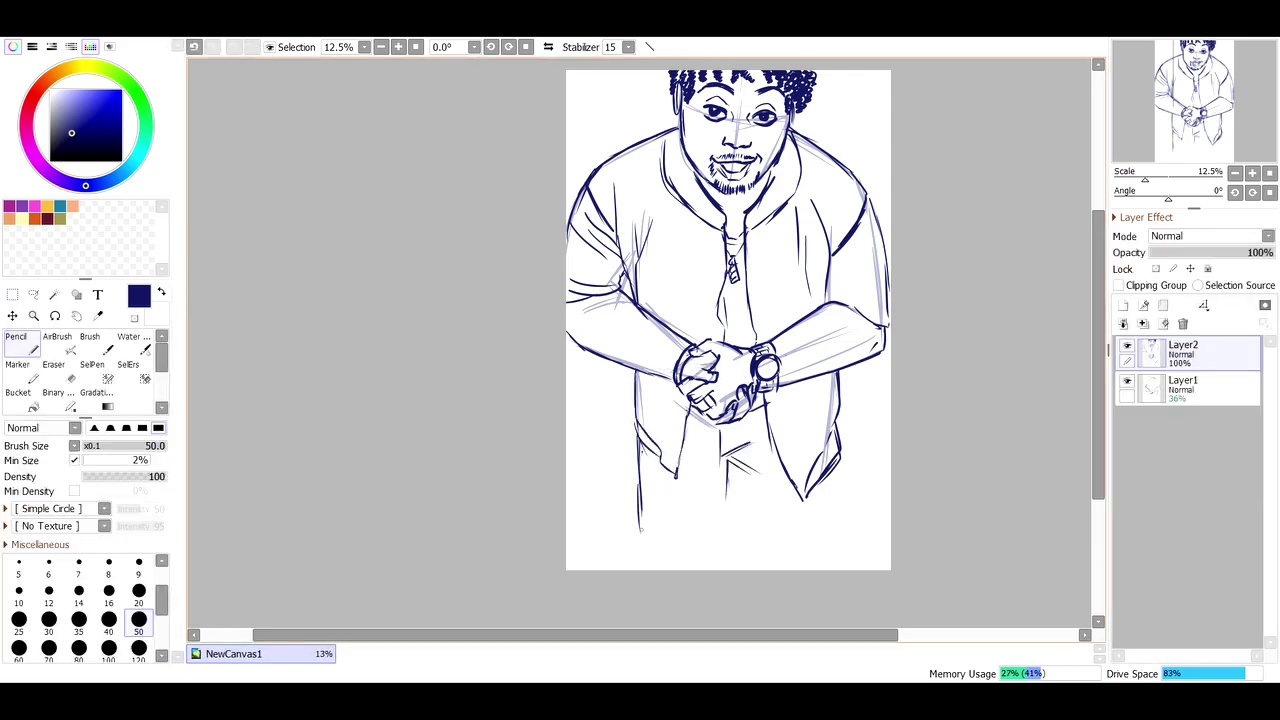
Step: Resize the folder holding both sketch layers to fit the canvas and complete the curly hair on top of the head
{"action": "key", "text": "ctrl+t"}
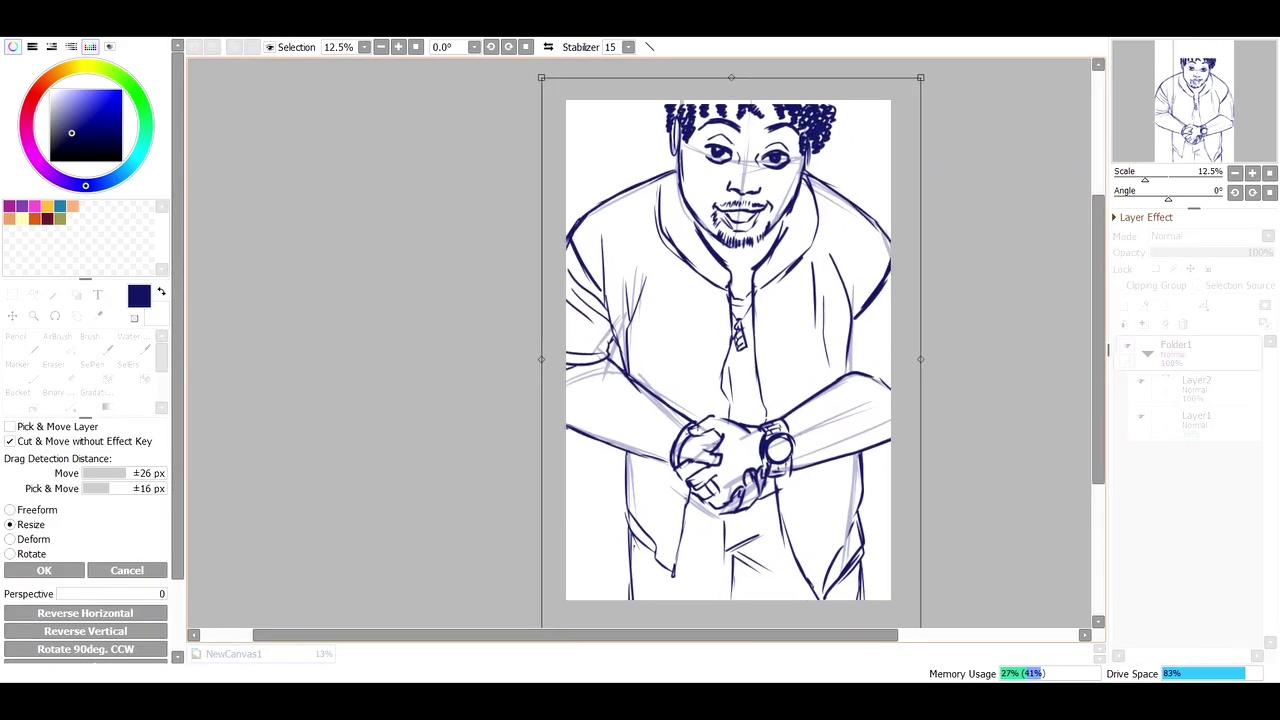
{"action": "mouse_move", "coordinate": [722, 87]}
{"action": "left_mouse_down"}
{"action": "mouse_move", "coordinate": [706, 136]}
{"action": "mouse_move", "coordinate": [798, 134]}
{"action": "left_mouse_up"}
{"action": "key", "text": "Return"}
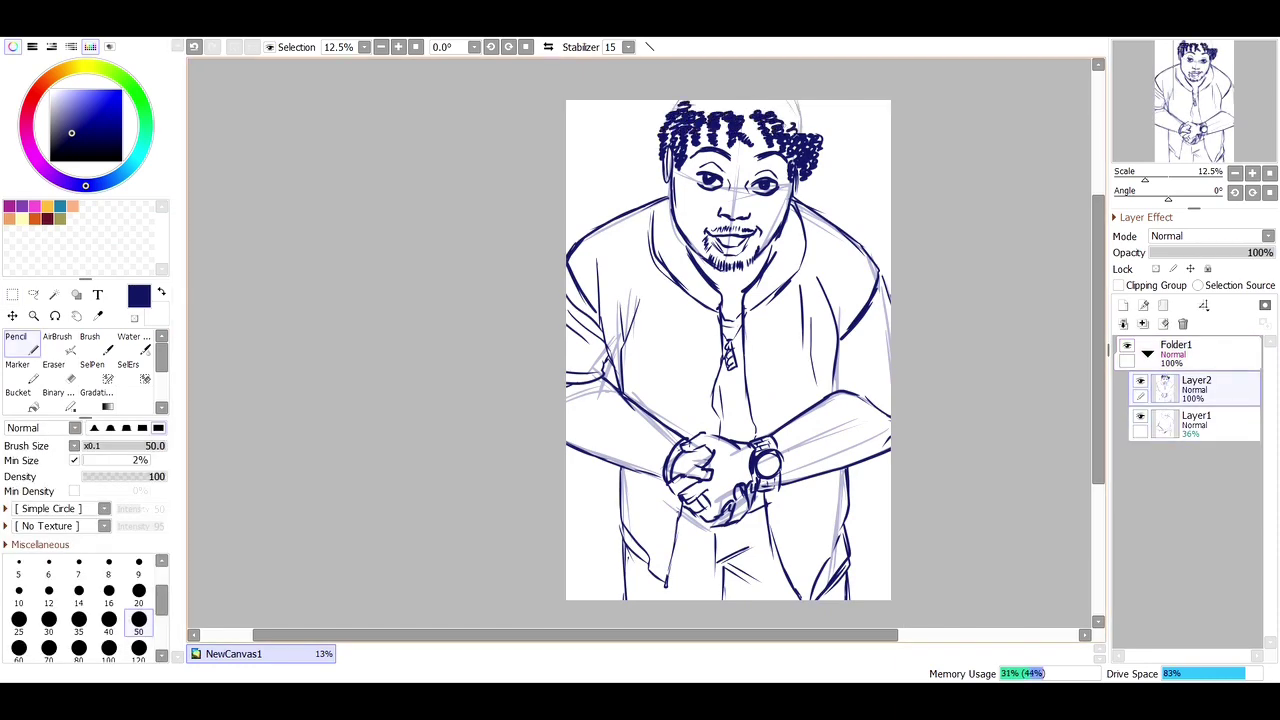
{"action": "mouse_move", "coordinate": [690, 104]}
{"action": "left_mouse_down"}
{"action": "mouse_move", "coordinate": [774, 114]}
{"action": "mouse_move", "coordinate": [820, 136]}
{"action": "left_mouse_up"}
{"action": "left_click_drag", "start_coordinate": [756, 104], "coordinate": [822, 138]}
Step: Fade Layer2 to 23% and Layer1 to 13% opacity and add a new layer for the line art
{"action": "left_click", "coordinate": [1199, 252]}
{"action": "left_click", "coordinate": [1179, 252]}
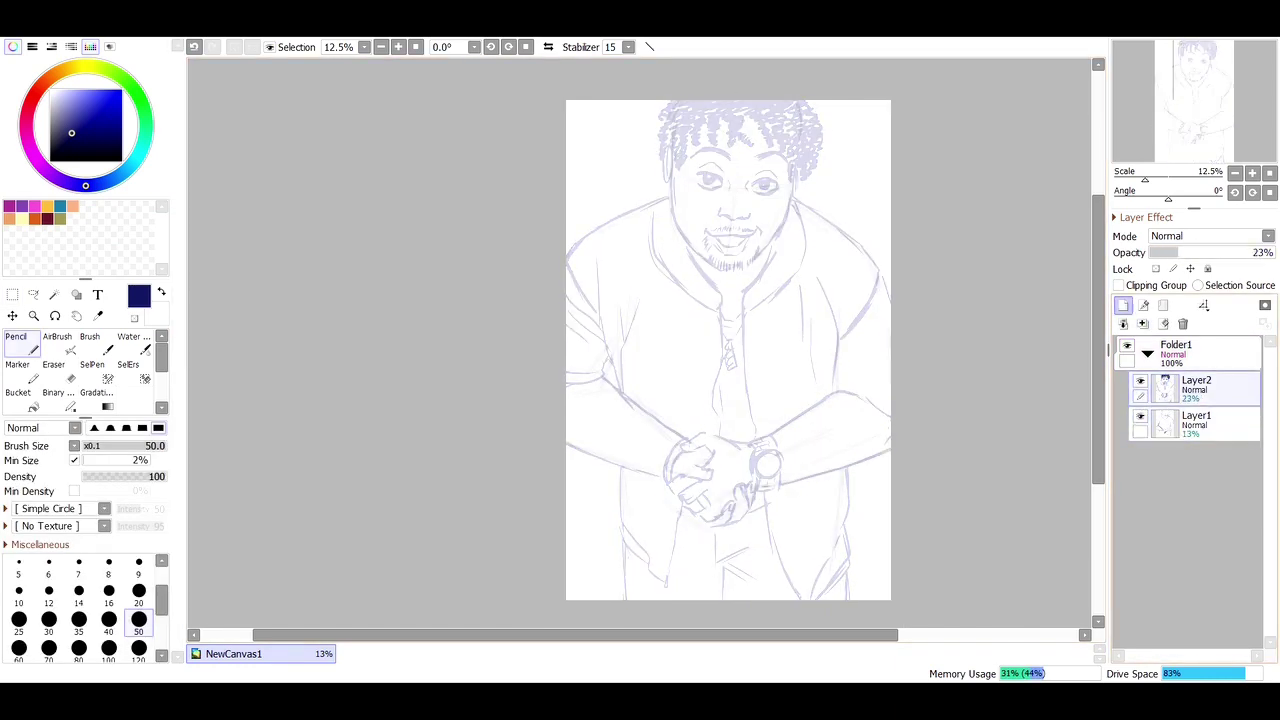
{"action": "left_click", "coordinate": [1122, 305]}
Step: Ink the right eye's lids, iris, upper crease and under-eye lines with a size 10 pencil
{"action": "left_click", "coordinate": [33, 315]}
{"action": "left_click_drag", "start_coordinate": [668, 155], "coordinate": [820, 250]}
{"action": "left_click", "coordinate": [780, 210]}
{"action": "key", "text": "n"}
{"action": "left_click_drag", "start_coordinate": [676, 240], "coordinate": [866, 252]}
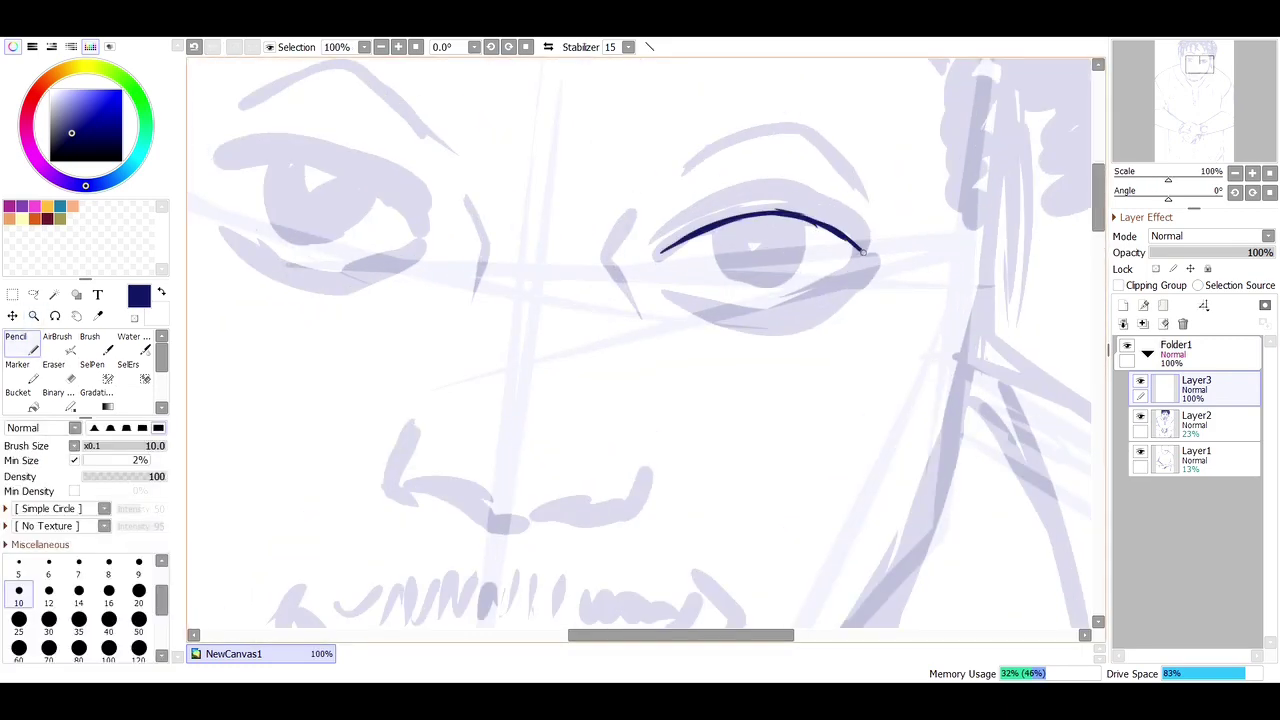
{"action": "left_click_drag", "start_coordinate": [648, 265], "coordinate": [862, 265]}
{"action": "left_click_drag", "start_coordinate": [656, 290], "coordinate": [705, 338]}
{"action": "left_click_drag", "start_coordinate": [672, 192], "coordinate": [875, 208]}
{"action": "key", "text": "ctrl+z"}
{"action": "mouse_move", "coordinate": [795, 226]}
{"action": "left_mouse_down"}
{"action": "mouse_move", "coordinate": [712, 238]}
{"action": "mouse_move", "coordinate": [806, 250]}
{"action": "left_mouse_up"}
{"action": "left_click_drag", "start_coordinate": [804, 306], "coordinate": [846, 298]}
Step: Hatch diagonal shading lines between the inner corner of the right eye and its brow
{"action": "left_click_drag", "start_coordinate": [604, 232], "coordinate": [672, 128]}
{"action": "left_click_drag", "start_coordinate": [612, 252], "coordinate": [700, 140]}
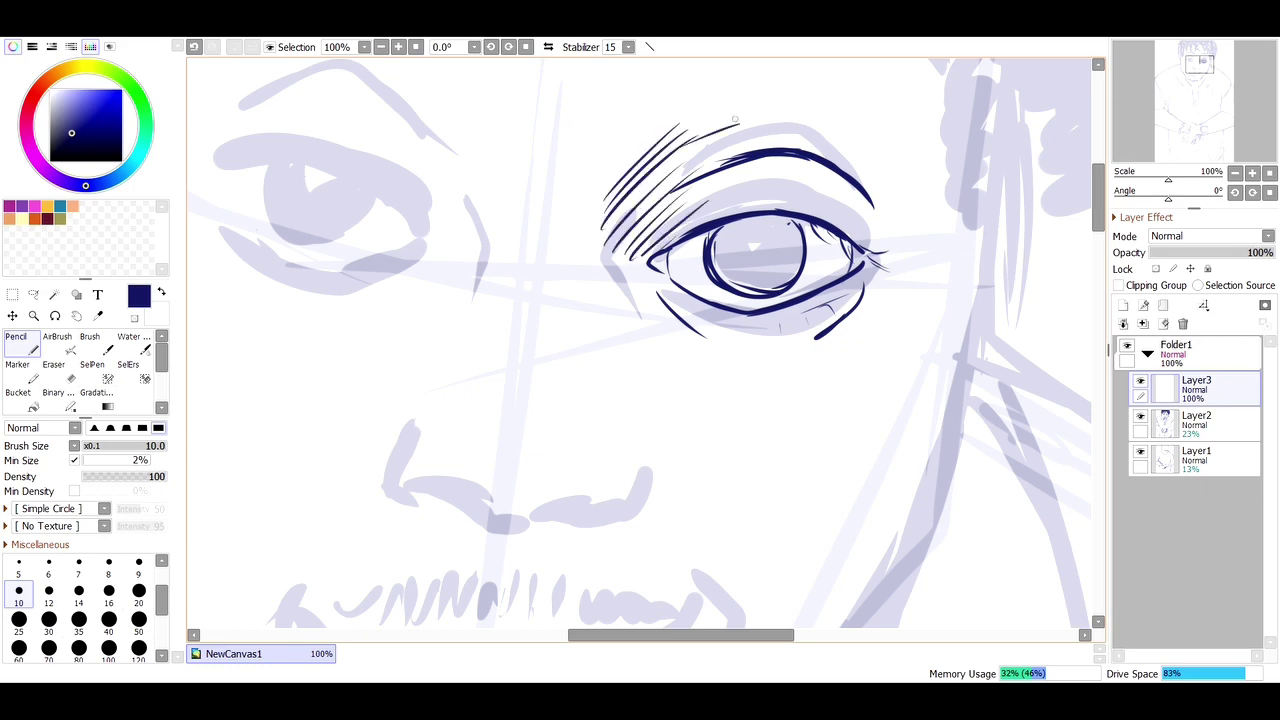
{"action": "left_click_drag", "start_coordinate": [640, 190], "coordinate": [738, 120]}
Step: Ink the nose outline and the left eye's lids, upper crease and under-eye lines
{"action": "mouse_move", "coordinate": [412, 412]}
{"action": "left_mouse_down"}
{"action": "mouse_move", "coordinate": [456, 500]}
{"action": "mouse_move", "coordinate": [555, 522]}
{"action": "mouse_move", "coordinate": [602, 507]}
{"action": "left_mouse_up"}
{"action": "mouse_move", "coordinate": [597, 351]}
{"action": "left_mouse_down"}
{"action": "mouse_move", "coordinate": [520, 300]}
{"action": "mouse_move", "coordinate": [420, 320]}
{"action": "left_mouse_up"}
{"action": "mouse_move", "coordinate": [345, 322]}
{"action": "left_mouse_down"}
{"action": "mouse_move", "coordinate": [570, 283]}
{"action": "mouse_move", "coordinate": [555, 302]}
{"action": "left_mouse_up"}
{"action": "left_click_drag", "start_coordinate": [430, 376], "coordinate": [570, 280]}
{"action": "left_click_drag", "start_coordinate": [400, 406], "coordinate": [508, 372]}
{"action": "left_click_drag", "start_coordinate": [340, 262], "coordinate": [512, 214]}
{"action": "left_click_drag", "start_coordinate": [600, 350], "coordinate": [700, 300]}
Step: Hatch diagonal shading lines between the inner corner of the left eye and its brow
{"action": "left_click_drag", "start_coordinate": [596, 256], "coordinate": [640, 216]}
{"action": "left_click_drag", "start_coordinate": [592, 204], "coordinate": [630, 178]}
{"action": "left_click_drag", "start_coordinate": [505, 90], "coordinate": [600, 132]}
{"action": "left_click_drag", "start_coordinate": [540, 126], "coordinate": [632, 184]}
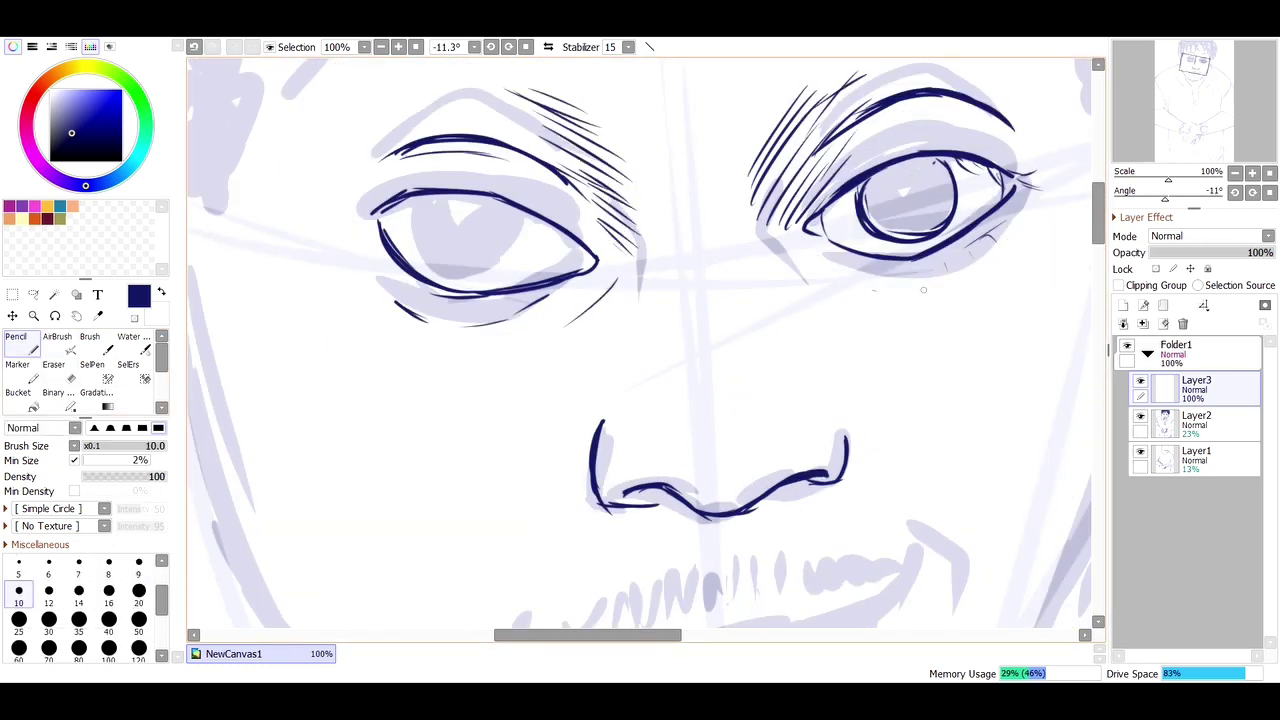
Step: Refine the line under the right eye and ink the left eye's iris and short lower-lid marks
{"action": "mouse_move", "coordinate": [838, 292]}
{"action": "left_mouse_down"}
{"action": "mouse_move", "coordinate": [930, 262]}
{"action": "mouse_move", "coordinate": [915, 256]}
{"action": "left_mouse_up"}
{"action": "key", "text": "ctrl+z"}
{"action": "left_click_drag", "start_coordinate": [380, 278], "coordinate": [402, 286]}
{"action": "left_click_drag", "start_coordinate": [416, 296], "coordinate": [428, 308]}
{"action": "mouse_move", "coordinate": [450, 196]}
{"action": "left_mouse_down"}
{"action": "mouse_move", "coordinate": [440, 270]}
{"action": "mouse_move", "coordinate": [449, 198]}
{"action": "left_mouse_up"}
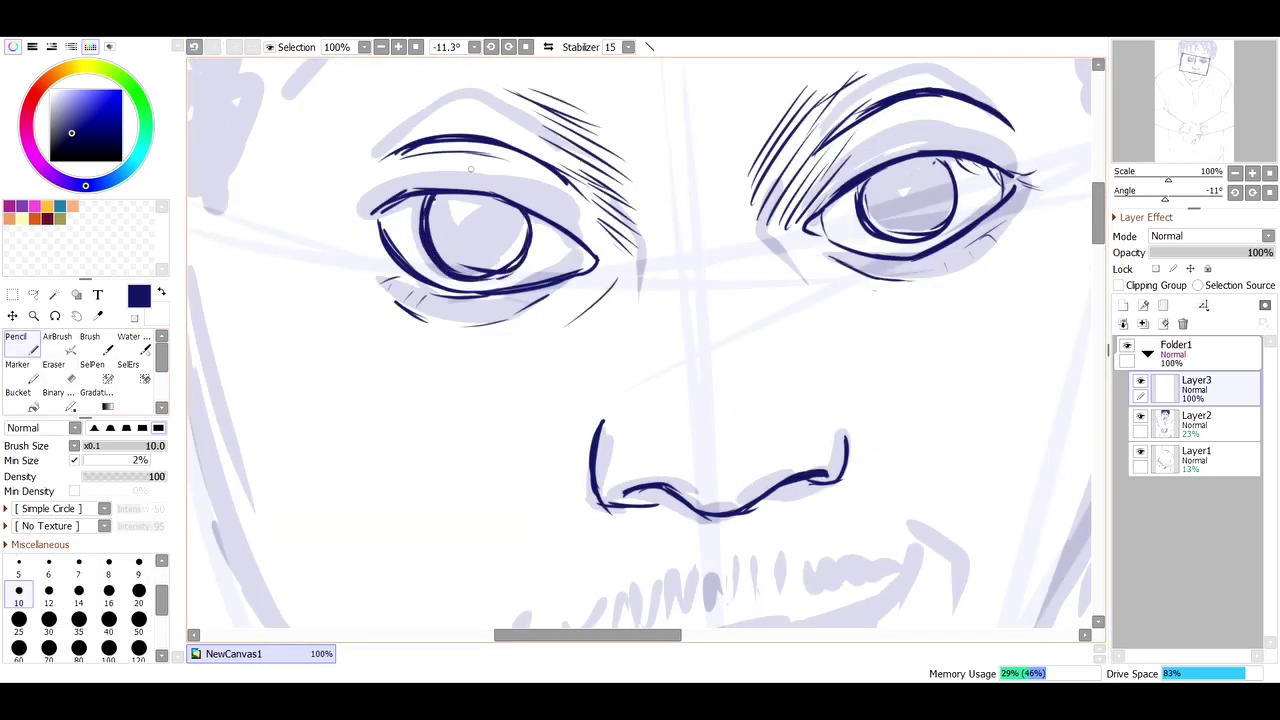
Step: Ink the cheek crease at the right mouth corner and erase the extra fold strokes beside the nostril
{"action": "scroll", "coordinate": [710, 266], "scroll_direction": "down", "scroll_amount": 4}
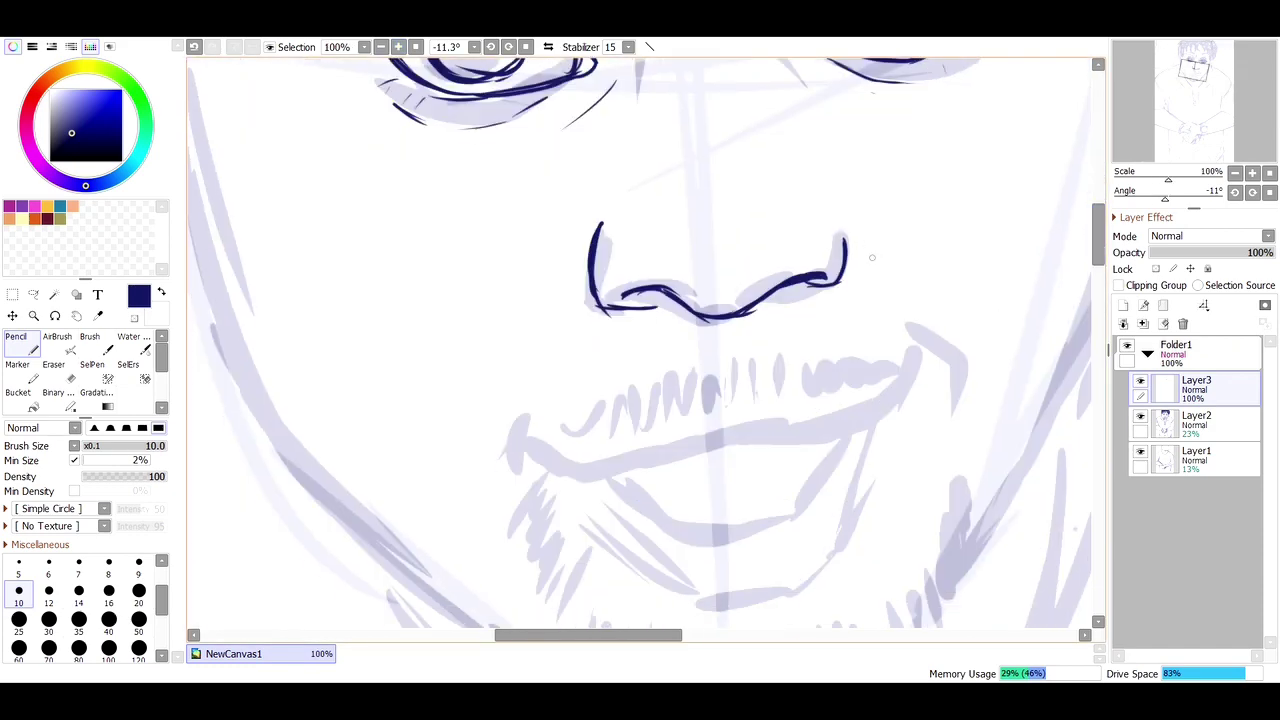
{"action": "left_click_drag", "start_coordinate": [840, 215], "coordinate": [880, 280]}
{"action": "left_click_drag", "start_coordinate": [870, 225], "coordinate": [915, 285]}
{"action": "left_click_drag", "start_coordinate": [904, 320], "coordinate": [950, 418]}
{"action": "key", "text": "e"}
{"action": "left_click_drag", "start_coordinate": [845, 215], "coordinate": [925, 290]}
Step: Ink the smiling mouth line, the teeth and the lower lip, and hatch the shadow beneath the lip
{"action": "key", "text": "n"}
{"action": "mouse_move", "coordinate": [910, 364]}
{"action": "left_mouse_down"}
{"action": "mouse_move", "coordinate": [650, 462]}
{"action": "mouse_move", "coordinate": [510, 470]}
{"action": "left_mouse_up"}
{"action": "left_click_drag", "start_coordinate": [525, 420], "coordinate": [512, 472]}
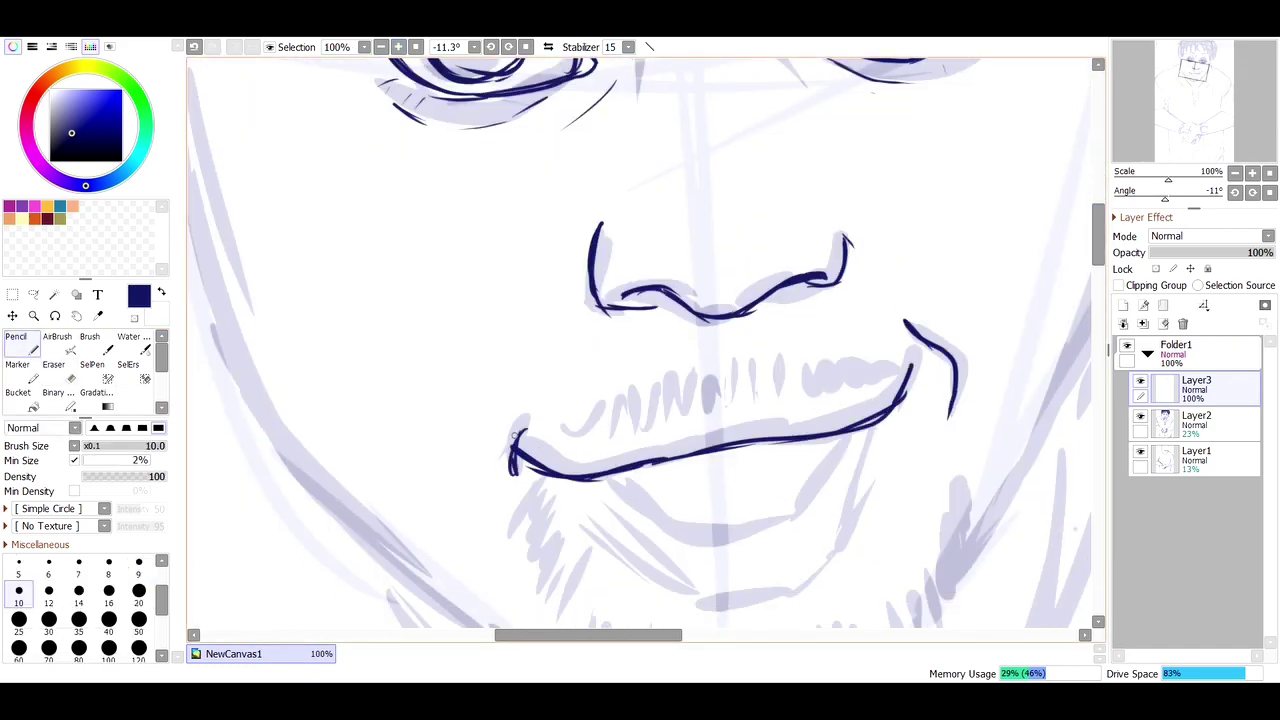
{"action": "mouse_move", "coordinate": [610, 480]}
{"action": "left_mouse_down"}
{"action": "mouse_move", "coordinate": [852, 432]}
{"action": "mouse_move", "coordinate": [702, 478]}
{"action": "left_mouse_up"}
{"action": "left_click_drag", "start_coordinate": [804, 504], "coordinate": [666, 532]}
{"action": "key", "text": "ctrl+z"}
{"action": "left_click_drag", "start_coordinate": [702, 592], "coordinate": [832, 556]}
{"action": "left_click_drag", "start_coordinate": [598, 522], "coordinate": [700, 590]}
{"action": "left_click_drag", "start_coordinate": [860, 482], "coordinate": [830, 560]}
{"action": "scroll", "coordinate": [646, 342], "scroll_direction": "down", "scroll_amount": 3}
{"action": "left_click_drag", "start_coordinate": [800, 440], "coordinate": [738, 480]}
Step: Ink the moustache with short vertical strokes across its width and outline the upper lip
{"action": "left_click_drag", "start_coordinate": [546, 258], "coordinate": [560, 290]}
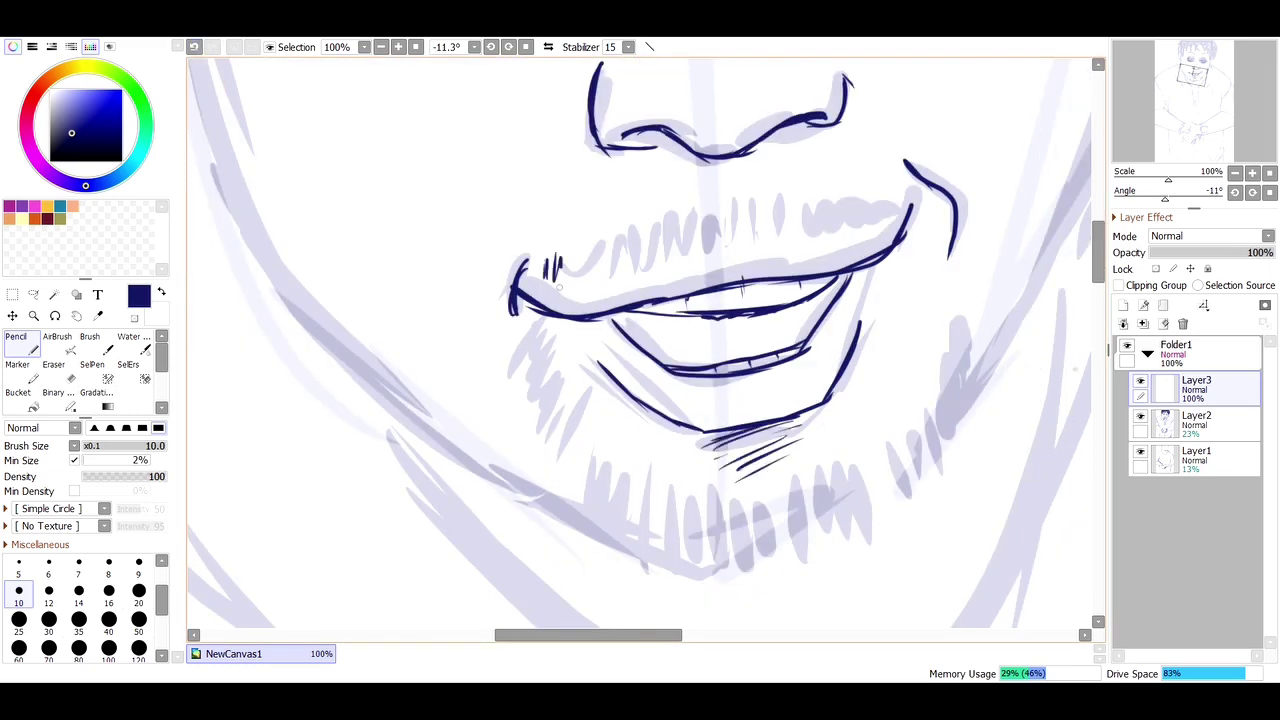
{"action": "left_click_drag", "start_coordinate": [576, 238], "coordinate": [648, 272]}
{"action": "left_click_drag", "start_coordinate": [874, 254], "coordinate": [754, 266]}
{"action": "left_click_drag", "start_coordinate": [722, 270], "coordinate": [602, 310]}
{"action": "left_click_drag", "start_coordinate": [650, 212], "coordinate": [680, 266]}
{"action": "left_click_drag", "start_coordinate": [730, 206], "coordinate": [760, 256]}
{"action": "left_click_drag", "start_coordinate": [790, 190], "coordinate": [800, 240]}
{"action": "left_click_drag", "start_coordinate": [860, 196], "coordinate": [850, 232]}
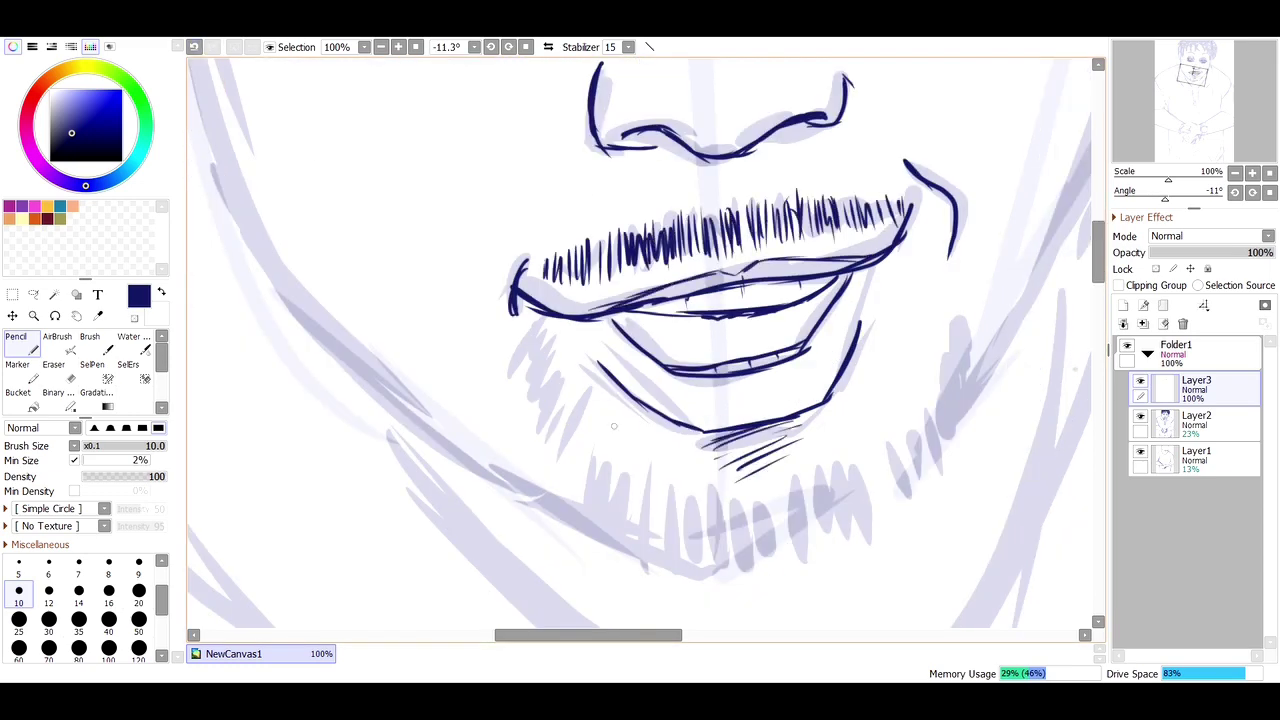
Step: Ink the face outline from the left temple around the chin and up to the right ear
{"action": "key", "text": "Home"}
{"action": "left_click", "coordinate": [33, 315]}
{"action": "left_click_drag", "start_coordinate": [560, 110], "coordinate": [760, 380]}
{"action": "key", "text": "n"}
{"action": "left_click_drag", "start_coordinate": [457, 160], "coordinate": [522, 432]}
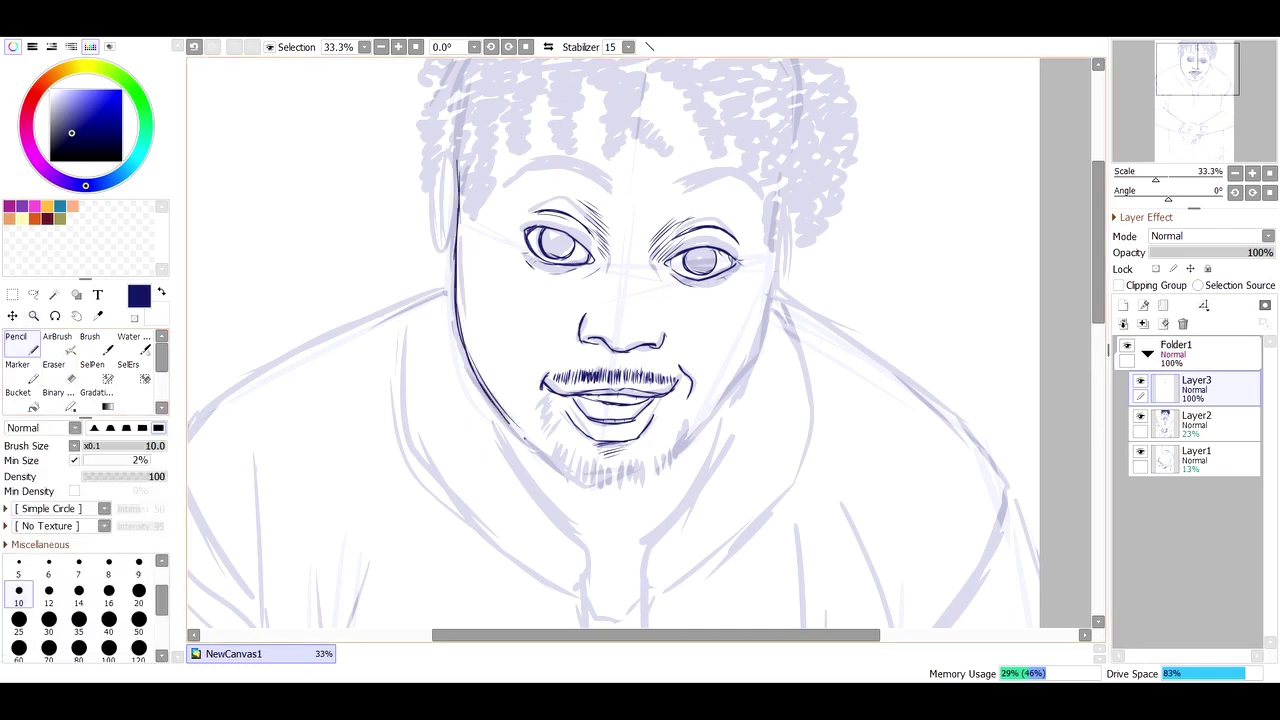
{"action": "mouse_move", "coordinate": [556, 486]}
{"action": "left_mouse_down"}
{"action": "mouse_move", "coordinate": [684, 458]}
{"action": "mouse_move", "coordinate": [780, 238]}
{"action": "left_mouse_up"}
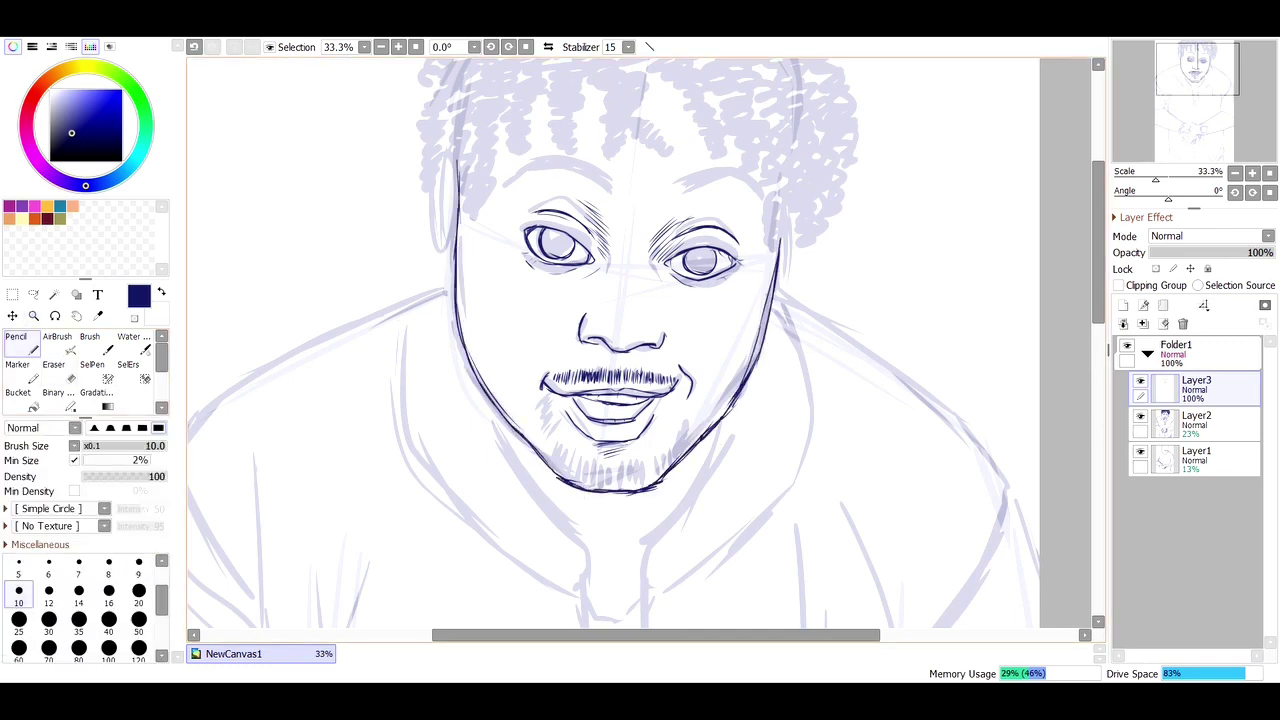
Step: Shift the inked left eye slightly up and outward with a deform transform, hiding the Layer2 sketch during the adjustment
{"action": "left_click", "coordinate": [1140, 415]}
{"action": "left_click", "coordinate": [91, 364]}
{"action": "left_click", "coordinate": [557, 245]}
{"action": "key", "text": "ctrl+t"}
{"action": "left_click_drag", "start_coordinate": [557, 245], "coordinate": [551, 240]}
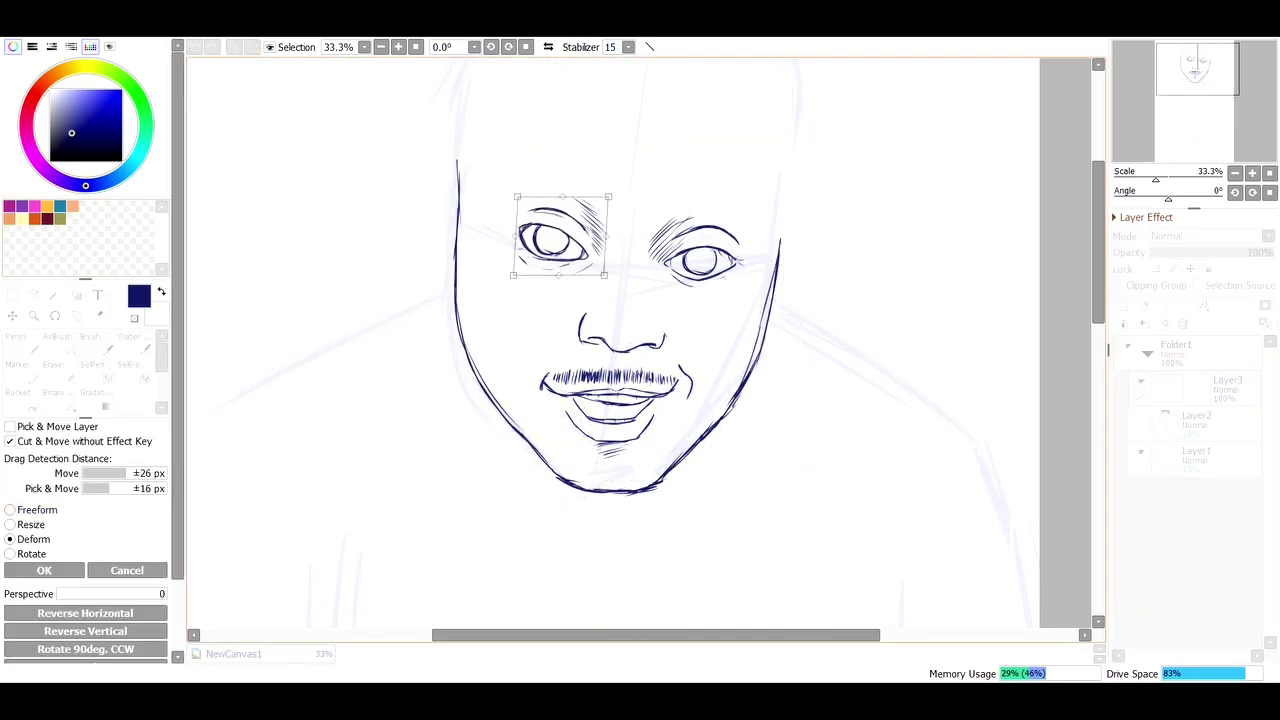
{"action": "key", "text": "Return"}
{"action": "key", "text": "v"}
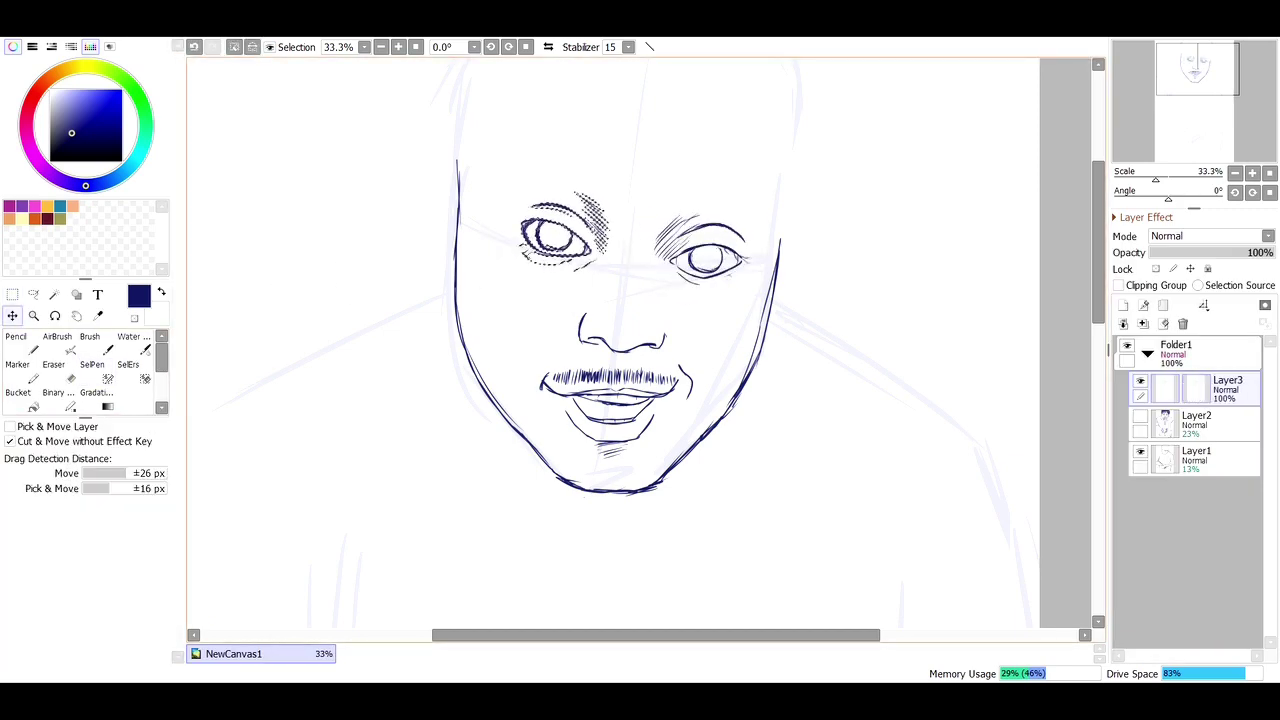
{"action": "key", "text": "h"}
{"action": "key", "text": "h"}
{"action": "left_click", "coordinate": [1140, 415]}
Step: Ink the wavy outlines of the dreadlocks hanging over the middle and left of the forehead
{"action": "left_click", "coordinate": [16, 340]}
{"action": "scroll", "coordinate": [640, 340], "scroll_direction": "up", "scroll_amount": 1}
{"action": "mouse_move", "coordinate": [645, 80]}
{"action": "left_mouse_down"}
{"action": "mouse_move", "coordinate": [680, 205]}
{"action": "mouse_move", "coordinate": [600, 205]}
{"action": "left_mouse_up"}
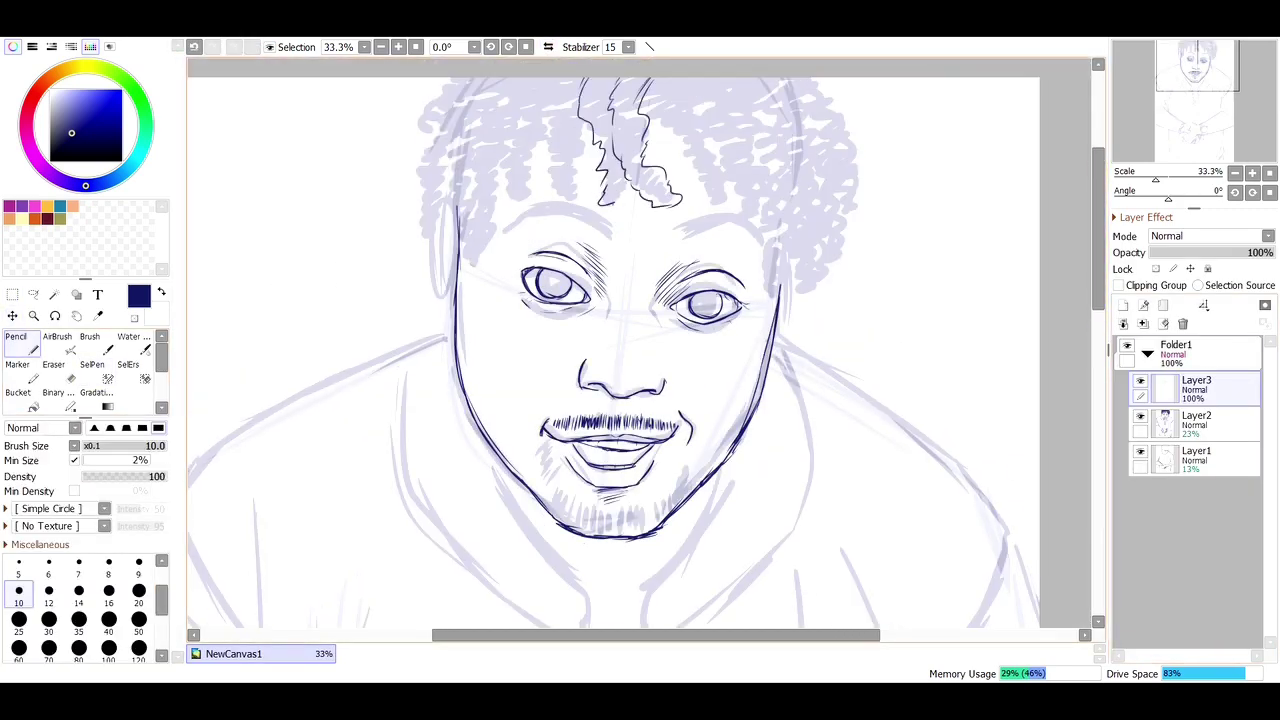
{"action": "left_click_drag", "start_coordinate": [575, 108], "coordinate": [565, 200]}
{"action": "mouse_move", "coordinate": [545, 78]}
{"action": "left_mouse_down"}
{"action": "mouse_move", "coordinate": [540, 158]}
{"action": "mouse_move", "coordinate": [560, 204]}
{"action": "mouse_move", "coordinate": [498, 190]}
{"action": "left_mouse_up"}
{"action": "left_click_drag", "start_coordinate": [538, 104], "coordinate": [510, 194]}
{"action": "left_click_drag", "start_coordinate": [535, 100], "coordinate": [518, 154]}
Step: Ink the long dreadlocks along the left side of the head down past the temple
{"action": "mouse_move", "coordinate": [450, 78]}
{"action": "left_mouse_down"}
{"action": "mouse_move", "coordinate": [420, 118]}
{"action": "mouse_move", "coordinate": [418, 236]}
{"action": "left_mouse_up"}
{"action": "left_click_drag", "start_coordinate": [445, 166], "coordinate": [425, 244]}
{"action": "mouse_move", "coordinate": [490, 98]}
{"action": "left_mouse_down"}
{"action": "mouse_move", "coordinate": [470, 166]}
{"action": "mouse_move", "coordinate": [470, 256]}
{"action": "left_mouse_up"}
{"action": "left_click_drag", "start_coordinate": [456, 132], "coordinate": [442, 210]}
Step: Shorten the dreadlock just right of the forehead's centre and redraw its outline
{"action": "left_click_drag", "start_coordinate": [650, 90], "coordinate": [680, 200]}
{"action": "key", "text": "Delete"}
{"action": "key", "text": "ctrl+d"}
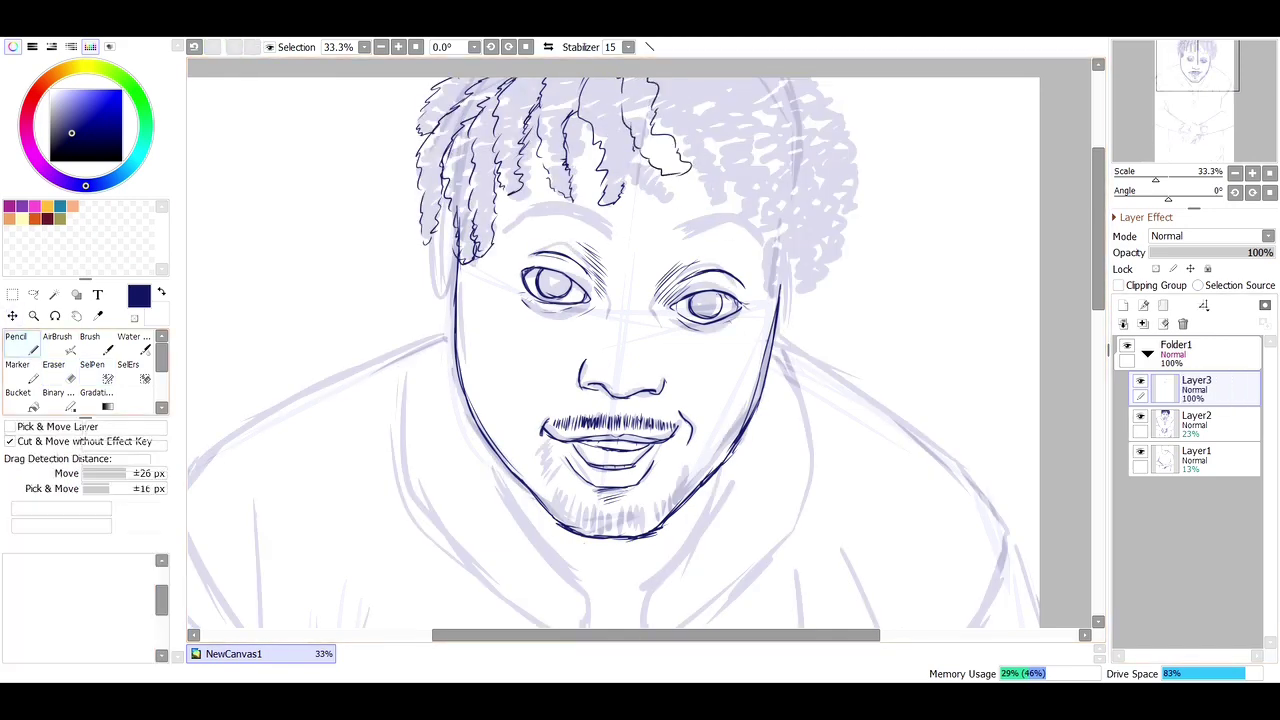
{"action": "left_click_drag", "start_coordinate": [632, 140], "coordinate": [690, 172]}
{"action": "key", "text": "ctrl+z"}
{"action": "left_click_drag", "start_coordinate": [648, 78], "coordinate": [660, 140]}
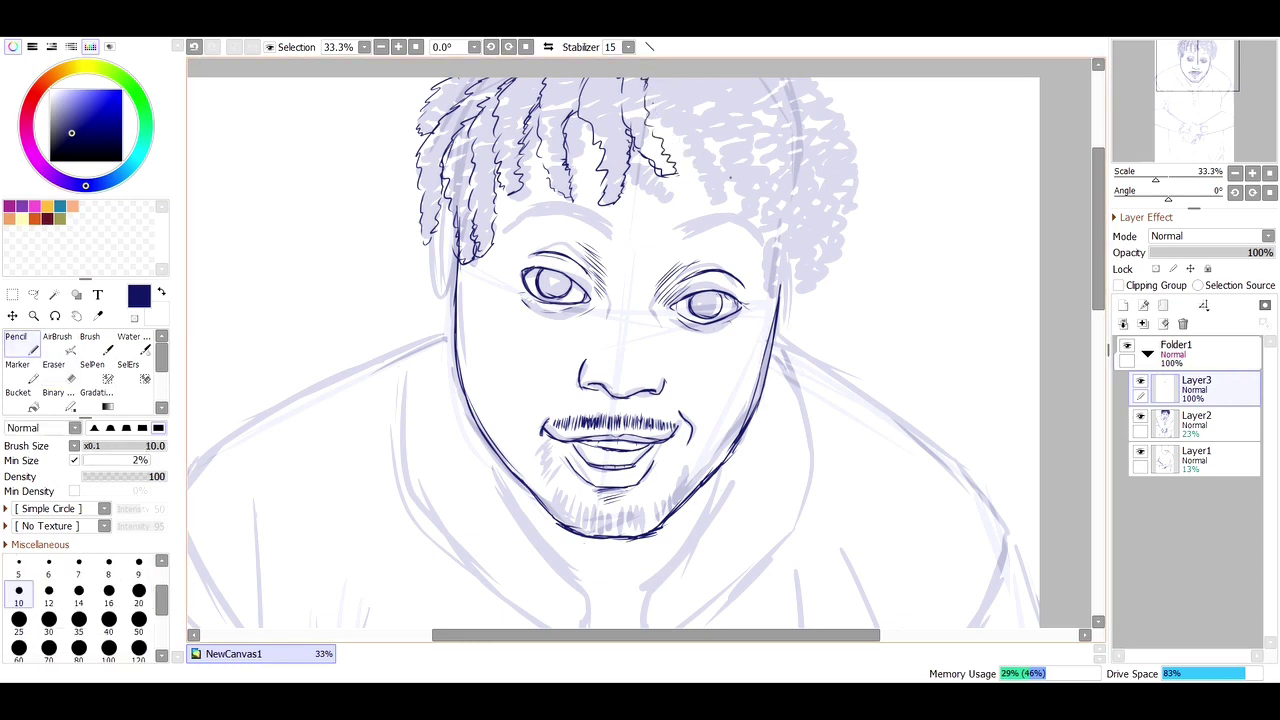
Step: Ink the beard with short hatched strokes from the left mouth corner around the chin to the right side
{"action": "left_click_drag", "start_coordinate": [548, 446], "coordinate": [546, 476]}
{"action": "left_click_drag", "start_coordinate": [550, 478], "coordinate": [566, 538]}
{"action": "left_click_drag", "start_coordinate": [580, 508], "coordinate": [588, 536]}
{"action": "left_click_drag", "start_coordinate": [606, 520], "coordinate": [612, 544]}
{"action": "left_click_drag", "start_coordinate": [640, 516], "coordinate": [636, 538]}
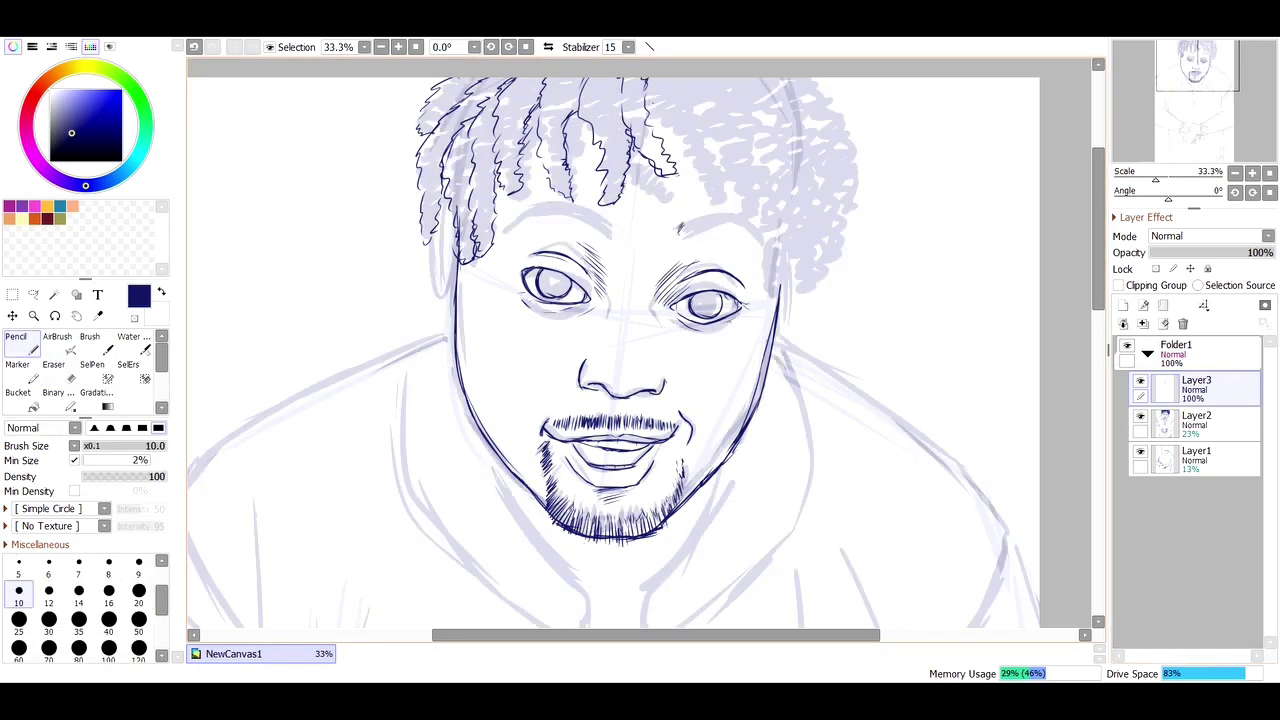
Step: Ink both eyebrows with dense hair strokes and outline the ear on the left side of the head
{"action": "mouse_move", "coordinate": [680, 234]}
{"action": "left_mouse_down"}
{"action": "mouse_move", "coordinate": [735, 218]}
{"action": "mouse_move", "coordinate": [764, 246]}
{"action": "left_mouse_up"}
{"action": "left_click_drag", "start_coordinate": [548, 216], "coordinate": [608, 236]}
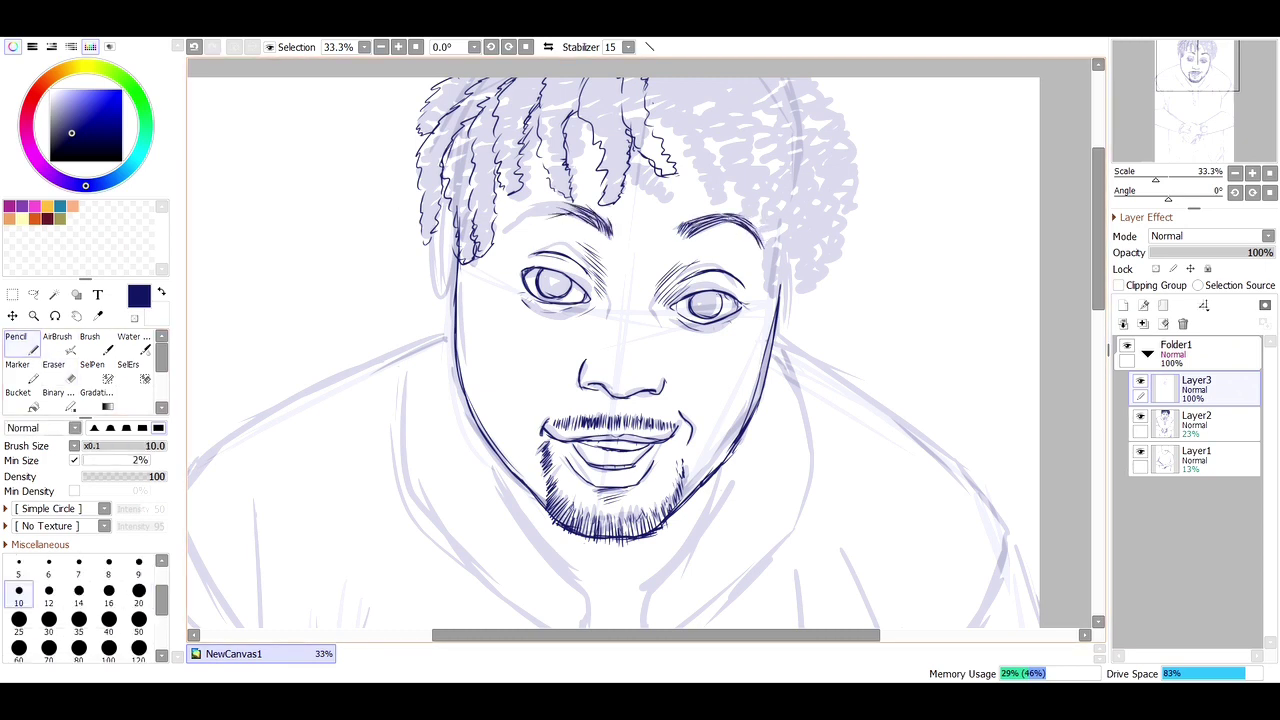
{"action": "left_click_drag", "start_coordinate": [512, 224], "coordinate": [572, 206]}
{"action": "left_click_drag", "start_coordinate": [506, 228], "coordinate": [534, 210]}
{"action": "left_click_drag", "start_coordinate": [456, 226], "coordinate": [448, 272]}
{"action": "mouse_move", "coordinate": [442, 204]}
{"action": "left_mouse_down"}
{"action": "mouse_move", "coordinate": [432, 276]}
{"action": "mouse_move", "coordinate": [438, 238]}
{"action": "left_mouse_up"}
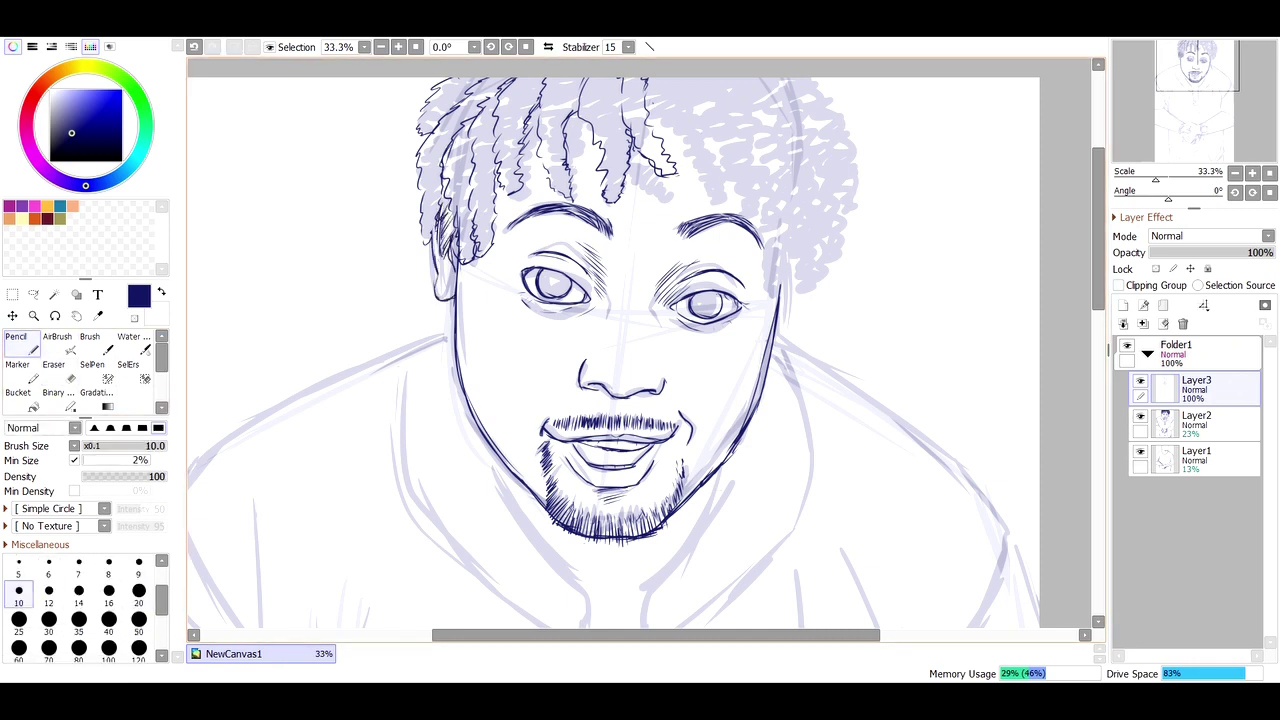
Step: Ink the wavy dreadlocks hanging above the right eyebrow
{"action": "left_click_drag", "start_coordinate": [742, 142], "coordinate": [756, 216]}
{"action": "left_click_drag", "start_coordinate": [708, 78], "coordinate": [712, 140]}
{"action": "left_click_drag", "start_coordinate": [766, 178], "coordinate": [780, 218]}
{"action": "left_click_drag", "start_coordinate": [732, 78], "coordinate": [770, 166]}
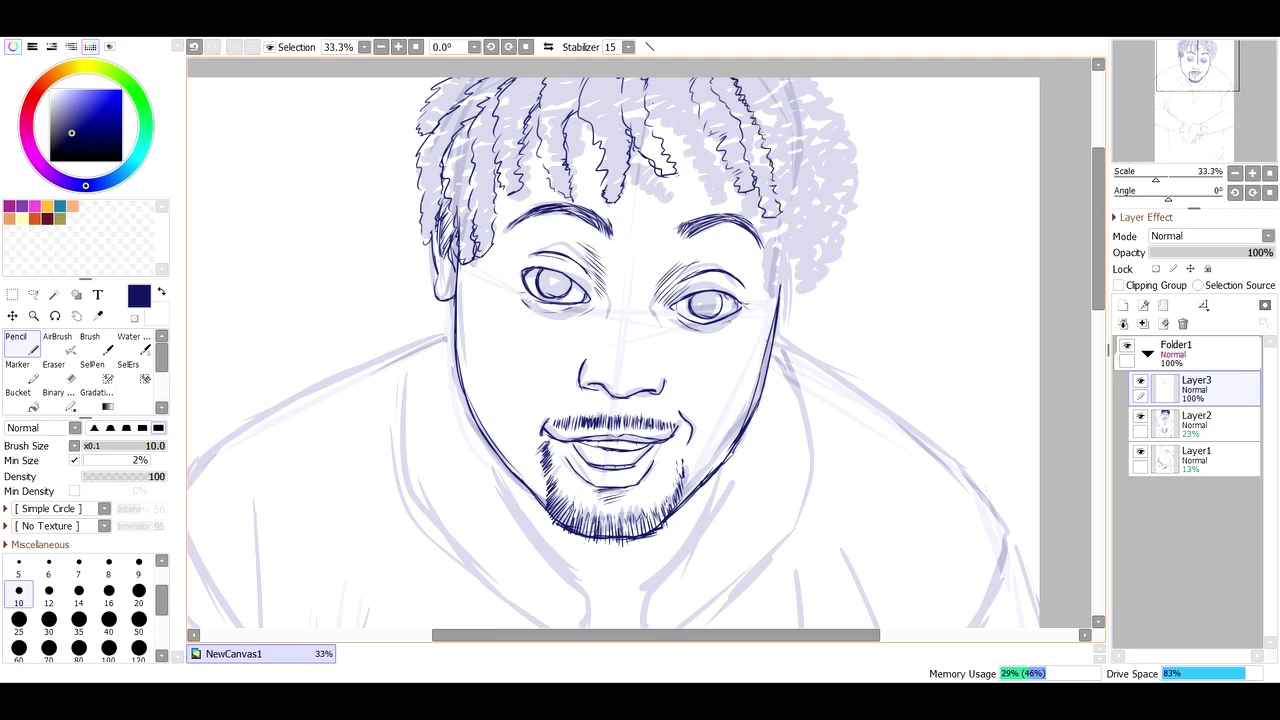
Step: Select the dreadlocks above the right eyebrow and deform them so they sit higher and closer to the centre
{"action": "left_click", "coordinate": [12, 294]}
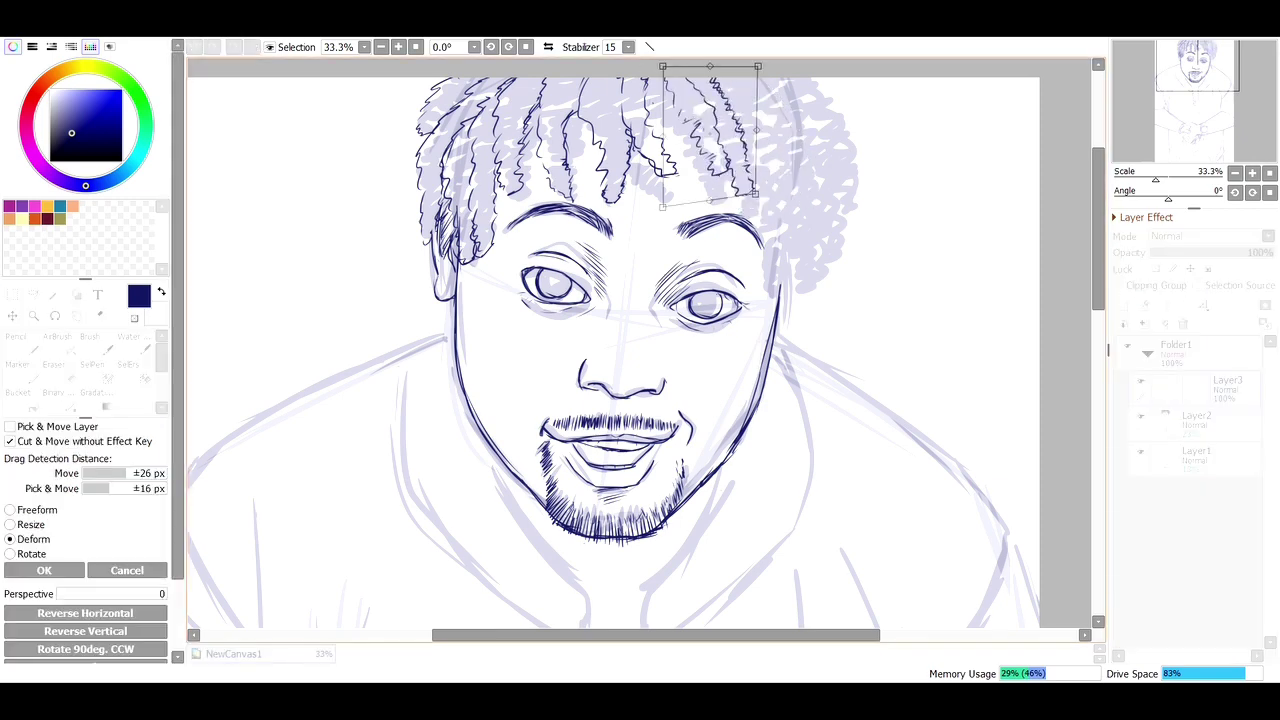
{"action": "left_click", "coordinate": [1140, 415]}
{"action": "left_click", "coordinate": [1140, 415]}
Step: Ink the remaining dreadlocks along the right side of the head down to the temple
{"action": "left_click", "coordinate": [16, 336]}
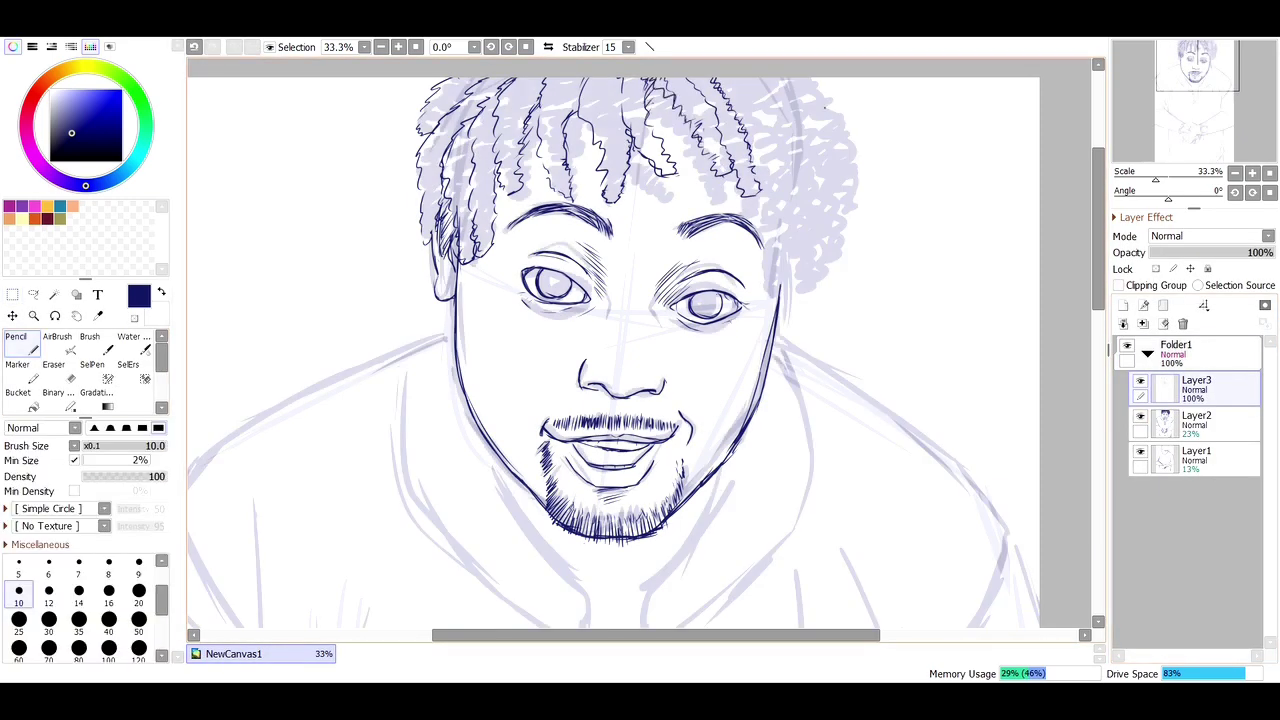
{"action": "left_click_drag", "start_coordinate": [780, 77], "coordinate": [814, 106]}
{"action": "left_click_drag", "start_coordinate": [830, 162], "coordinate": [844, 208]}
{"action": "left_click_drag", "start_coordinate": [816, 77], "coordinate": [840, 125]}
{"action": "left_click_drag", "start_coordinate": [846, 152], "coordinate": [866, 212]}
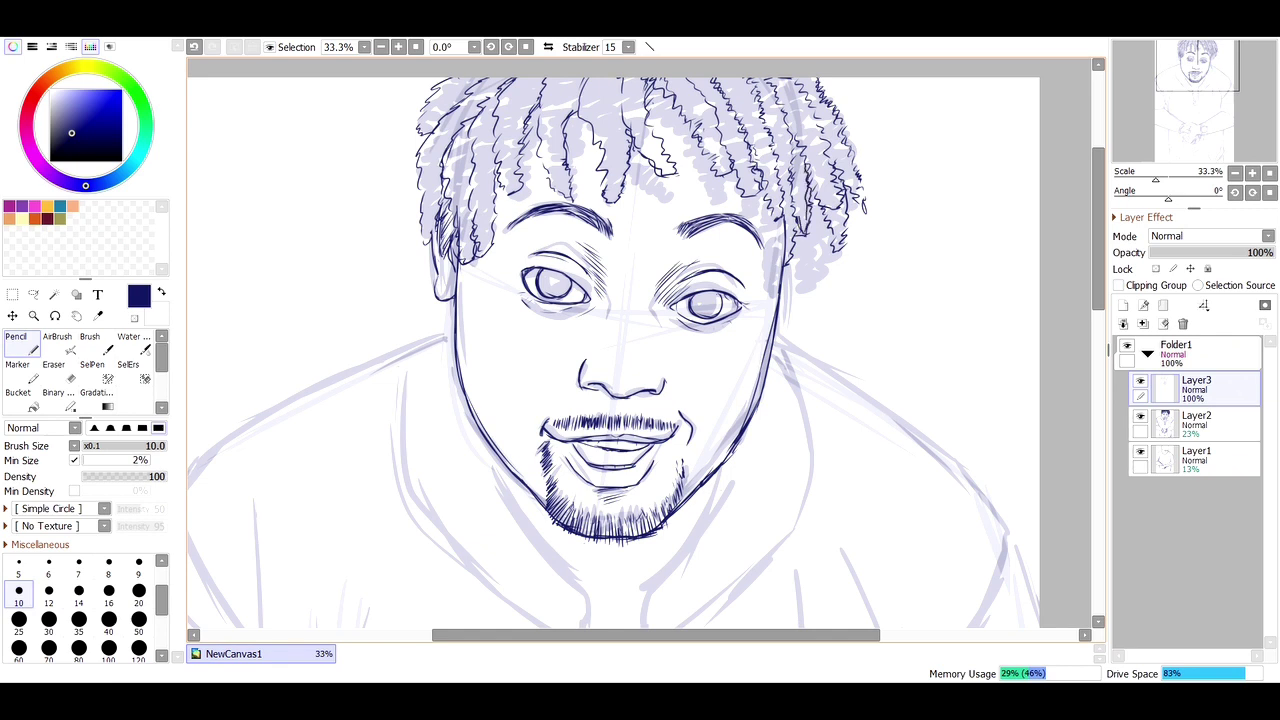
Step: Clean up the overlapping jaw strokes on the right cheek with the Eraser, hiding the Layer2 sketch during the cleanup
{"action": "left_click", "coordinate": [1140, 415]}
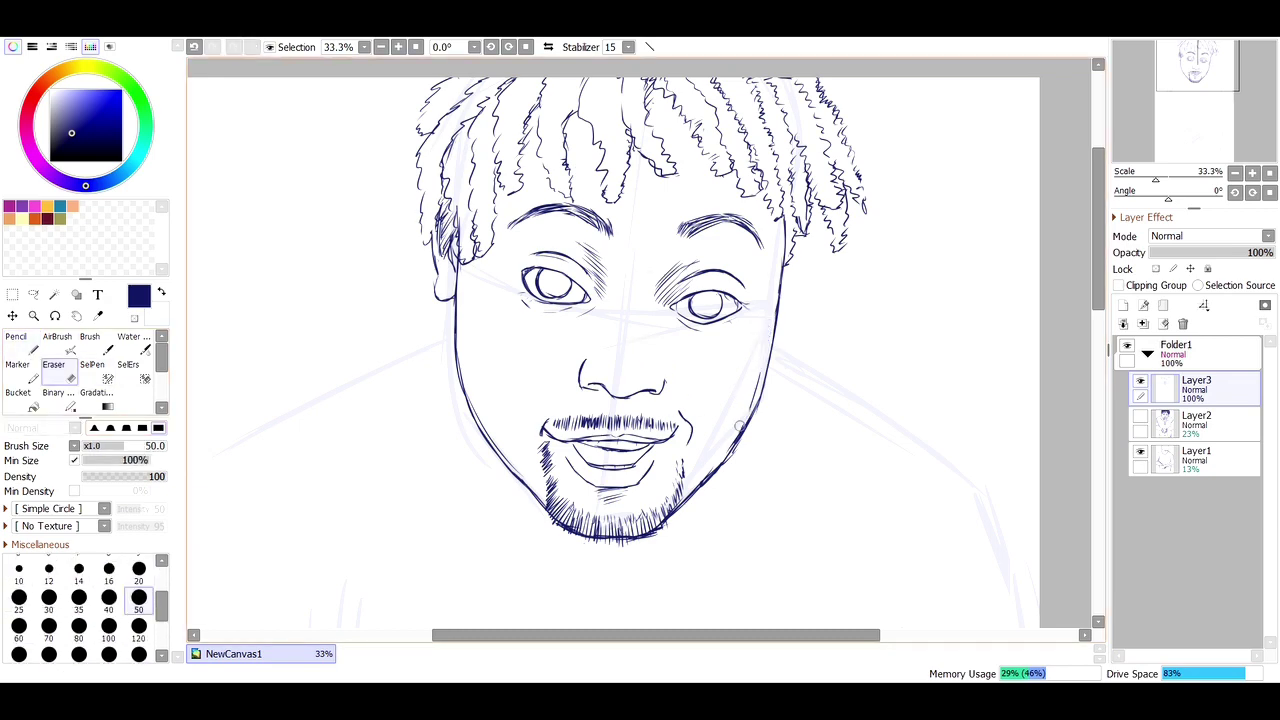
{"action": "scroll", "coordinate": [613, 340], "scroll_direction": "down", "scroll_amount": 3}
{"action": "left_click", "coordinate": [1140, 415]}
Step: Ink both shoulder lines and the armhole, folds and cuff of the left sleeve
{"action": "scroll", "coordinate": [640, 340], "scroll_direction": "down", "scroll_amount": 1}
{"action": "scroll", "coordinate": [640, 340], "scroll_direction": "down", "scroll_amount": 1}
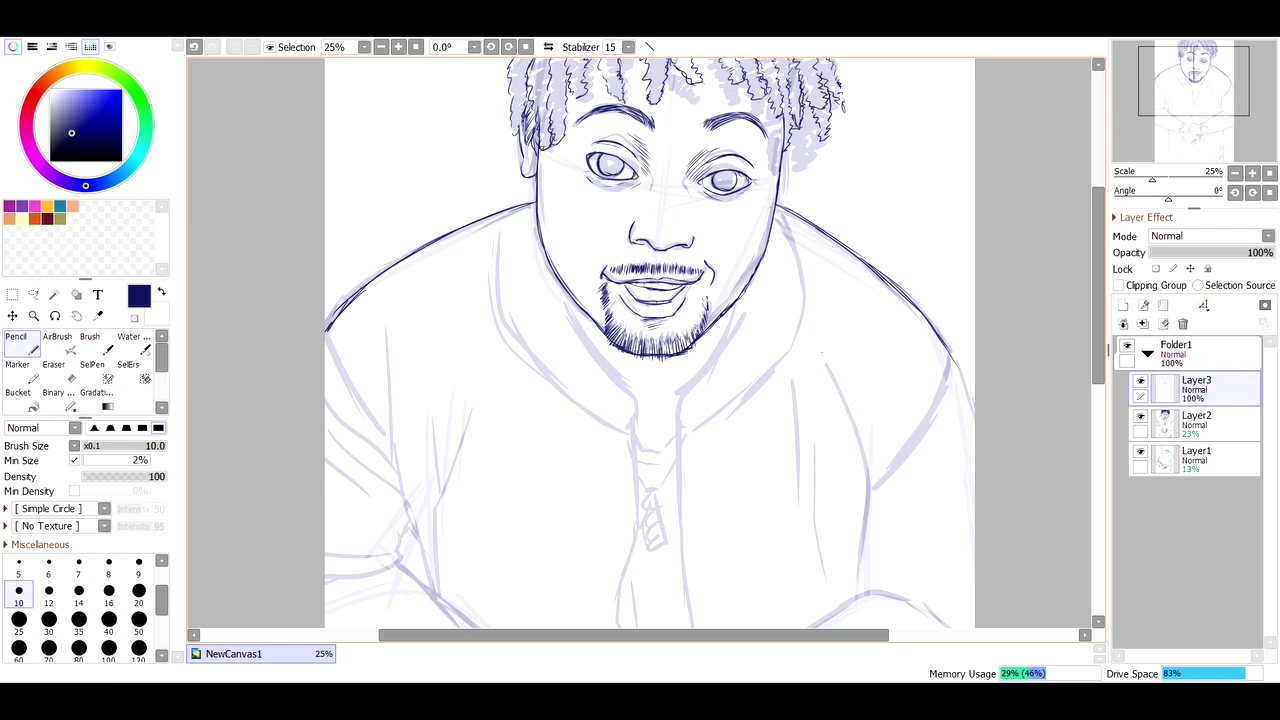
{"action": "left_click_drag", "start_coordinate": [467, 408], "coordinate": [428, 590]}
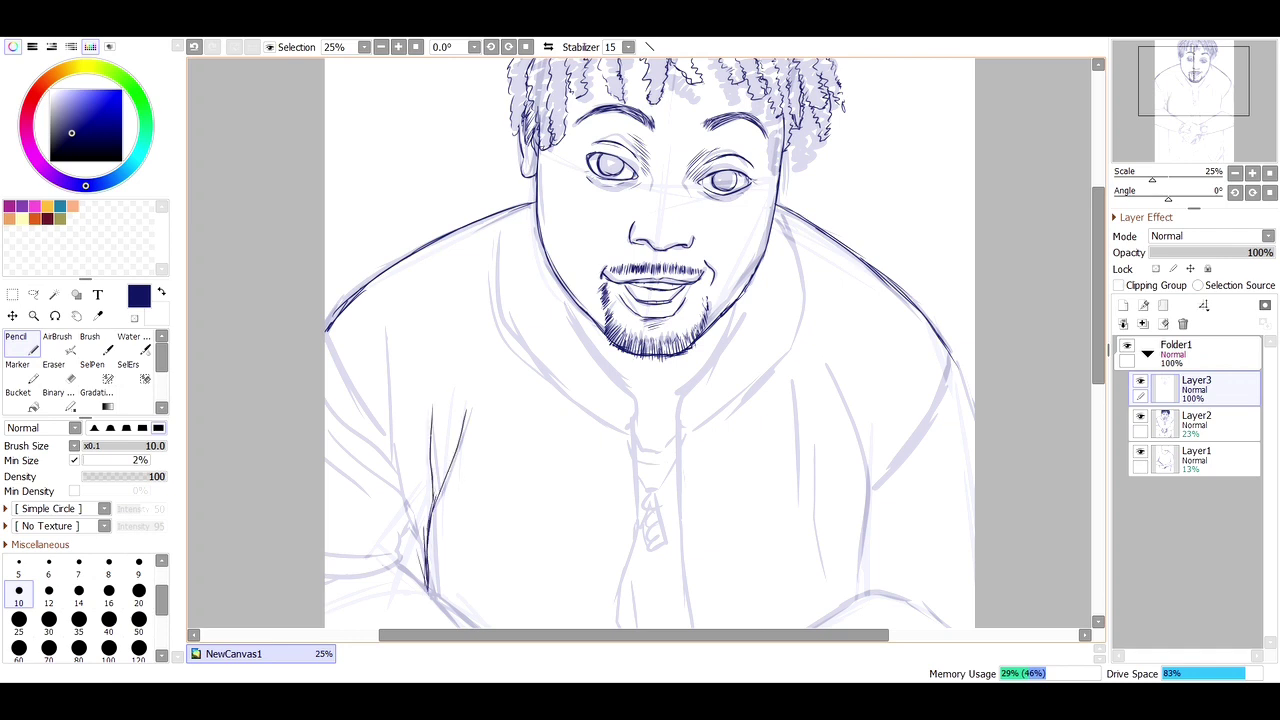
{"action": "left_click_drag", "start_coordinate": [391, 437], "coordinate": [426, 528]}
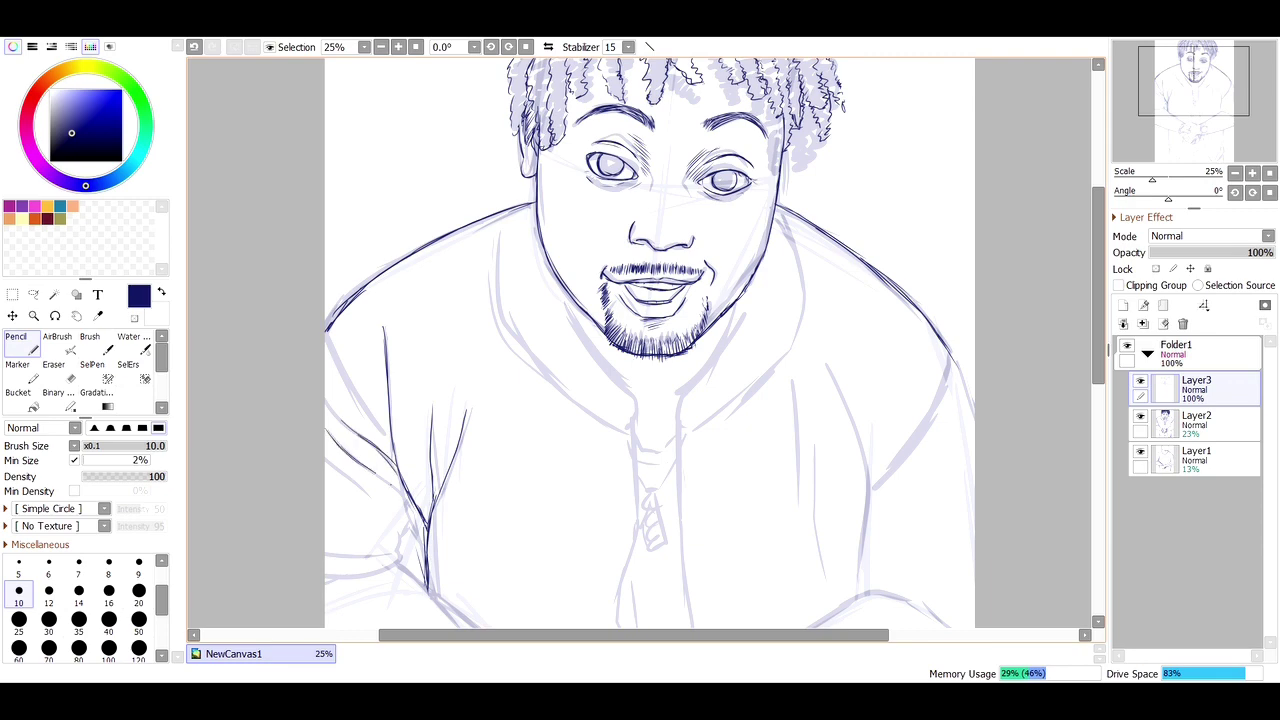
{"action": "scroll", "coordinate": [650, 340], "scroll_direction": "down", "scroll_amount": 3}
{"action": "scroll", "coordinate": [650, 340], "scroll_direction": "up", "scroll_amount": 2}
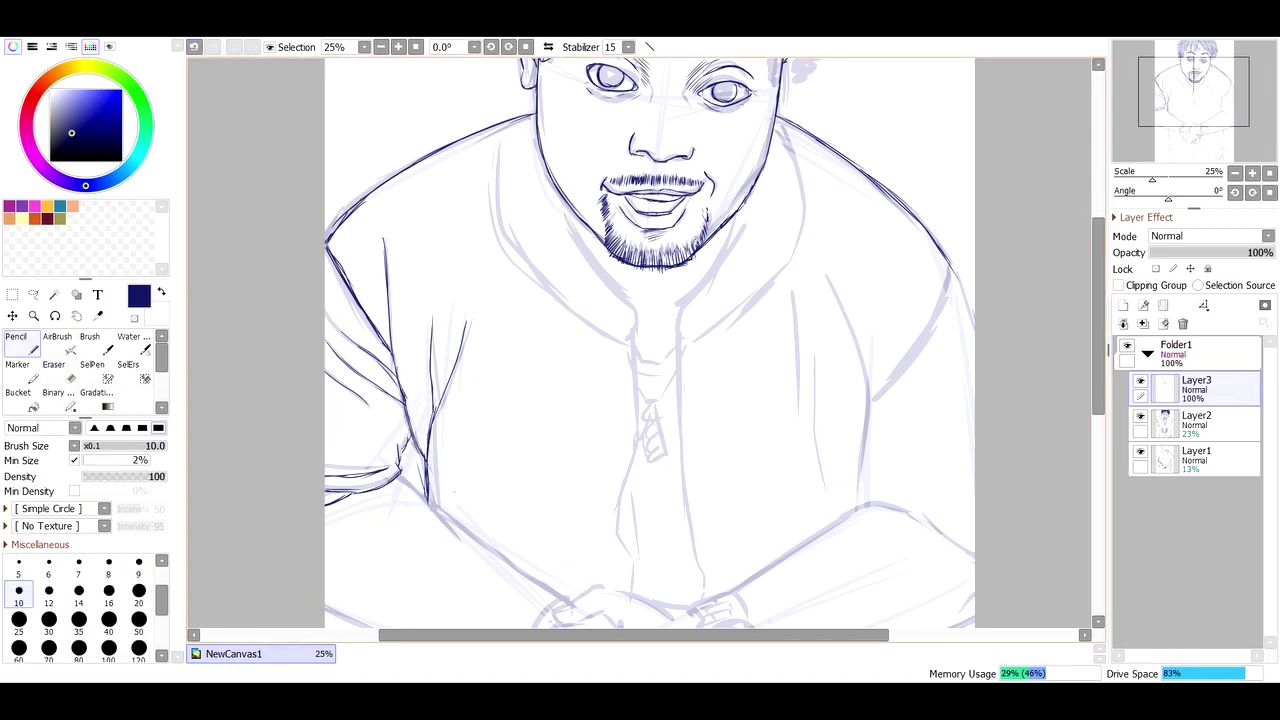
Step: Ink the outer and inner edges of the jacket collar on the left side of the neck
{"action": "scroll", "coordinate": [1028, 318], "scroll_direction": "down", "scroll_amount": 2}
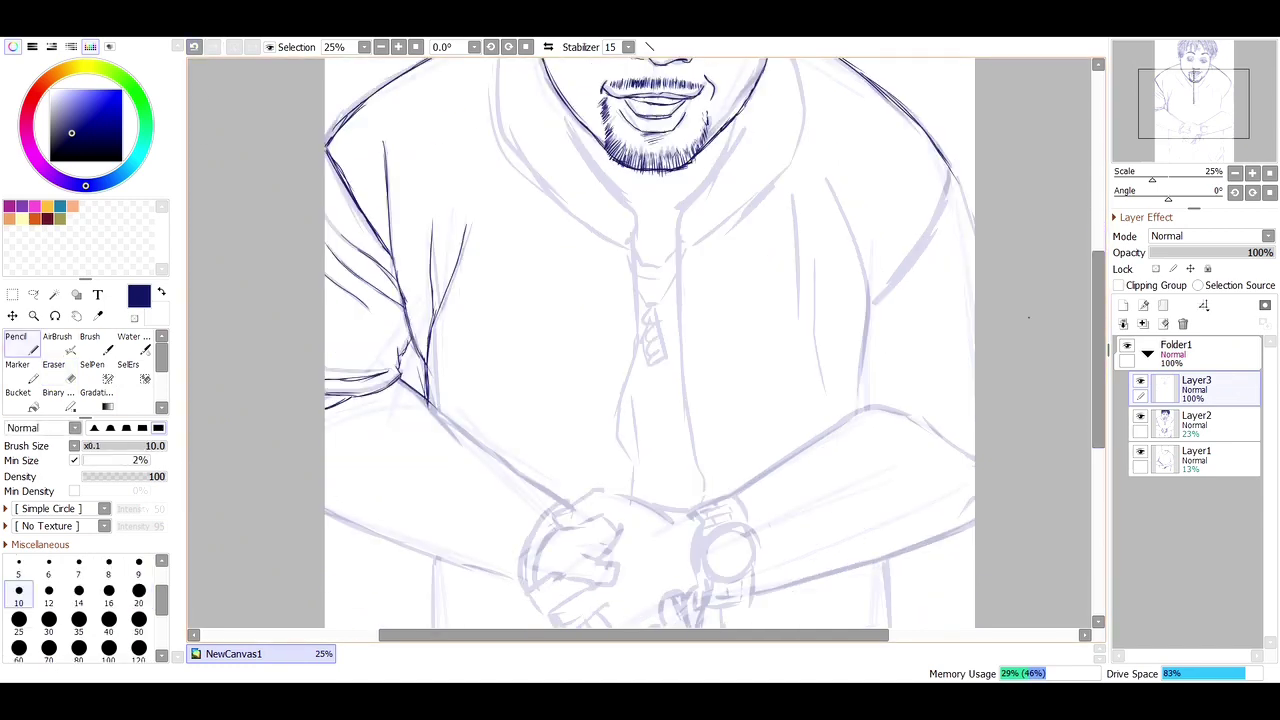
{"action": "scroll", "coordinate": [650, 340], "scroll_direction": "up", "scroll_amount": 2}
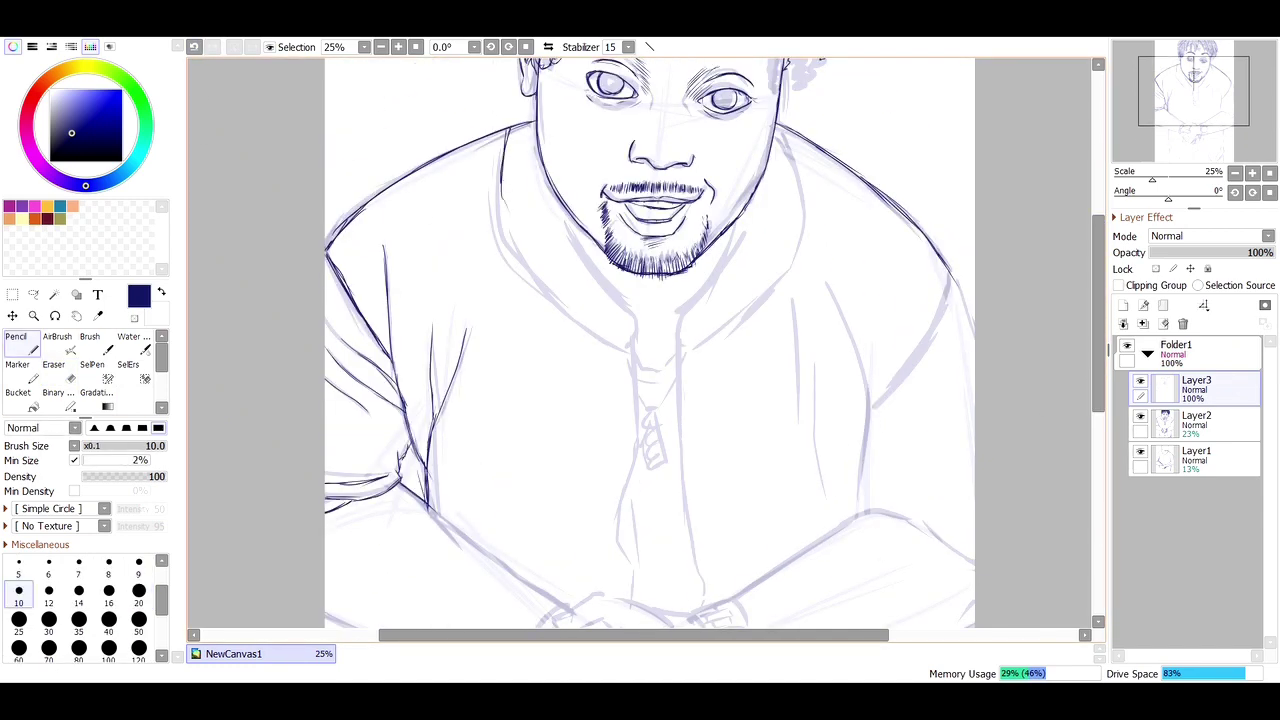
{"action": "left_click_drag", "start_coordinate": [502, 186], "coordinate": [570, 308]}
{"action": "left_click_drag", "start_coordinate": [570, 218], "coordinate": [630, 326]}
{"action": "left_click_drag", "start_coordinate": [566, 206], "coordinate": [598, 274]}
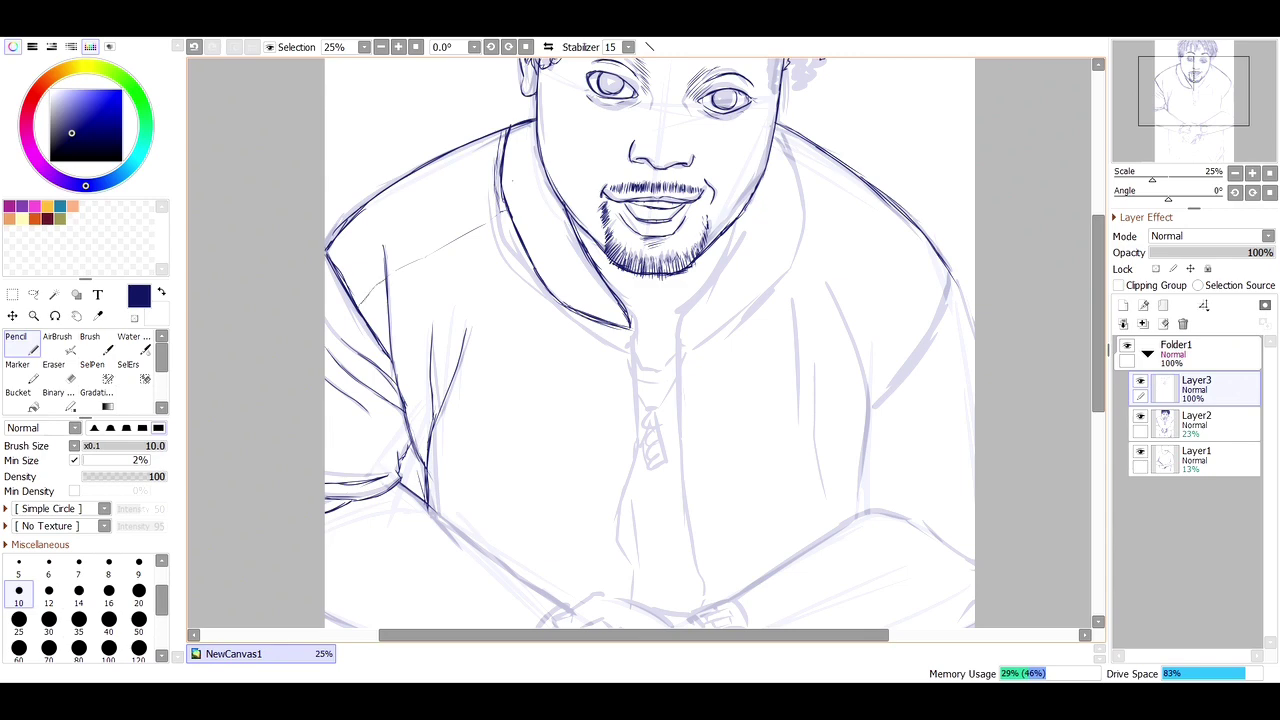
Step: Select the left collar outline and move it inward toward the neck with a transform
{"action": "left_click", "coordinate": [92, 357]}
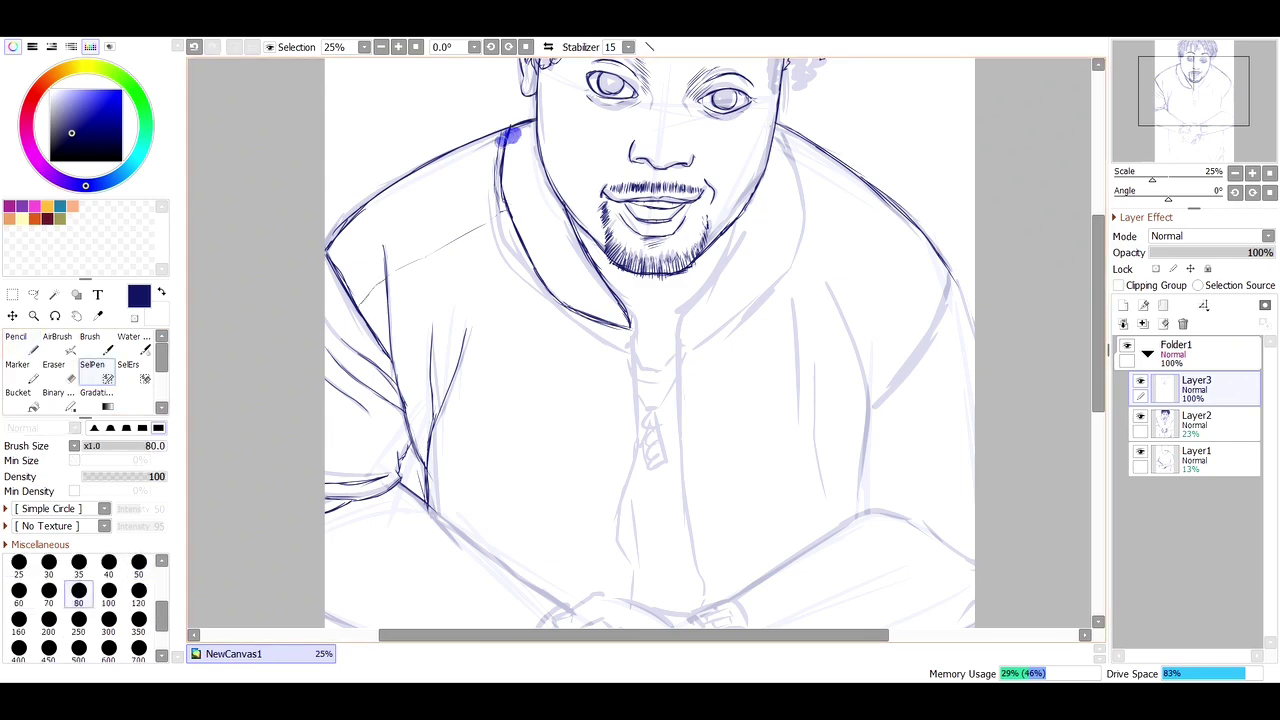
{"action": "left_click_drag", "start_coordinate": [510, 130], "coordinate": [632, 328]}
{"action": "key", "text": "ctrl+t"}
{"action": "key", "text": "Return"}
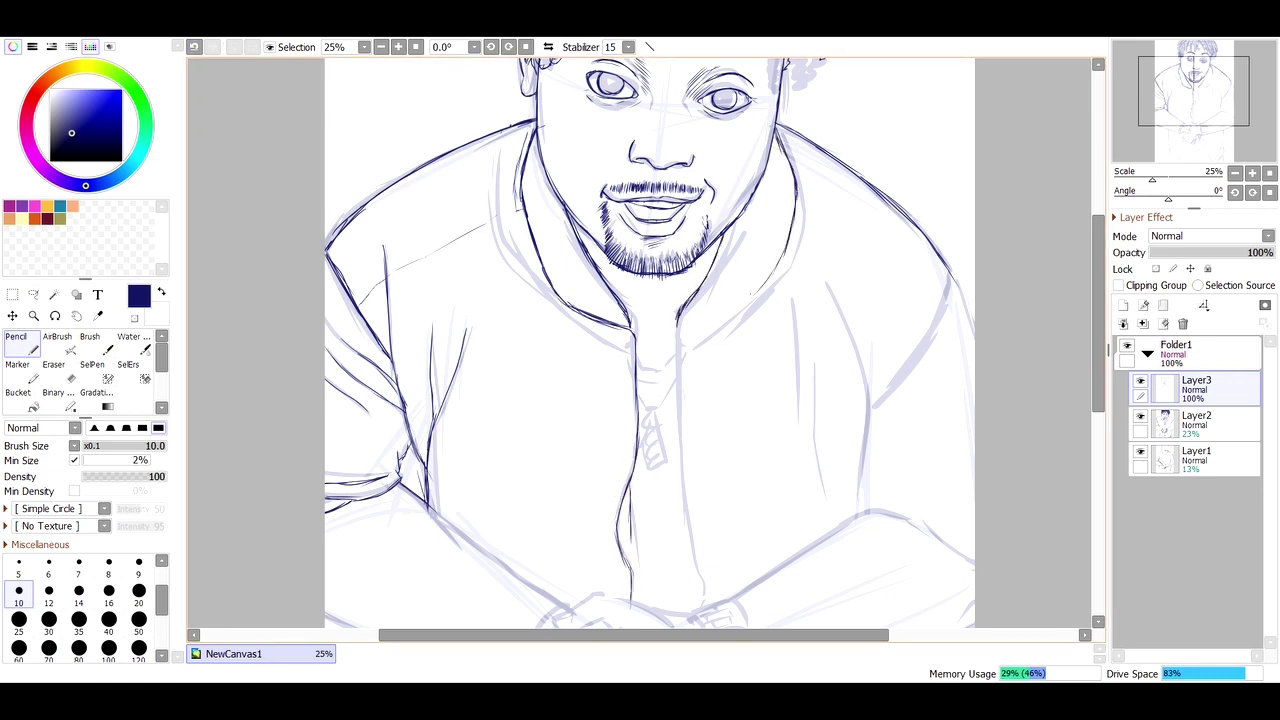
Step: Ink the right edge of the jacket's front opening and adjust the right collar curve with a deform transform
{"action": "left_click_drag", "start_coordinate": [673, 364], "coordinate": [690, 544]}
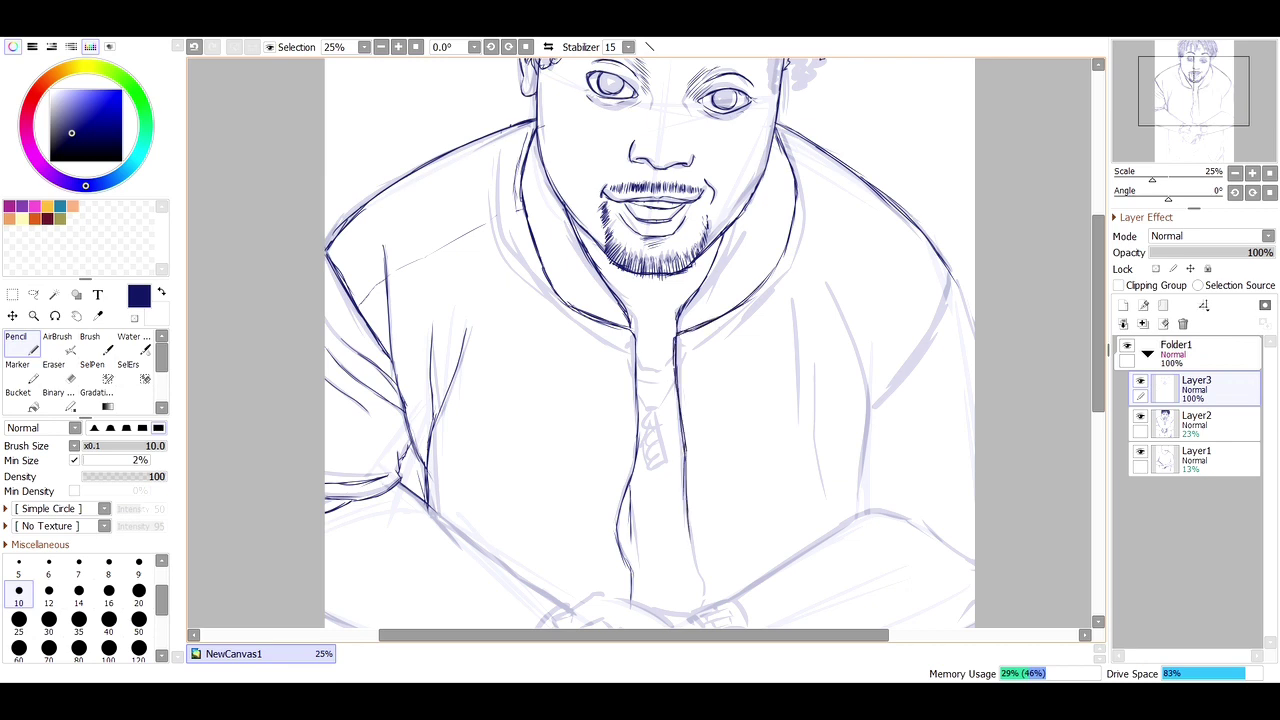
{"action": "key", "text": "s"}
{"action": "mouse_move", "coordinate": [778, 132]}
{"action": "left_mouse_down"}
{"action": "mouse_move", "coordinate": [796, 240]}
{"action": "mouse_move", "coordinate": [706, 317]}
{"action": "left_mouse_up"}
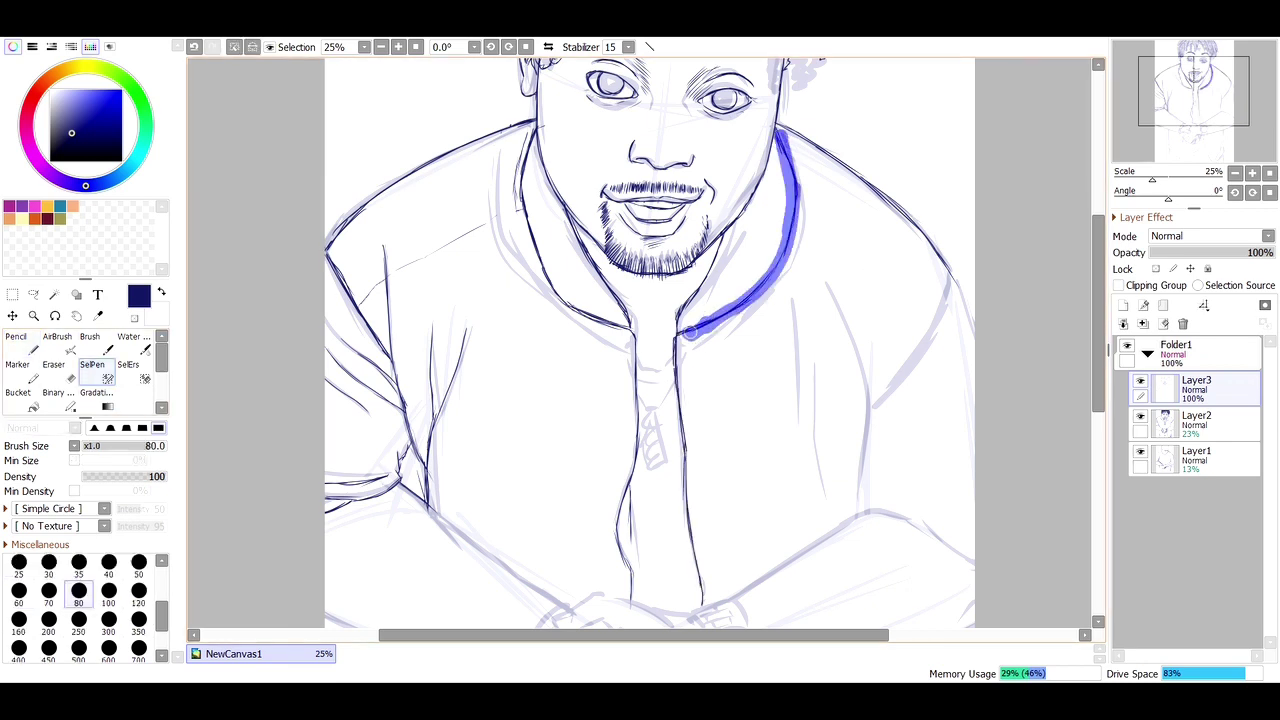
{"action": "key", "text": "ctrl+t"}
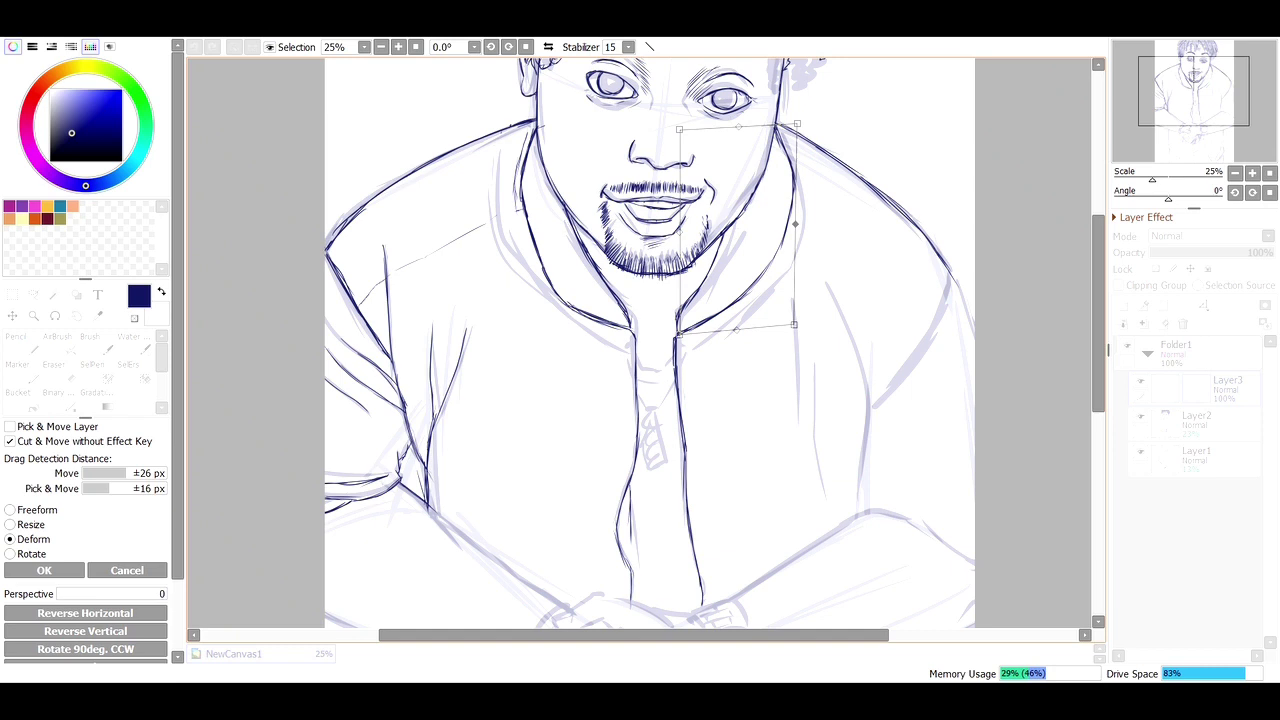
{"action": "key", "text": "Return"}
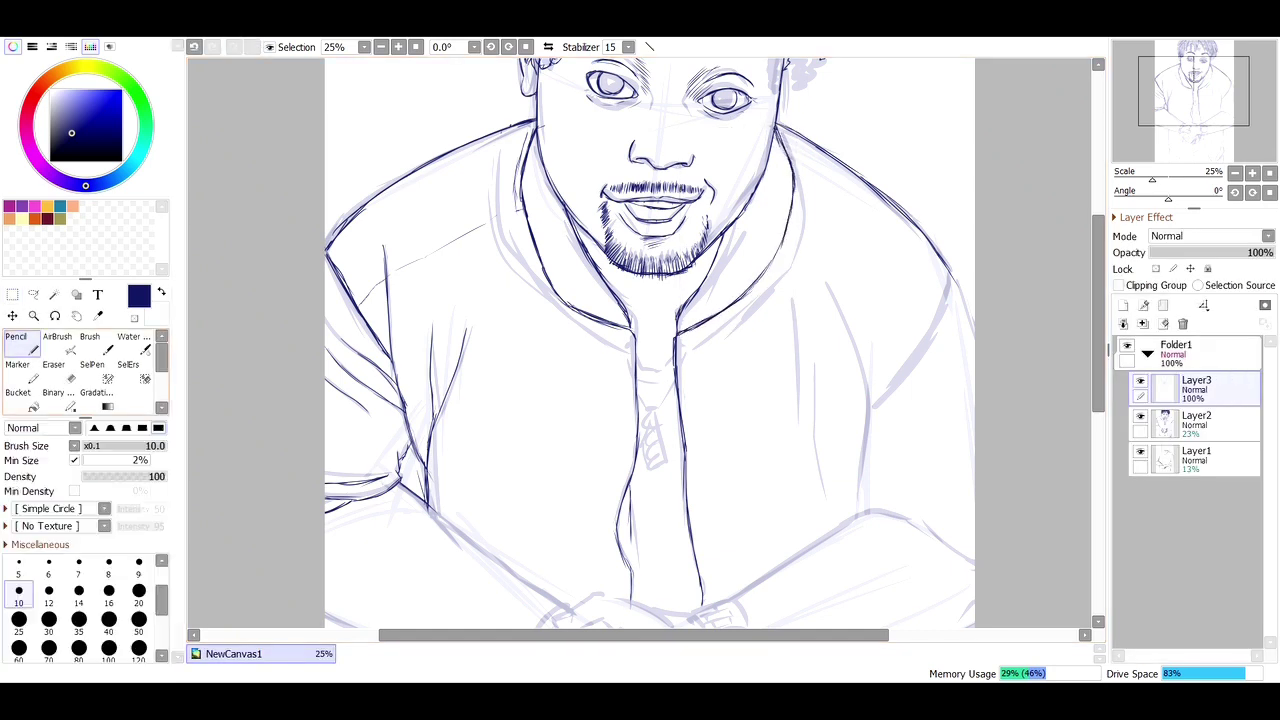
{"action": "key", "text": "ctrl+d"}
Step: Ink the right sleeve's armhole seam and the fold lines on the right side of the jacket
{"action": "key", "text": "n"}
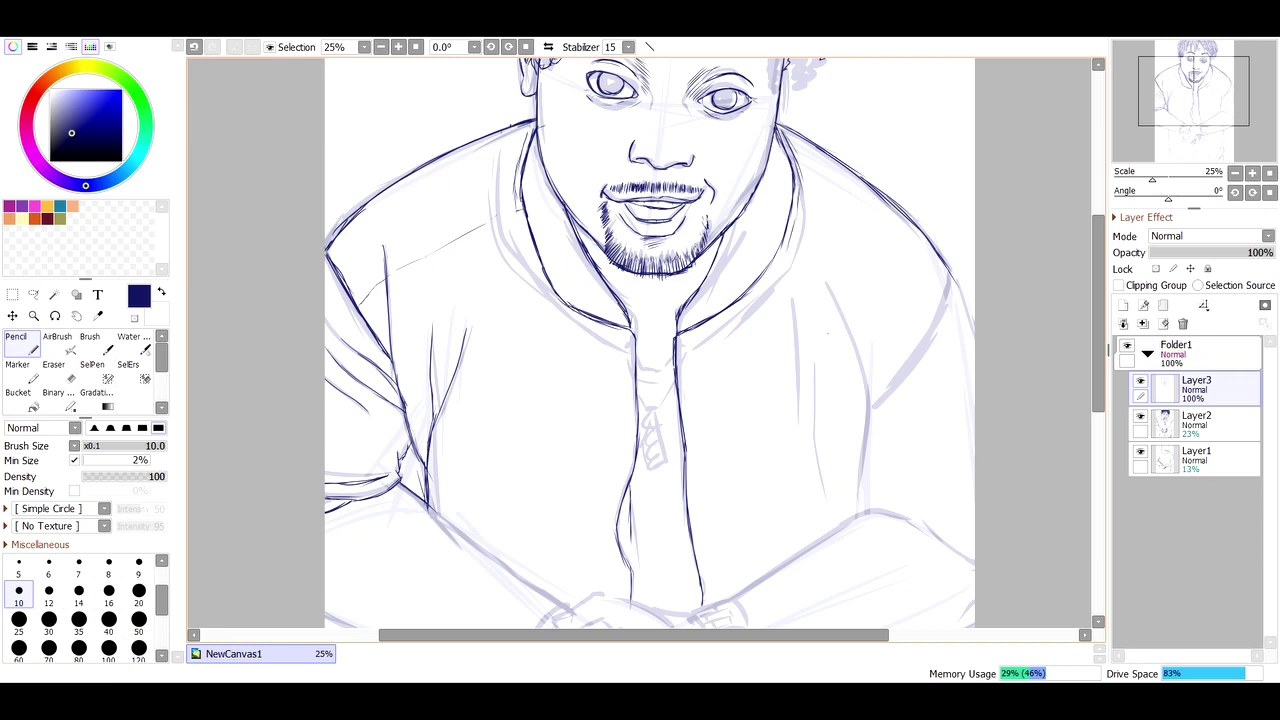
{"action": "key", "text": "minus"}
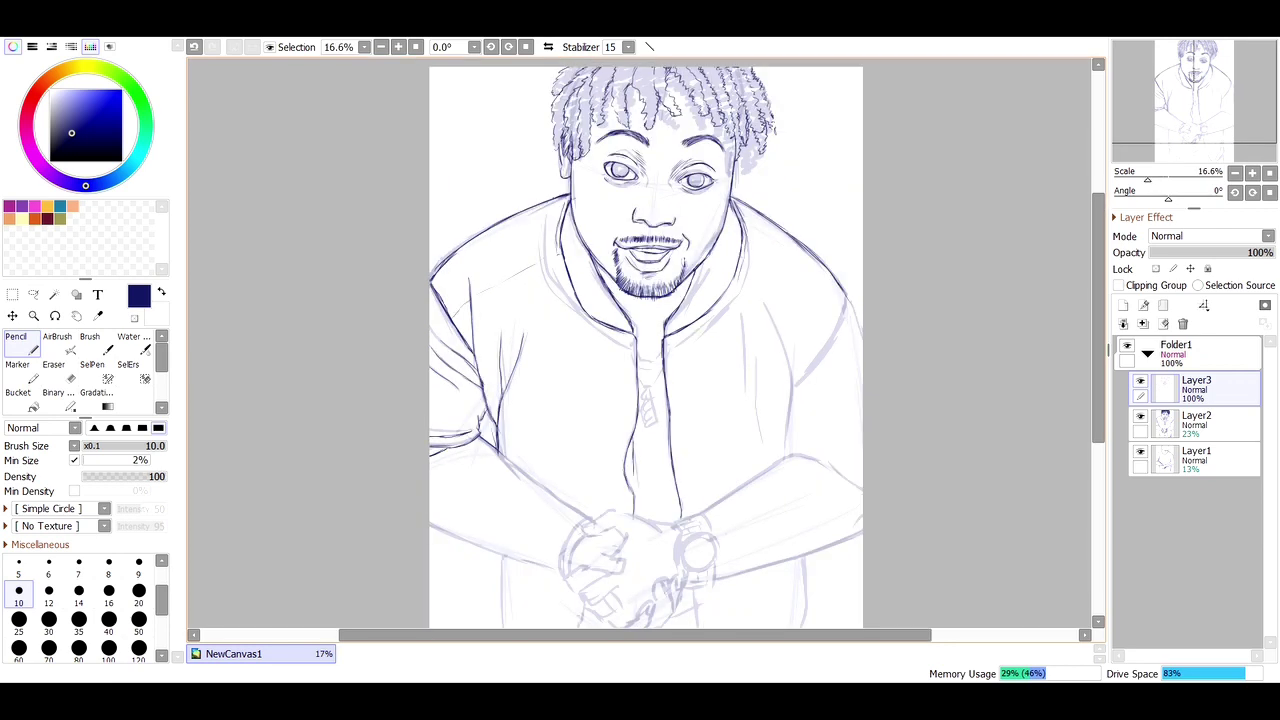
{"action": "left_click_drag", "start_coordinate": [846, 300], "coordinate": [791, 385]}
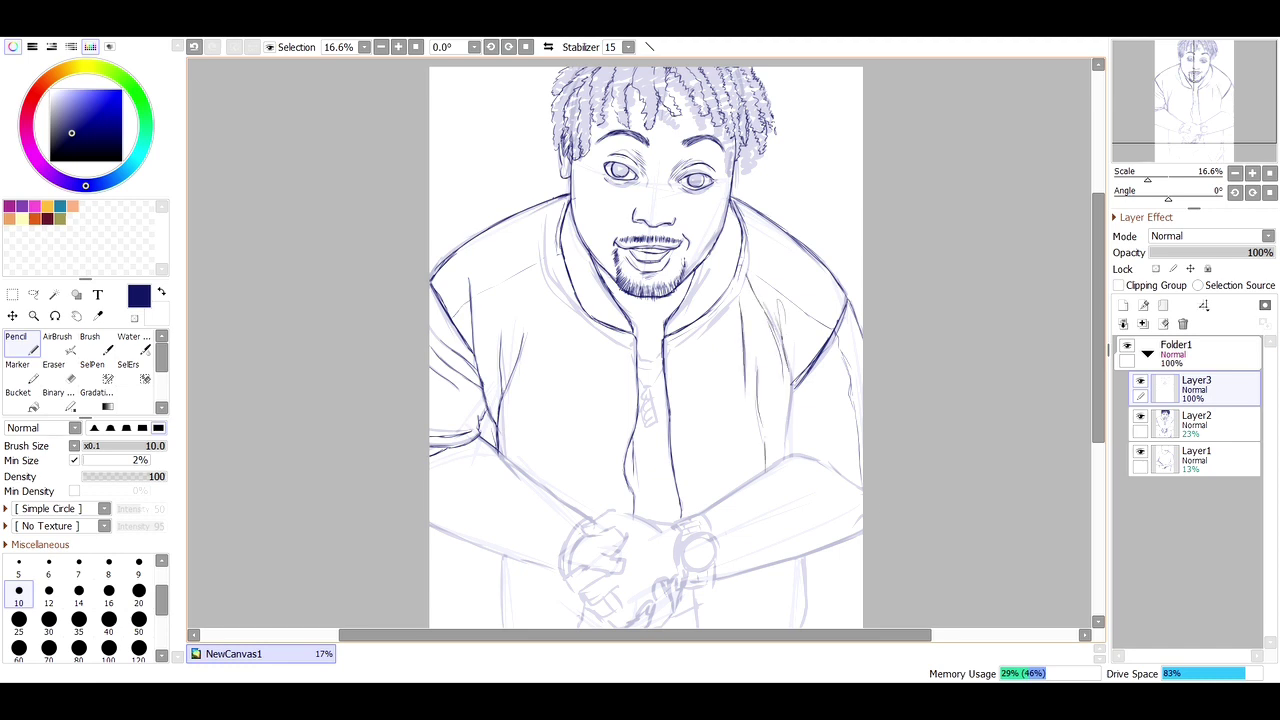
Step: Select the whole inked head, including the hair, and adjust its placement with a transform
{"action": "mouse_move", "coordinate": [575, 230]}
{"action": "left_mouse_down"}
{"action": "mouse_move", "coordinate": [650, 140]}
{"action": "mouse_move", "coordinate": [703, 186]}
{"action": "left_mouse_up"}
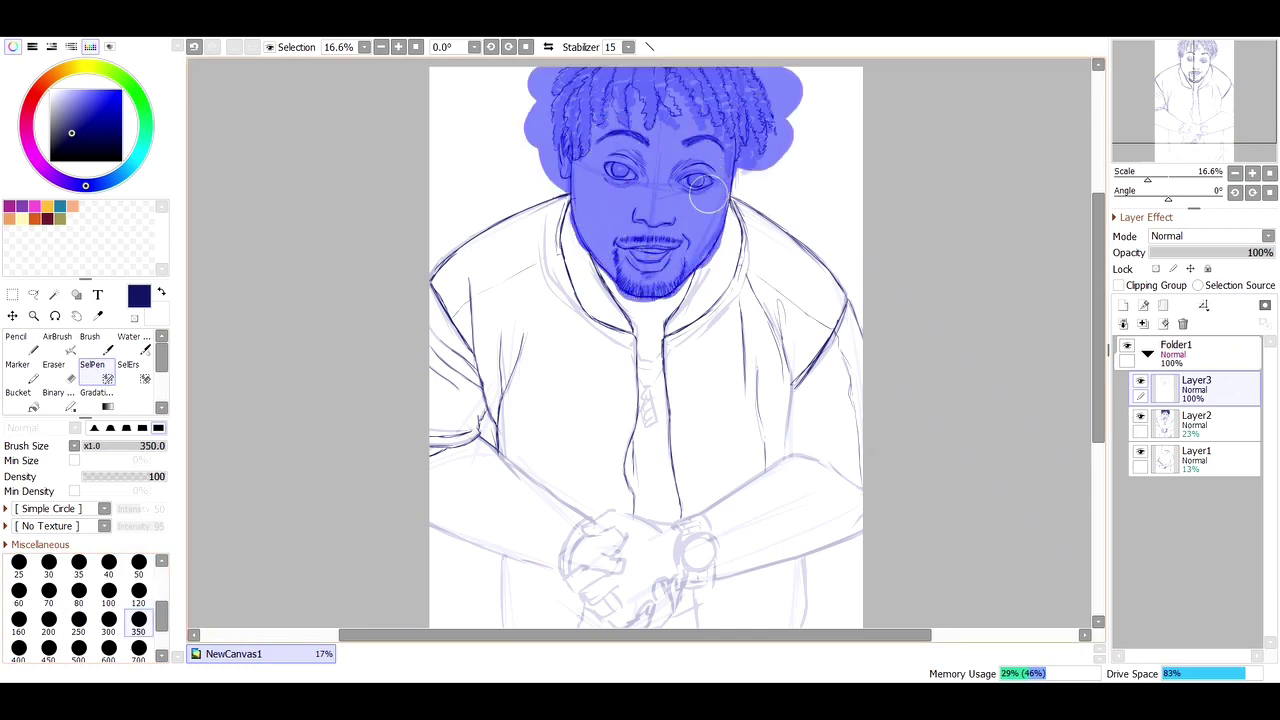
{"action": "key", "text": "ctrl+t"}
{"action": "key", "text": "Escape"}
{"action": "key", "text": "Return"}
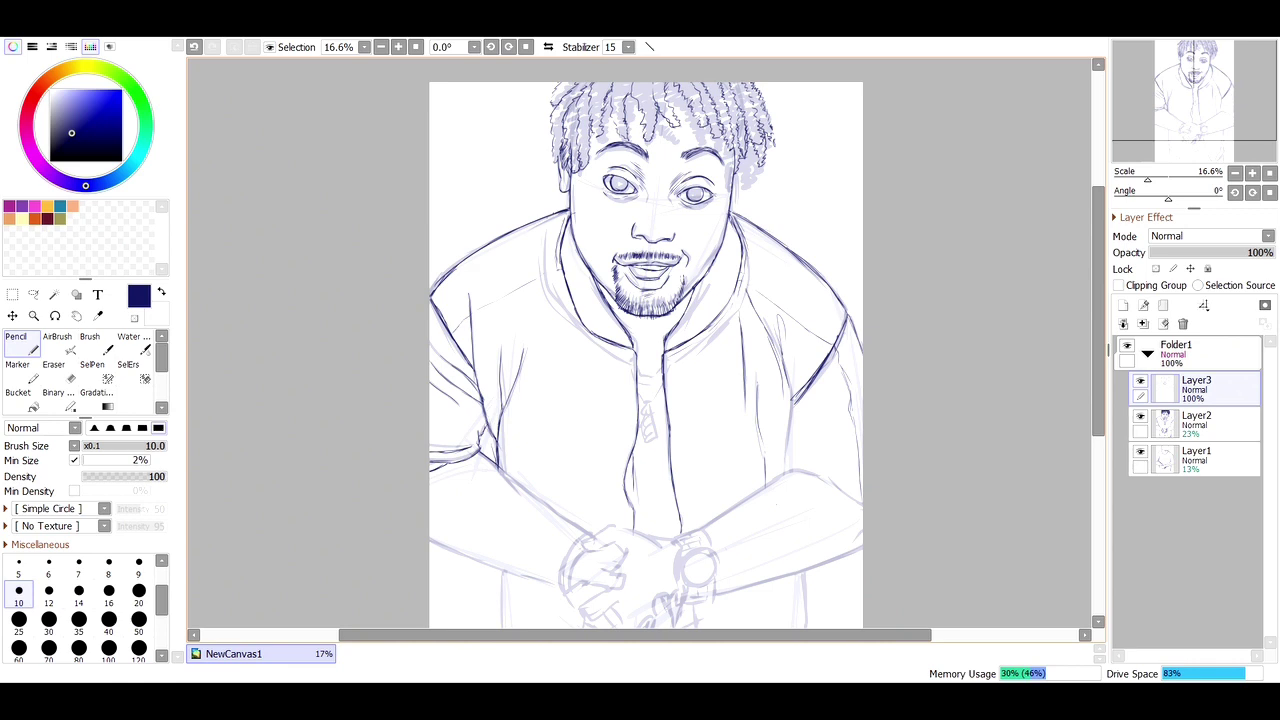
Step: Ink the right side edge of the jacket's torso and the fold lines inside the right sleeve
{"action": "mouse_move", "coordinate": [788, 472]}
{"action": "left_mouse_down"}
{"action": "mouse_move", "coordinate": [788, 390]}
{"action": "mouse_move", "coordinate": [846, 396]}
{"action": "left_mouse_up"}
{"action": "left_click_drag", "start_coordinate": [800, 434], "coordinate": [840, 416]}
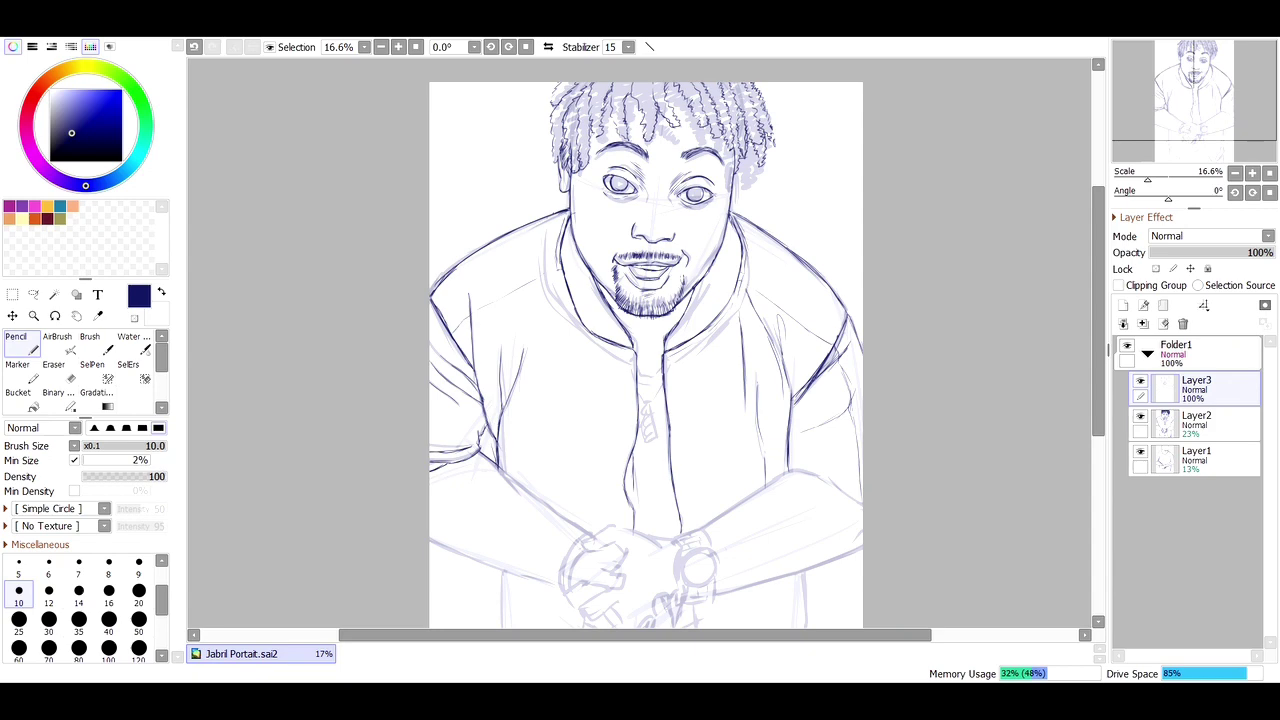
Step: Ink the upper and lower edges of the right forearm from the sleeve to the watch
{"action": "scroll", "coordinate": [640, 340], "scroll_direction": "down", "scroll_amount": 1}
{"action": "scroll", "coordinate": [787, 592], "scroll_direction": "up", "scroll_amount": 3}
{"action": "left_click_drag", "start_coordinate": [540, 405], "coordinate": [670, 345]}
{"action": "mouse_move", "coordinate": [580, 385]}
{"action": "left_mouse_down"}
{"action": "mouse_move", "coordinate": [812, 250]}
{"action": "mouse_move", "coordinate": [872, 258]}
{"action": "mouse_move", "coordinate": [1016, 326]}
{"action": "left_mouse_up"}
{"action": "scroll", "coordinate": [640, 340], "scroll_direction": "down", "scroll_amount": 1}
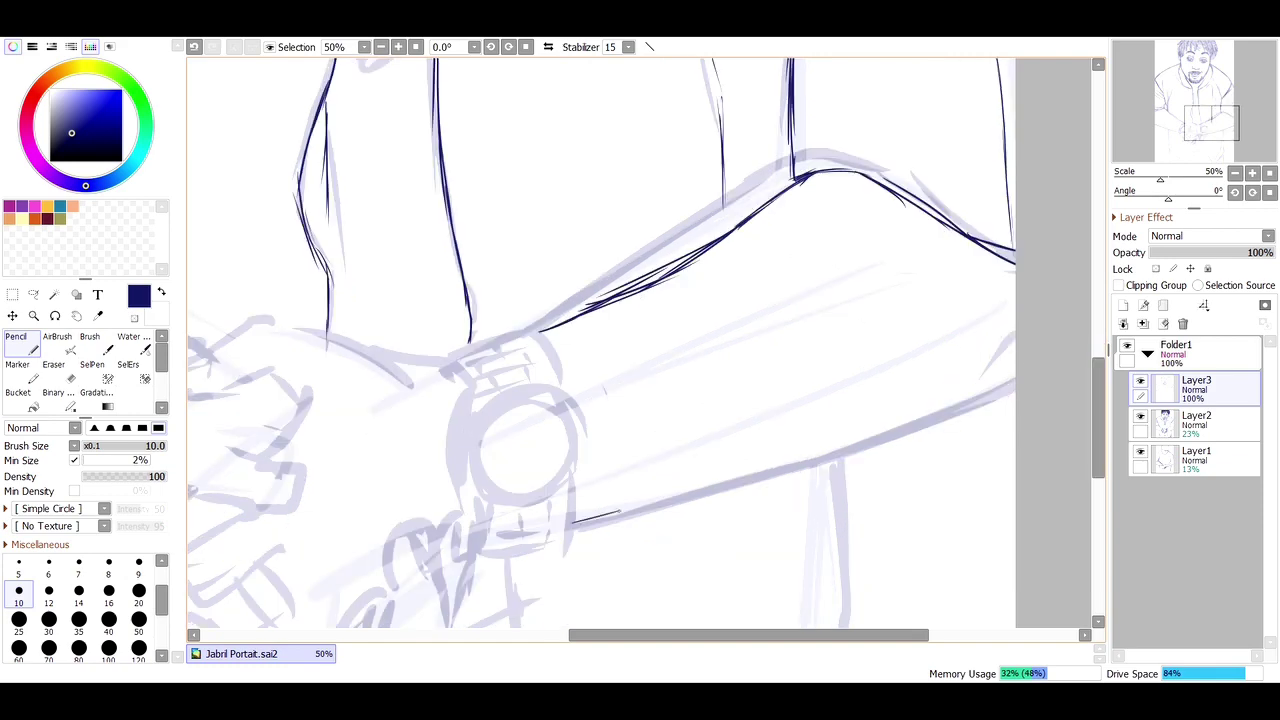
{"action": "mouse_move", "coordinate": [576, 522]}
{"action": "left_mouse_down"}
{"action": "mouse_move", "coordinate": [1012, 380]}
{"action": "mouse_move", "coordinate": [700, 480]}
{"action": "left_mouse_up"}
Step: Ink the outline of the watch's upper strap section where it wraps around the wrist
{"action": "scroll", "coordinate": [640, 340], "scroll_direction": "left", "scroll_amount": 2}
{"action": "mouse_move", "coordinate": [632, 334]}
{"action": "left_mouse_down"}
{"action": "mouse_move", "coordinate": [560, 357]}
{"action": "mouse_move", "coordinate": [591, 405]}
{"action": "left_mouse_up"}
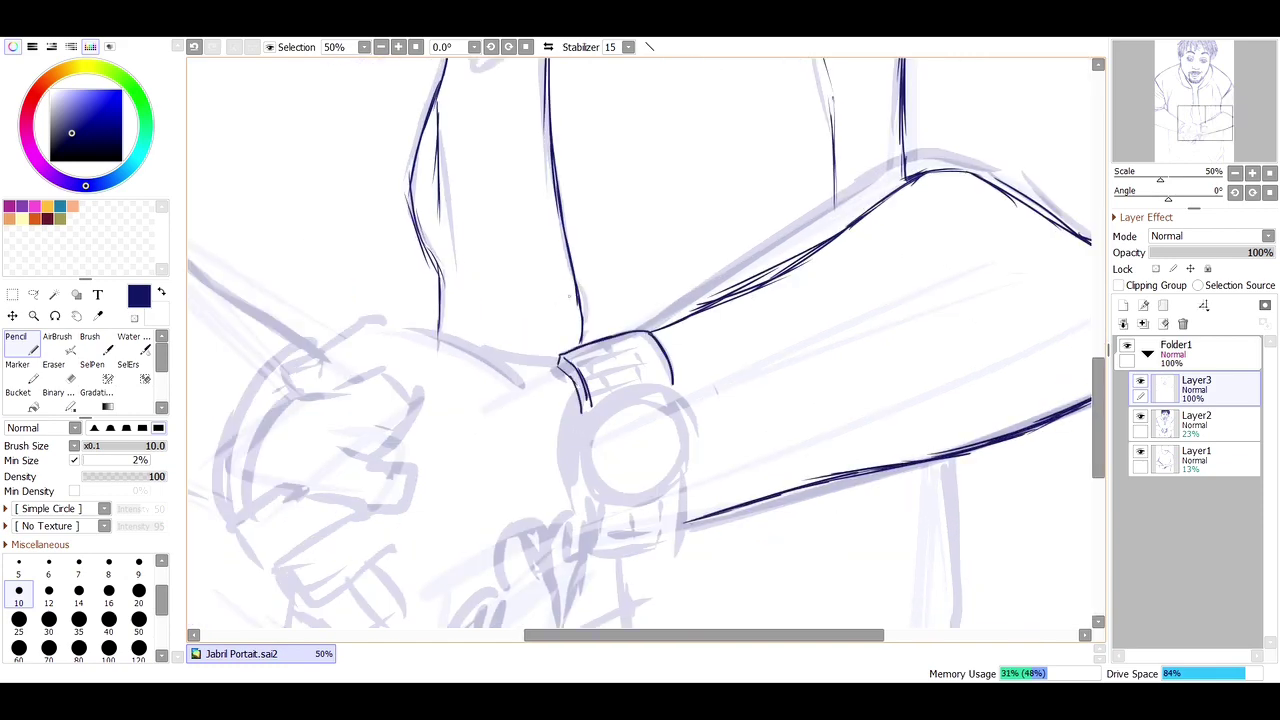
{"action": "left_click_drag", "start_coordinate": [628, 334], "coordinate": [662, 388]}
{"action": "scroll", "coordinate": [640, 340], "scroll_direction": "down", "scroll_amount": 1}
{"action": "left_click_drag", "start_coordinate": [560, 268], "coordinate": [592, 318]}
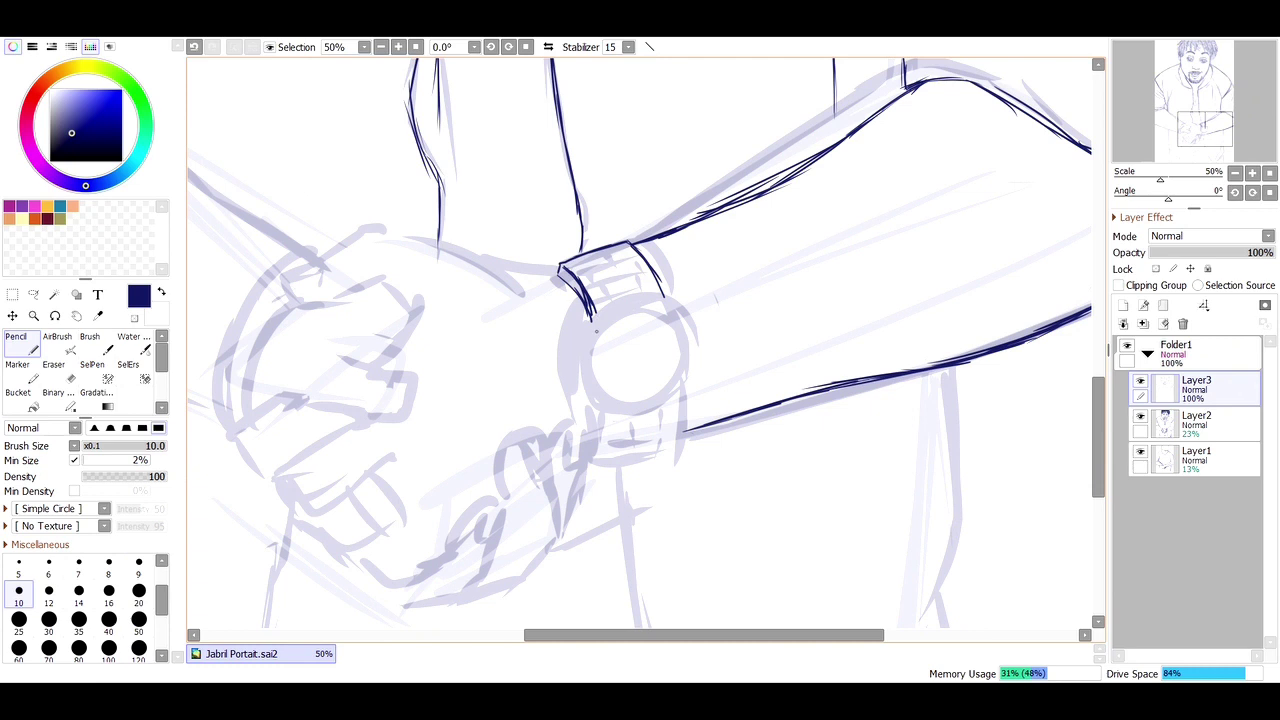
{"action": "mouse_move", "coordinate": [558, 268]}
{"action": "left_mouse_down"}
{"action": "mouse_move", "coordinate": [600, 322]}
{"action": "mouse_move", "coordinate": [585, 356]}
{"action": "left_mouse_up"}
Step: Ink the round watch face with its connecting lugs, and enlarge the selected face with a Resize transform
{"action": "mouse_move", "coordinate": [596, 312]}
{"action": "left_mouse_down"}
{"action": "mouse_move", "coordinate": [590, 374]}
{"action": "mouse_move", "coordinate": [660, 290]}
{"action": "mouse_move", "coordinate": [690, 334]}
{"action": "left_mouse_up"}
{"action": "mouse_move", "coordinate": [658, 294]}
{"action": "left_mouse_down"}
{"action": "mouse_move", "coordinate": [670, 316]}
{"action": "mouse_move", "coordinate": [680, 302]}
{"action": "left_mouse_up"}
{"action": "left_click_drag", "start_coordinate": [580, 300], "coordinate": [588, 312]}
{"action": "key", "text": "ctrl+t"}
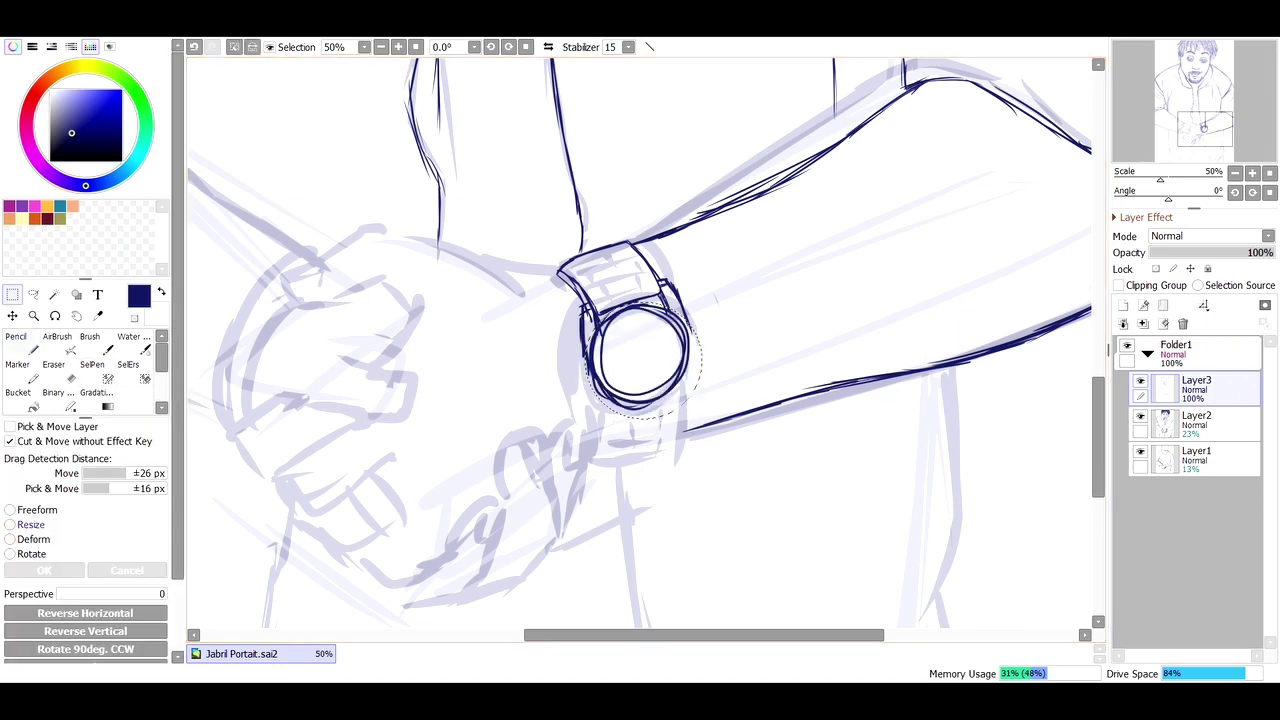
{"action": "left_click_drag", "start_coordinate": [690, 300], "coordinate": [694, 298]}
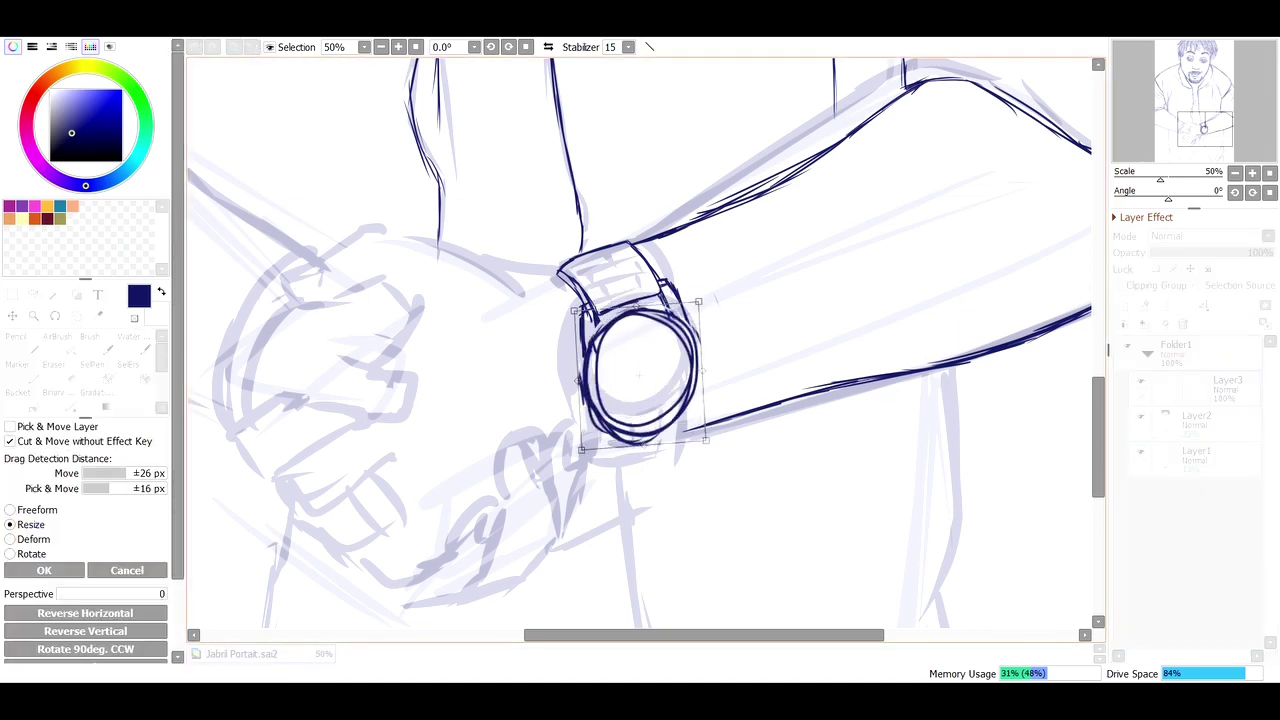
{"action": "key", "text": "Return"}
Step: Ink the lower strap section beneath the watch face and the link pattern on the upper strap
{"action": "mouse_move", "coordinate": [612, 442]}
{"action": "left_mouse_down"}
{"action": "mouse_move", "coordinate": [682, 432]}
{"action": "mouse_move", "coordinate": [682, 452]}
{"action": "mouse_move", "coordinate": [694, 428]}
{"action": "left_mouse_up"}
{"action": "left_click_drag", "start_coordinate": [690, 390], "coordinate": [684, 444]}
{"action": "left_click_drag", "start_coordinate": [598, 412], "coordinate": [600, 458]}
{"action": "left_click_drag", "start_coordinate": [680, 406], "coordinate": [682, 440]}
{"action": "left_click_drag", "start_coordinate": [610, 422], "coordinate": [604, 458]}
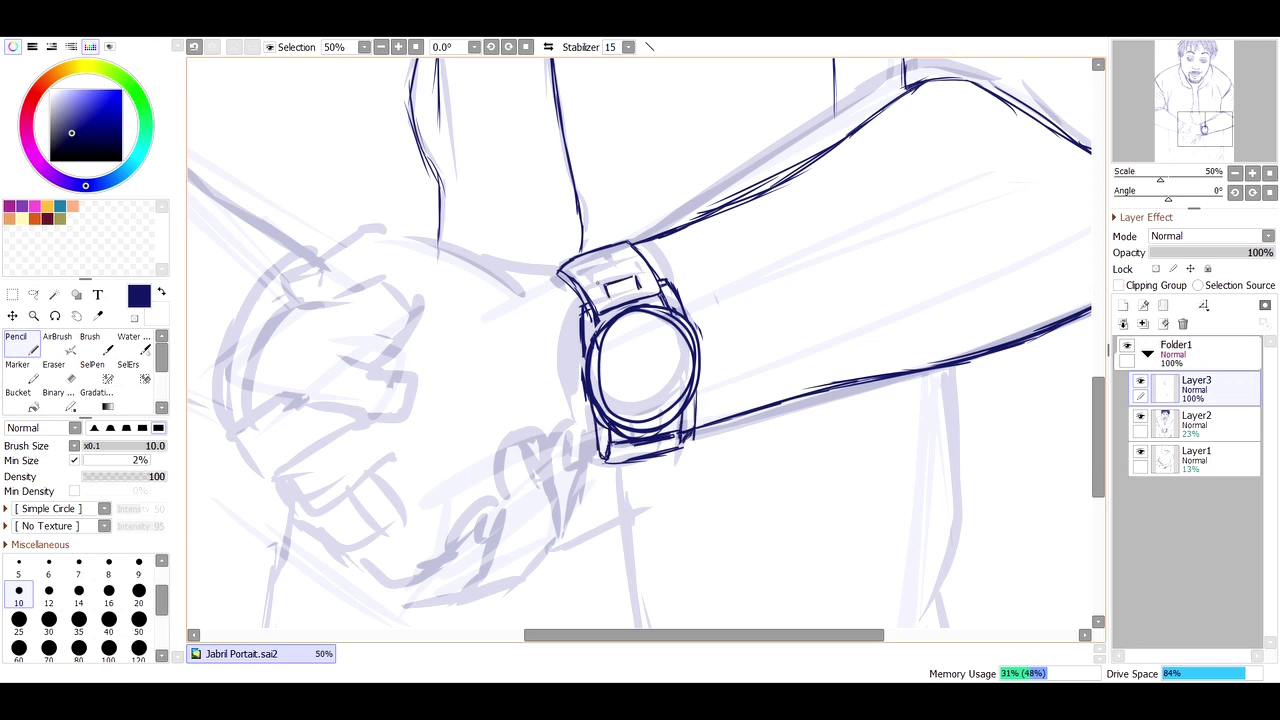
{"action": "mouse_move", "coordinate": [596, 272]}
{"action": "left_mouse_down"}
{"action": "mouse_move", "coordinate": [618, 278]}
{"action": "mouse_move", "coordinate": [605, 288]}
{"action": "mouse_move", "coordinate": [633, 275]}
{"action": "left_mouse_up"}
{"action": "left_click_drag", "start_coordinate": [585, 262], "coordinate": [627, 250]}
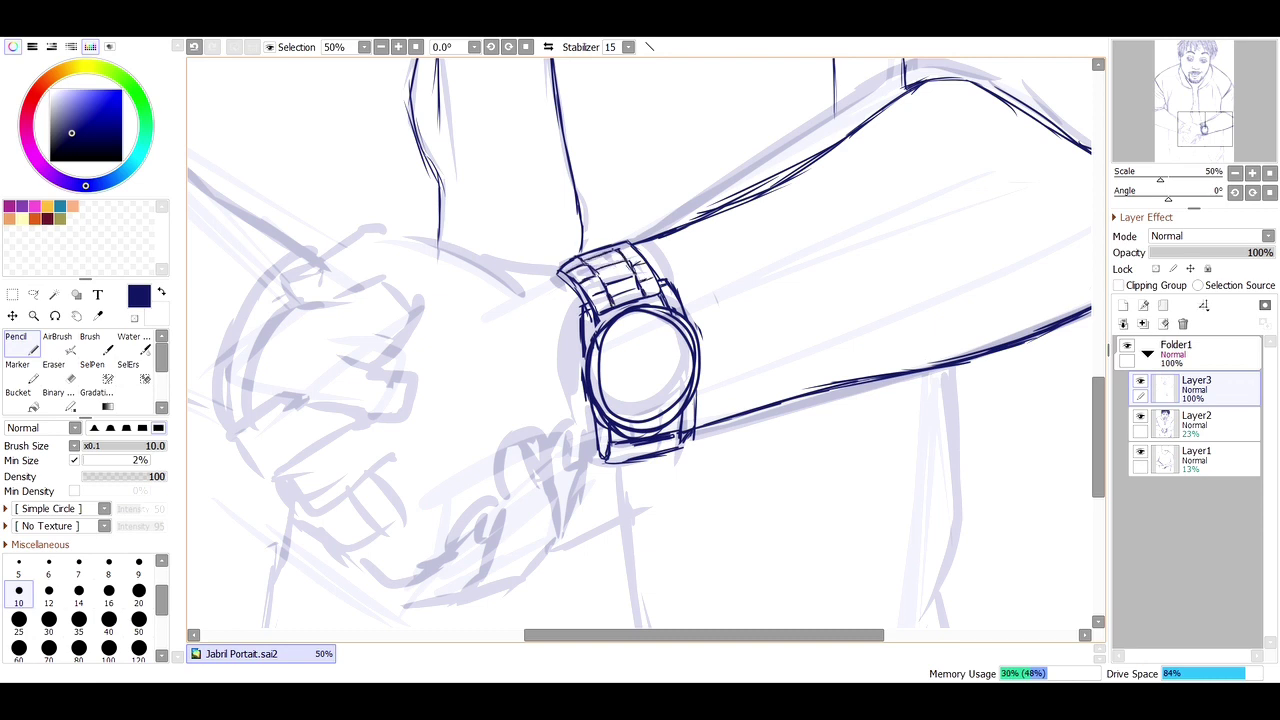
Step: Select the whole inked watch with the selection pen and adjust its shape and placement with a transform
{"action": "key", "text": "s"}
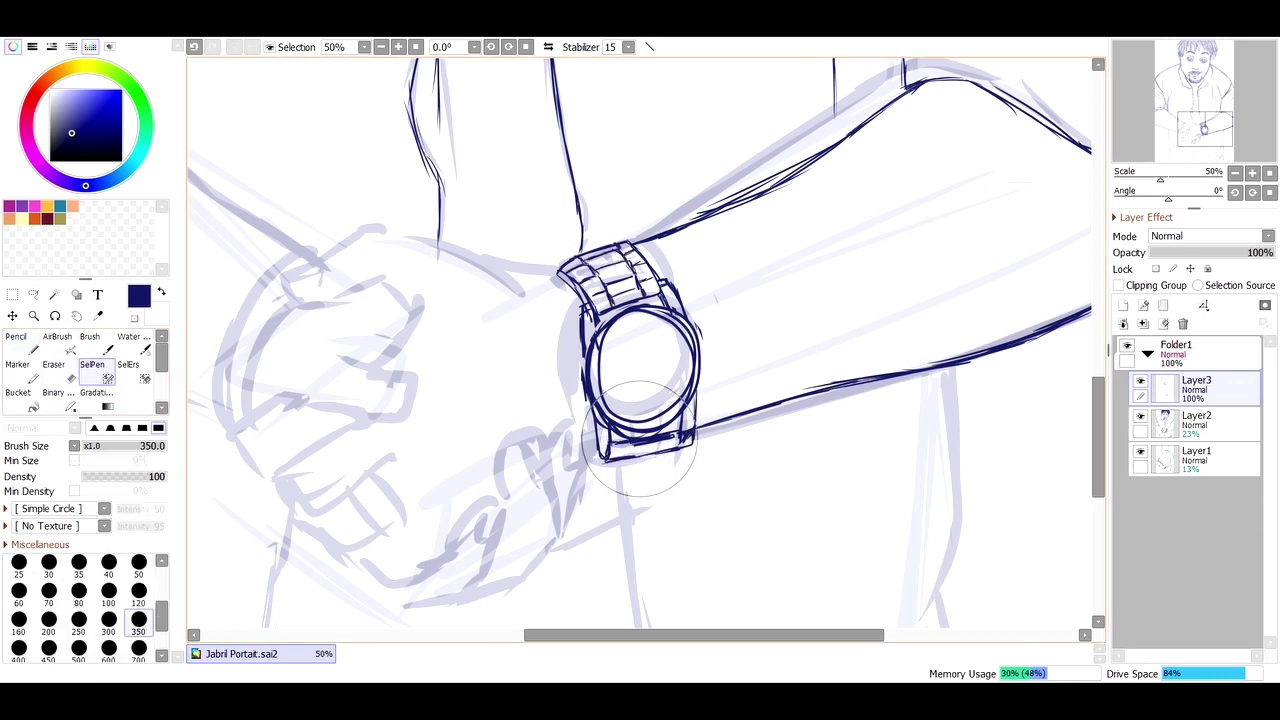
{"action": "mouse_move", "coordinate": [630, 470]}
{"action": "left_mouse_down"}
{"action": "mouse_move", "coordinate": [690, 300]}
{"action": "mouse_move", "coordinate": [580, 270]}
{"action": "left_mouse_up"}
{"action": "key", "text": "ctrl+t"}
{"action": "key", "text": "Return"}
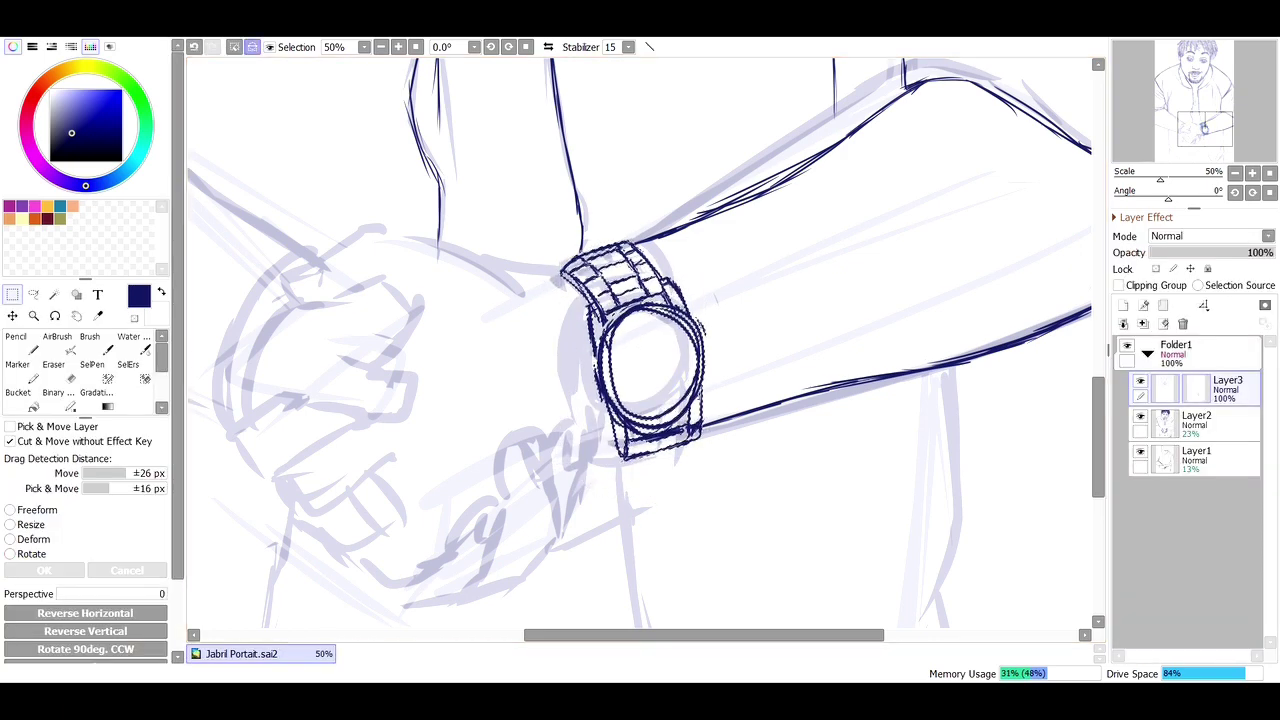
Step: Ink the top contour of the clasped hand up to the watch strap and the inner contours of the upper finger
{"action": "key", "text": "n"}
{"action": "mouse_move", "coordinate": [280, 272]}
{"action": "left_mouse_down"}
{"action": "mouse_move", "coordinate": [379, 242]}
{"action": "mouse_move", "coordinate": [358, 233]}
{"action": "mouse_move", "coordinate": [562, 272]}
{"action": "left_mouse_up"}
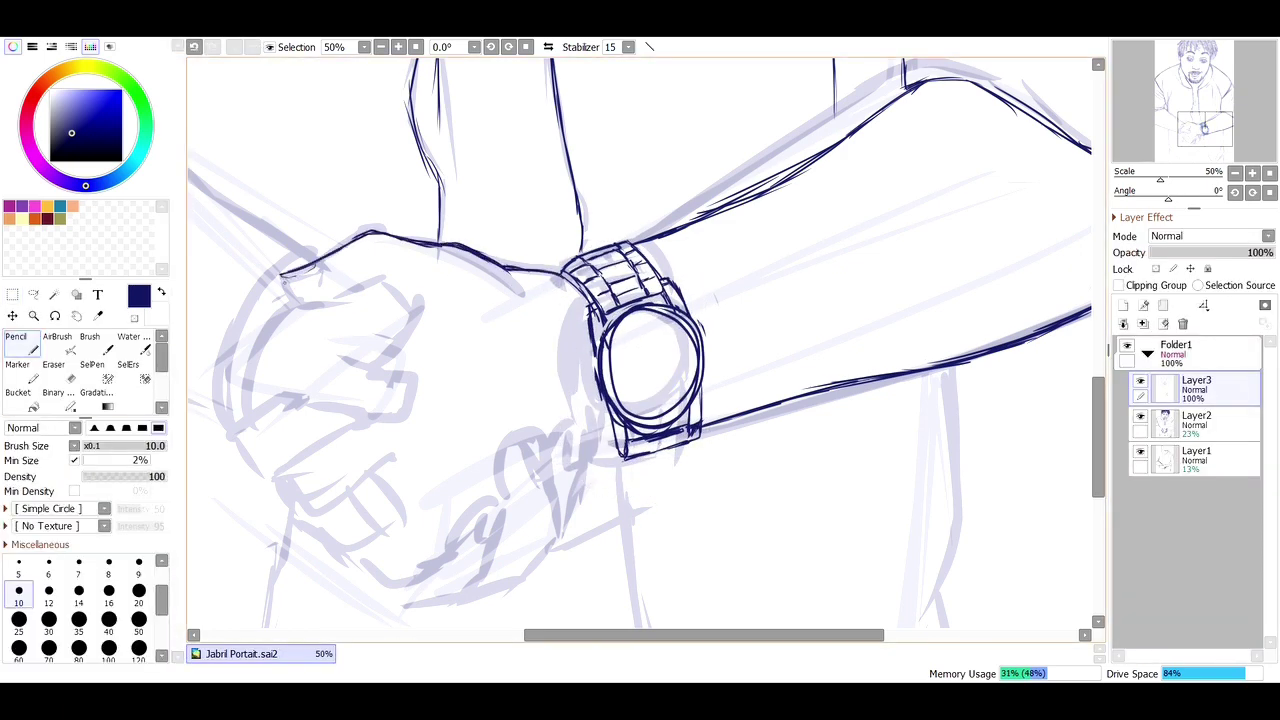
{"action": "mouse_move", "coordinate": [393, 287]}
{"action": "left_mouse_down"}
{"action": "mouse_move", "coordinate": [407, 332]}
{"action": "mouse_move", "coordinate": [385, 370]}
{"action": "left_mouse_up"}
{"action": "mouse_move", "coordinate": [352, 362]}
{"action": "left_mouse_down"}
{"action": "mouse_move", "coordinate": [421, 383]}
{"action": "mouse_move", "coordinate": [352, 421]}
{"action": "left_mouse_up"}
{"action": "mouse_move", "coordinate": [392, 384]}
{"action": "left_mouse_down"}
{"action": "mouse_move", "coordinate": [420, 384]}
{"action": "mouse_move", "coordinate": [416, 418]}
{"action": "mouse_move", "coordinate": [416, 404]}
{"action": "mouse_move", "coordinate": [356, 420]}
{"action": "mouse_move", "coordinate": [470, 390]}
{"action": "mouse_move", "coordinate": [415, 395]}
{"action": "mouse_move", "coordinate": [440, 372]}
{"action": "mouse_move", "coordinate": [425, 394]}
{"action": "left_mouse_up"}
Step: Clean up and finish the lines of the finger with the visible square fingernail
{"action": "key", "text": "e"}
{"action": "key", "text": "n"}
{"action": "left_click", "coordinate": [92, 364]}
{"action": "key", "text": "s"}
{"action": "key", "text": "e"}
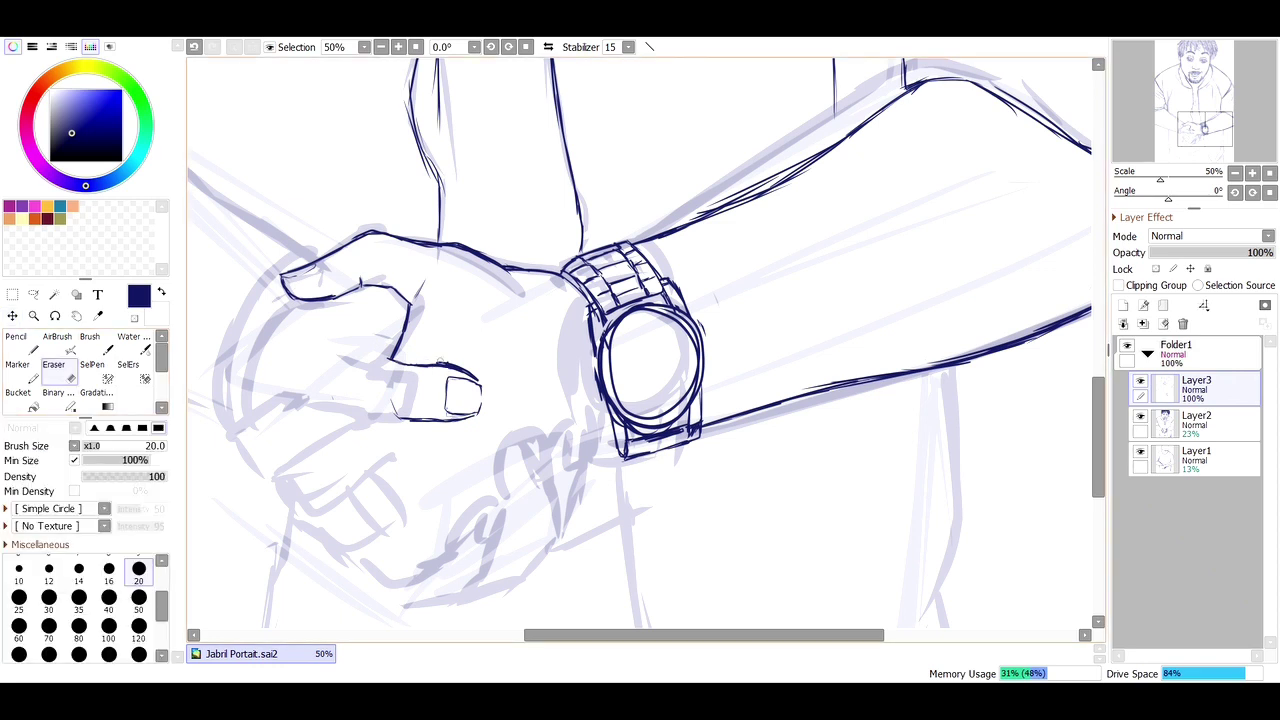
{"action": "key", "text": "n"}
{"action": "left_click_drag", "start_coordinate": [410, 410], "coordinate": [368, 420]}
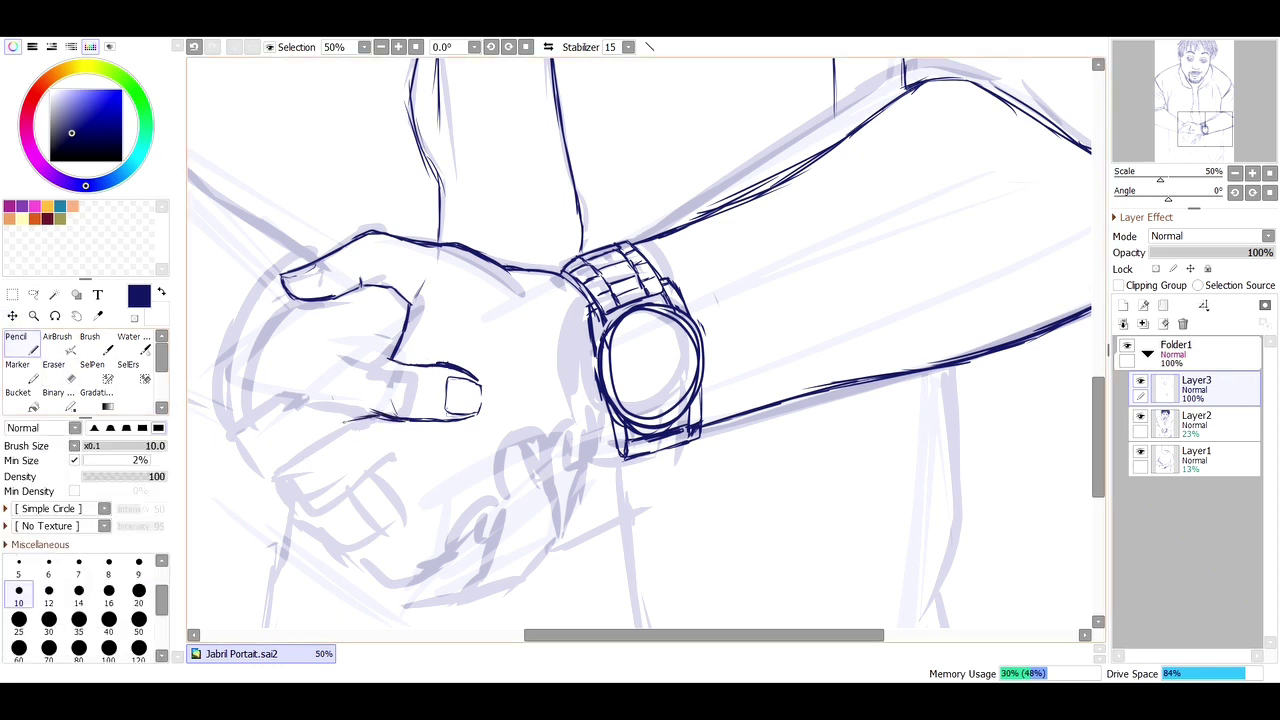
Step: Ink the contour running under the finger with the nail and the outline of the next finger below
{"action": "mouse_move", "coordinate": [220, 418]}
{"action": "left_mouse_down"}
{"action": "mouse_move", "coordinate": [305, 456]}
{"action": "mouse_move", "coordinate": [320, 505]}
{"action": "mouse_move", "coordinate": [405, 462]}
{"action": "left_mouse_up"}
{"action": "left_click_drag", "start_coordinate": [275, 460], "coordinate": [405, 463]}
{"action": "left_click_drag", "start_coordinate": [1097, 437], "coordinate": [1097, 452]}
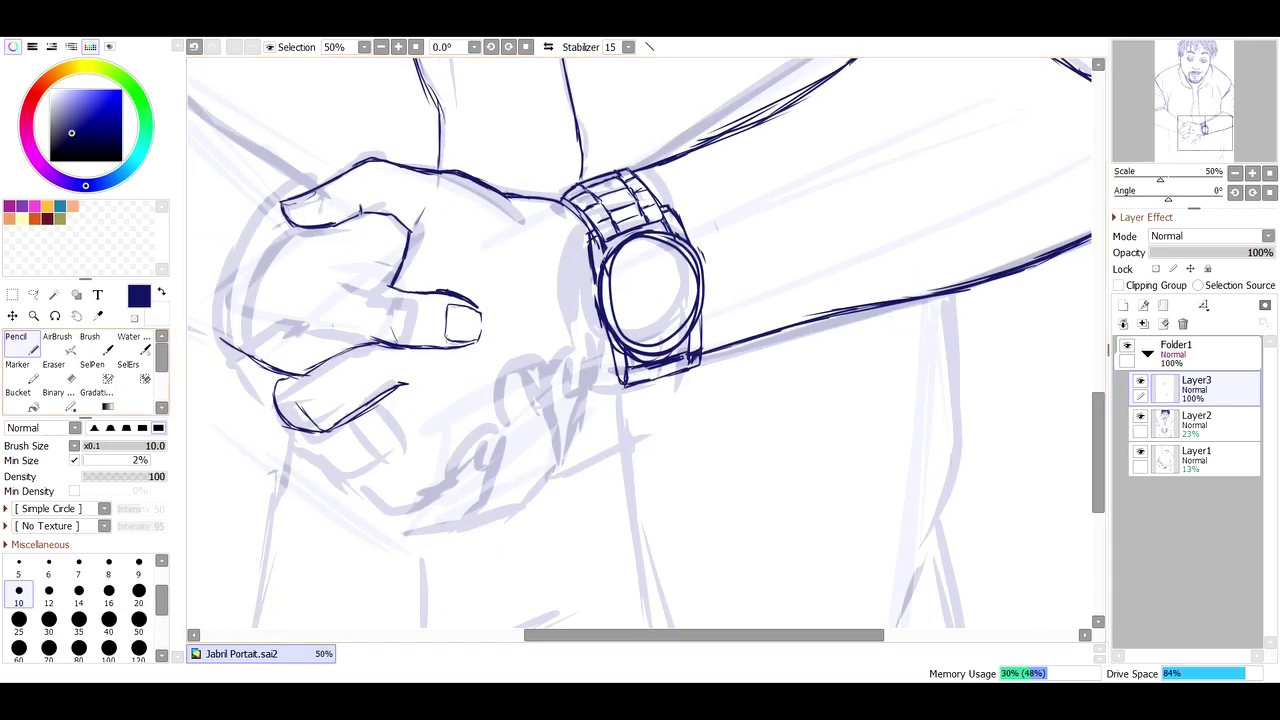
Step: Reposition the finger with the nail, erase overlapping lines beneath it, and select the finger below for adjustment
{"action": "key", "text": "s"}
{"action": "mouse_move", "coordinate": [380, 310]}
{"action": "left_mouse_down"}
{"action": "mouse_move", "coordinate": [465, 305]}
{"action": "mouse_move", "coordinate": [436, 325]}
{"action": "left_mouse_up"}
{"action": "key", "text": "e"}
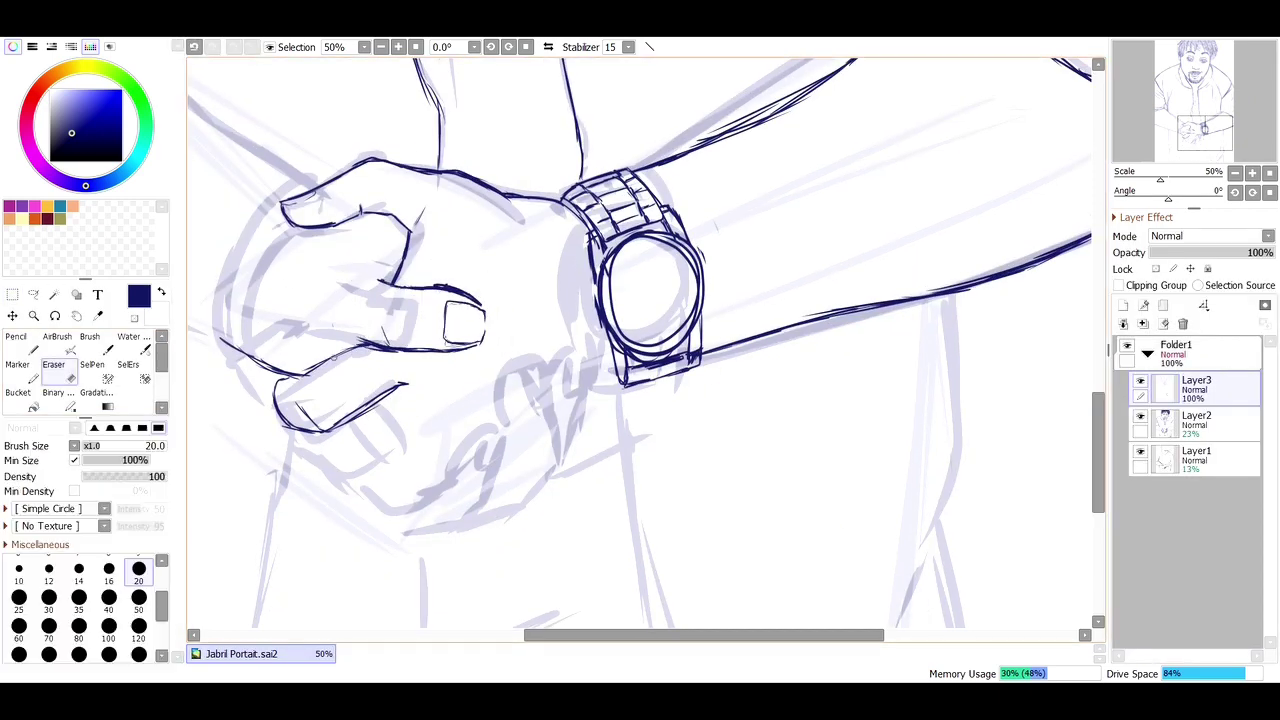
{"action": "left_click_drag", "start_coordinate": [362, 354], "coordinate": [400, 342]}
{"action": "left_click_drag", "start_coordinate": [270, 420], "coordinate": [425, 375]}
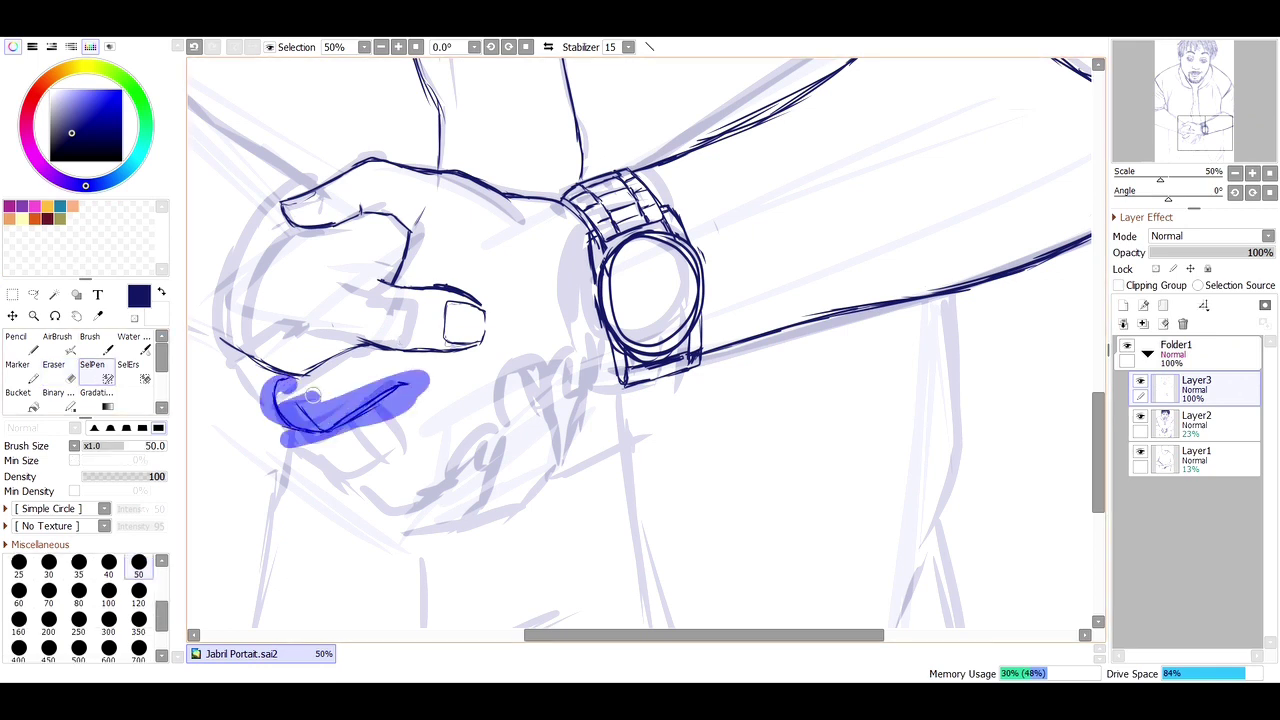
Step: Ink the remaining lower fingers of the upper hand, adding a ring band around the lowest one
{"action": "key", "text": "n"}
{"action": "left_click_drag", "start_coordinate": [285, 395], "coordinate": [415, 385]}
{"action": "mouse_move", "coordinate": [305, 438]}
{"action": "left_mouse_down"}
{"action": "mouse_move", "coordinate": [340, 474]}
{"action": "mouse_move", "coordinate": [445, 428]}
{"action": "left_mouse_up"}
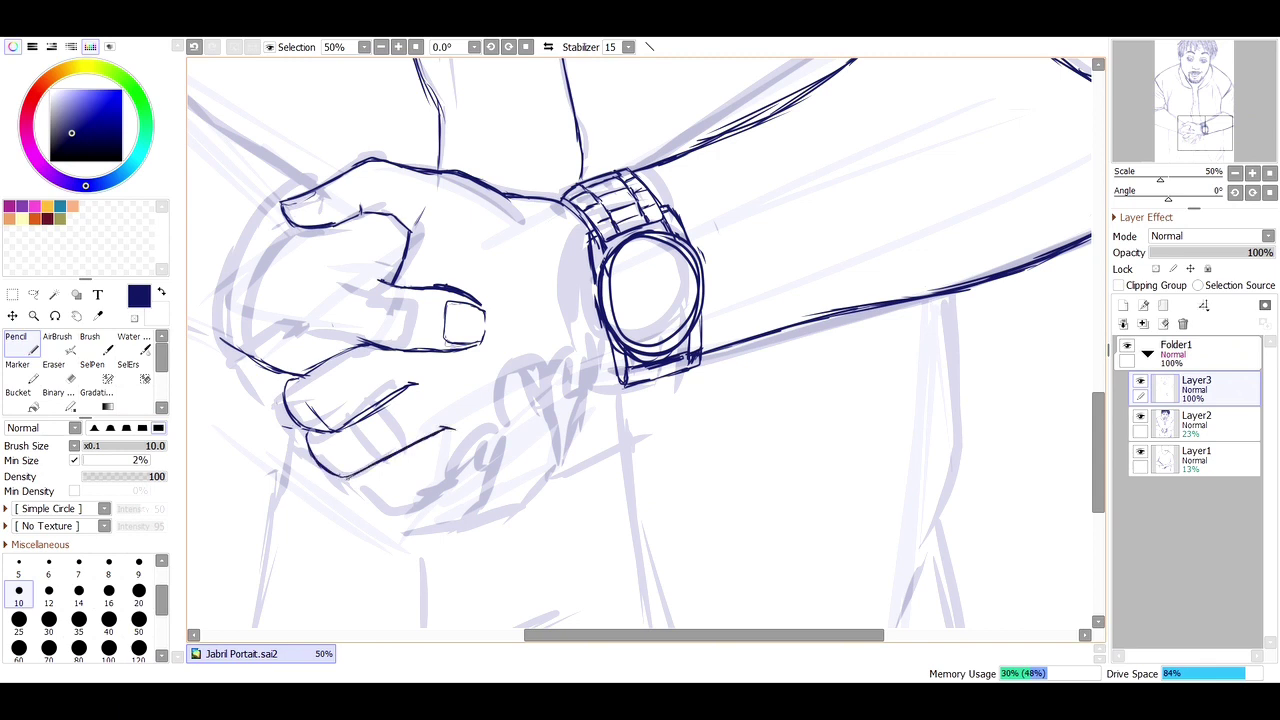
{"action": "left_click_drag", "start_coordinate": [346, 479], "coordinate": [388, 516]}
{"action": "mouse_move", "coordinate": [402, 456]}
{"action": "left_mouse_down"}
{"action": "mouse_move", "coordinate": [418, 514]}
{"action": "mouse_move", "coordinate": [516, 461]}
{"action": "left_mouse_up"}
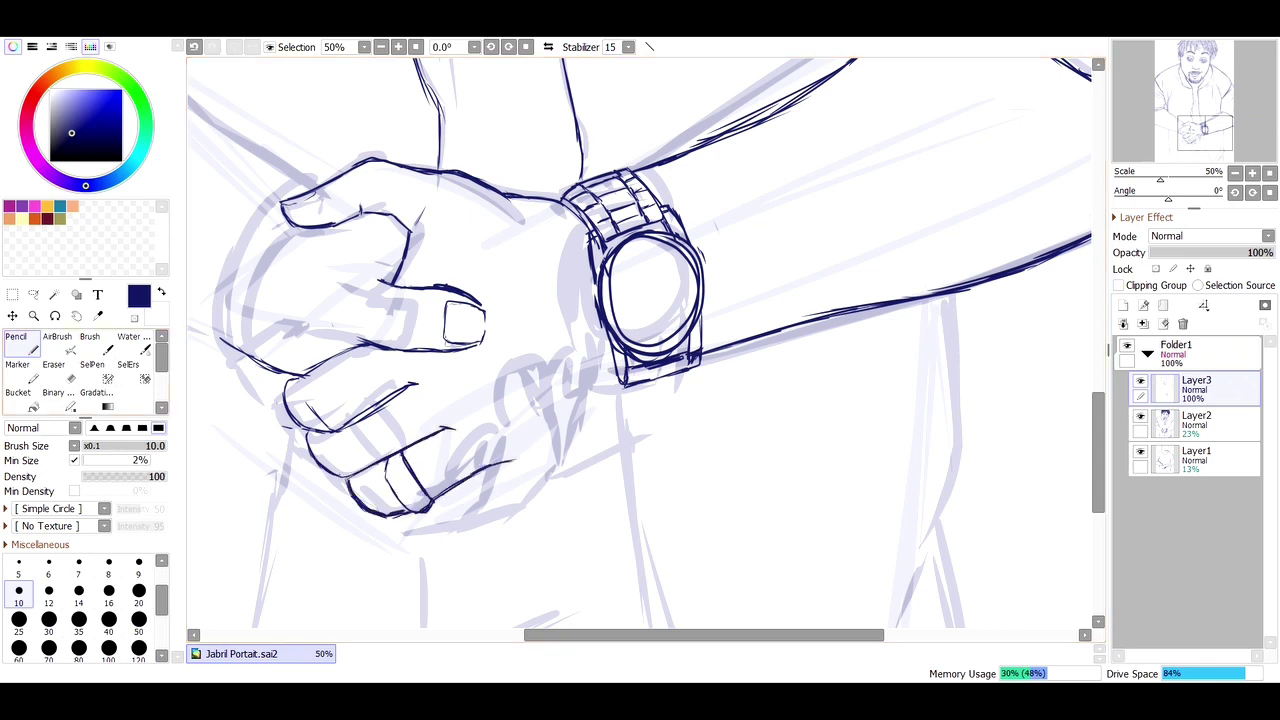
Step: Adjust the bend of the upper finger and the placement of the fingers below it with transforms
{"action": "key", "text": "ctrl+t"}
{"action": "left_click_drag", "start_coordinate": [395, 245], "coordinate": [420, 245]}
{"action": "key", "text": "Return"}
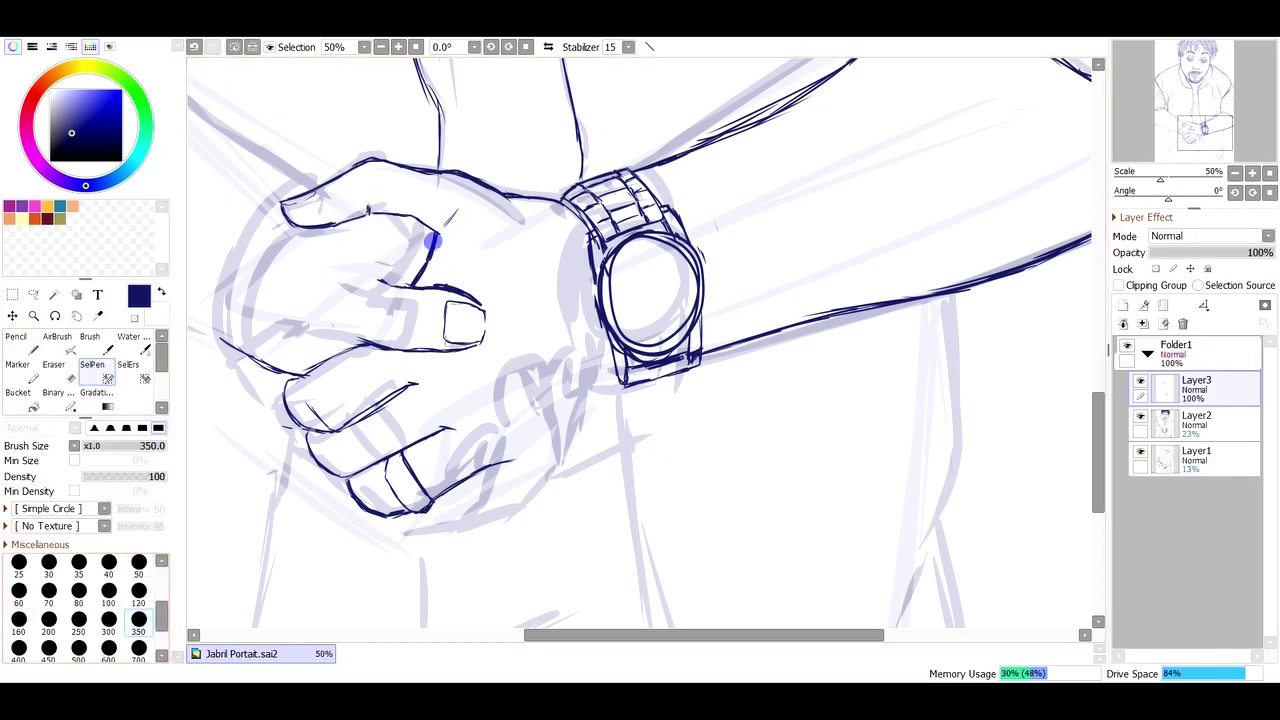
{"action": "key", "text": "ctrl+t"}
{"action": "left_click_drag", "start_coordinate": [216, 524], "coordinate": [190, 500]}
{"action": "left_click_drag", "start_coordinate": [524, 524], "coordinate": [486, 514]}
{"action": "key", "text": "Return"}
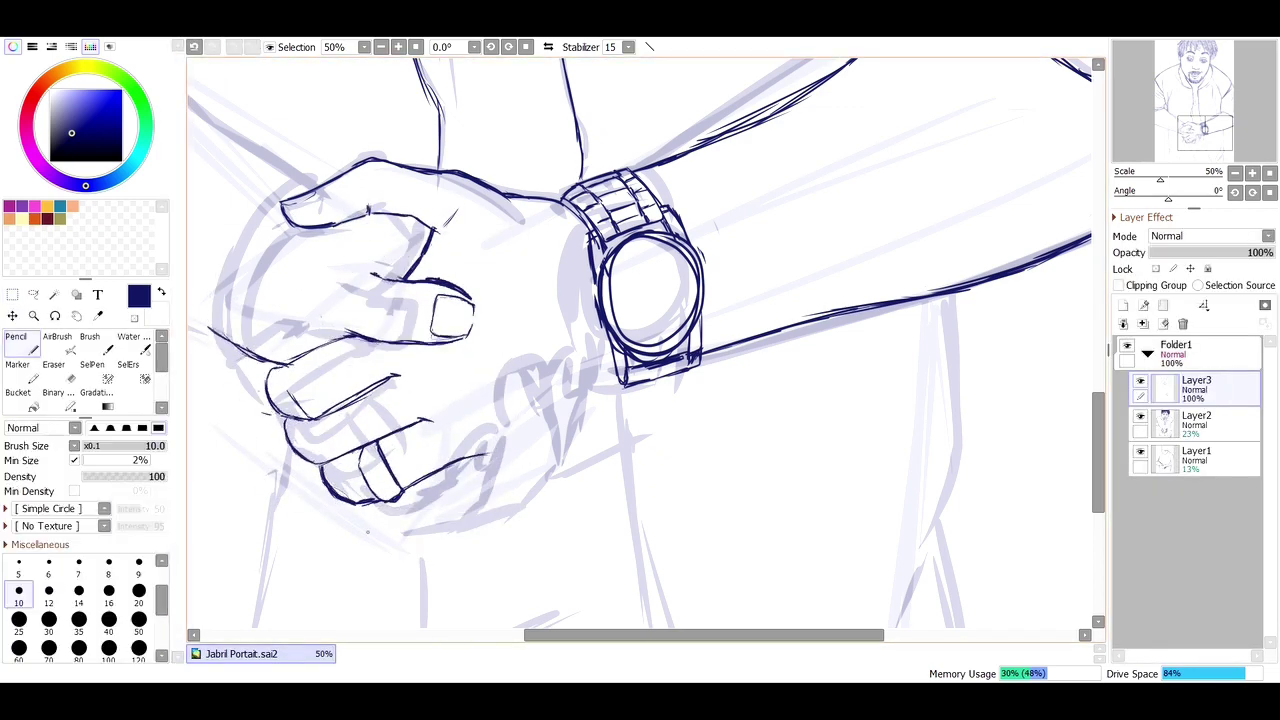
Step: Ink the bottom contour of the clasped hands and the other hand's fingers curling up below the watch
{"action": "mouse_move", "coordinate": [363, 505]}
{"action": "left_mouse_down"}
{"action": "mouse_move", "coordinate": [401, 537]}
{"action": "mouse_move", "coordinate": [488, 511]}
{"action": "left_mouse_up"}
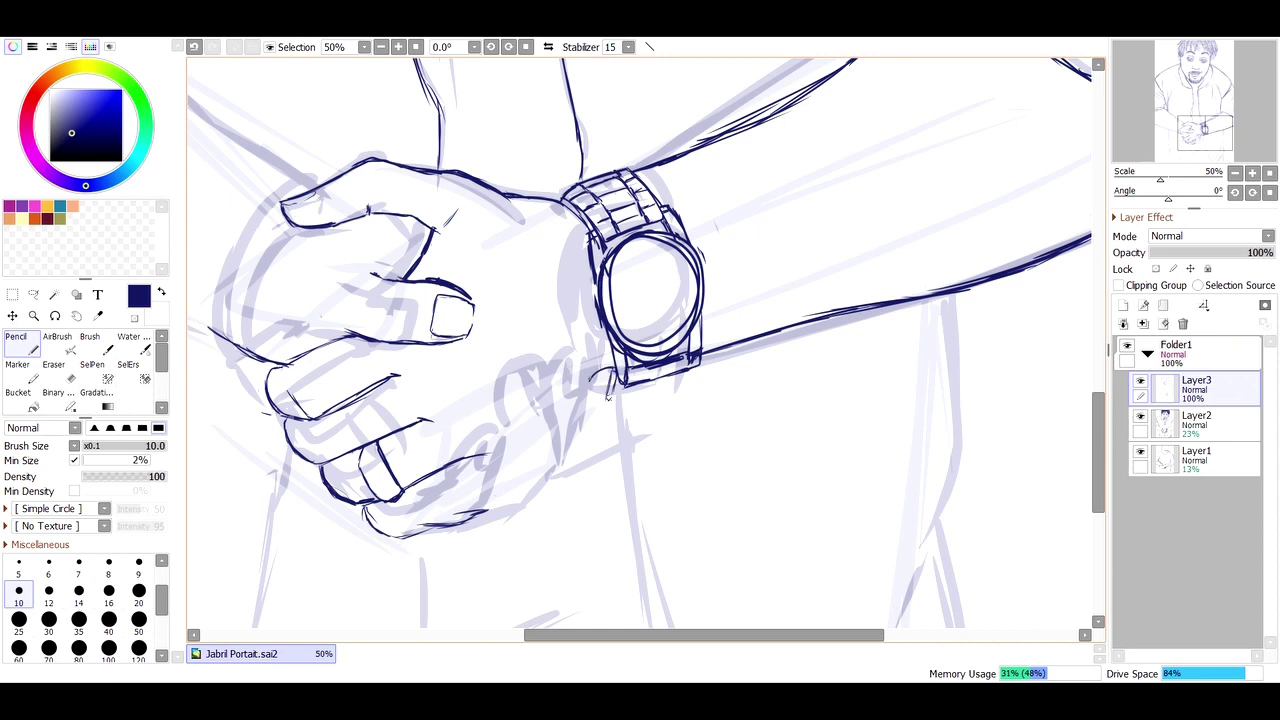
{"action": "mouse_move", "coordinate": [598, 374]}
{"action": "left_mouse_down"}
{"action": "mouse_move", "coordinate": [579, 403]}
{"action": "mouse_move", "coordinate": [580, 436]}
{"action": "left_mouse_up"}
{"action": "left_click_drag", "start_coordinate": [565, 368], "coordinate": [543, 436]}
{"action": "mouse_move", "coordinate": [582, 398]}
{"action": "left_mouse_down"}
{"action": "mouse_move", "coordinate": [580, 466]}
{"action": "mouse_move", "coordinate": [590, 452]}
{"action": "mouse_move", "coordinate": [506, 524]}
{"action": "left_mouse_up"}
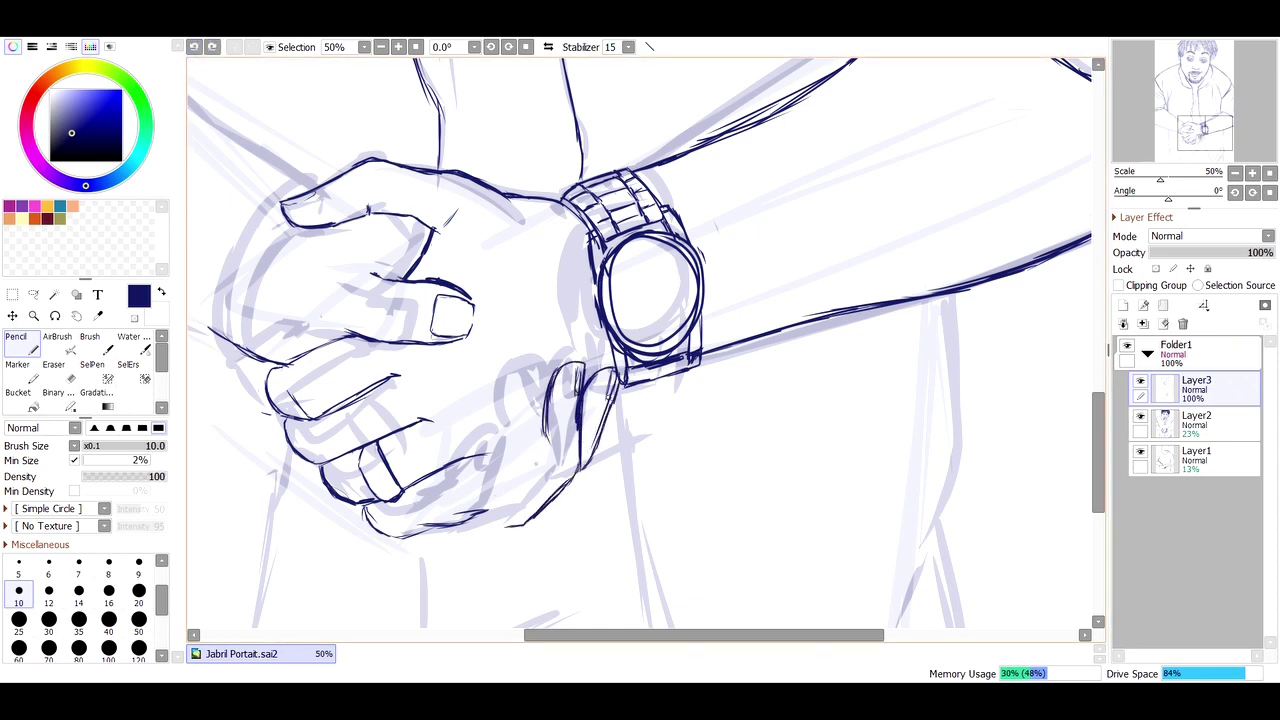
{"action": "mouse_move", "coordinate": [548, 446]}
{"action": "left_mouse_down"}
{"action": "mouse_move", "coordinate": [528, 488]}
{"action": "mouse_move", "coordinate": [486, 512]}
{"action": "left_mouse_up"}
{"action": "left_click_drag", "start_coordinate": [532, 482], "coordinate": [518, 522]}
{"action": "left_click_drag", "start_coordinate": [546, 430], "coordinate": [520, 522]}
{"action": "left_click_drag", "start_coordinate": [520, 524], "coordinate": [430, 536]}
Step: Select the fingers on the left of the clasped hands and adjust their placement with a transform
{"action": "key", "text": "minus"}
{"action": "key", "text": "minus"}
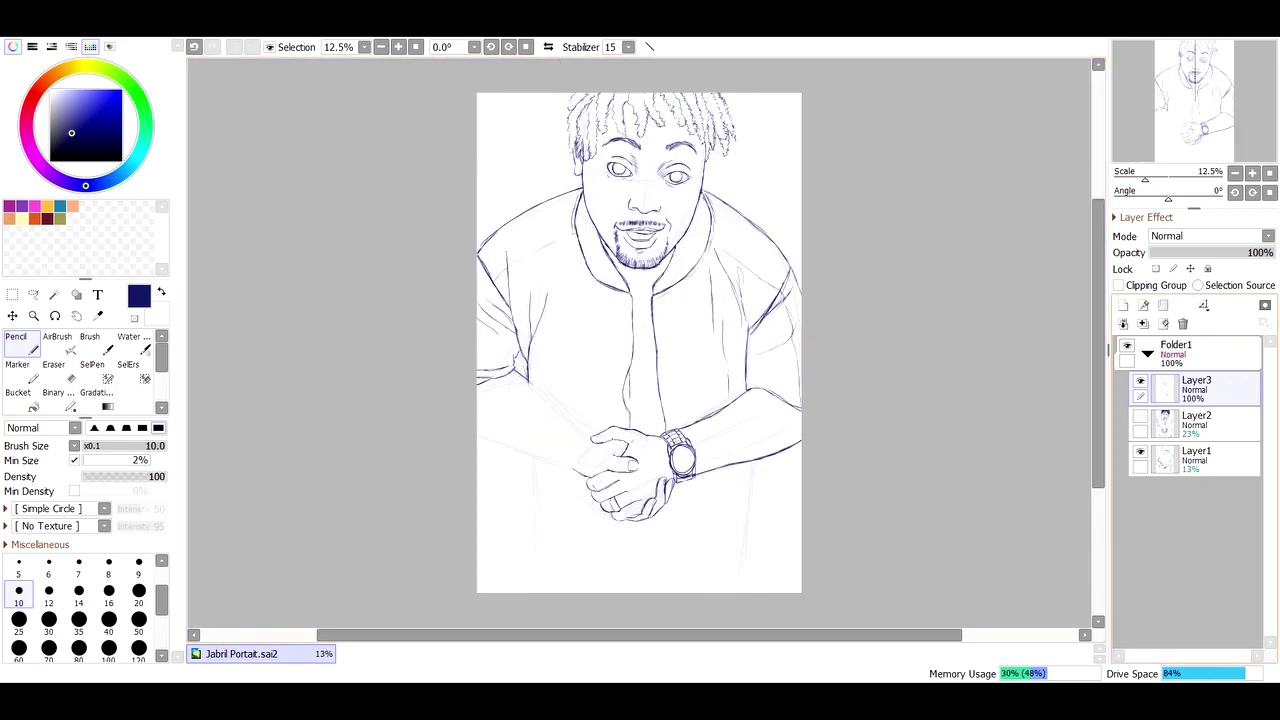
{"action": "key", "text": "s"}
{"action": "left_click_drag", "start_coordinate": [597, 472], "coordinate": [628, 481]}
{"action": "key", "text": "ctrl+t"}
{"action": "key", "text": "Return"}
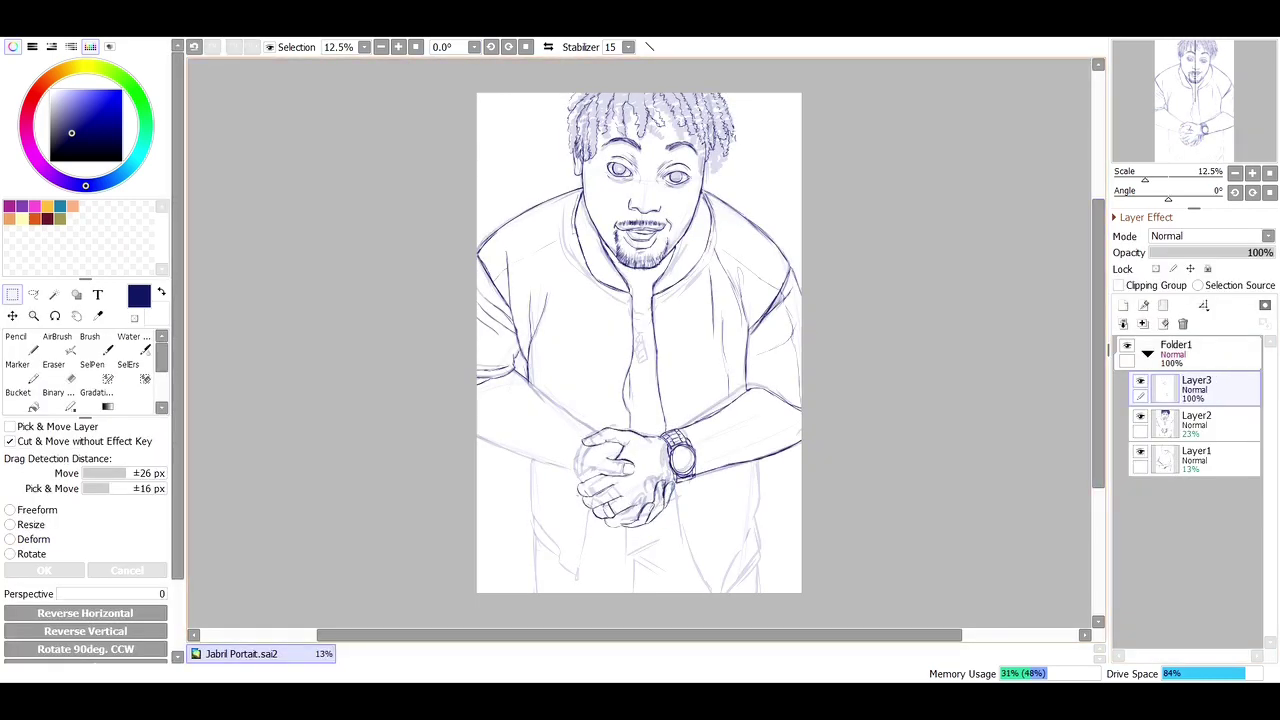
Step: Select the lower fingers of the clasped hands and narrow them with a Deform transform
{"action": "left_click_drag", "start_coordinate": [470, 325], "coordinate": [795, 545]}
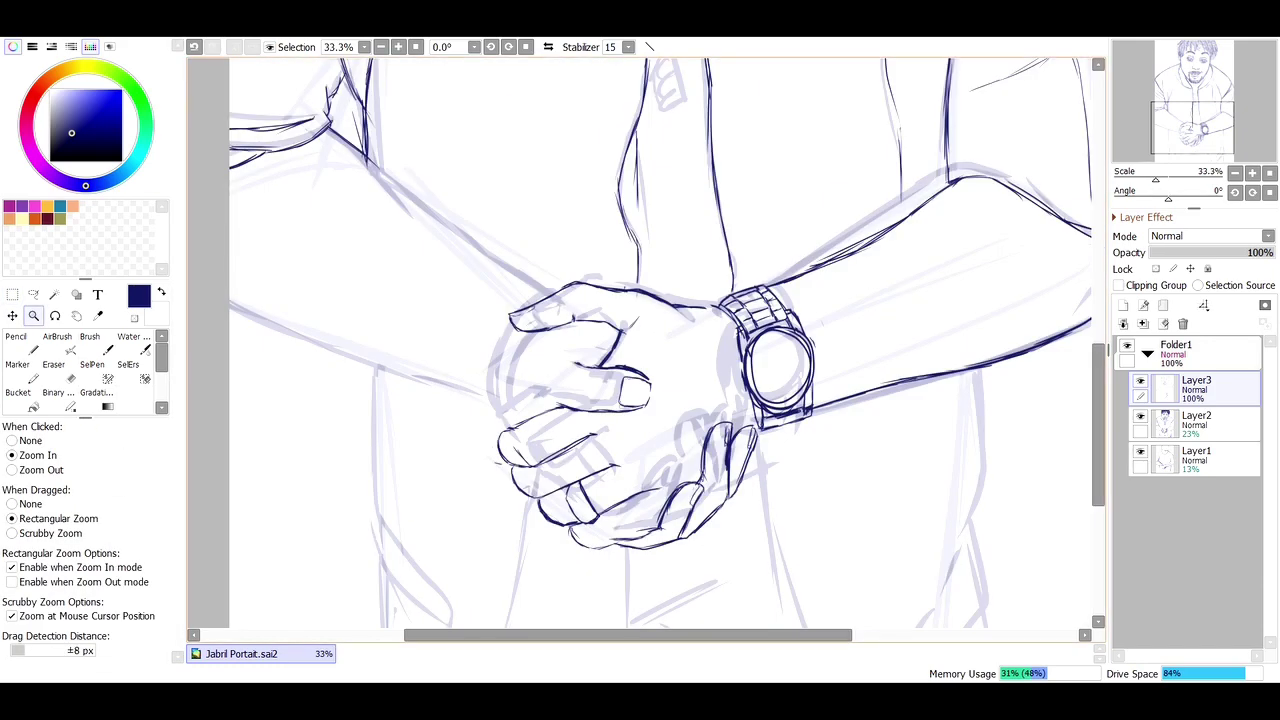
{"action": "key", "text": "s"}
{"action": "left_click_drag", "start_coordinate": [500, 420], "coordinate": [600, 525]}
{"action": "key", "text": "ctrl+t"}
{"action": "left_click_drag", "start_coordinate": [491, 549], "coordinate": [555, 548]}
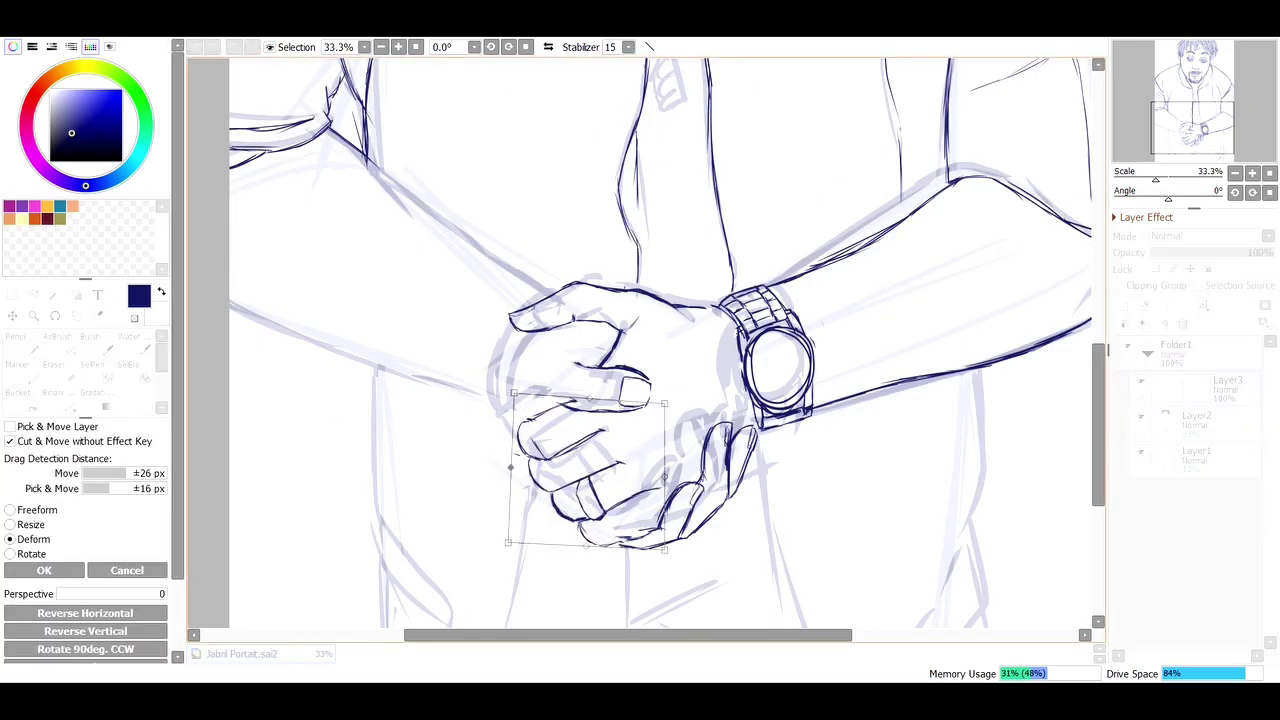
{"action": "key", "text": "Return"}
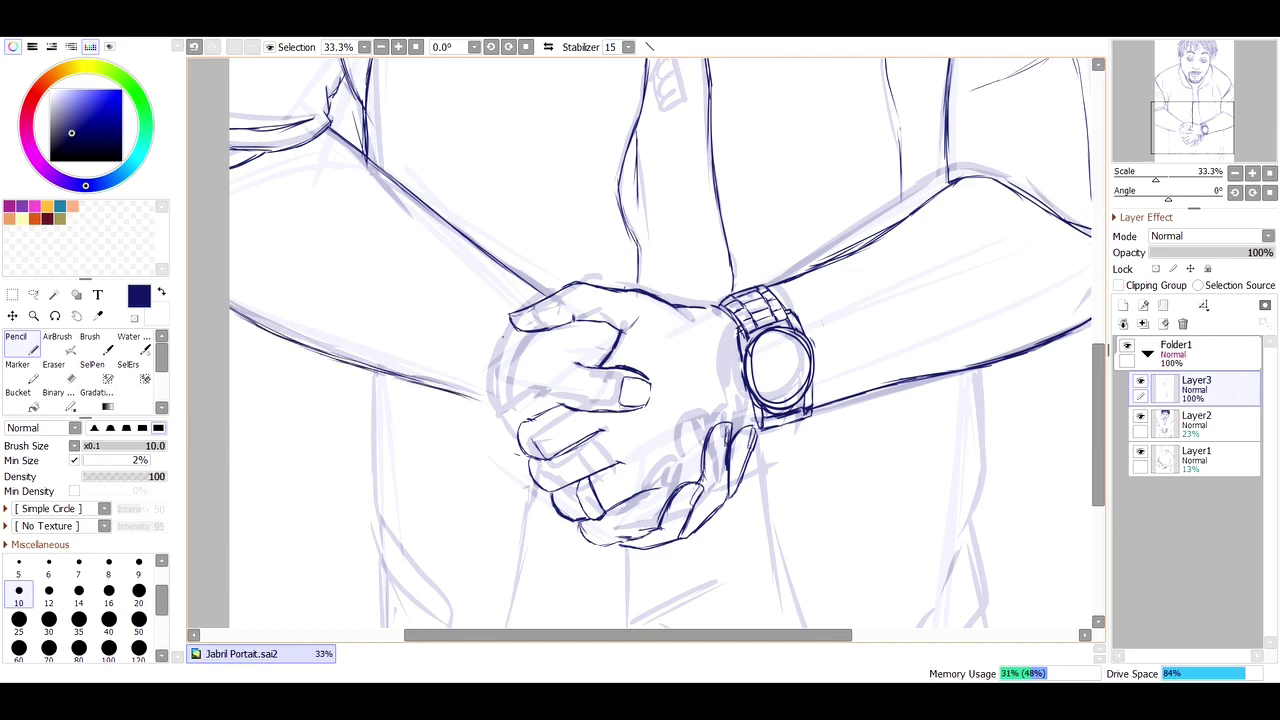
Step: Select the tip of the uppermost finger and adjust its shape with a transform
{"action": "key", "text": "s"}
{"action": "left_click_drag", "start_coordinate": [512, 318], "coordinate": [553, 310]}
{"action": "key", "text": "ctrl+t"}
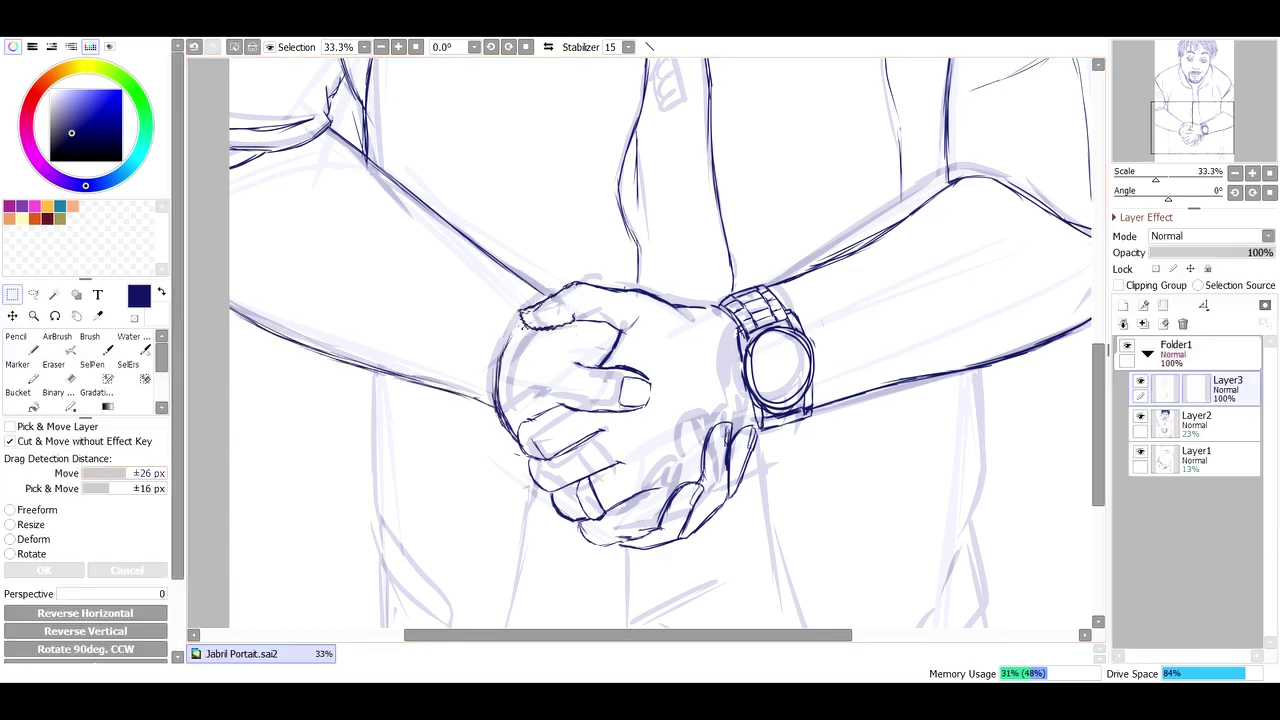
{"action": "key", "text": "Return"}
Step: Select the left forearm's upper line and deform it to run from the sleeve to the hand
{"action": "key", "text": "ctrl+minus"}
{"action": "key", "text": "ctrl+minus"}
{"action": "key", "text": "ctrl+minus"}
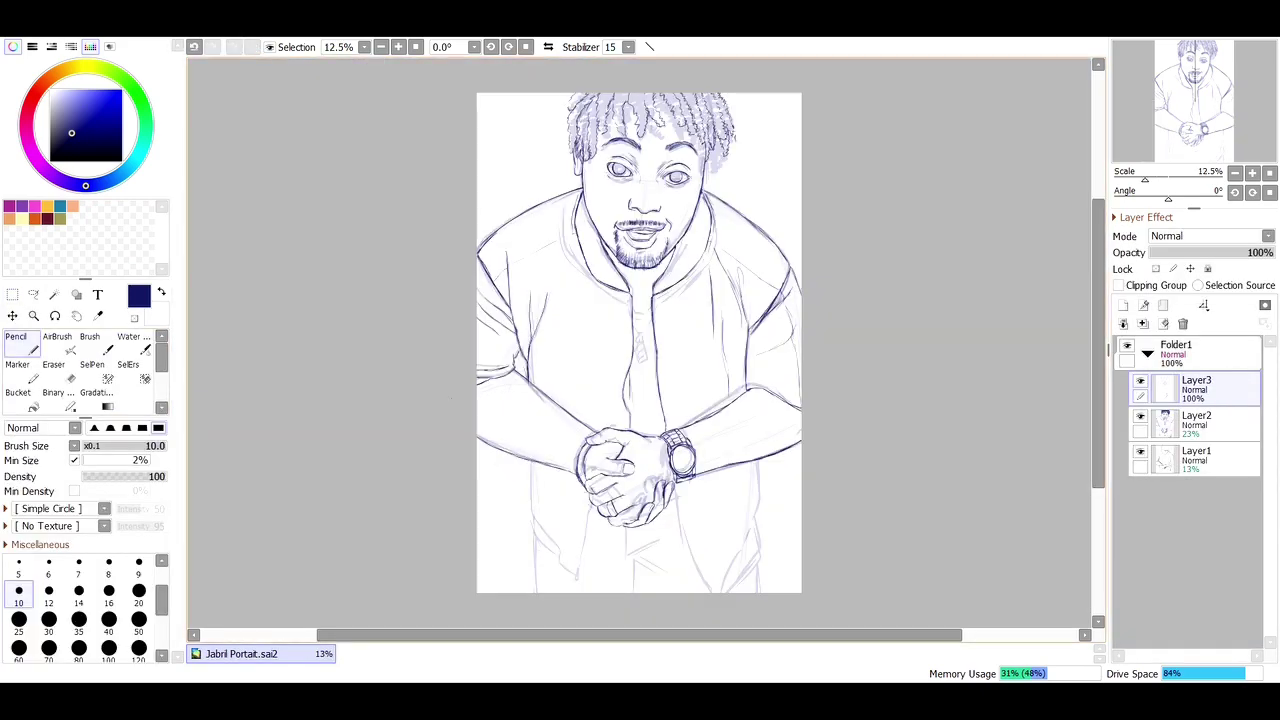
{"action": "key", "text": "ctrl+plus"}
{"action": "key", "text": "ctrl+plus"}
{"action": "key", "text": "ctrl+plus"}
{"action": "key", "text": "s"}
{"action": "mouse_move", "coordinate": [665, 470]}
{"action": "left_mouse_down"}
{"action": "mouse_move", "coordinate": [455, 335]}
{"action": "mouse_move", "coordinate": [440, 305]}
{"action": "left_mouse_up"}
{"action": "key", "text": "ctrl+t"}
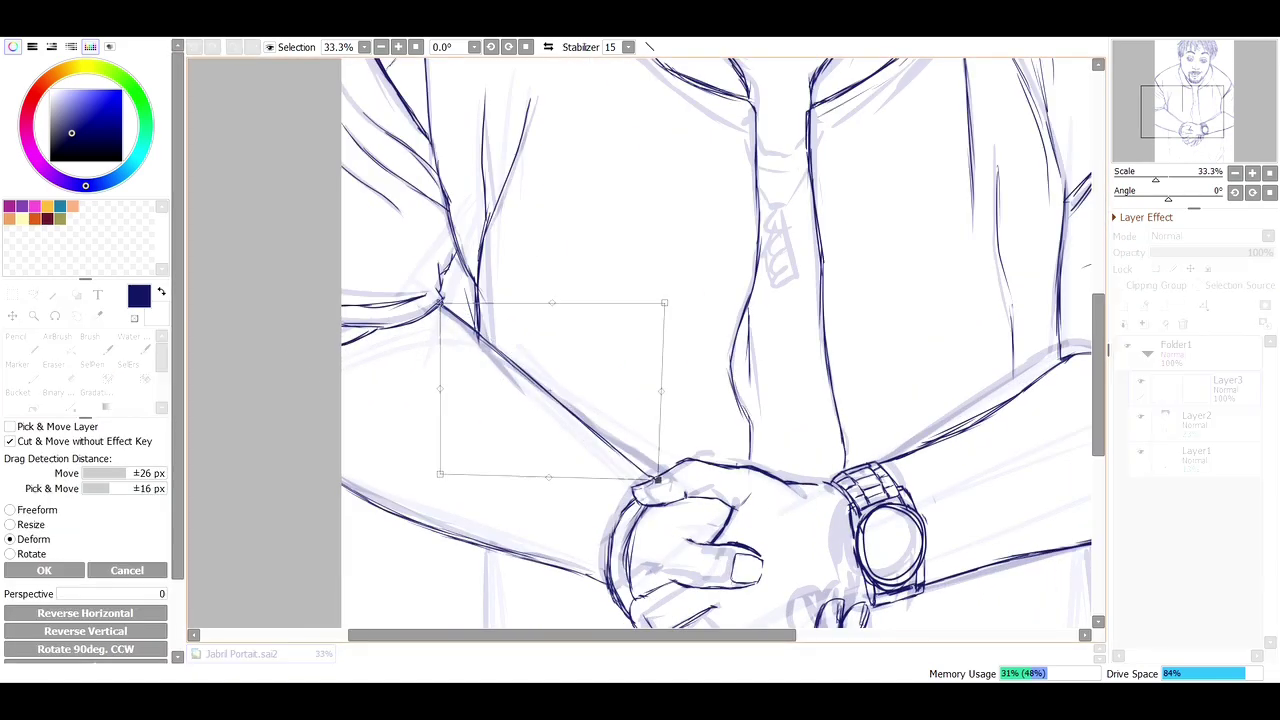
{"action": "key", "text": "Return"}
Step: Ink the lower left flap of the jacket, including its side edge, hem fold and zipper end
{"action": "key", "text": "n"}
{"action": "scroll", "coordinate": [715, 340], "scroll_direction": "down", "scroll_amount": 5}
{"action": "mouse_move", "coordinate": [484, 242]}
{"action": "left_mouse_down"}
{"action": "mouse_move", "coordinate": [492, 392]}
{"action": "mouse_move", "coordinate": [608, 576]}
{"action": "left_mouse_up"}
{"action": "left_click_drag", "start_coordinate": [650, 358], "coordinate": [608, 570]}
{"action": "left_click_drag", "start_coordinate": [500, 436], "coordinate": [502, 594]}
Step: Ink the lower right jacket flap with its hem folds and inner edge, and the trousers' centre lines
{"action": "scroll", "coordinate": [640, 325], "scroll_direction": "right", "scroll_amount": 5}
{"action": "mouse_move", "coordinate": [822, 240]}
{"action": "left_mouse_down"}
{"action": "mouse_move", "coordinate": [812, 398]}
{"action": "mouse_move", "coordinate": [720, 590]}
{"action": "left_mouse_up"}
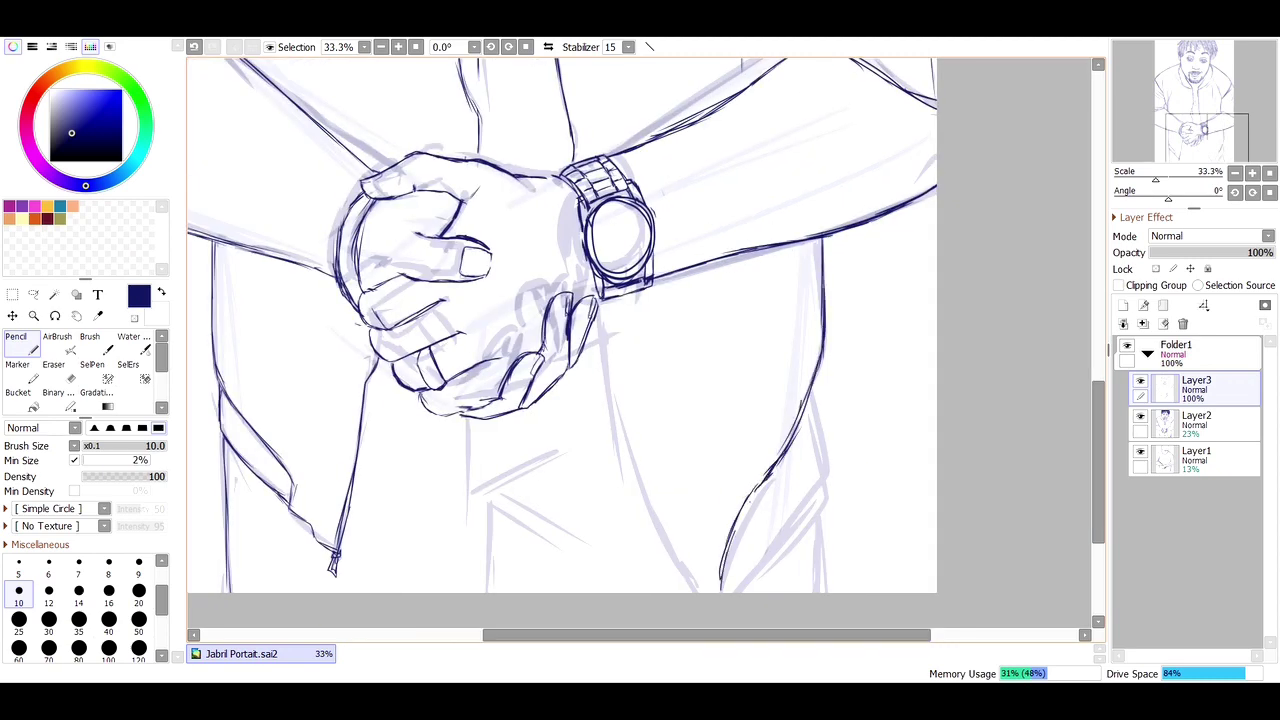
{"action": "left_click_drag", "start_coordinate": [814, 380], "coordinate": [740, 530]}
{"action": "left_click_drag", "start_coordinate": [815, 494], "coordinate": [818, 592]}
{"action": "left_click_drag", "start_coordinate": [790, 524], "coordinate": [730, 592]}
{"action": "left_click_drag", "start_coordinate": [598, 308], "coordinate": [696, 592]}
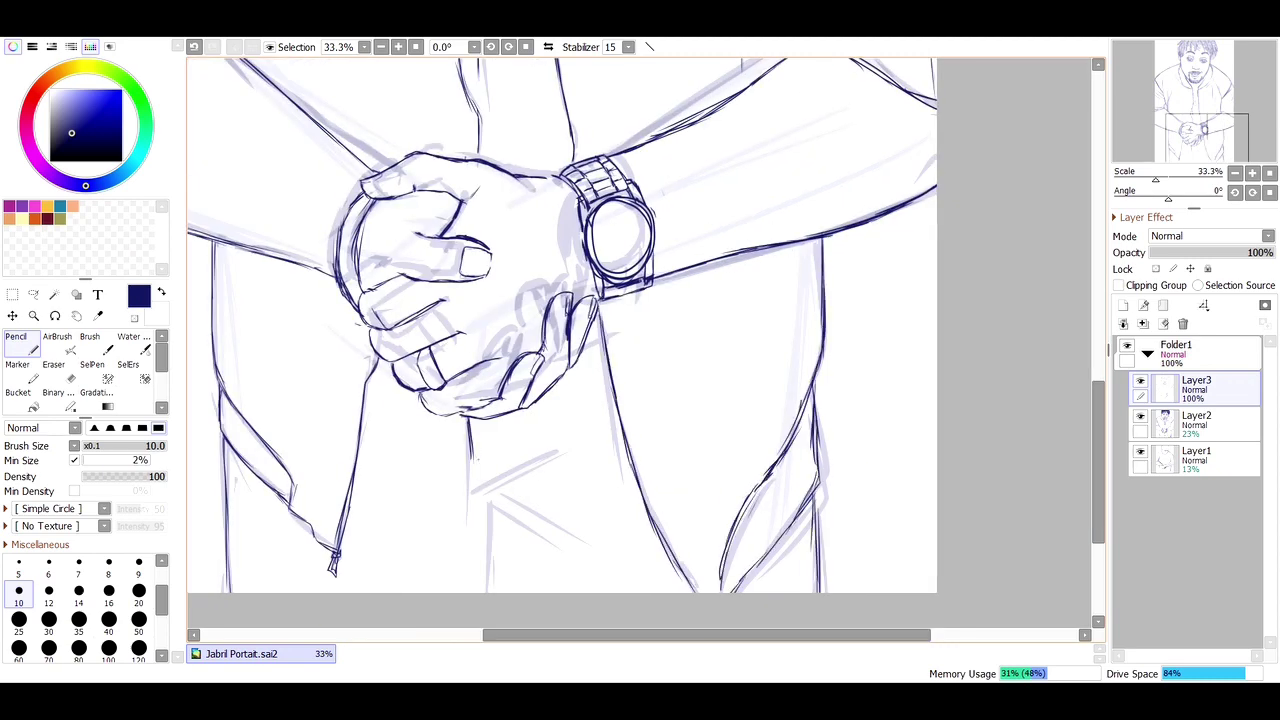
{"action": "mouse_move", "coordinate": [466, 420]}
{"action": "left_mouse_down"}
{"action": "mouse_move", "coordinate": [570, 450]}
{"action": "mouse_move", "coordinate": [540, 592]}
{"action": "left_mouse_up"}
Step: Collapse the sketch layer folder and lower its opacity to 33%
{"action": "key", "text": "ctrl+minus"}
{"action": "key", "text": "ctrl+minus"}
{"action": "key", "text": "ctrl+minus"}
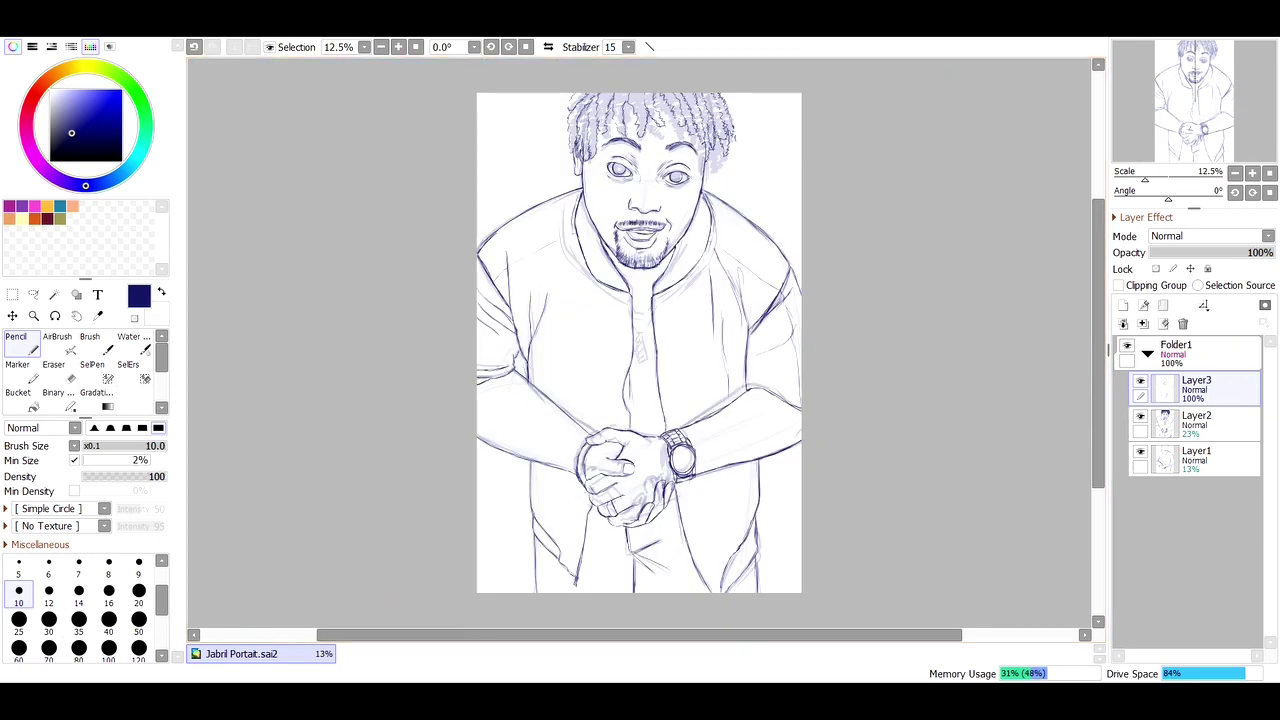
{"action": "left_click", "coordinate": [1148, 354]}
{"action": "left_click_drag", "start_coordinate": [1262, 252], "coordinate": [1190, 252]}
Step: Add a new layer above the folder, and set the pencil to size 20 with stabilizer S-5
{"action": "left_click_drag", "start_coordinate": [595, 150], "coordinate": [640, 178]}
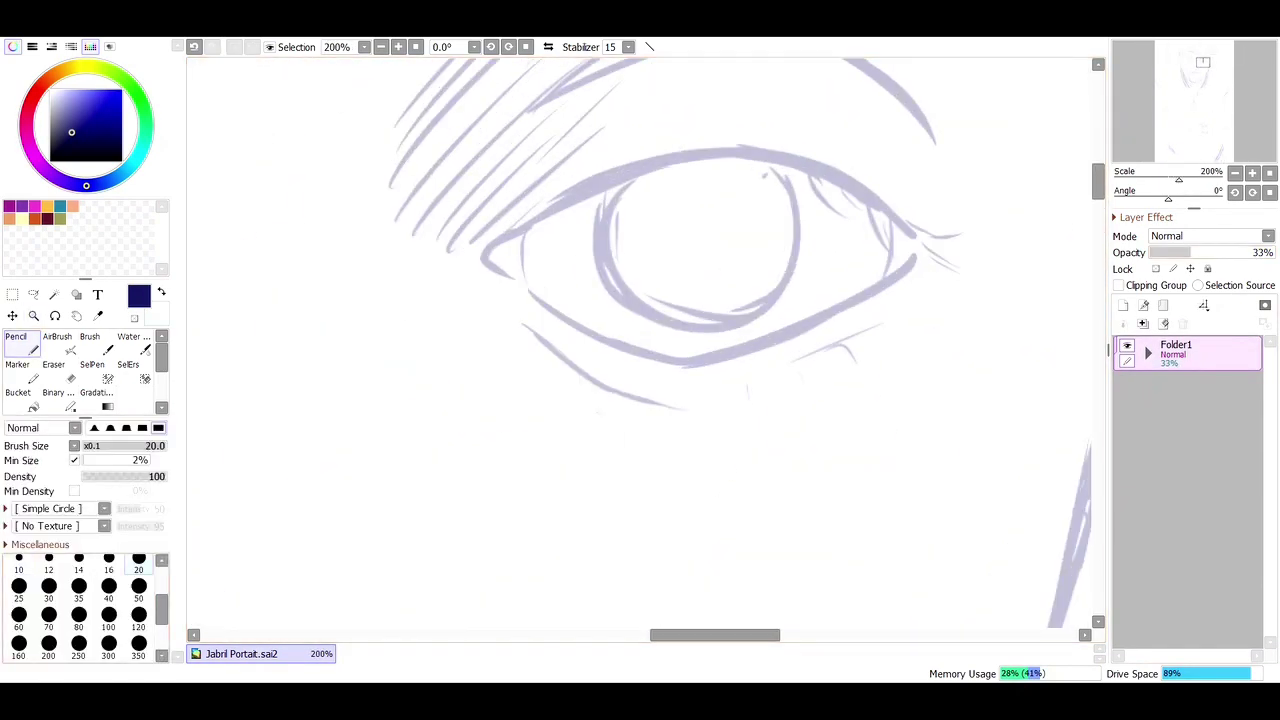
{"action": "left_click", "coordinate": [138, 558]}
{"action": "left_click", "coordinate": [1122, 305]}
{"action": "left_click_drag", "start_coordinate": [530, 290], "coordinate": [575, 203]}
{"action": "key", "text": "ctrl+z"}
{"action": "left_click", "coordinate": [628, 46]}
{"action": "left_click", "coordinate": [612, 390]}
Step: Ink the upper and lower lids of the eye on the right of the face, and its inner-corner line at brush size 10
{"action": "left_click_drag", "start_coordinate": [490, 243], "coordinate": [934, 250]}
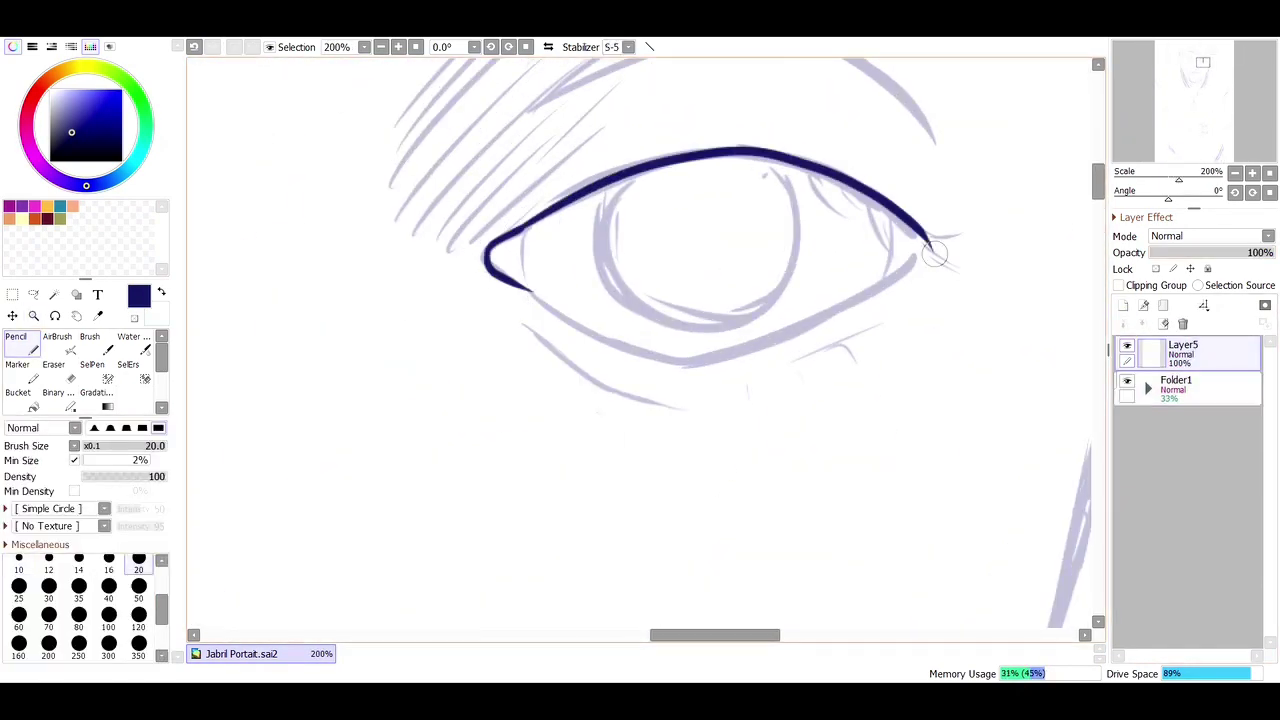
{"action": "mouse_move", "coordinate": [530, 288]}
{"action": "left_mouse_down"}
{"action": "mouse_move", "coordinate": [760, 349]}
{"action": "mouse_move", "coordinate": [922, 238]}
{"action": "left_mouse_up"}
{"action": "left_click", "coordinate": [18, 558]}
{"action": "left_click_drag", "start_coordinate": [525, 229], "coordinate": [522, 292]}
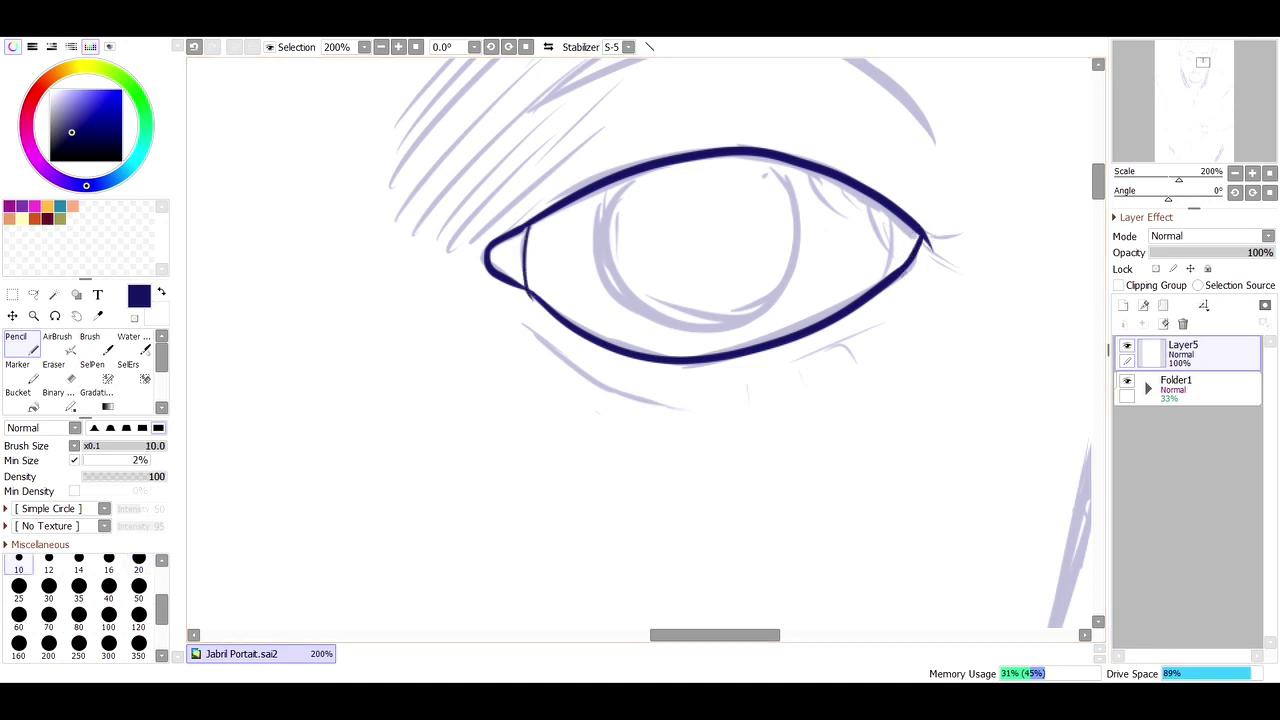
Step: Ink the iris outline between the lids of the eye at brush size 10
{"action": "left_click_drag", "start_coordinate": [632, 172], "coordinate": [792, 172]}
{"action": "key", "text": "ctrl+z"}
{"action": "left_click_drag", "start_coordinate": [630, 172], "coordinate": [763, 151]}
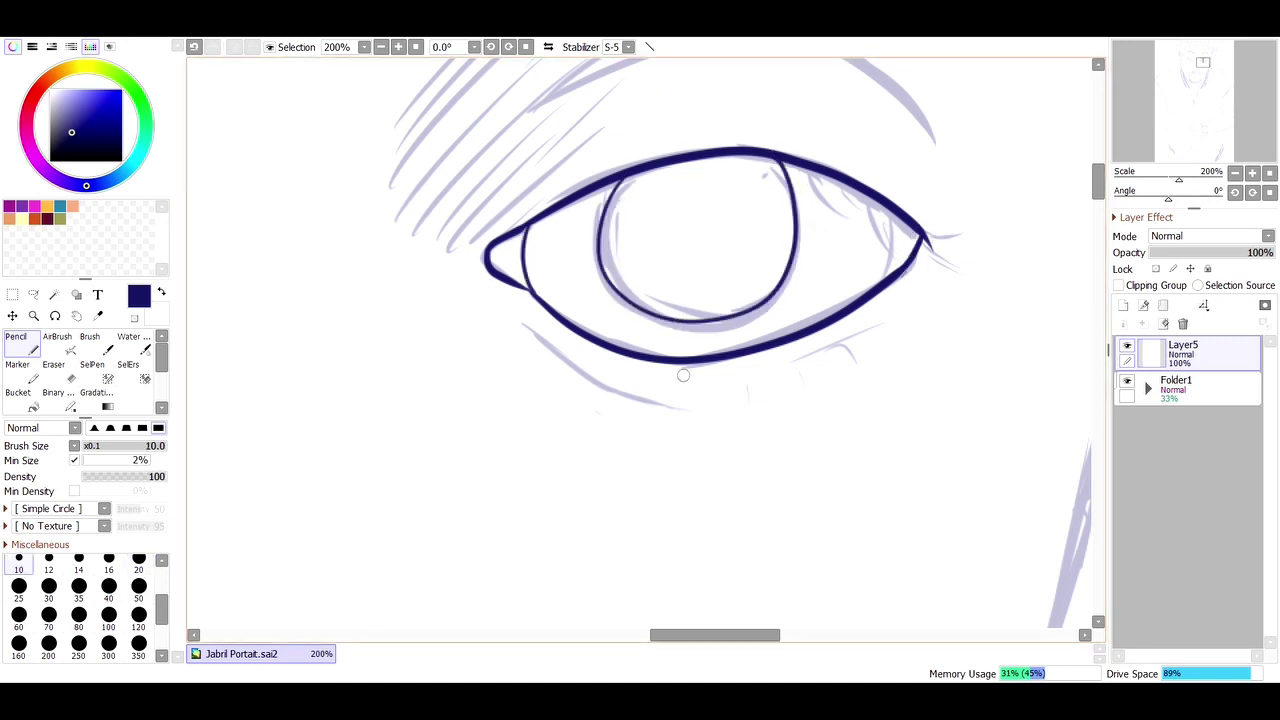
{"action": "mouse_move", "coordinate": [656, 381]}
{"action": "left_mouse_down"}
{"action": "mouse_move", "coordinate": [905, 326]}
{"action": "mouse_move", "coordinate": [861, 361]}
{"action": "left_mouse_up"}
{"action": "left_click_drag", "start_coordinate": [812, 363], "coordinate": [826, 392]}
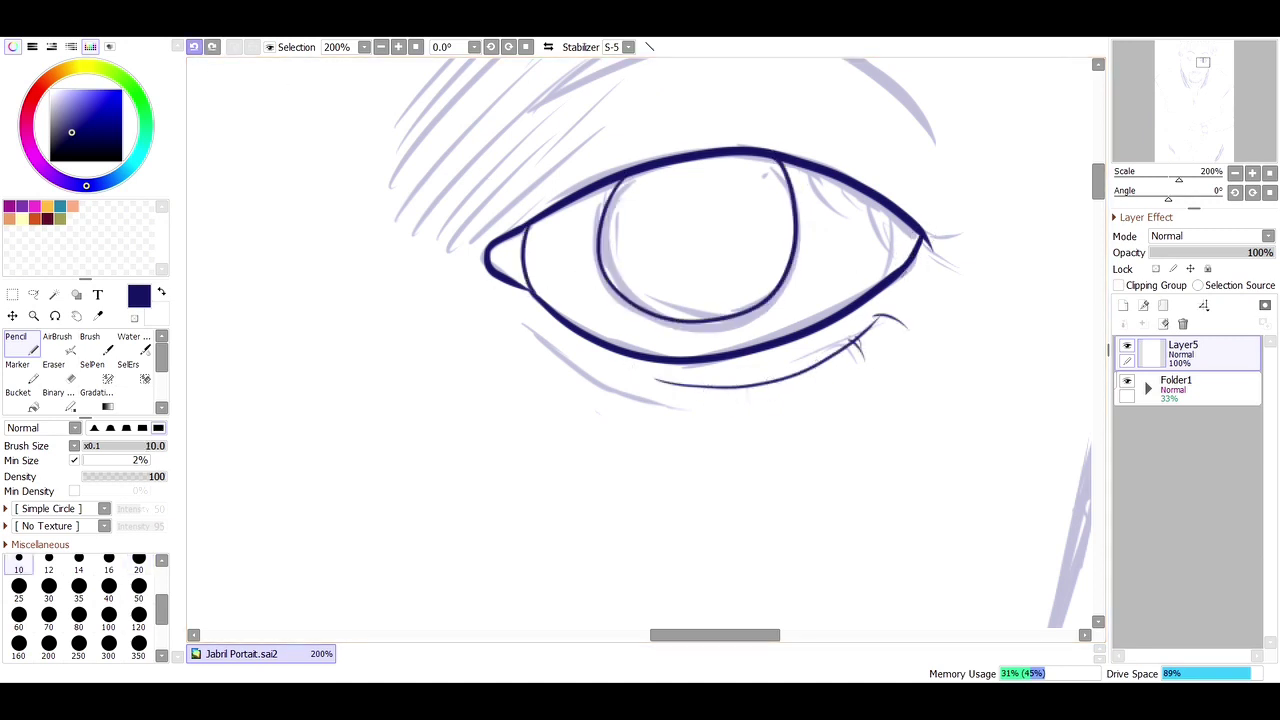
{"action": "key", "text": "ctrl+z"}
{"action": "key", "text": "ctrl+z"}
{"action": "key", "text": "ctrl+z"}
Step: Ink the crease under the eye, its upper-lid crease and the short nose-bridge lines at brush size 10
{"action": "left_click_drag", "start_coordinate": [518, 322], "coordinate": [685, 408]}
{"action": "scroll", "coordinate": [685, 408], "scroll_direction": "up", "scroll_amount": 2}
{"action": "mouse_move", "coordinate": [538, 225]}
{"action": "left_mouse_down"}
{"action": "mouse_move", "coordinate": [928, 288]}
{"action": "mouse_move", "coordinate": [890, 226]}
{"action": "left_mouse_up"}
{"action": "key", "text": "ctrl+z"}
{"action": "left_click_drag", "start_coordinate": [940, 285], "coordinate": [888, 225]}
{"action": "scroll", "coordinate": [888, 225], "scroll_direction": "down", "scroll_amount": 3}
{"action": "key", "text": "ctrl+z"}
{"action": "mouse_move", "coordinate": [433, 115]}
{"action": "left_mouse_down"}
{"action": "mouse_move", "coordinate": [425, 290]}
{"action": "mouse_move", "coordinate": [470, 478]}
{"action": "left_mouse_up"}
{"action": "key", "text": "minus"}
{"action": "key", "text": "minus"}
{"action": "left_click", "coordinate": [395, 464], "text": "ctrl"}
{"action": "key", "text": "ctrl+z"}
{"action": "mouse_move", "coordinate": [392, 283]}
{"action": "left_mouse_down"}
{"action": "mouse_move", "coordinate": [361, 465]}
{"action": "mouse_move", "coordinate": [470, 478]}
{"action": "left_mouse_up"}
{"action": "left_click_drag", "start_coordinate": [400, 440], "coordinate": [524, 462]}
{"action": "key", "text": "ctrl+z"}
{"action": "key", "text": "ctrl+z"}
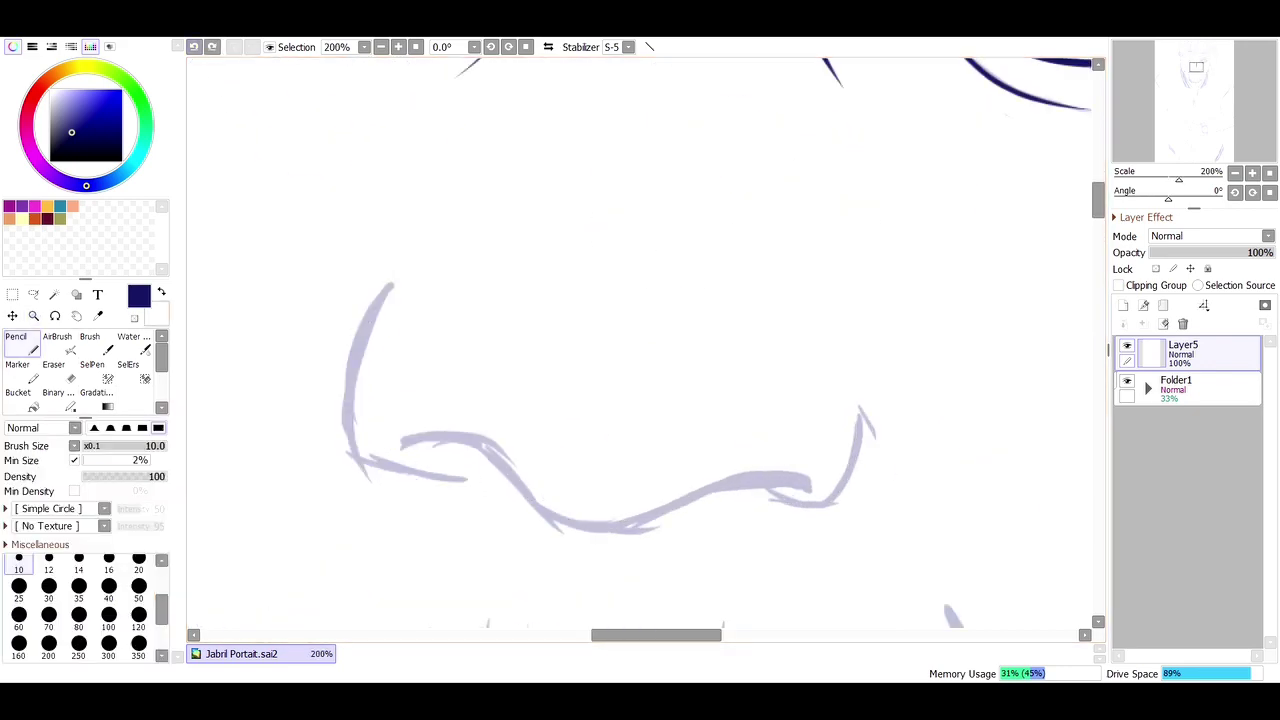
Step: Ink both nostril wings and the underside of the nose at brush size 20
{"action": "left_click", "coordinate": [138, 563]}
{"action": "left_click_drag", "start_coordinate": [389, 280], "coordinate": [468, 475]}
{"action": "mouse_move", "coordinate": [399, 442]}
{"action": "left_mouse_down"}
{"action": "mouse_move", "coordinate": [820, 488]}
{"action": "mouse_move", "coordinate": [862, 392]}
{"action": "left_mouse_up"}
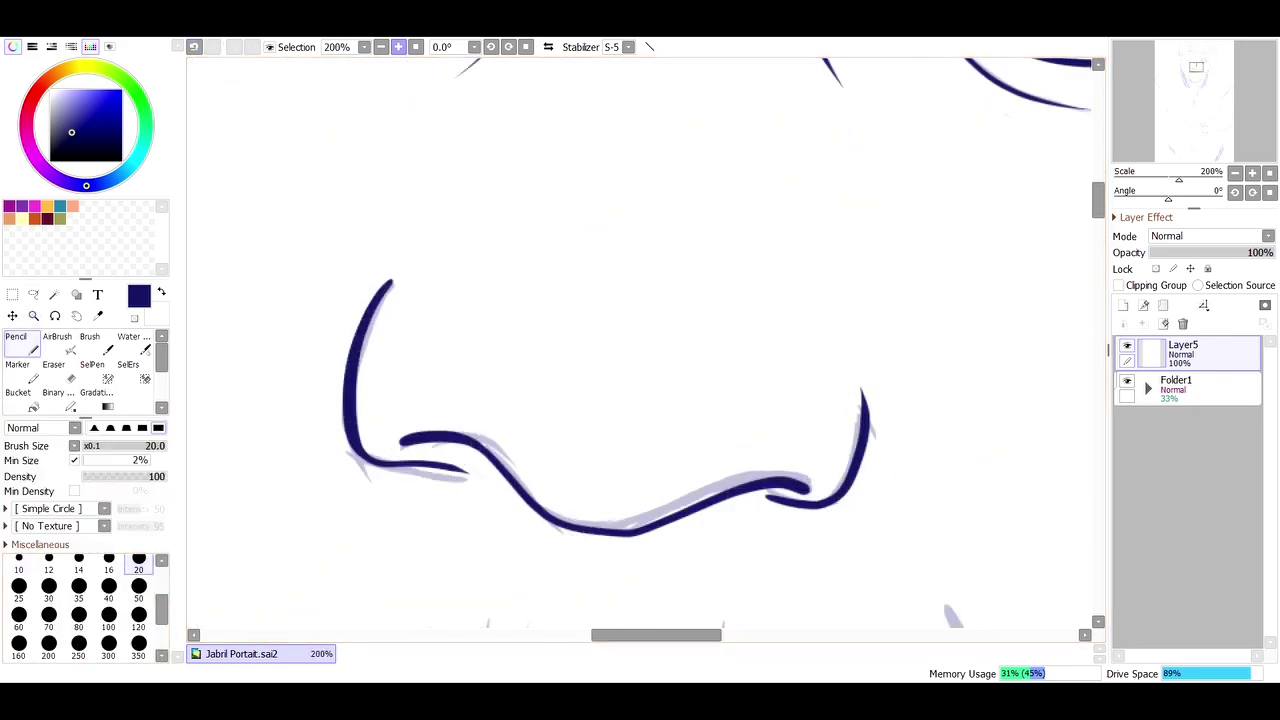
Step: Ink the eyebrow on the right of the face with overlapping hair strokes at brush size 10, from the inner end to the tail
{"action": "key", "text": "minus"}
{"action": "scroll", "coordinate": [640, 340], "scroll_direction": "up", "scroll_amount": 3}
{"action": "left_click", "coordinate": [18, 563]}
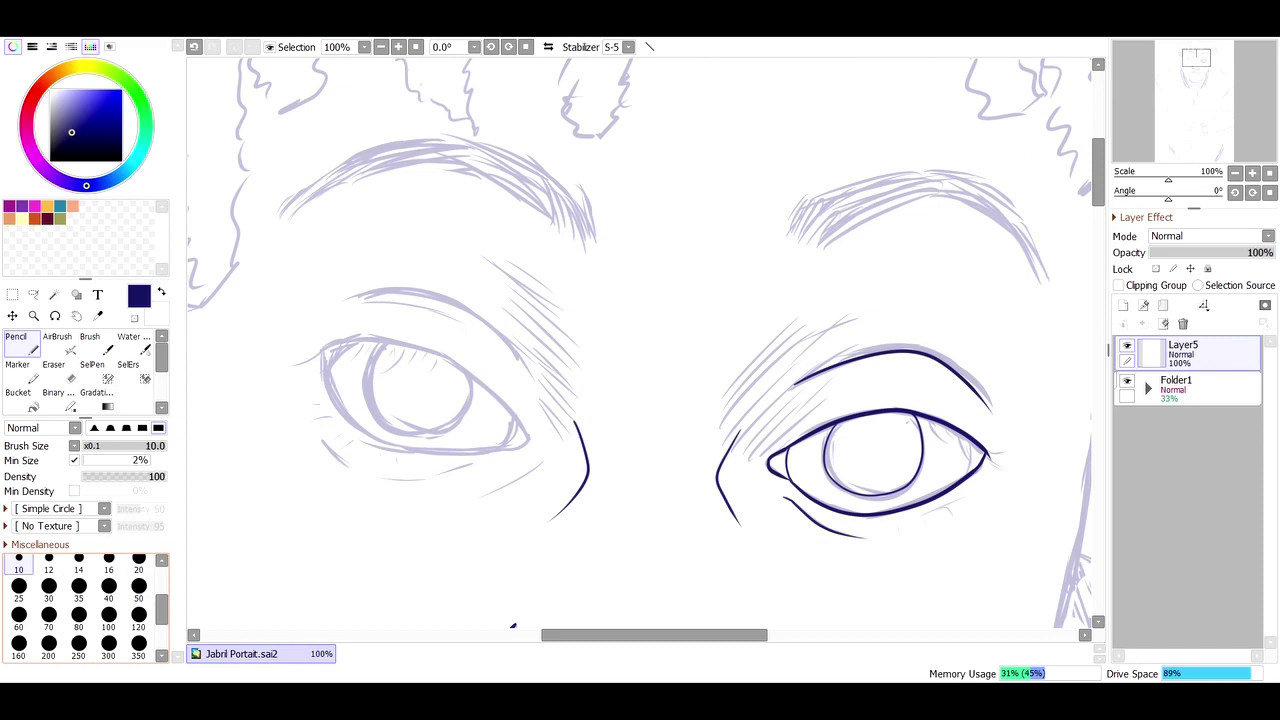
{"action": "left_click", "coordinate": [385, 230], "text": "ctrl"}
{"action": "left_click_drag", "start_coordinate": [553, 265], "coordinate": [600, 185]}
{"action": "mouse_move", "coordinate": [588, 270]}
{"action": "left_mouse_down"}
{"action": "mouse_move", "coordinate": [640, 165]}
{"action": "mouse_move", "coordinate": [680, 170]}
{"action": "left_mouse_up"}
{"action": "mouse_move", "coordinate": [625, 285]}
{"action": "left_mouse_down"}
{"action": "mouse_move", "coordinate": [725, 155]}
{"action": "mouse_move", "coordinate": [765, 213]}
{"action": "left_mouse_up"}
{"action": "mouse_move", "coordinate": [585, 290]}
{"action": "left_mouse_down"}
{"action": "mouse_move", "coordinate": [620, 248]}
{"action": "mouse_move", "coordinate": [775, 172]}
{"action": "left_mouse_up"}
{"action": "left_click_drag", "start_coordinate": [660, 216], "coordinate": [858, 165]}
{"action": "left_click_drag", "start_coordinate": [610, 196], "coordinate": [846, 150]}
{"action": "left_click_drag", "start_coordinate": [665, 170], "coordinate": [855, 140]}
{"action": "left_click_drag", "start_coordinate": [665, 198], "coordinate": [950, 136]}
{"action": "left_click_drag", "start_coordinate": [878, 140], "coordinate": [958, 222]}
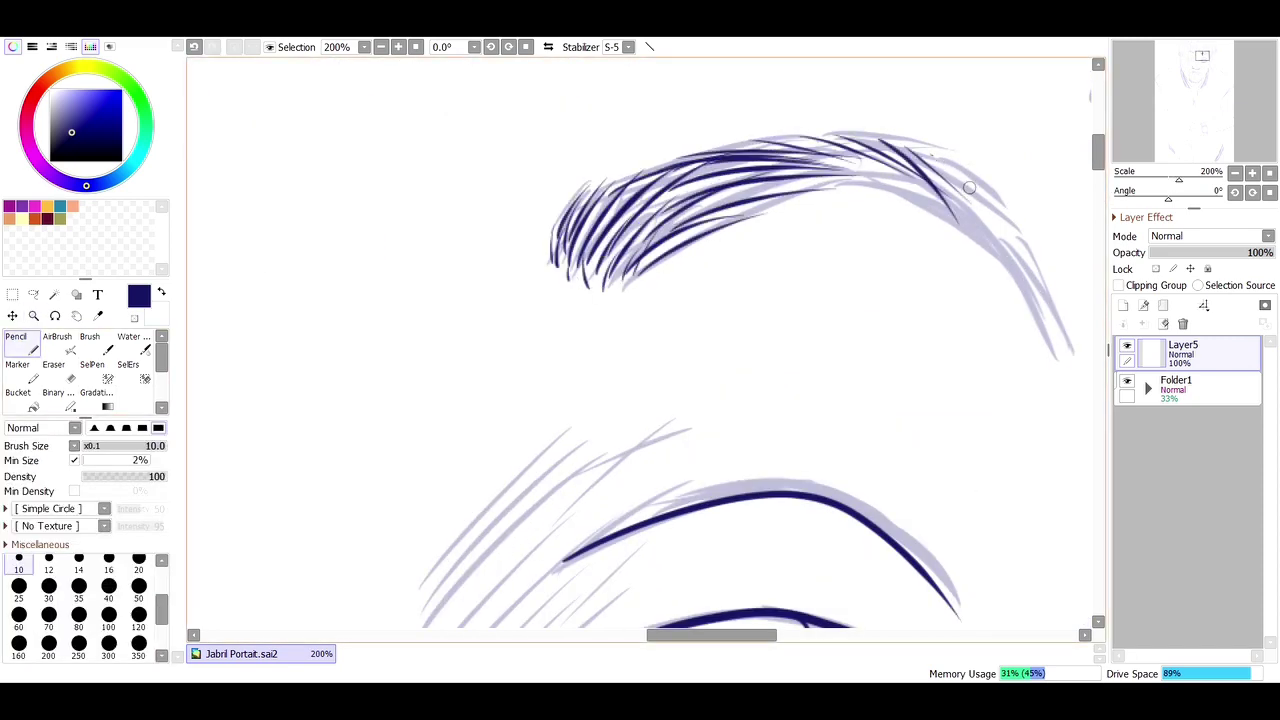
{"action": "left_click_drag", "start_coordinate": [932, 156], "coordinate": [1040, 338]}
{"action": "left_click_drag", "start_coordinate": [1000, 240], "coordinate": [1060, 356]}
{"action": "left_click_drag", "start_coordinate": [748, 216], "coordinate": [924, 158]}
{"action": "mouse_move", "coordinate": [870, 184]}
{"action": "left_mouse_down"}
{"action": "mouse_move", "coordinate": [984, 210]}
{"action": "mouse_move", "coordinate": [1040, 310]}
{"action": "left_mouse_up"}
{"action": "left_click_drag", "start_coordinate": [1000, 272], "coordinate": [1075, 355]}
{"action": "left_click_drag", "start_coordinate": [830, 152], "coordinate": [1015, 246]}
{"action": "mouse_move", "coordinate": [770, 224]}
{"action": "left_mouse_down"}
{"action": "mouse_move", "coordinate": [1004, 217]}
{"action": "mouse_move", "coordinate": [860, 182]}
{"action": "left_mouse_up"}
{"action": "left_click_drag", "start_coordinate": [780, 166], "coordinate": [986, 186]}
{"action": "left_click_drag", "start_coordinate": [742, 142], "coordinate": [996, 212]}
{"action": "left_click_drag", "start_coordinate": [744, 202], "coordinate": [944, 186]}
{"action": "mouse_move", "coordinate": [700, 238]}
{"action": "left_mouse_down"}
{"action": "mouse_move", "coordinate": [888, 164]}
{"action": "mouse_move", "coordinate": [926, 201]}
{"action": "left_mouse_up"}
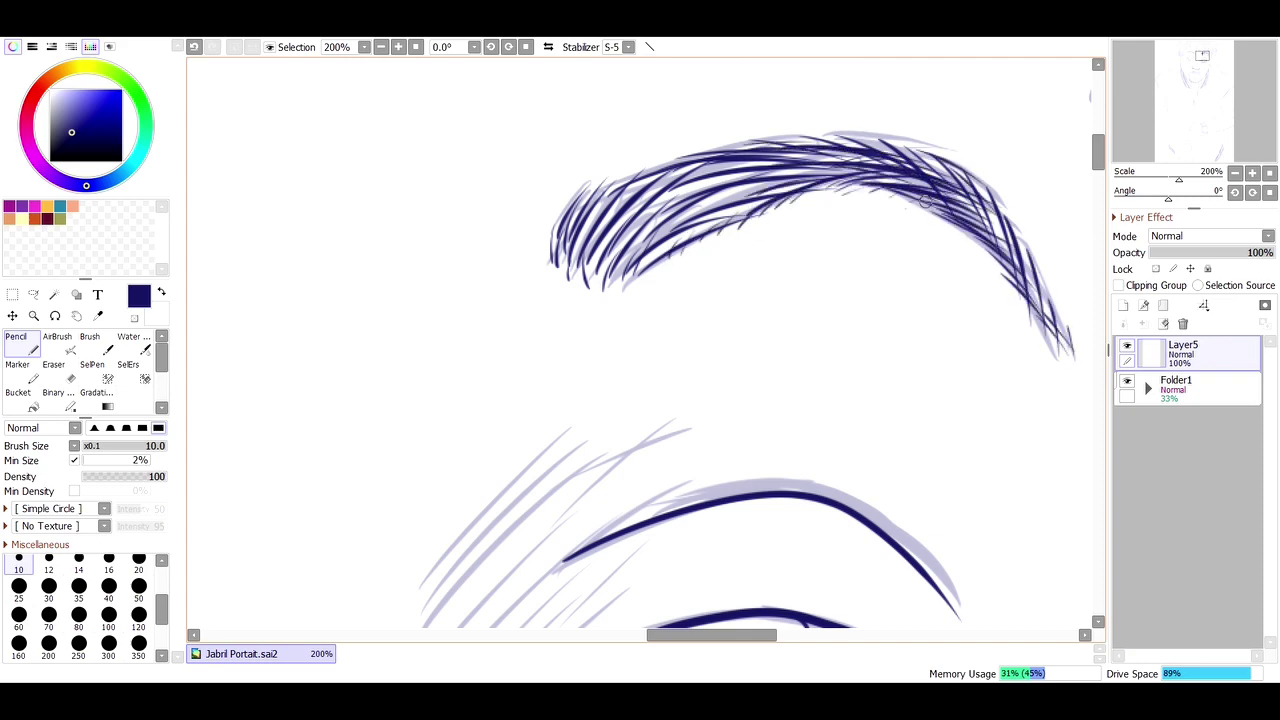
Step: Ink the smile creases beside both mouth corners at brush size 20
{"action": "left_click", "coordinate": [380, 47]}
{"action": "scroll", "coordinate": [303, 336], "scroll_direction": "down", "scroll_amount": 5}
{"action": "key", "text": "bracketright"}
{"action": "key", "text": "bracketright"}
{"action": "key", "text": "bracketright"}
{"action": "key", "text": "bracketright"}
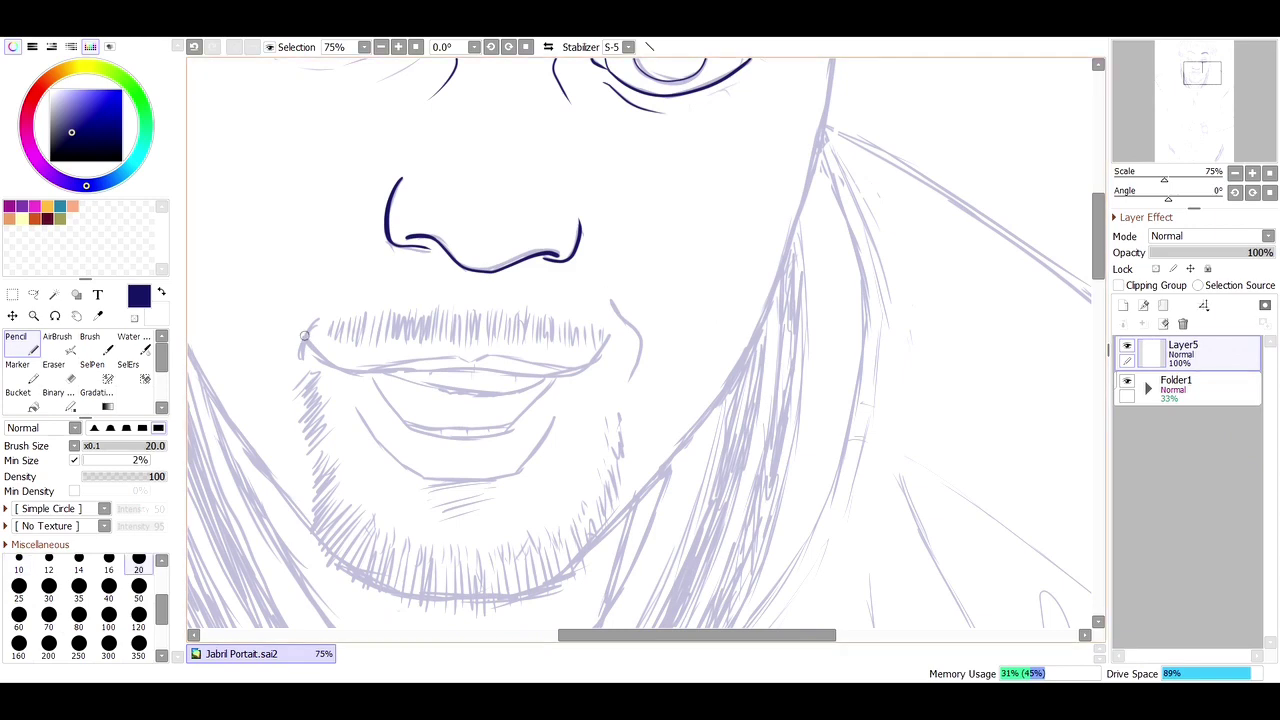
{"action": "left_click_drag", "start_coordinate": [314, 311], "coordinate": [298, 352]}
{"action": "mouse_move", "coordinate": [607, 294]}
{"action": "left_mouse_down"}
{"action": "mouse_move", "coordinate": [628, 330]}
{"action": "mouse_move", "coordinate": [622, 378]}
{"action": "left_mouse_up"}
Step: Ink the smiling mouth opening and the lower edge of the lower lip at brush size 20
{"action": "scroll", "coordinate": [378, 380], "scroll_direction": "up", "scroll_amount": 2}
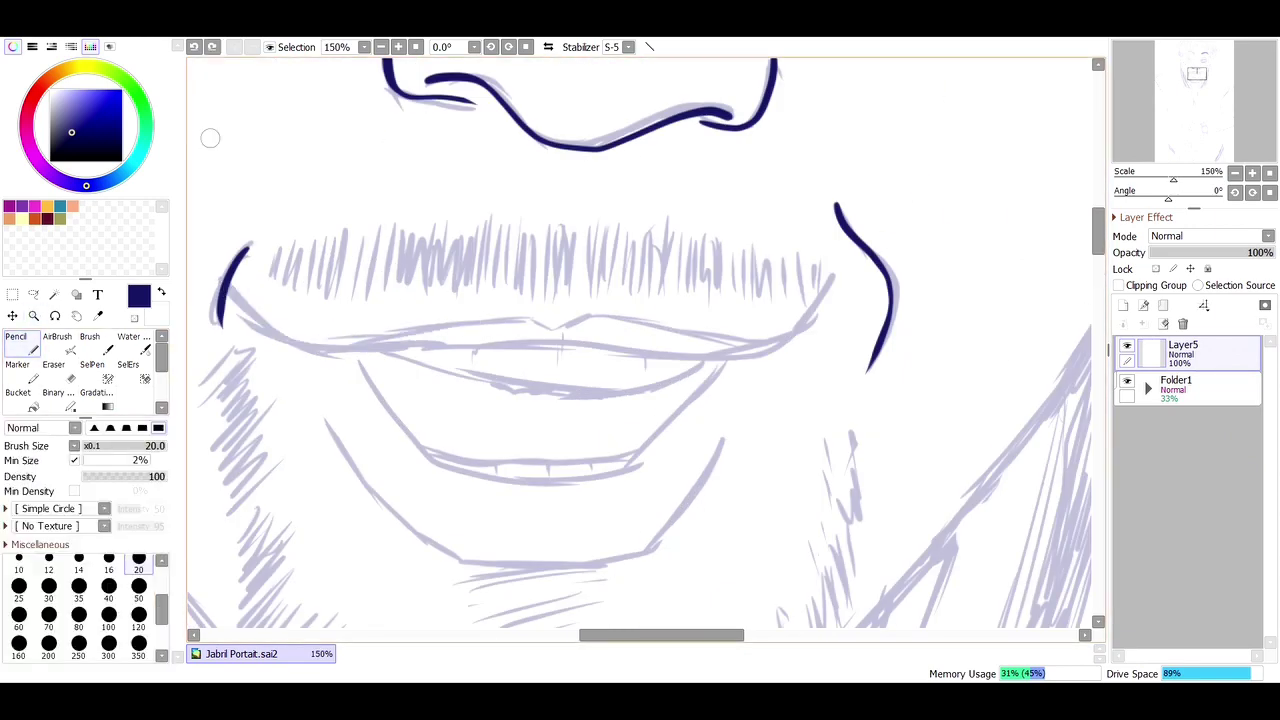
{"action": "mouse_move", "coordinate": [230, 288]}
{"action": "left_mouse_down"}
{"action": "mouse_move", "coordinate": [716, 356]}
{"action": "mouse_move", "coordinate": [830, 280]}
{"action": "left_mouse_up"}
{"action": "mouse_move", "coordinate": [362, 358]}
{"action": "left_mouse_down"}
{"action": "mouse_move", "coordinate": [687, 410]}
{"action": "mouse_move", "coordinate": [722, 362]}
{"action": "left_mouse_up"}
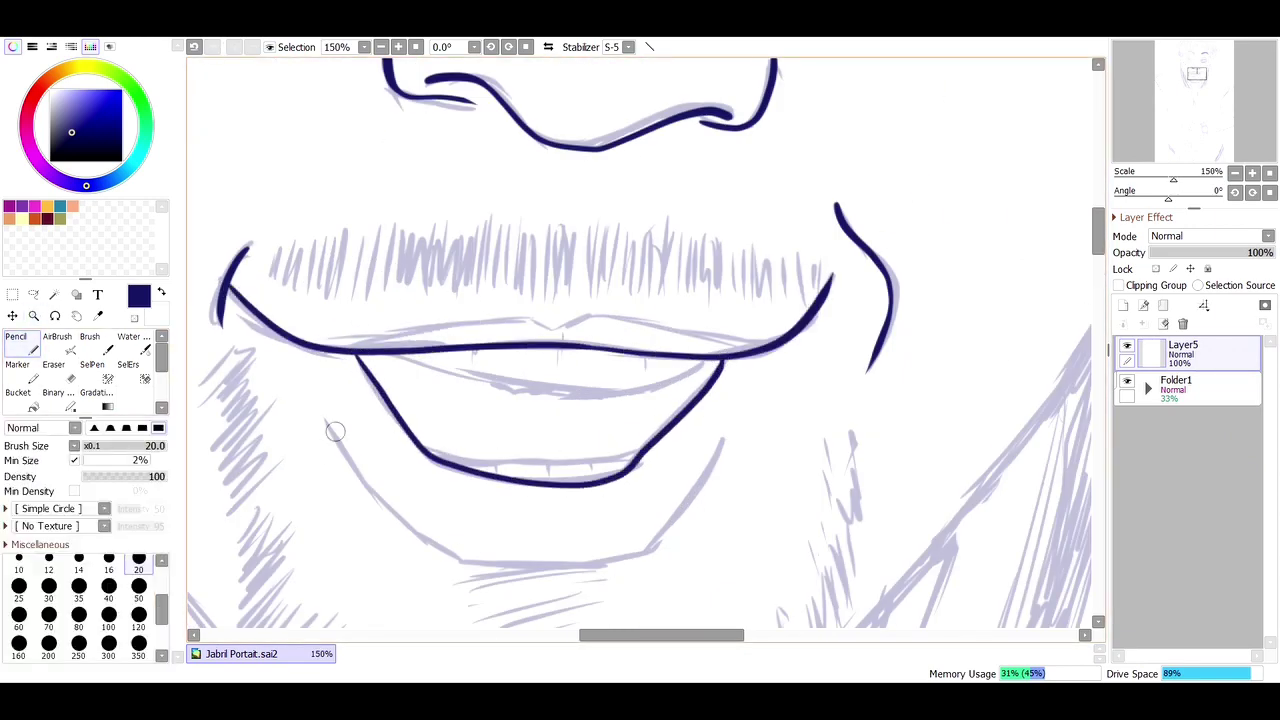
{"action": "mouse_move", "coordinate": [326, 421]}
{"action": "left_mouse_down"}
{"action": "mouse_move", "coordinate": [656, 545]}
{"action": "mouse_move", "coordinate": [720, 438]}
{"action": "left_mouse_up"}
Step: Ink the top contour of the upper lip at brush size 10
{"action": "key", "text": "bracketleft"}
{"action": "key", "text": "bracketleft"}
{"action": "key", "text": "bracketleft"}
{"action": "key", "text": "bracketleft"}
{"action": "mouse_move", "coordinate": [340, 352]}
{"action": "left_mouse_down"}
{"action": "mouse_move", "coordinate": [558, 322]}
{"action": "mouse_move", "coordinate": [764, 342]}
{"action": "left_mouse_up"}
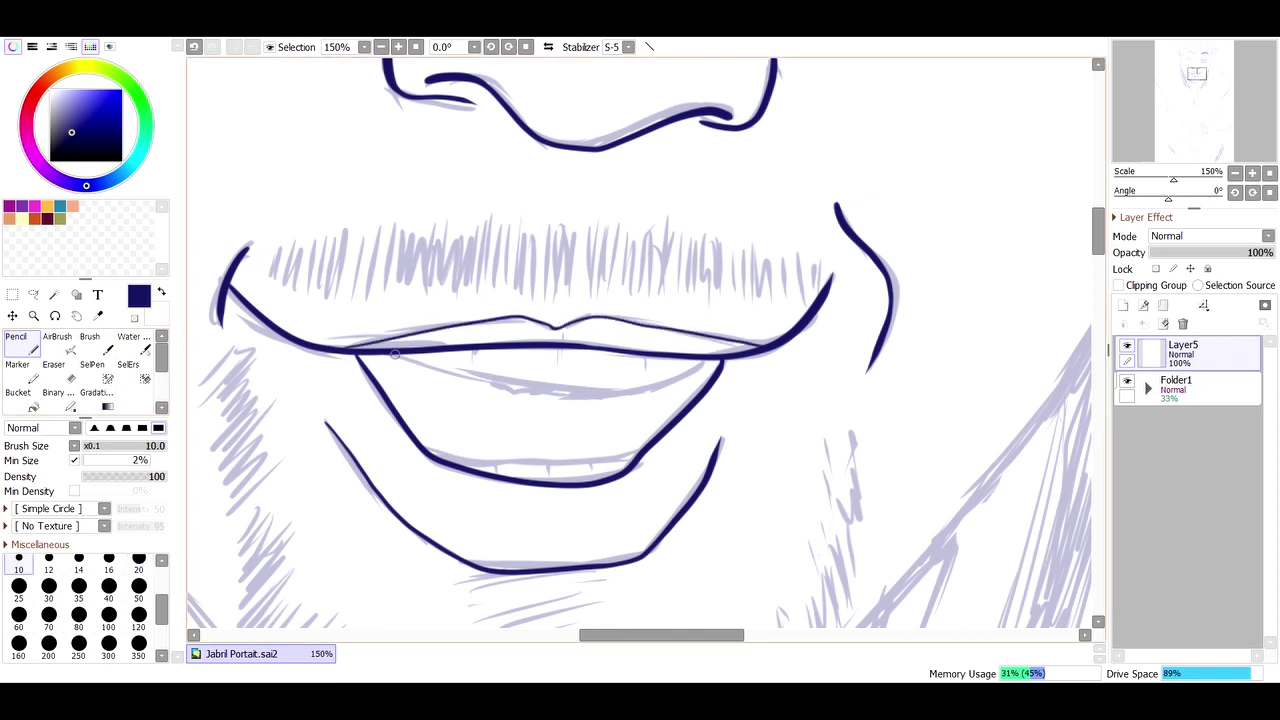
Step: Ink the edges of the upper and lower teeth and the short lines separating them at brush size 10
{"action": "left_click_drag", "start_coordinate": [560, 349], "coordinate": [560, 361]}
{"action": "left_click_drag", "start_coordinate": [471, 347], "coordinate": [471, 357]}
{"action": "left_click_drag", "start_coordinate": [548, 467], "coordinate": [548, 480]}
{"action": "left_click_drag", "start_coordinate": [592, 468], "coordinate": [592, 477]}
{"action": "mouse_move", "coordinate": [409, 358]}
{"action": "left_mouse_down"}
{"action": "mouse_move", "coordinate": [585, 396]}
{"action": "mouse_move", "coordinate": [716, 362]}
{"action": "left_mouse_up"}
{"action": "mouse_move", "coordinate": [458, 466]}
{"action": "left_mouse_down"}
{"action": "mouse_move", "coordinate": [638, 452]}
{"action": "mouse_move", "coordinate": [434, 456]}
{"action": "left_mouse_up"}
{"action": "key", "text": "ctrl+z"}
{"action": "key", "text": "ctrl+z"}
{"action": "mouse_move", "coordinate": [646, 449]}
{"action": "left_mouse_down"}
{"action": "mouse_move", "coordinate": [428, 452]}
{"action": "mouse_move", "coordinate": [640, 455]}
{"action": "left_mouse_up"}
{"action": "key", "text": "ctrl+z"}
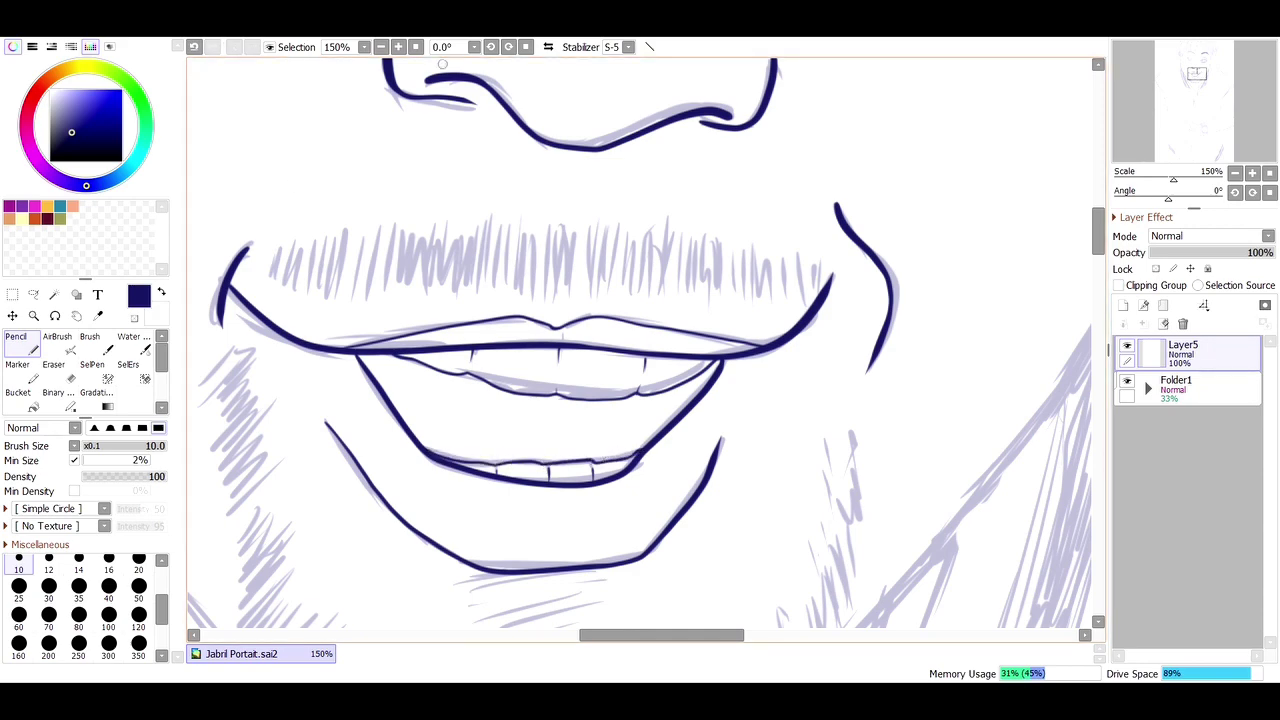
Step: Ink the upper-lid crease of the eye on the left at brush size 10, and its upper and lower lids at size 20
{"action": "left_click", "coordinate": [33, 315]}
{"action": "left_click_drag", "start_coordinate": [537, 147], "coordinate": [749, 282]}
{"action": "key", "text": "n"}
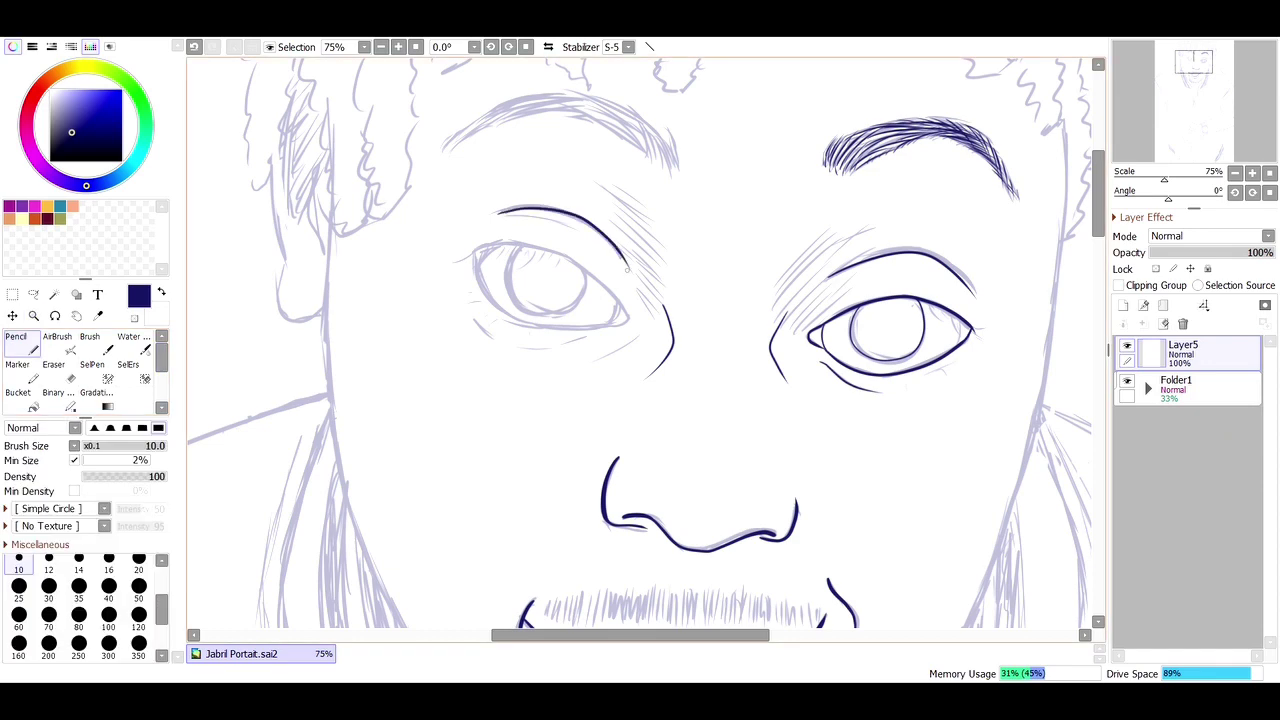
{"action": "scroll", "coordinate": [640, 340], "scroll_direction": "right", "scroll_amount": 5}
{"action": "key", "text": "ctrl+plus"}
{"action": "left_click_drag", "start_coordinate": [557, 281], "coordinate": [861, 185]}
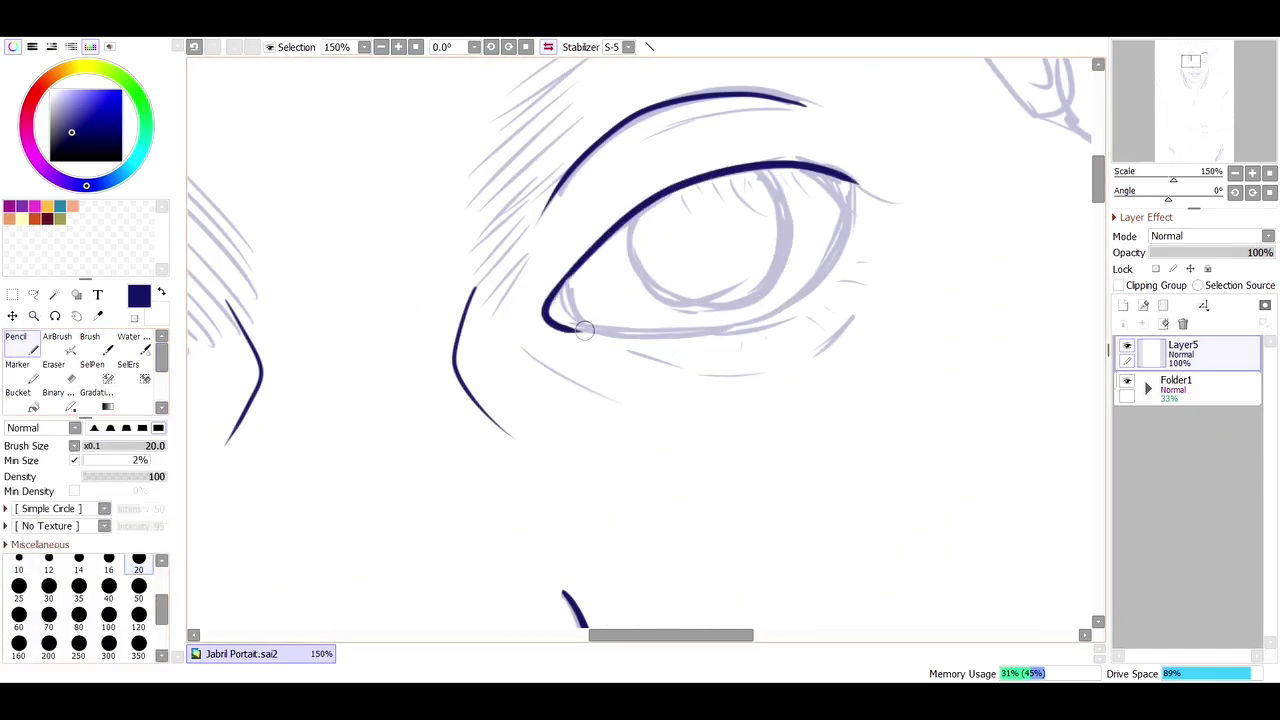
{"action": "key", "text": "ctrl+z"}
{"action": "mouse_move", "coordinate": [585, 331]}
{"action": "left_mouse_down"}
{"action": "mouse_move", "coordinate": [832, 263]}
{"action": "mouse_move", "coordinate": [857, 186]}
{"action": "left_mouse_up"}
Step: Select the lower lid line with the SelPen and transform it to fit the eye shape
{"action": "key", "text": "c"}
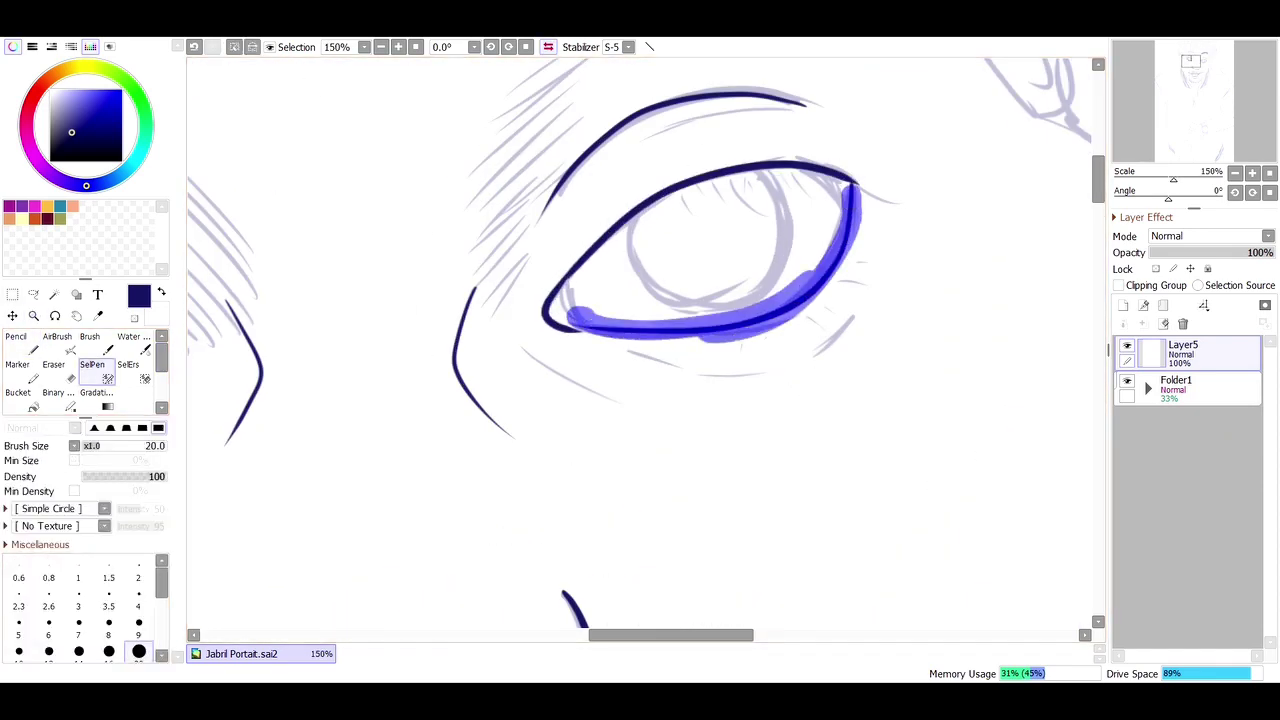
{"action": "key", "text": "ctrl+t"}
{"action": "key", "text": "Return"}
Step: Ink the eye's inner-corner line, iris outline and the crease beneath it at brush size 10
{"action": "key", "text": "n"}
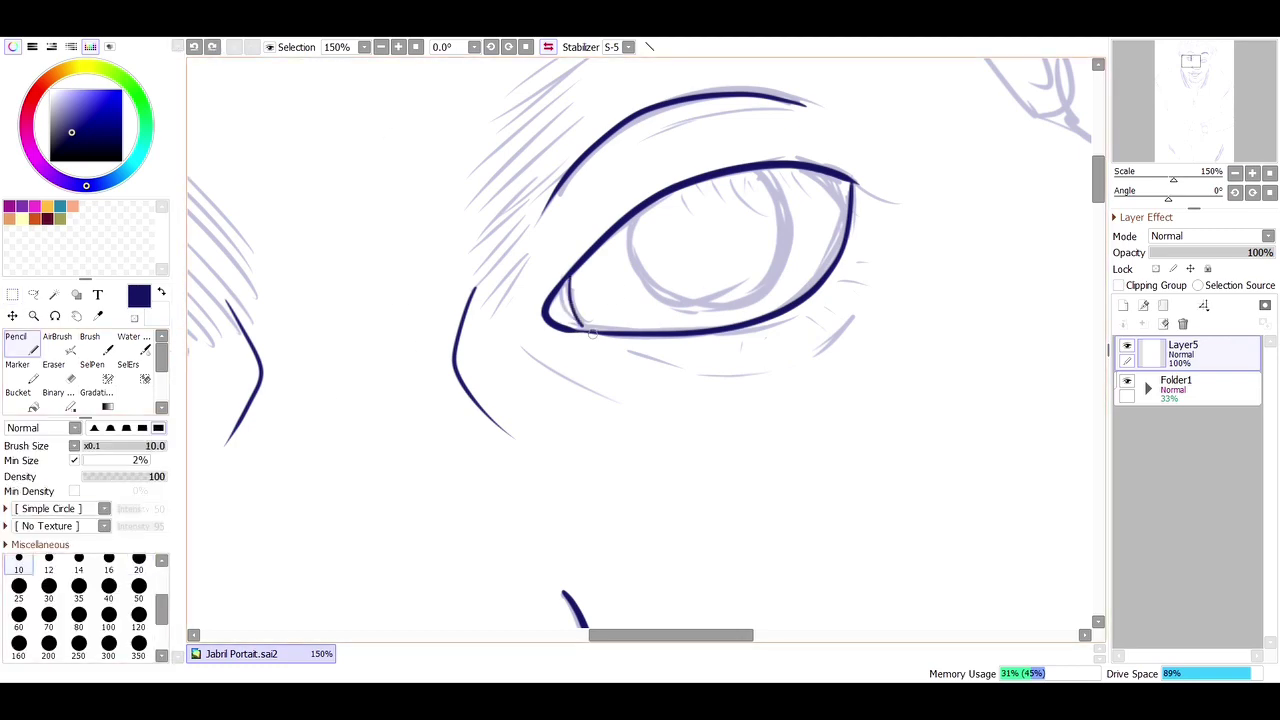
{"action": "left_click_drag", "start_coordinate": [567, 284], "coordinate": [585, 331]}
{"action": "mouse_move", "coordinate": [636, 212]}
{"action": "left_mouse_down"}
{"action": "mouse_move", "coordinate": [760, 304]}
{"action": "mouse_move", "coordinate": [752, 162]}
{"action": "left_mouse_up"}
{"action": "key", "text": "ctrl+z"}
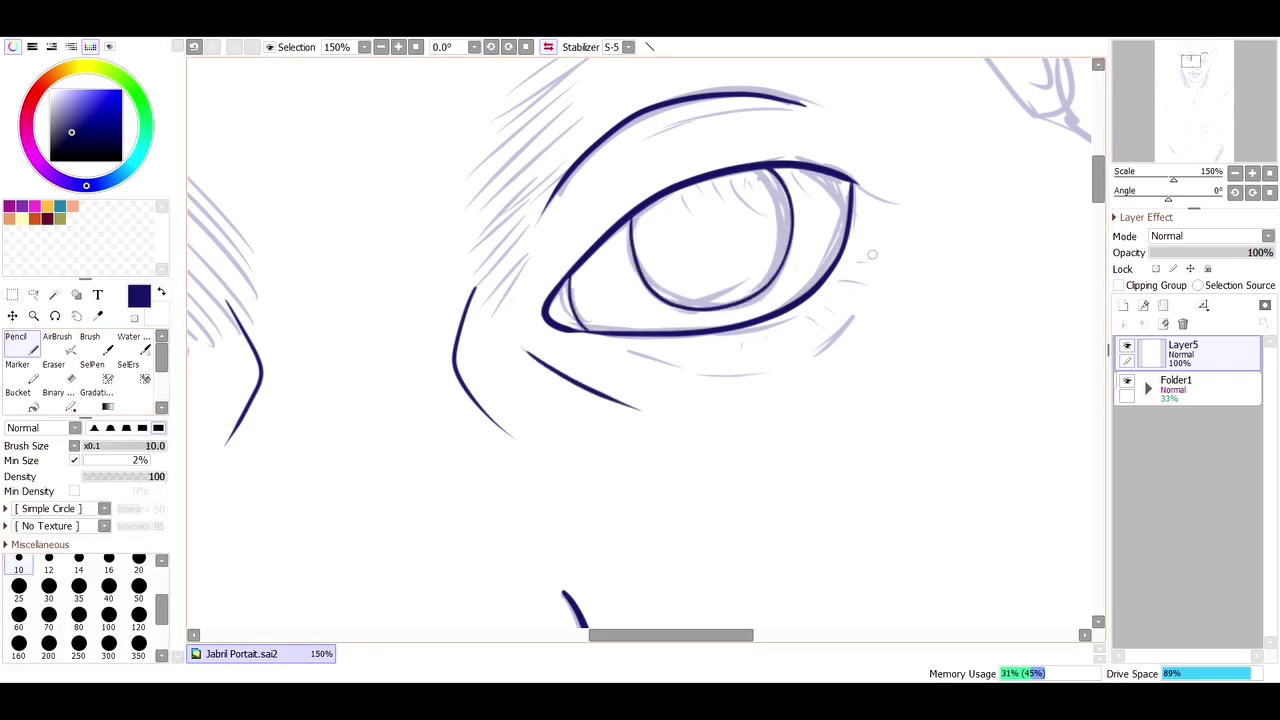
Step: Ink the second eyebrow in the mirrored view with overlapping hair strokes at brush size 10, from the inner end to the tail
{"action": "left_click", "coordinate": [380, 46]}
{"action": "scroll", "coordinate": [625, 100], "scroll_direction": "up", "scroll_amount": 3}
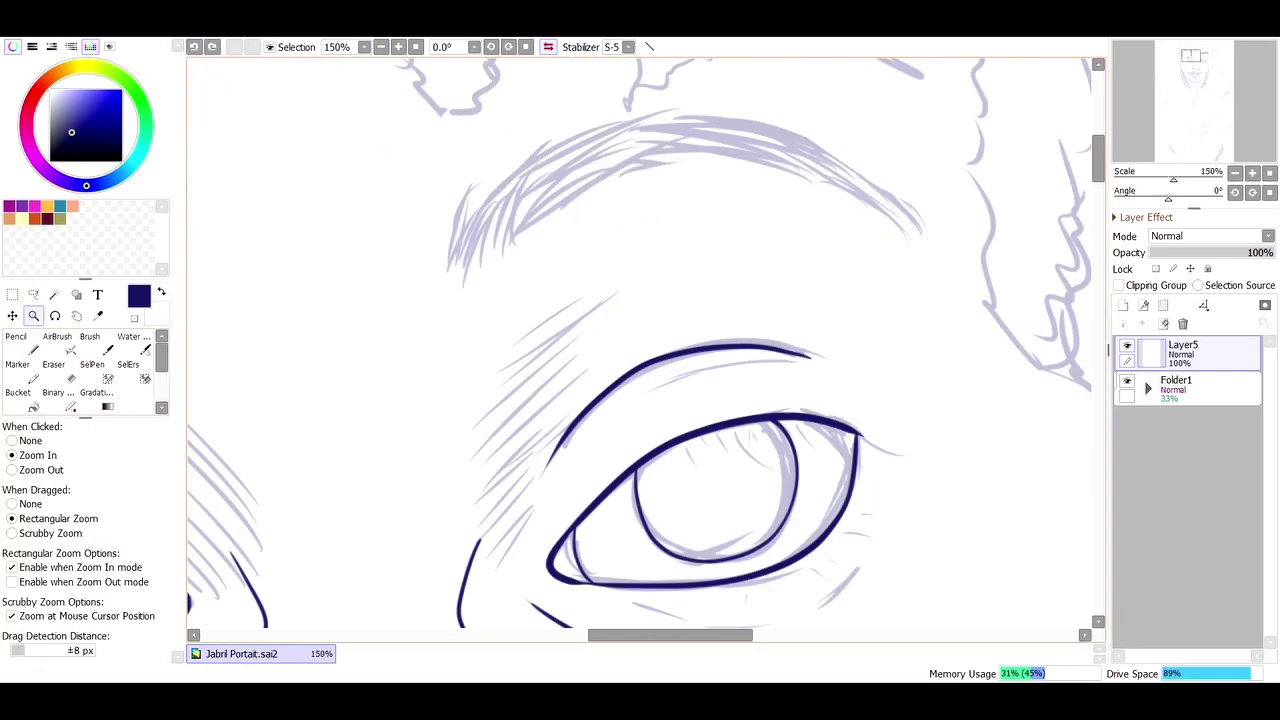
{"action": "mouse_move", "coordinate": [388, 332]}
{"action": "left_mouse_down"}
{"action": "mouse_move", "coordinate": [418, 222]}
{"action": "mouse_move", "coordinate": [445, 212]}
{"action": "left_mouse_up"}
{"action": "left_click_drag", "start_coordinate": [440, 310], "coordinate": [490, 195]}
{"action": "left_click_drag", "start_coordinate": [470, 290], "coordinate": [515, 178]}
{"action": "left_click_drag", "start_coordinate": [495, 268], "coordinate": [568, 155]}
{"action": "mouse_move", "coordinate": [530, 245]}
{"action": "left_mouse_down"}
{"action": "mouse_move", "coordinate": [560, 196]}
{"action": "mouse_move", "coordinate": [722, 143]}
{"action": "left_mouse_up"}
{"action": "left_click_drag", "start_coordinate": [384, 340], "coordinate": [418, 222]}
{"action": "left_click_drag", "start_coordinate": [395, 332], "coordinate": [443, 222]}
{"action": "left_click_drag", "start_coordinate": [440, 298], "coordinate": [497, 195]}
{"action": "left_click_drag", "start_coordinate": [475, 286], "coordinate": [542, 180]}
{"action": "left_click_drag", "start_coordinate": [425, 258], "coordinate": [575, 153]}
{"action": "left_click_drag", "start_coordinate": [505, 250], "coordinate": [590, 153]}
{"action": "left_click_drag", "start_coordinate": [560, 215], "coordinate": [640, 160]}
{"action": "mouse_move", "coordinate": [490, 270]}
{"action": "left_mouse_down"}
{"action": "mouse_move", "coordinate": [600, 165]}
{"action": "mouse_move", "coordinate": [690, 136]}
{"action": "left_mouse_up"}
{"action": "mouse_move", "coordinate": [630, 195]}
{"action": "left_mouse_down"}
{"action": "mouse_move", "coordinate": [780, 155]}
{"action": "mouse_move", "coordinate": [900, 195]}
{"action": "left_mouse_up"}
{"action": "left_click_drag", "start_coordinate": [850, 190], "coordinate": [1005, 282]}
{"action": "left_click_drag", "start_coordinate": [670, 160], "coordinate": [880, 185]}
{"action": "mouse_move", "coordinate": [730, 128]}
{"action": "left_mouse_down"}
{"action": "mouse_move", "coordinate": [781, 140]}
{"action": "mouse_move", "coordinate": [991, 272]}
{"action": "left_mouse_up"}
{"action": "mouse_move", "coordinate": [640, 158]}
{"action": "left_mouse_down"}
{"action": "mouse_move", "coordinate": [776, 130]}
{"action": "mouse_move", "coordinate": [905, 200]}
{"action": "left_mouse_up"}
{"action": "left_click_drag", "start_coordinate": [585, 212], "coordinate": [710, 150]}
{"action": "left_click_drag", "start_coordinate": [755, 178], "coordinate": [786, 166]}
{"action": "left_click_drag", "start_coordinate": [440, 308], "coordinate": [455, 278]}
{"action": "mouse_move", "coordinate": [462, 295]}
{"action": "left_mouse_down"}
{"action": "mouse_move", "coordinate": [498, 240]}
{"action": "mouse_move", "coordinate": [560, 206]}
{"action": "left_mouse_up"}
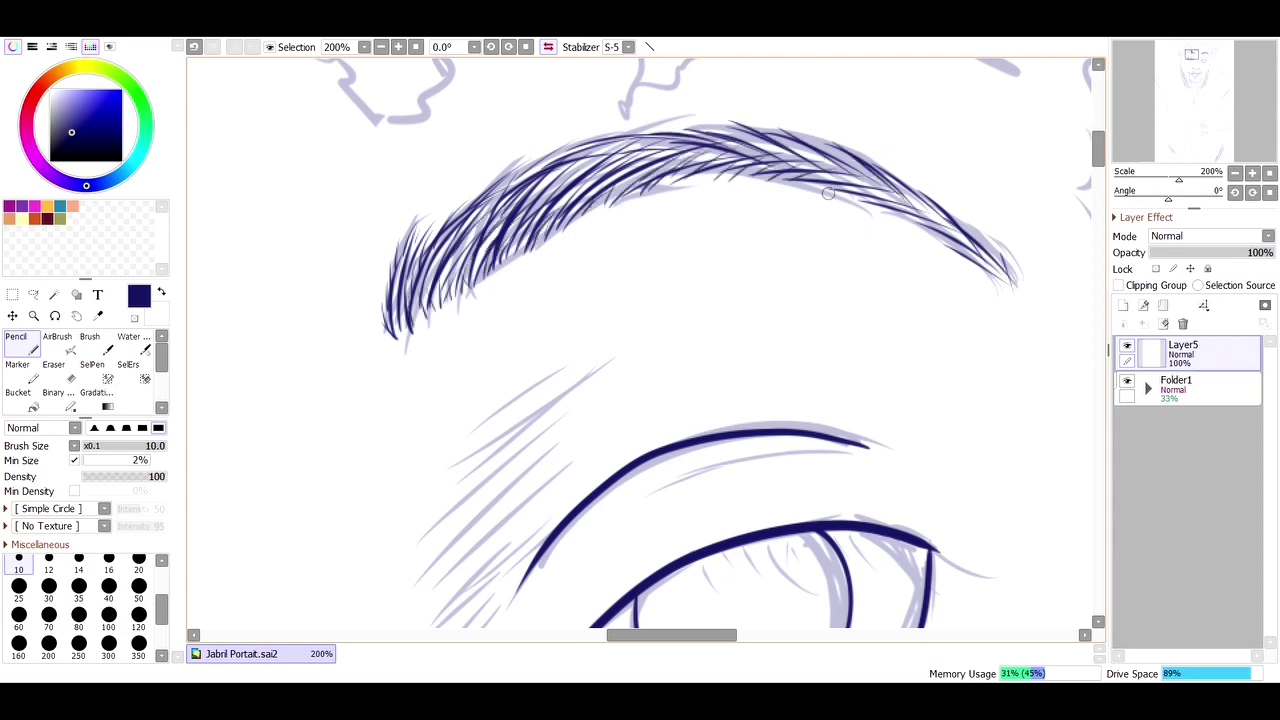
{"action": "mouse_move", "coordinate": [695, 154]}
{"action": "left_mouse_down"}
{"action": "mouse_move", "coordinate": [852, 140]}
{"action": "mouse_move", "coordinate": [945, 232]}
{"action": "left_mouse_up"}
Step: Ink the wavy outlines of the dreadlocks on the left side of the head at brush size 10
{"action": "key", "text": "ctrl+minus"}
{"action": "left_click_drag", "start_coordinate": [531, 90], "coordinate": [682, 182]}
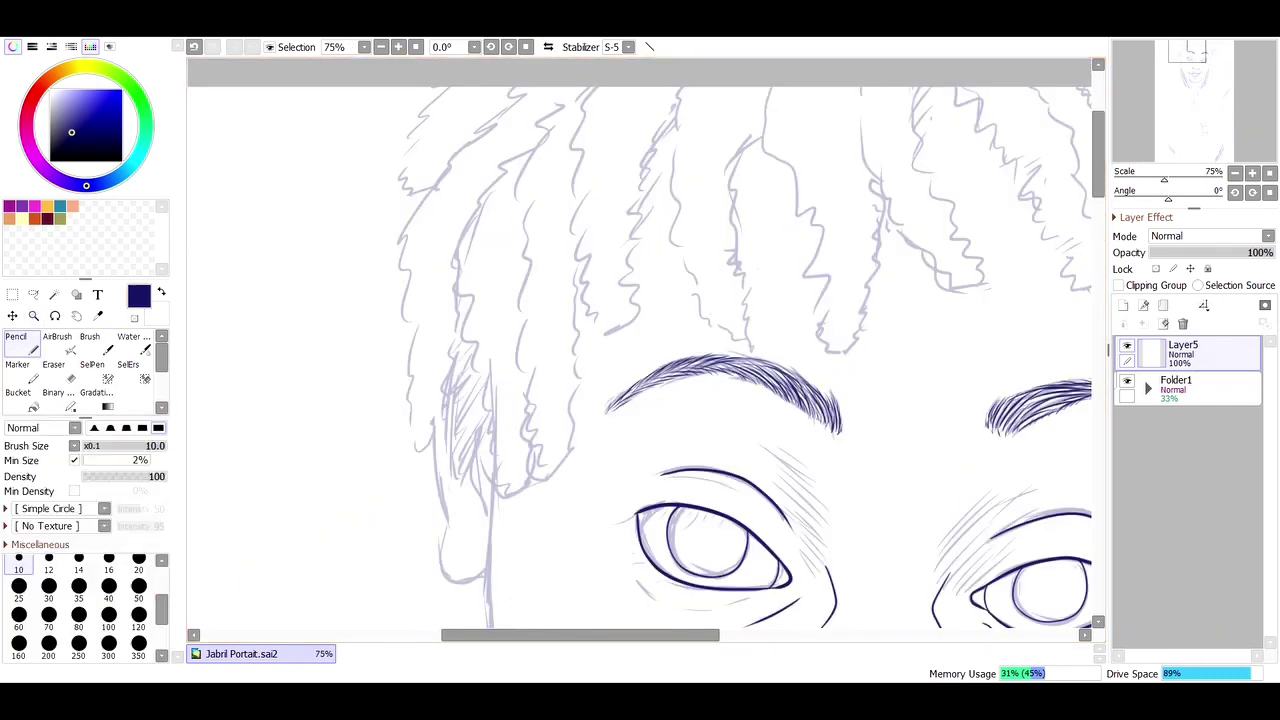
{"action": "left_click_drag", "start_coordinate": [483, 128], "coordinate": [512, 92]}
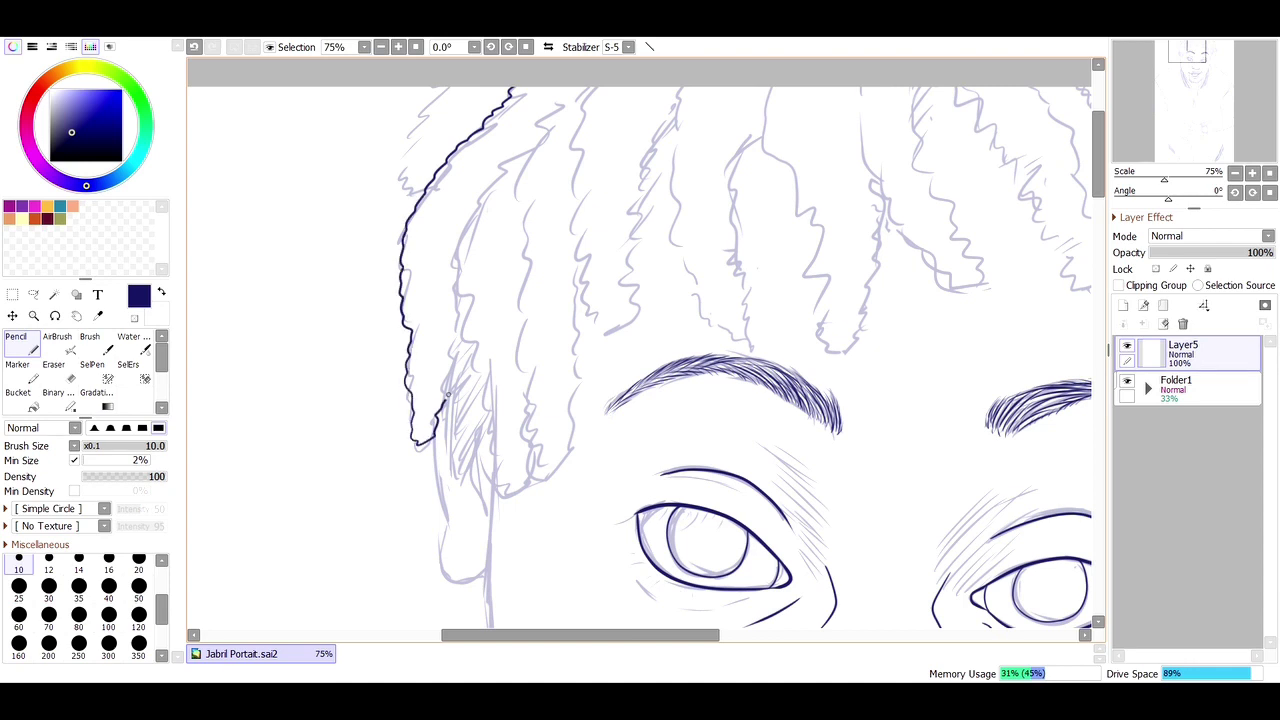
{"action": "mouse_move", "coordinate": [565, 100]}
{"action": "left_mouse_down"}
{"action": "mouse_move", "coordinate": [516, 270]}
{"action": "mouse_move", "coordinate": [519, 381]}
{"action": "mouse_move", "coordinate": [540, 470]}
{"action": "mouse_move", "coordinate": [566, 432]}
{"action": "mouse_move", "coordinate": [575, 275]}
{"action": "left_mouse_up"}
{"action": "mouse_move", "coordinate": [495, 166]}
{"action": "left_mouse_down"}
{"action": "mouse_move", "coordinate": [462, 239]}
{"action": "mouse_move", "coordinate": [483, 428]}
{"action": "mouse_move", "coordinate": [503, 486]}
{"action": "left_mouse_up"}
{"action": "mouse_move", "coordinate": [596, 86]}
{"action": "left_mouse_down"}
{"action": "mouse_move", "coordinate": [577, 255]}
{"action": "mouse_move", "coordinate": [597, 329]}
{"action": "mouse_move", "coordinate": [633, 282]}
{"action": "mouse_move", "coordinate": [673, 124]}
{"action": "left_mouse_up"}
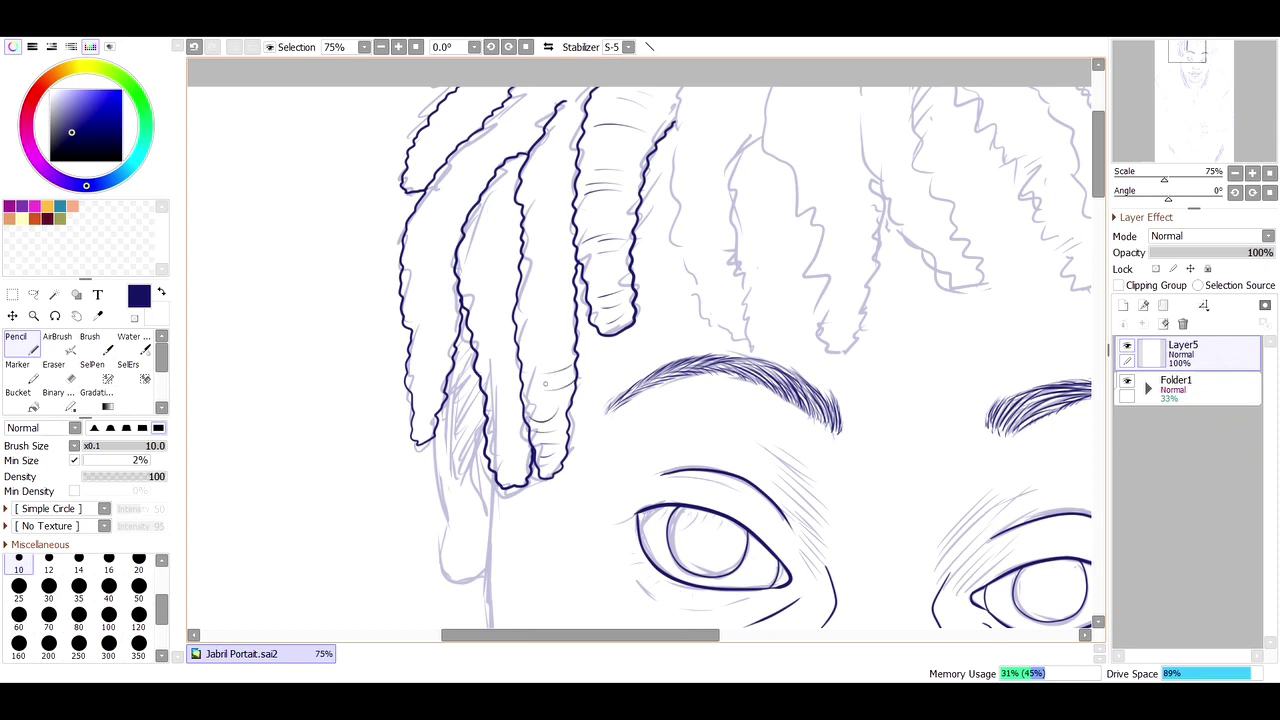
Step: Add short curved texture lines across the dreadlock left of the left eyebrow
{"action": "left_click_drag", "start_coordinate": [532, 234], "coordinate": [574, 232]}
{"action": "left_click_drag", "start_coordinate": [528, 171], "coordinate": [556, 167]}
{"action": "left_click_drag", "start_coordinate": [520, 186], "coordinate": [566, 180]}
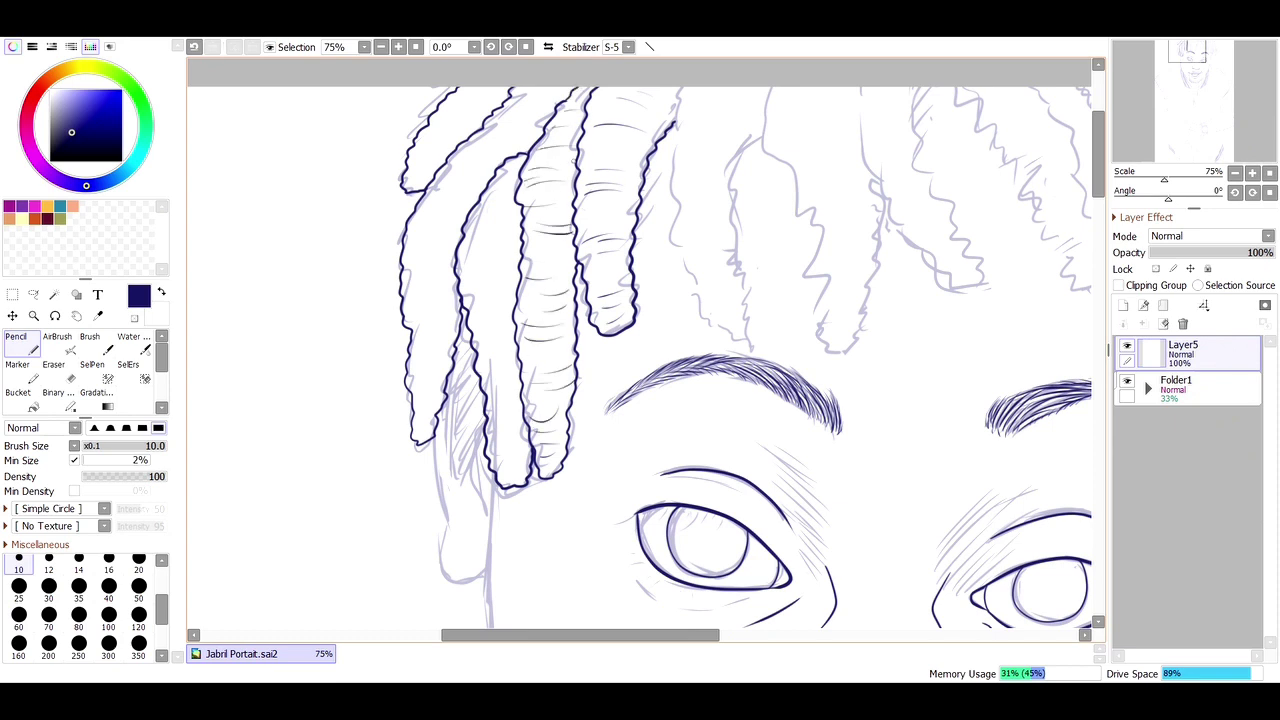
Step: Ink the wavy outlines of the dreadlocks hanging over the middle of the forehead at brush size 10
{"action": "mouse_move", "coordinate": [678, 156]}
{"action": "left_mouse_down"}
{"action": "mouse_move", "coordinate": [685, 255]}
{"action": "mouse_move", "coordinate": [718, 330]}
{"action": "left_mouse_up"}
{"action": "mouse_move", "coordinate": [737, 268]}
{"action": "left_mouse_down"}
{"action": "mouse_move", "coordinate": [728, 200]}
{"action": "mouse_move", "coordinate": [760, 140]}
{"action": "left_mouse_up"}
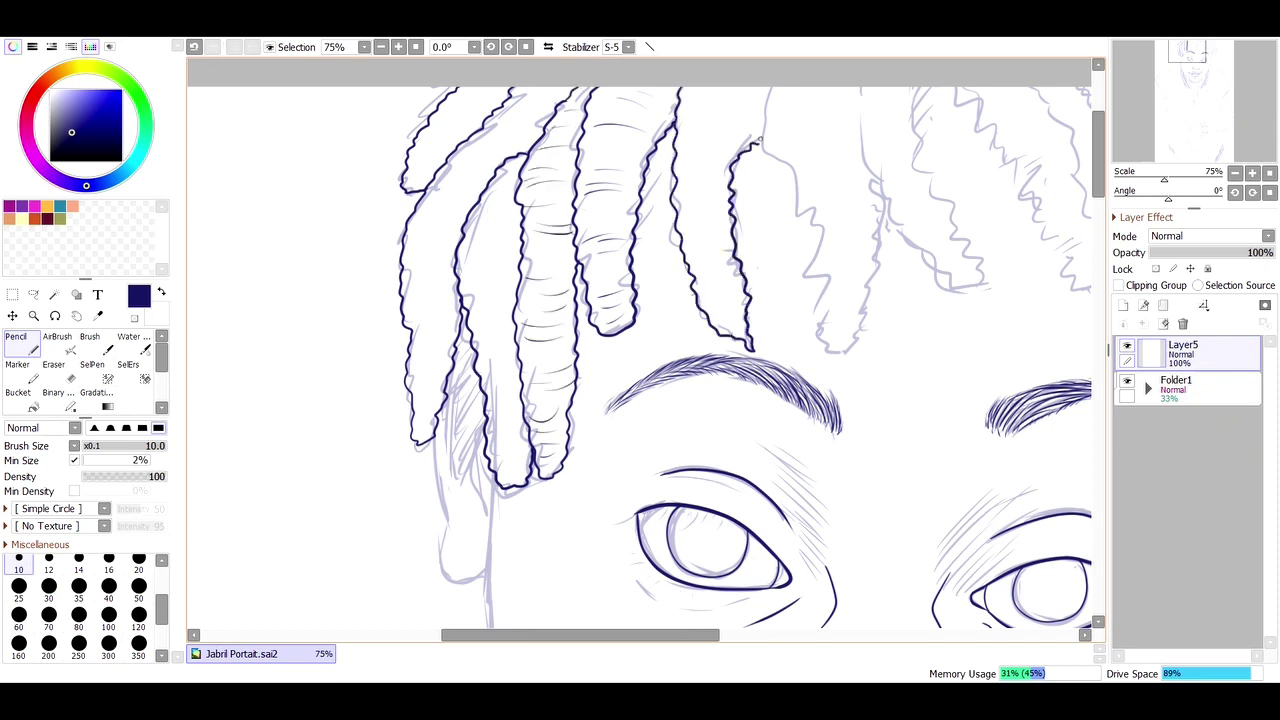
{"action": "mouse_move", "coordinate": [821, 292]}
{"action": "left_mouse_down"}
{"action": "mouse_move", "coordinate": [866, 298]}
{"action": "mouse_move", "coordinate": [879, 219]}
{"action": "mouse_move", "coordinate": [860, 158]}
{"action": "left_mouse_up"}
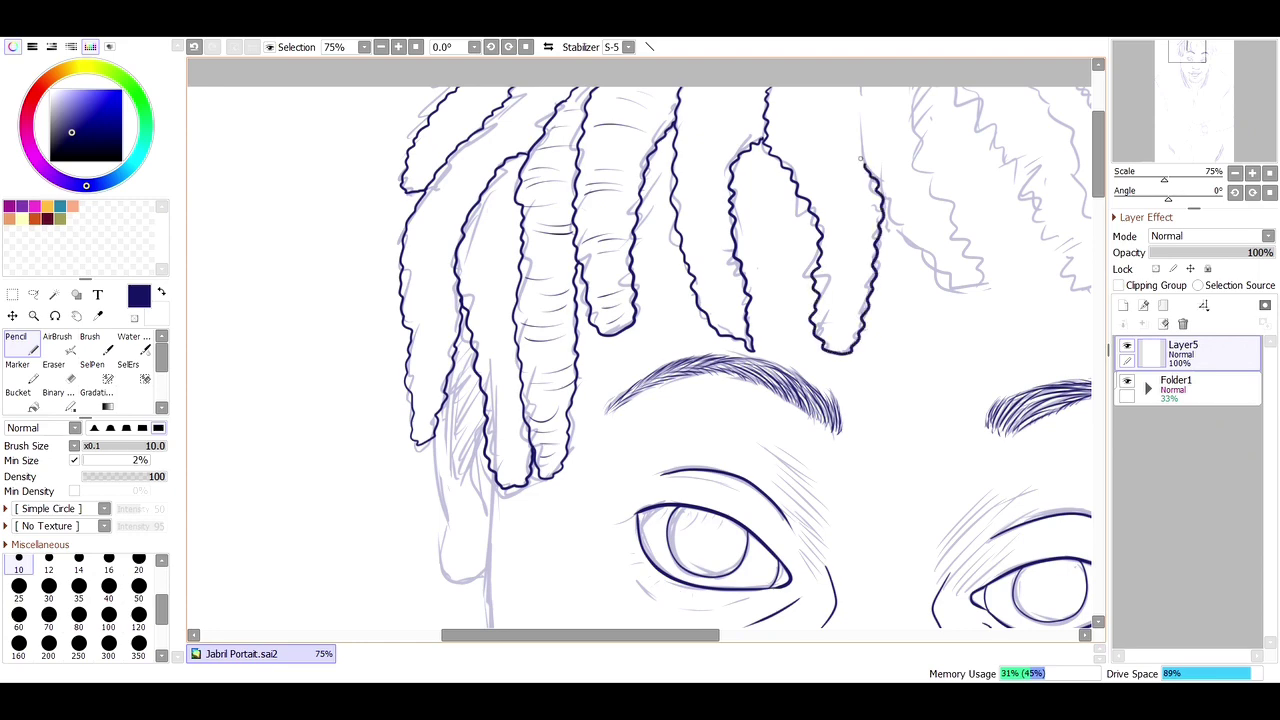
{"action": "mouse_move", "coordinate": [920, 86]}
{"action": "left_mouse_down"}
{"action": "mouse_move", "coordinate": [913, 143]}
{"action": "mouse_move", "coordinate": [961, 214]}
{"action": "mouse_move", "coordinate": [922, 256]}
{"action": "left_mouse_up"}
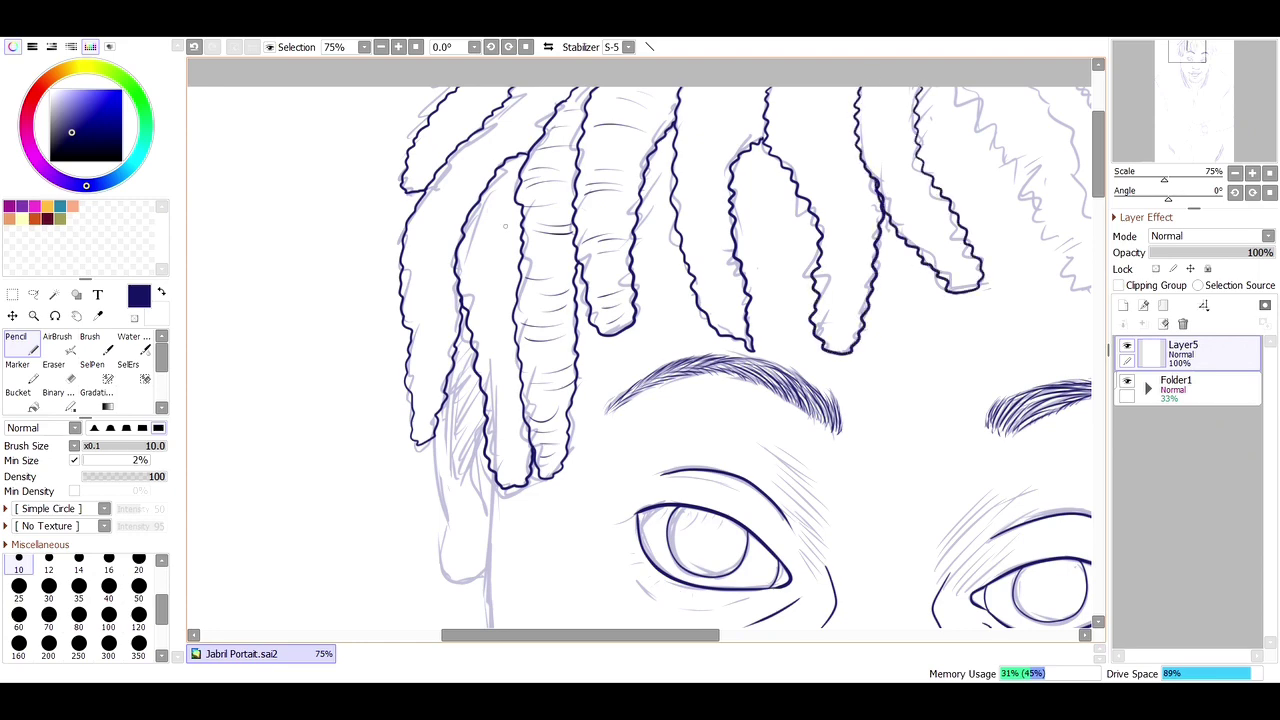
Step: Ink the wavy outlines of the dreadlocks above and beside the right eyebrow at brush size 10
{"action": "key", "text": "e"}
{"action": "key", "text": "n"}
{"action": "scroll", "coordinate": [640, 340], "scroll_direction": "right", "scroll_amount": 5}
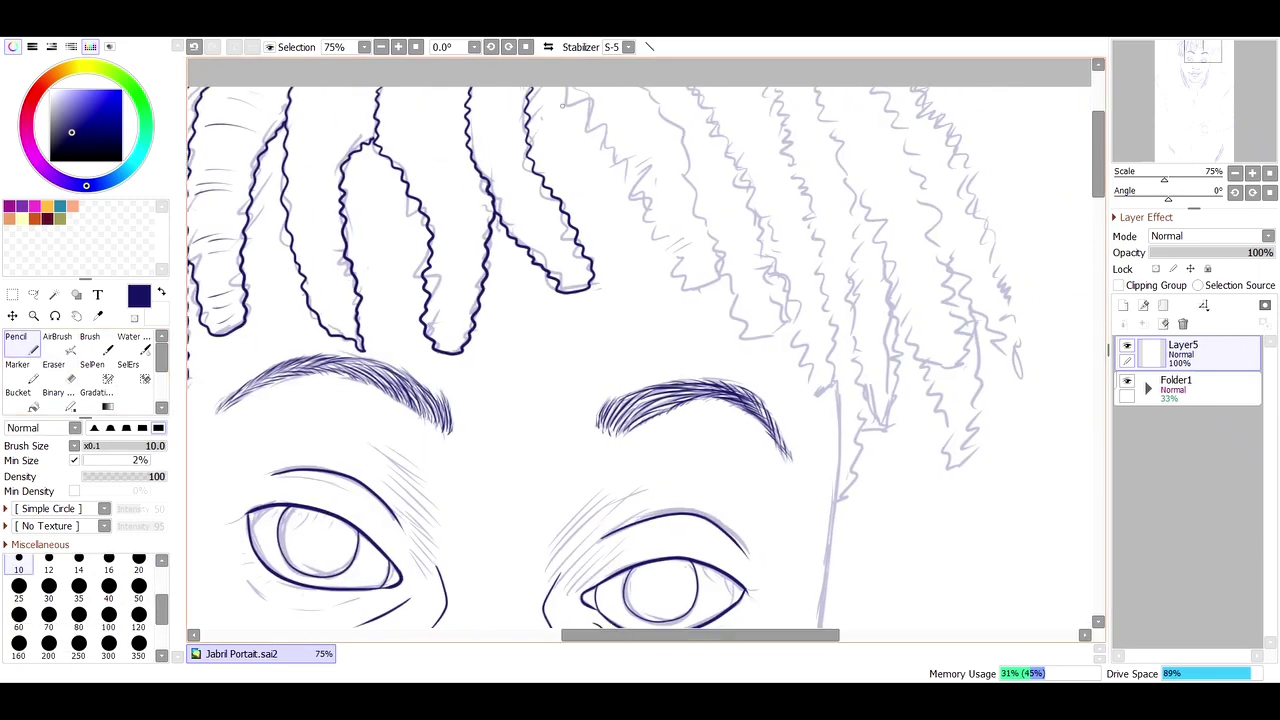
{"action": "mouse_move", "coordinate": [562, 88]}
{"action": "left_mouse_down"}
{"action": "mouse_move", "coordinate": [689, 292]}
{"action": "mouse_move", "coordinate": [721, 266]}
{"action": "mouse_move", "coordinate": [672, 122]}
{"action": "mouse_move", "coordinate": [641, 81]}
{"action": "mouse_move", "coordinate": [737, 300]}
{"action": "mouse_move", "coordinate": [787, 318]}
{"action": "mouse_move", "coordinate": [746, 178]}
{"action": "left_mouse_up"}
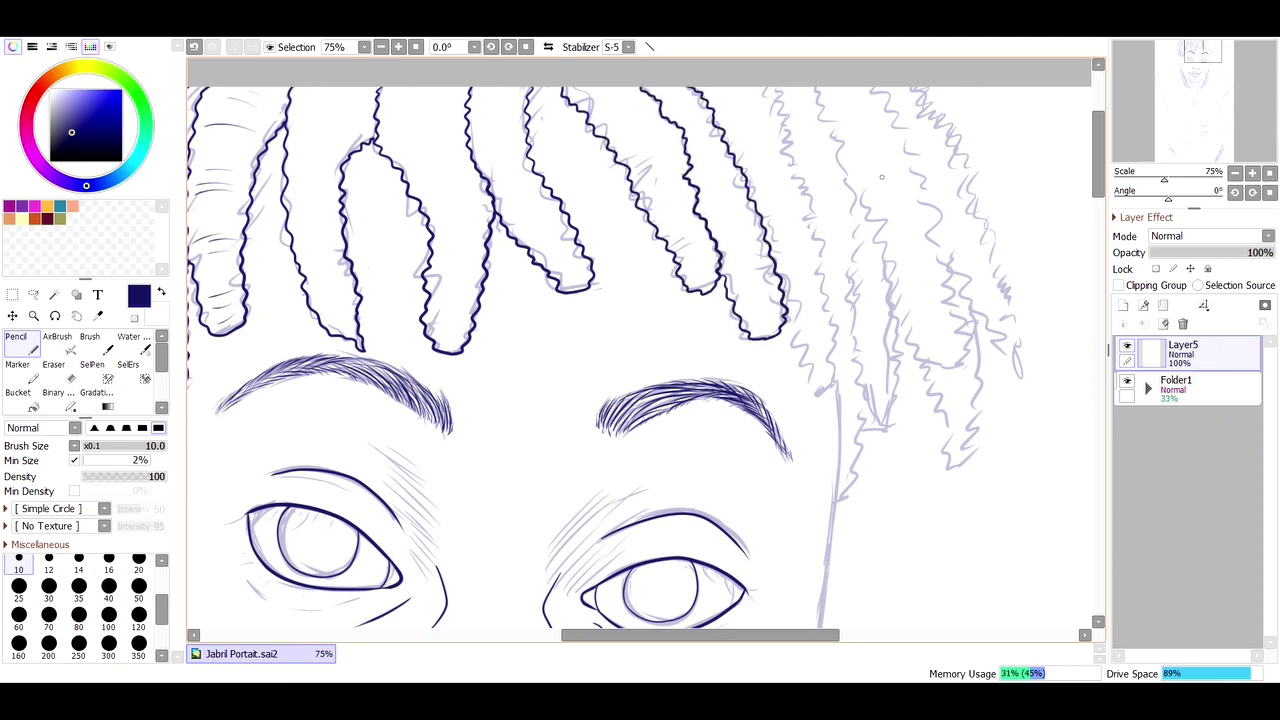
{"action": "mouse_move", "coordinate": [776, 90]}
{"action": "left_mouse_down"}
{"action": "mouse_move", "coordinate": [836, 340]}
{"action": "mouse_move", "coordinate": [793, 312]}
{"action": "left_mouse_up"}
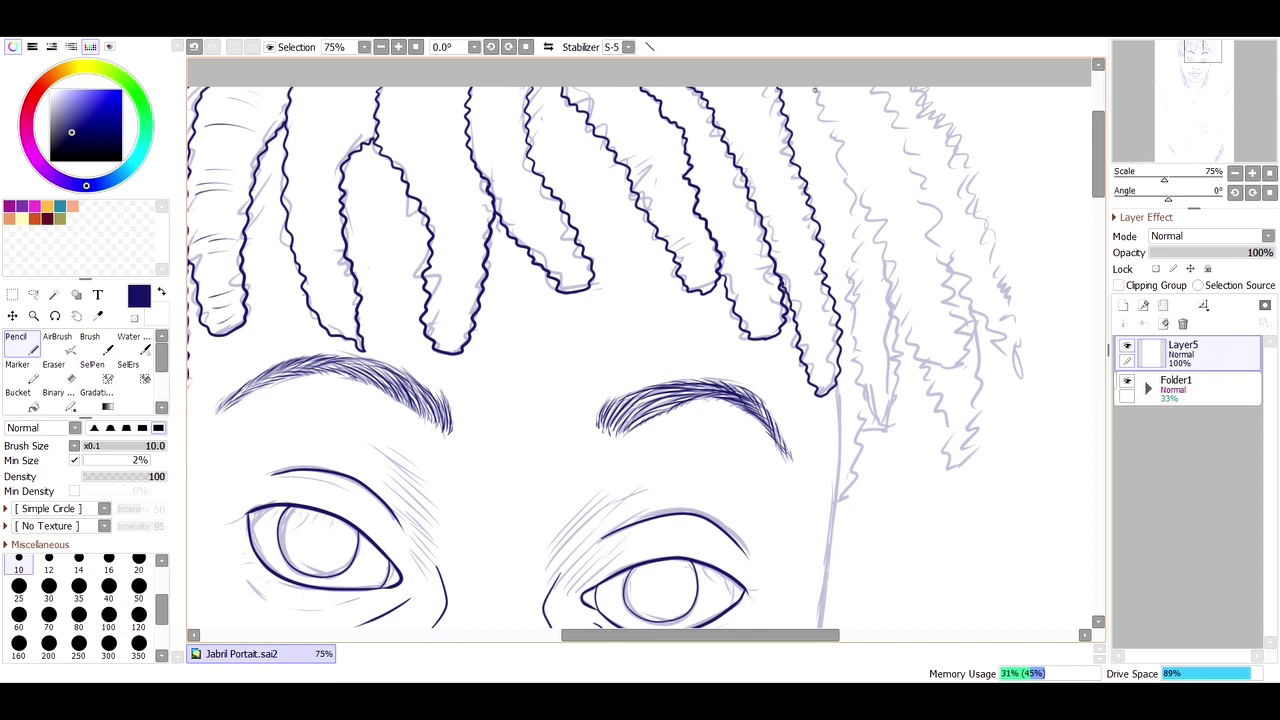
{"action": "mouse_move", "coordinate": [815, 88]}
{"action": "left_mouse_down"}
{"action": "mouse_move", "coordinate": [911, 332]}
{"action": "mouse_move", "coordinate": [973, 344]}
{"action": "mouse_move", "coordinate": [945, 265]}
{"action": "left_mouse_up"}
{"action": "left_click_drag", "start_coordinate": [874, 88], "coordinate": [940, 266]}
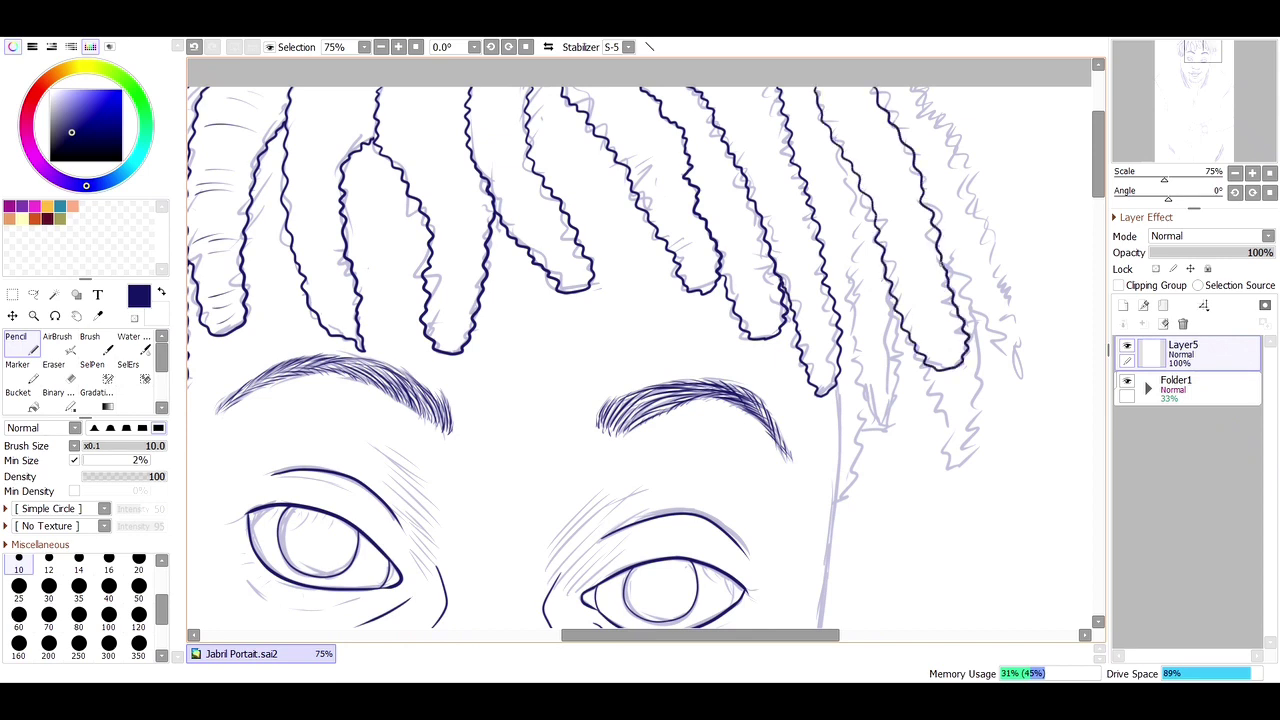
Step: Ink the outermost dreadlock on the right and the locks hanging behind the others at brush size 10
{"action": "mouse_move", "coordinate": [915, 88]}
{"action": "left_mouse_down"}
{"action": "mouse_move", "coordinate": [978, 192]}
{"action": "mouse_move", "coordinate": [1026, 374]}
{"action": "mouse_move", "coordinate": [949, 262]}
{"action": "left_mouse_up"}
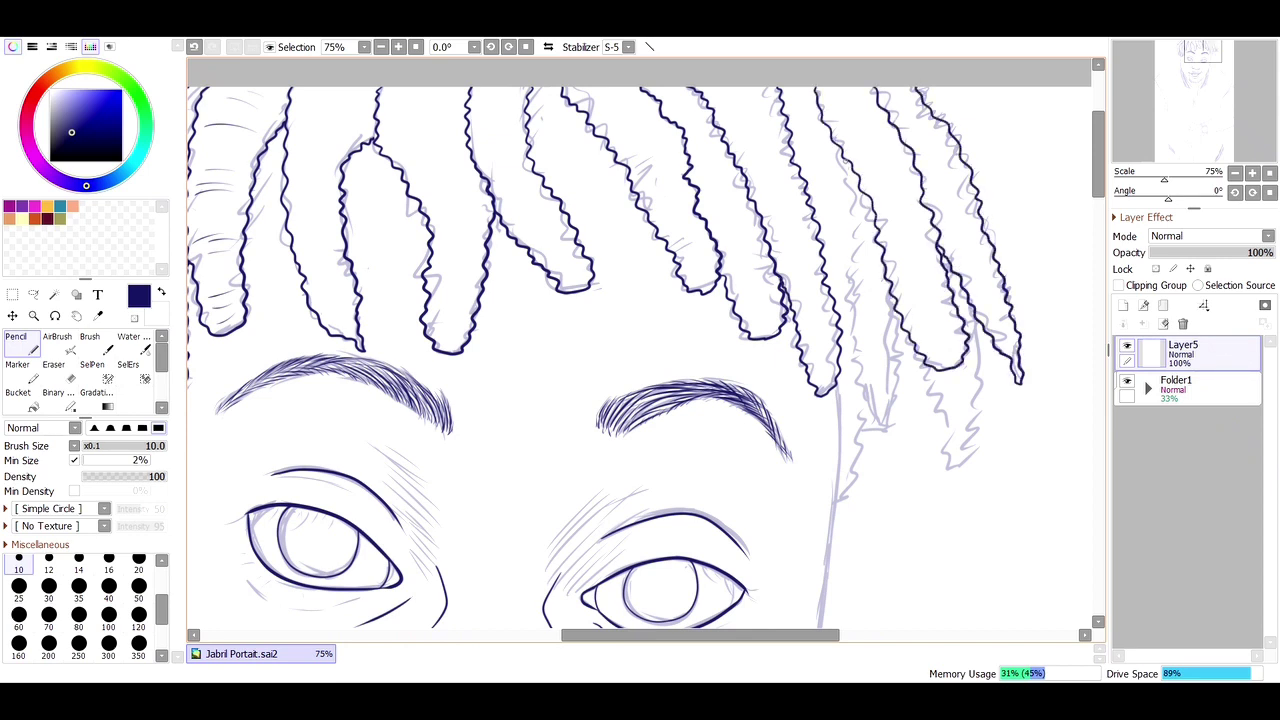
{"action": "mouse_move", "coordinate": [845, 160]}
{"action": "left_mouse_down"}
{"action": "mouse_move", "coordinate": [866, 360]}
{"action": "mouse_move", "coordinate": [836, 505]}
{"action": "left_mouse_up"}
{"action": "left_click_drag", "start_coordinate": [890, 302], "coordinate": [895, 396]}
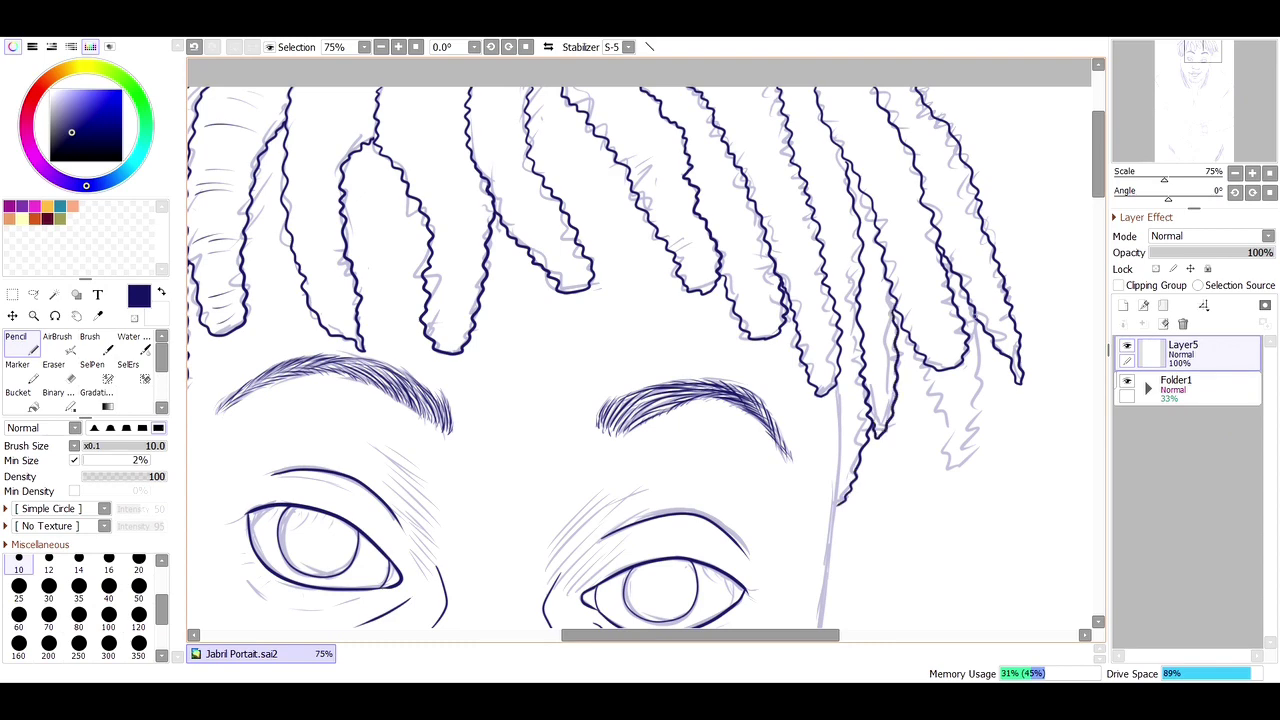
{"action": "mouse_move", "coordinate": [980, 315]}
{"action": "left_mouse_down"}
{"action": "mouse_move", "coordinate": [945, 468]}
{"action": "mouse_move", "coordinate": [902, 328]}
{"action": "left_mouse_up"}
Step: Add short curved texture lines across the leftmost dreadlocks and start texturing the pointed lock above the left eyebrow
{"action": "left_click", "coordinate": [381, 47]}
{"action": "left_click", "coordinate": [381, 47]}
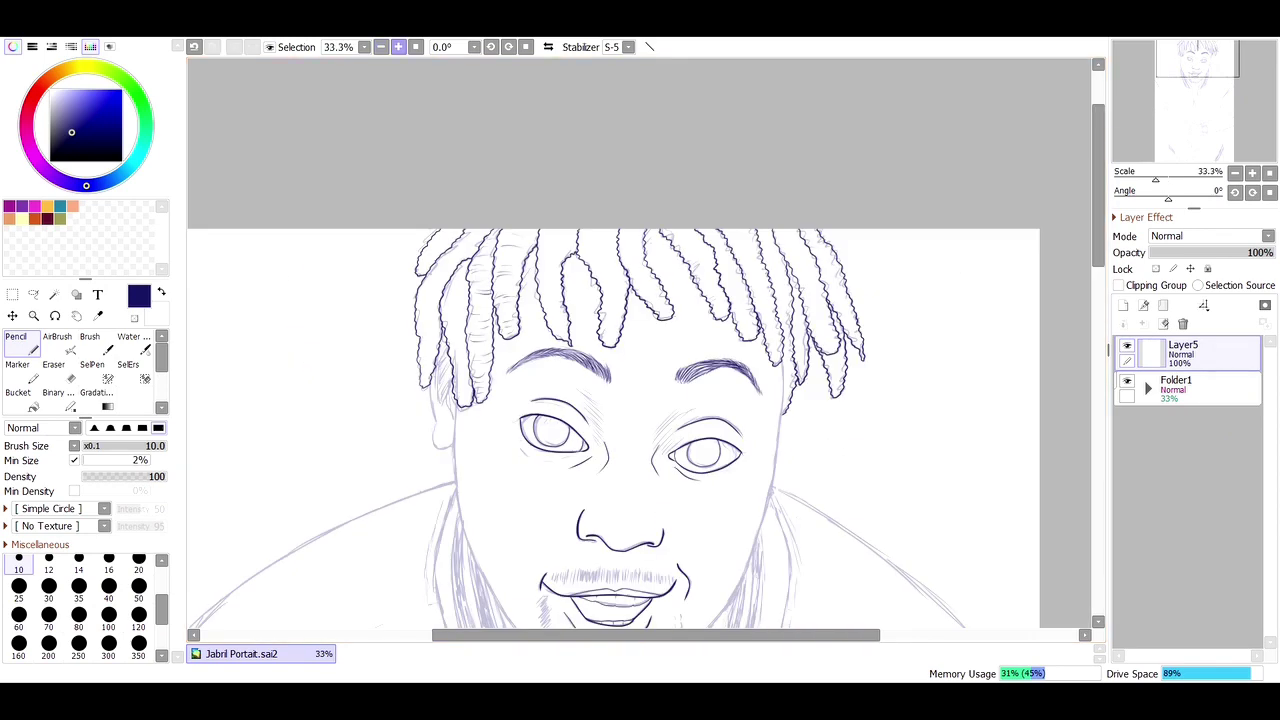
{"action": "left_click", "coordinate": [398, 47]}
{"action": "left_click", "coordinate": [398, 47]}
{"action": "left_click", "coordinate": [398, 47]}
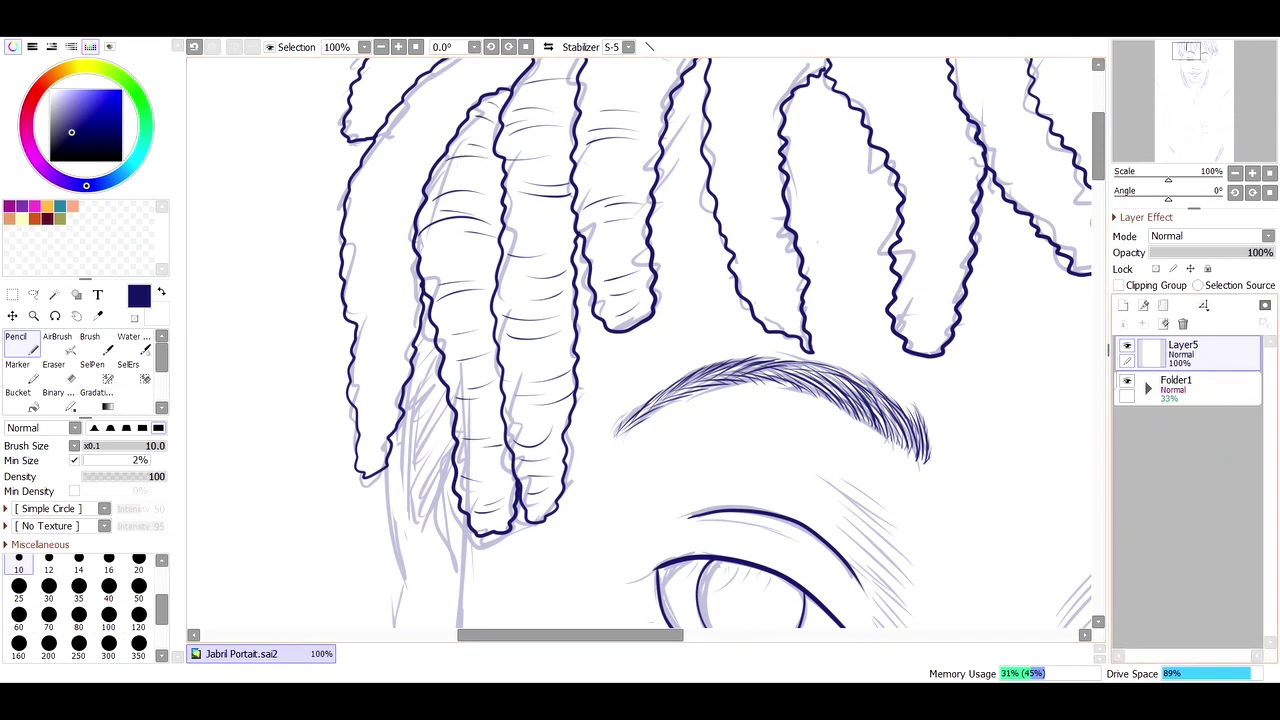
{"action": "scroll", "coordinate": [646, 348], "scroll_direction": "up", "scroll_amount": 2}
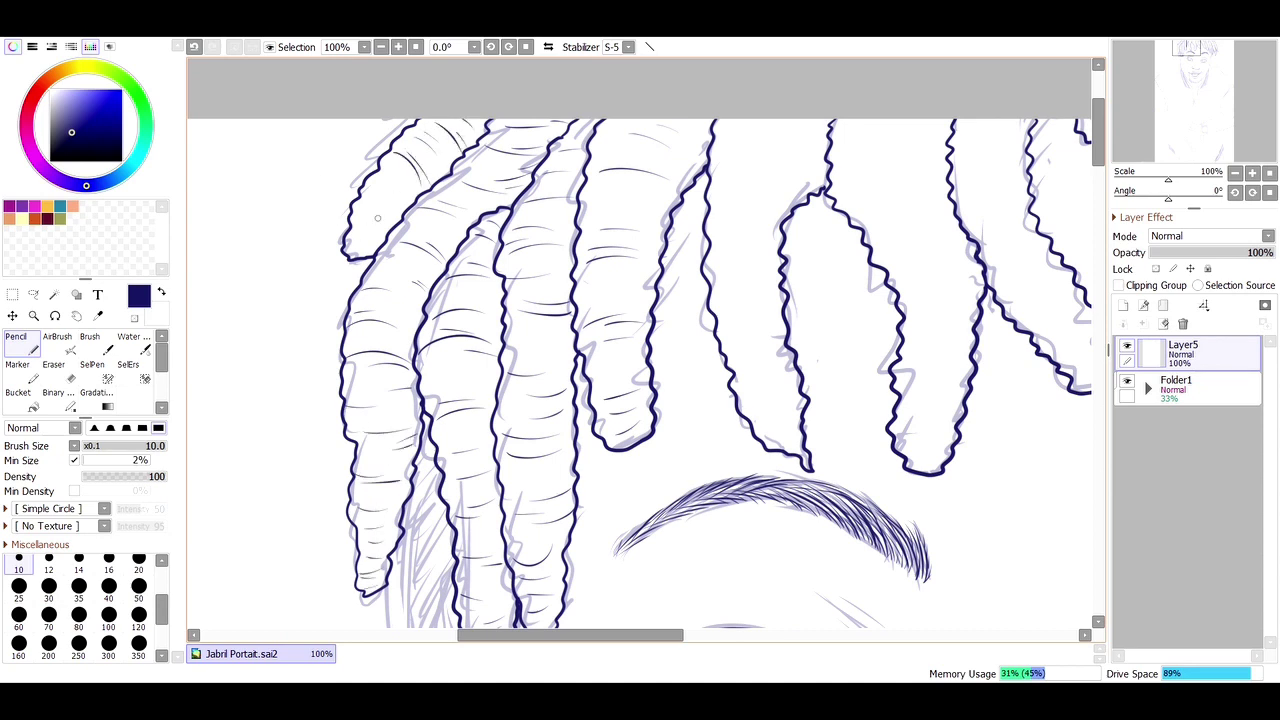
{"action": "scroll", "coordinate": [725, 213], "scroll_direction": "right", "scroll_amount": 3}
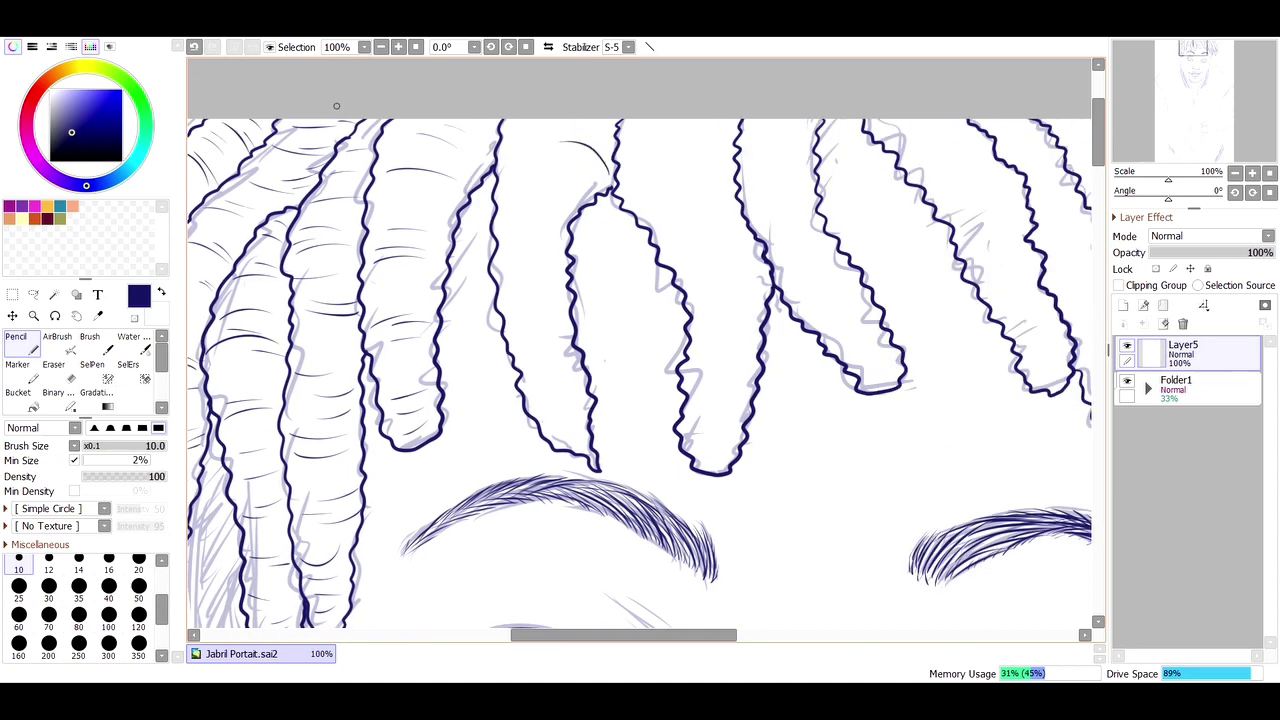
{"action": "left_click_drag", "start_coordinate": [503, 145], "coordinate": [605, 188]}
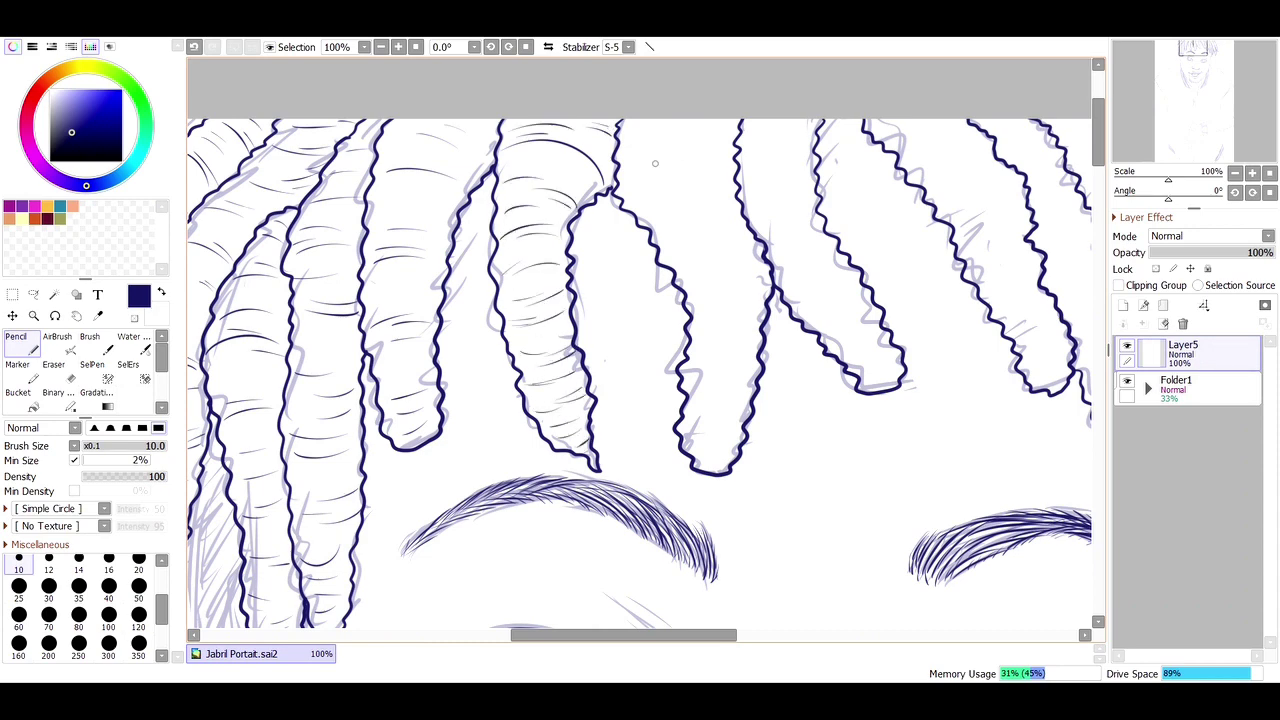
Step: Add short curved texture lines along the broad dreadlock hanging over the middle of the forehead, from top to tip
{"action": "key", "text": "Home"}
{"action": "mouse_move", "coordinate": [760, 235]}
{"action": "left_mouse_down"}
{"action": "mouse_move", "coordinate": [497, 112]}
{"action": "mouse_move", "coordinate": [546, 104]}
{"action": "left_mouse_up"}
{"action": "left_click_drag", "start_coordinate": [508, 118], "coordinate": [602, 146]}
{"action": "mouse_move", "coordinate": [562, 104]}
{"action": "left_mouse_down"}
{"action": "mouse_move", "coordinate": [602, 134]}
{"action": "mouse_move", "coordinate": [604, 102]}
{"action": "left_mouse_up"}
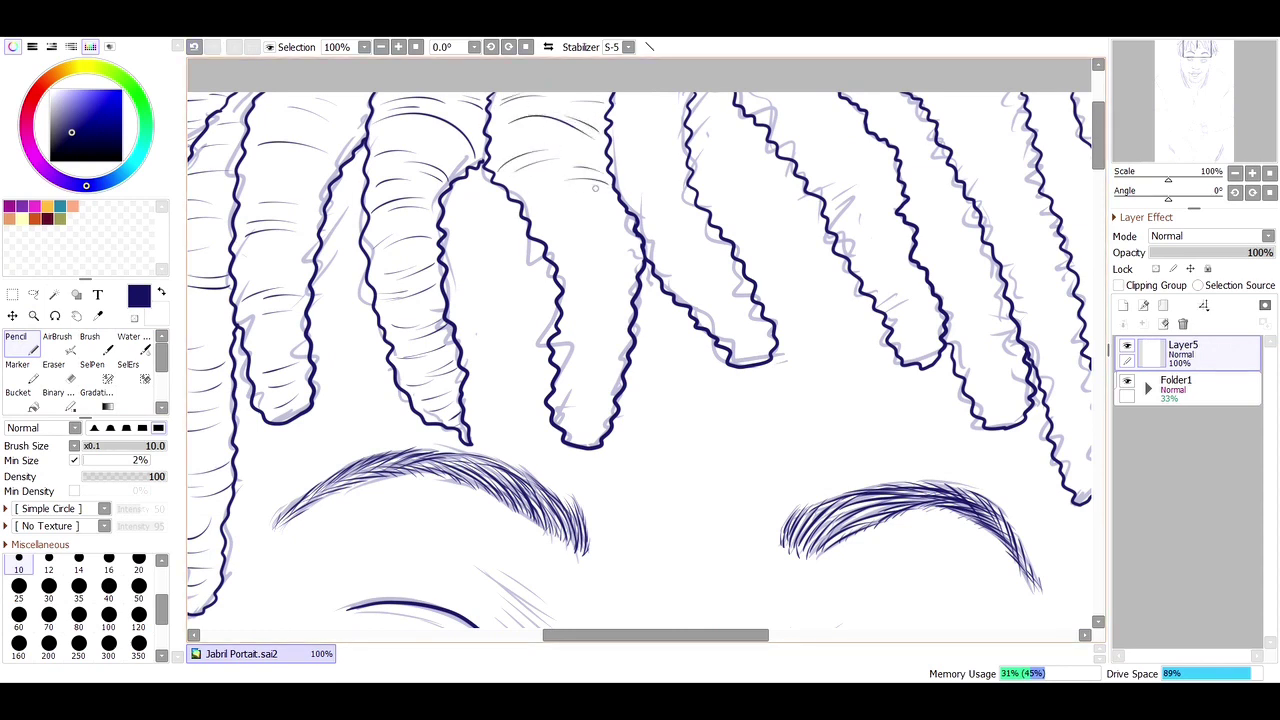
{"action": "left_click_drag", "start_coordinate": [542, 214], "coordinate": [614, 201]}
{"action": "left_click_drag", "start_coordinate": [545, 232], "coordinate": [584, 226]}
{"action": "left_click_drag", "start_coordinate": [565, 270], "coordinate": [625, 258]}
{"action": "left_click_drag", "start_coordinate": [555, 418], "coordinate": [602, 408]}
{"action": "left_click_drag", "start_coordinate": [568, 374], "coordinate": [622, 366]}
{"action": "left_click_drag", "start_coordinate": [558, 398], "coordinate": [588, 389]}
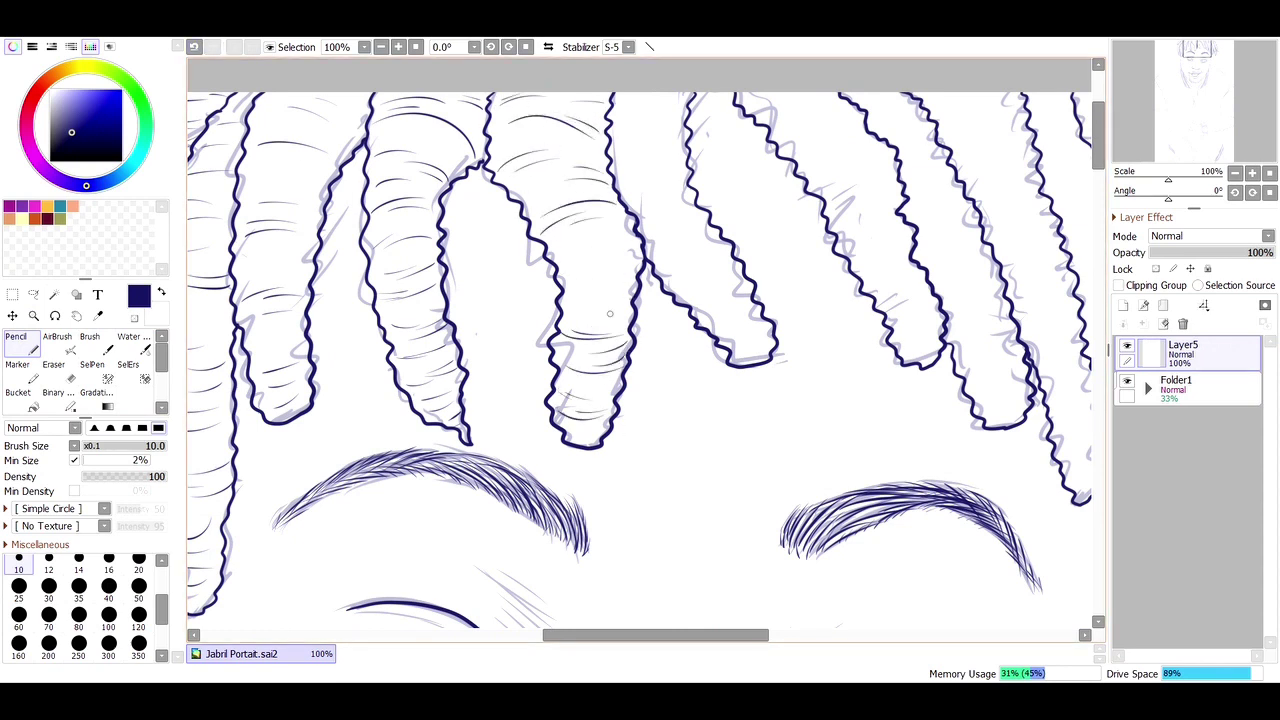
{"action": "left_click_drag", "start_coordinate": [578, 312], "coordinate": [630, 298]}
{"action": "left_click_drag", "start_coordinate": [562, 282], "coordinate": [636, 262]}
{"action": "left_click_drag", "start_coordinate": [552, 256], "coordinate": [586, 244]}
{"action": "left_click_drag", "start_coordinate": [610, 248], "coordinate": [642, 241]}
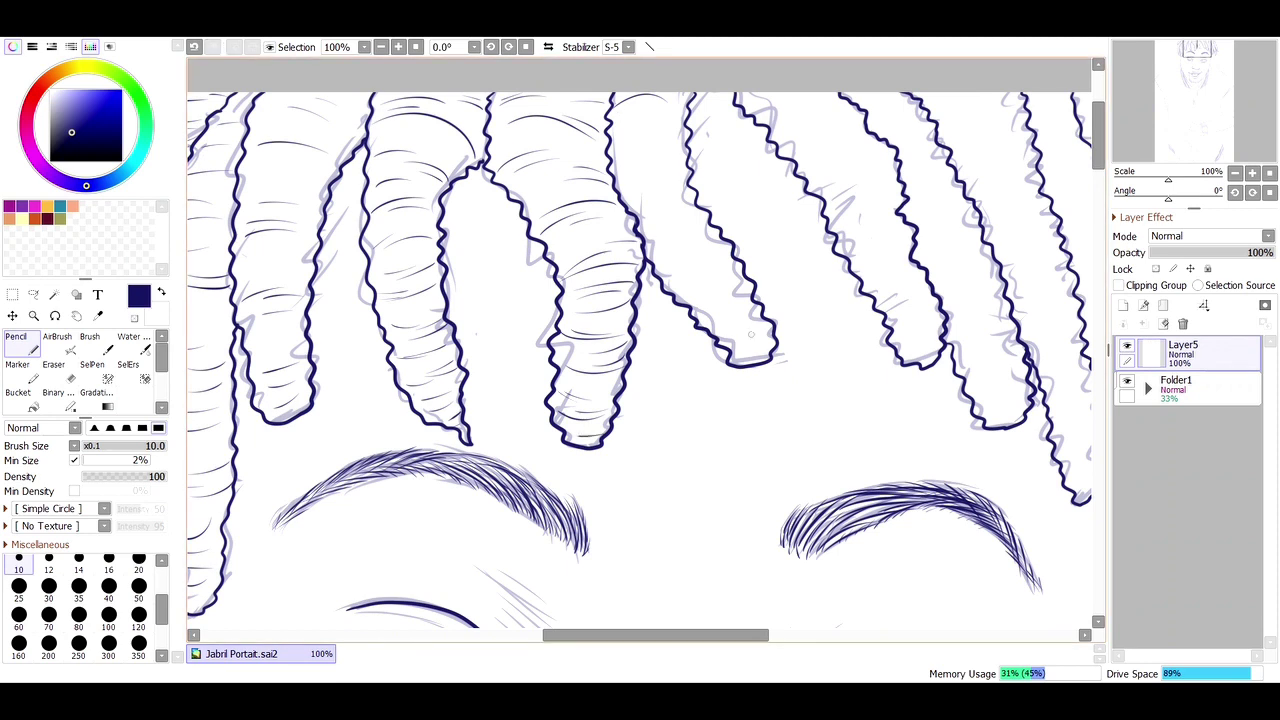
Step: Add slanted texture lines across the short dreadlock between the eyebrows and the upper part of the lock to its right
{"action": "left_click_drag", "start_coordinate": [734, 356], "coordinate": [766, 348]}
{"action": "left_click_drag", "start_coordinate": [740, 342], "coordinate": [760, 320]}
{"action": "left_click_drag", "start_coordinate": [682, 261], "coordinate": [712, 245]}
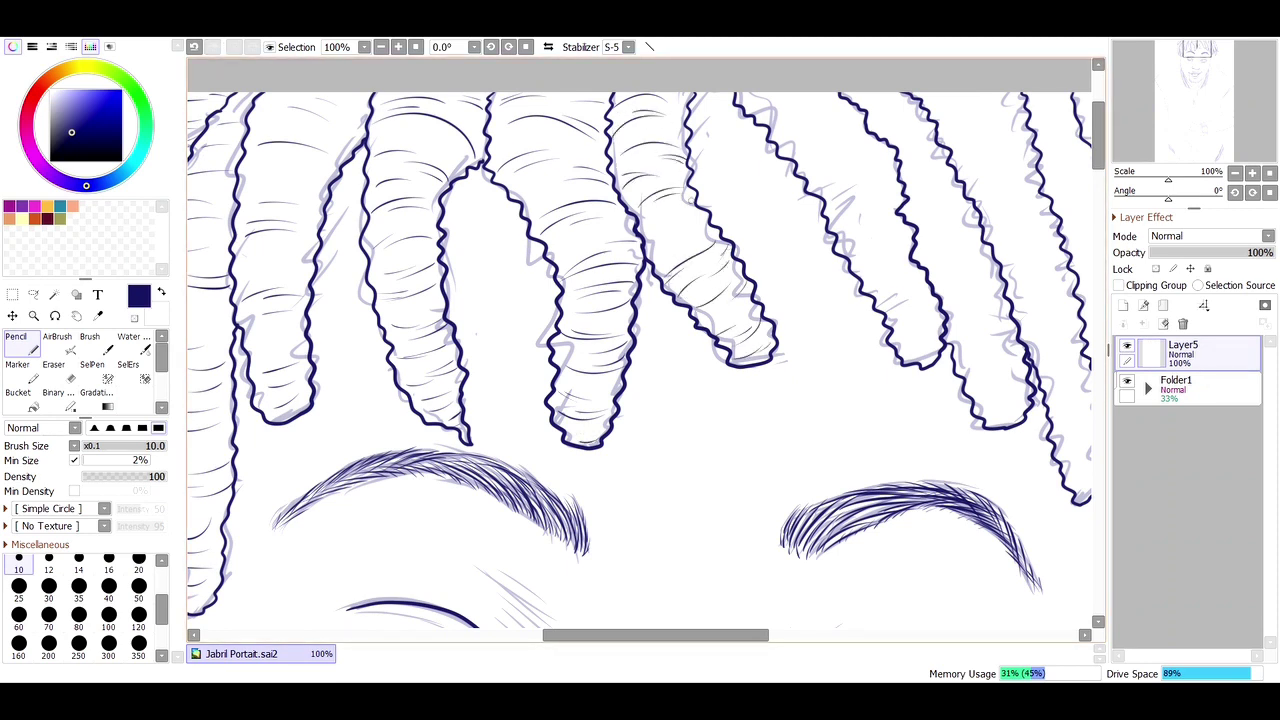
{"action": "key", "text": "ctrl+z"}
{"action": "left_click_drag", "start_coordinate": [836, 192], "coordinate": [890, 158]}
{"action": "left_click_drag", "start_coordinate": [878, 156], "coordinate": [837, 166]}
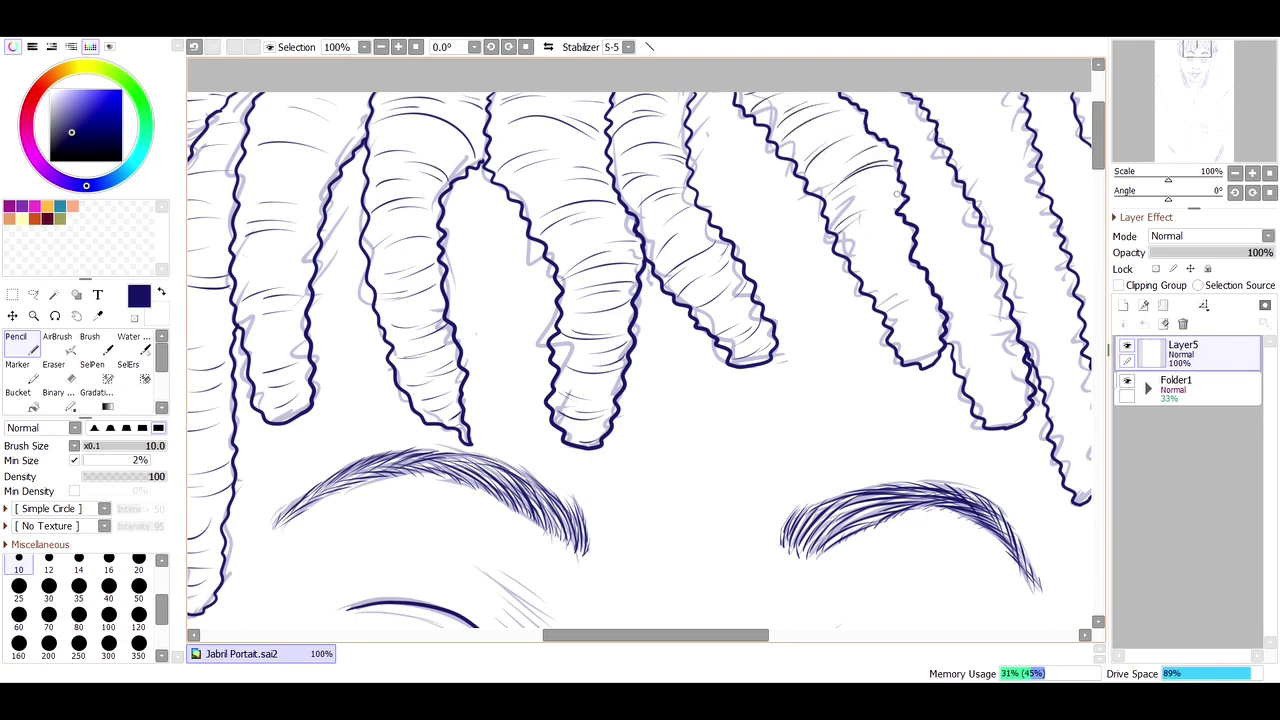
Step: Add curved texture lines across the dreadlocks hanging above the right eyebrow and down to the right temple
{"action": "left_click_drag", "start_coordinate": [656, 634], "coordinate": [714, 634]}
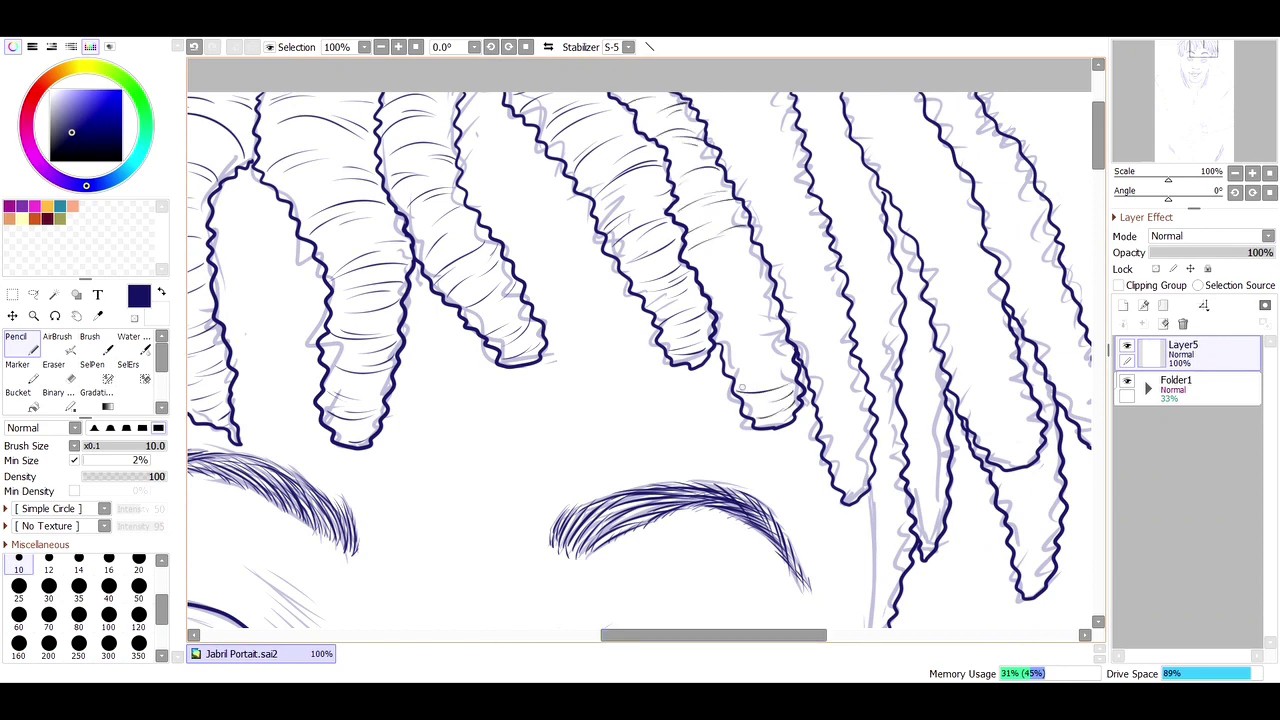
{"action": "left_click_drag", "start_coordinate": [740, 388], "coordinate": [784, 381]}
{"action": "left_click_drag", "start_coordinate": [754, 373], "coordinate": [791, 352]}
{"action": "left_click_drag", "start_coordinate": [727, 344], "coordinate": [770, 322]}
{"action": "mouse_move", "coordinate": [775, 105]}
{"action": "left_mouse_down"}
{"action": "mouse_move", "coordinate": [622, 133]}
{"action": "mouse_move", "coordinate": [566, 116]}
{"action": "left_mouse_up"}
{"action": "key", "text": "ctrl+z"}
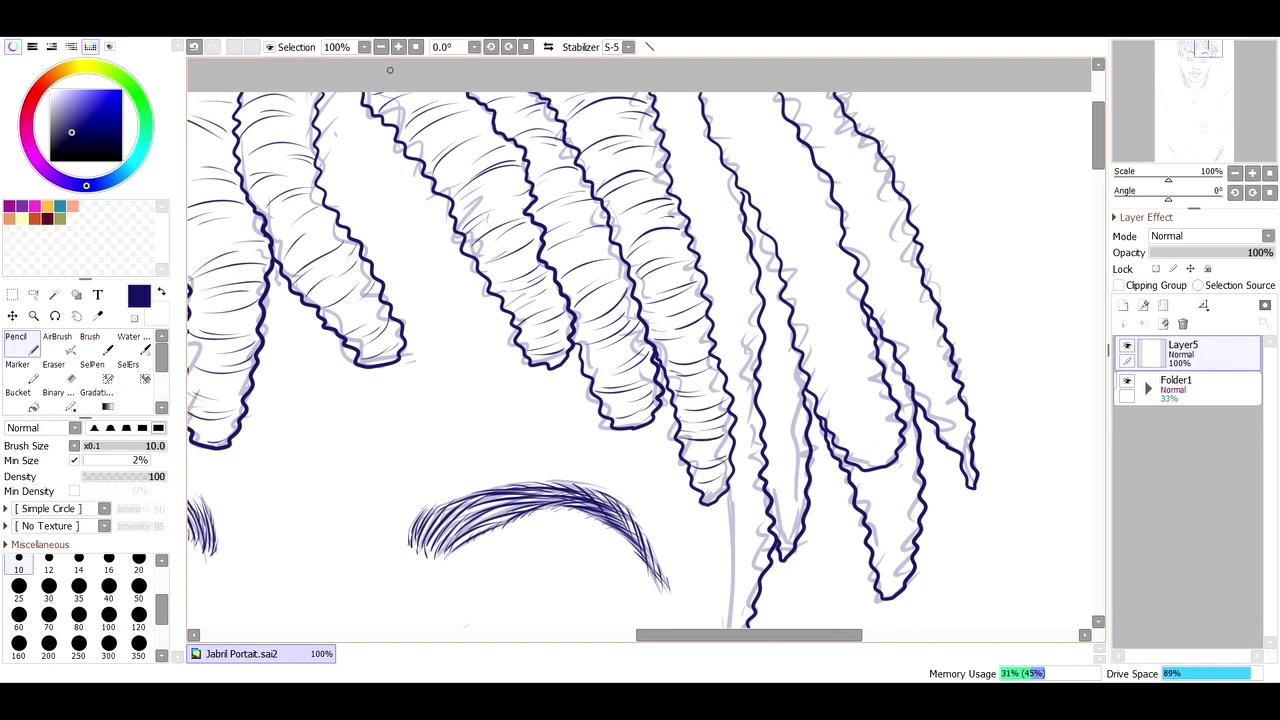
Step: Ink the left side of the face outline from the dreadlocks down to the chin at brush size 20
{"action": "scroll", "coordinate": [390, 70], "scroll_direction": "down", "scroll_amount": 2}
{"action": "scroll", "coordinate": [640, 300], "scroll_direction": "up", "scroll_amount": 1}
{"action": "key", "text": "bracketright"}
{"action": "key", "text": "bracketright"}
{"action": "key", "text": "bracketright"}
{"action": "key", "text": "bracketright"}
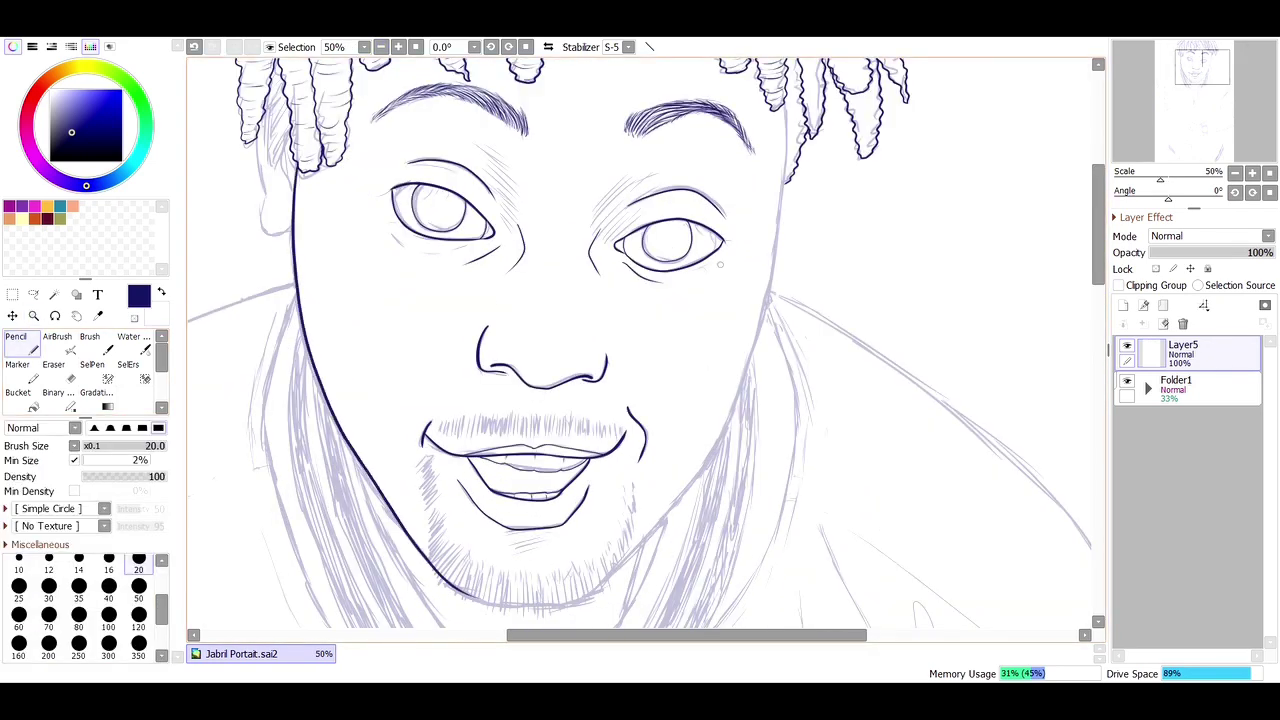
{"action": "left_click_drag", "start_coordinate": [752, 310], "coordinate": [752, 286]}
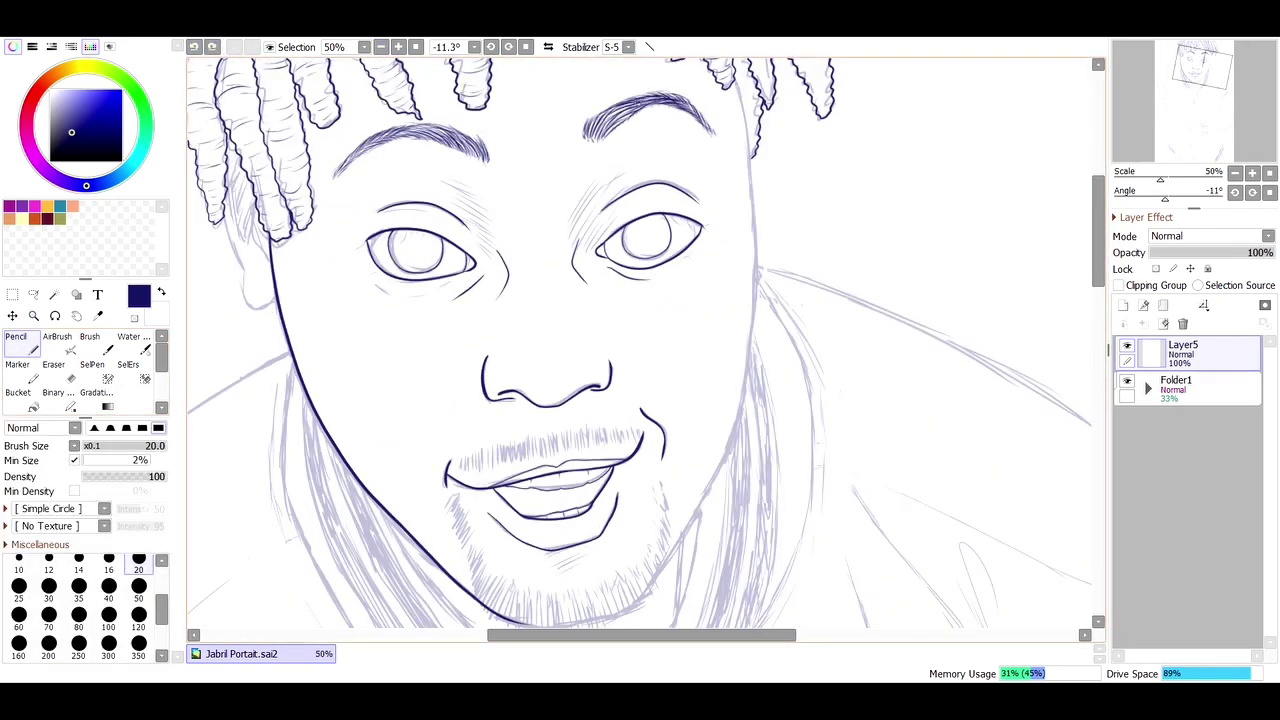
{"action": "scroll", "coordinate": [640, 340], "scroll_direction": "down", "scroll_amount": 1}
Step: Select the inked right eye and transform it so its outer corner tilts upward, checking the line art with the sketch folder hidden
{"action": "key", "text": "h"}
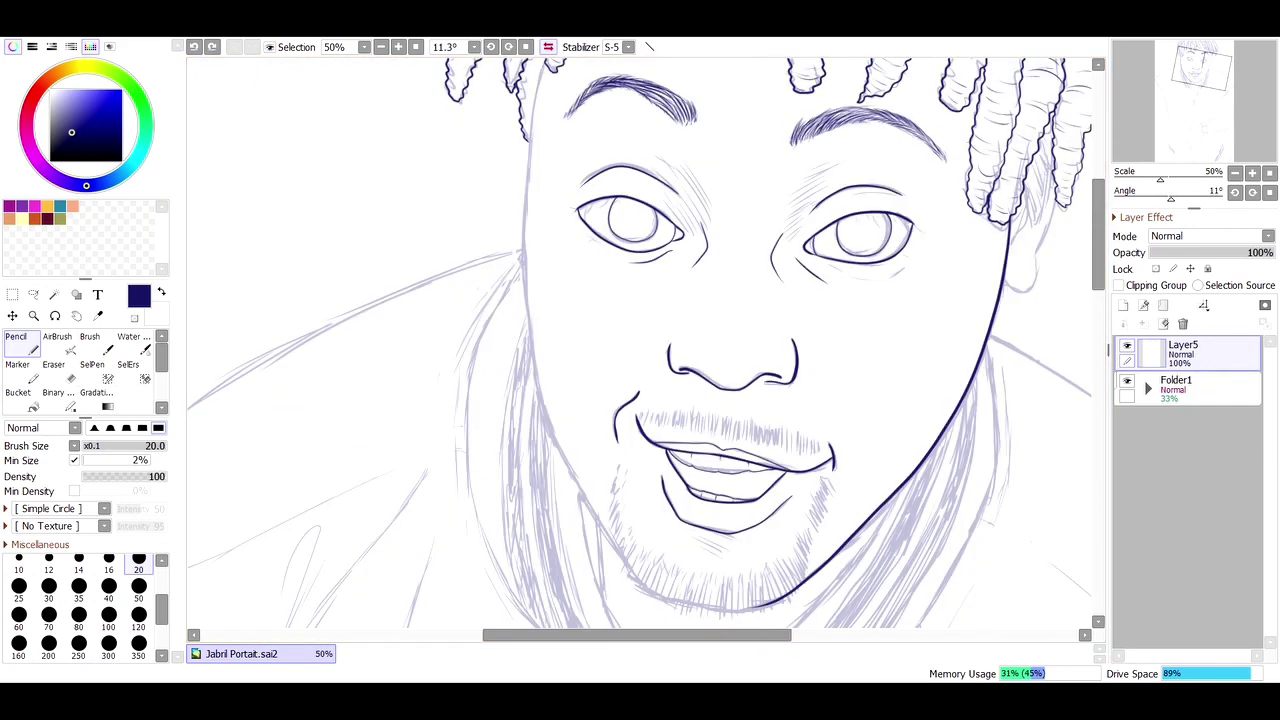
{"action": "key", "text": "h"}
{"action": "left_click", "coordinate": [92, 364]}
{"action": "left_click_drag", "start_coordinate": [600, 190], "coordinate": [690, 250]}
{"action": "key", "text": "h"}
{"action": "key", "text": "ctrl+t"}
{"action": "key", "text": "Return"}
{"action": "left_click", "coordinate": [1127, 381]}
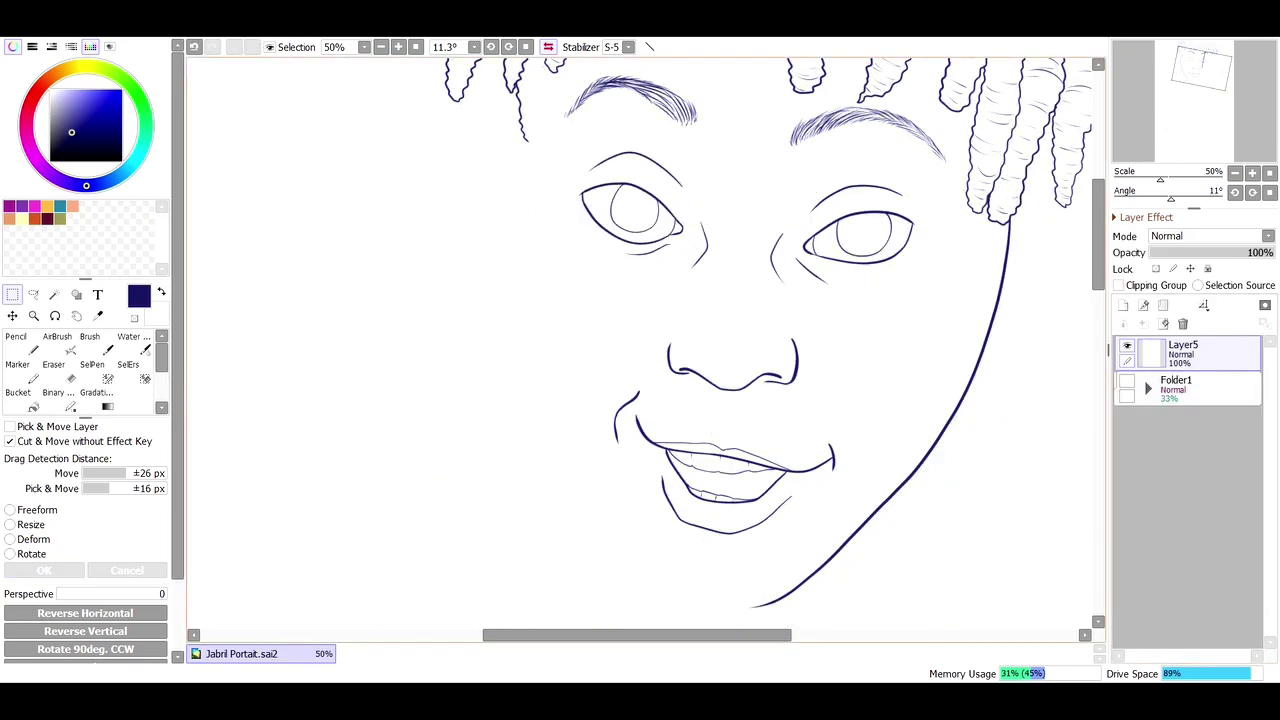
{"action": "key", "text": "h"}
{"action": "left_click", "coordinate": [1127, 381]}
{"action": "key", "text": "n"}
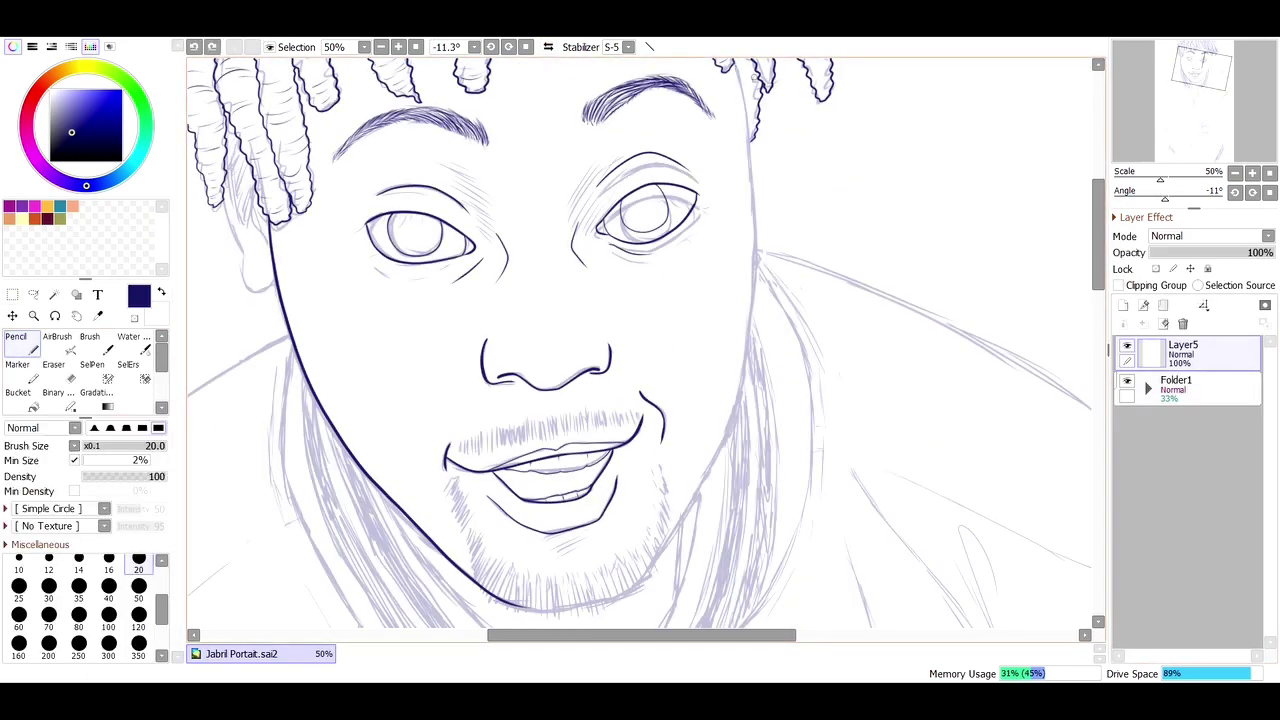
Step: Try to ink the right side of the face outline from the temple down to the jaw at brush size 20
{"action": "left_click_drag", "start_coordinate": [738, 62], "coordinate": [758, 358]}
{"action": "key", "text": "ctrl+z"}
{"action": "key", "text": "h"}
{"action": "key", "text": "End"}
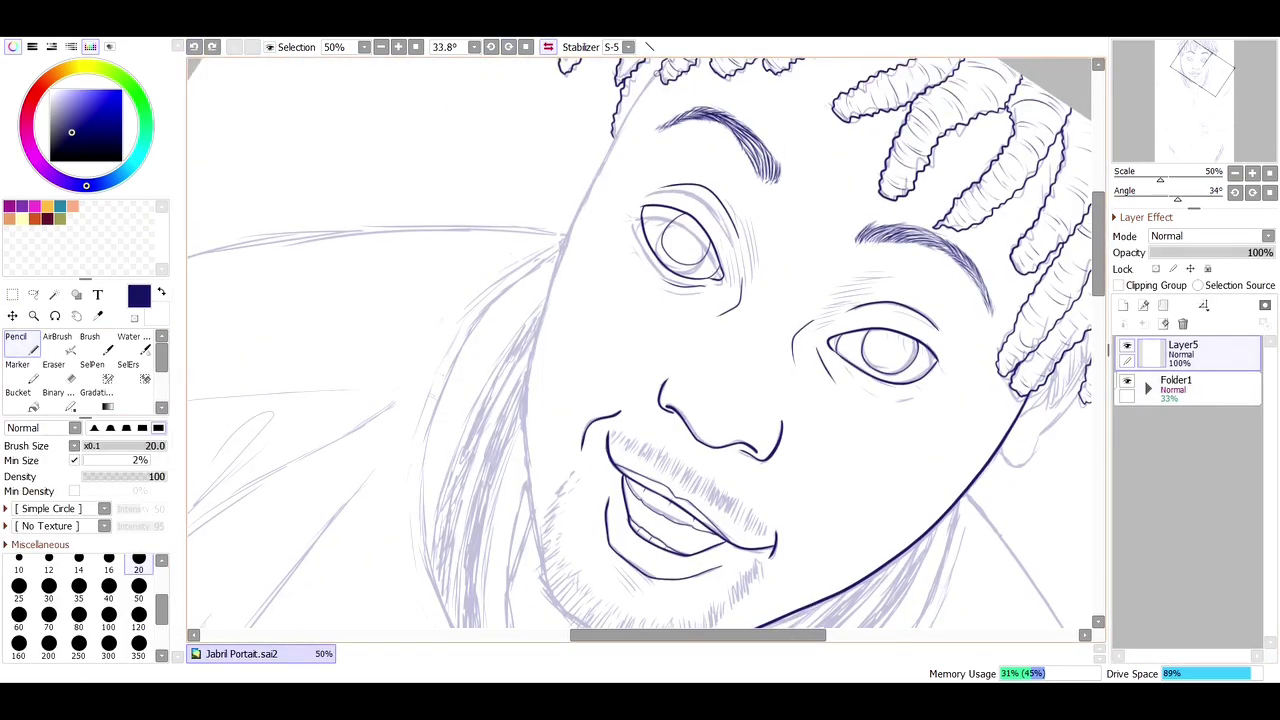
{"action": "mouse_move", "coordinate": [656, 74]}
{"action": "left_mouse_down"}
{"action": "mouse_move", "coordinate": [538, 338]}
{"action": "mouse_move", "coordinate": [516, 554]}
{"action": "mouse_move", "coordinate": [590, 188]}
{"action": "mouse_move", "coordinate": [534, 522]}
{"action": "mouse_move", "coordinate": [534, 360]}
{"action": "mouse_move", "coordinate": [518, 468]}
{"action": "mouse_move", "coordinate": [592, 180]}
{"action": "mouse_move", "coordinate": [516, 580]}
{"action": "mouse_move", "coordinate": [516, 432]}
{"action": "left_mouse_up"}
{"action": "key", "text": "ctrl+z"}
{"action": "key", "text": "ctrl+z"}
{"action": "key", "text": "ctrl+z"}
{"action": "key", "text": "ctrl+z"}
{"action": "key", "text": "ctrl+z"}
{"action": "key", "text": "ctrl+z"}
{"action": "key", "text": "ctrl+z"}
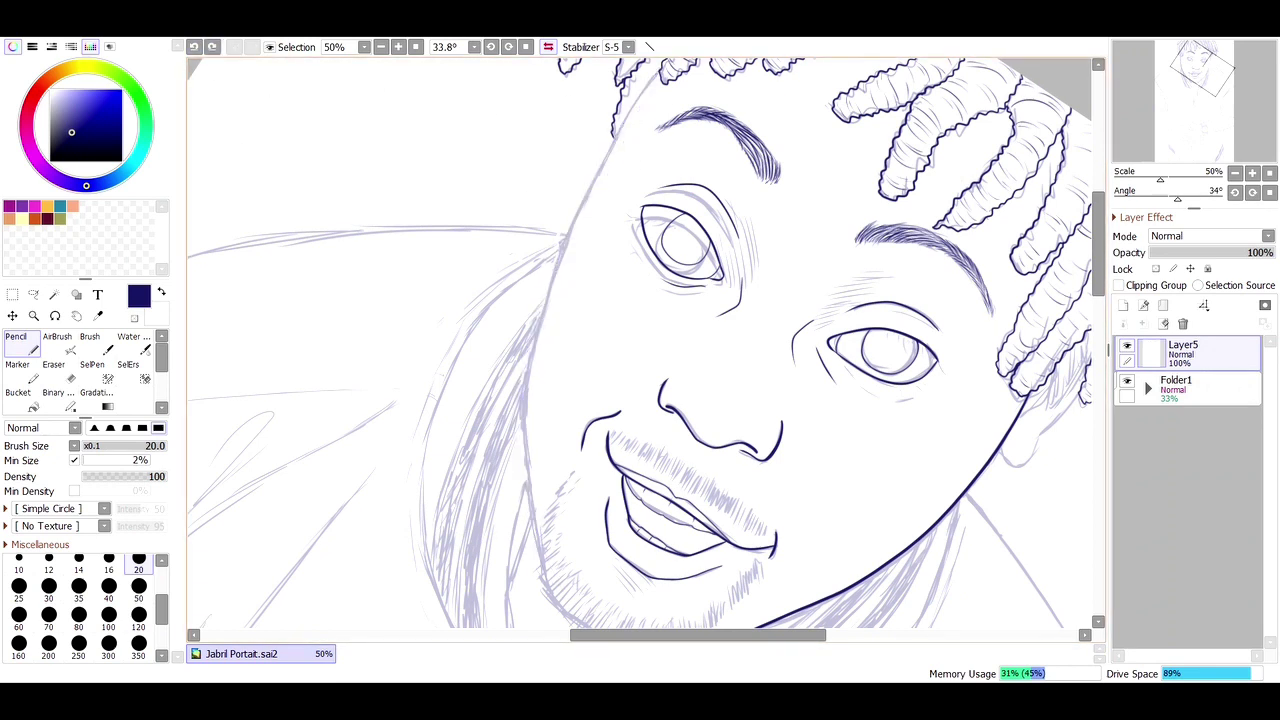
{"action": "mouse_move", "coordinate": [660, 70]}
{"action": "left_mouse_down"}
{"action": "mouse_move", "coordinate": [524, 490]}
{"action": "mouse_move", "coordinate": [536, 354]}
{"action": "left_mouse_up"}
{"action": "key", "text": "ctrl+z"}
{"action": "key", "text": "ctrl+z"}
Step: Ink the right side of the chin and jaw, then select the line and deform it to fit the sketch
{"action": "key", "text": "h"}
{"action": "left_click_drag", "start_coordinate": [640, 450], "coordinate": [620, 260]}
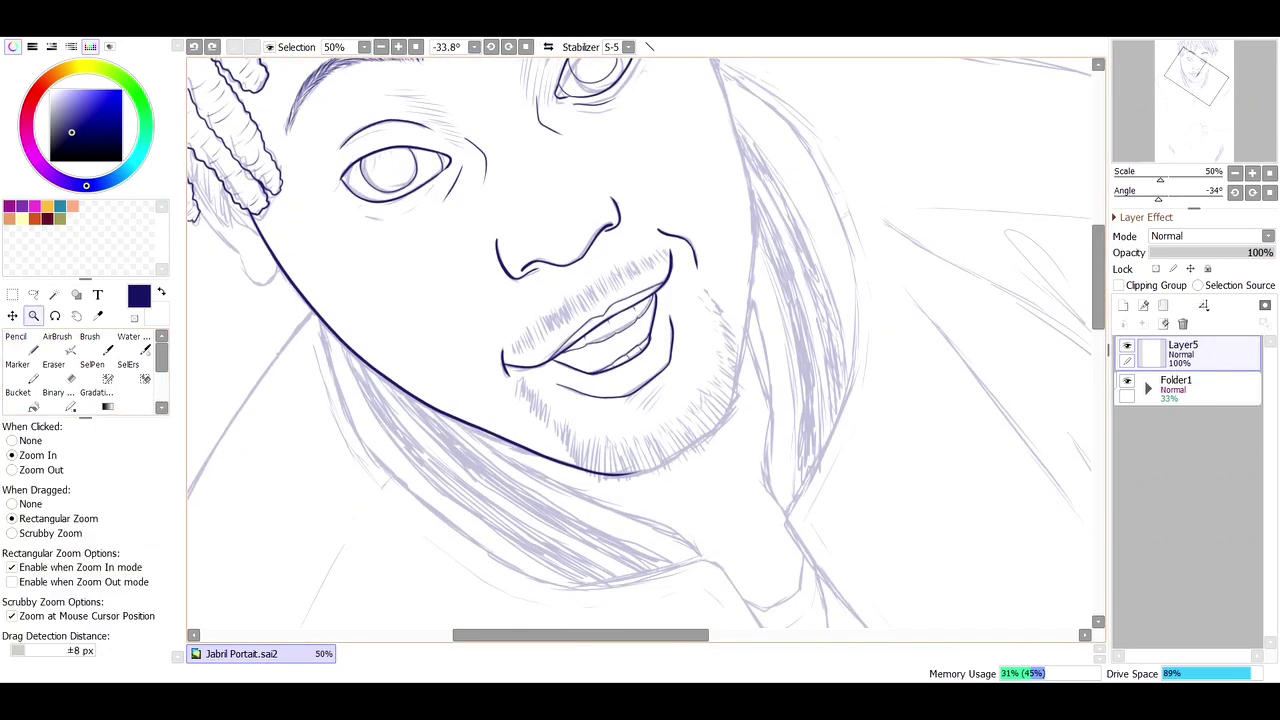
{"action": "left_click", "coordinate": [680, 390], "text": "ctrl"}
{"action": "left_click", "coordinate": [92, 364]}
{"action": "left_click_drag", "start_coordinate": [795, 175], "coordinate": [650, 545]}
{"action": "mouse_move", "coordinate": [490, 585]}
{"action": "left_mouse_down"}
{"action": "mouse_move", "coordinate": [537, 583]}
{"action": "mouse_move", "coordinate": [640, 520]}
{"action": "left_mouse_up"}
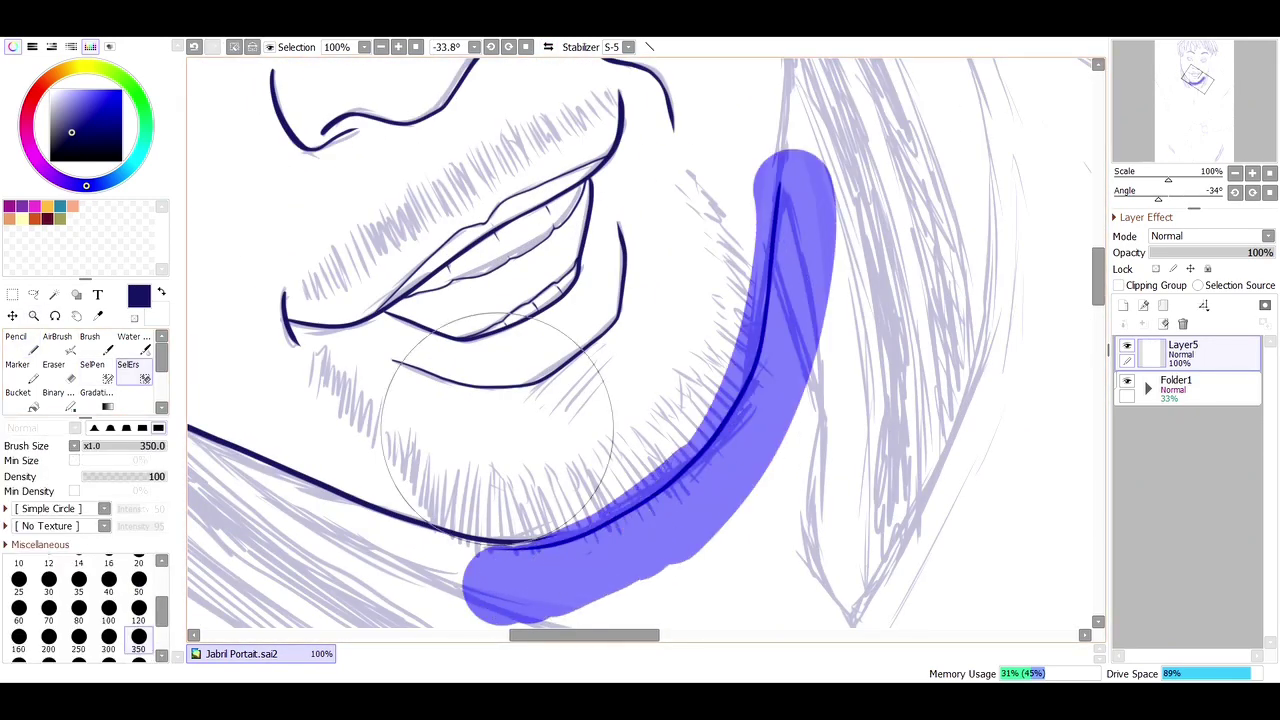
{"action": "key", "text": "ctrl+t"}
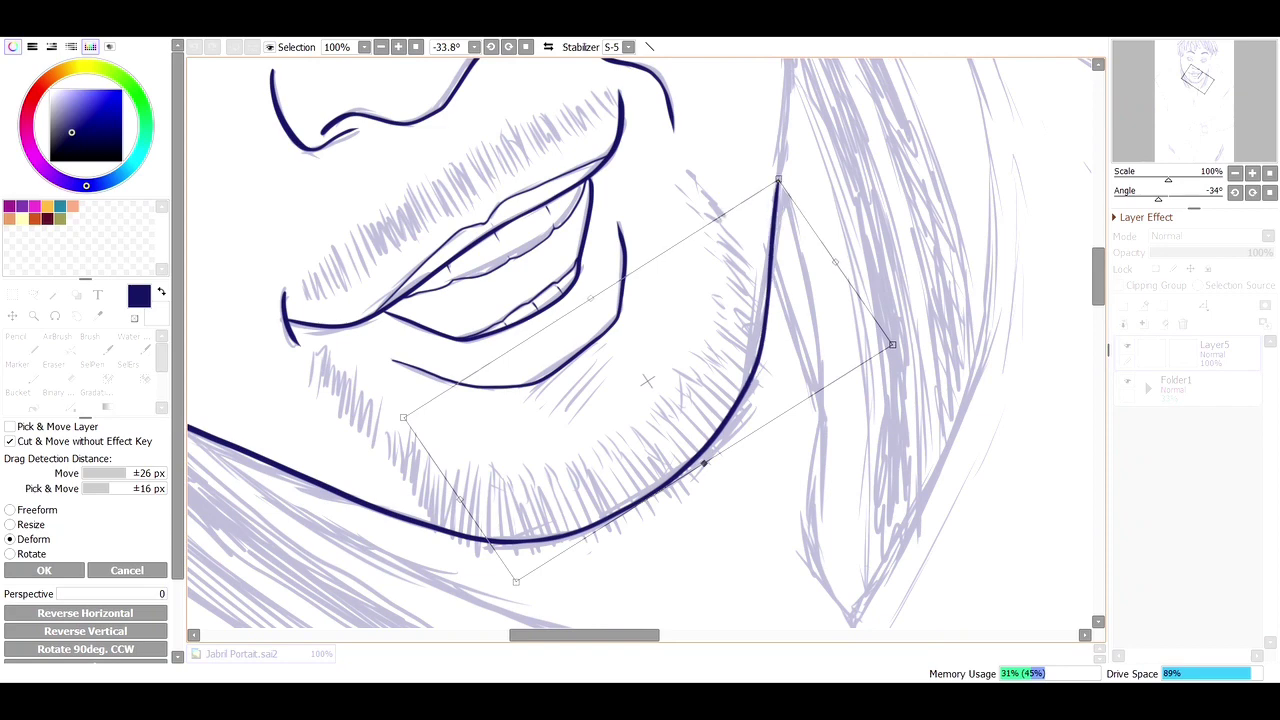
{"action": "key", "text": "Return"}
Step: Ink the right cheek and temple outline at brush size 20, connecting the jaw line up to the dreadlocks
{"action": "key", "text": "minus"}
{"action": "key", "text": "n"}
{"action": "scroll", "coordinate": [646, 342], "scroll_direction": "up", "scroll_amount": 2}
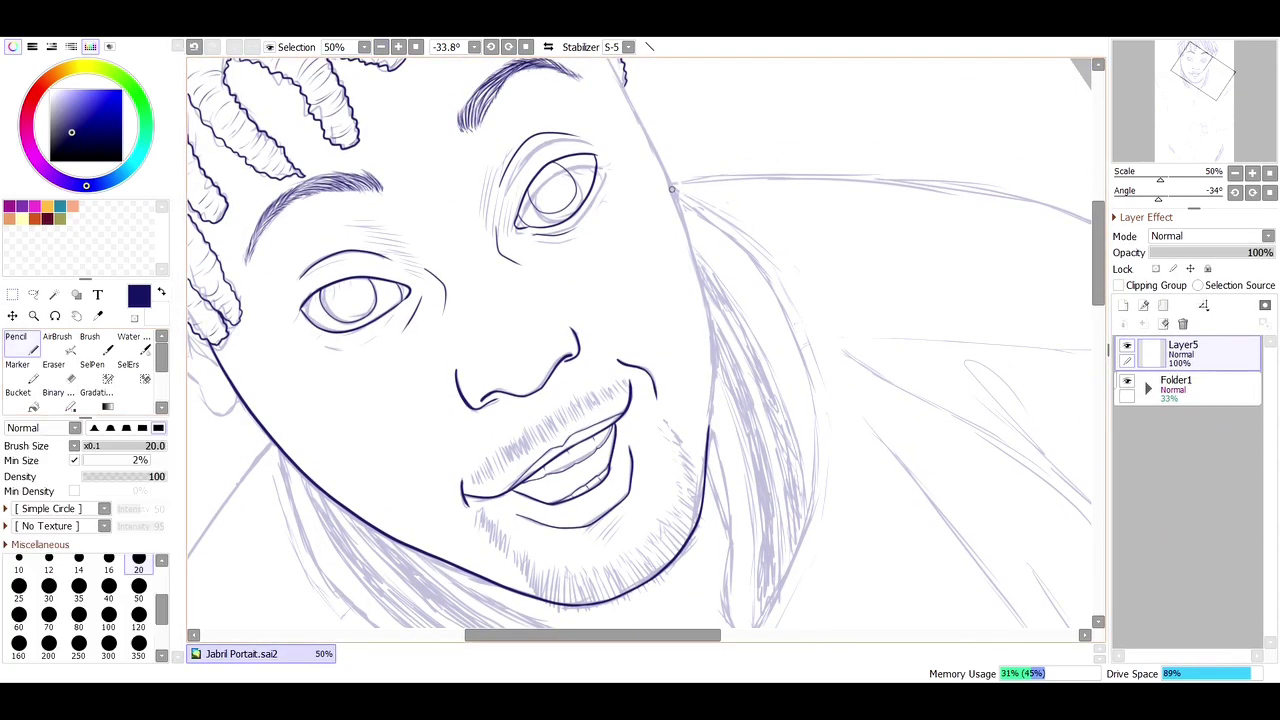
{"action": "left_click_drag", "start_coordinate": [650, 188], "coordinate": [707, 455]}
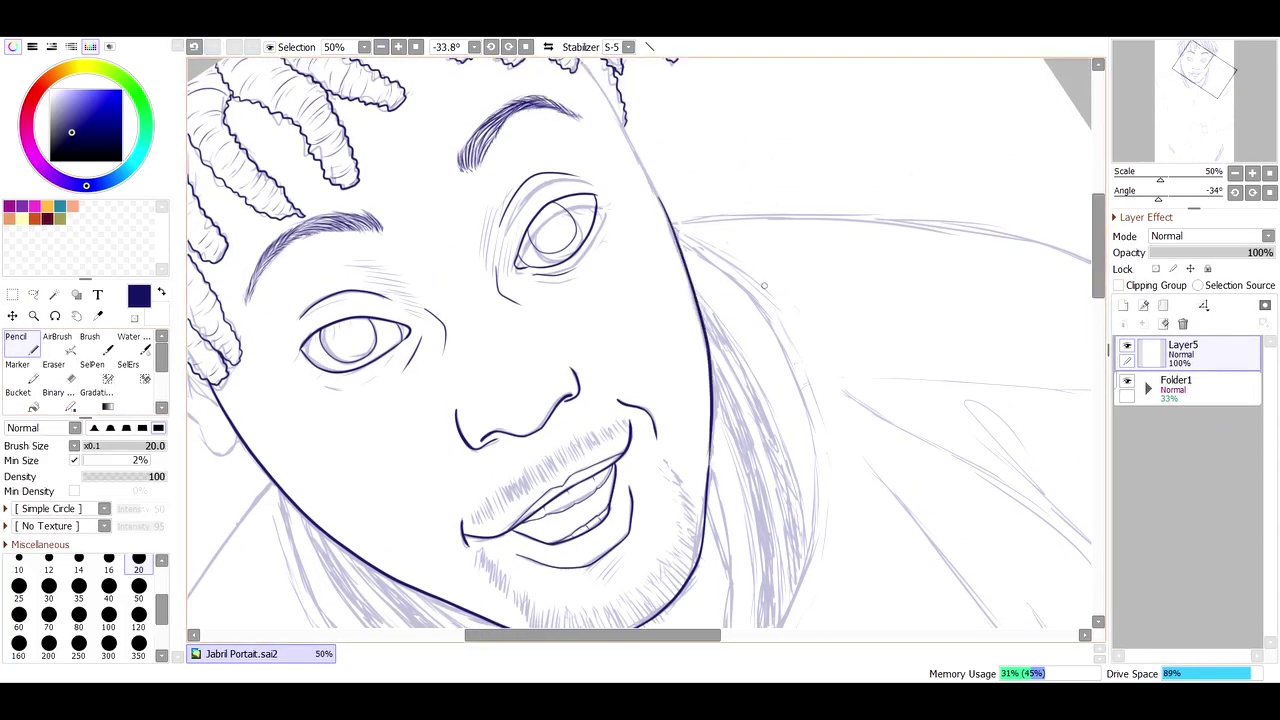
{"action": "scroll", "coordinate": [646, 342], "scroll_direction": "up", "scroll_amount": 2}
{"action": "key", "text": "minus"}
{"action": "key", "text": "minus"}
{"action": "key", "text": "Home"}
{"action": "key", "text": "plus"}
{"action": "key", "text": "plus"}
{"action": "key", "text": "plus"}
{"action": "key", "text": "plus"}
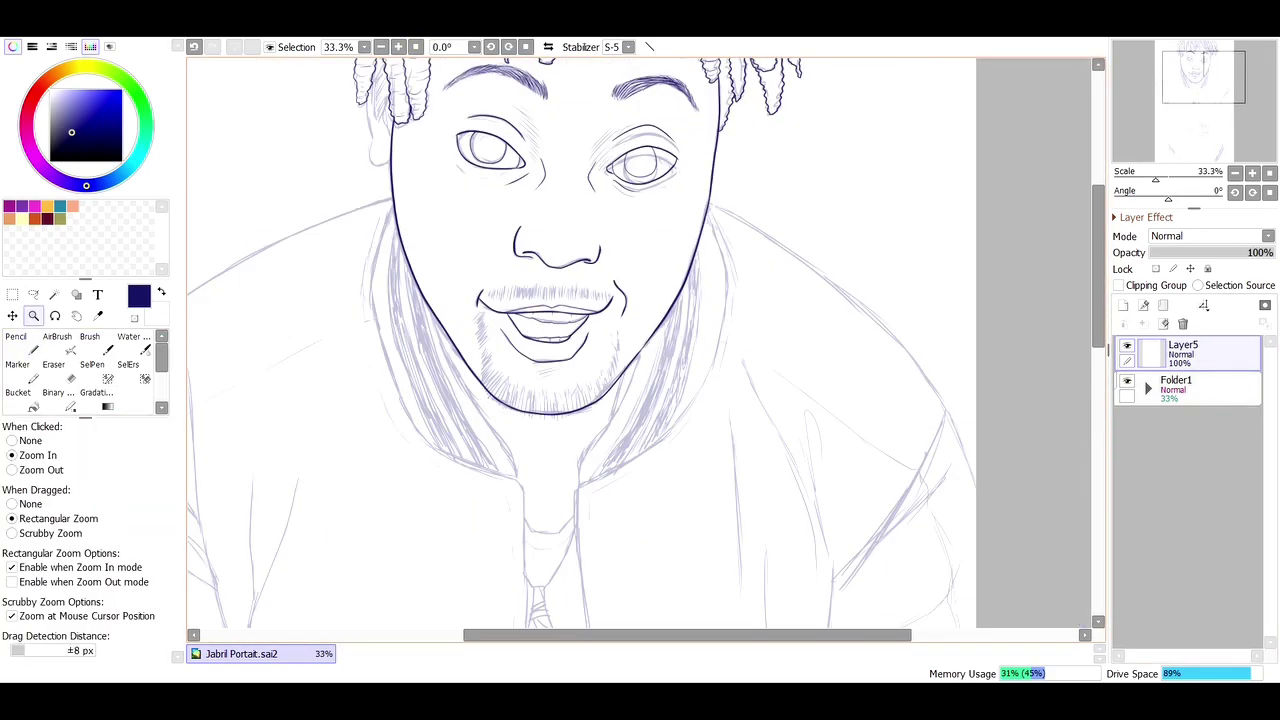
Step: Ink the left ear's outline and inner fold below the dreadlocks at brush size 10
{"action": "key", "text": "minus"}
{"action": "key", "text": "minus"}
{"action": "key", "text": "minus"}
{"action": "key", "text": "bracketleft"}
{"action": "key", "text": "bracketleft"}
{"action": "key", "text": "bracketleft"}
{"action": "key", "text": "bracketleft"}
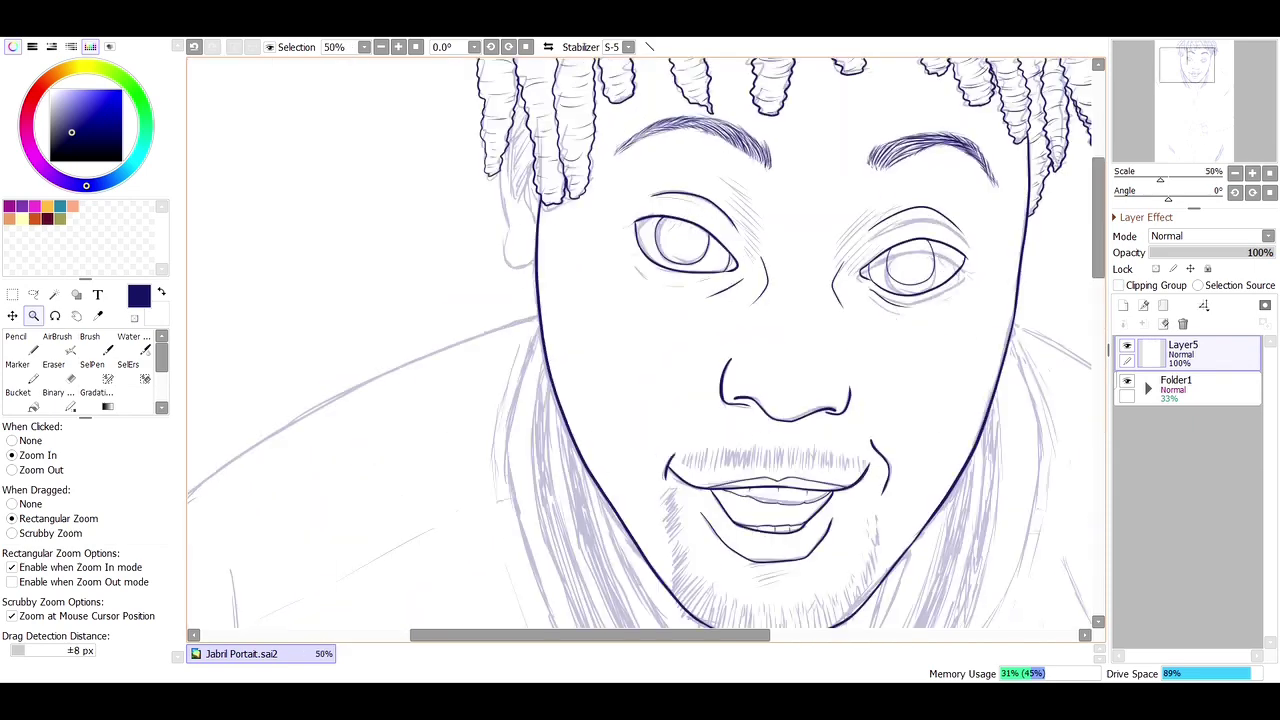
{"action": "mouse_move", "coordinate": [470, 168]}
{"action": "left_mouse_down"}
{"action": "mouse_move", "coordinate": [470, 234]}
{"action": "mouse_move", "coordinate": [518, 305]}
{"action": "left_mouse_up"}
{"action": "mouse_move", "coordinate": [479, 118]}
{"action": "left_mouse_down"}
{"action": "mouse_move", "coordinate": [480, 182]}
{"action": "mouse_move", "coordinate": [516, 250]}
{"action": "left_mouse_up"}
{"action": "scroll", "coordinate": [640, 340], "scroll_direction": "down", "scroll_amount": 3}
{"action": "scroll", "coordinate": [640, 340], "scroll_direction": "down", "scroll_amount": 2}
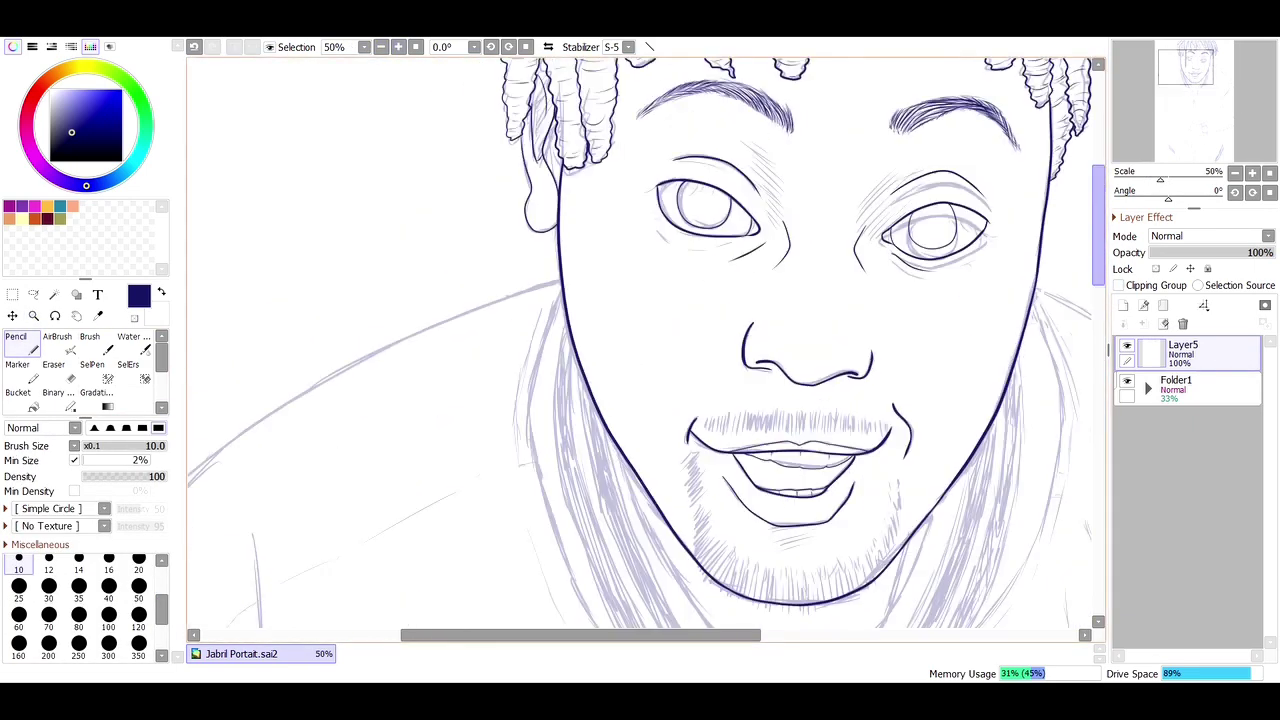
Step: Thicken the left ear's outer contour and lobe at brush size 20
{"action": "scroll", "coordinate": [640, 340], "scroll_direction": "up", "scroll_amount": 1}
{"action": "left_click_drag", "start_coordinate": [530, 130], "coordinate": [760, 275]}
{"action": "key", "text": "n"}
{"action": "mouse_move", "coordinate": [462, 195]}
{"action": "left_mouse_down"}
{"action": "mouse_move", "coordinate": [470, 425]}
{"action": "mouse_move", "coordinate": [566, 448]}
{"action": "left_mouse_up"}
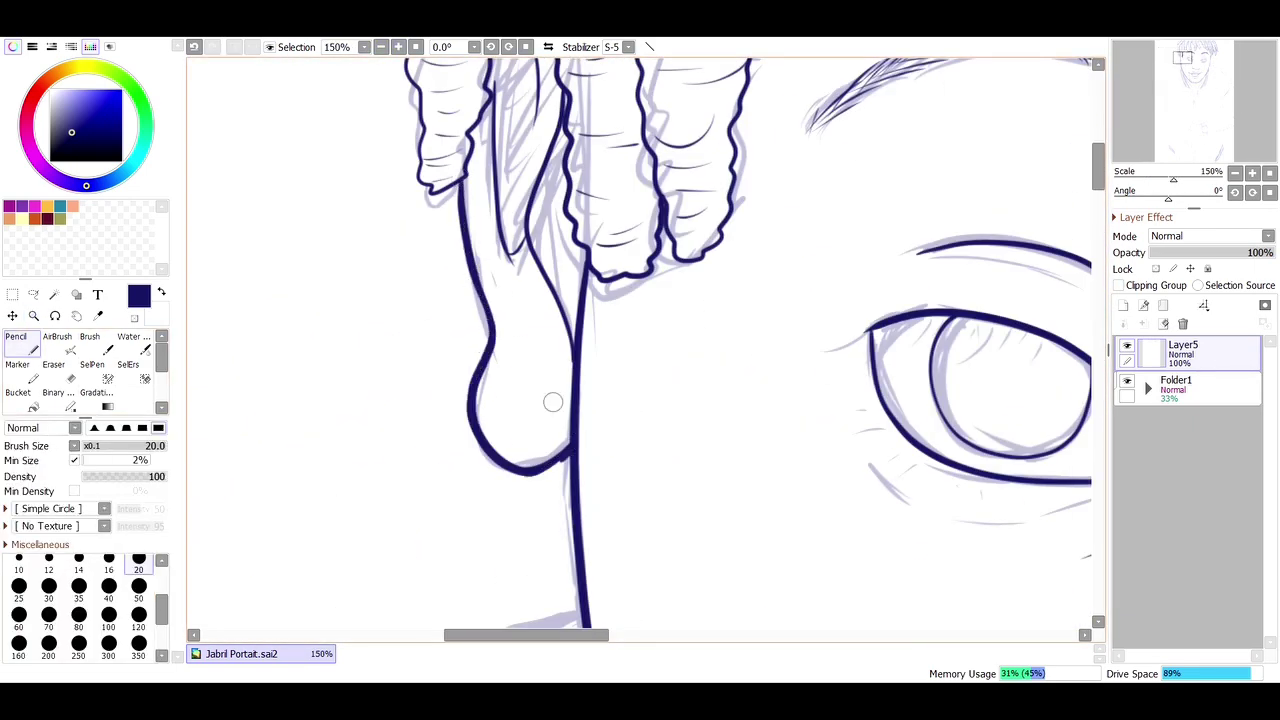
Step: Ink the left shoulder line from the neck to the canvas edge at brush size 20, redrawing the stroke to refine its curve
{"action": "scroll", "coordinate": [575, 436], "scroll_direction": "down", "scroll_amount": 8}
{"action": "scroll", "coordinate": [640, 300], "scroll_direction": "up", "scroll_amount": 3}
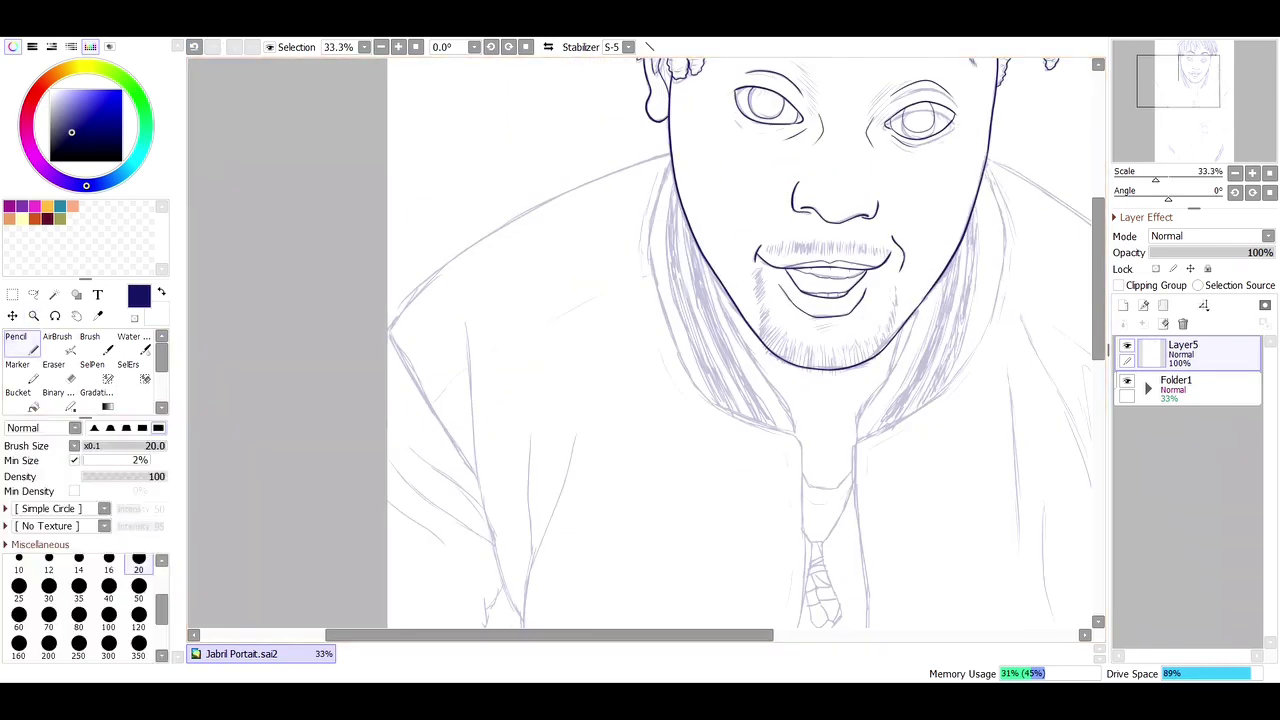
{"action": "left_click_drag", "start_coordinate": [668, 156], "coordinate": [388, 322]}
{"action": "key", "text": "ctrl+z"}
{"action": "key", "text": "ctrl+y"}
{"action": "key", "text": "ctrl+z"}
{"action": "key", "text": "ctrl+y"}
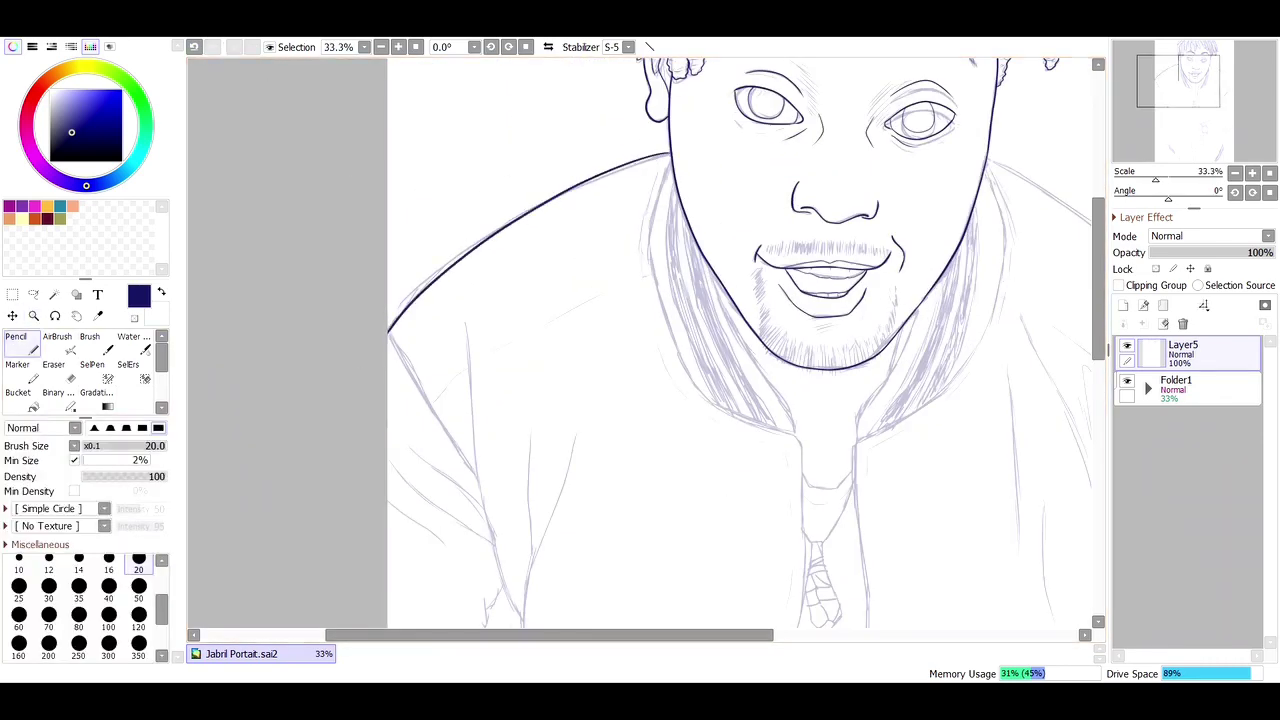
{"action": "key", "text": "ctrl+z"}
{"action": "key", "text": "ctrl+y"}
{"action": "key", "text": "ctrl+z"}
{"action": "key", "text": "ctrl+y"}
{"action": "key", "text": "ctrl+z"}
{"action": "key", "text": "ctrl+y"}
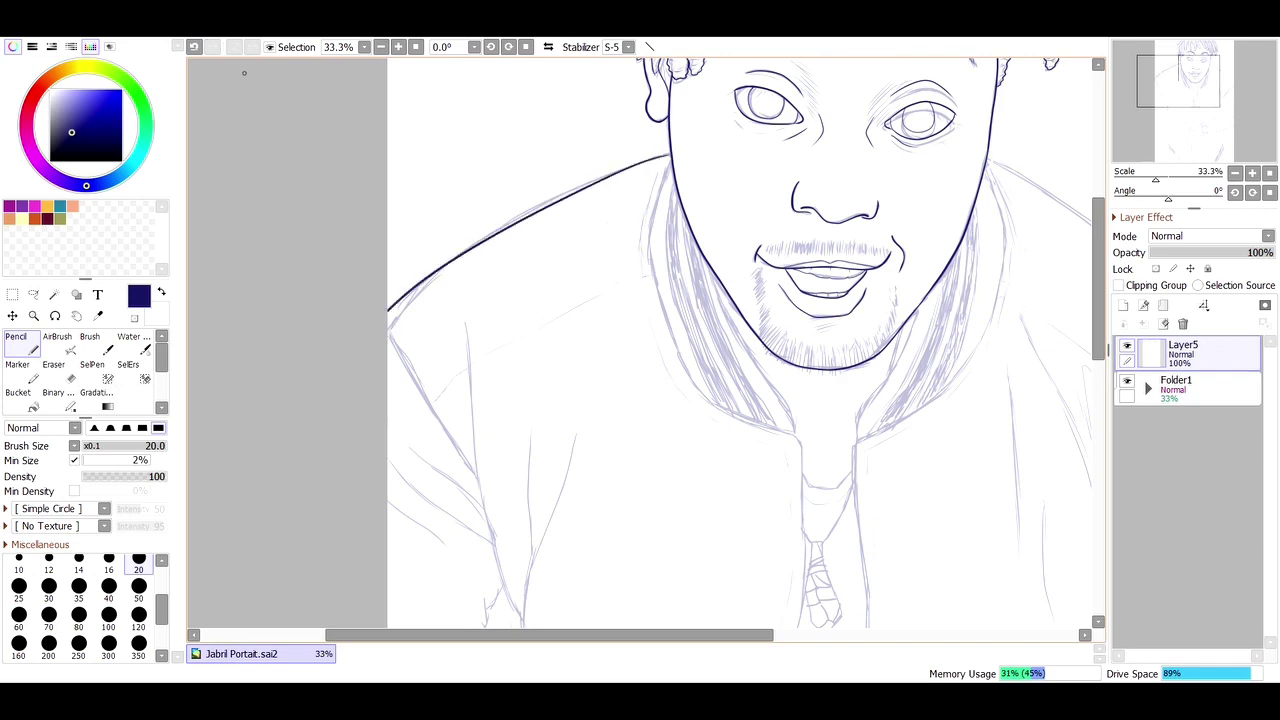
{"action": "key", "text": "ctrl+z"}
{"action": "key", "text": "ctrl+y"}
{"action": "key", "text": "ctrl+z"}
{"action": "key", "text": "ctrl+y"}
{"action": "key", "text": "ctrl+z"}
{"action": "key", "text": "ctrl+y"}
{"action": "key", "text": "ctrl+z"}
{"action": "key", "text": "ctrl+y"}
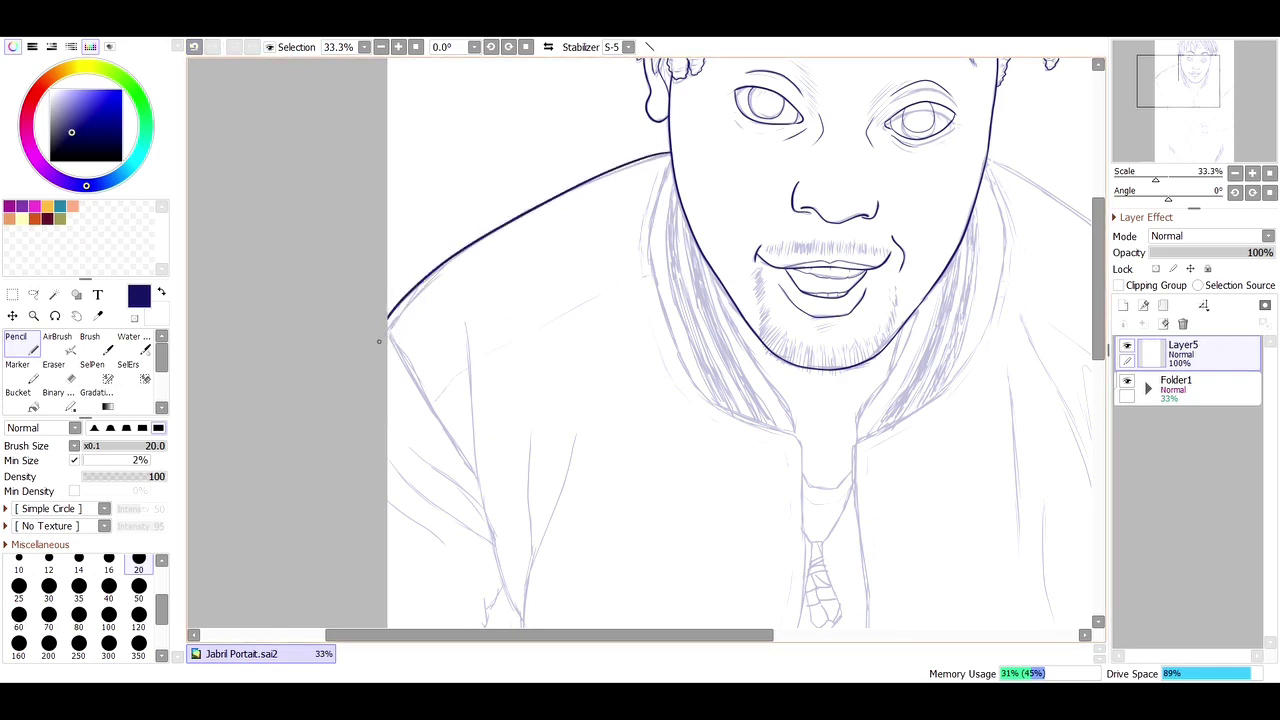
{"action": "key", "text": "ctrl+z"}
Step: Try to ink the right shoulder line from the neck toward the upper arm at brush size 20
{"action": "scroll", "coordinate": [581, 153], "scroll_direction": "right", "scroll_amount": 5}
{"action": "key", "text": "ctrl+y"}
{"action": "key", "text": "ctrl+z"}
{"action": "key", "text": "ctrl+y"}
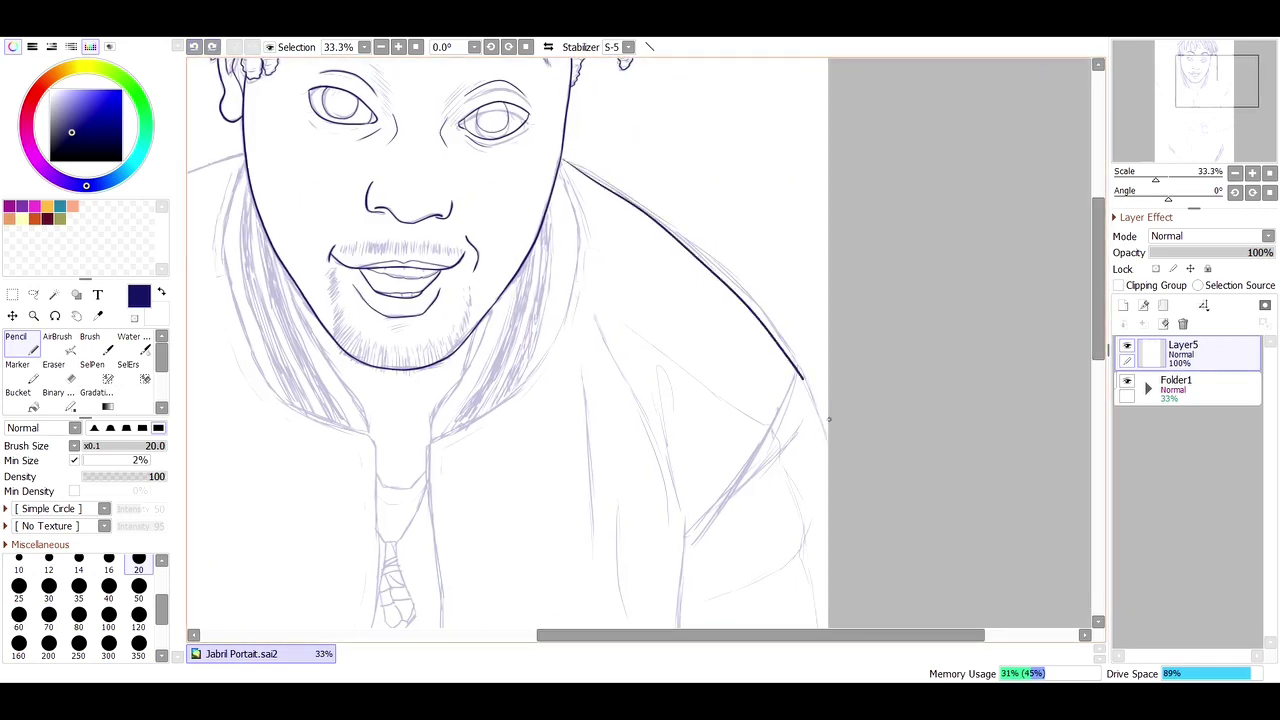
{"action": "key", "text": "ctrl+z"}
Step: Discard the right shoulder stroke and ink the right collar's outer edge from the jaw to the jacket opening at brush size 20
{"action": "key", "text": "ctrl+y"}
{"action": "key", "text": "ctrl+z"}
{"action": "key", "text": "ctrl+y"}
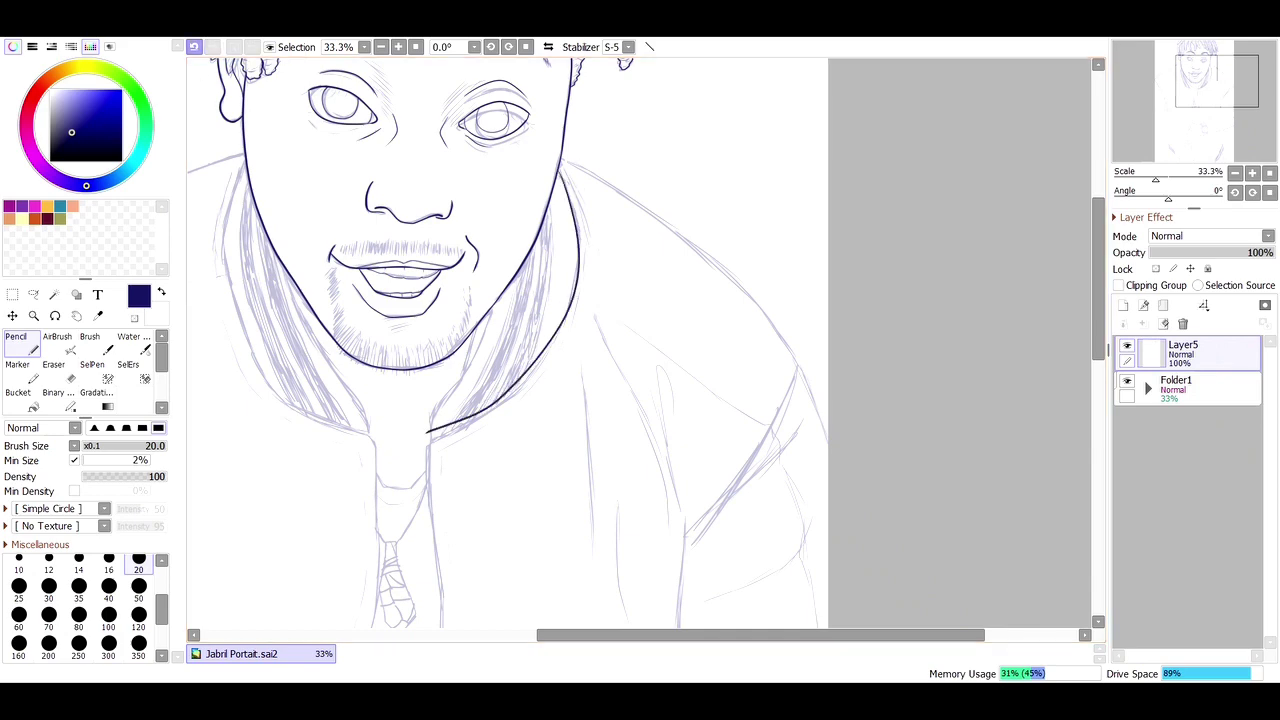
{"action": "key", "text": "ctrl+z"}
{"action": "key", "text": "ctrl+y"}
{"action": "key", "text": "ctrl+z"}
{"action": "key", "text": "ctrl+plus"}
{"action": "key", "text": "ctrl+y"}
{"action": "key", "text": "ctrl+z"}
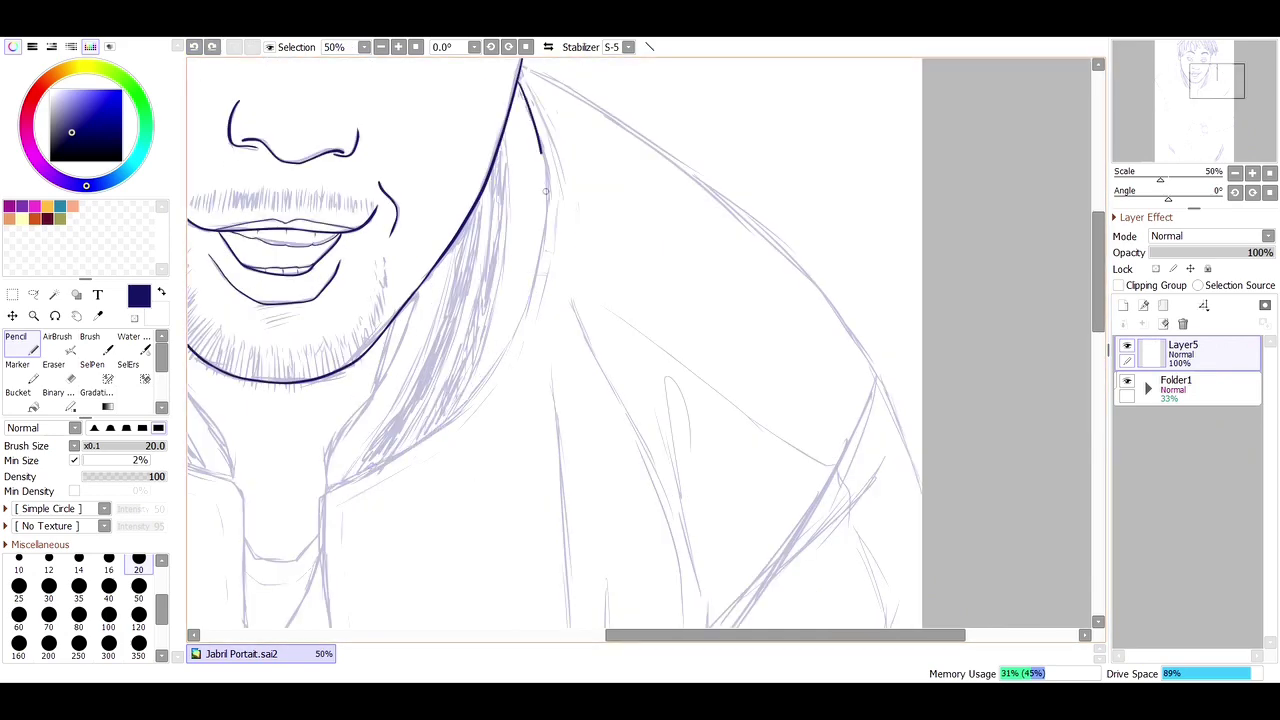
{"action": "key", "text": "ctrl+y"}
Step: Ink both edges of the jacket opening down to the hands and the jacket's right side line down to the forearm
{"action": "scroll", "coordinate": [321, 97], "scroll_direction": "down", "scroll_amount": 5}
{"action": "left_click_drag", "start_coordinate": [321, 97], "coordinate": [377, 614]}
{"action": "mouse_move", "coordinate": [494, 308]}
{"action": "left_mouse_down"}
{"action": "mouse_move", "coordinate": [620, 340]}
{"action": "mouse_move", "coordinate": [690, 380]}
{"action": "left_mouse_up"}
{"action": "scroll", "coordinate": [413, 70], "scroll_direction": "up", "scroll_amount": 1}
{"action": "left_click_drag", "start_coordinate": [441, 64], "coordinate": [424, 626]}
{"action": "scroll", "coordinate": [424, 626], "scroll_direction": "down", "scroll_amount": 1}
{"action": "left_click_drag", "start_coordinate": [905, 160], "coordinate": [900, 470]}
{"action": "key", "text": "ctrl+z"}
{"action": "scroll", "coordinate": [900, 470], "scroll_direction": "down", "scroll_amount": 2}
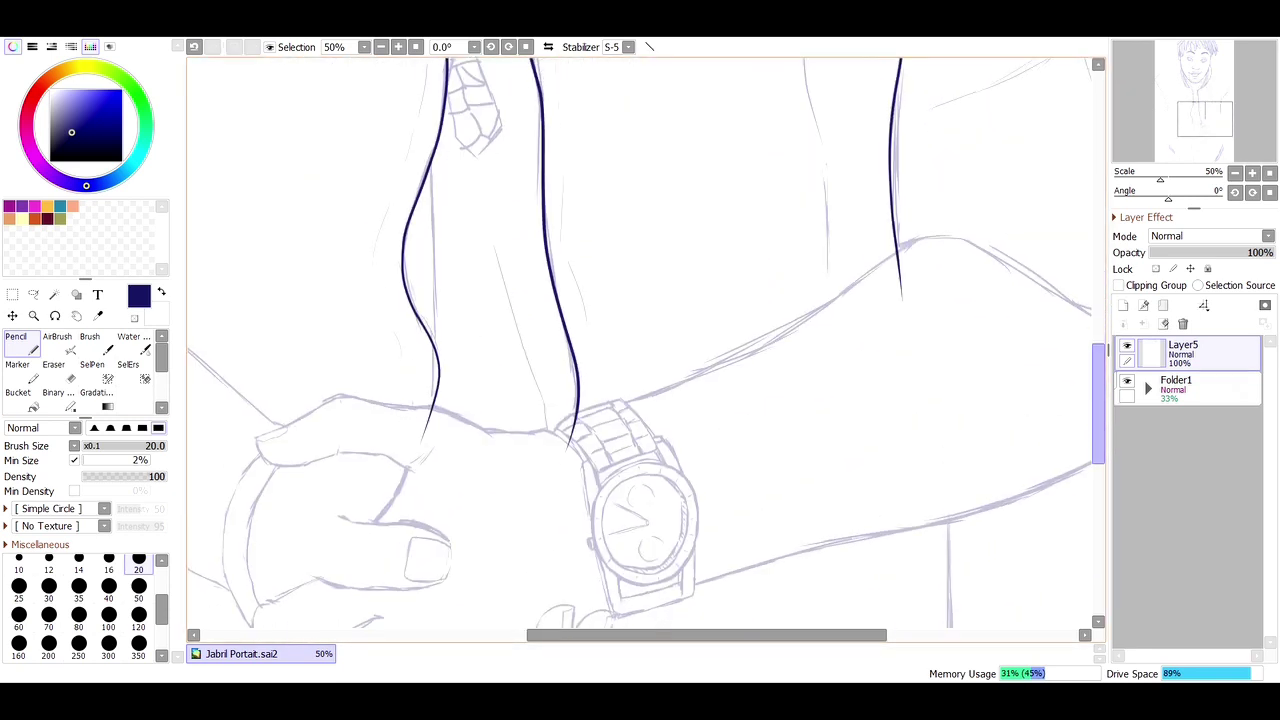
Step: Add a new layer and ink the right forearm's upper edge from the watch over the elbow, redrawing the stroke until it fits
{"action": "left_click", "coordinate": [1123, 305]}
{"action": "left_click_drag", "start_coordinate": [625, 397], "coordinate": [952, 230]}
{"action": "key", "text": "ctrl+z"}
{"action": "left_click_drag", "start_coordinate": [686, 378], "coordinate": [990, 222]}
{"action": "key", "text": "ctrl+z"}
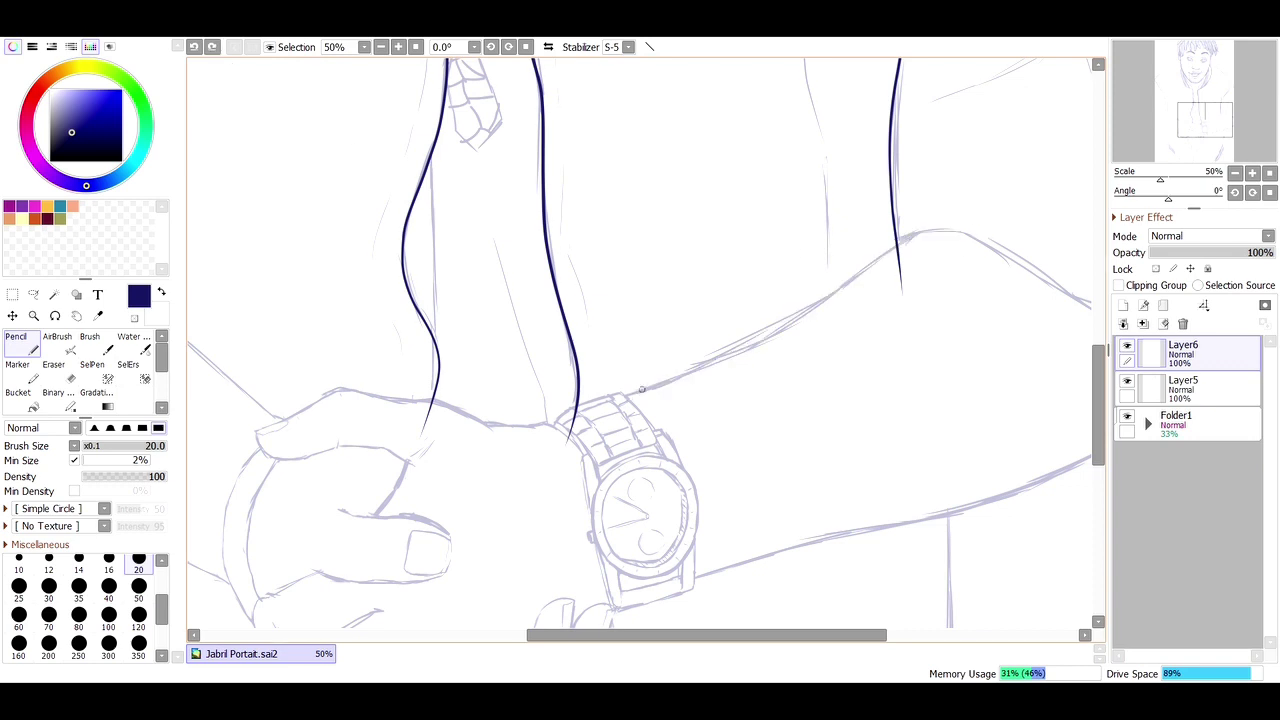
{"action": "left_click_drag", "start_coordinate": [625, 397], "coordinate": [990, 235]}
Step: On Layer5, trim the jacket side line at the right forearm and ink the forearm's lower edge from the watch to the canvas edge
{"action": "left_click", "coordinate": [1183, 385]}
{"action": "key", "text": "e"}
{"action": "key", "text": "n"}
{"action": "scroll", "coordinate": [534, 516], "scroll_direction": "right", "scroll_amount": 3}
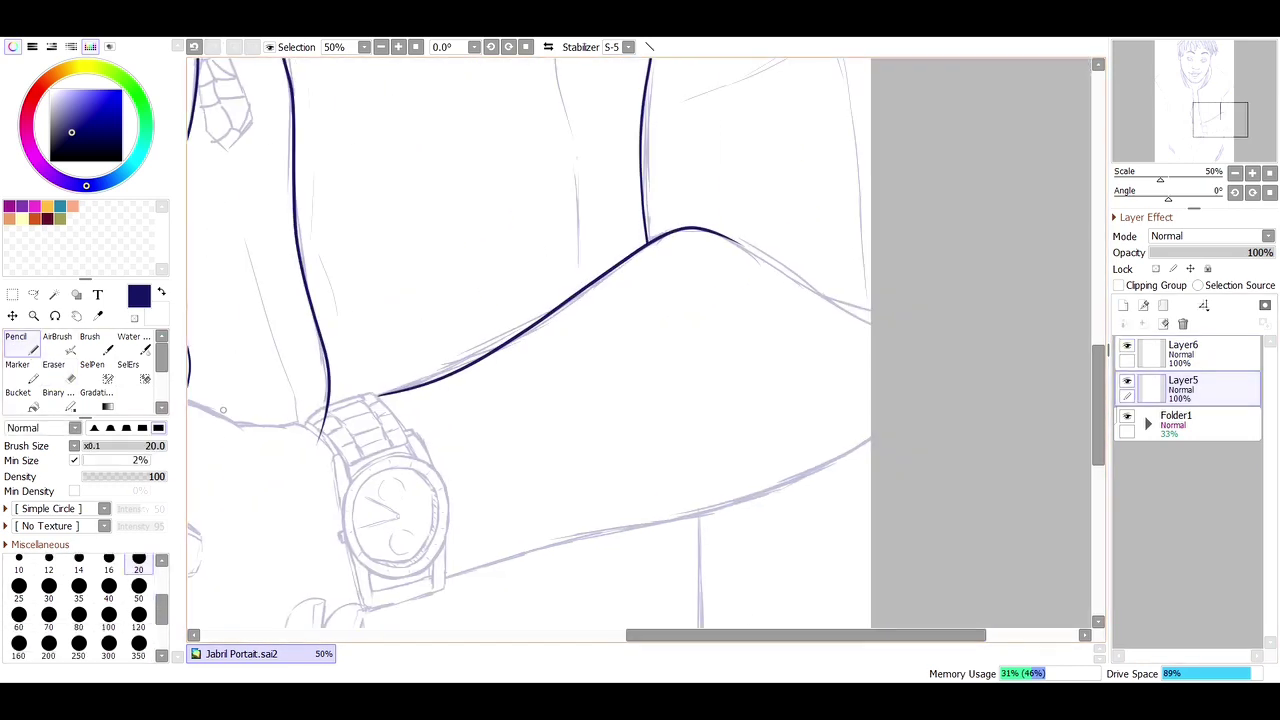
{"action": "scroll", "coordinate": [193, 100], "scroll_direction": "down", "scroll_amount": 2}
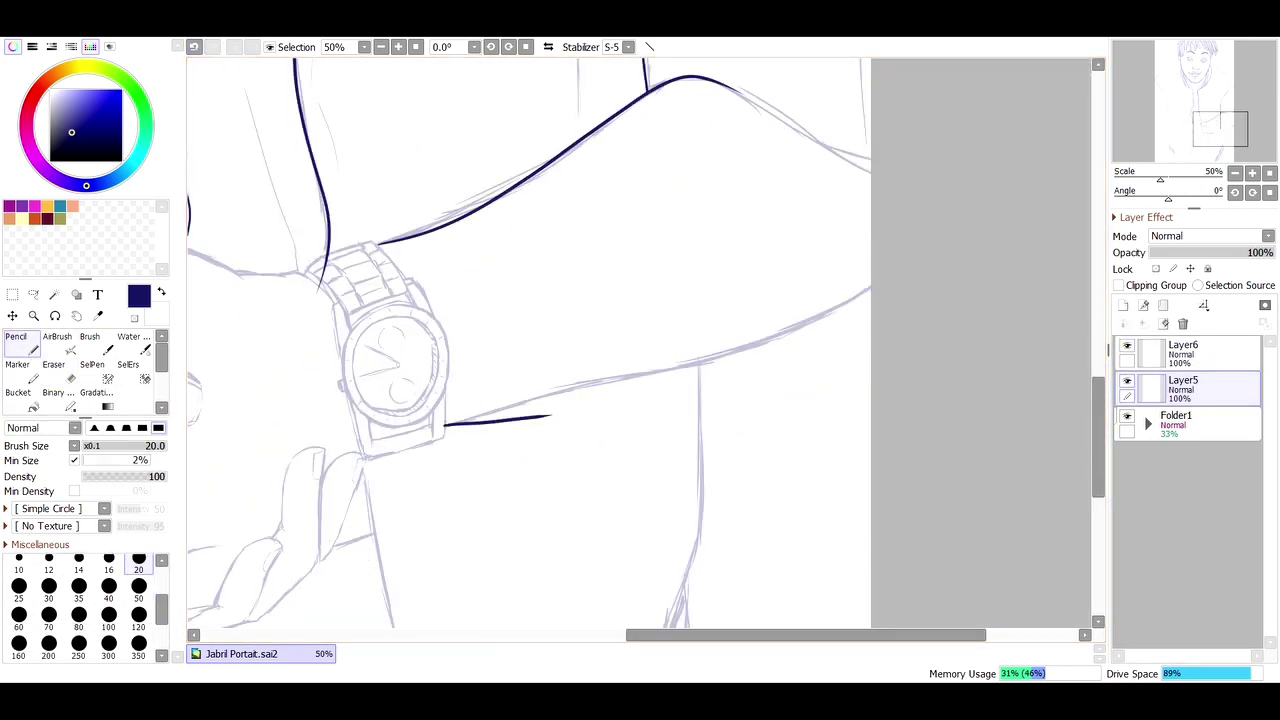
{"action": "left_click_drag", "start_coordinate": [445, 425], "coordinate": [875, 296]}
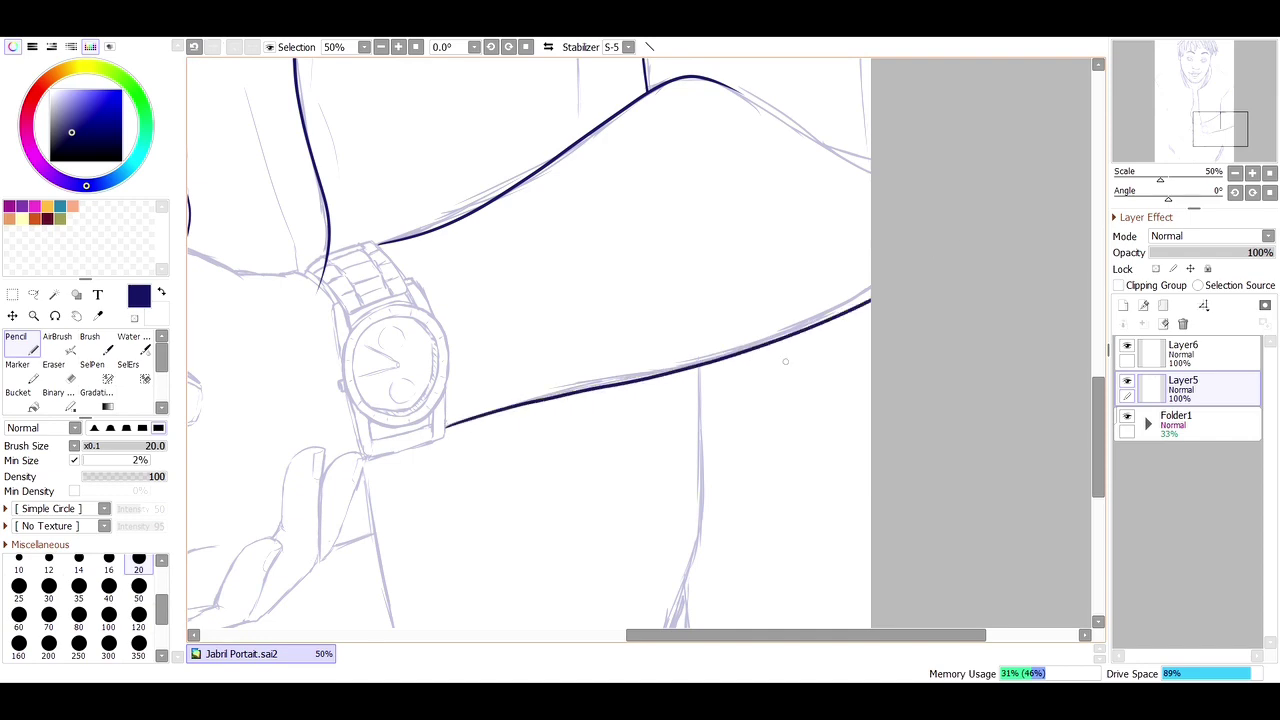
Step: Ink the left forearm's lower edge from the canvas edge to the clasped hands
{"action": "scroll", "coordinate": [785, 361], "scroll_direction": "up", "scroll_amount": 2}
{"action": "scroll", "coordinate": [475, 387], "scroll_direction": "left", "scroll_amount": 5}
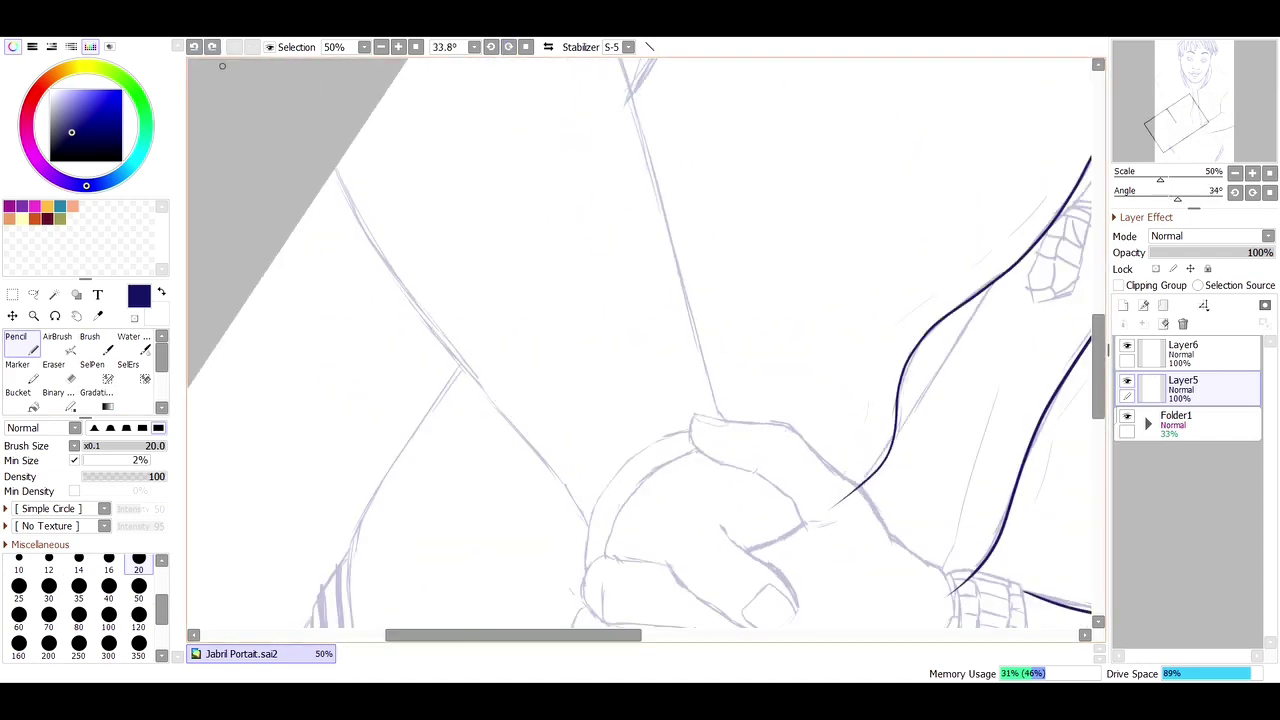
{"action": "left_click_drag", "start_coordinate": [334, 168], "coordinate": [590, 530]}
{"action": "key", "text": "e"}
{"action": "scroll", "coordinate": [592, 524], "scroll_direction": "up", "scroll_amount": 2}
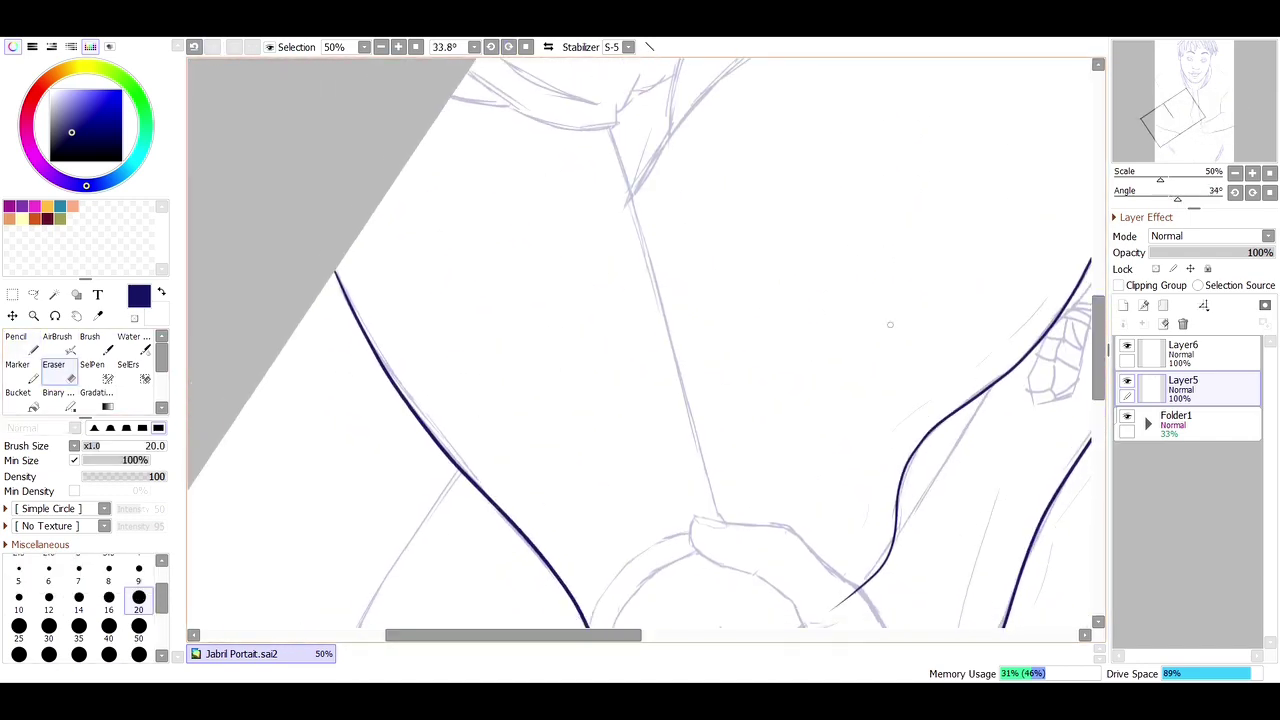
Step: Ink the left forearm's upper edge from the sleeve cuff to the hand, redrawing the stroke to follow the sketch
{"action": "key", "text": "n"}
{"action": "mouse_move", "coordinate": [609, 129]}
{"action": "left_mouse_down"}
{"action": "mouse_move", "coordinate": [740, 550]}
{"action": "mouse_move", "coordinate": [718, 508]}
{"action": "mouse_move", "coordinate": [752, 556]}
{"action": "mouse_move", "coordinate": [718, 514]}
{"action": "mouse_move", "coordinate": [757, 570]}
{"action": "left_mouse_up"}
{"action": "key", "text": "ctrl+z"}
{"action": "key", "text": "ctrl+z"}
{"action": "key", "text": "ctrl+z"}
{"action": "key", "text": "ctrl+z"}
{"action": "key", "text": "ctrl+z"}
{"action": "key", "text": "ctrl+z"}
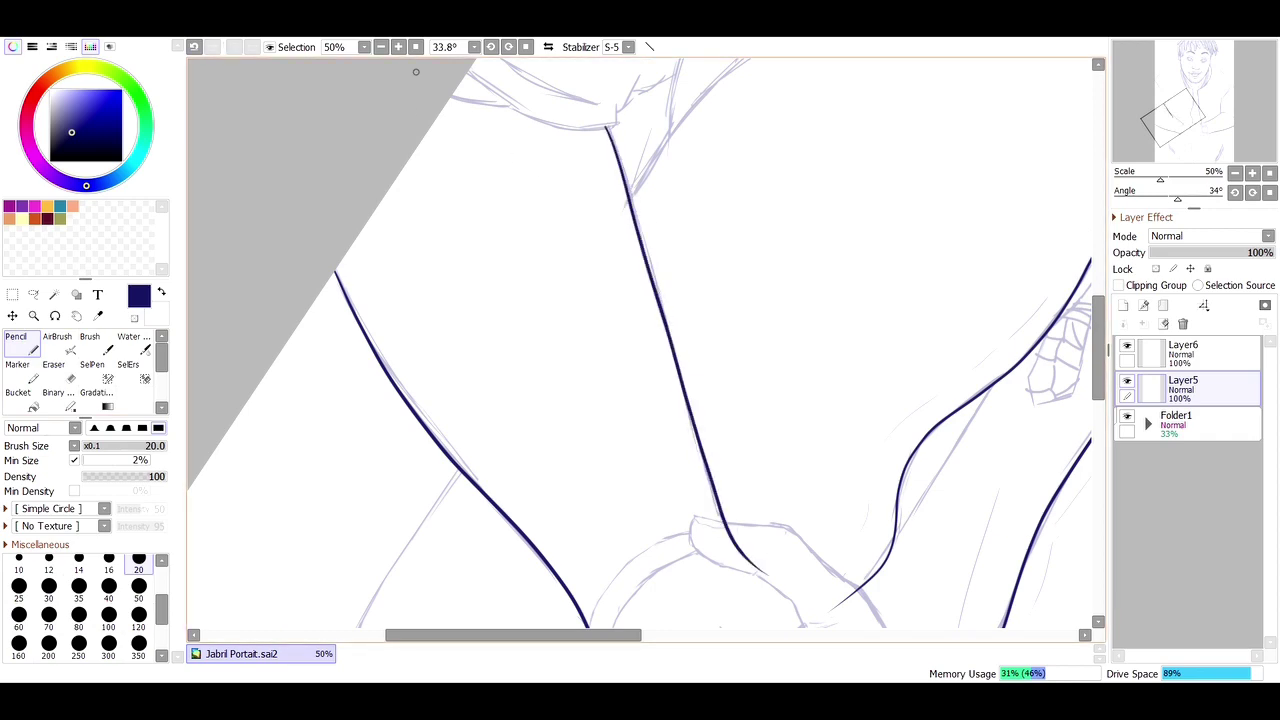
Step: Ink the jacket's lower left side, the opening edge down to the zipper, and the trouser line below the jacket
{"action": "key", "text": "ctrl+space"}
{"action": "left_click", "coordinate": [623, 470]}
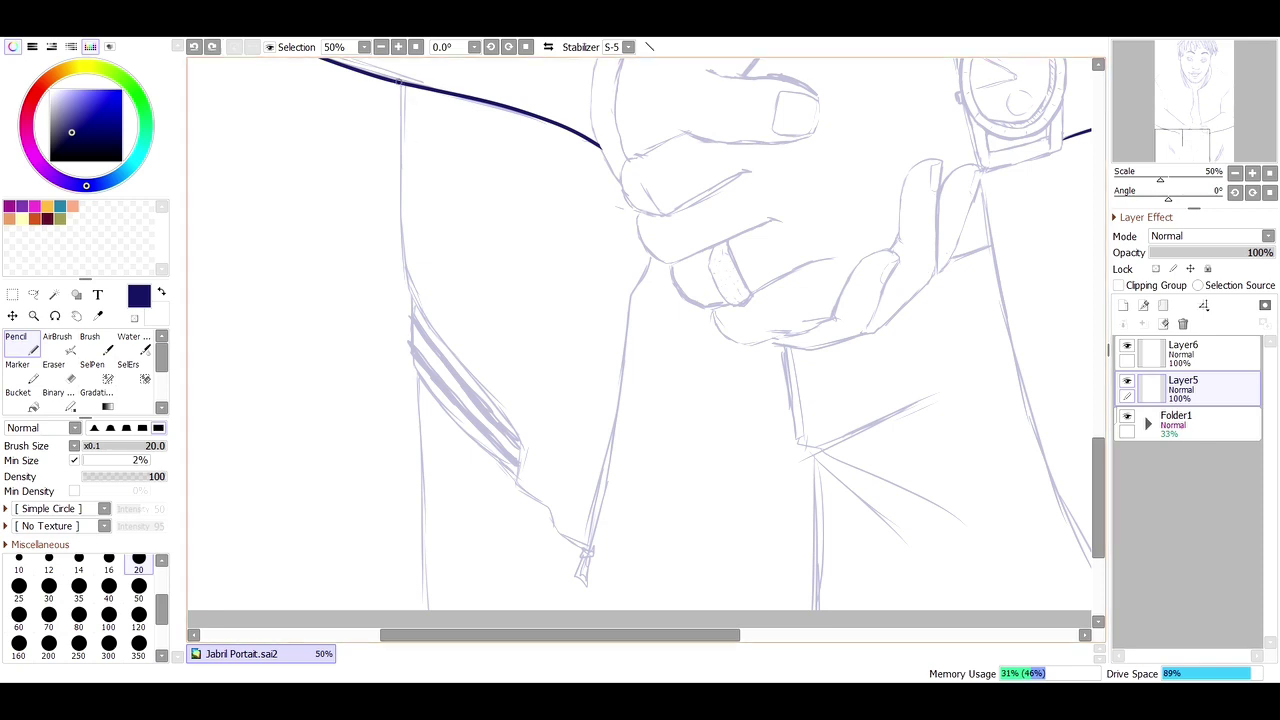
{"action": "left_click_drag", "start_coordinate": [400, 84], "coordinate": [410, 368]}
{"action": "left_click_drag", "start_coordinate": [652, 255], "coordinate": [585, 555]}
{"action": "key", "text": "ctrl+z"}
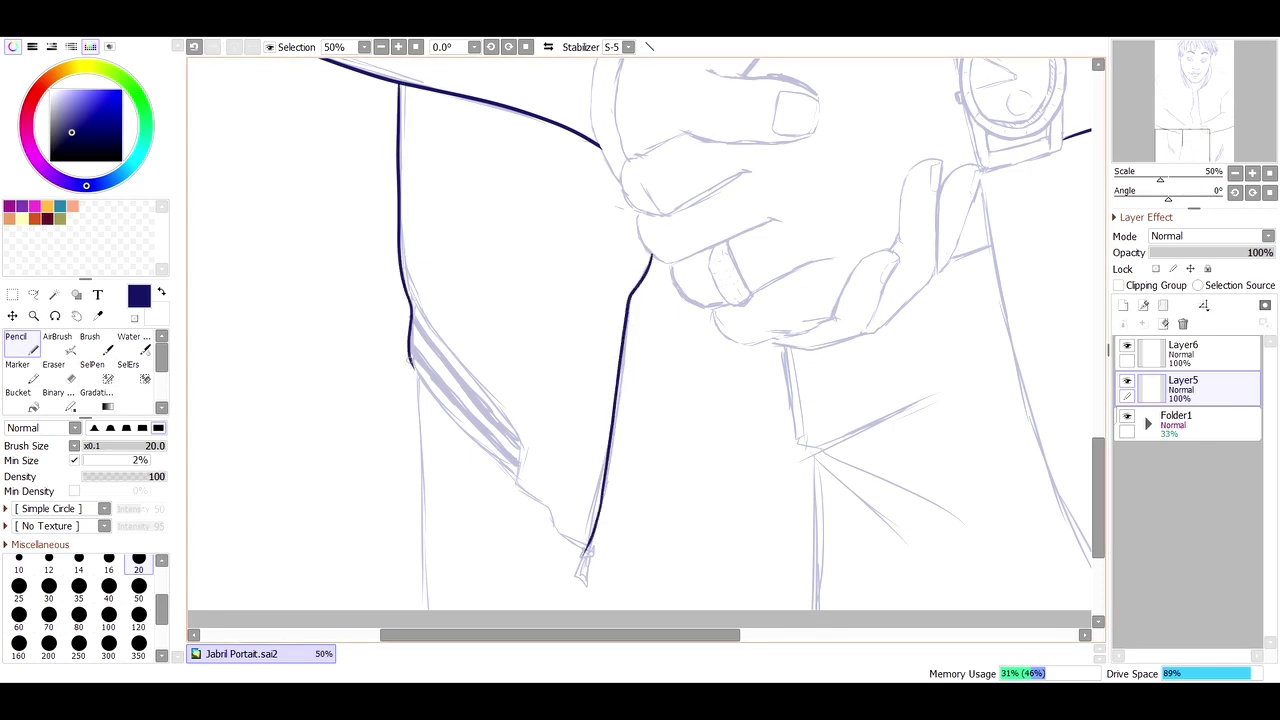
{"action": "left_click_drag", "start_coordinate": [416, 378], "coordinate": [428, 612]}
{"action": "key", "text": "ctrl+z"}
{"action": "key", "text": "ctrl+z"}
Step: Try to ink the jacket's lower right side and ink the right trouser leg's outer edge down to the canvas bottom
{"action": "left_click_drag", "start_coordinate": [1019, 239], "coordinate": [569, 239]}
{"action": "mouse_move", "coordinate": [866, 76]}
{"action": "left_mouse_down"}
{"action": "mouse_move", "coordinate": [843, 314]}
{"action": "mouse_move", "coordinate": [726, 522]}
{"action": "left_mouse_up"}
{"action": "key", "text": "ctrl+z"}
{"action": "left_click_drag", "start_coordinate": [852, 458], "coordinate": [847, 610]}
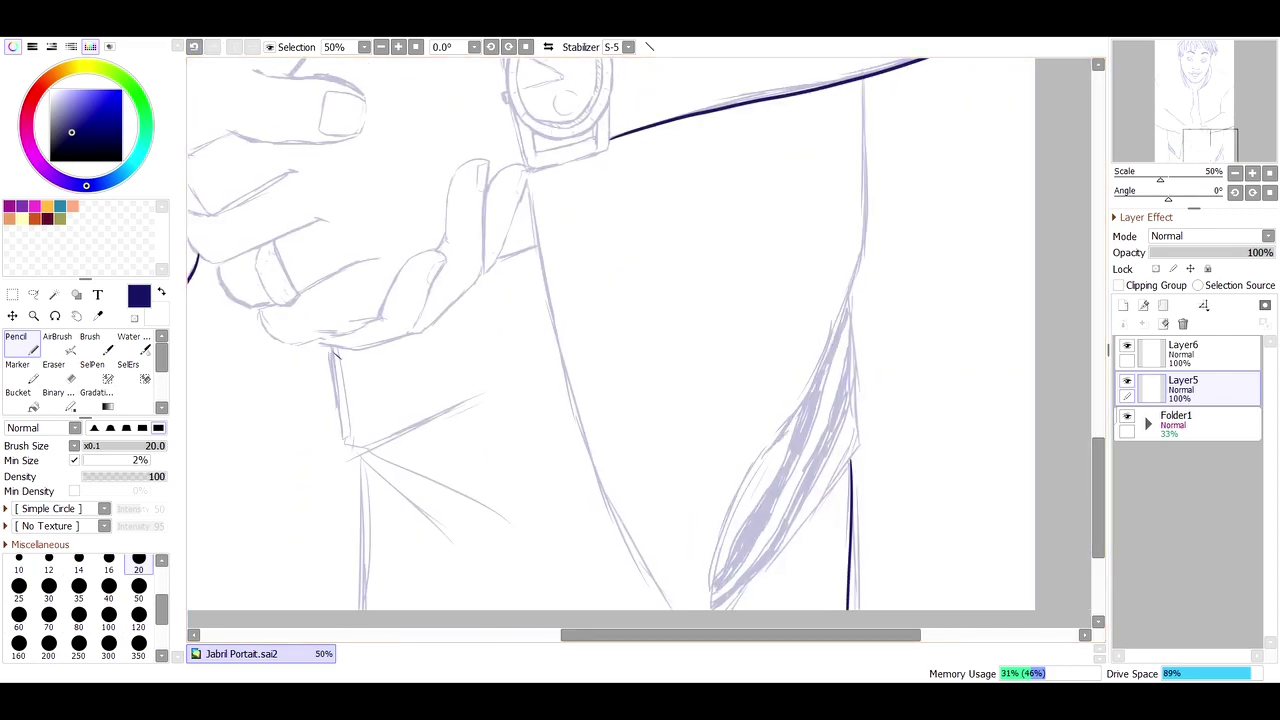
Step: Ink the left sleeve's seam from below the shoulder down to the armpit, redrawing the stroke to refine it
{"action": "scroll", "coordinate": [335, 354], "scroll_direction": "down", "scroll_amount": 3}
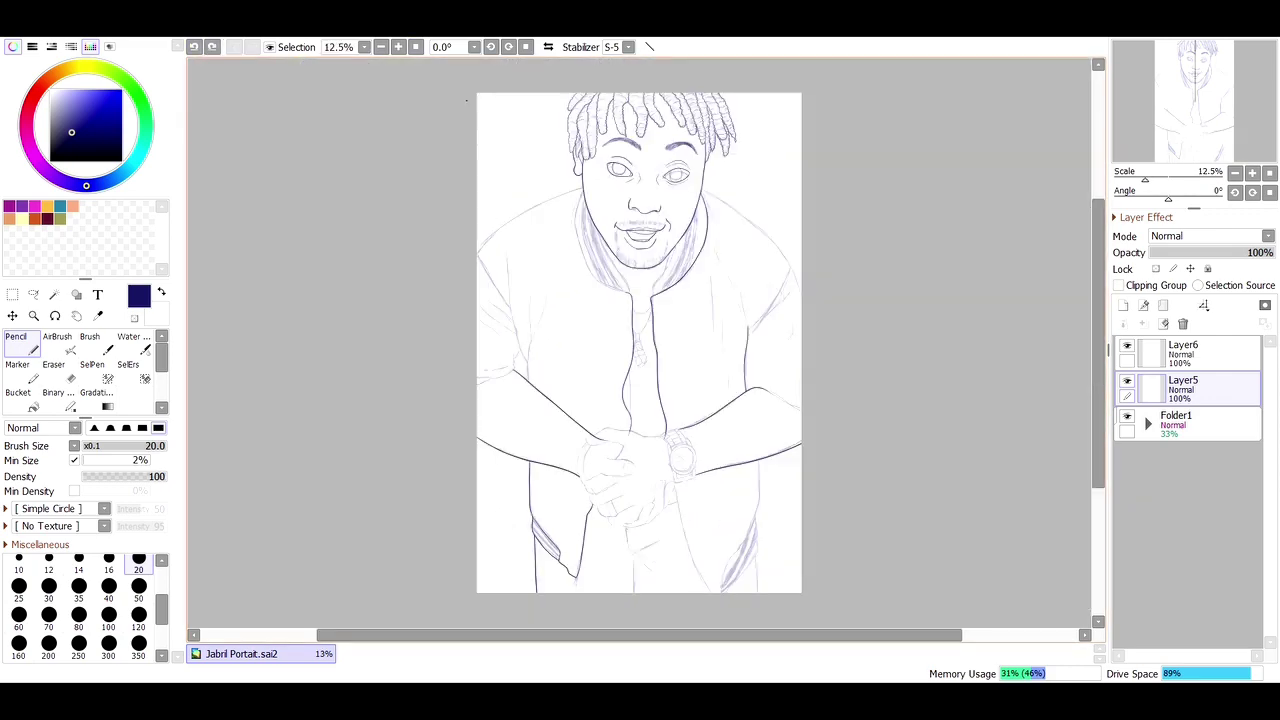
{"action": "left_click_drag", "start_coordinate": [485, 250], "coordinate": [675, 388]}
{"action": "mouse_move", "coordinate": [420, 74]}
{"action": "left_mouse_down"}
{"action": "mouse_move", "coordinate": [494, 472]}
{"action": "mouse_move", "coordinate": [462, 420]}
{"action": "mouse_move", "coordinate": [516, 542]}
{"action": "left_mouse_up"}
{"action": "key", "text": "ctrl+z"}
{"action": "key", "text": "ctrl+z"}
{"action": "key", "text": "ctrl+z"}
{"action": "key", "text": "ctrl+z"}
Step: Ink two fold lines on the jacket's left side that join above the forearm, and clean up their ends
{"action": "left_click_drag", "start_coordinate": [519, 222], "coordinate": [522, 430]}
{"action": "scroll", "coordinate": [560, 231], "scroll_direction": "down", "scroll_amount": 3}
{"action": "left_click_drag", "start_coordinate": [586, 95], "coordinate": [504, 486]}
{"action": "key", "text": "ctrl+z"}
{"action": "key", "text": "ctrl+z"}
{"action": "key", "text": "ctrl+z"}
{"action": "mouse_move", "coordinate": [586, 93]}
{"action": "left_mouse_down"}
{"action": "mouse_move", "coordinate": [512, 423]}
{"action": "mouse_move", "coordinate": [504, 344]}
{"action": "mouse_move", "coordinate": [506, 458]}
{"action": "left_mouse_up"}
{"action": "key", "text": "ctrl+z"}
{"action": "key", "text": "e"}
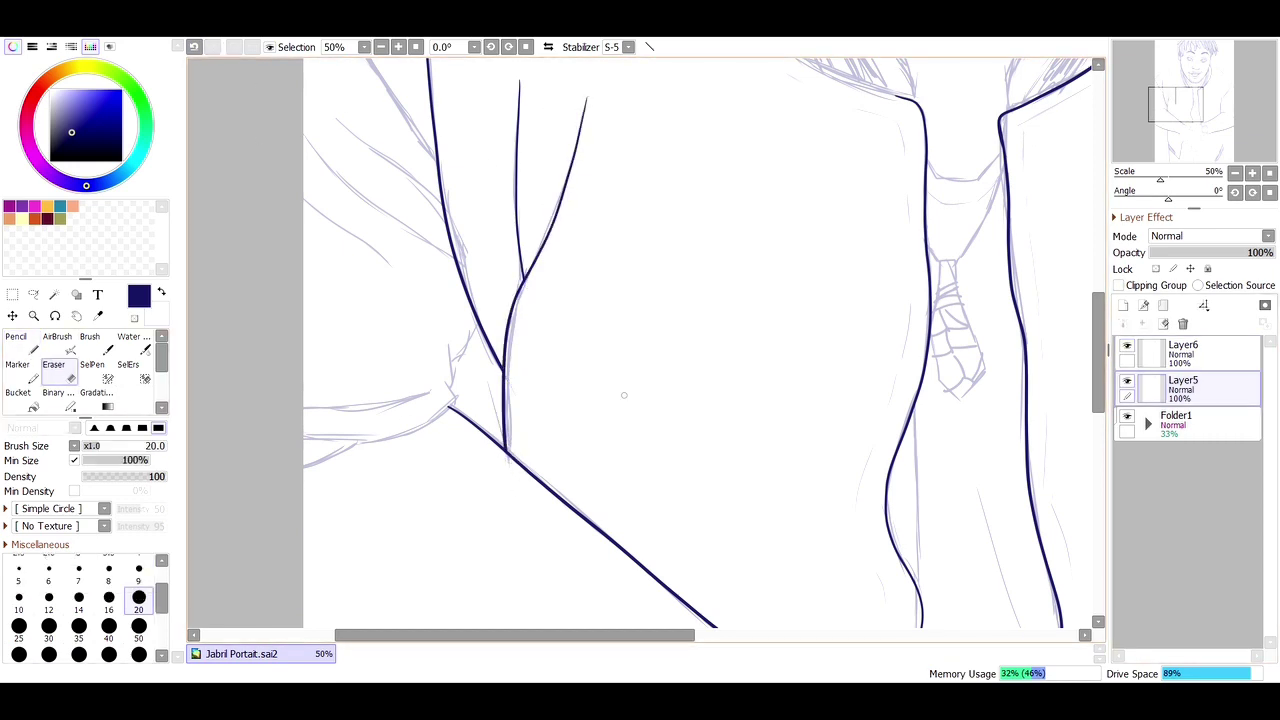
Step: Ink the left sleeve's cuff folds and hem out to the canvas edge
{"action": "key", "text": "n"}
{"action": "scroll", "coordinate": [430, 492], "scroll_direction": "up", "scroll_amount": 1}
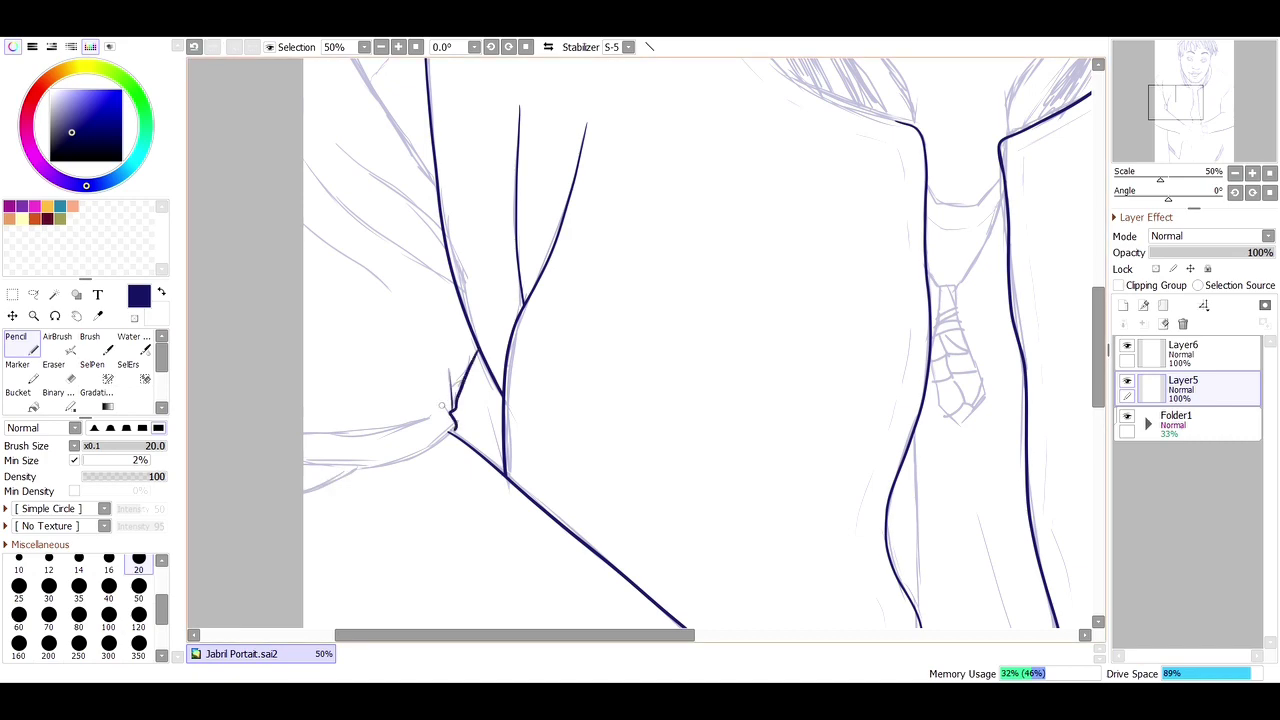
{"action": "left_click_drag", "start_coordinate": [441, 405], "coordinate": [460, 427]}
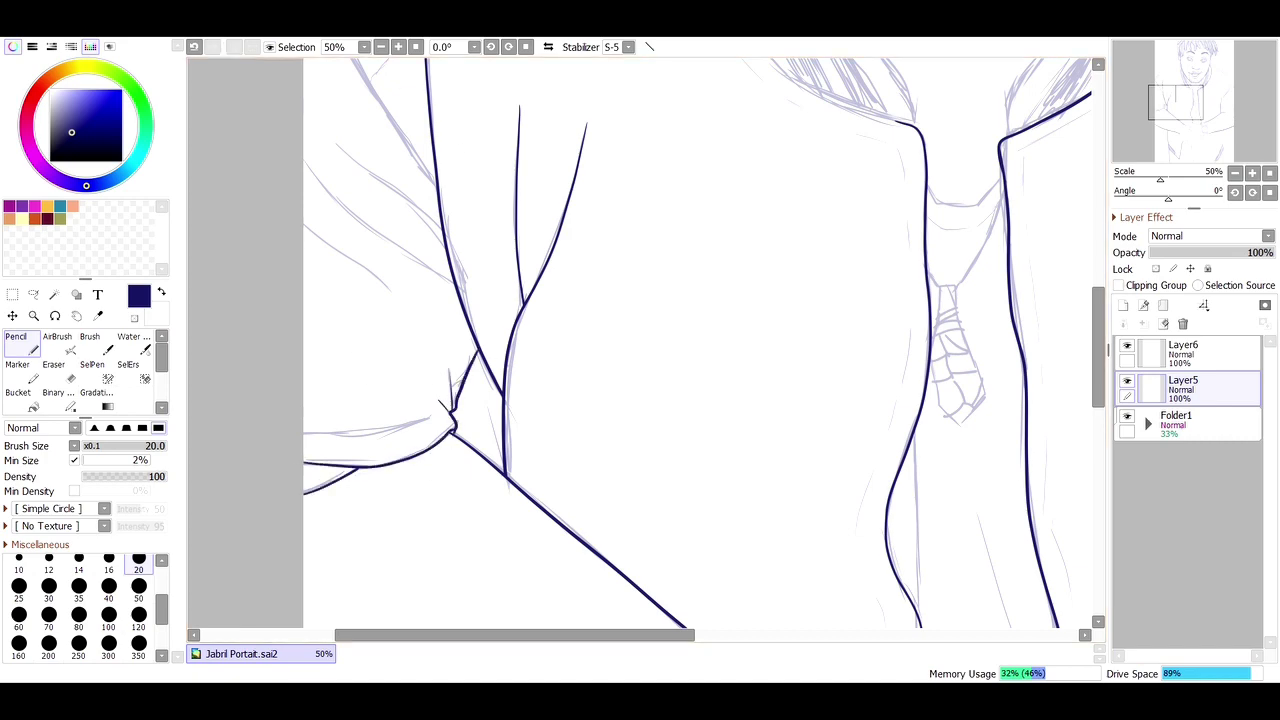
Step: Ink the left shoulder line from the neck to the canvas edge and deform the stroke to fit the sketch
{"action": "key", "text": "minus"}
{"action": "scroll", "coordinate": [640, 340], "scroll_direction": "up", "scroll_amount": 6}
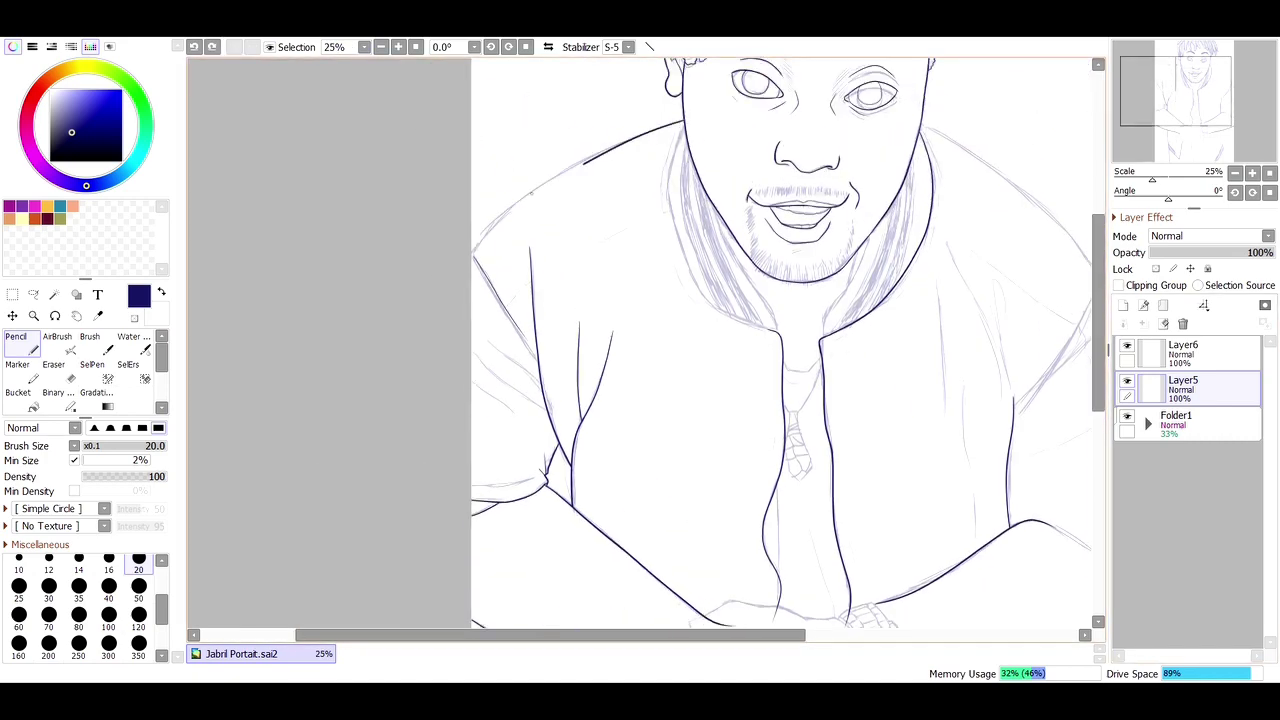
{"action": "key", "text": "s"}
{"action": "mouse_move", "coordinate": [472, 240]}
{"action": "left_mouse_down"}
{"action": "mouse_move", "coordinate": [557, 171]}
{"action": "mouse_move", "coordinate": [684, 120]}
{"action": "left_mouse_up"}
{"action": "key", "text": "ctrl+d"}
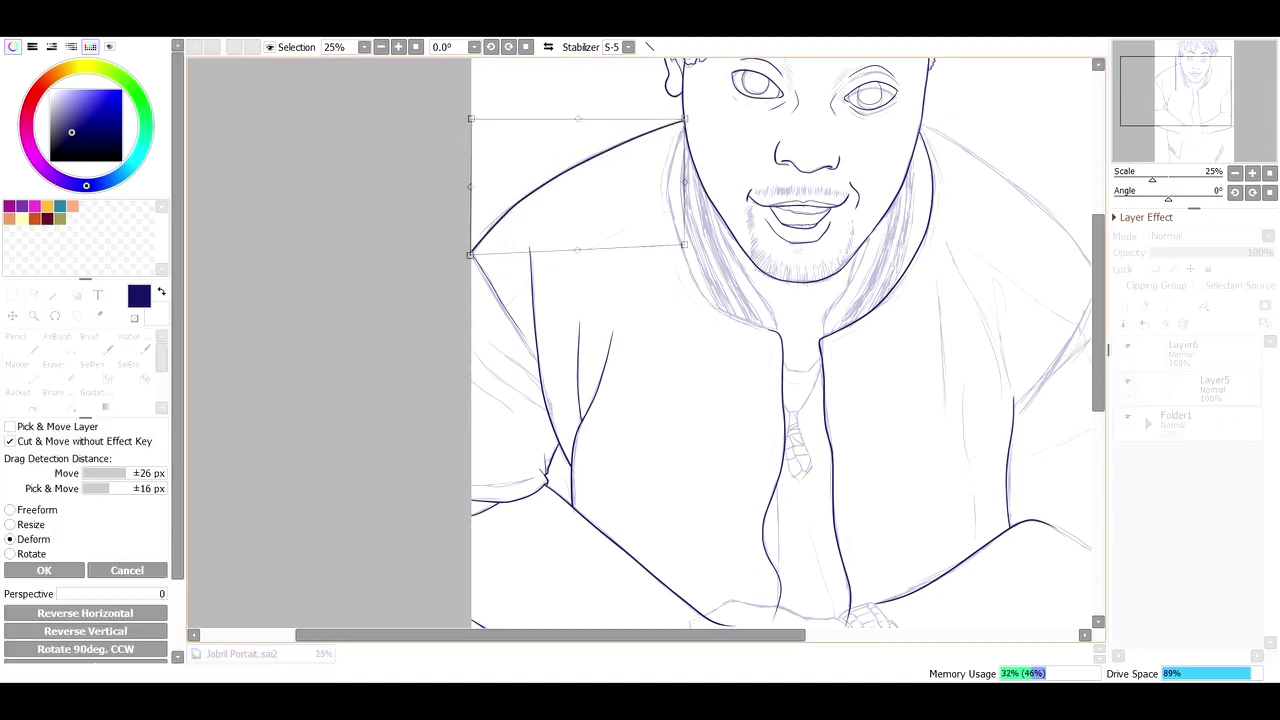
{"action": "key", "text": "n"}
Step: Ink the left collar's inner edge from the jaw to the jacket opening and clean up the join
{"action": "scroll", "coordinate": [640, 340], "scroll_direction": "right", "scroll_amount": 5}
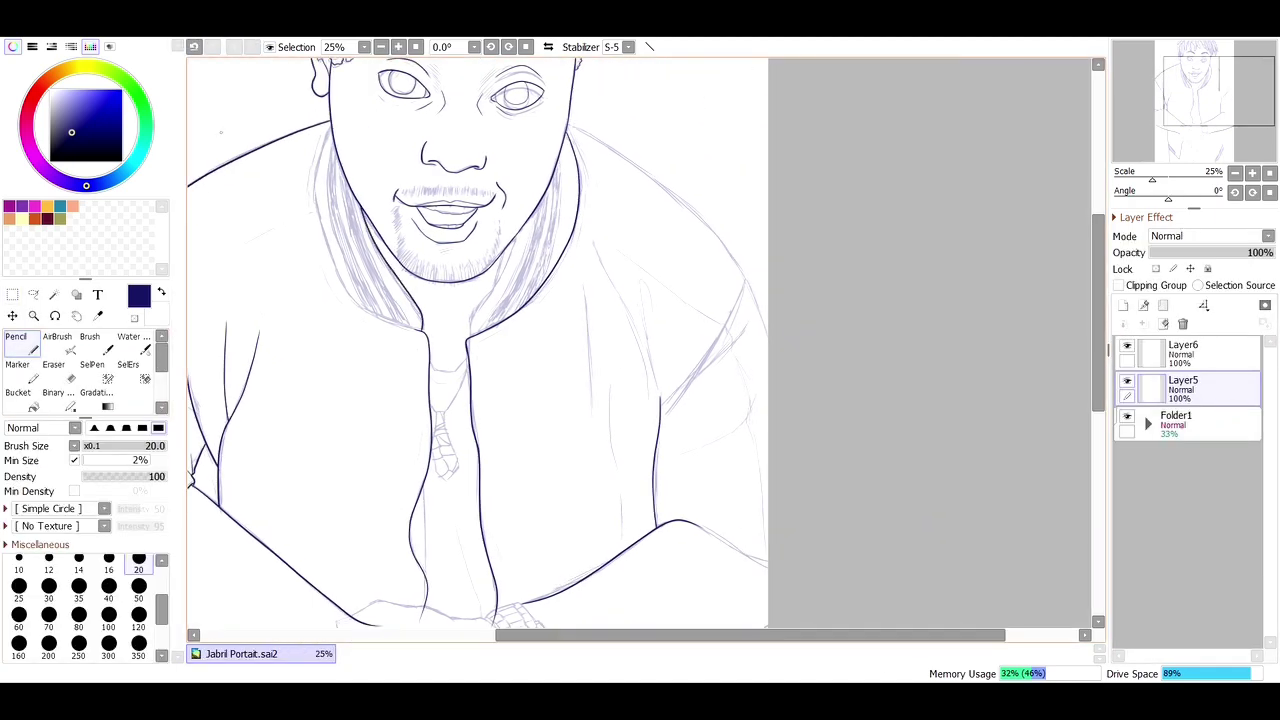
{"action": "left_click", "coordinate": [418, 313], "text": "ctrl"}
{"action": "key", "text": "e"}
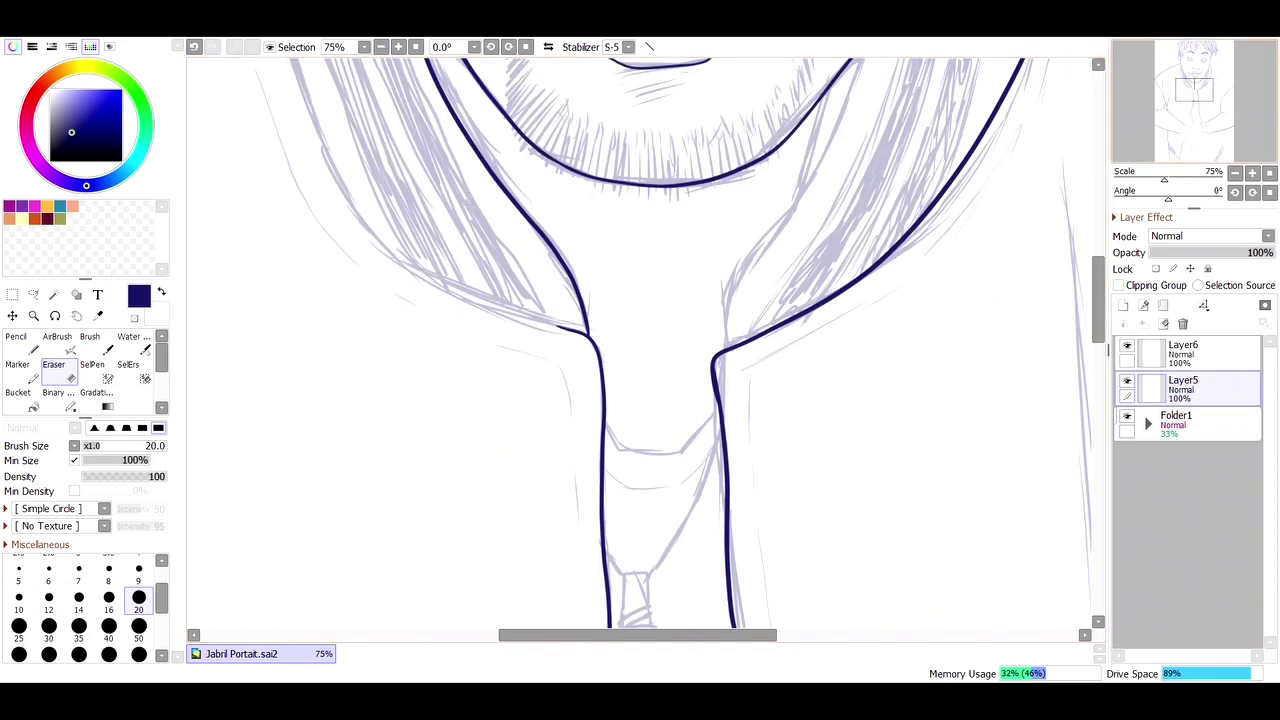
{"action": "scroll", "coordinate": [897, 608], "scroll_direction": "up", "scroll_amount": 4}
{"action": "scroll", "coordinate": [474, 143], "scroll_direction": "down", "scroll_amount": 6}
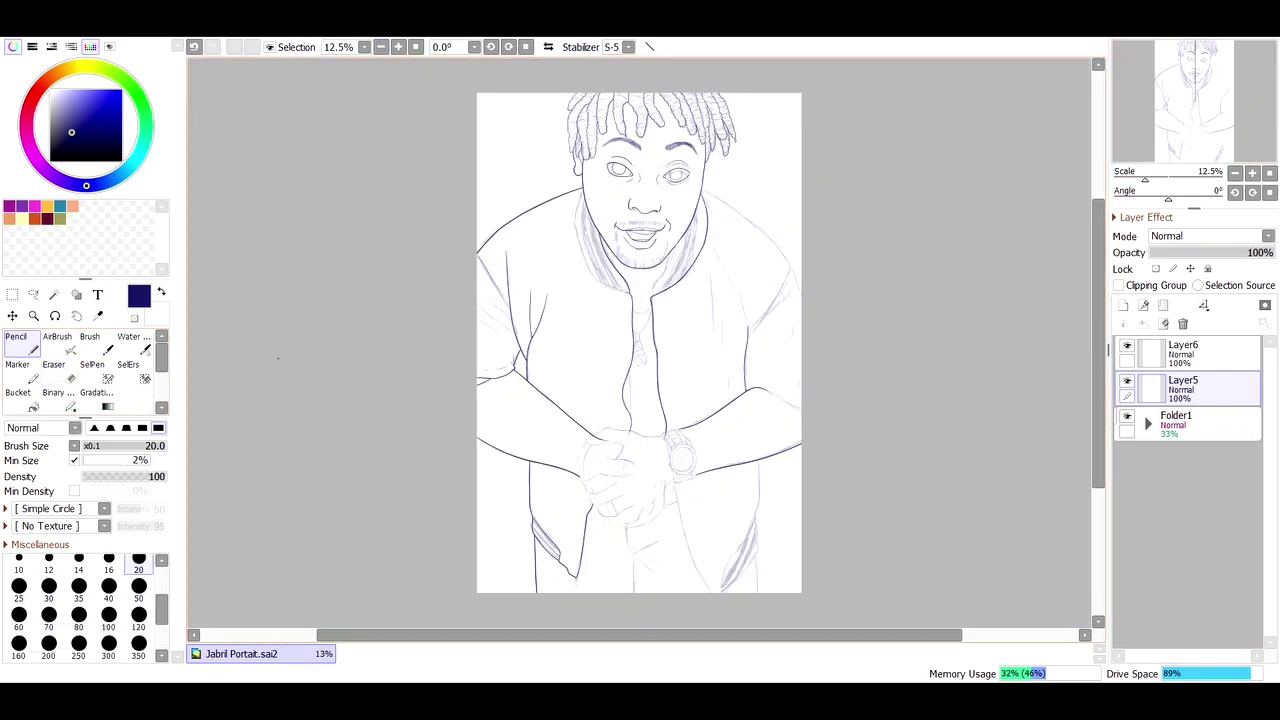
Step: Extend the right forearm's upper line from the elbow to the canvas edge
{"action": "key", "text": "ctrl+space"}
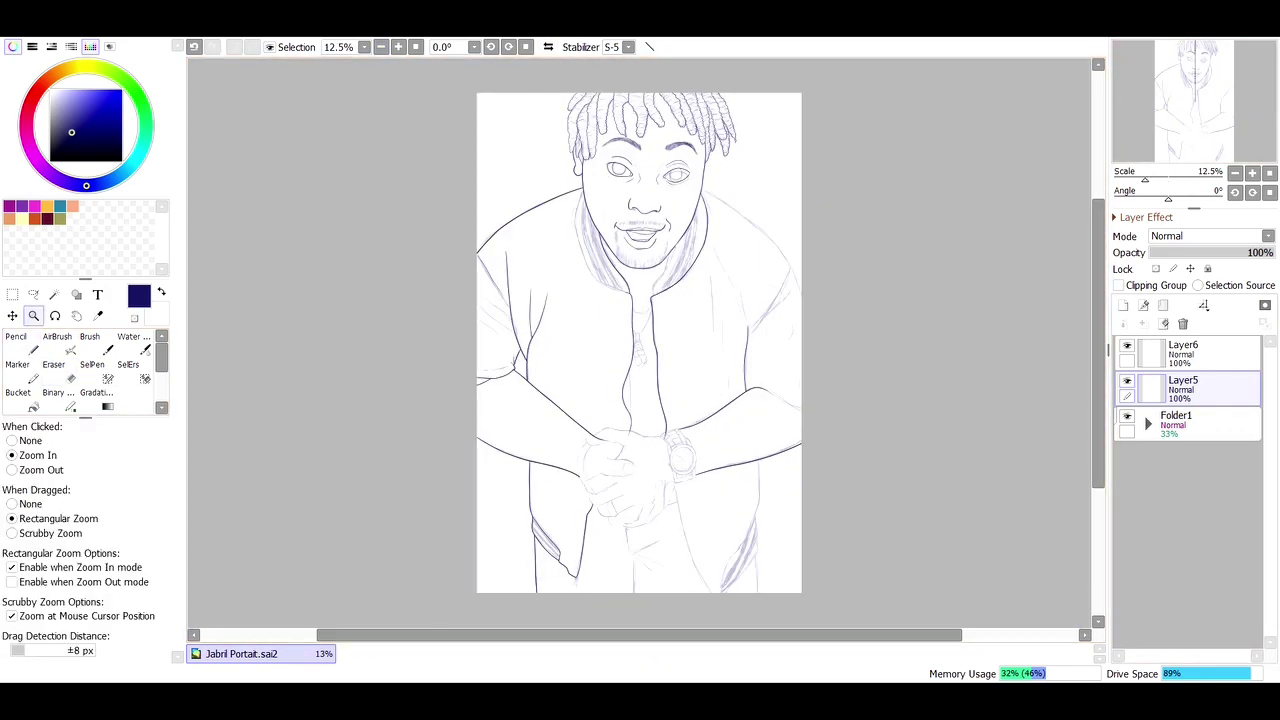
{"action": "left_click_drag", "start_coordinate": [440, 330], "coordinate": [555, 410]}
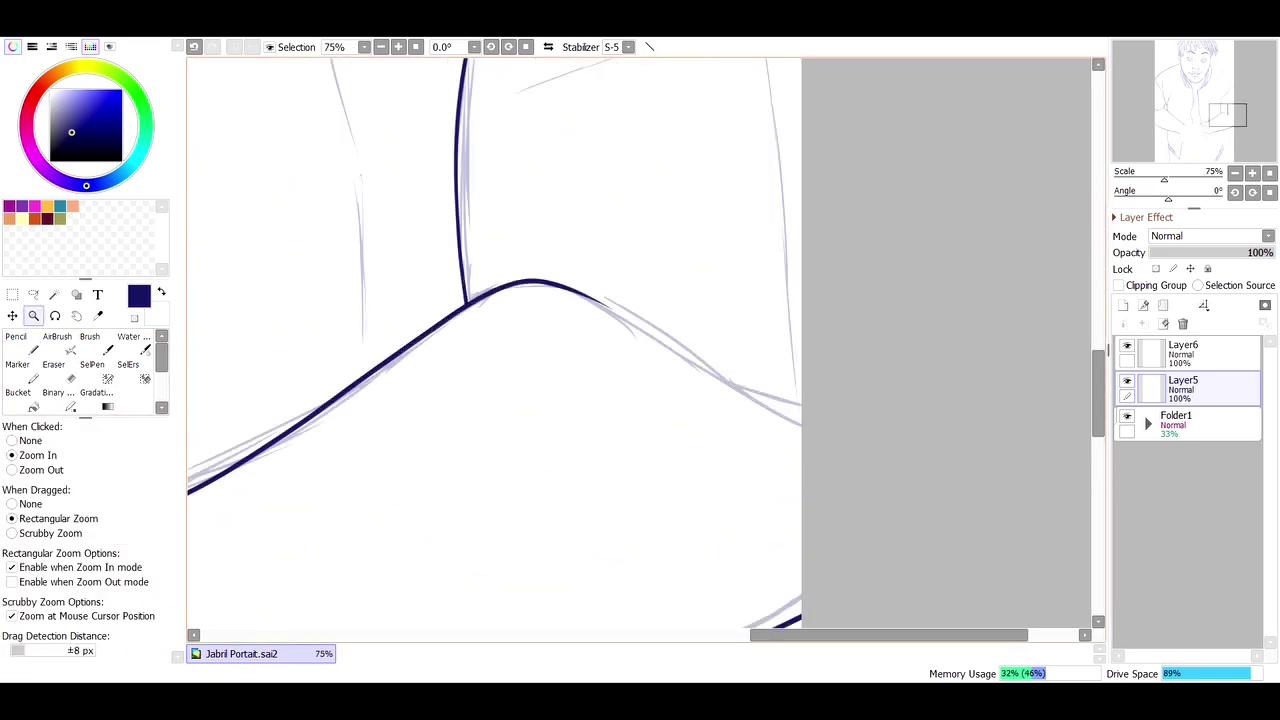
{"action": "scroll", "coordinate": [715, 295], "scroll_direction": "down", "scroll_amount": 6}
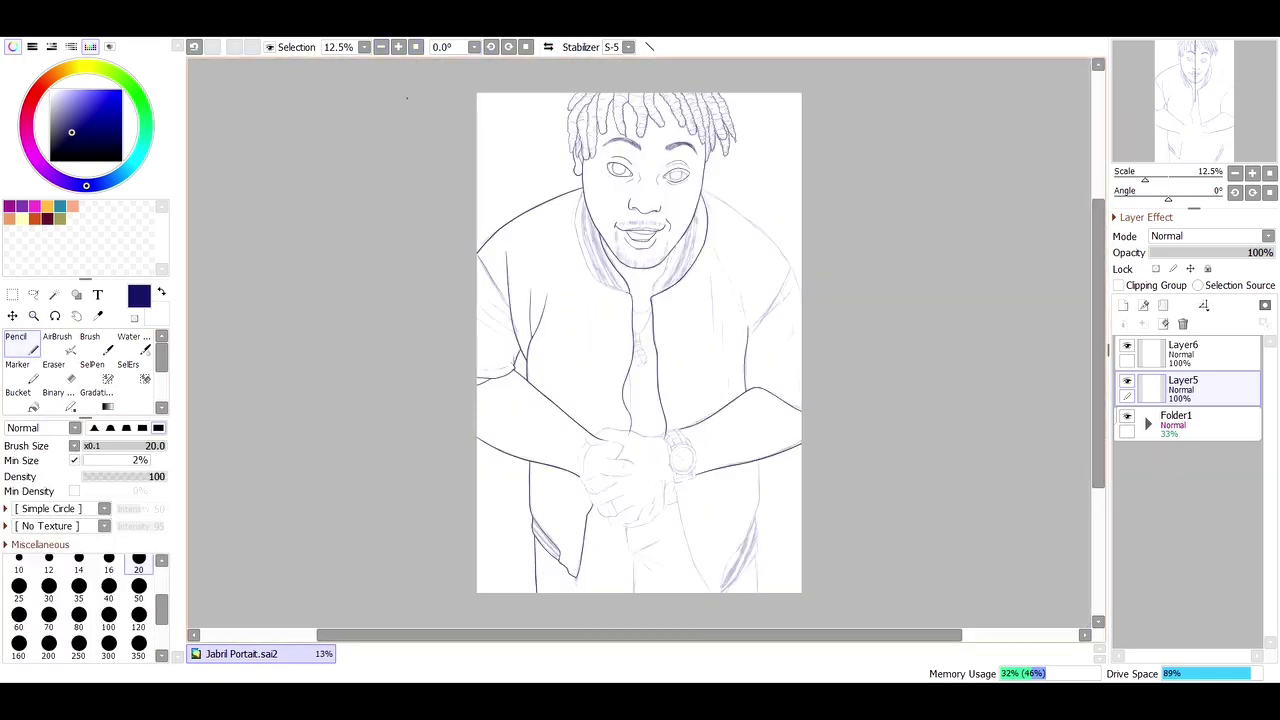
Step: Ink the right sleeve's seam from the shoulder toward the armpit
{"action": "key", "text": "ctrl+space"}
{"action": "left_click", "coordinate": [790, 320]}
{"action": "left_click", "coordinate": [790, 300]}
{"action": "mouse_move", "coordinate": [618, 478]}
{"action": "left_mouse_down"}
{"action": "mouse_move", "coordinate": [774, 238]}
{"action": "mouse_move", "coordinate": [626, 458]}
{"action": "left_mouse_up"}
{"action": "key", "text": "ctrl+z"}
Step: Flip the canvas view horizontally and ink the right shoulder line from the neck to the canvas edge
{"action": "key", "text": "h"}
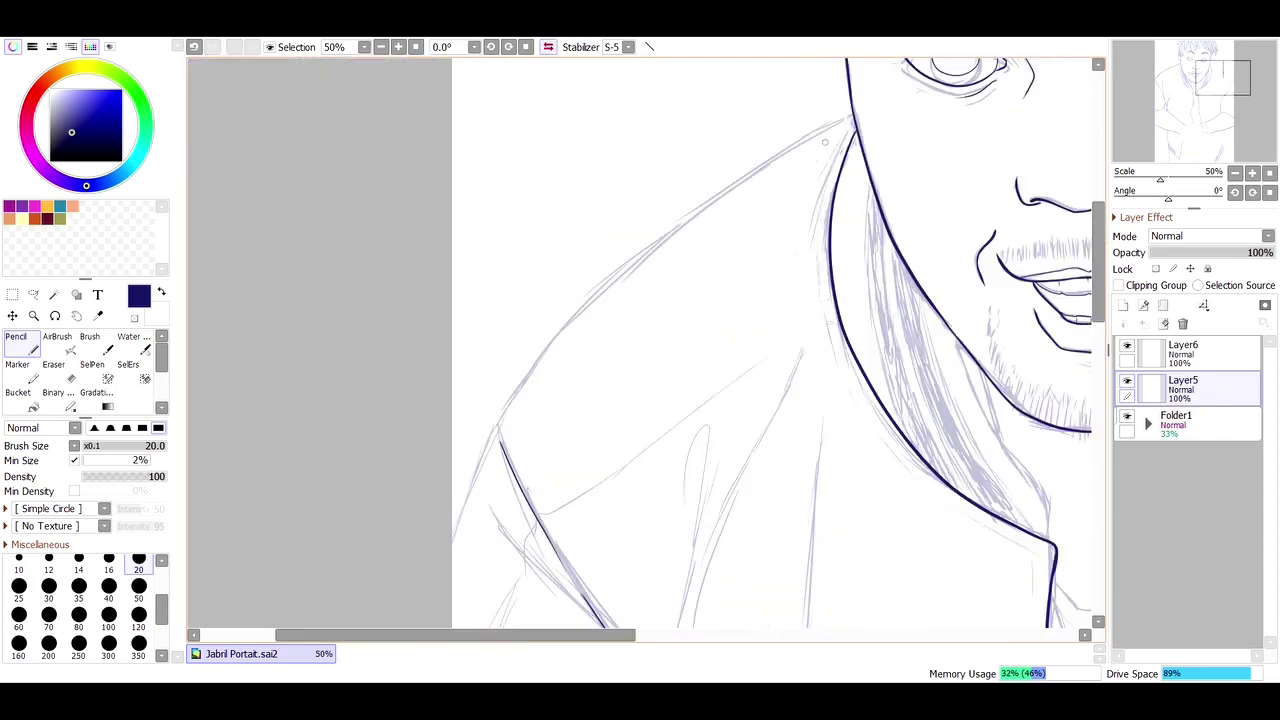
{"action": "key", "text": "ctrl+z"}
{"action": "mouse_move", "coordinate": [858, 110]}
{"action": "left_mouse_down"}
{"action": "mouse_move", "coordinate": [456, 492]}
{"action": "mouse_move", "coordinate": [455, 575]}
{"action": "mouse_move", "coordinate": [530, 365]}
{"action": "mouse_move", "coordinate": [452, 536]}
{"action": "left_mouse_up"}
{"action": "key", "text": "ctrl+z"}
Step: Erase the stray overshoot where the right shoulder line meets the neck and unflip the canvas view
{"action": "key", "text": "ctrl+space"}
{"action": "left_click", "coordinate": [855, 120]}
{"action": "key", "text": "e"}
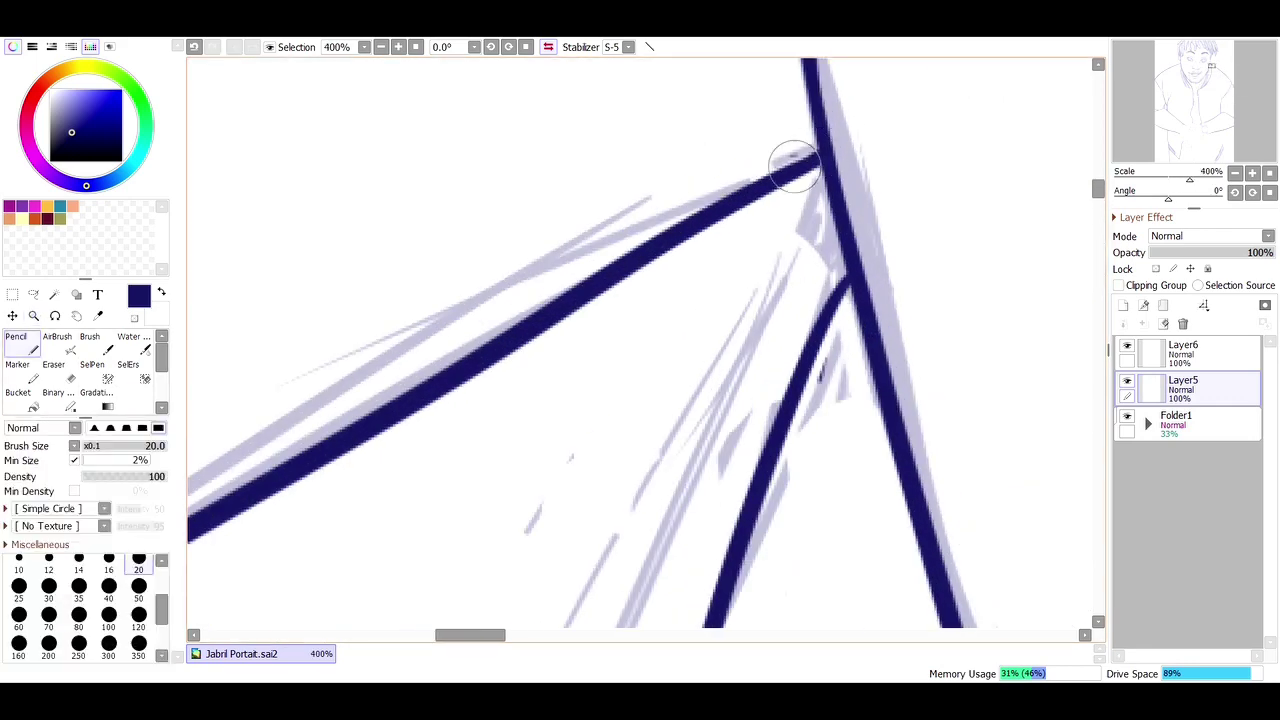
{"action": "key", "text": "h"}
{"action": "key", "text": "ctrl+minus"}
{"action": "key", "text": "ctrl+minus"}
{"action": "key", "text": "ctrl+minus"}
{"action": "key", "text": "ctrl+minus"}
{"action": "key", "text": "ctrl+minus"}
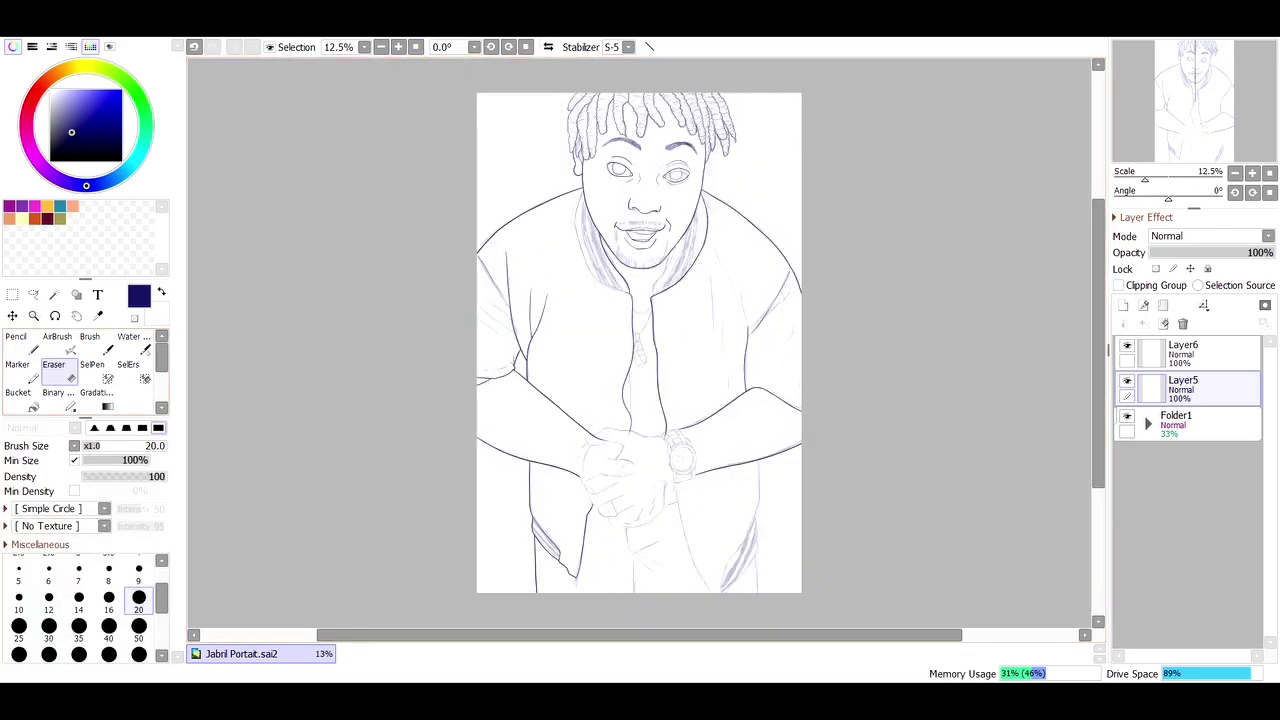
Step: Ink the left collar's outer edge from the neck to the jacket opening at brush size 20
{"action": "key", "text": "ctrl+space"}
{"action": "left_click", "coordinate": [598, 229]}
{"action": "left_click", "coordinate": [598, 229]}
{"action": "key", "text": "n"}
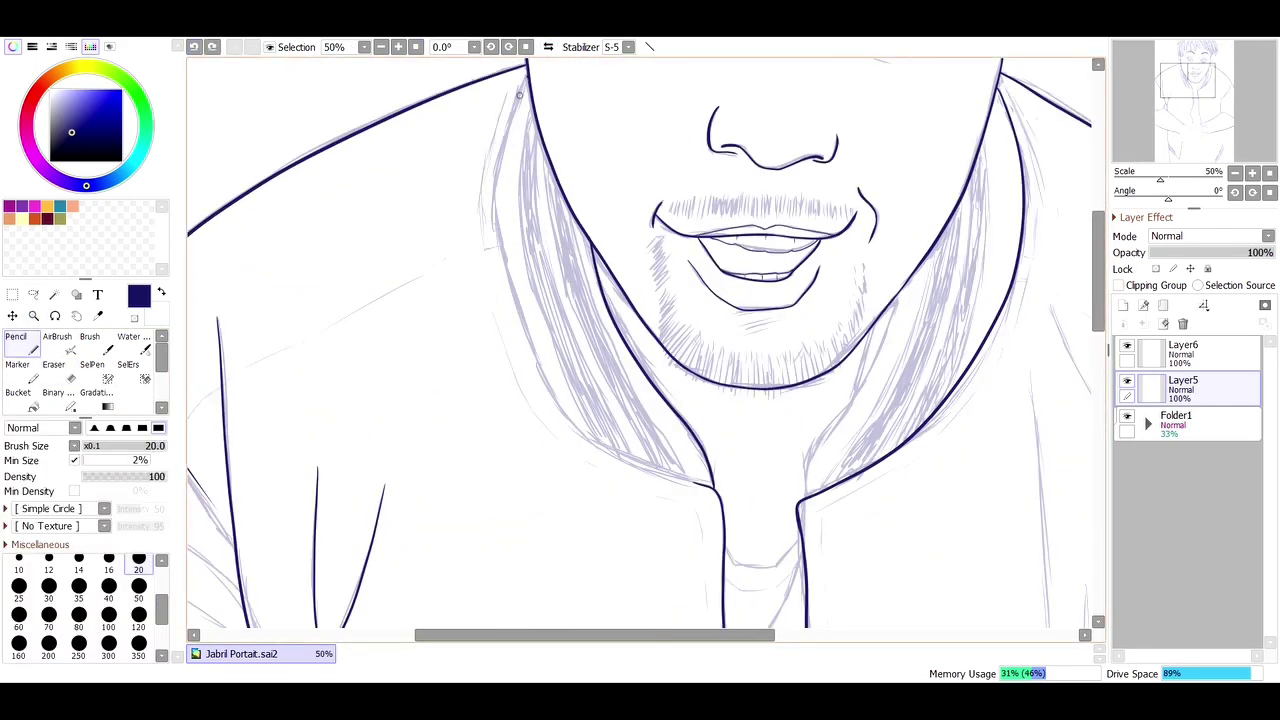
Step: Mask the left collar's outer stroke with the selection pen, deform it to meet the neck and jacket opening, and touch up the join
{"action": "key", "text": "q"}
{"action": "left_click_drag", "start_coordinate": [478, 172], "coordinate": [652, 488]}
{"action": "left_click_drag", "start_coordinate": [515, 88], "coordinate": [505, 114]}
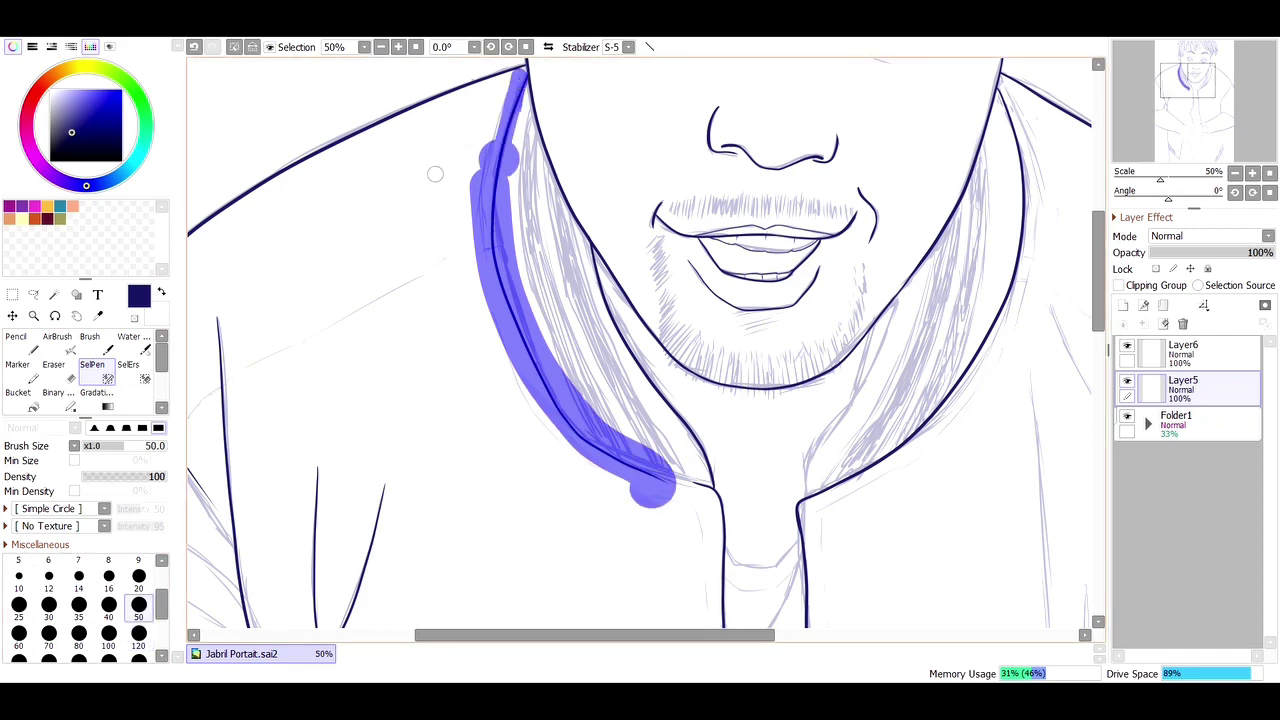
{"action": "key", "text": "ctrl+t"}
{"action": "left_click_drag", "start_coordinate": [673, 494], "coordinate": [703, 484]}
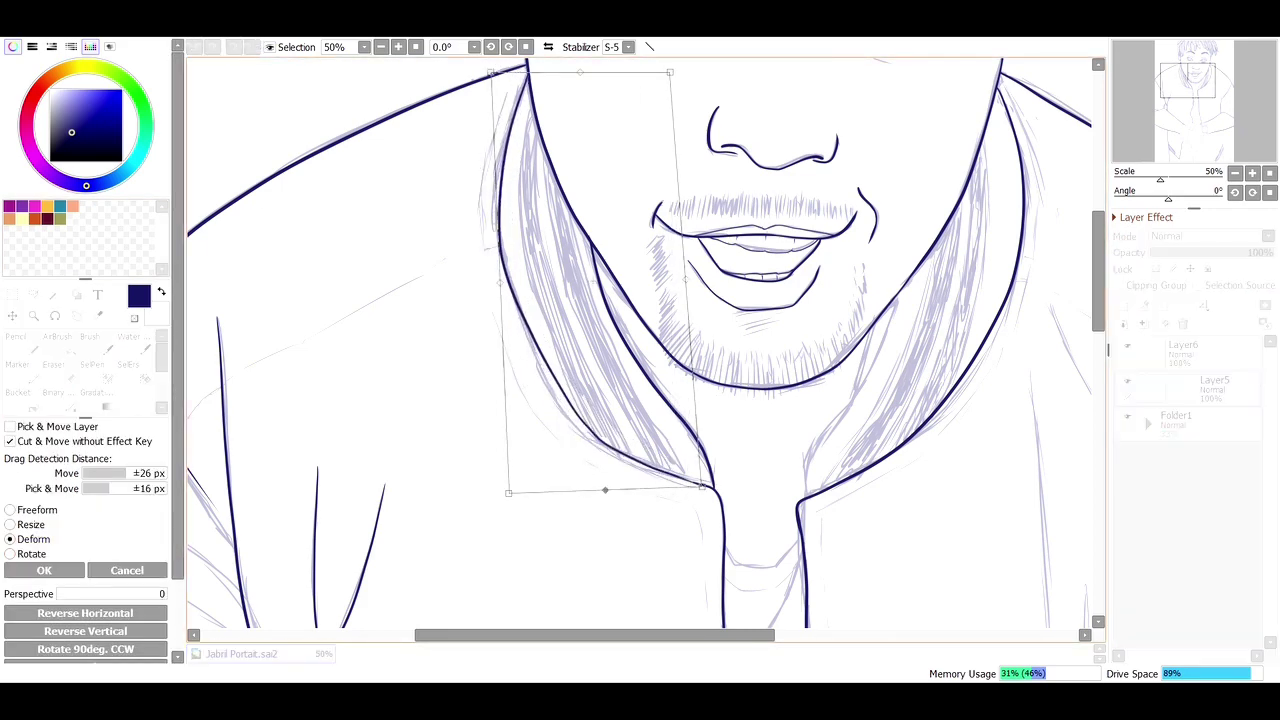
{"action": "left_click_drag", "start_coordinate": [508, 492], "coordinate": [508, 506]}
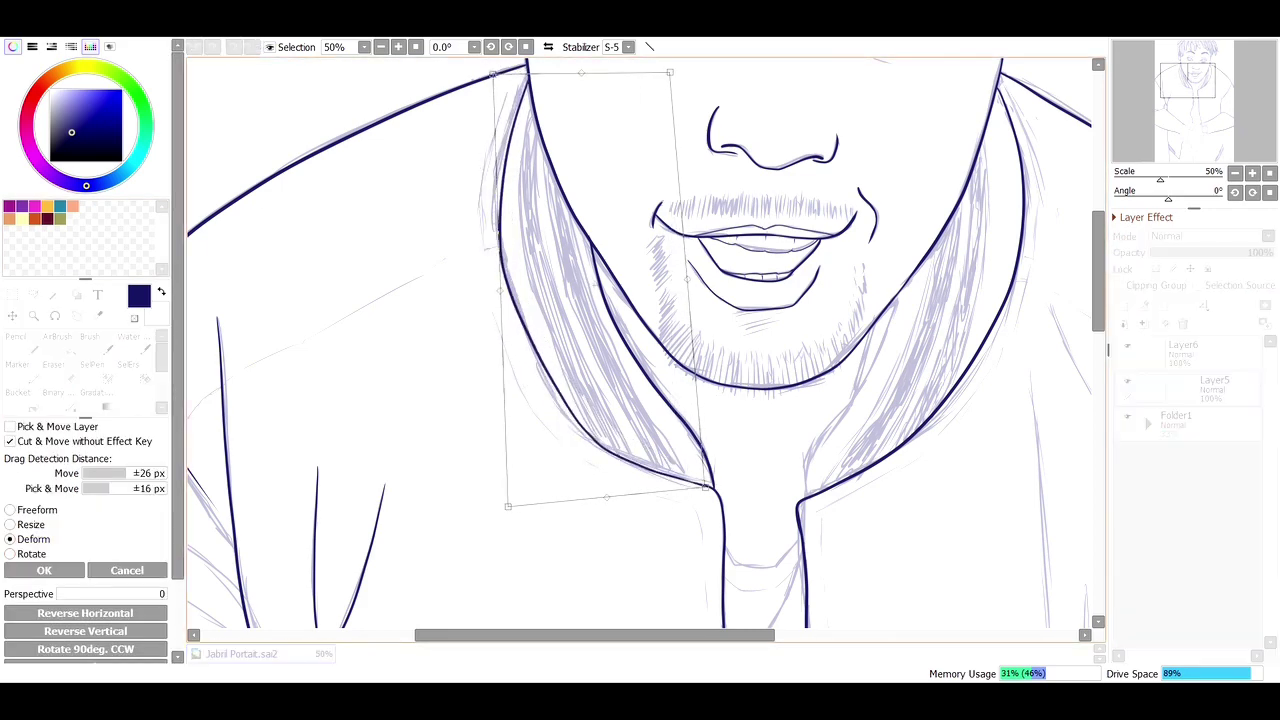
{"action": "key", "text": "Return"}
{"action": "left_click_drag", "start_coordinate": [600, 400], "coordinate": [745, 490]}
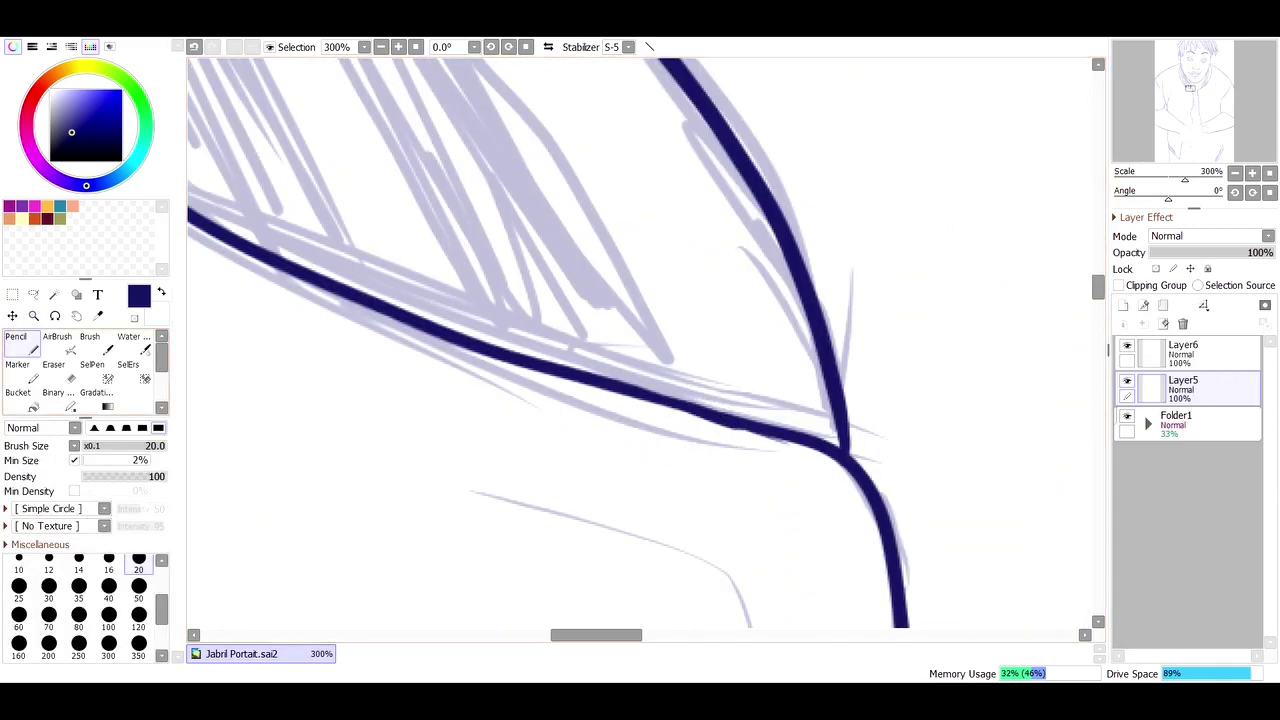
{"action": "key", "text": "Home"}
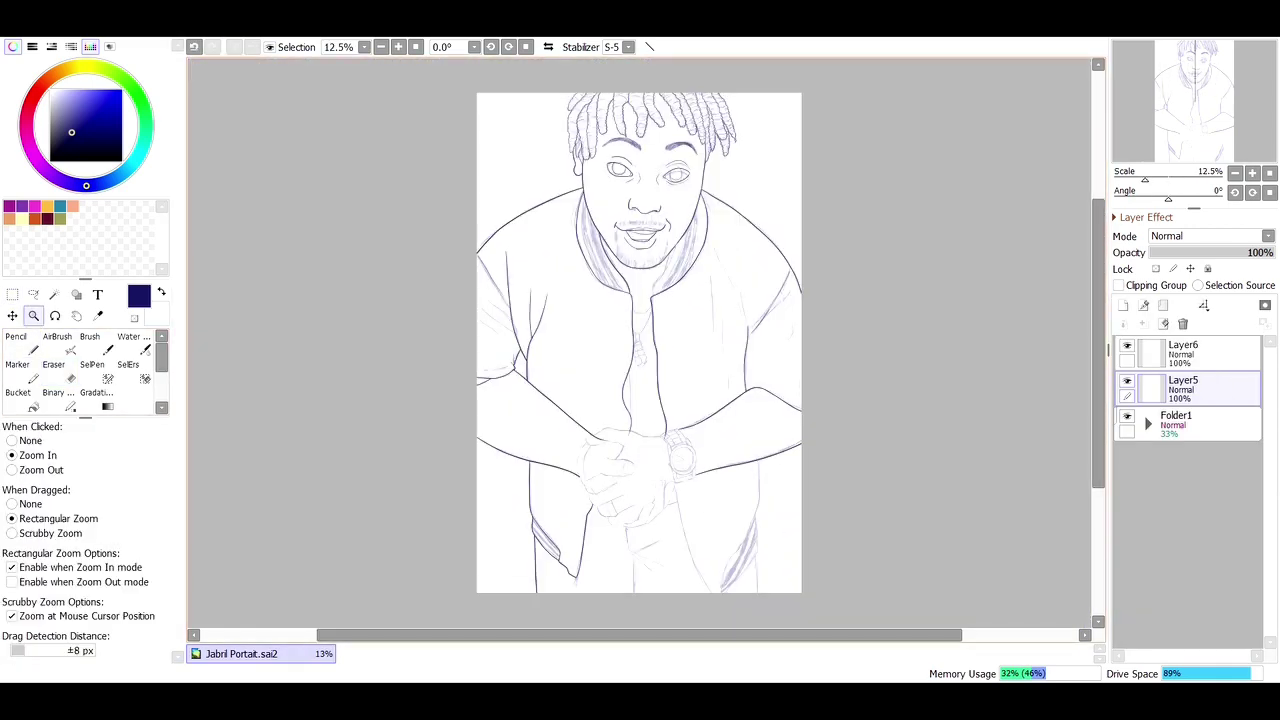
Step: Ink the thin fold lines on the right side of the jacket's chest and sleeve at brush size 10
{"action": "left_click_drag", "start_coordinate": [590, 230], "coordinate": [740, 322]}
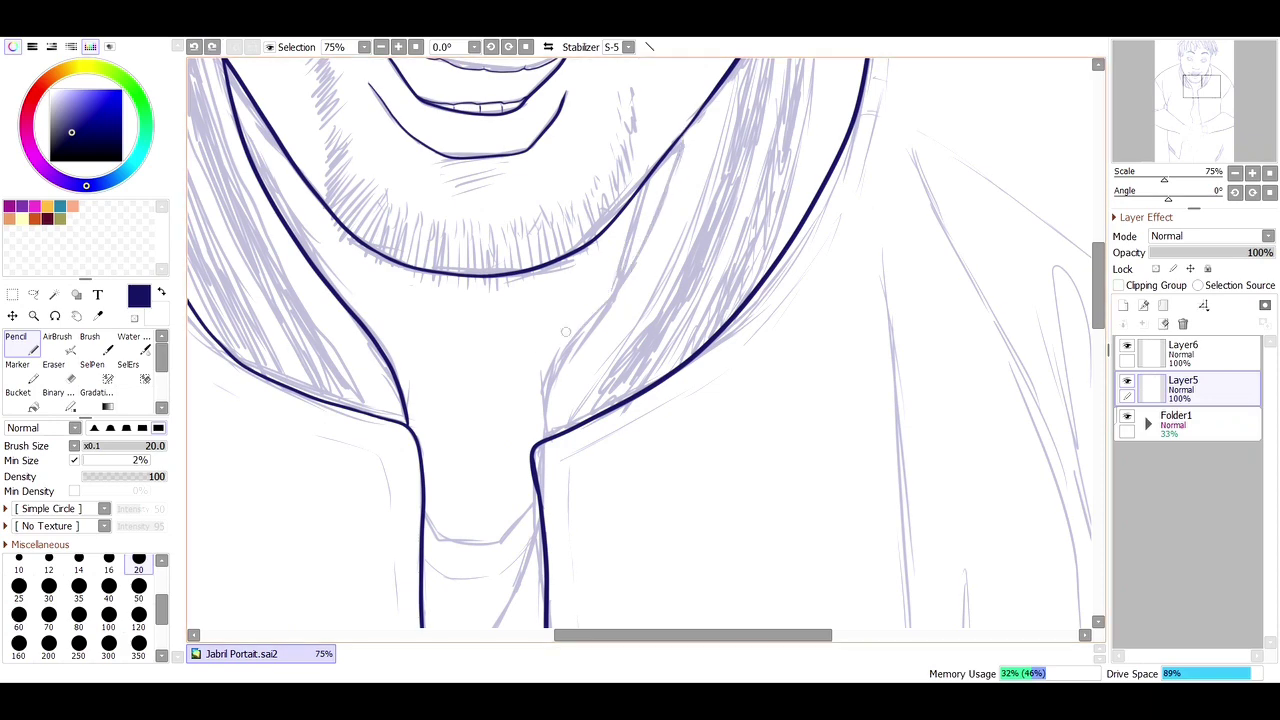
{"action": "key", "text": "Home"}
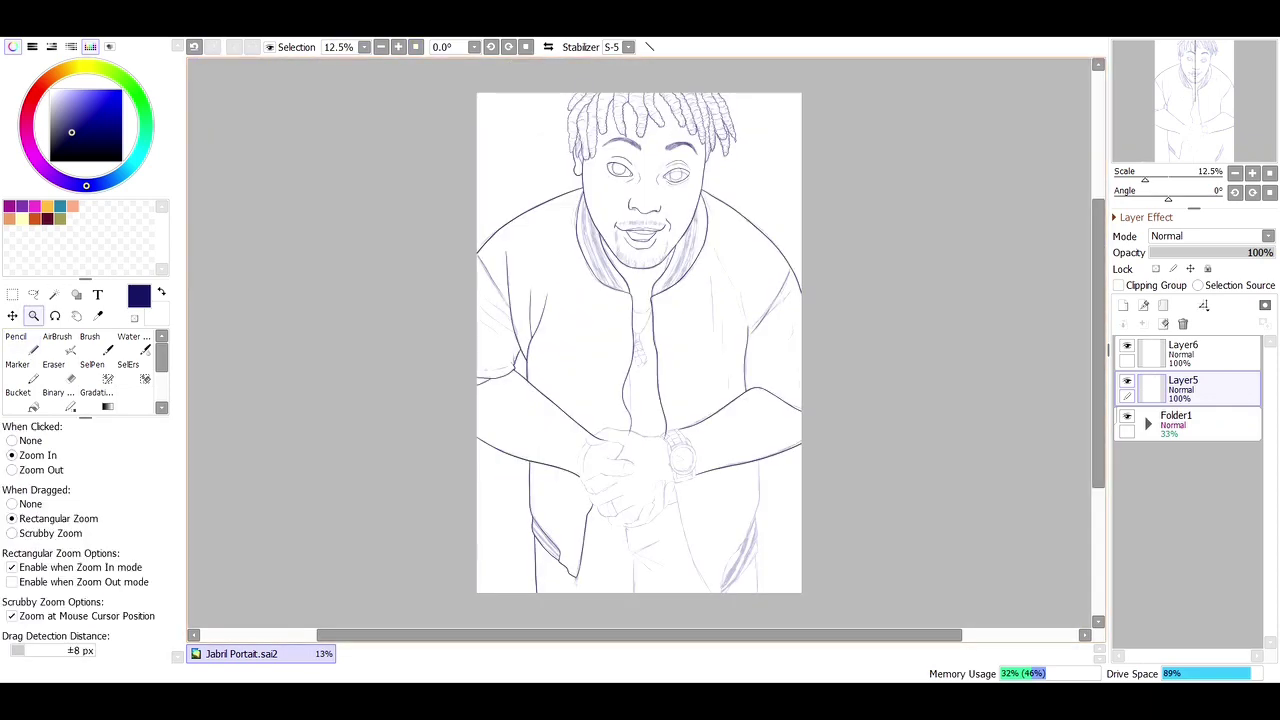
{"action": "left_click", "coordinate": [716, 576]}
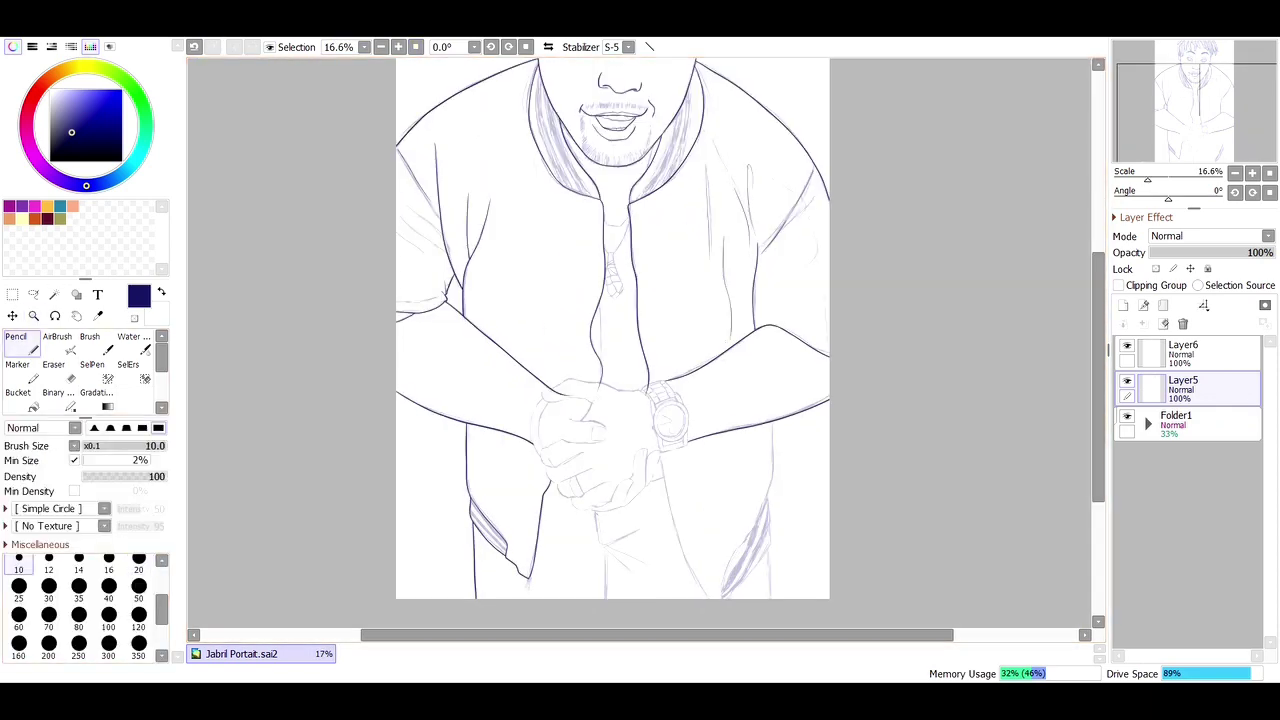
{"action": "left_click_drag", "start_coordinate": [745, 166], "coordinate": [751, 192]}
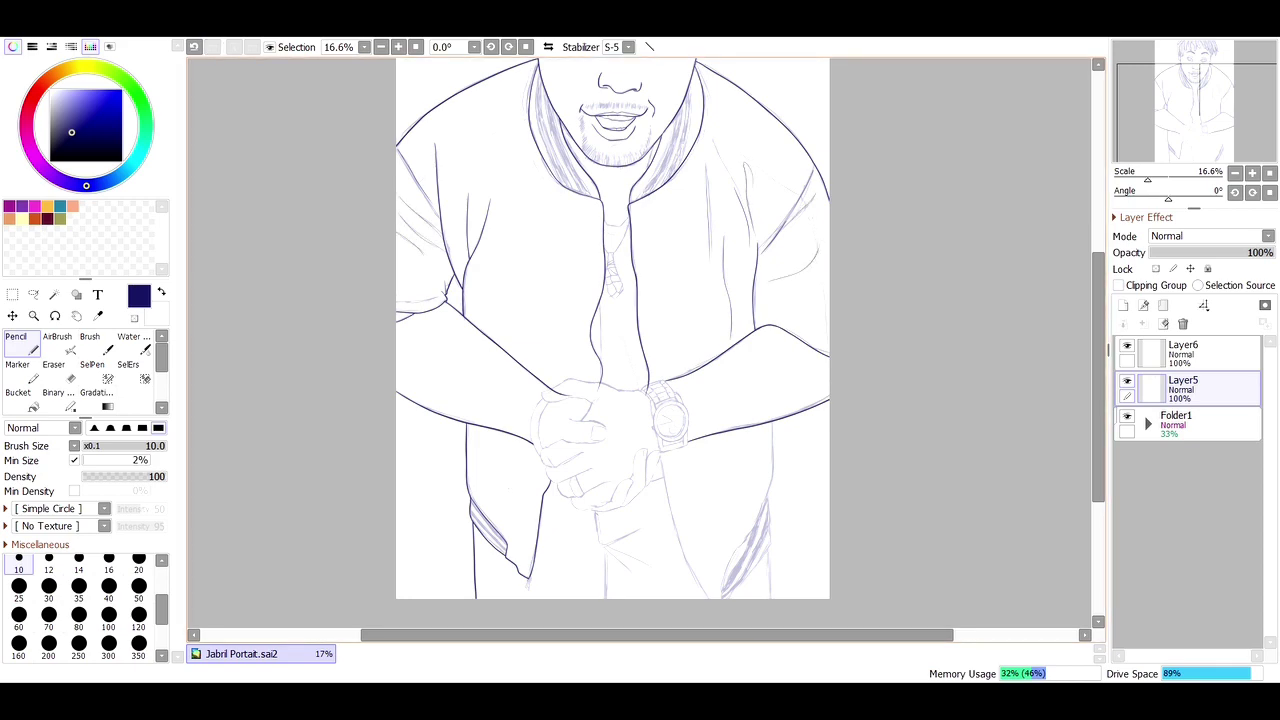
Step: Ink the thin diagonal crease lines on the left sleeve at brush size 10
{"action": "left_click", "coordinate": [402, 227]}
{"action": "left_click", "coordinate": [402, 227]}
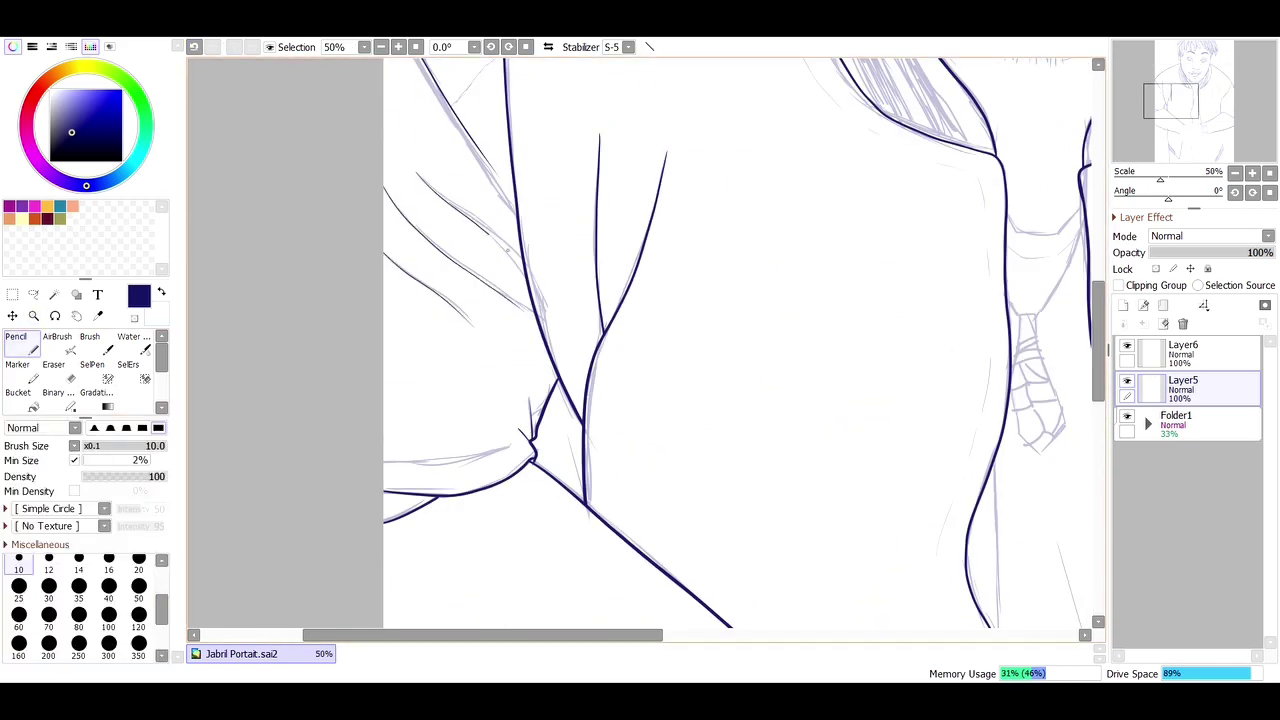
{"action": "key", "text": "ctrl+minus"}
{"action": "key", "text": "ctrl+minus"}
{"action": "key", "text": "ctrl+minus"}
{"action": "key", "text": "ctrl+minus"}
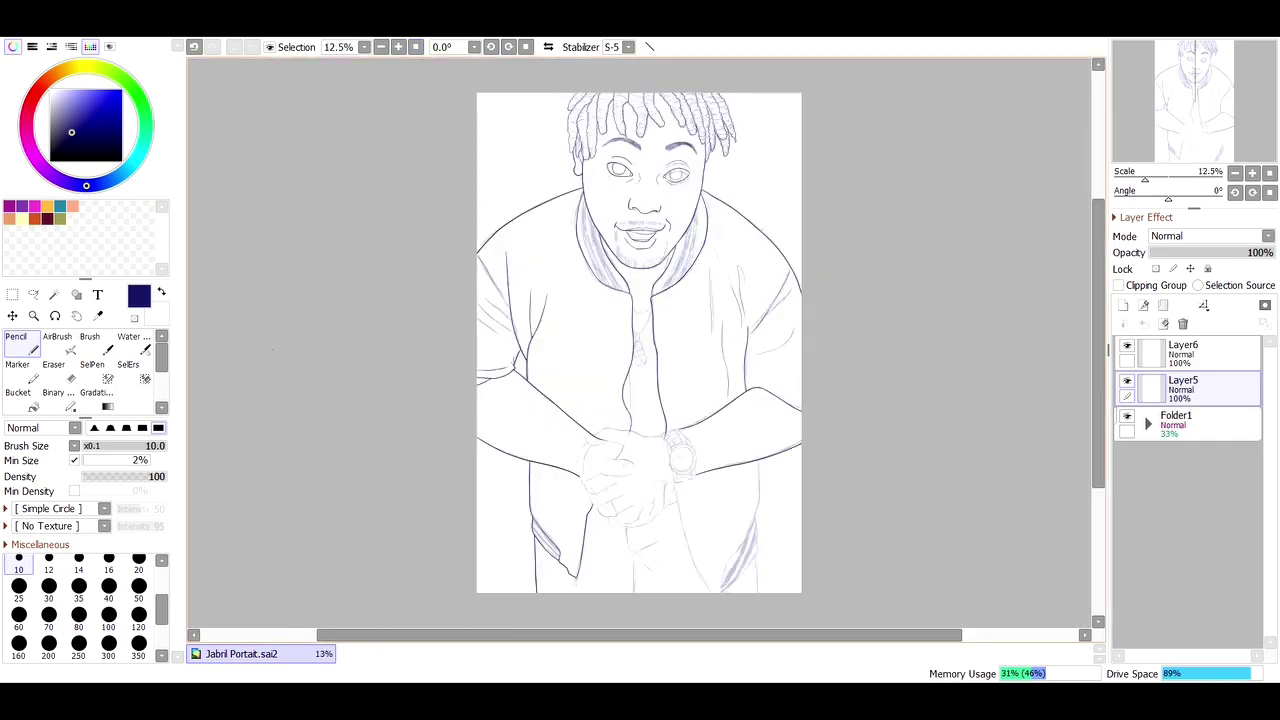
Step: Rotate the canvas view and ink the jacket's lower right front and side edges and the trouser centre line at brush size 20
{"action": "key", "text": "ctrl+space"}
{"action": "scroll", "coordinate": [640, 330], "scroll_direction": "down", "scroll_amount": 2}
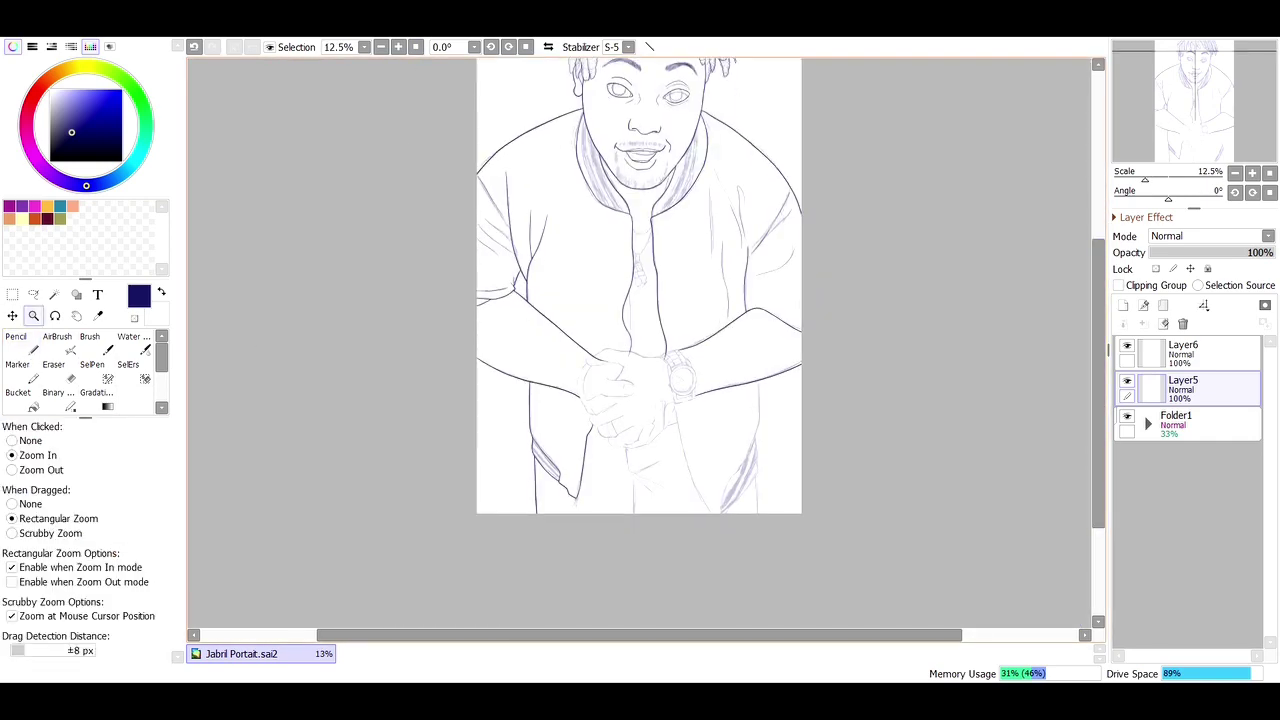
{"action": "left_click", "coordinate": [673, 176]}
{"action": "left_click", "coordinate": [673, 176]}
{"action": "key", "text": "Delete"}
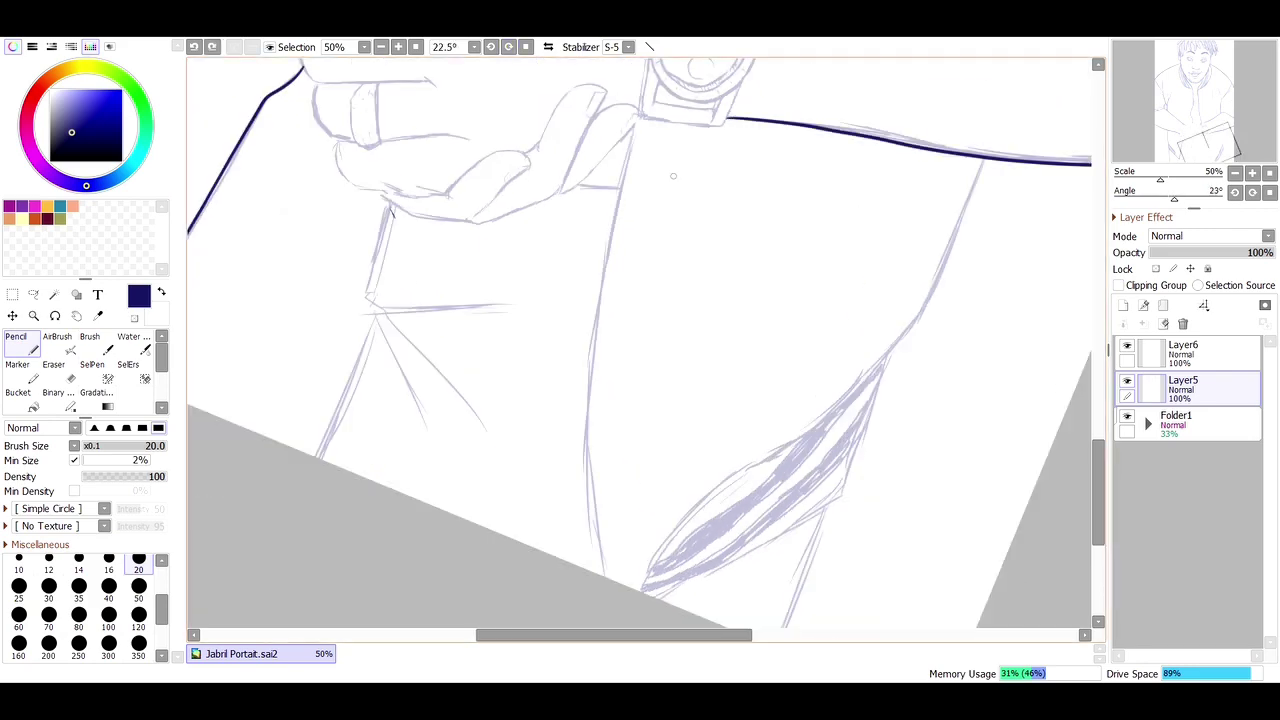
{"action": "mouse_move", "coordinate": [636, 120]}
{"action": "left_mouse_down"}
{"action": "mouse_move", "coordinate": [605, 580]}
{"action": "mouse_move", "coordinate": [828, 428]}
{"action": "mouse_move", "coordinate": [980, 228]}
{"action": "left_mouse_up"}
{"action": "key", "text": "ctrl+z"}
{"action": "mouse_move", "coordinate": [985, 158]}
{"action": "left_mouse_down"}
{"action": "mouse_move", "coordinate": [630, 585]}
{"action": "mouse_move", "coordinate": [886, 352]}
{"action": "mouse_move", "coordinate": [636, 588]}
{"action": "left_mouse_up"}
{"action": "key", "text": "ctrl+z"}
{"action": "left_click_drag", "start_coordinate": [376, 316], "coordinate": [314, 456]}
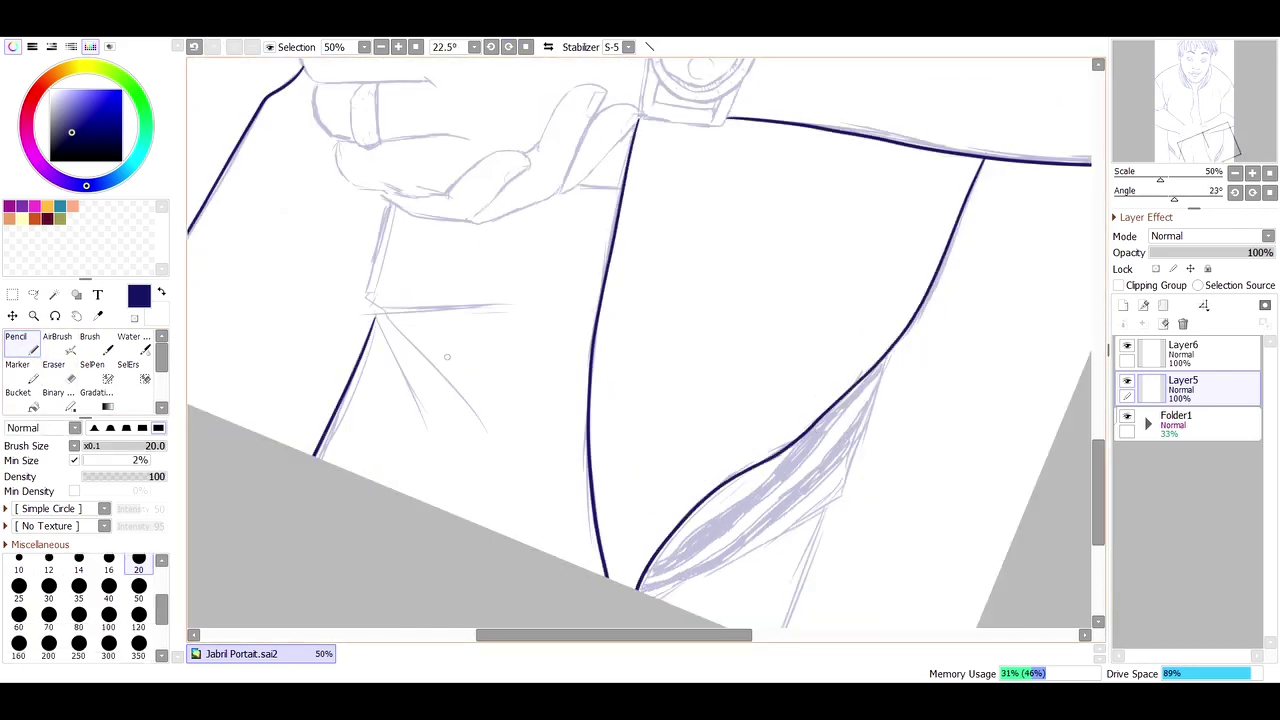
Step: Ink the lower edge of the right ribbed hem and the trouser line beneath it, and reset the view rotation
{"action": "left_click", "coordinate": [447, 356], "text": "ctrl+alt"}
{"action": "left_click", "coordinate": [760, 450], "text": "ctrl"}
{"action": "left_click", "coordinate": [303, 88], "text": "ctrl+alt"}
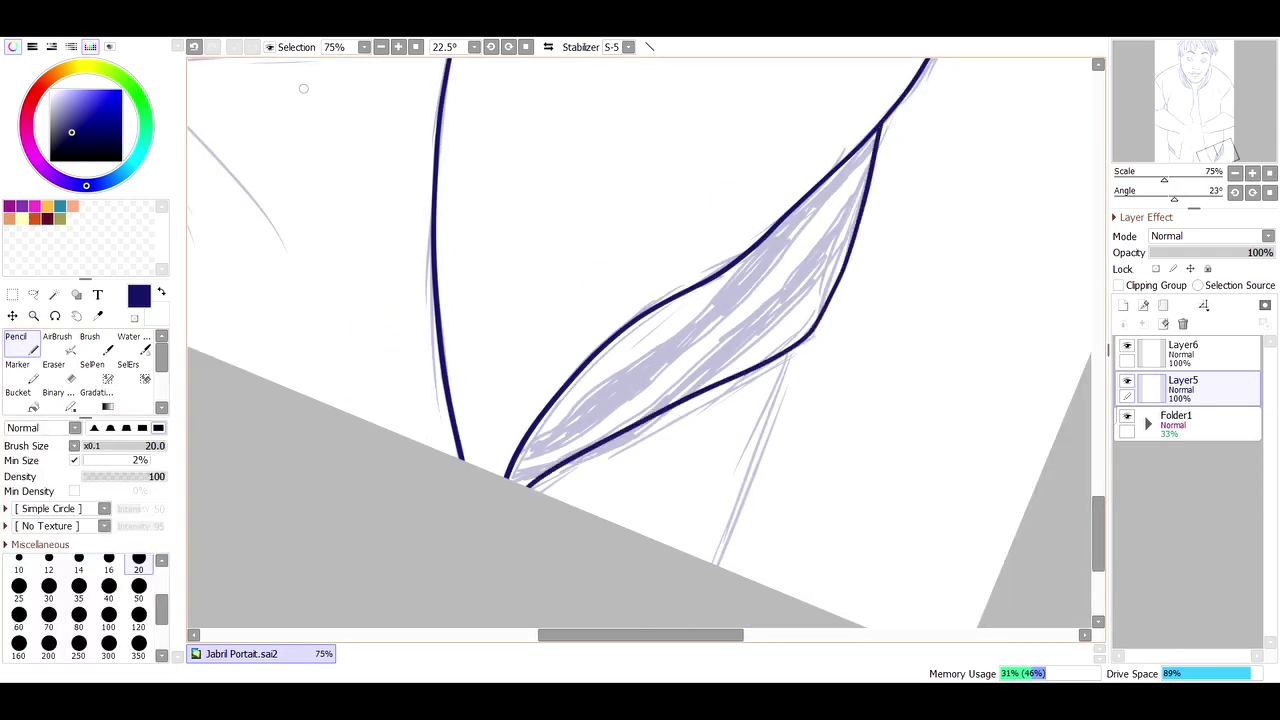
{"action": "key", "text": "ctrl+z"}
{"action": "mouse_move", "coordinate": [878, 124]}
{"action": "left_mouse_down"}
{"action": "mouse_move", "coordinate": [805, 345]}
{"action": "mouse_move", "coordinate": [530, 490]}
{"action": "left_mouse_up"}
{"action": "left_click_drag", "start_coordinate": [785, 362], "coordinate": [716, 564]}
{"action": "key", "text": "Home"}
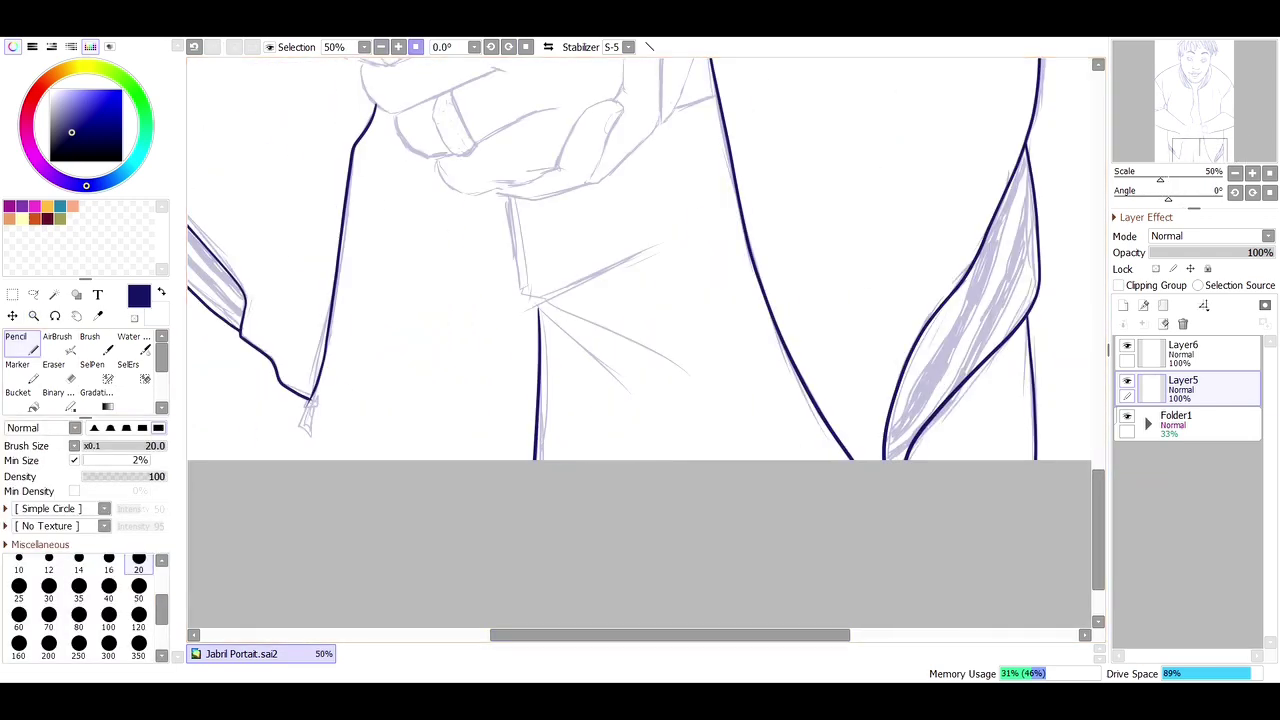
Step: Ink the thumb's outline on the clasped hands, including the small forked crease at its base, at brush size 20
{"action": "left_click", "coordinate": [363, 356], "text": "ctrl+alt"}
{"action": "left_click", "coordinate": [632, 462], "text": "ctrl"}
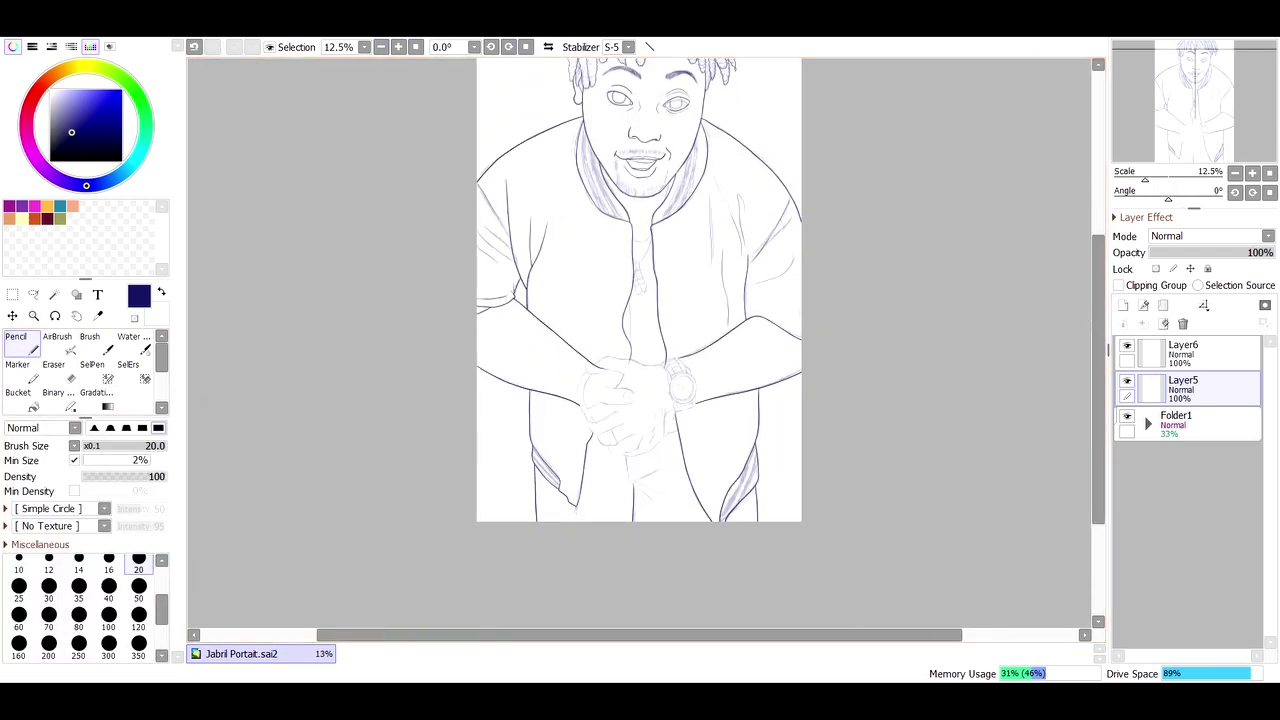
{"action": "left_click", "coordinate": [630, 465], "text": "ctrl"}
{"action": "left_click_drag", "start_coordinate": [589, 280], "coordinate": [757, 328]}
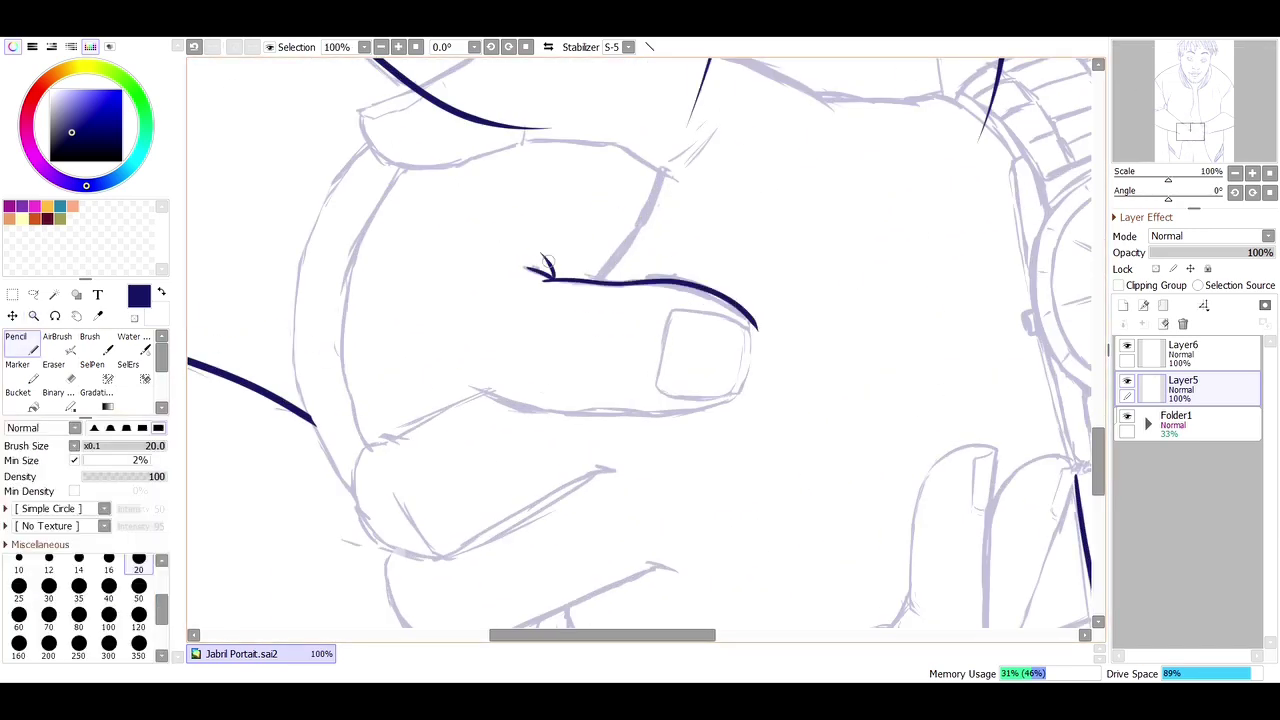
{"action": "key", "text": "ctrl+z"}
{"action": "left_click", "coordinate": [605, 308], "text": "ctrl"}
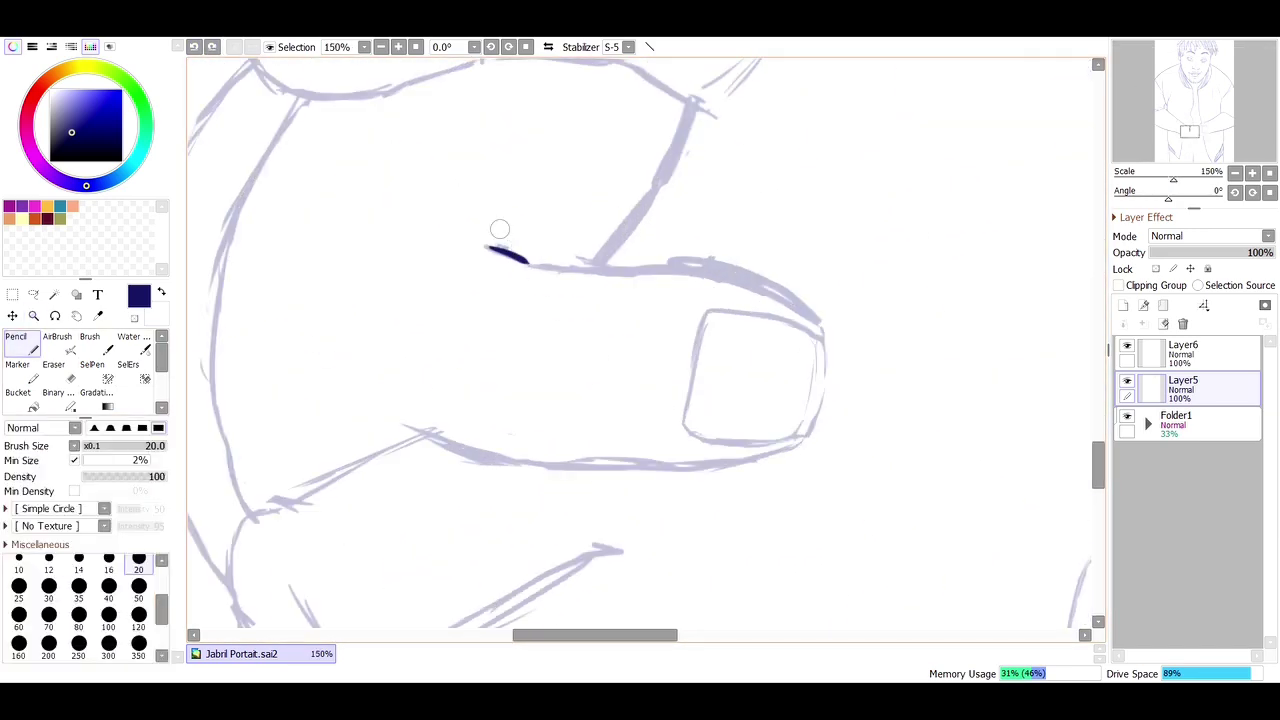
{"action": "mouse_move", "coordinate": [487, 222]}
{"action": "left_mouse_down"}
{"action": "mouse_move", "coordinate": [521, 262]}
{"action": "mouse_move", "coordinate": [663, 268]}
{"action": "mouse_move", "coordinate": [818, 335]}
{"action": "left_mouse_up"}
{"action": "left_click_drag", "start_coordinate": [818, 335], "coordinate": [822, 470]}
{"action": "key", "text": "ctrl+z"}
{"action": "mouse_move", "coordinate": [404, 428]}
{"action": "left_mouse_down"}
{"action": "mouse_move", "coordinate": [562, 469]}
{"action": "mouse_move", "coordinate": [807, 437]}
{"action": "mouse_move", "coordinate": [704, 317]}
{"action": "left_mouse_up"}
Step: Ink the thumbnail's outline and inner edge at brush size 10
{"action": "key", "text": "bracketleft"}
{"action": "key", "text": "bracketleft"}
{"action": "key", "text": "bracketleft"}
{"action": "key", "text": "bracketleft"}
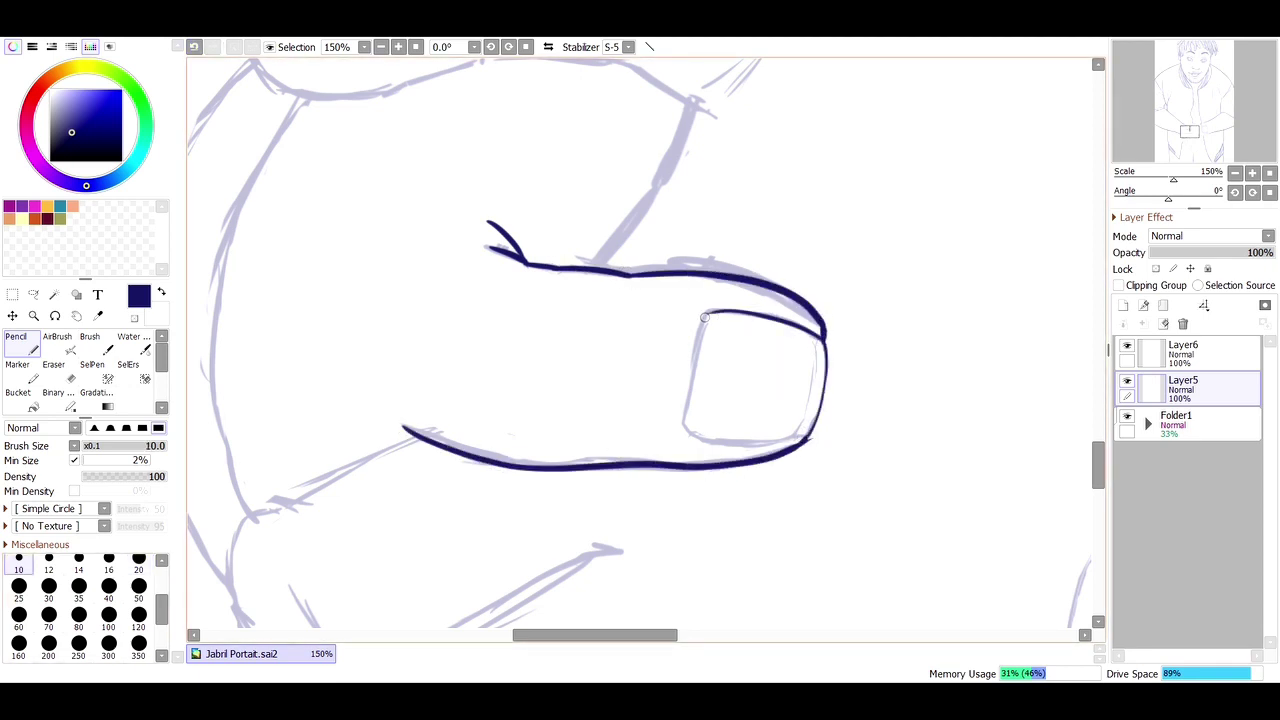
{"action": "left_click_drag", "start_coordinate": [745, 445], "coordinate": [815, 345]}
{"action": "key", "text": "ctrl+z"}
{"action": "left_click_drag", "start_coordinate": [812, 410], "coordinate": [814, 352]}
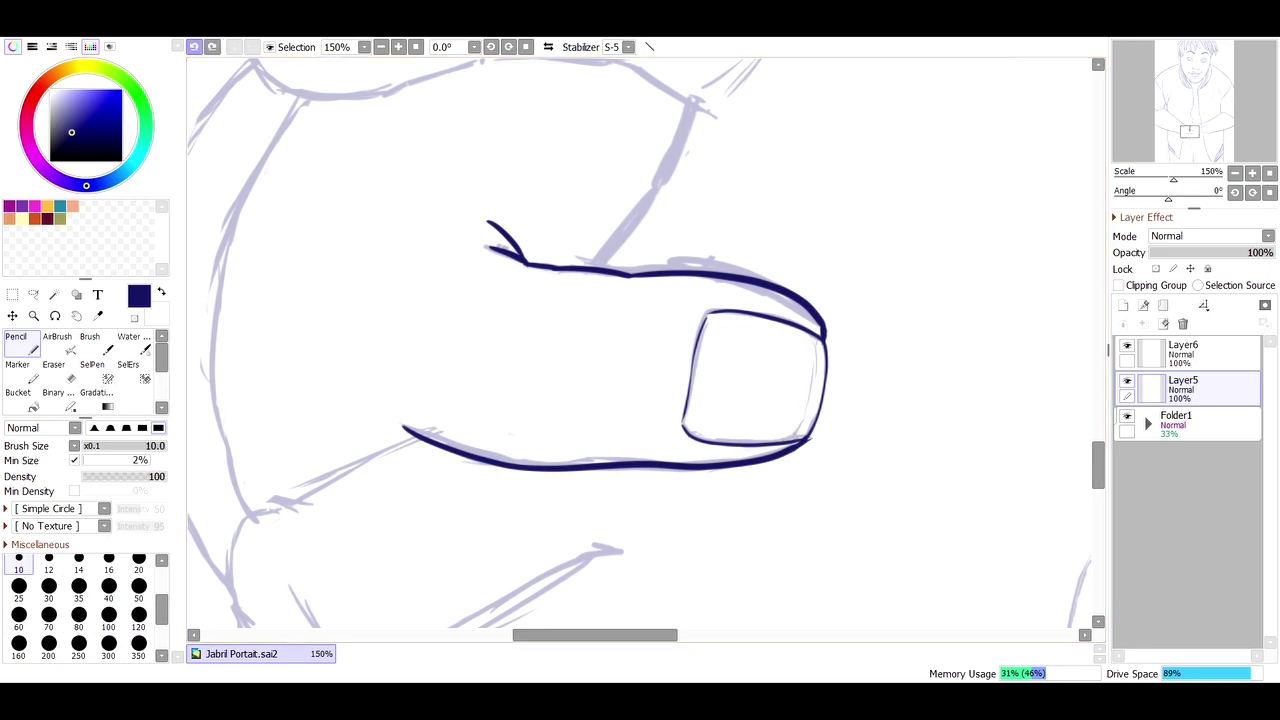
Step: Erase the overshooting ends of the left forearm line and jacket opening line where they meet the hand
{"action": "scroll", "coordinate": [810, 360], "scroll_direction": "down", "scroll_amount": 7}
{"action": "key", "text": "ctrl+space"}
{"action": "scroll", "coordinate": [614, 460], "scroll_direction": "up", "scroll_amount": 6}
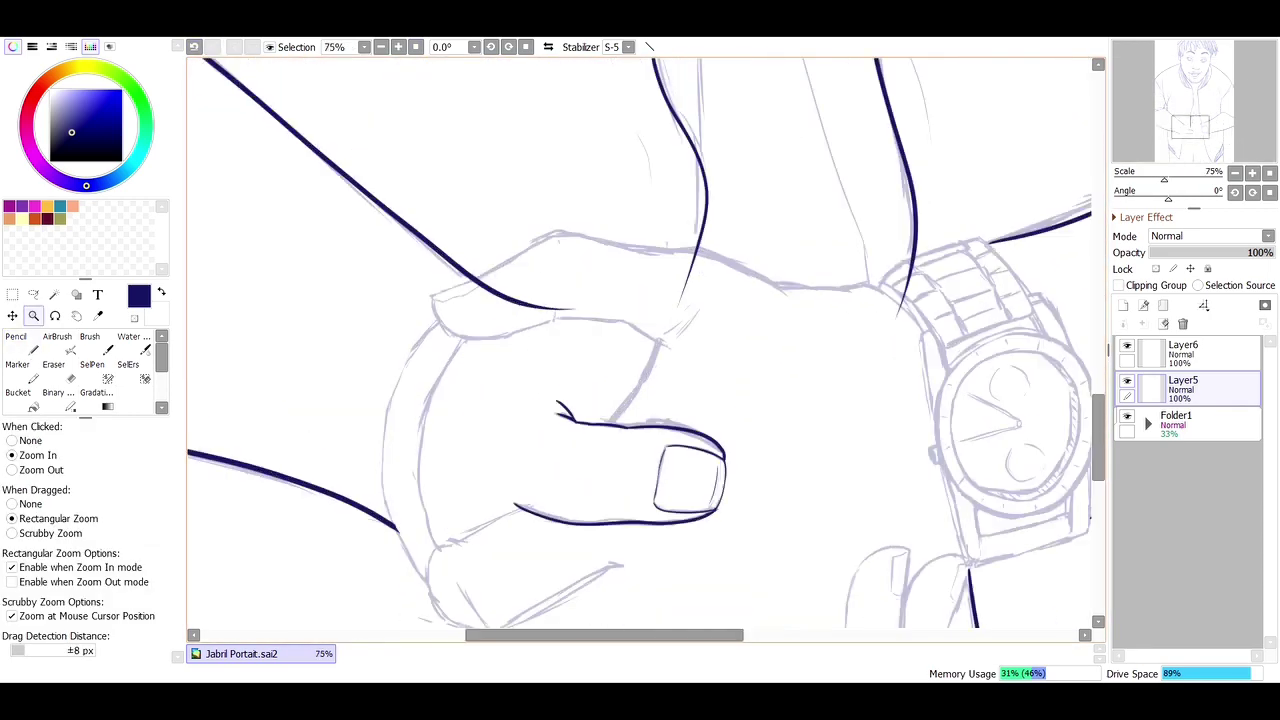
{"action": "key", "text": "e"}
{"action": "left_click_drag", "start_coordinate": [521, 240], "coordinate": [318, 178]}
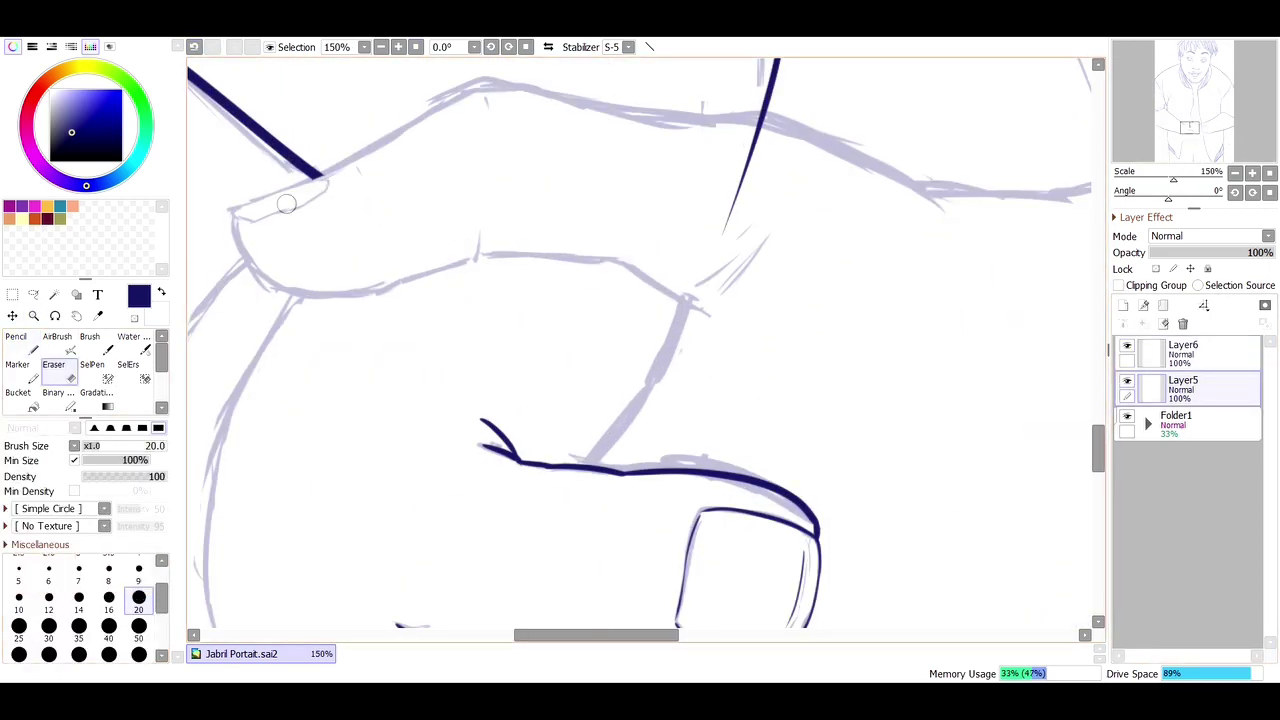
Step: Ink the line rising from the thumb and the lower edge of the finger above it at brush size 20
{"action": "key", "text": "n"}
{"action": "mouse_move", "coordinate": [585, 465]}
{"action": "left_mouse_down"}
{"action": "mouse_move", "coordinate": [677, 357]}
{"action": "mouse_move", "coordinate": [708, 290]}
{"action": "left_mouse_up"}
{"action": "key", "text": "ctrl+z"}
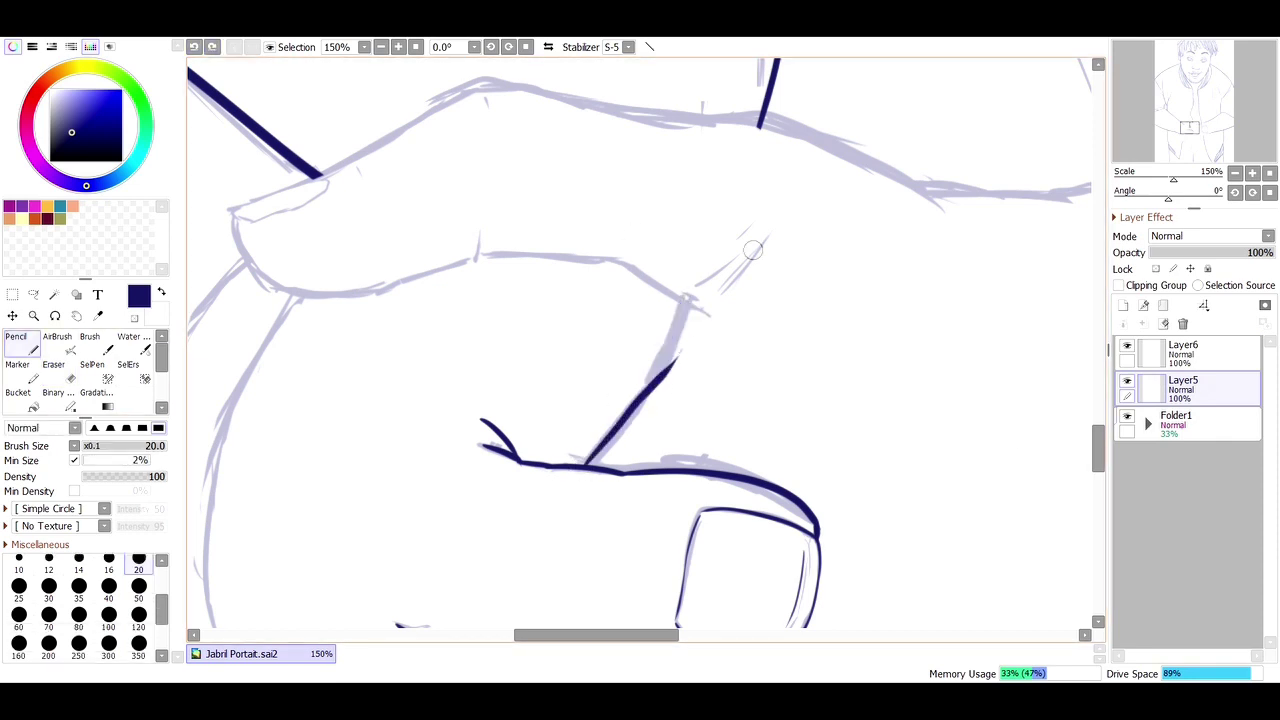
{"action": "mouse_move", "coordinate": [660, 376]}
{"action": "left_mouse_down"}
{"action": "mouse_move", "coordinate": [703, 318]}
{"action": "mouse_move", "coordinate": [614, 261]}
{"action": "mouse_move", "coordinate": [474, 223]}
{"action": "left_mouse_up"}
{"action": "mouse_move", "coordinate": [237, 210]}
{"action": "left_mouse_down"}
{"action": "mouse_move", "coordinate": [470, 256]}
{"action": "mouse_move", "coordinate": [358, 289]}
{"action": "mouse_move", "coordinate": [478, 256]}
{"action": "left_mouse_up"}
{"action": "key", "text": "ctrl+z"}
{"action": "key", "text": "ctrl+z"}
{"action": "key", "text": "ctrl+z"}
Step: Flip and rotate the canvas view, and ink the upper finger's rounded tip and its thin nail
{"action": "key", "text": "h"}
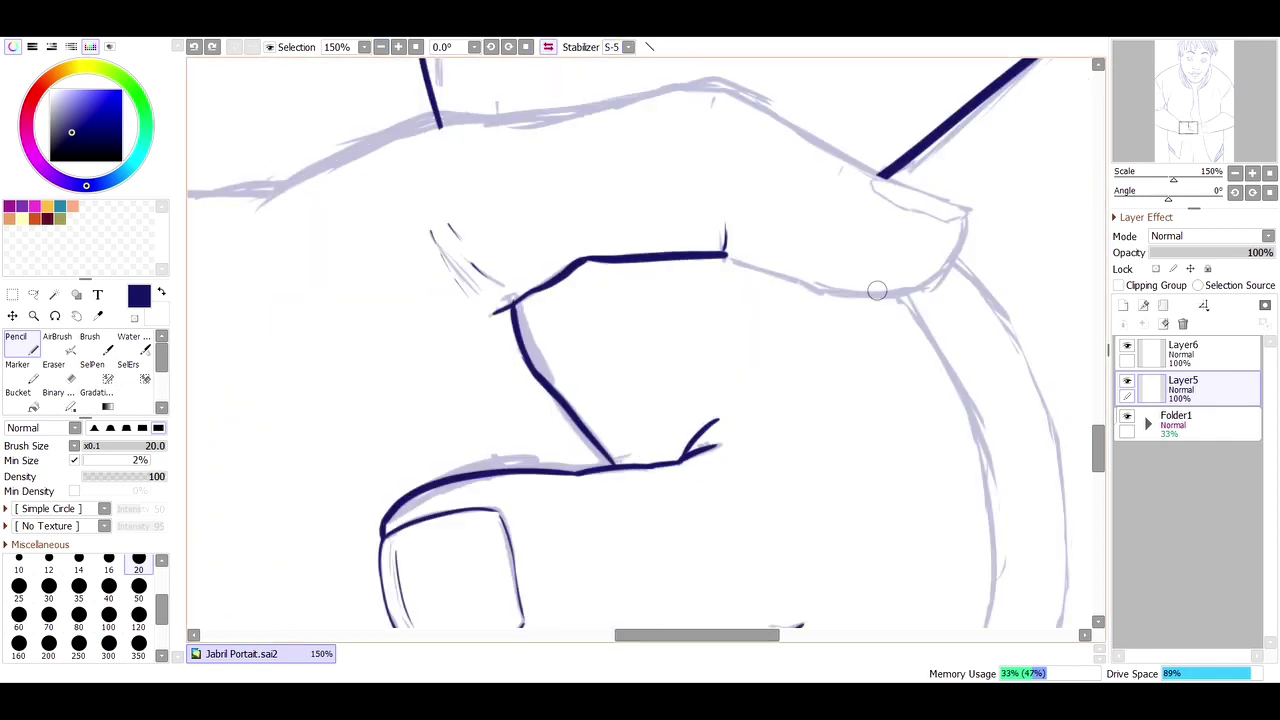
{"action": "mouse_move", "coordinate": [966, 214]}
{"action": "left_mouse_down"}
{"action": "mouse_move", "coordinate": [724, 256]}
{"action": "mouse_move", "coordinate": [890, 290]}
{"action": "mouse_move", "coordinate": [966, 214]}
{"action": "mouse_move", "coordinate": [724, 256]}
{"action": "mouse_move", "coordinate": [966, 214]}
{"action": "left_mouse_up"}
{"action": "key", "text": "ctrl+z"}
{"action": "key", "text": "ctrl+z"}
{"action": "key", "text": "ctrl+z"}
{"action": "key", "text": "ctrl+z"}
{"action": "key", "text": "Delete"}
{"action": "mouse_move", "coordinate": [876, 282]}
{"action": "left_mouse_down"}
{"action": "mouse_move", "coordinate": [850, 372]}
{"action": "mouse_move", "coordinate": [642, 405]}
{"action": "left_mouse_up"}
{"action": "key", "text": "ctrl+z"}
{"action": "left_click_drag", "start_coordinate": [850, 372], "coordinate": [665, 405]}
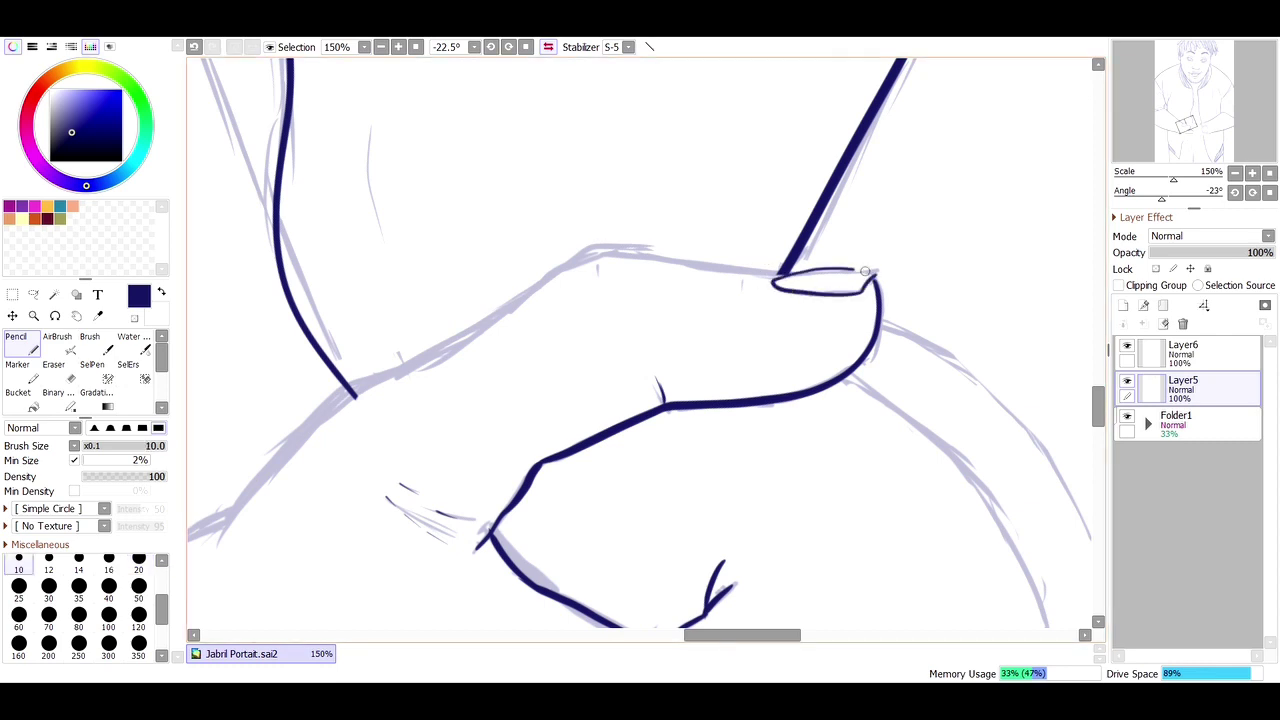
Step: Ink the hand's upper contour from the fingernail past the jacket opening toward the watch, and tidy it with the eraser
{"action": "key", "text": "ctrl+z"}
{"action": "key", "text": "ctrl+z"}
{"action": "mouse_move", "coordinate": [873, 277]}
{"action": "left_mouse_down"}
{"action": "mouse_move", "coordinate": [829, 295]}
{"action": "mouse_move", "coordinate": [517, 289]}
{"action": "mouse_move", "coordinate": [222, 540]}
{"action": "left_mouse_up"}
{"action": "key", "text": "e"}
{"action": "left_click_drag", "start_coordinate": [655, 593], "coordinate": [830, 593]}
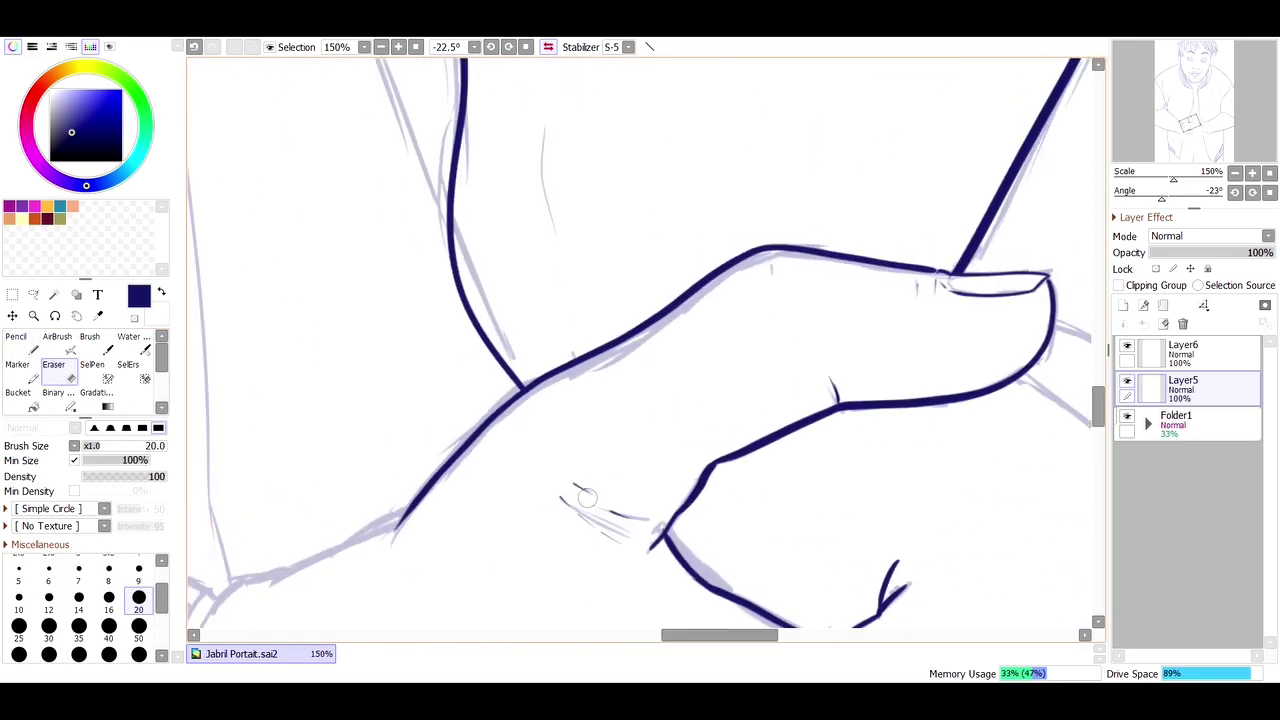
Step: Ink the narrow nail of the raised finger beside the watch at brush size 10
{"action": "key", "text": "n"}
{"action": "scroll", "coordinate": [937, 271], "scroll_direction": "down", "scroll_amount": 3}
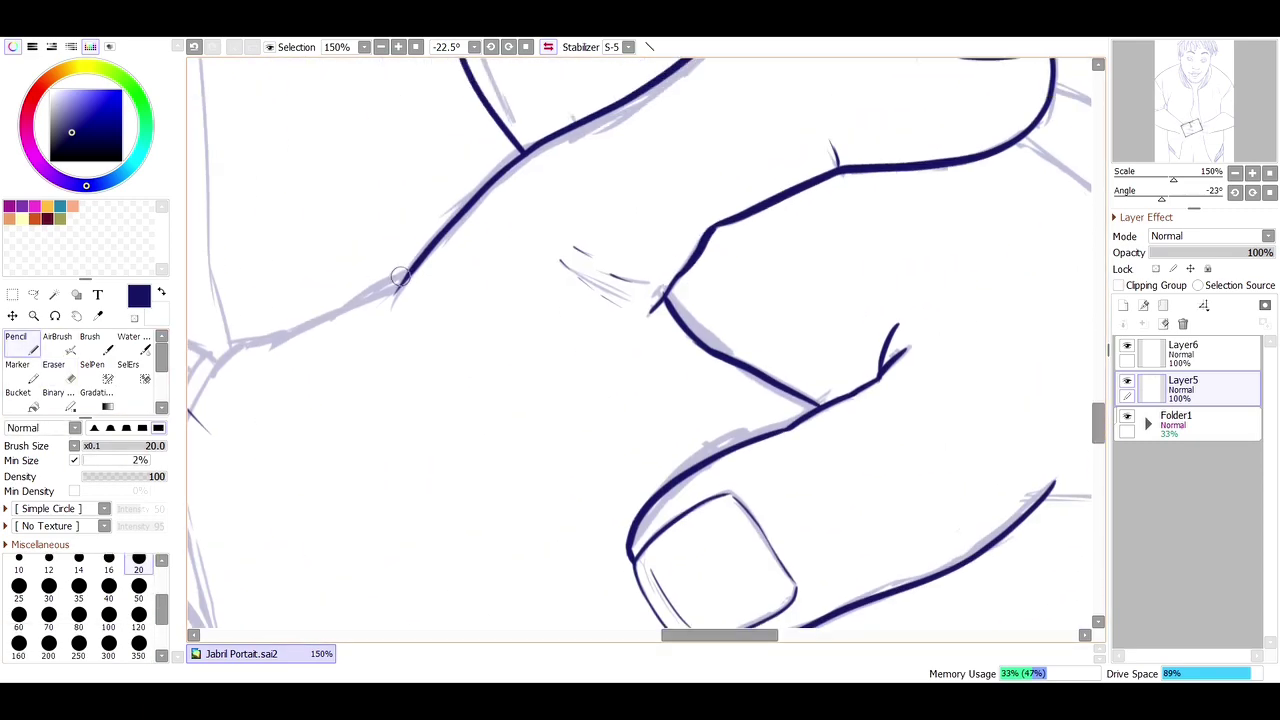
{"action": "scroll", "coordinate": [250, 360], "scroll_direction": "down", "scroll_amount": 6}
{"action": "left_click", "coordinate": [18, 562]}
{"action": "mouse_move", "coordinate": [360, 243]}
{"action": "left_mouse_down"}
{"action": "mouse_move", "coordinate": [419, 322]}
{"action": "mouse_move", "coordinate": [394, 304]}
{"action": "left_mouse_up"}
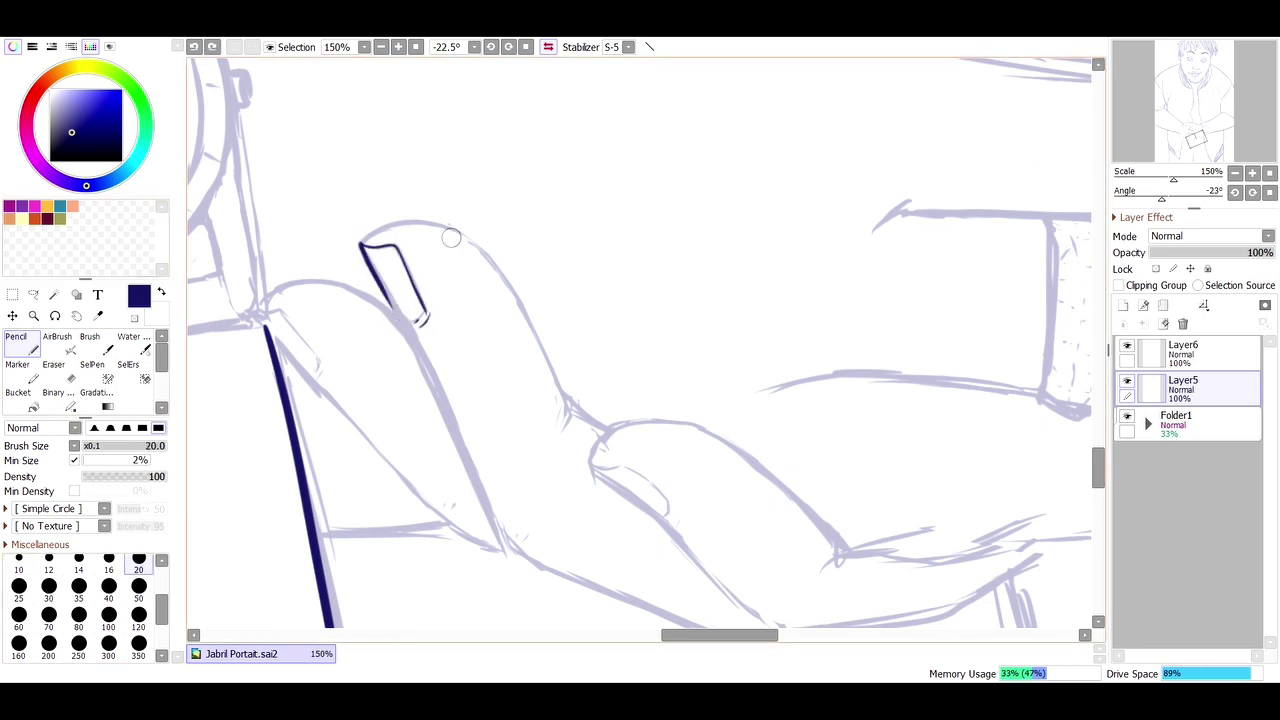
Step: Unflip the canvas view and ink the raised finger's rounded tip and outer edge at brush size 20
{"action": "key", "text": "bracketright"}
{"action": "key", "text": "bracketright"}
{"action": "key", "text": "bracketright"}
{"action": "key", "text": "bracketright"}
{"action": "key", "text": "h"}
{"action": "key", "text": "ctrl+z"}
{"action": "mouse_move", "coordinate": [916, 242]}
{"action": "left_mouse_down"}
{"action": "mouse_move", "coordinate": [808, 230]}
{"action": "mouse_move", "coordinate": [718, 416]}
{"action": "left_mouse_up"}
{"action": "key", "text": "ctrl+z"}
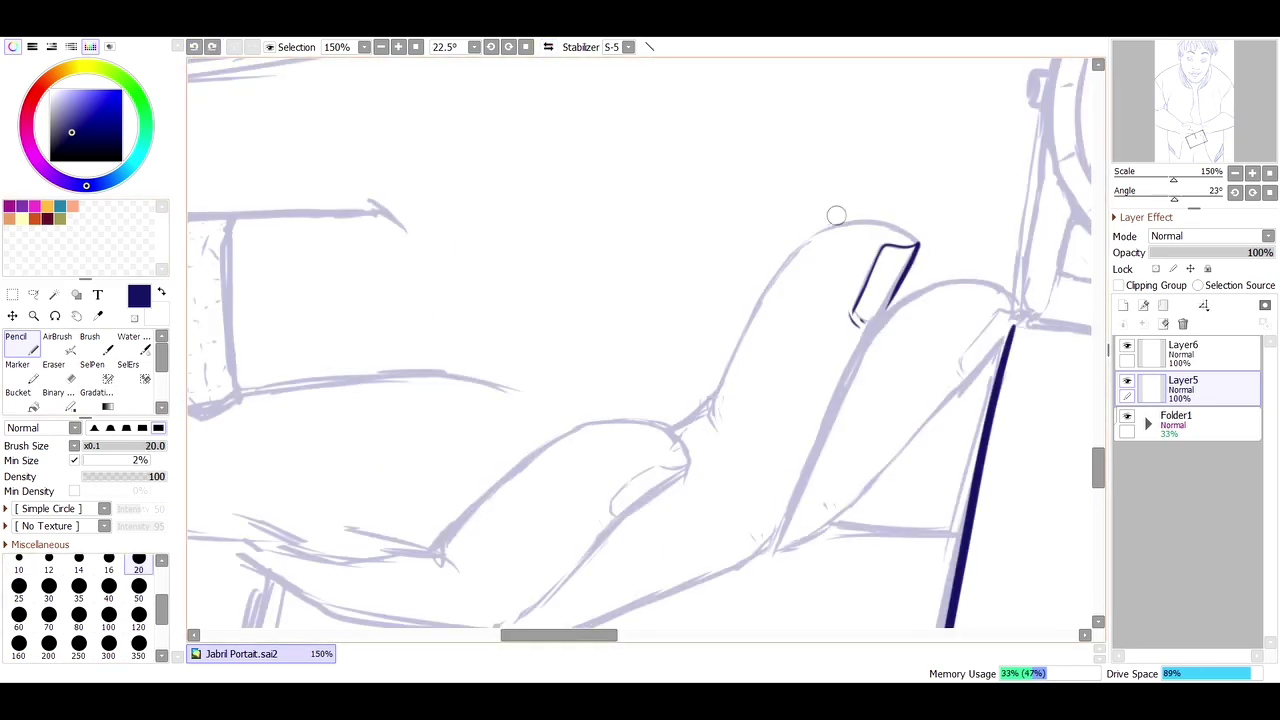
{"action": "mouse_move", "coordinate": [916, 242]}
{"action": "left_mouse_down"}
{"action": "mouse_move", "coordinate": [793, 243]}
{"action": "mouse_move", "coordinate": [722, 366]}
{"action": "left_mouse_up"}
{"action": "key", "text": "ctrl+z"}
{"action": "mouse_move", "coordinate": [916, 242]}
{"action": "left_mouse_down"}
{"action": "mouse_move", "coordinate": [714, 390]}
{"action": "mouse_move", "coordinate": [738, 382]}
{"action": "mouse_move", "coordinate": [708, 428]}
{"action": "mouse_move", "coordinate": [662, 428]}
{"action": "left_mouse_up"}
{"action": "key", "text": "ctrl+z"}
{"action": "key", "text": "ctrl+z"}
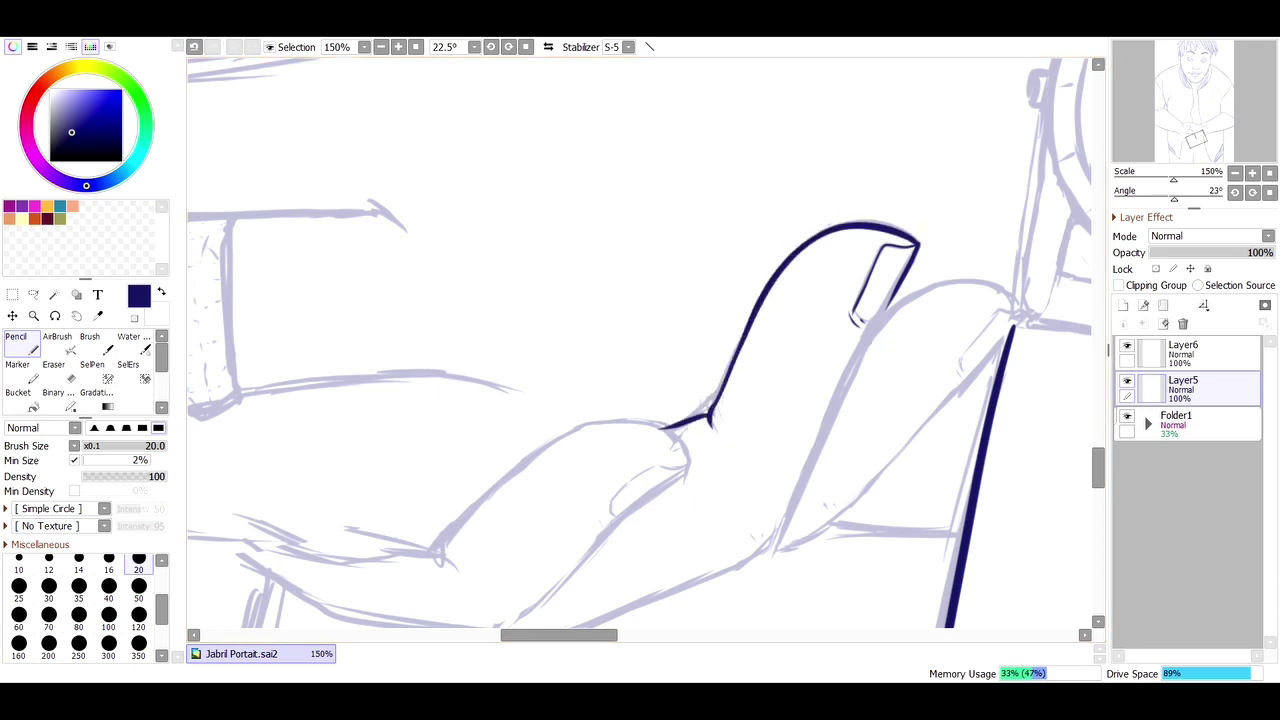
{"action": "key", "text": "ctrl+z"}
Step: Ink the two neighbouring fingers' nails at brush size 10 and the raised finger's underside and base joint at size 20
{"action": "key", "text": "bracketleft"}
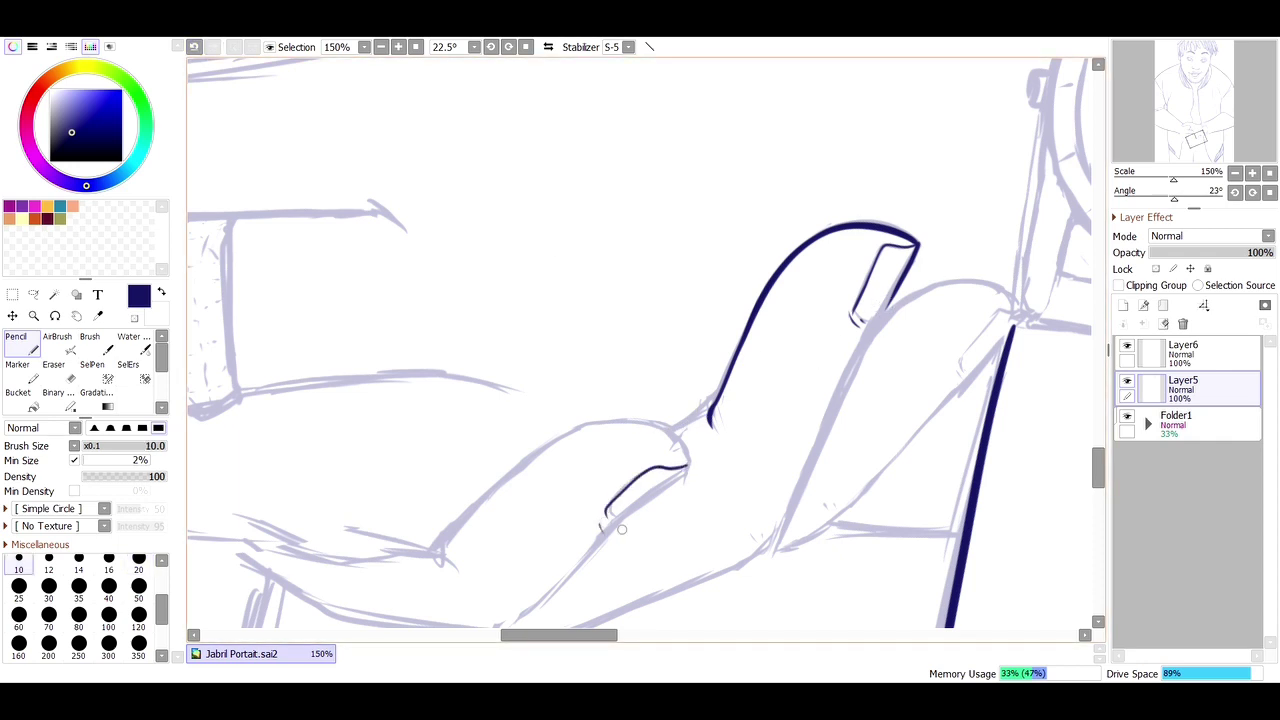
{"action": "left_click_drag", "start_coordinate": [903, 293], "coordinate": [798, 498]}
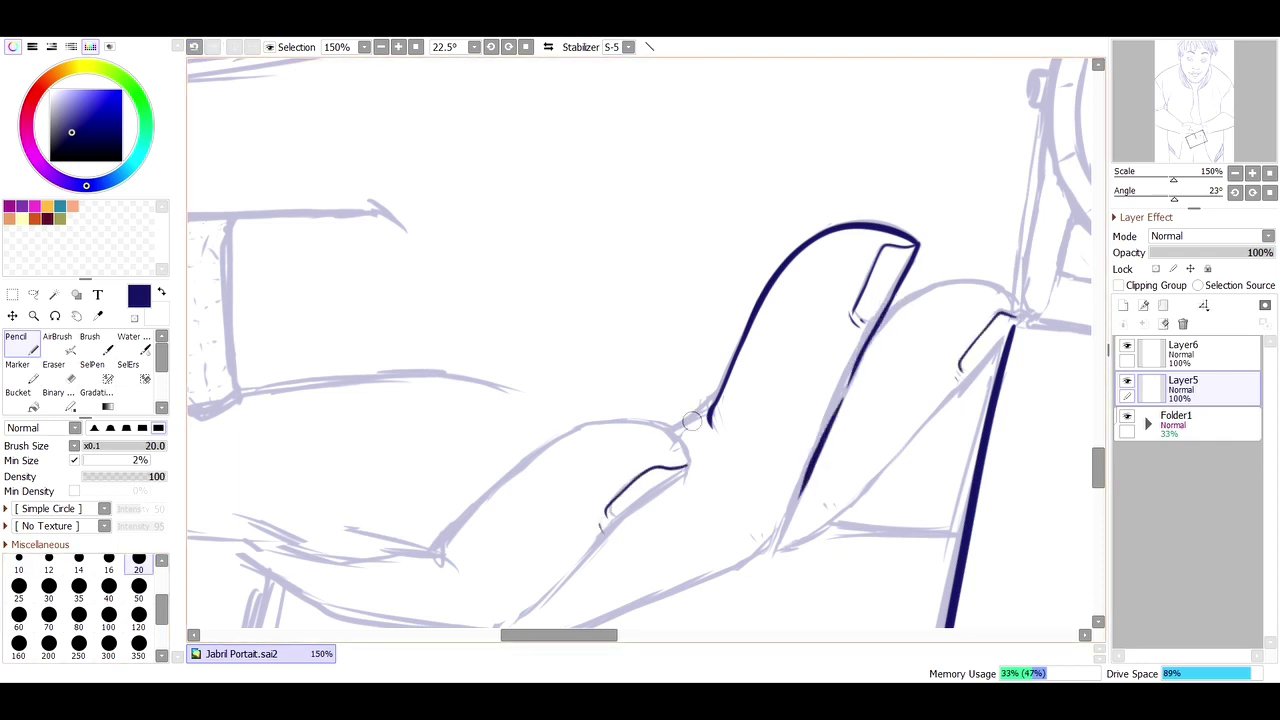
{"action": "key", "text": "e"}
{"action": "key", "text": "n"}
{"action": "mouse_move", "coordinate": [708, 419]}
{"action": "left_mouse_down"}
{"action": "mouse_move", "coordinate": [750, 322]}
{"action": "mouse_move", "coordinate": [704, 411]}
{"action": "left_mouse_up"}
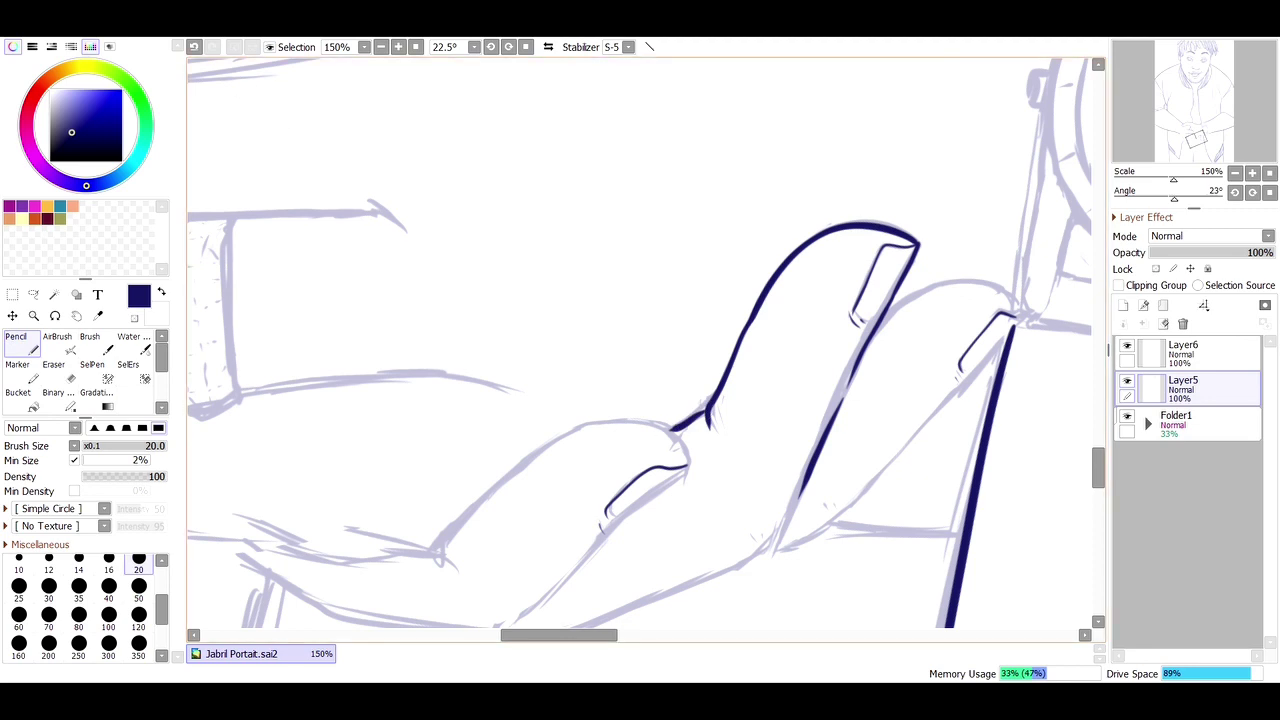
Step: Ink the rounded upper outline of the finger to the left of the raised one at brush size 20
{"action": "scroll", "coordinate": [922, 107], "scroll_direction": "down", "scroll_amount": 2}
{"action": "left_click_drag", "start_coordinate": [559, 635], "coordinate": [538, 635]}
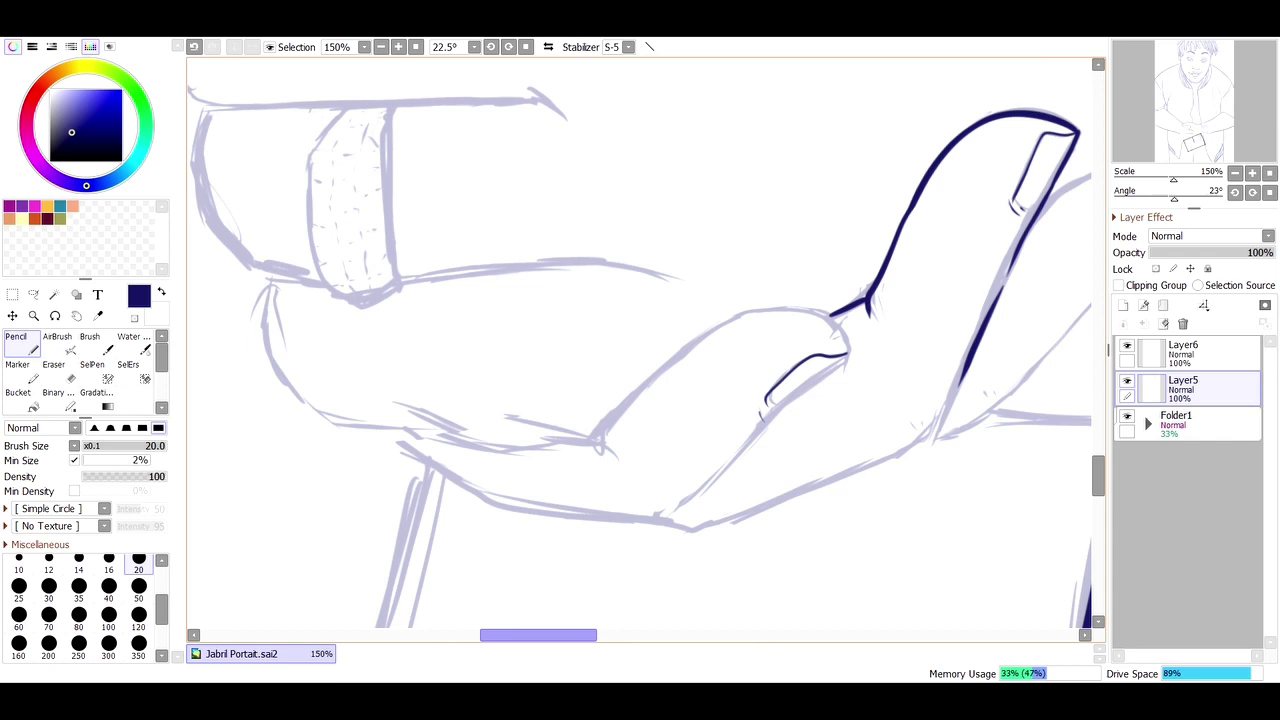
{"action": "mouse_move", "coordinate": [846, 349]}
{"action": "left_mouse_down"}
{"action": "mouse_move", "coordinate": [623, 405]}
{"action": "mouse_move", "coordinate": [619, 465]}
{"action": "left_mouse_up"}
Step: Ink the outline of the finger touching the watch strap and erase the jacket line's end beside its tip
{"action": "scroll", "coordinate": [543, 215], "scroll_direction": "right", "scroll_amount": 10}
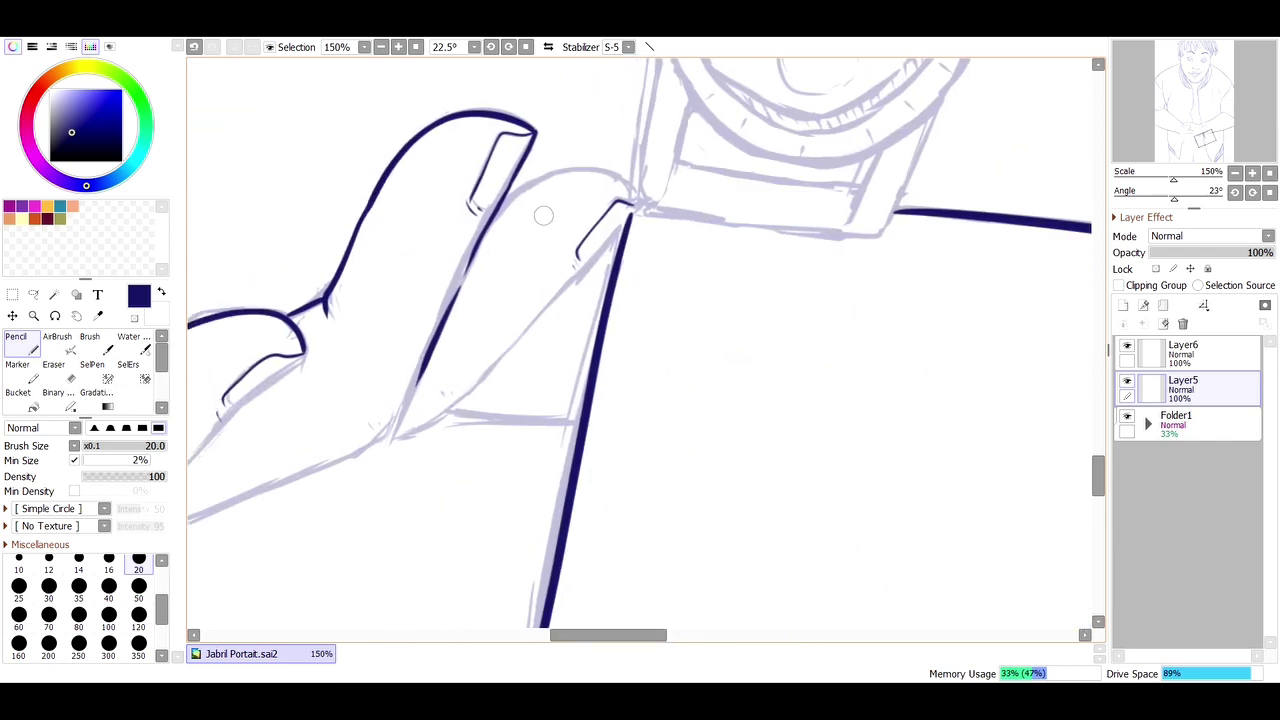
{"action": "left_click_drag", "start_coordinate": [630, 208], "coordinate": [470, 398]}
{"action": "key", "text": "ctrl+z"}
{"action": "left_click_drag", "start_coordinate": [628, 222], "coordinate": [406, 438]}
{"action": "key", "text": "ctrl+z"}
{"action": "key", "text": "ctrl+z"}
{"action": "mouse_move", "coordinate": [502, 205]}
{"action": "left_mouse_down"}
{"action": "mouse_move", "coordinate": [578, 172]}
{"action": "mouse_move", "coordinate": [630, 190]}
{"action": "mouse_move", "coordinate": [634, 208]}
{"action": "mouse_move", "coordinate": [585, 275]}
{"action": "mouse_move", "coordinate": [385, 440]}
{"action": "left_mouse_up"}
{"action": "key", "text": "e"}
{"action": "key", "text": "n"}
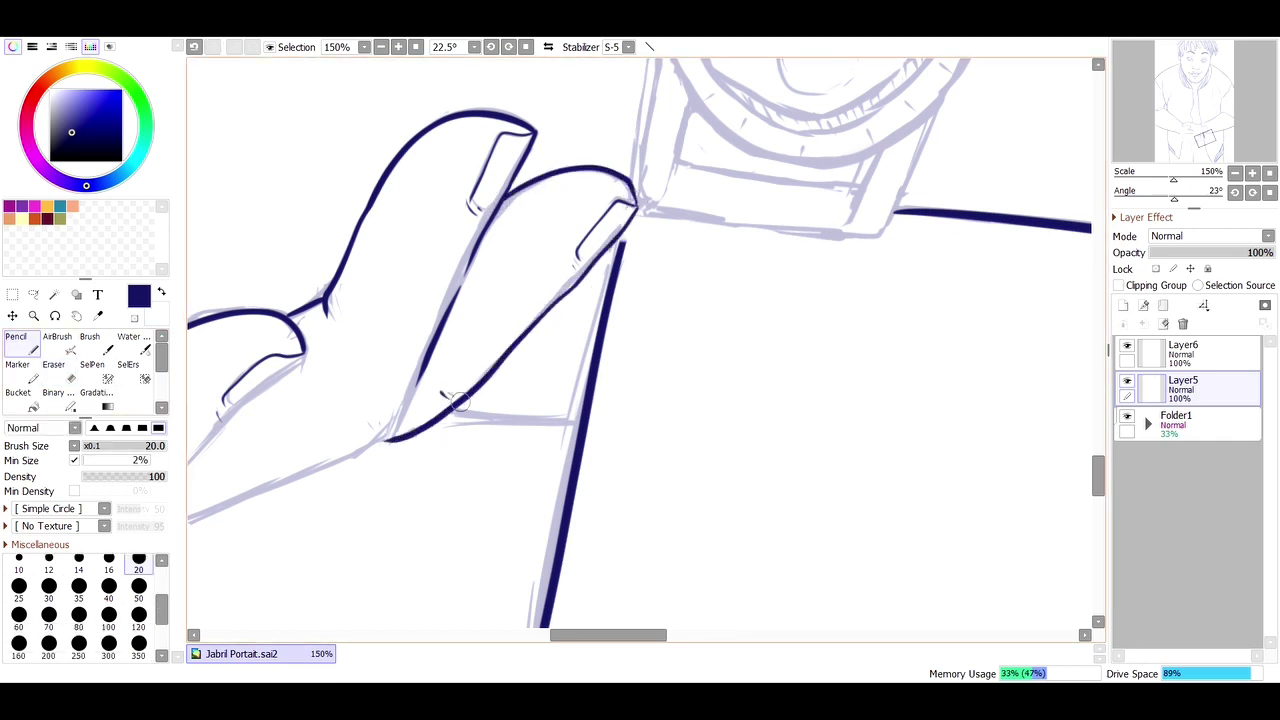
Step: Ink the short crease under the finger beside the watch and the hand's lower edge leading to the next finger
{"action": "mouse_move", "coordinate": [443, 394]}
{"action": "left_mouse_down"}
{"action": "mouse_move", "coordinate": [809, 397]}
{"action": "mouse_move", "coordinate": [497, 527]}
{"action": "left_mouse_up"}
{"action": "key", "text": "bracketright"}
{"action": "key", "text": "bracketright"}
{"action": "key", "text": "bracketright"}
{"action": "key", "text": "bracketright"}
{"action": "key", "text": "ctrl+z"}
{"action": "left_click_drag", "start_coordinate": [785, 385], "coordinate": [495, 527]}
Step: Ink the left finger's underside from its nail and continue the hand's bottom contour to the left
{"action": "left_click_drag", "start_coordinate": [453, 288], "coordinate": [665, 288]}
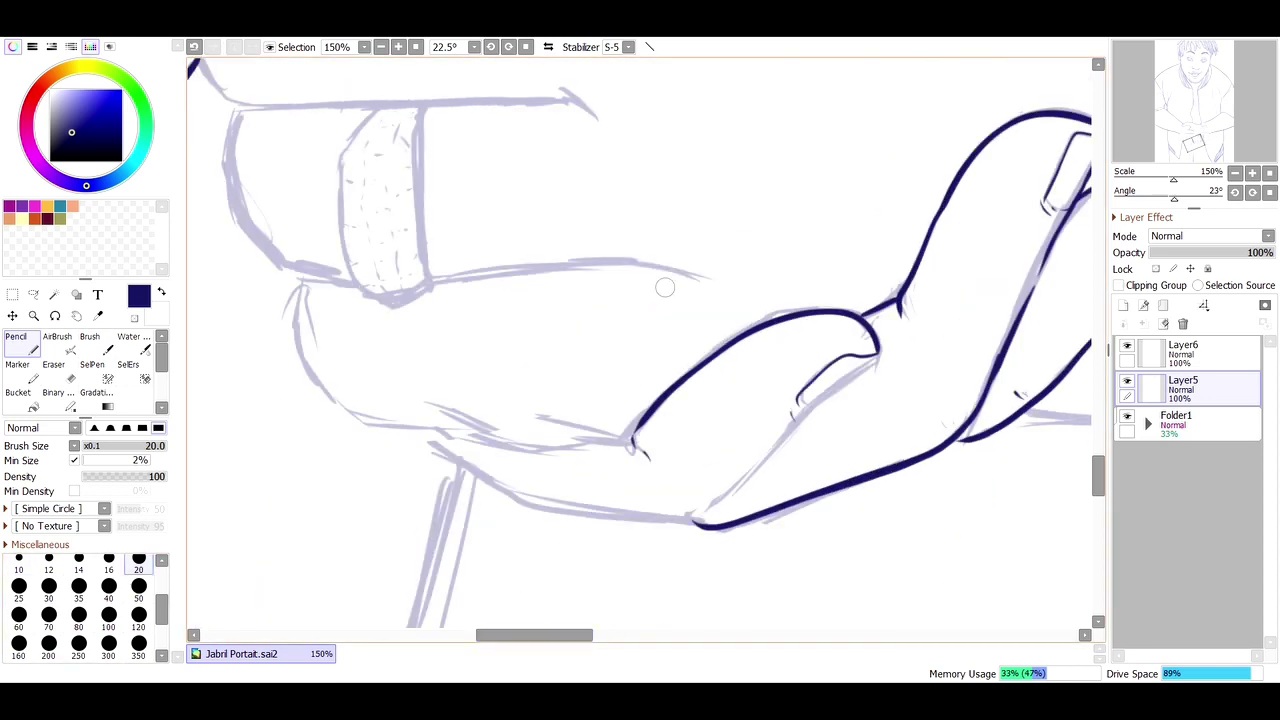
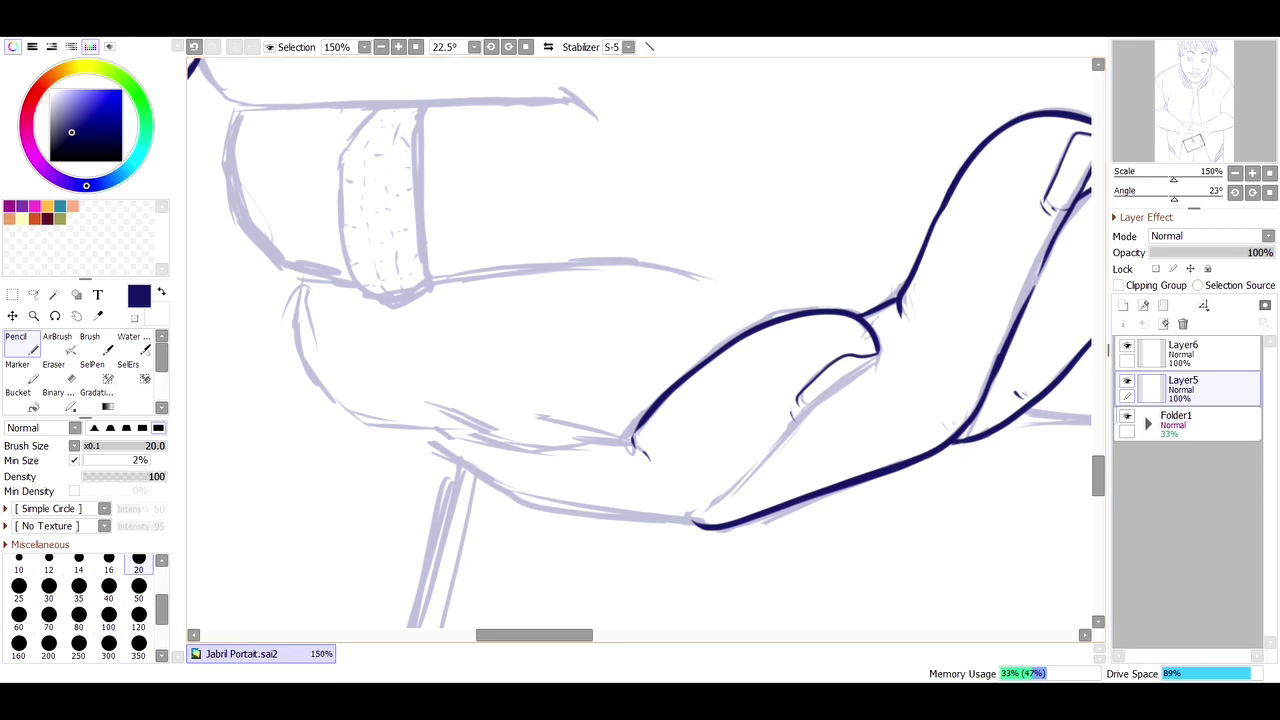
{"action": "scroll", "coordinate": [785, 375], "scroll_direction": "down", "scroll_amount": 3}
{"action": "left_click_drag", "start_coordinate": [830, 255], "coordinate": [416, 284]}
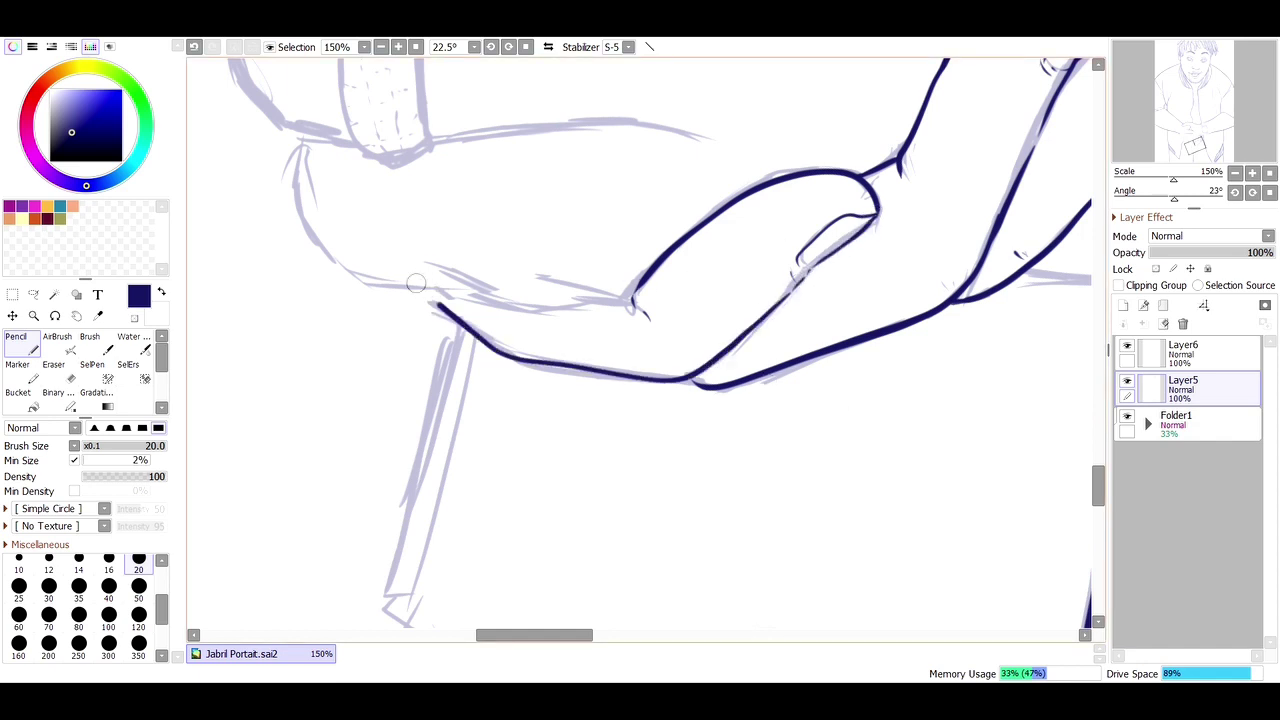
Step: Ink the outline of the finger below the banded one and the dividing line running from the band toward the palm
{"action": "left_click_drag", "start_coordinate": [815, 262], "coordinate": [778, 300]}
{"action": "key", "text": "ctrl+z"}
{"action": "scroll", "coordinate": [537, 286], "scroll_direction": "up", "scroll_amount": 3}
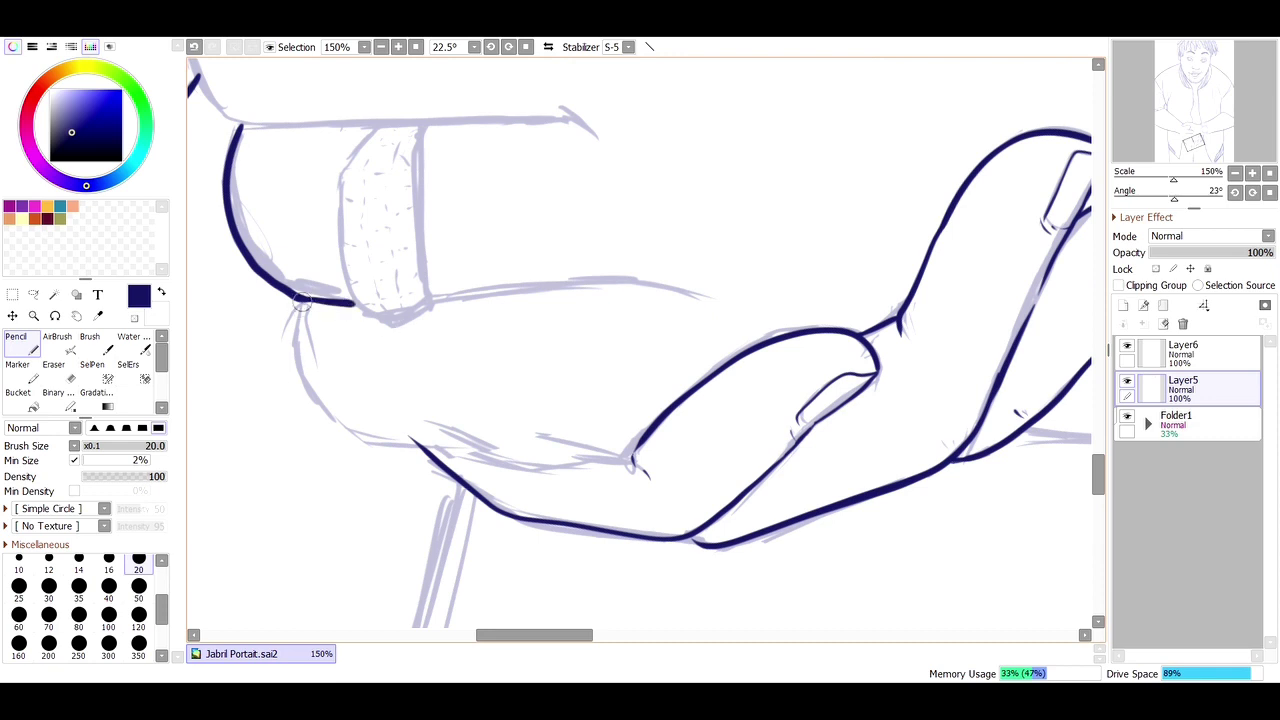
{"action": "mouse_move", "coordinate": [301, 303]}
{"action": "left_mouse_down"}
{"action": "mouse_move", "coordinate": [370, 441]}
{"action": "mouse_move", "coordinate": [622, 460]}
{"action": "left_mouse_up"}
{"action": "left_click_drag", "start_coordinate": [430, 298], "coordinate": [668, 284]}
Step: Ink the outline of the band around the finger at brush size 10
{"action": "left_click_drag", "start_coordinate": [358, 148], "coordinate": [340, 255]}
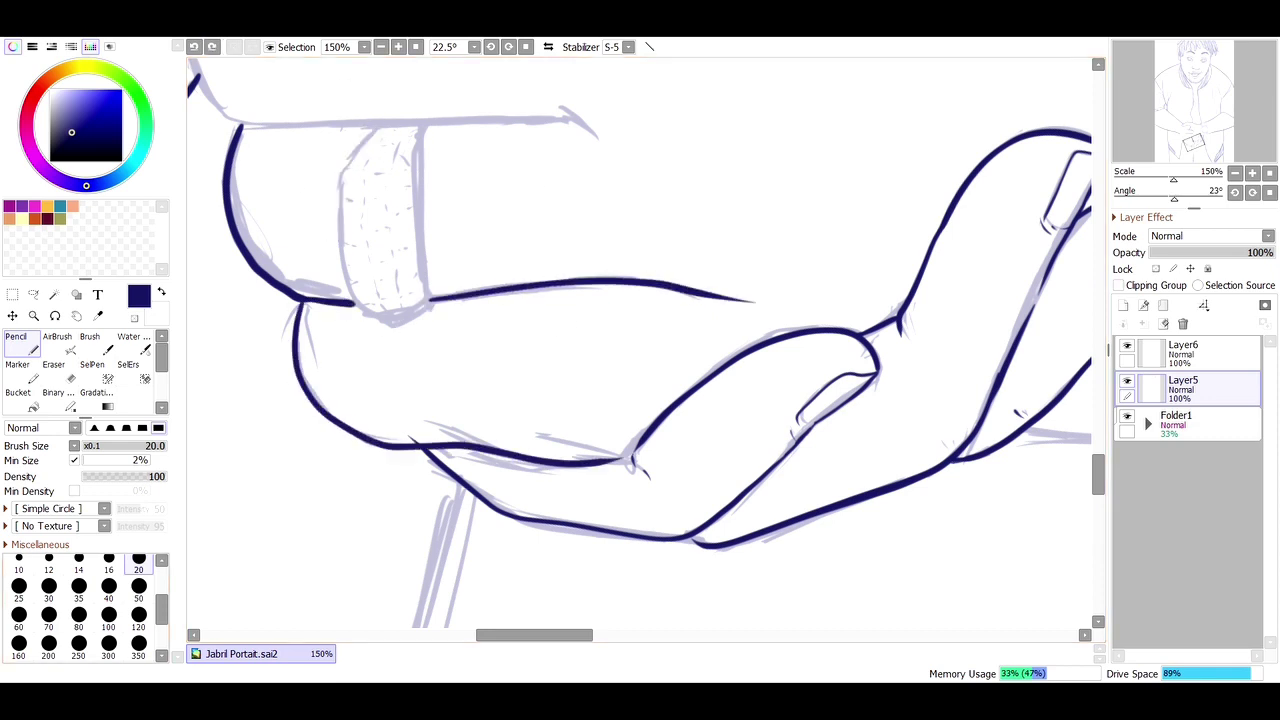
{"action": "key", "text": "bracketleft"}
{"action": "key", "text": "bracketleft"}
{"action": "key", "text": "bracketleft"}
{"action": "key", "text": "bracketleft"}
{"action": "scroll", "coordinate": [294, 488], "scroll_direction": "up", "scroll_amount": 5}
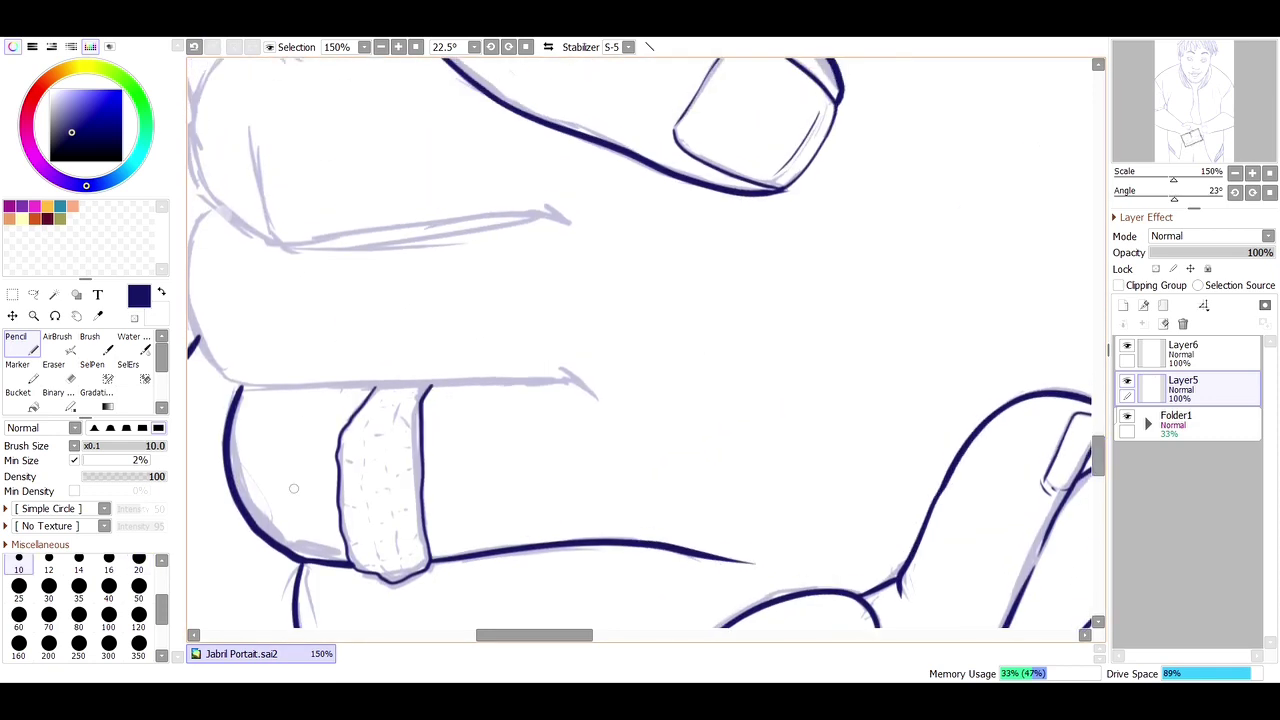
Step: Ink the rounded knuckle and lower edge of the finger above the banded one at brush size 20
{"action": "scroll", "coordinate": [320, 360], "scroll_direction": "left", "scroll_amount": 3}
{"action": "key", "text": "bracketright"}
{"action": "key", "text": "bracketright"}
{"action": "key", "text": "bracketright"}
{"action": "key", "text": "bracketright"}
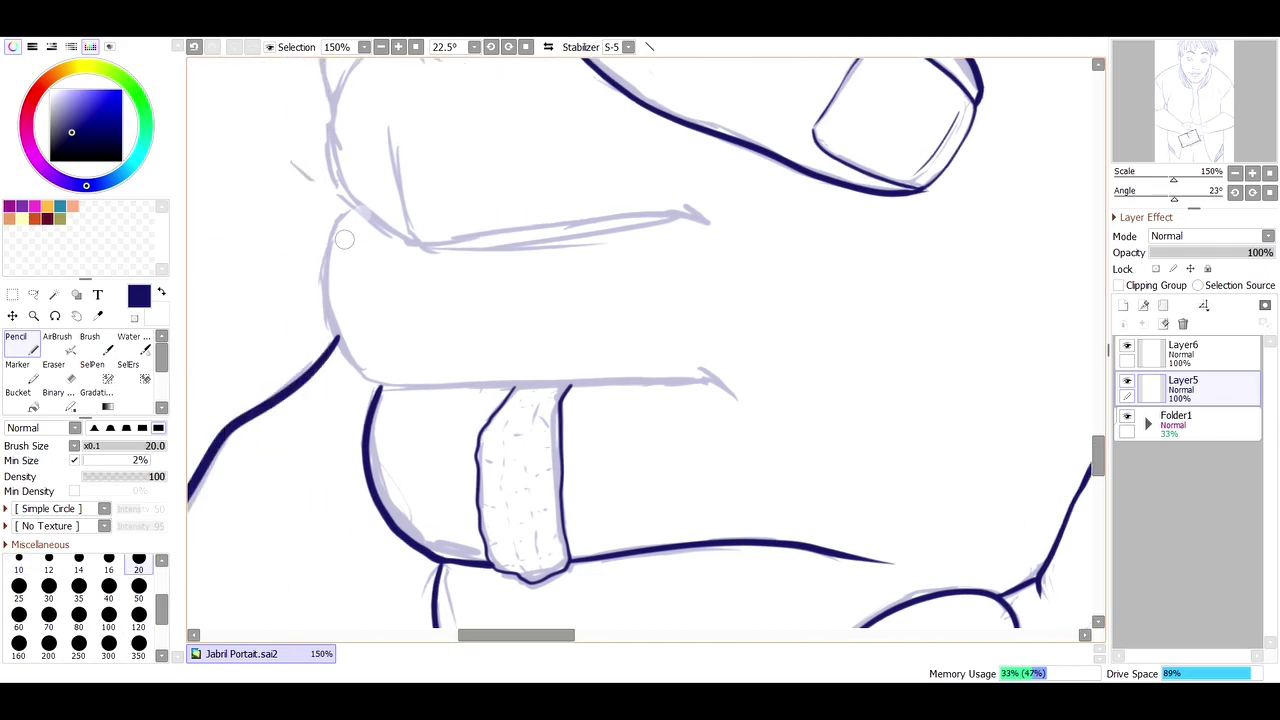
{"action": "left_click_drag", "start_coordinate": [325, 275], "coordinate": [376, 386]}
{"action": "key", "text": "ctrl+z"}
{"action": "mouse_move", "coordinate": [353, 205]}
{"action": "left_mouse_down"}
{"action": "mouse_move", "coordinate": [372, 386]}
{"action": "mouse_move", "coordinate": [740, 398]}
{"action": "left_mouse_up"}
{"action": "scroll", "coordinate": [676, 292], "scroll_direction": "up", "scroll_amount": 4}
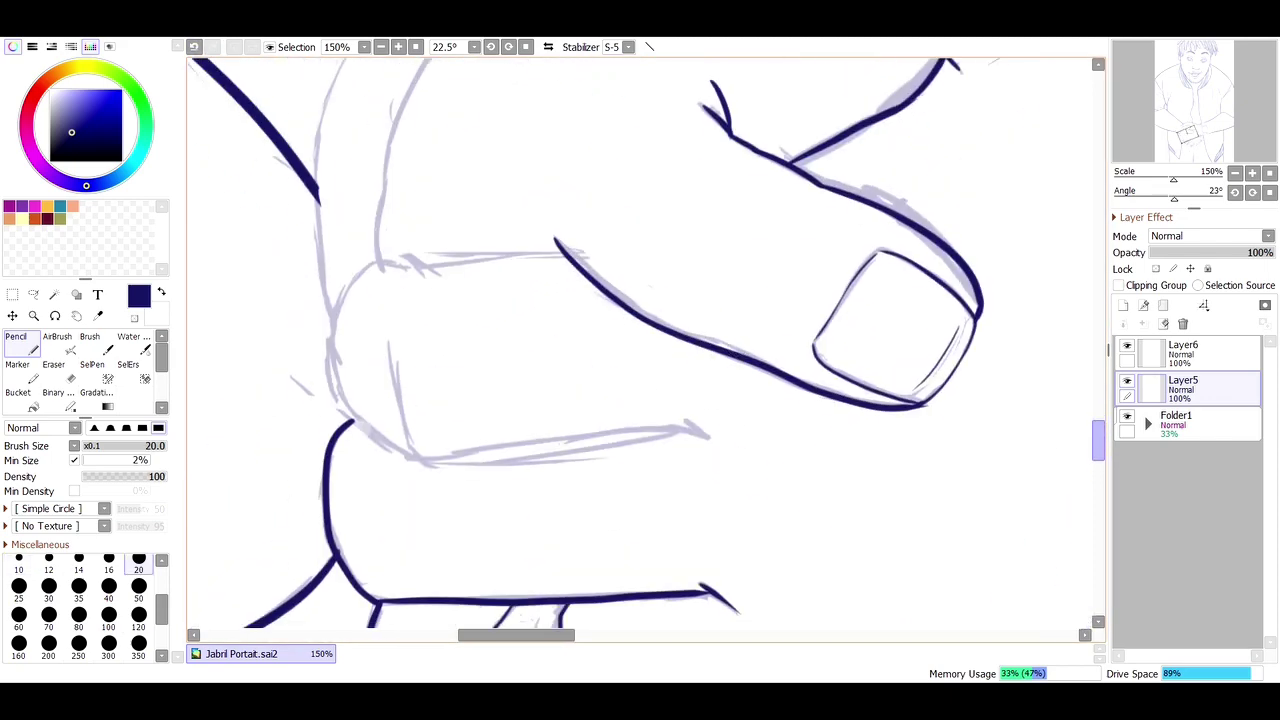
{"action": "key", "text": "ctrl+z"}
{"action": "mouse_move", "coordinate": [560, 260]}
{"action": "left_mouse_down"}
{"action": "mouse_move", "coordinate": [393, 277]}
{"action": "mouse_move", "coordinate": [332, 388]}
{"action": "left_mouse_up"}
{"action": "key", "text": "ctrl+z"}
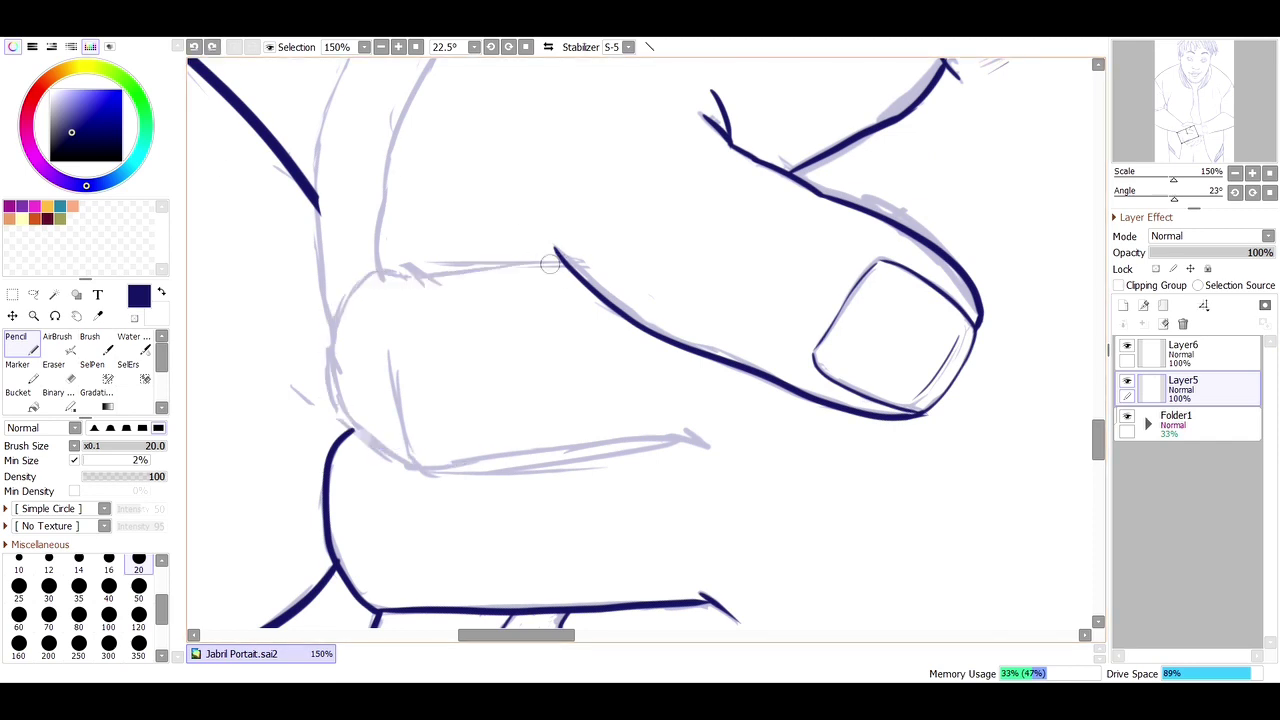
Step: Select the outer curve of the thumb tip and transform it slightly inward
{"action": "key", "text": "e"}
{"action": "key", "text": "s"}
{"action": "left_click_drag", "start_coordinate": [998, 312], "coordinate": [851, 206]}
{"action": "key", "text": "ctrl+t"}
{"action": "key", "text": "Return"}
{"action": "key", "text": "n"}
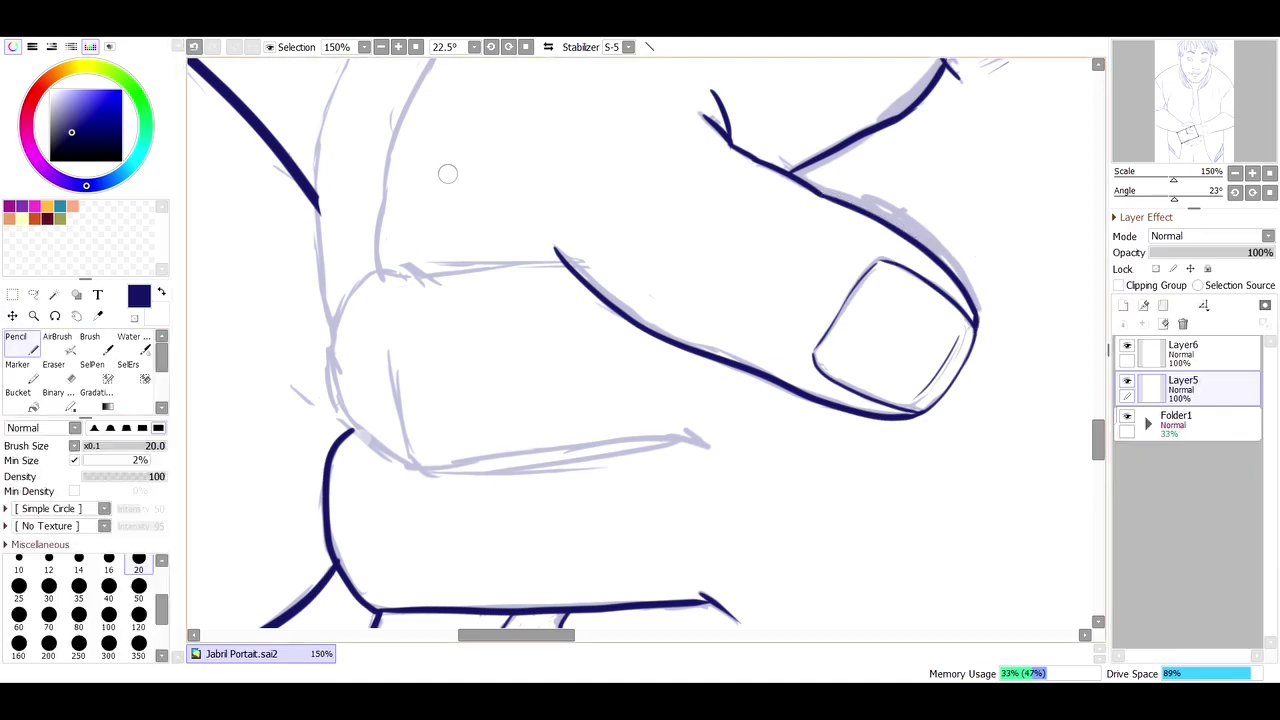
Step: Ink the lower edge of the finger beneath the thumb, from the neighbouring knuckle to its short crease at the palm
{"action": "key", "text": "End"}
{"action": "key", "text": "End"}
{"action": "key", "text": "End"}
{"action": "key", "text": "End"}
{"action": "left_click_drag", "start_coordinate": [577, 142], "coordinate": [540, 510]}
{"action": "key", "text": "ctrl+z"}
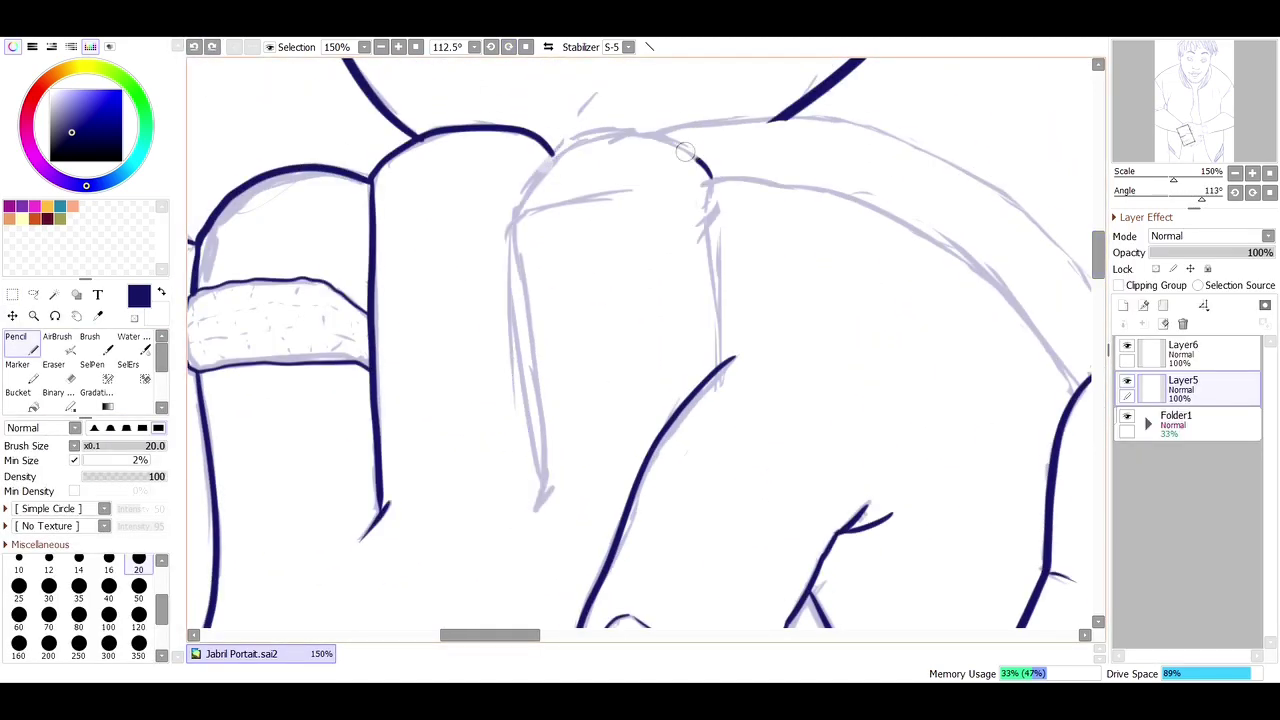
{"action": "left_click_drag", "start_coordinate": [700, 165], "coordinate": [510, 220]}
{"action": "key", "text": "ctrl+z"}
{"action": "mouse_move", "coordinate": [555, 150]}
{"action": "left_mouse_down"}
{"action": "mouse_move", "coordinate": [538, 495]}
{"action": "mouse_move", "coordinate": [521, 535]}
{"action": "left_mouse_up"}
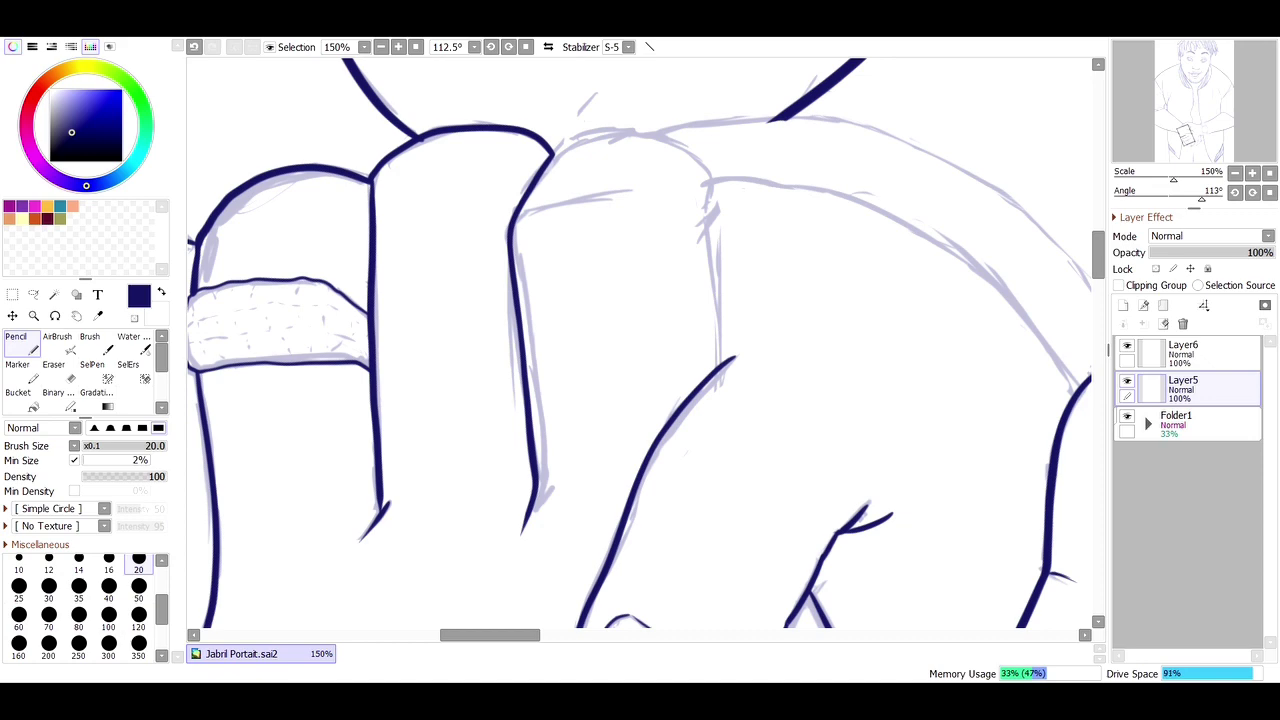
Step: Ink the watch strap's upper edge along the wrist at brush size 10
{"action": "key", "text": "Home"}
{"action": "left_click_drag", "start_coordinate": [560, 372], "coordinate": [730, 285]}
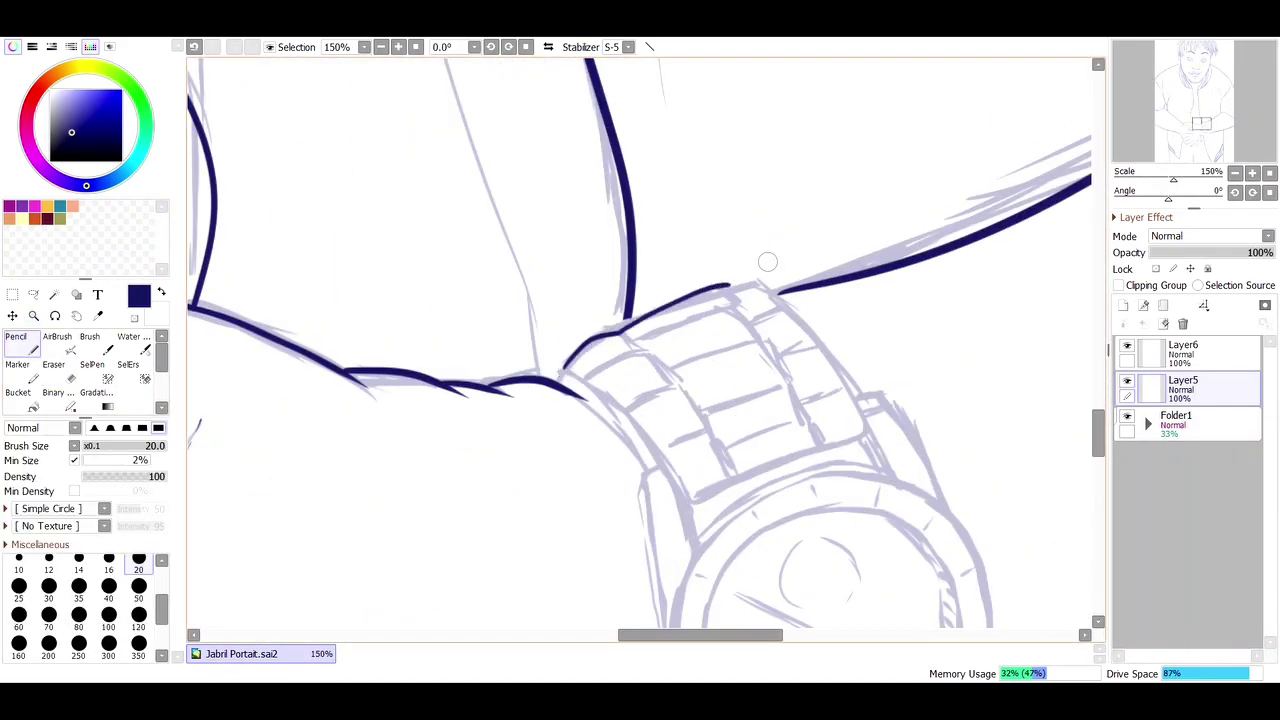
{"action": "key", "text": "ctrl+z"}
{"action": "left_click_drag", "start_coordinate": [632, 316], "coordinate": [722, 286]}
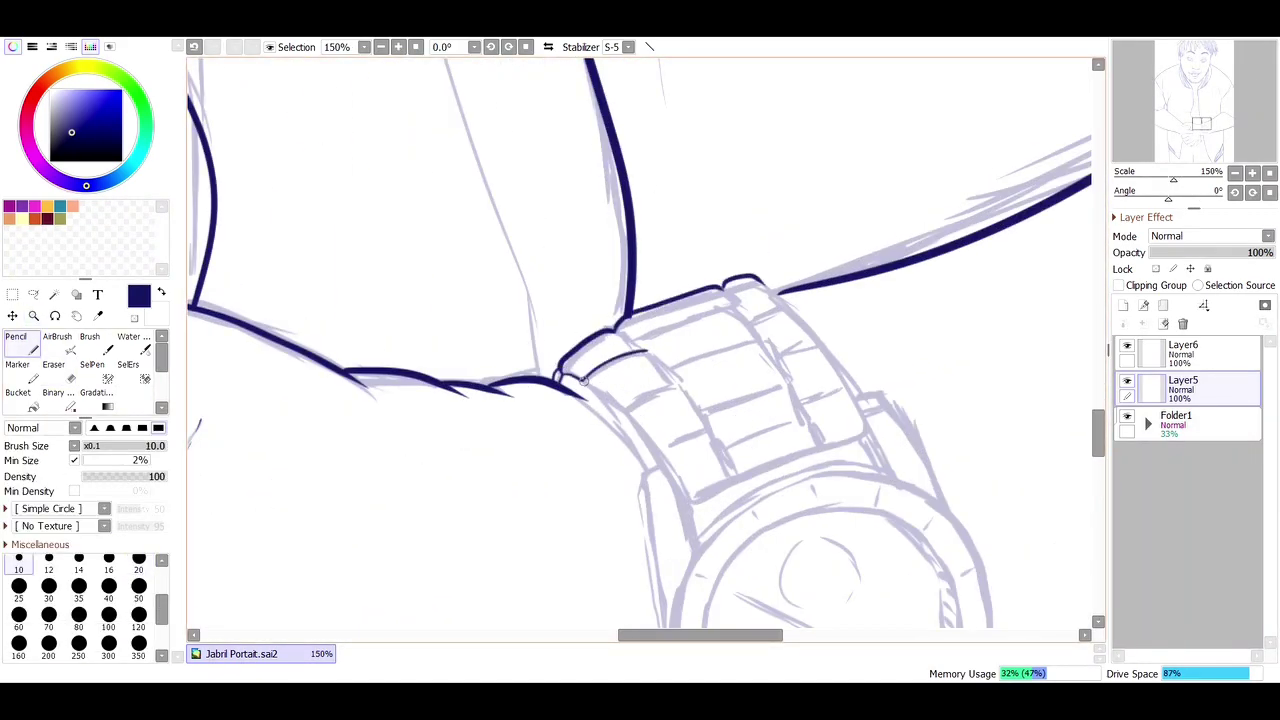
Step: Ink the strap's left column of links and the first dividing lines of its centre links
{"action": "scroll", "coordinate": [864, 345], "scroll_direction": "up", "scroll_amount": 2}
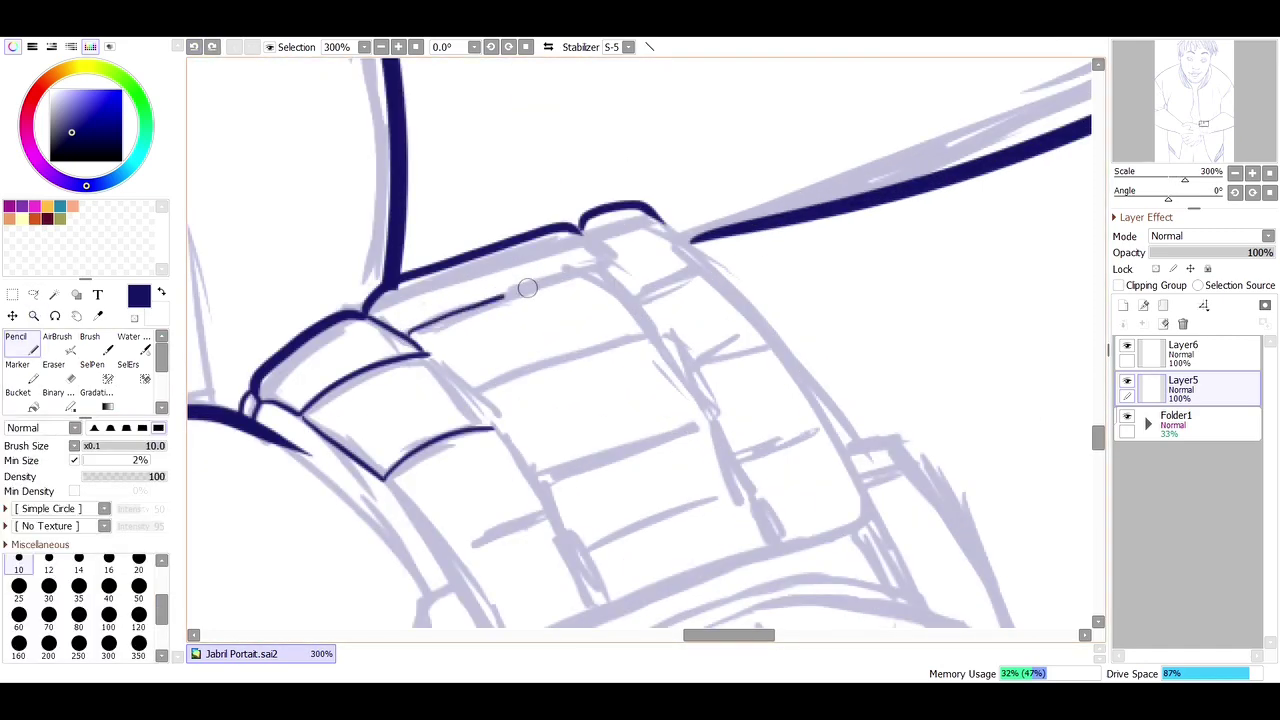
{"action": "left_click_drag", "start_coordinate": [502, 298], "coordinate": [612, 266]}
{"action": "mouse_move", "coordinate": [430, 352]}
{"action": "left_mouse_down"}
{"action": "mouse_move", "coordinate": [500, 428]}
{"action": "mouse_move", "coordinate": [662, 340]}
{"action": "left_mouse_up"}
{"action": "left_click_drag", "start_coordinate": [383, 478], "coordinate": [558, 514]}
{"action": "left_click_drag", "start_coordinate": [500, 430], "coordinate": [557, 512]}
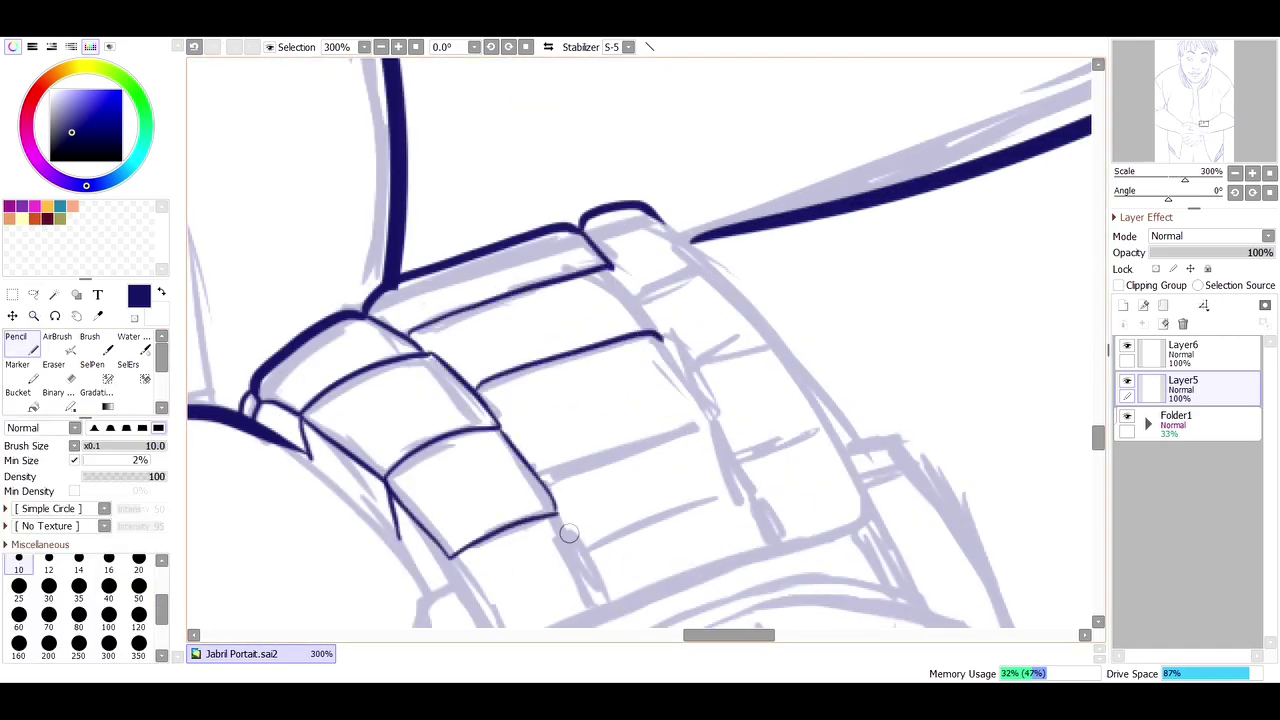
Step: Ink the upper links of the strap's right column and the next centre link's edges
{"action": "left_click_drag", "start_coordinate": [682, 246], "coordinate": [712, 272]}
{"action": "left_click_drag", "start_coordinate": [603, 262], "coordinate": [662, 340]}
{"action": "left_click_drag", "start_coordinate": [640, 292], "coordinate": [706, 270]}
{"action": "left_click_drag", "start_coordinate": [540, 482], "coordinate": [714, 420]}
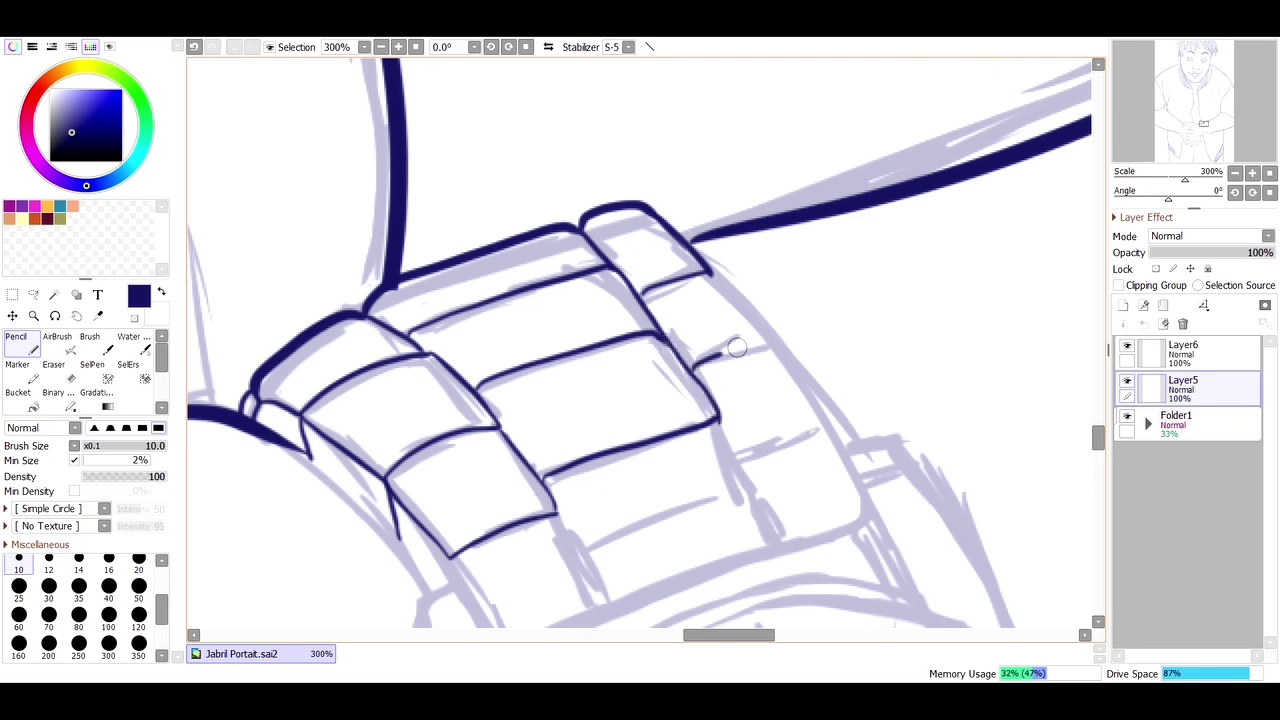
{"action": "left_click_drag", "start_coordinate": [712, 274], "coordinate": [766, 336]}
Step: Ink the lowest divider of the strap's centre links and extend the strap's left edge toward the watch case
{"action": "scroll", "coordinate": [760, 380], "scroll_direction": "down", "scroll_amount": 2}
{"action": "left_click_drag", "start_coordinate": [590, 405], "coordinate": [760, 351]}
{"action": "left_click_drag", "start_coordinate": [718, 274], "coordinate": [760, 350]}
{"action": "left_click_drag", "start_coordinate": [399, 390], "coordinate": [518, 502]}
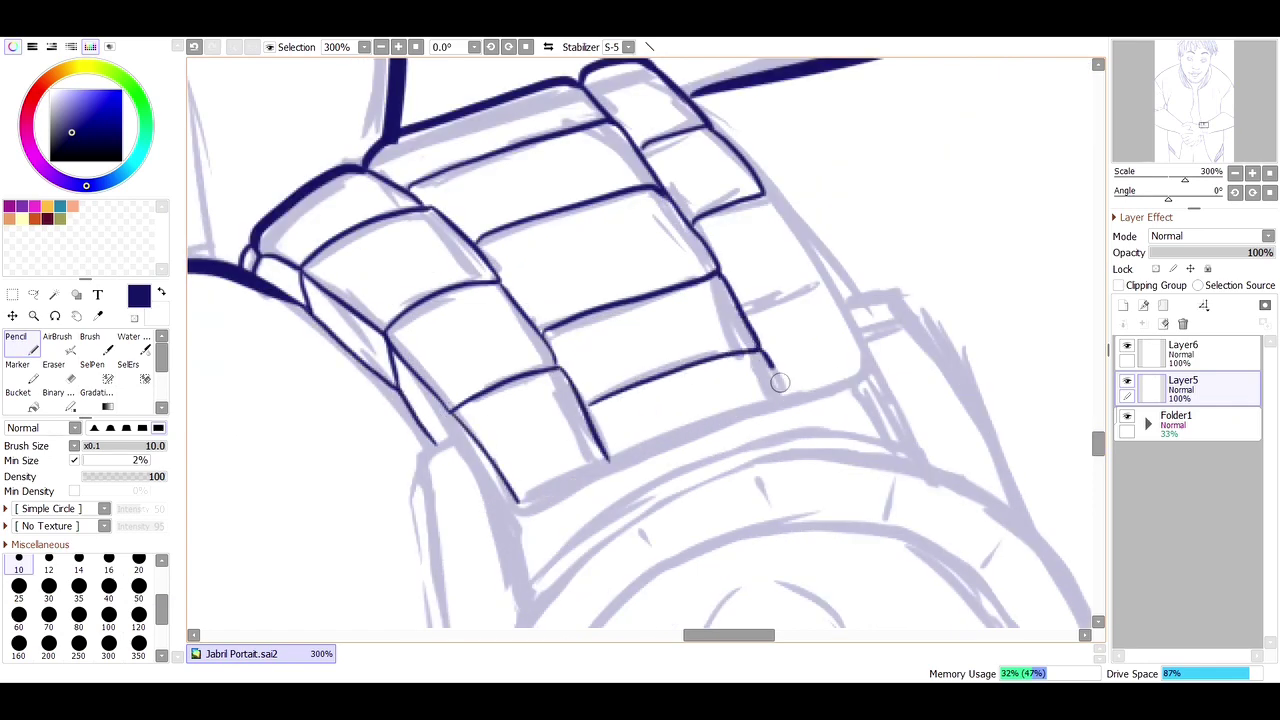
Step: Ink the remaining right links of the strap and close its lower edge above the watch case
{"action": "left_click_drag", "start_coordinate": [760, 350], "coordinate": [785, 395]}
{"action": "left_click_drag", "start_coordinate": [765, 190], "coordinate": [826, 286]}
{"action": "left_click_drag", "start_coordinate": [744, 310], "coordinate": [826, 286]}
{"action": "left_click_drag", "start_coordinate": [826, 286], "coordinate": [869, 369]}
{"action": "left_click_drag", "start_coordinate": [607, 467], "coordinate": [790, 399]}
{"action": "left_click_drag", "start_coordinate": [788, 399], "coordinate": [869, 366]}
{"action": "scroll", "coordinate": [440, 450], "scroll_direction": "down", "scroll_amount": 3}
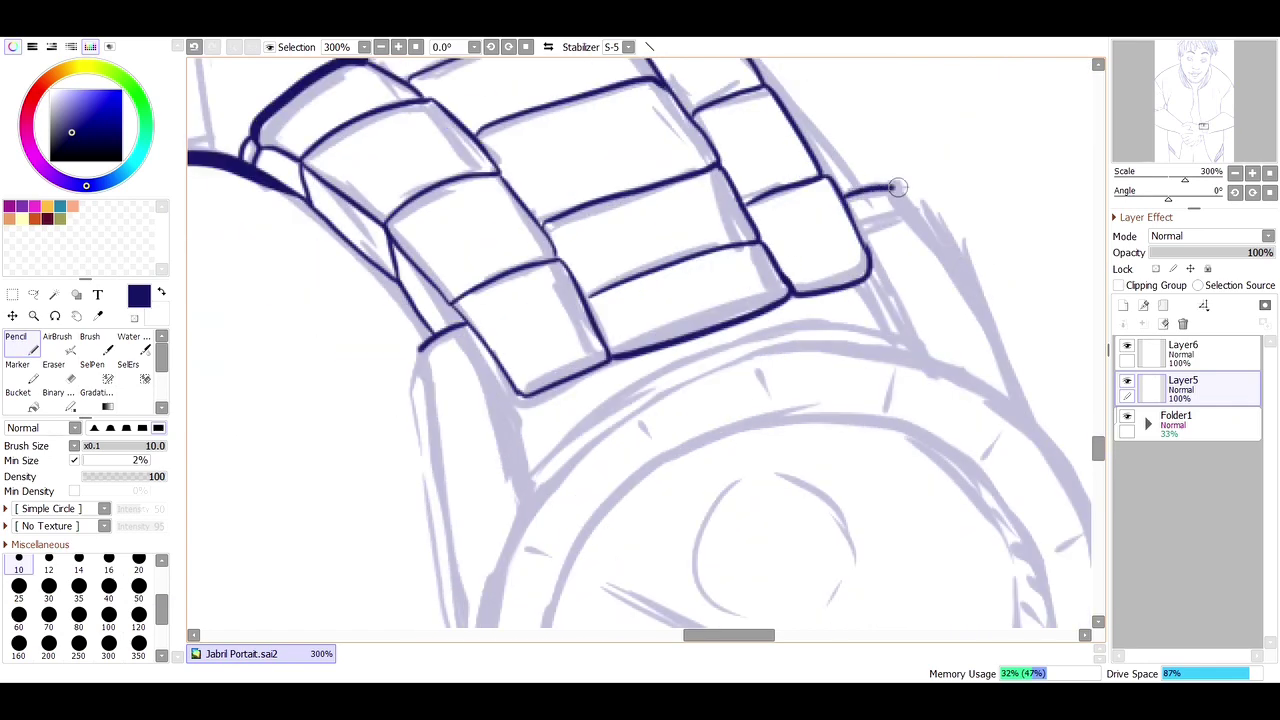
Step: Ink the outer and inner edges of the watch case's upper left lug
{"action": "left_click_drag", "start_coordinate": [423, 229], "coordinate": [471, 606]}
{"action": "key", "text": "ctrl+z"}
{"action": "left_click_drag", "start_coordinate": [520, 268], "coordinate": [540, 370]}
{"action": "left_click_drag", "start_coordinate": [420, 228], "coordinate": [468, 625]}
{"action": "scroll", "coordinate": [851, 101], "scroll_direction": "up", "scroll_amount": 2}
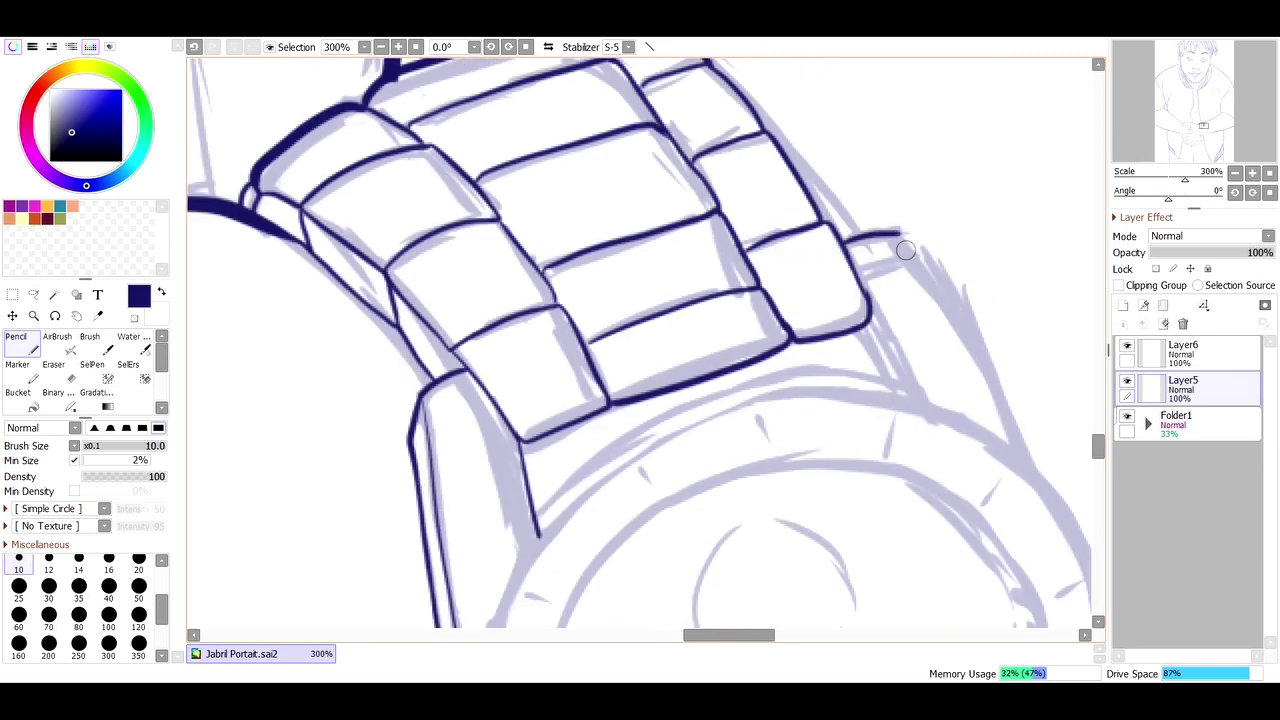
Step: Ink the outer and inner edges of the watch case's upper right lug
{"action": "key", "text": "ctrl+z"}
{"action": "left_click_drag", "start_coordinate": [898, 232], "coordinate": [1033, 480]}
{"action": "left_click_drag", "start_coordinate": [864, 292], "coordinate": [904, 392]}
{"action": "key", "text": "ctrl+z"}
{"action": "scroll", "coordinate": [904, 392], "scroll_direction": "down", "scroll_amount": 2}
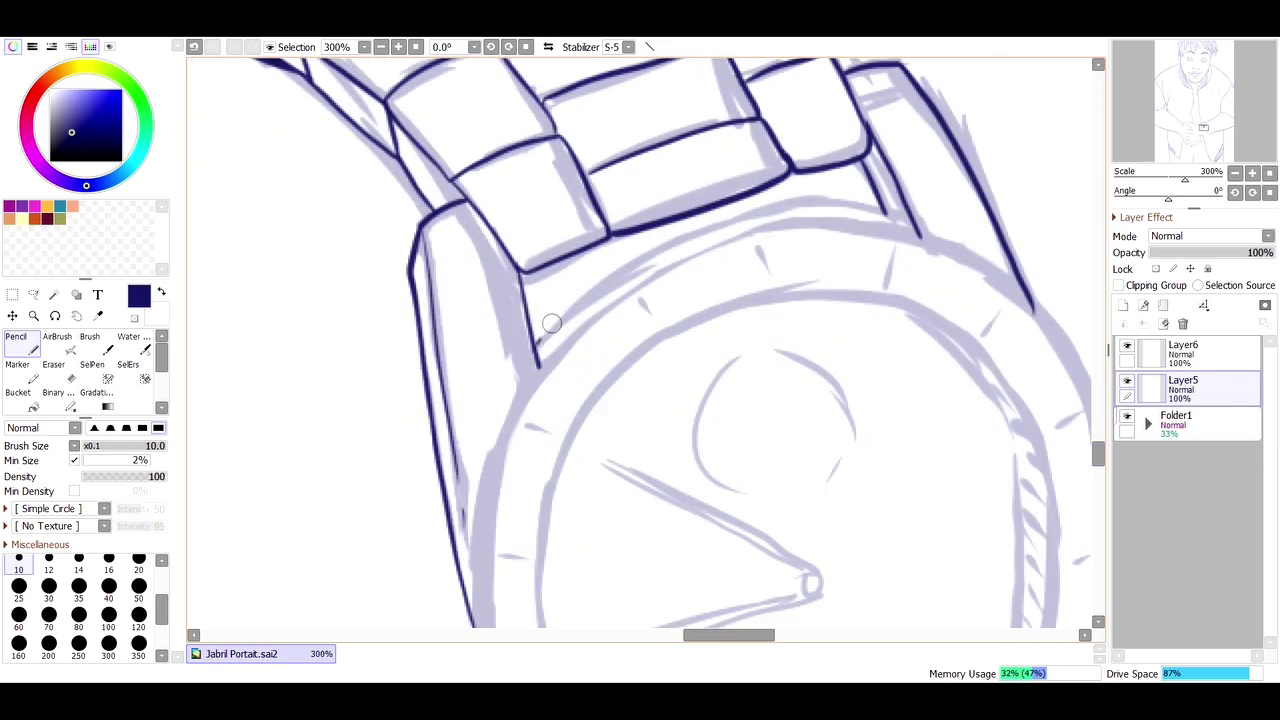
Step: Ink the double curve between the strap and the top of the watch bezel
{"action": "mouse_move", "coordinate": [905, 208]}
{"action": "left_mouse_down"}
{"action": "mouse_move", "coordinate": [605, 284]}
{"action": "mouse_move", "coordinate": [544, 365]}
{"action": "left_mouse_up"}
{"action": "key", "text": "ctrl+z"}
{"action": "scroll", "coordinate": [544, 365], "scroll_direction": "down", "scroll_amount": 2}
{"action": "key", "text": "ctrl+z"}
Step: Ink the bezel's left arc and the upper sub-dial circle on the watch face
{"action": "mouse_move", "coordinate": [537, 245]}
{"action": "left_mouse_down"}
{"action": "mouse_move", "coordinate": [478, 570]}
{"action": "mouse_move", "coordinate": [480, 478]}
{"action": "left_mouse_up"}
{"action": "key", "text": "ctrl+z"}
{"action": "mouse_move", "coordinate": [742, 233]}
{"action": "left_mouse_down"}
{"action": "mouse_move", "coordinate": [705, 282]}
{"action": "mouse_move", "coordinate": [840, 342]}
{"action": "left_mouse_up"}
{"action": "left_click_drag", "start_coordinate": [775, 222], "coordinate": [848, 328]}
{"action": "left_click_drag", "start_coordinate": [537, 245], "coordinate": [478, 538]}
Step: Ink the crown on the watch's left side and the lower sub-dial circle
{"action": "scroll", "coordinate": [478, 538], "scroll_direction": "down", "scroll_amount": 3}
{"action": "left_click_drag", "start_coordinate": [484, 331], "coordinate": [480, 404]}
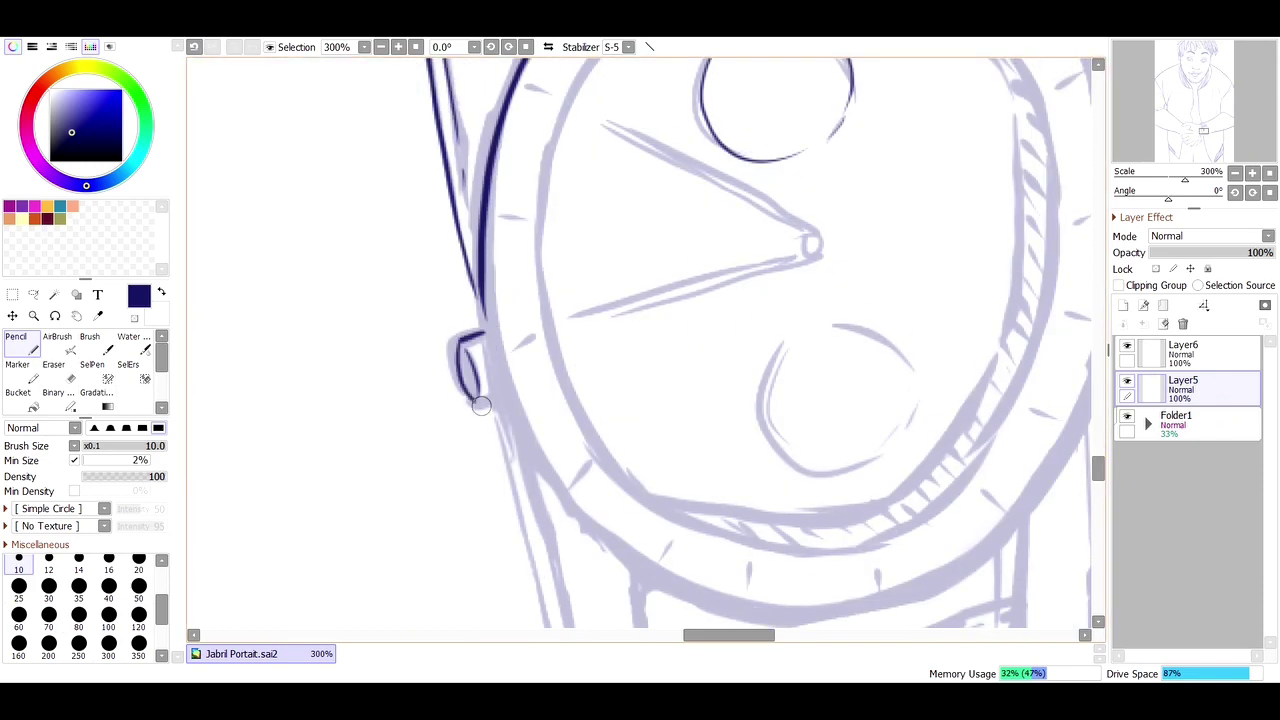
{"action": "scroll", "coordinate": [517, 431], "scroll_direction": "up", "scroll_amount": 3}
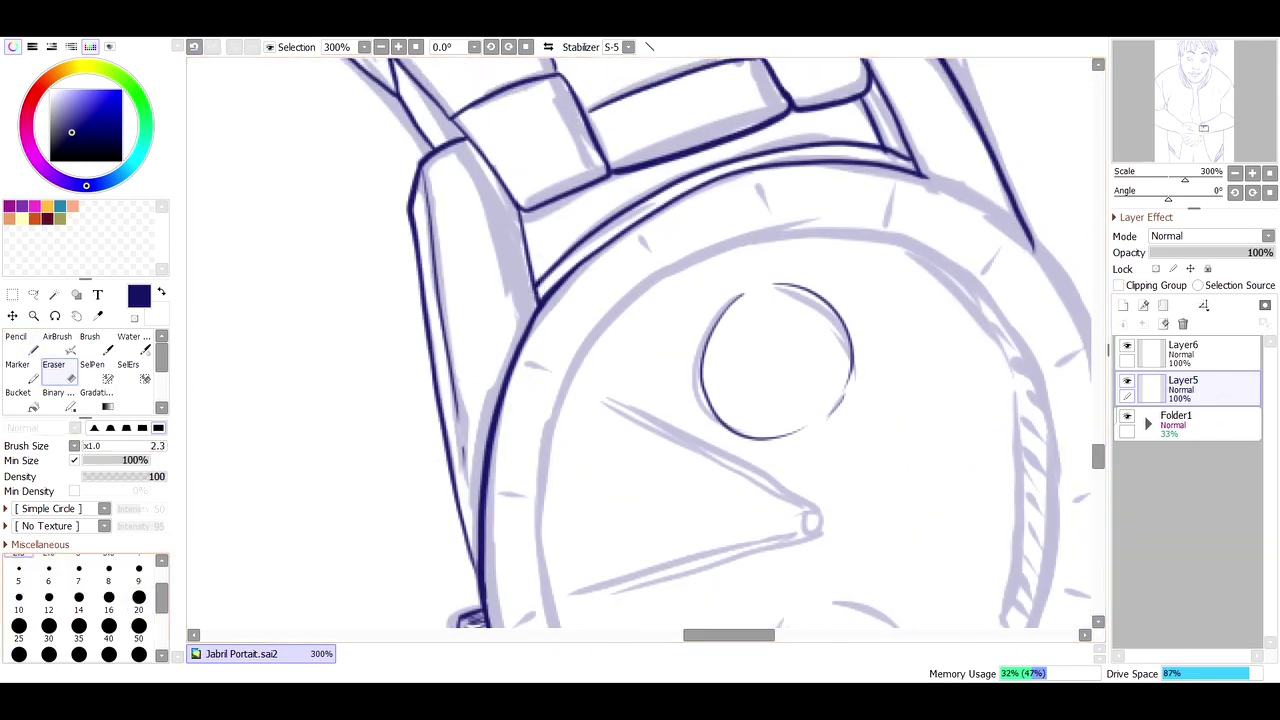
{"action": "scroll", "coordinate": [680, 461], "scroll_direction": "down", "scroll_amount": 2}
{"action": "scroll", "coordinate": [680, 461], "scroll_direction": "down", "scroll_amount": 2}
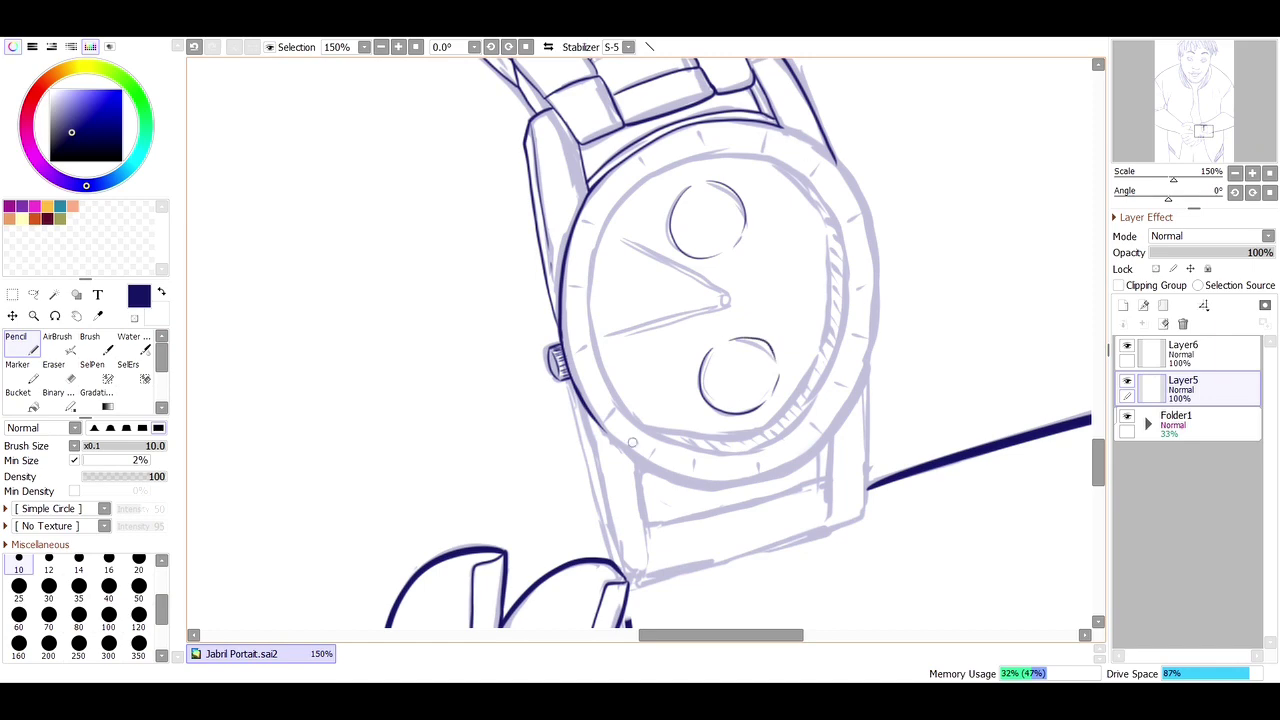
Step: Complete the bezel's outer outline and ink the inner ring around the watch dial
{"action": "left_click_drag", "start_coordinate": [632, 442], "coordinate": [548, 186]}
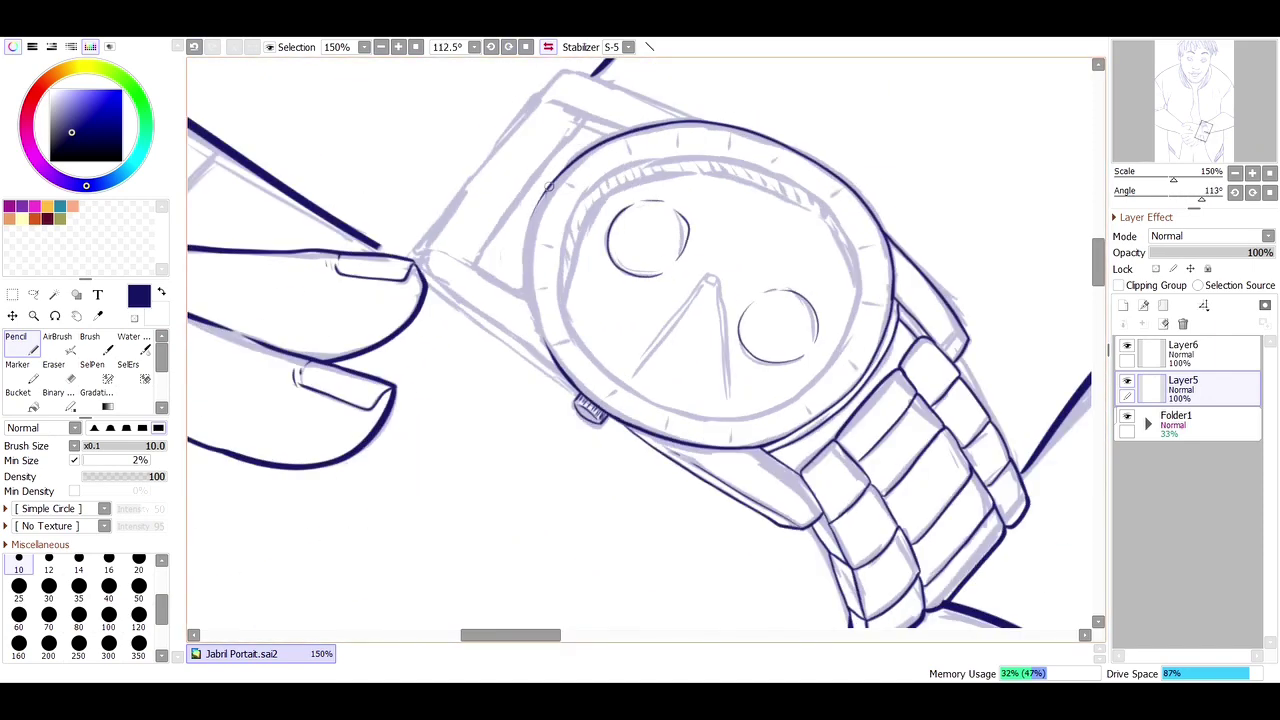
{"action": "key", "text": "Home"}
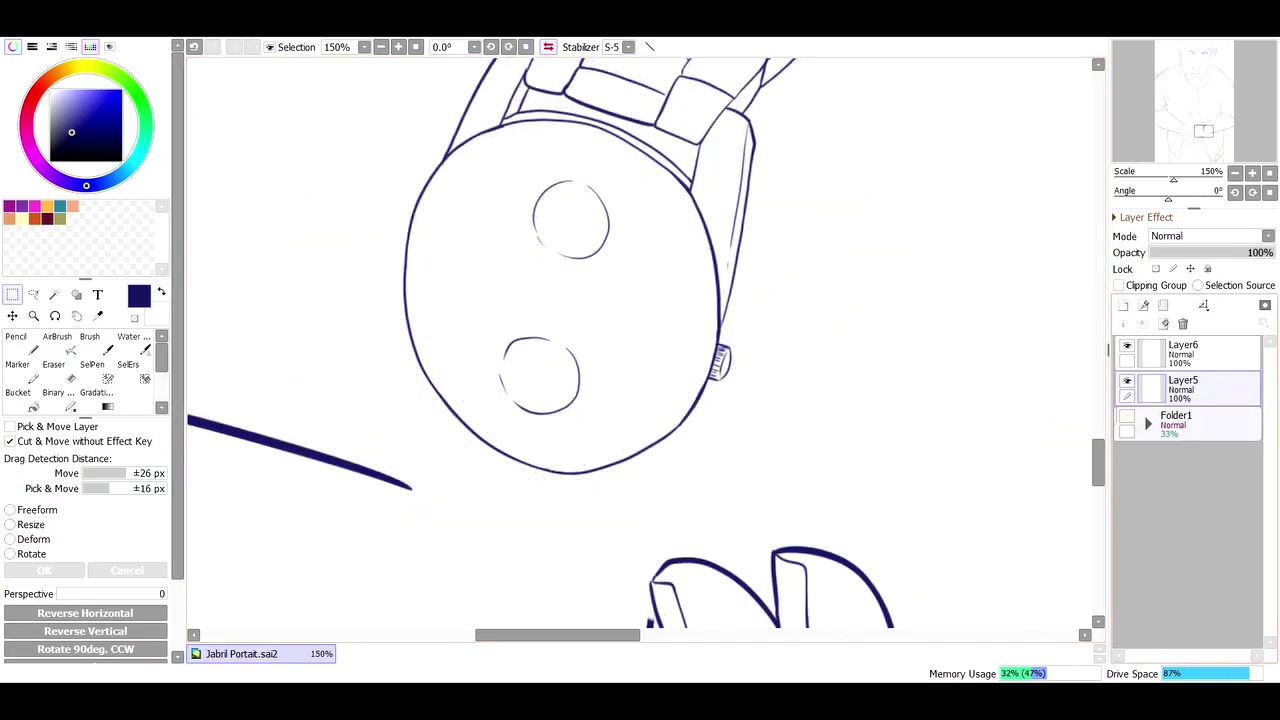
{"action": "key", "text": "n"}
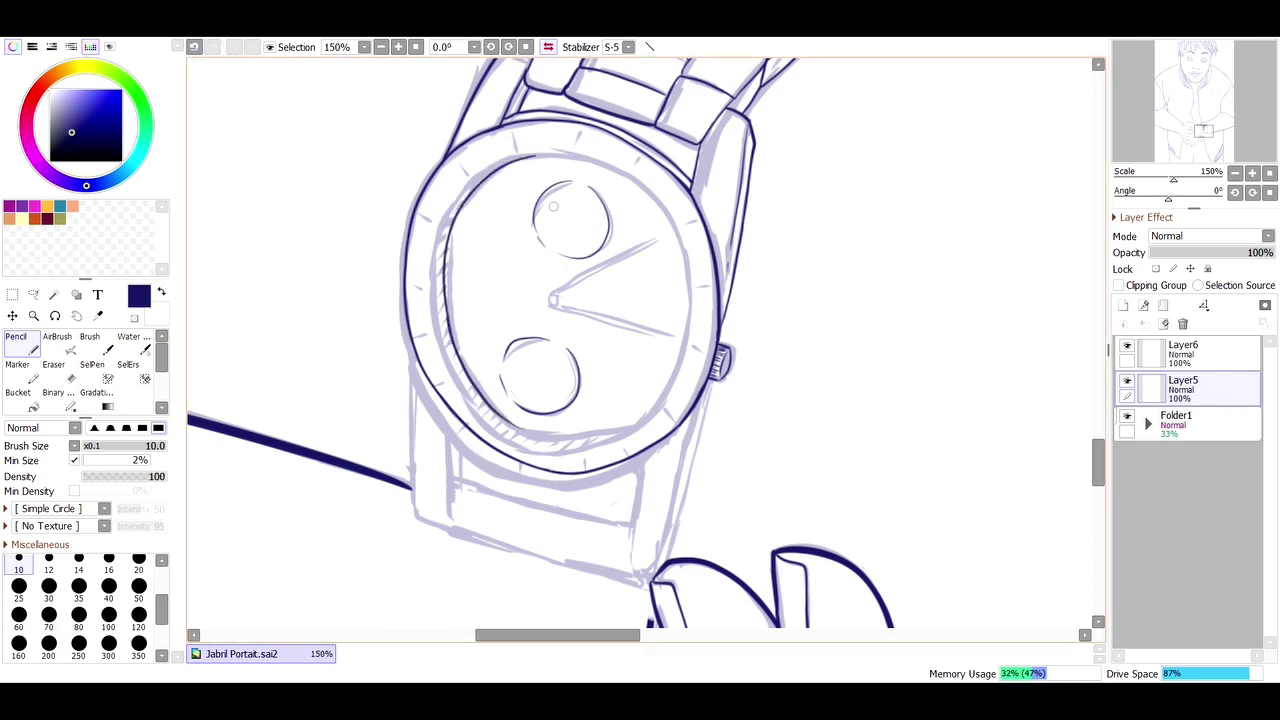
{"action": "key", "text": "h"}
{"action": "key", "text": "Delete"}
{"action": "key", "text": "Delete"}
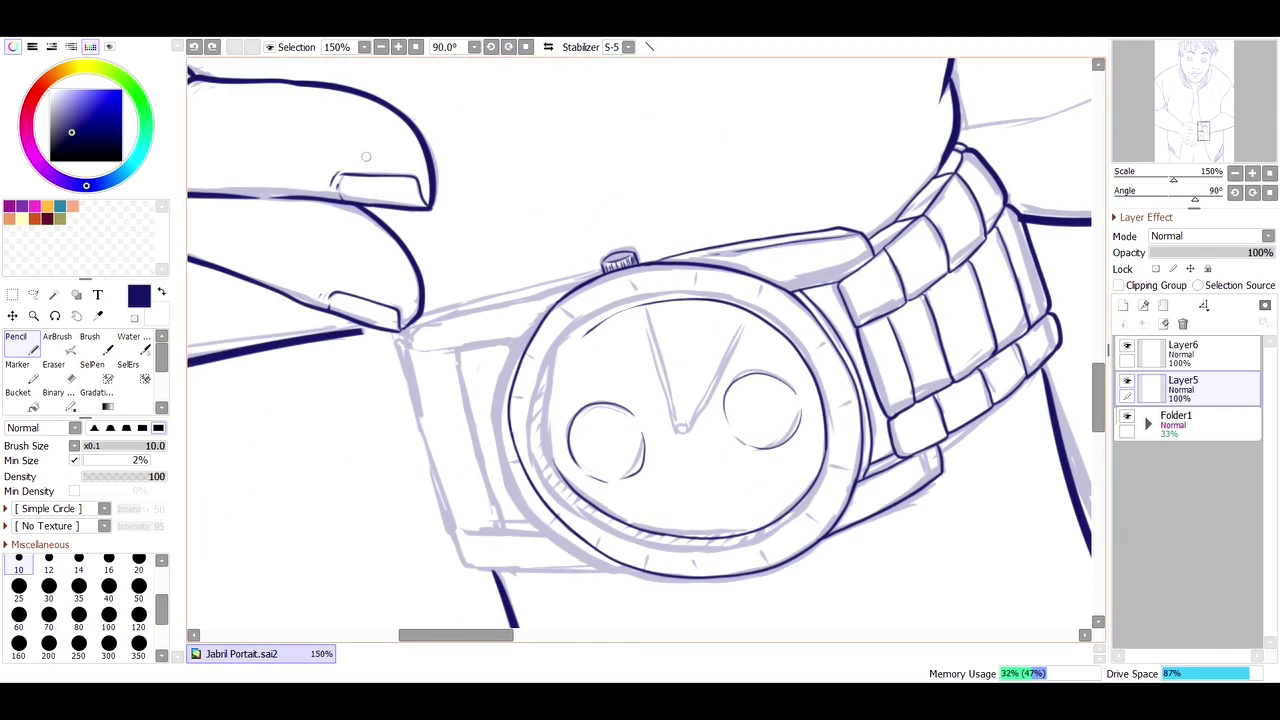
Step: Adjust the bezel's lower and right arc by selecting it with the selection pen and transforming it slightly outward
{"action": "key", "text": "Home"}
{"action": "left_click_drag", "start_coordinate": [635, 388], "coordinate": [650, 398]}
{"action": "key", "text": "ctrl+t"}
{"action": "key", "text": "Return"}
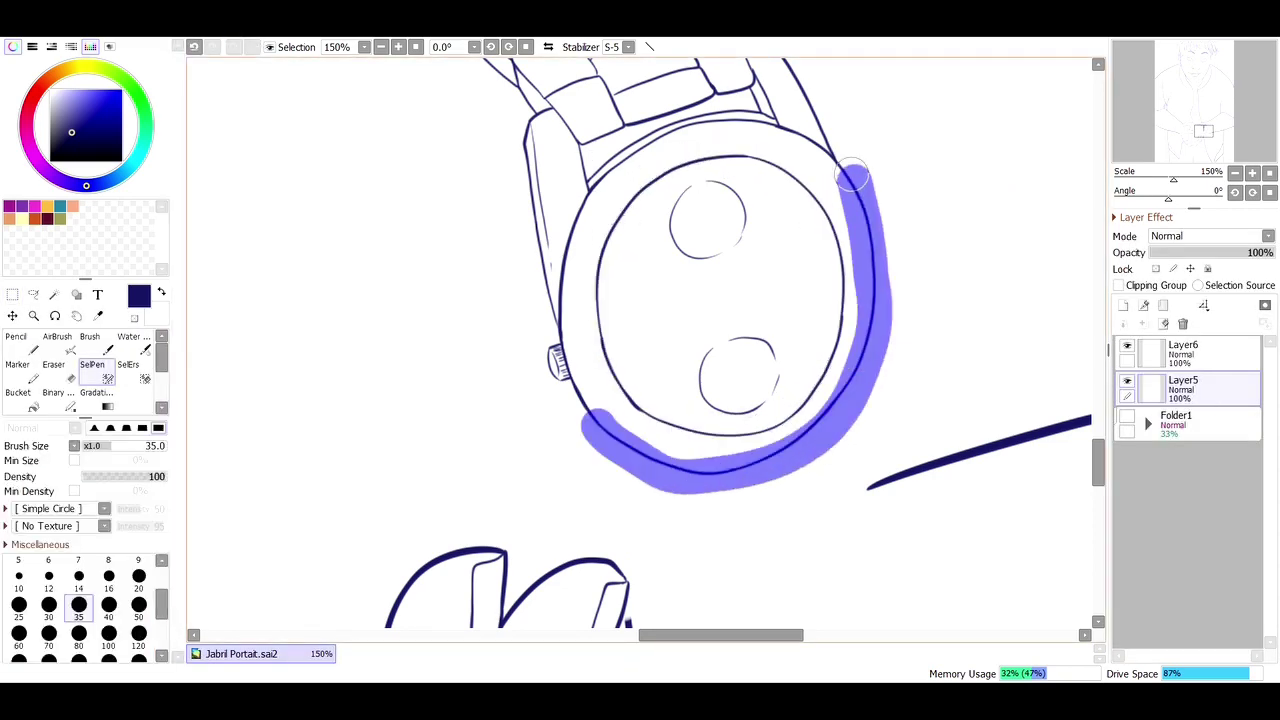
{"action": "key", "text": "ctrl+t"}
{"action": "key", "text": "Return"}
{"action": "key", "text": "n"}
Step: Ink the watch case's lower right lug and the bottom edge running toward the fingertip
{"action": "mouse_move", "coordinate": [867, 368]}
{"action": "left_mouse_down"}
{"action": "mouse_move", "coordinate": [866, 466]}
{"action": "mouse_move", "coordinate": [828, 530]}
{"action": "left_mouse_up"}
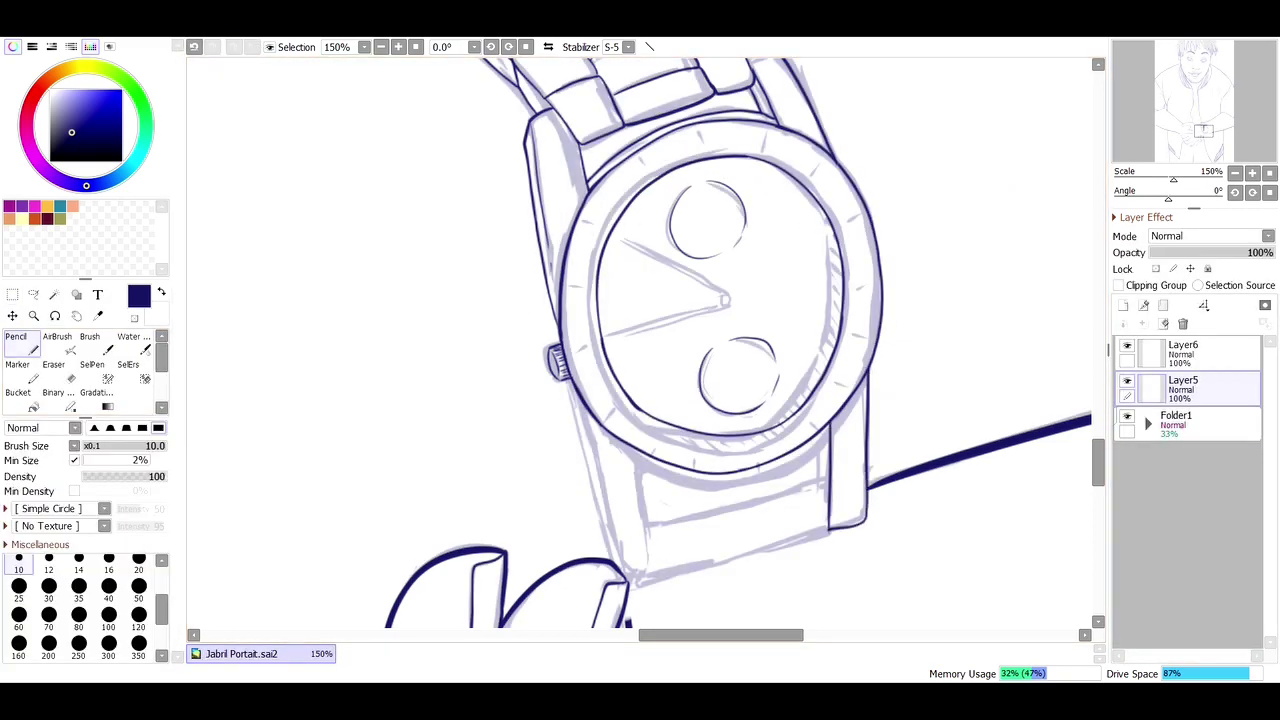
{"action": "key", "text": "ctrl+z"}
{"action": "key", "text": "ctrl+z"}
{"action": "left_click_drag", "start_coordinate": [830, 420], "coordinate": [834, 524]}
{"action": "left_click_drag", "start_coordinate": [868, 366], "coordinate": [636, 578]}
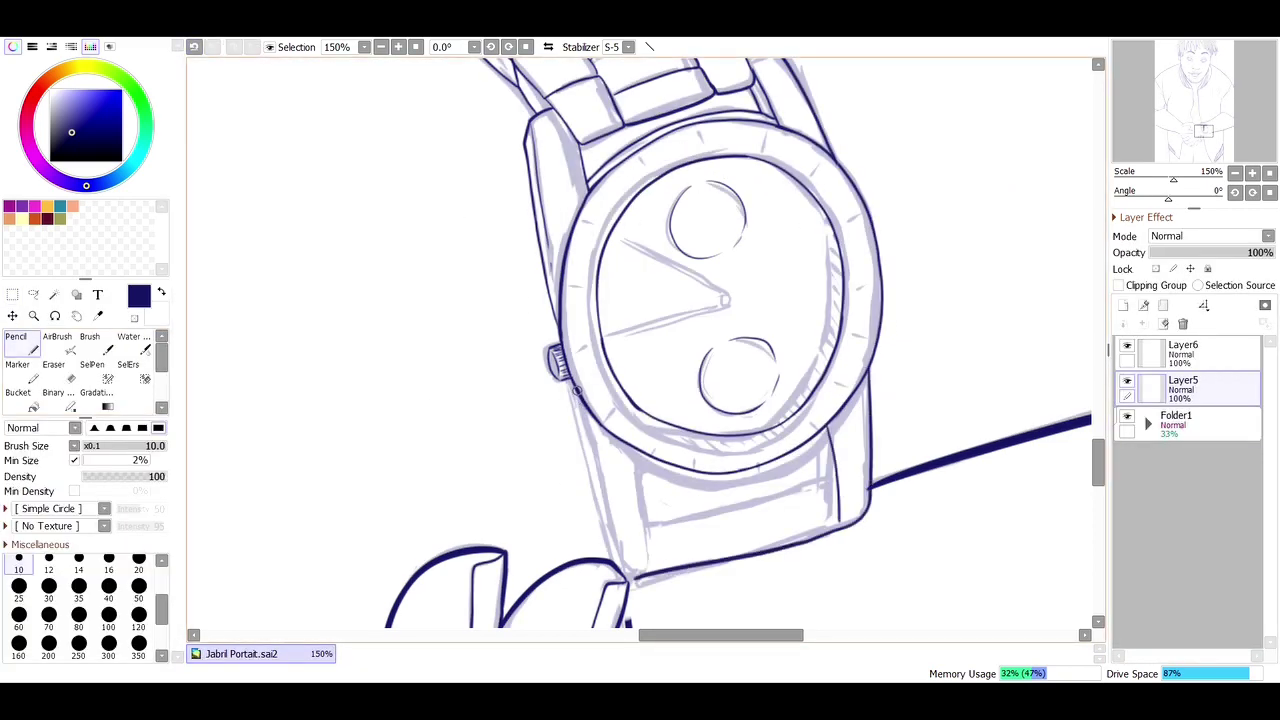
Step: Ink the double crossbar and inner lug edges below the bezel and erase the overlapping line ends
{"action": "left_click", "coordinate": [820, 428], "text": "ctrl"}
{"action": "key", "text": "e"}
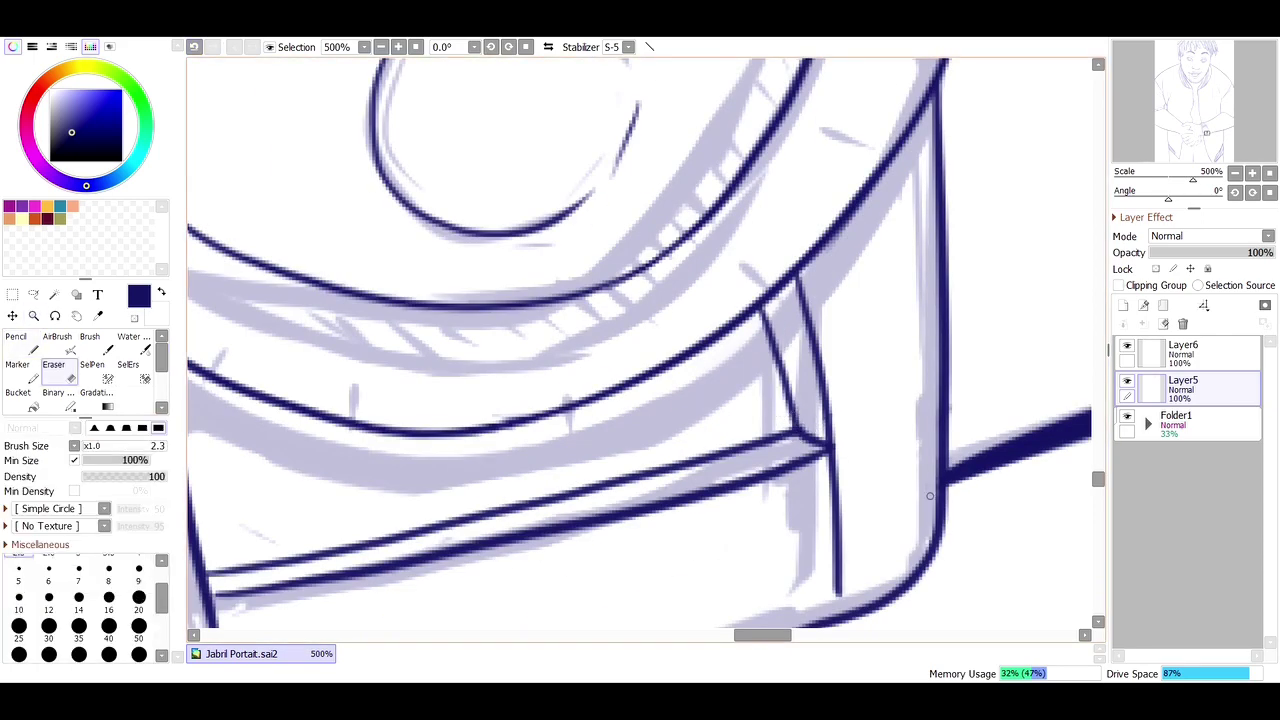
{"action": "scroll", "coordinate": [930, 487], "scroll_direction": "down", "scroll_amount": 2}
Step: Ink the outer edge of the watch's lower left lug from the bezel down to the fingertip
{"action": "key", "text": "n"}
{"action": "left_click_drag", "start_coordinate": [354, 250], "coordinate": [410, 450]}
{"action": "key", "text": "ctrl+z"}
{"action": "key", "text": "e"}
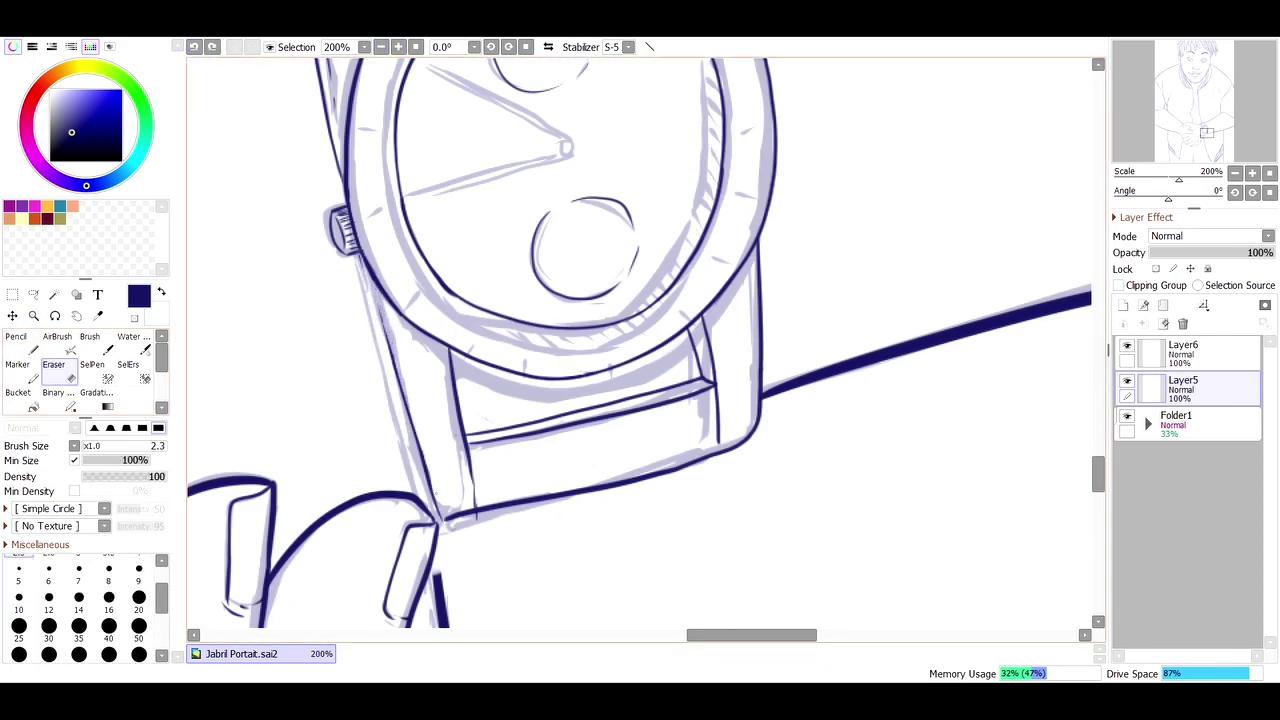
{"action": "key", "text": "n"}
{"action": "left_click_drag", "start_coordinate": [356, 250], "coordinate": [430, 508]}
Step: Ink a second thin arc inside the dial ring along its lower and right side
{"action": "scroll", "coordinate": [604, 498], "scroll_direction": "up", "scroll_amount": 3}
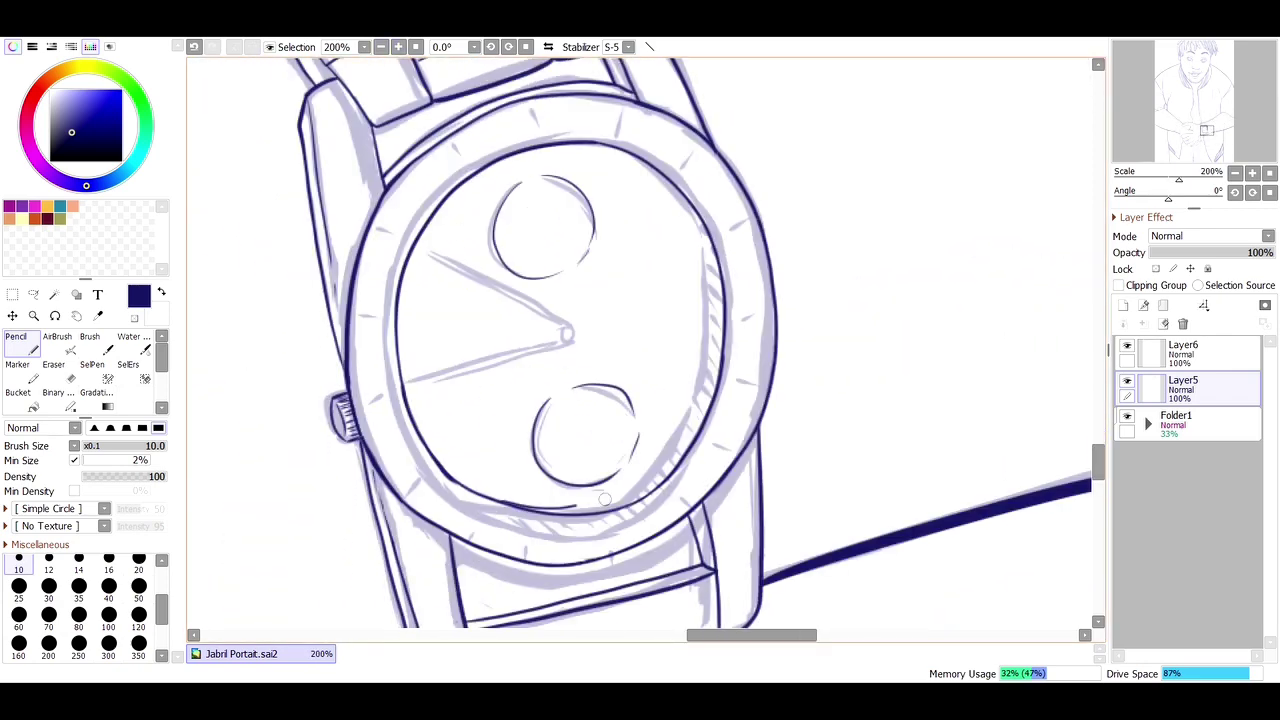
{"action": "left_click_drag", "start_coordinate": [604, 498], "coordinate": [712, 212]}
{"action": "left_click_drag", "start_coordinate": [450, 470], "coordinate": [590, 530]}
{"action": "key", "text": "ctrl+c"}
{"action": "key", "text": "ctrl+v"}
{"action": "key", "text": "v"}
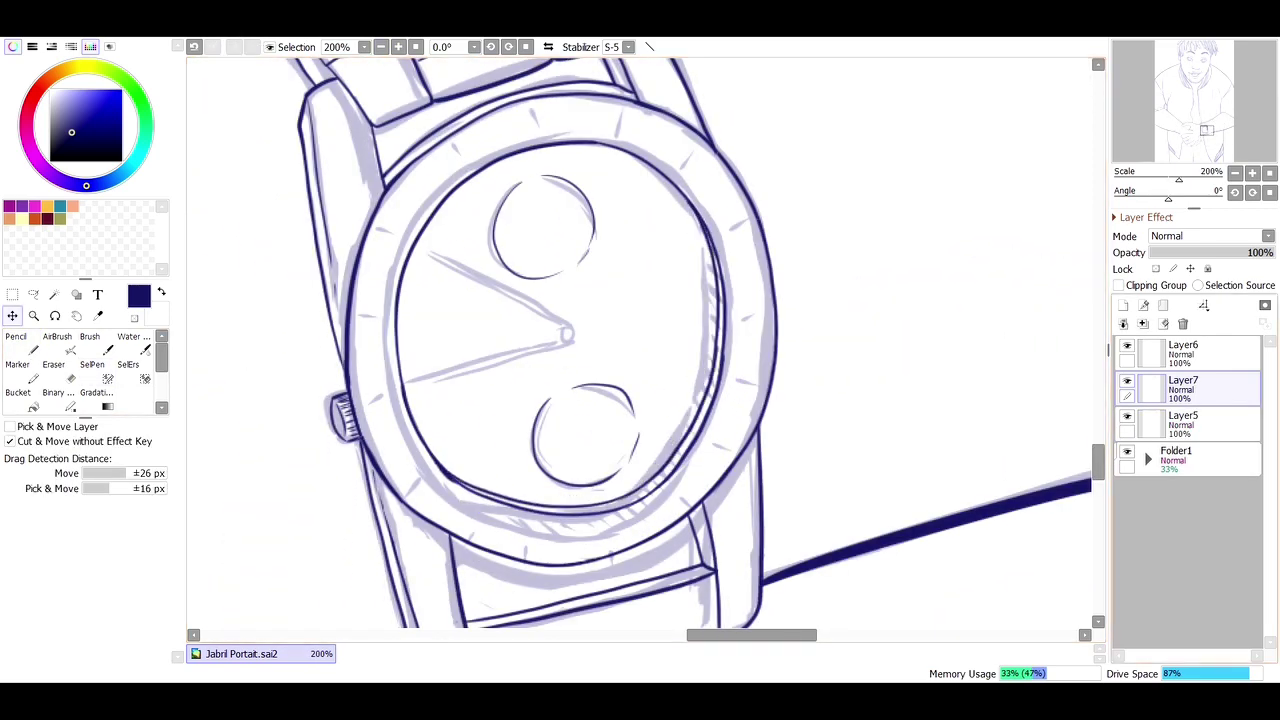
{"action": "key", "text": "ctrl+z"}
Step: Ink the narrow vertical strip beneath the clasped hands and the short line at its lower end
{"action": "scroll", "coordinate": [646, 340], "scroll_direction": "down", "scroll_amount": 3}
{"action": "key", "text": "Home"}
{"action": "key", "text": "ctrl+space"}
{"action": "left_click", "coordinate": [614, 514]}
{"action": "key", "text": "n"}
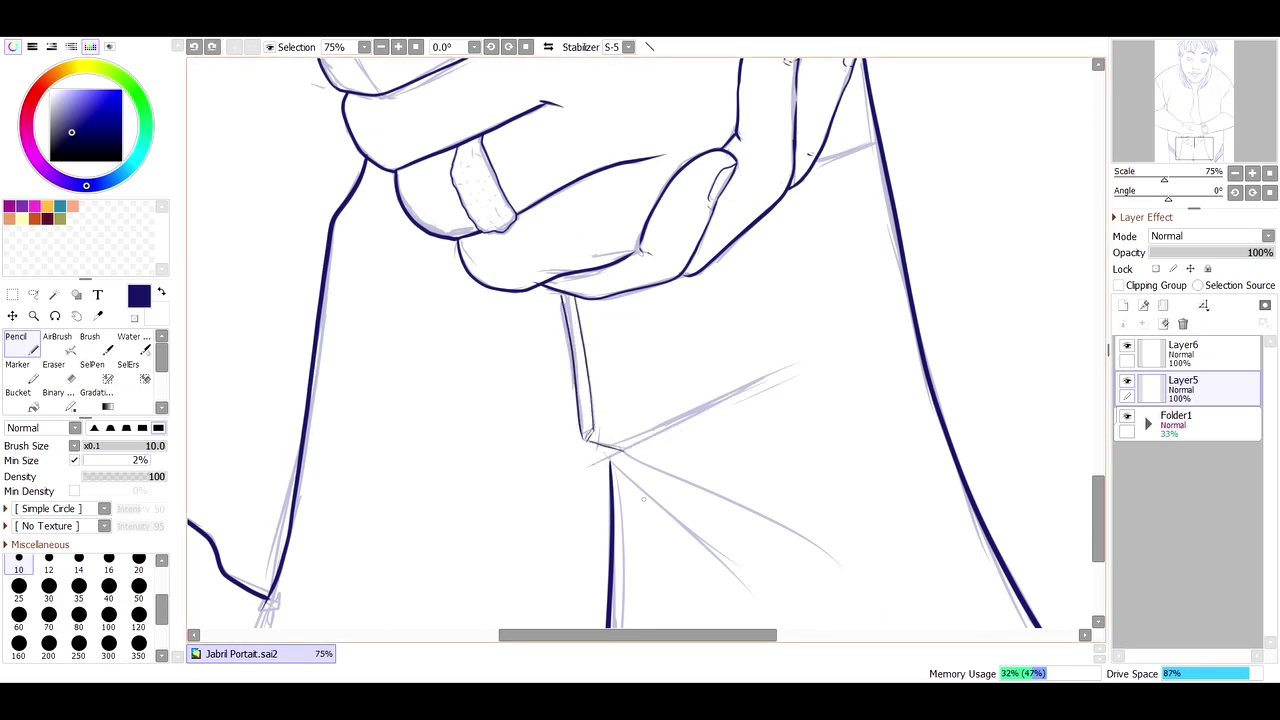
Step: Ink both edges of the lowest diagonal band in the middle of the pendant's wrapping
{"action": "scroll", "coordinate": [643, 498], "scroll_direction": "up", "scroll_amount": 5}
{"action": "key", "text": "ctrl+space"}
{"action": "left_click", "coordinate": [643, 545]}
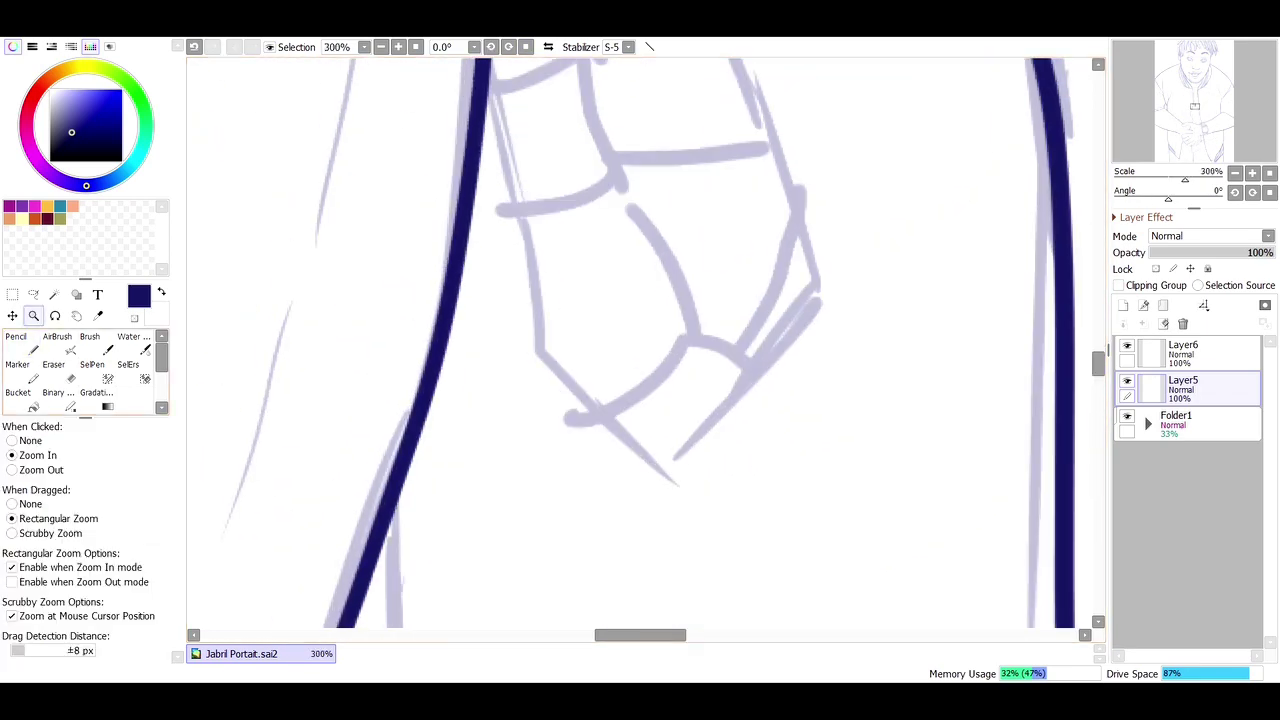
{"action": "mouse_move", "coordinate": [628, 200]}
{"action": "left_mouse_down"}
{"action": "mouse_move", "coordinate": [690, 345]}
{"action": "mouse_move", "coordinate": [586, 409]}
{"action": "left_mouse_up"}
{"action": "key", "text": "ctrl+z"}
{"action": "mouse_move", "coordinate": [686, 343]}
{"action": "left_mouse_down"}
{"action": "mouse_move", "coordinate": [586, 423]}
{"action": "mouse_move", "coordinate": [682, 350]}
{"action": "left_mouse_up"}
{"action": "key", "text": "ctrl+z"}
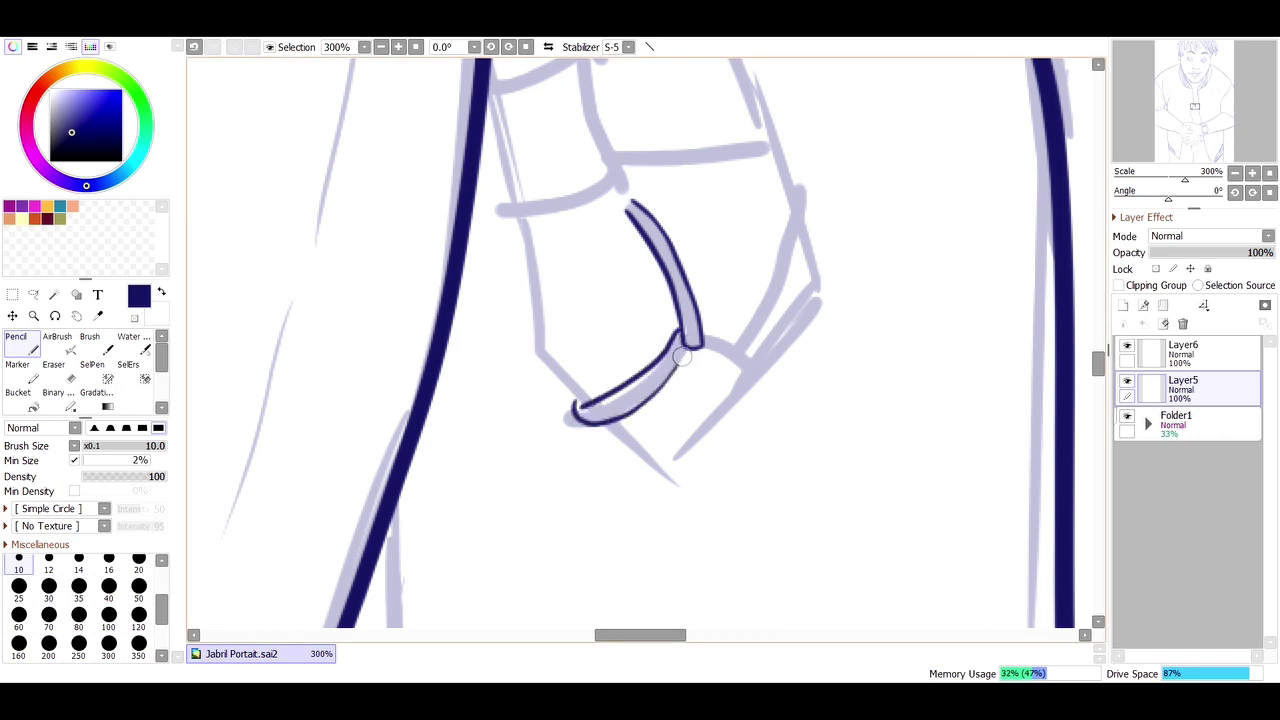
{"action": "key", "text": "ctrl+z"}
Step: Ink the pendant's middle central band, the two bands branching off its left side, and the diagonal band above
{"action": "scroll", "coordinate": [682, 352], "scroll_direction": "up", "scroll_amount": 5}
{"action": "mouse_move", "coordinate": [577, 272]}
{"action": "left_mouse_down"}
{"action": "mouse_move", "coordinate": [624, 428]}
{"action": "mouse_move", "coordinate": [498, 431]}
{"action": "left_mouse_up"}
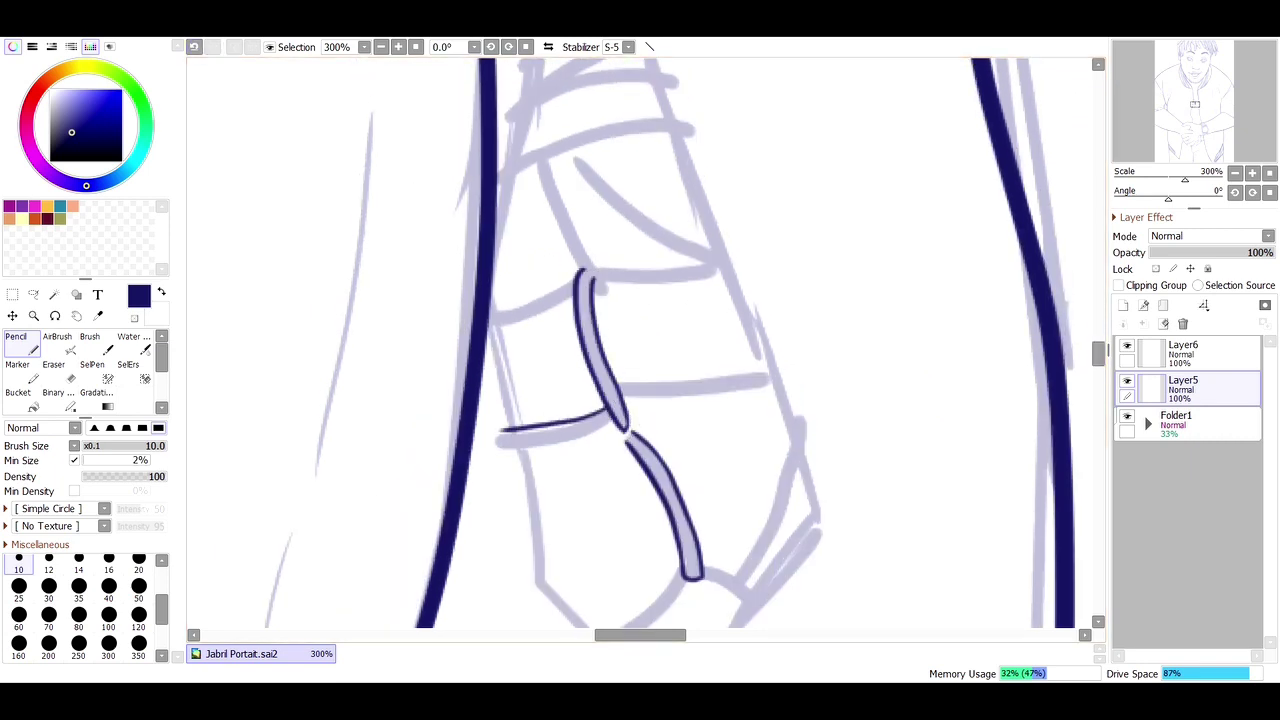
{"action": "left_click_drag", "start_coordinate": [578, 282], "coordinate": [490, 323]}
{"action": "left_click_drag", "start_coordinate": [537, 145], "coordinate": [567, 252]}
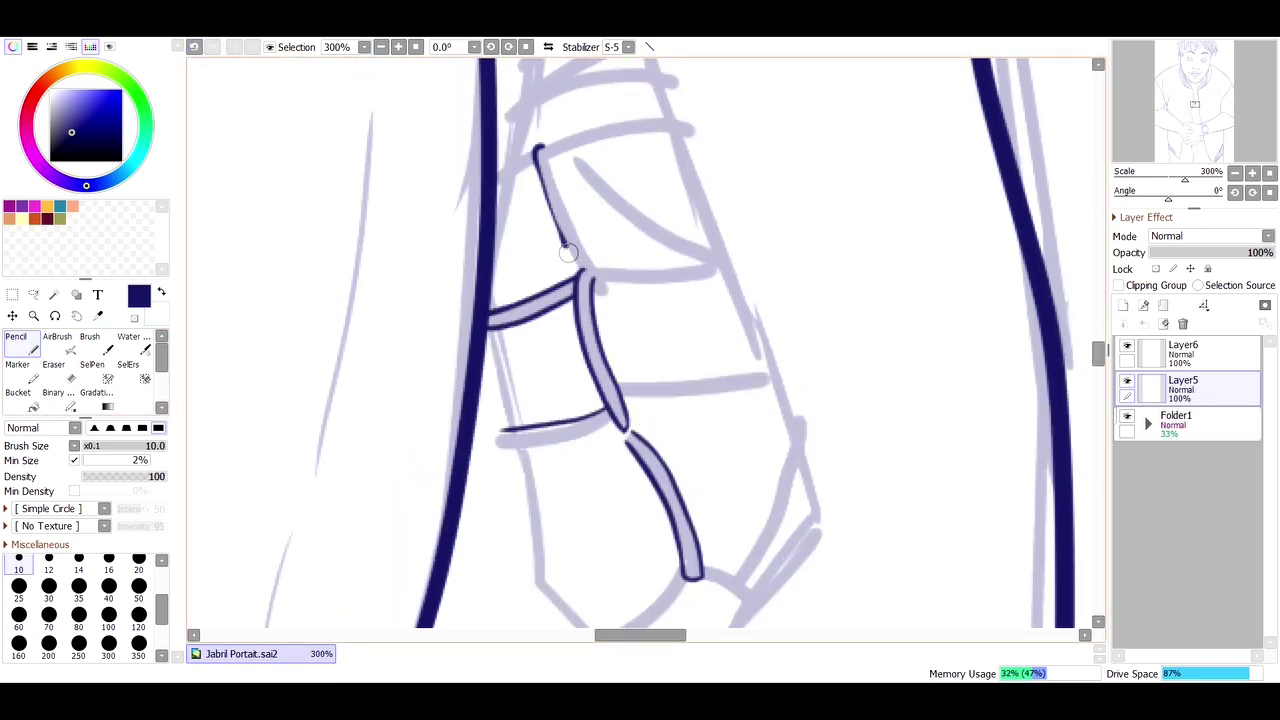
{"action": "left_click_drag", "start_coordinate": [610, 290], "coordinate": [608, 288]}
Step: With the canvas rotated to -22.5°, ink the pendant's upper right diagonal band and the crossband below it
{"action": "left_click_drag", "start_coordinate": [663, 249], "coordinate": [477, 126]}
{"action": "left_click_drag", "start_coordinate": [686, 128], "coordinate": [740, 316]}
{"action": "key", "text": "ctrl+z"}
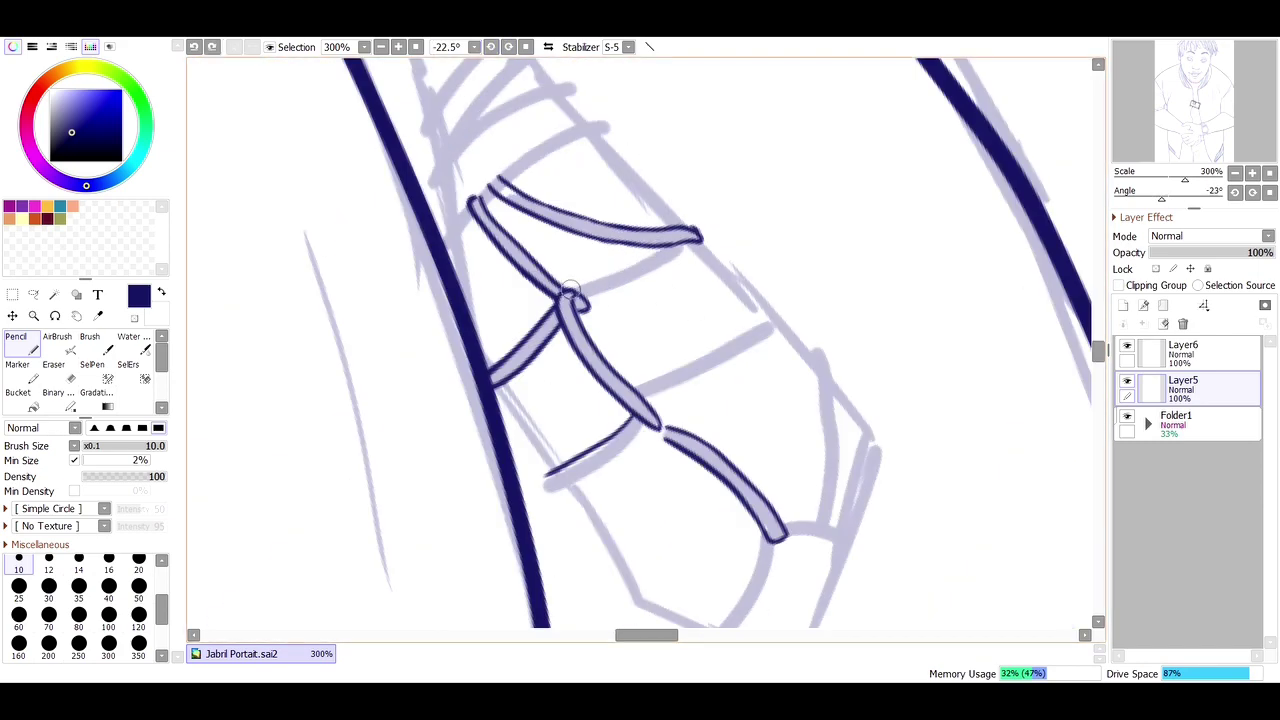
{"action": "left_click_drag", "start_coordinate": [565, 298], "coordinate": [697, 238]}
{"action": "scroll", "coordinate": [818, 287], "scroll_direction": "down", "scroll_amount": 3}
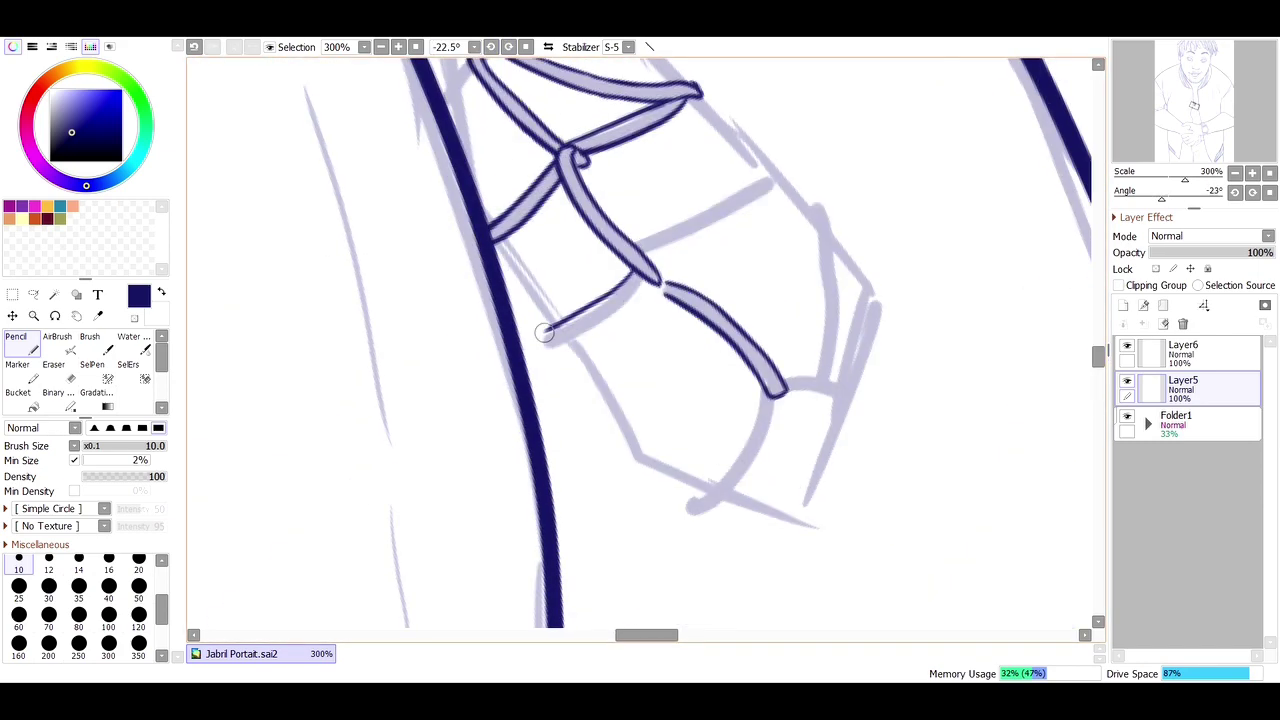
Step: Ink the pendant's remaining lower crossbands and the curved bands around its lower tip and right side
{"action": "left_click_drag", "start_coordinate": [642, 283], "coordinate": [548, 338]}
{"action": "mouse_move", "coordinate": [768, 392]}
{"action": "left_mouse_down"}
{"action": "mouse_move", "coordinate": [690, 497]}
{"action": "mouse_move", "coordinate": [778, 396]}
{"action": "left_mouse_up"}
{"action": "left_click_drag", "start_coordinate": [784, 385], "coordinate": [855, 406]}
{"action": "left_click_drag", "start_coordinate": [814, 200], "coordinate": [820, 378]}
{"action": "left_click_drag", "start_coordinate": [826, 205], "coordinate": [836, 376]}
{"action": "left_click_drag", "start_coordinate": [634, 240], "coordinate": [770, 162]}
{"action": "left_click_drag", "start_coordinate": [776, 164], "coordinate": [641, 248]}
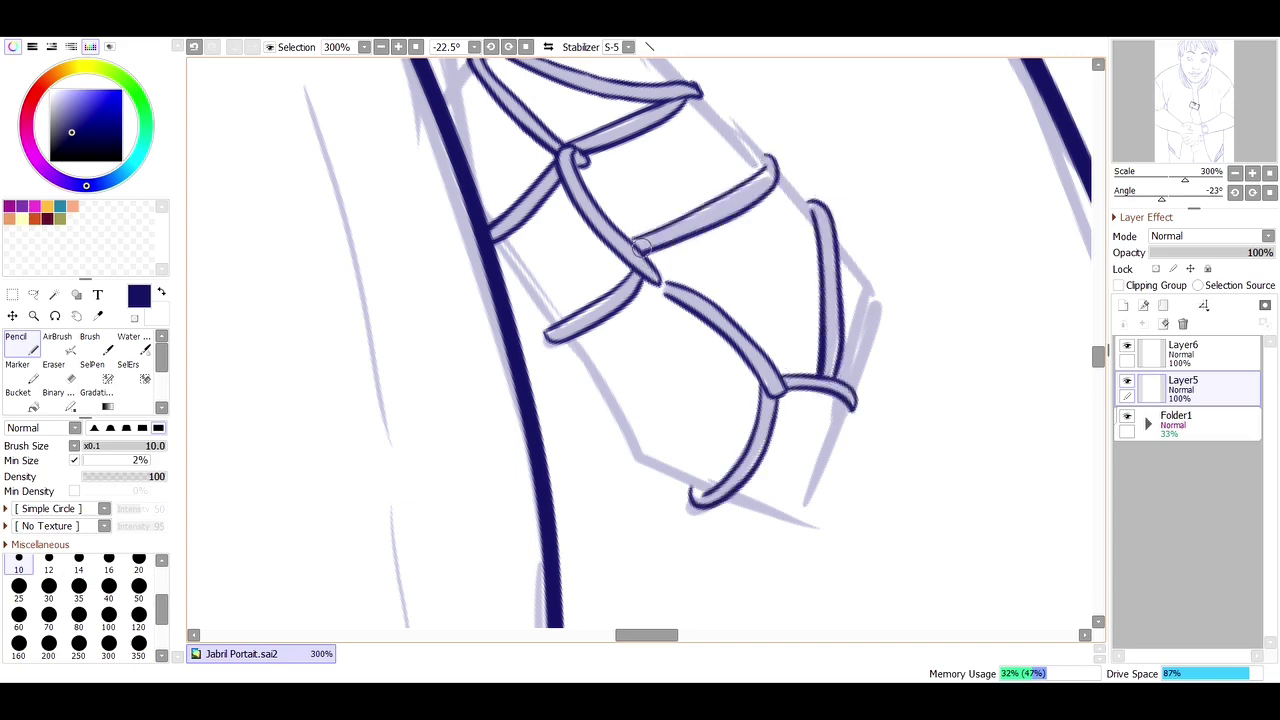
Step: Ink the stacked coils around the pendant's narrow upper part and the short slanted strand above them
{"action": "scroll", "coordinate": [640, 340], "scroll_direction": "up", "scroll_amount": 7}
{"action": "mouse_move", "coordinate": [493, 362]}
{"action": "left_mouse_down"}
{"action": "mouse_move", "coordinate": [606, 306]}
{"action": "mouse_move", "coordinate": [493, 358]}
{"action": "mouse_move", "coordinate": [576, 268]}
{"action": "left_mouse_up"}
{"action": "mouse_move", "coordinate": [574, 274]}
{"action": "left_mouse_down"}
{"action": "mouse_move", "coordinate": [432, 355]}
{"action": "mouse_move", "coordinate": [535, 218]}
{"action": "left_mouse_up"}
{"action": "mouse_move", "coordinate": [538, 226]}
{"action": "left_mouse_down"}
{"action": "mouse_move", "coordinate": [432, 340]}
{"action": "mouse_move", "coordinate": [520, 197]}
{"action": "left_mouse_up"}
{"action": "left_click_drag", "start_coordinate": [404, 90], "coordinate": [510, 195]}
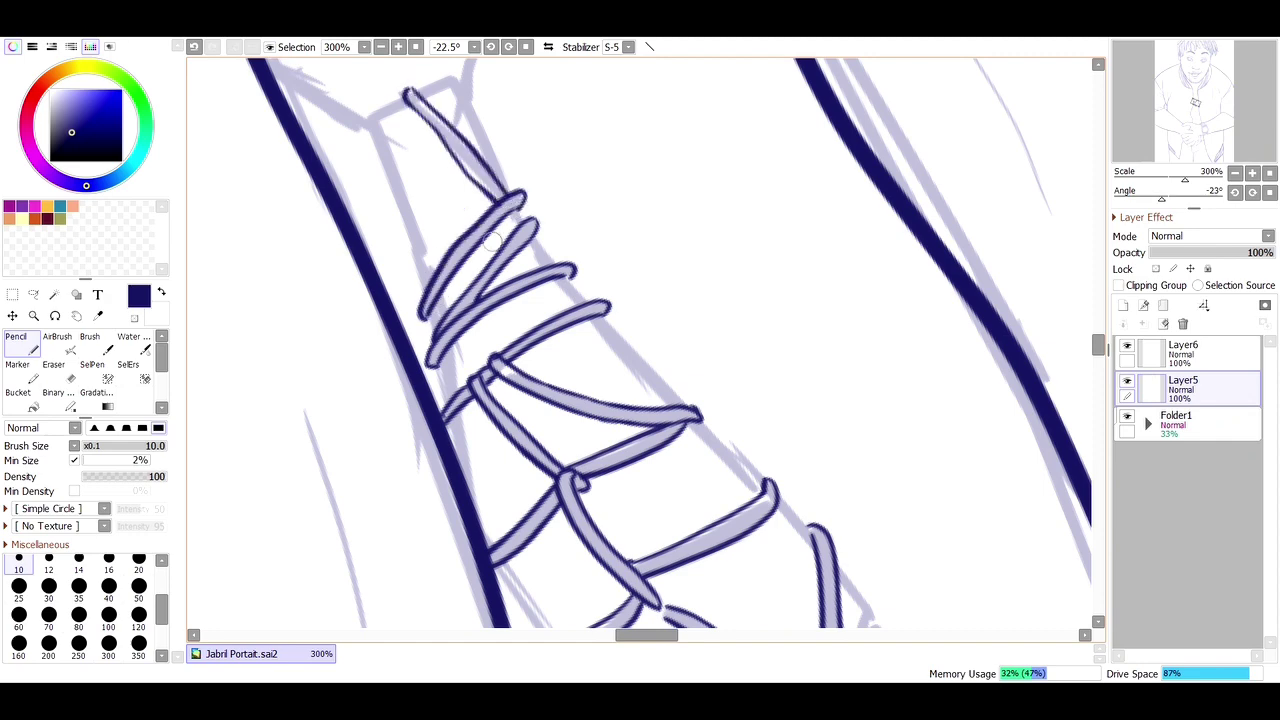
Step: Ink the necklace cord on both sides, from the jacket edges down to the top of the pendant
{"action": "key", "text": "e"}
{"action": "scroll", "coordinate": [667, 355], "scroll_direction": "down", "scroll_amount": 5}
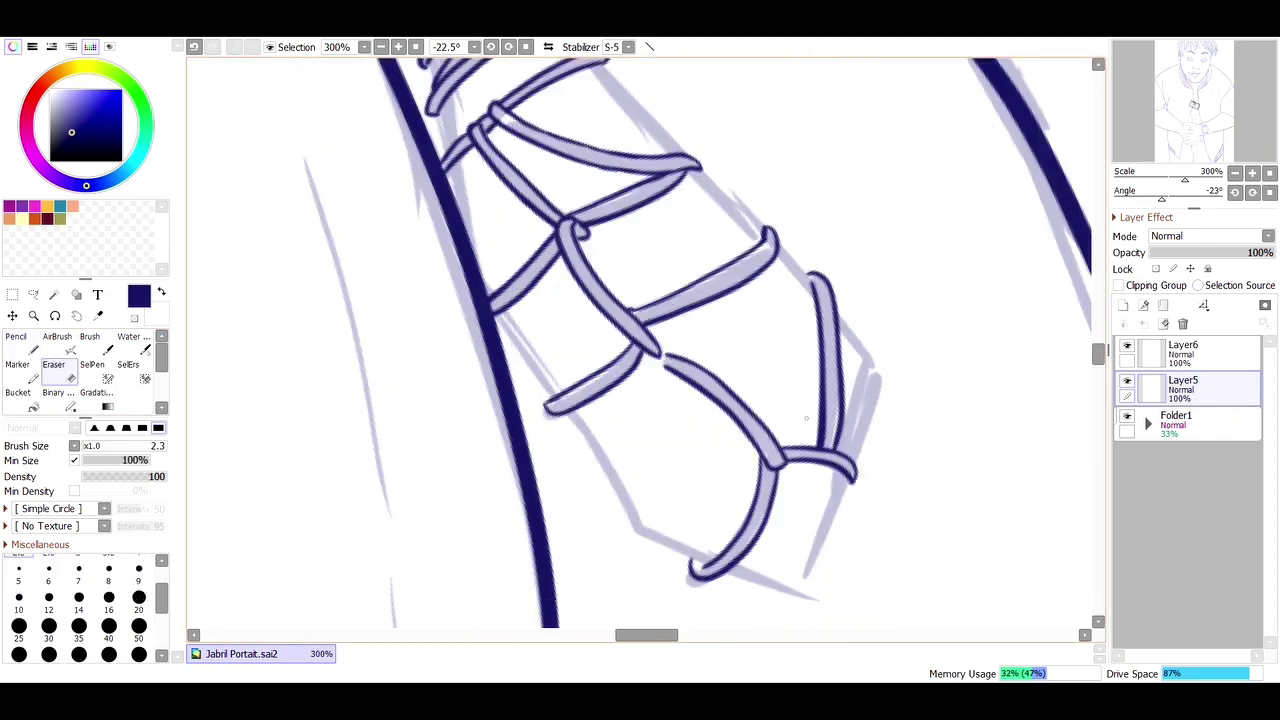
{"action": "key", "text": "n"}
{"action": "key", "text": "Home"}
{"action": "mouse_move", "coordinate": [600, 190]}
{"action": "left_mouse_down"}
{"action": "mouse_move", "coordinate": [660, 240]}
{"action": "mouse_move", "coordinate": [545, 420]}
{"action": "left_mouse_up"}
{"action": "key", "text": "c"}
{"action": "key", "text": "ctrl+t"}
{"action": "key", "text": "Return"}
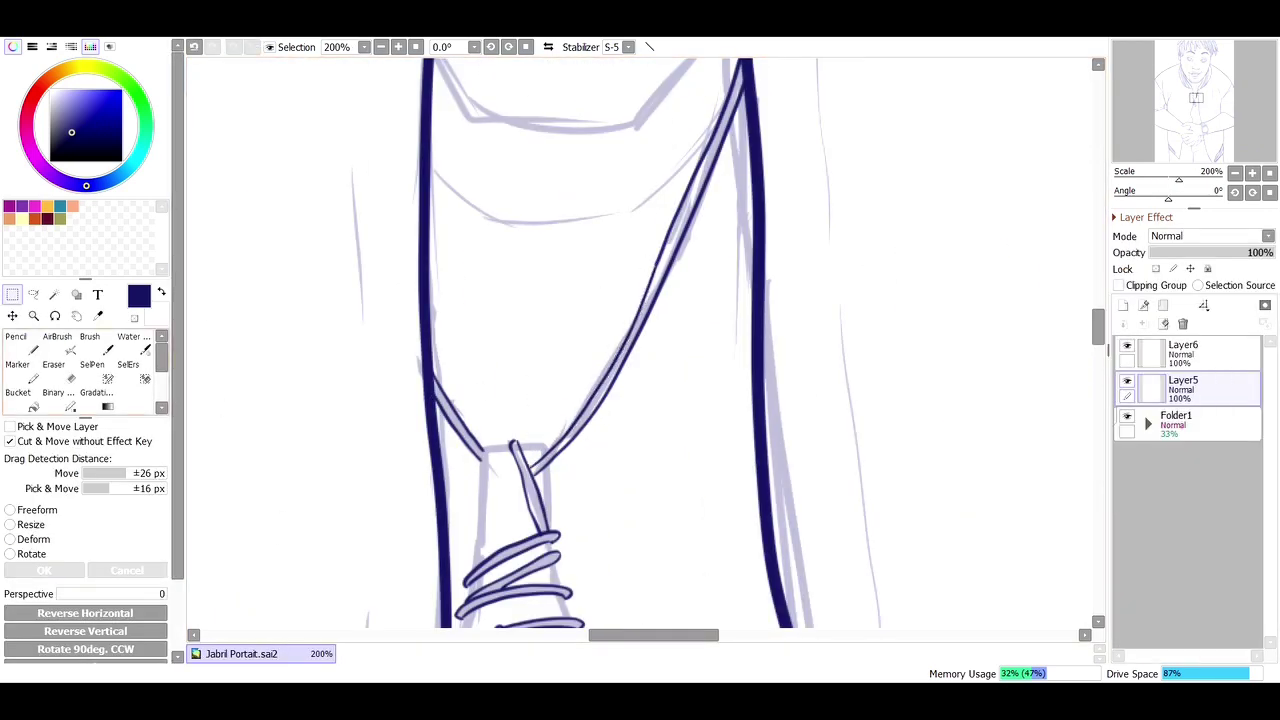
Step: Ink the curved shirt neckline between the jacket edges above the necklace
{"action": "key", "text": "n"}
{"action": "scroll", "coordinate": [547, 487], "scroll_direction": "up", "scroll_amount": 2}
{"action": "key", "text": "Home"}
{"action": "left_click_drag", "start_coordinate": [570, 300], "coordinate": [720, 400]}
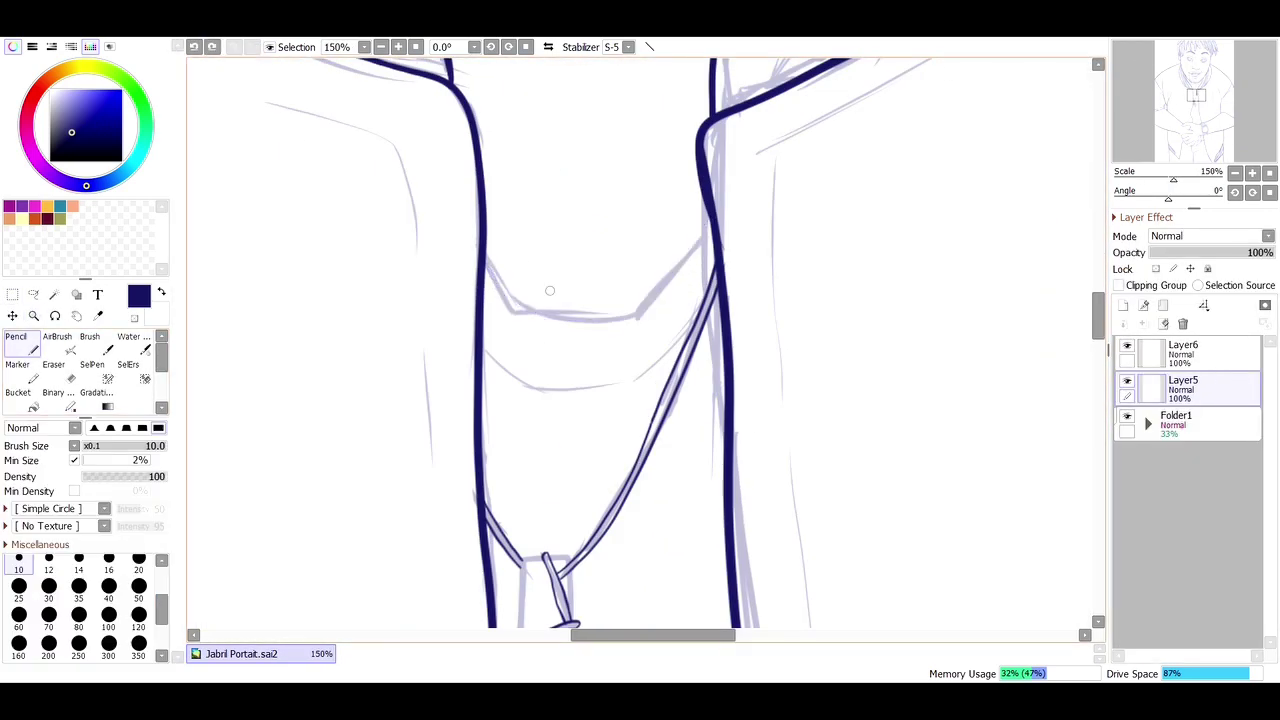
{"action": "key", "text": "Home"}
{"action": "left_click_drag", "start_coordinate": [490, 210], "coordinate": [740, 400]}
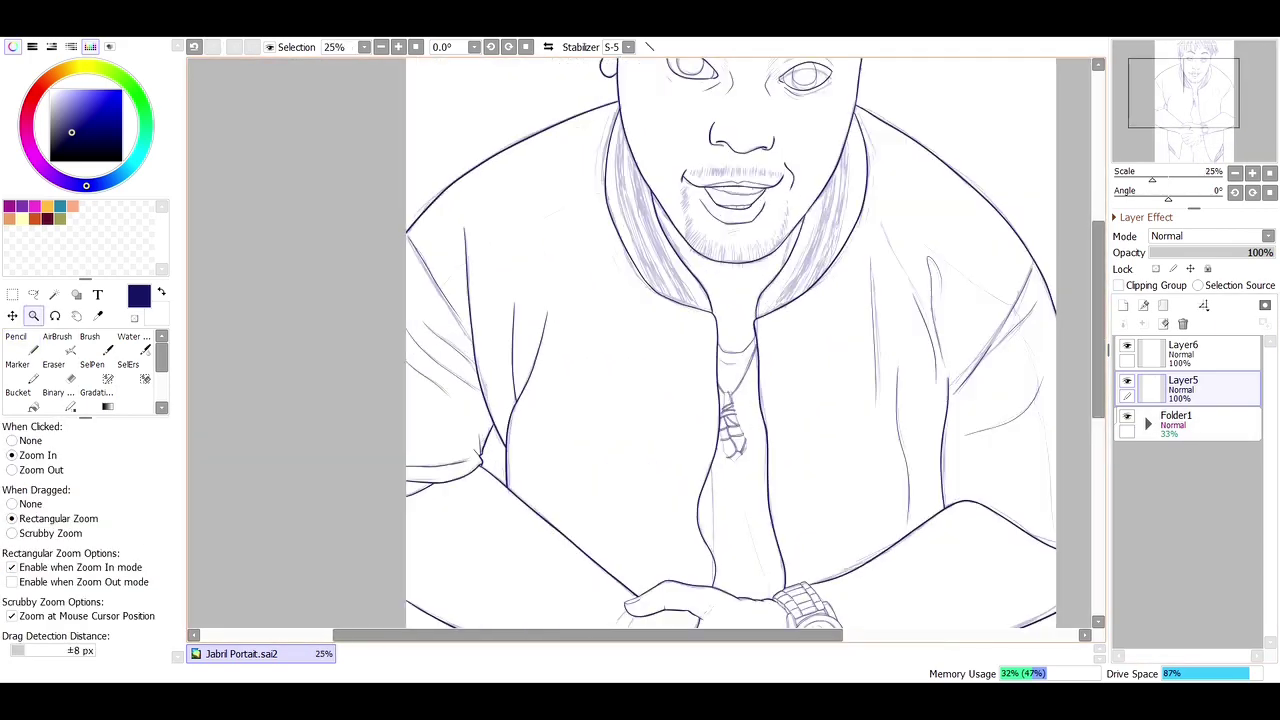
Step: Ink the inner and outer curved edges of the bracelet beside the clasped hands at brush size 20
{"action": "left_click", "coordinate": [1127, 380]}
{"action": "left_click", "coordinate": [1127, 415]}
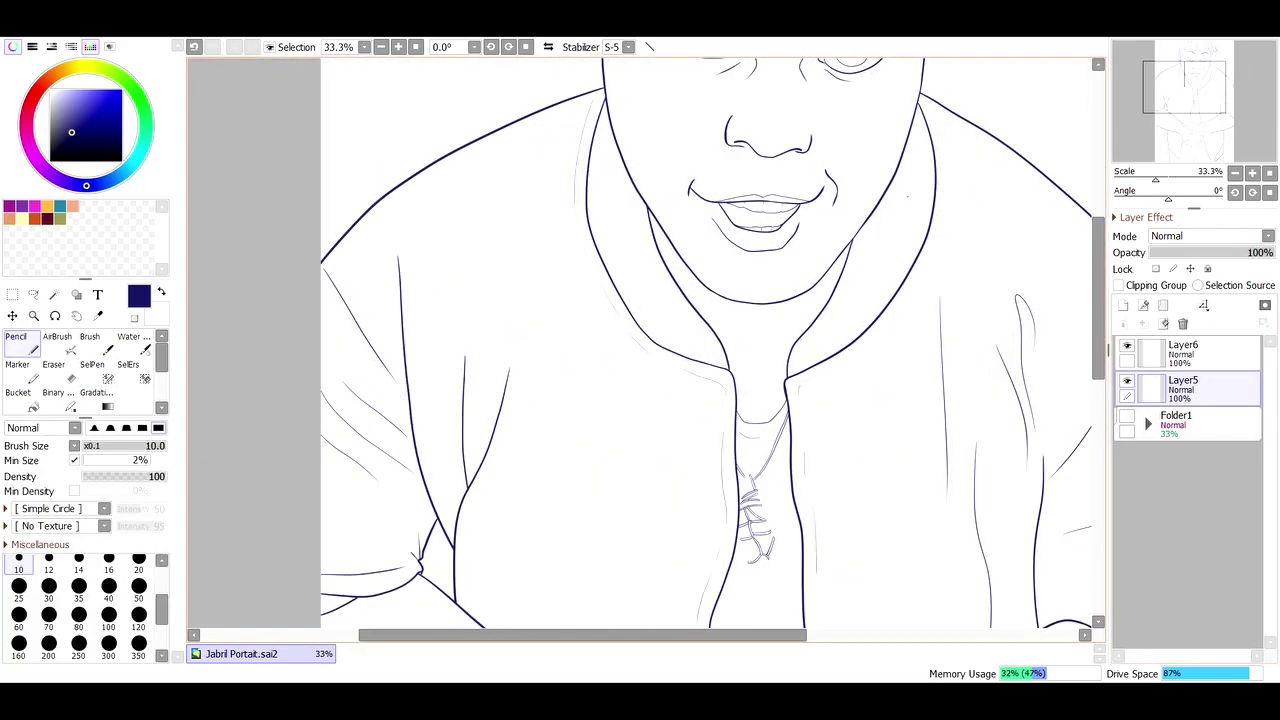
{"action": "scroll", "coordinate": [713, 344], "scroll_direction": "down", "scroll_amount": 5}
{"action": "scroll", "coordinate": [713, 344], "scroll_direction": "down", "scroll_amount": 5}
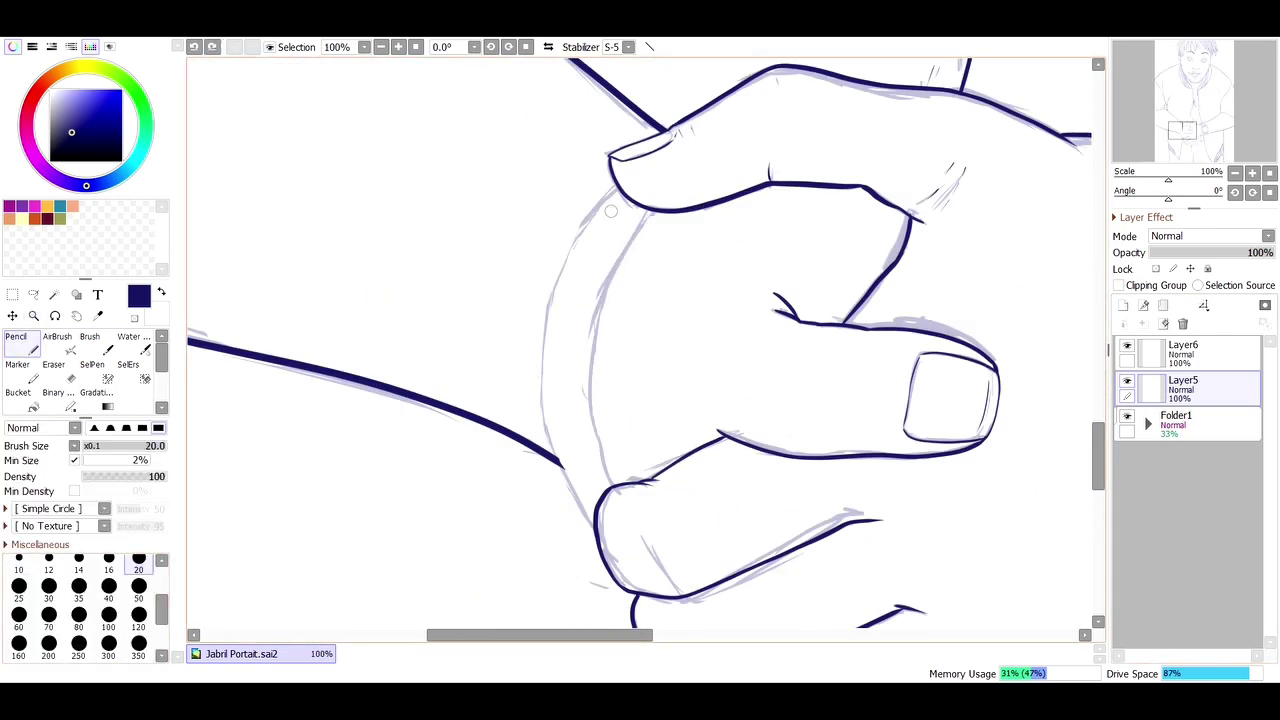
{"action": "left_click_drag", "start_coordinate": [655, 212], "coordinate": [600, 470]}
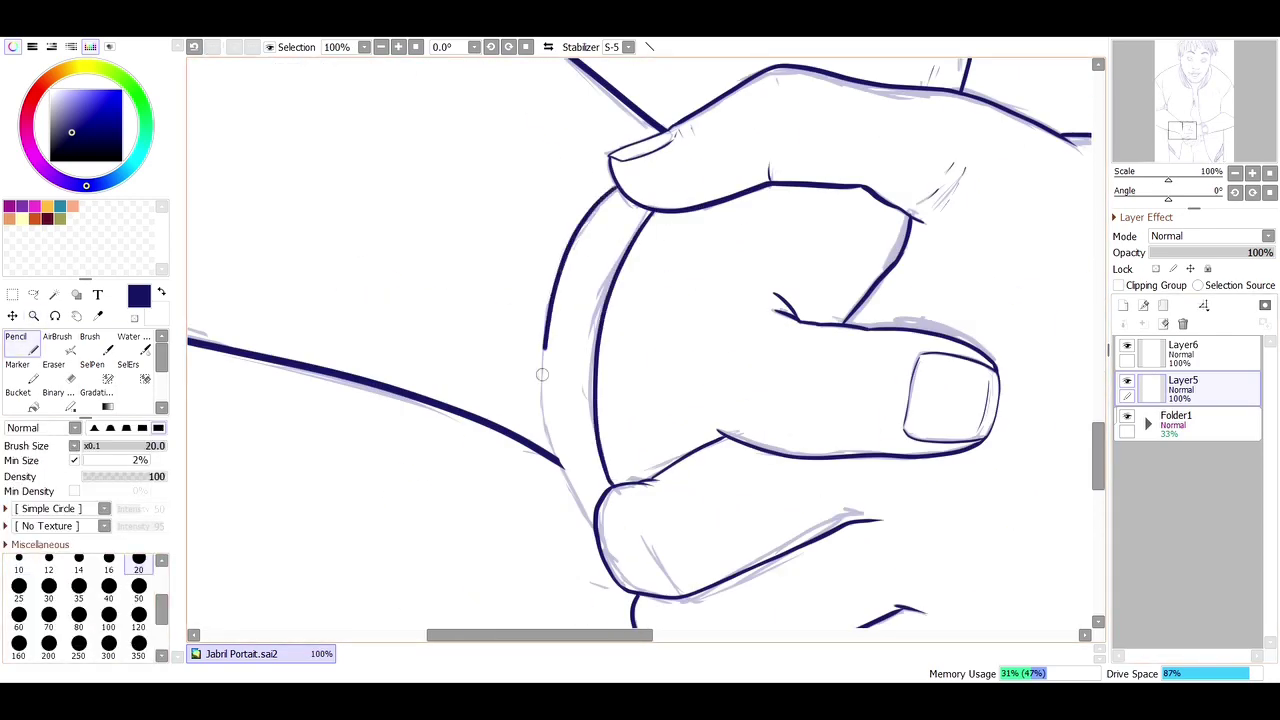
{"action": "left_click_drag", "start_coordinate": [620, 186], "coordinate": [596, 530]}
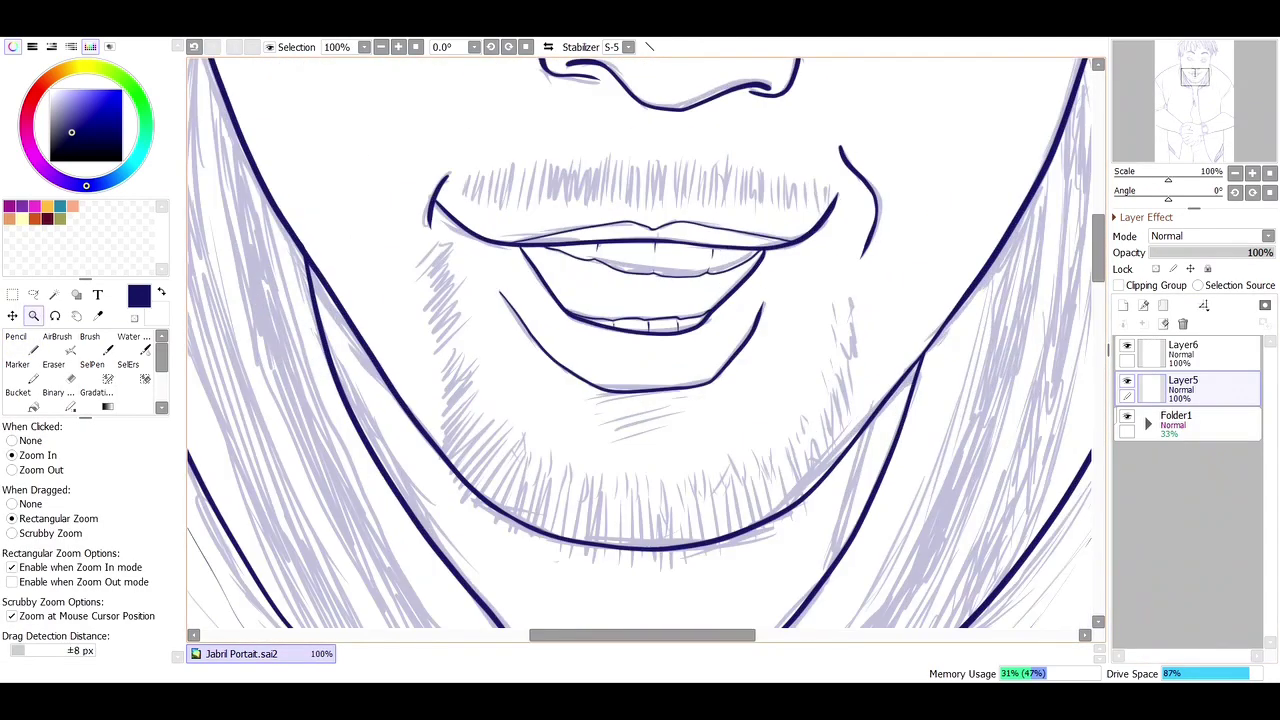
Step: Ink thin lines on the neck under the jaw and hatch the moustache with the stabilizer at 15
{"action": "mouse_move", "coordinate": [862, 432]}
{"action": "left_mouse_down"}
{"action": "mouse_move", "coordinate": [826, 554]}
{"action": "mouse_move", "coordinate": [846, 530]}
{"action": "left_mouse_up"}
{"action": "left_click_drag", "start_coordinate": [828, 552], "coordinate": [814, 592]}
{"action": "left_click", "coordinate": [628, 47]}
{"action": "left_click_drag", "start_coordinate": [490, 168], "coordinate": [486, 206]}
{"action": "left_click_drag", "start_coordinate": [580, 160], "coordinate": [576, 208]}
{"action": "left_click_drag", "start_coordinate": [670, 160], "coordinate": [668, 206]}
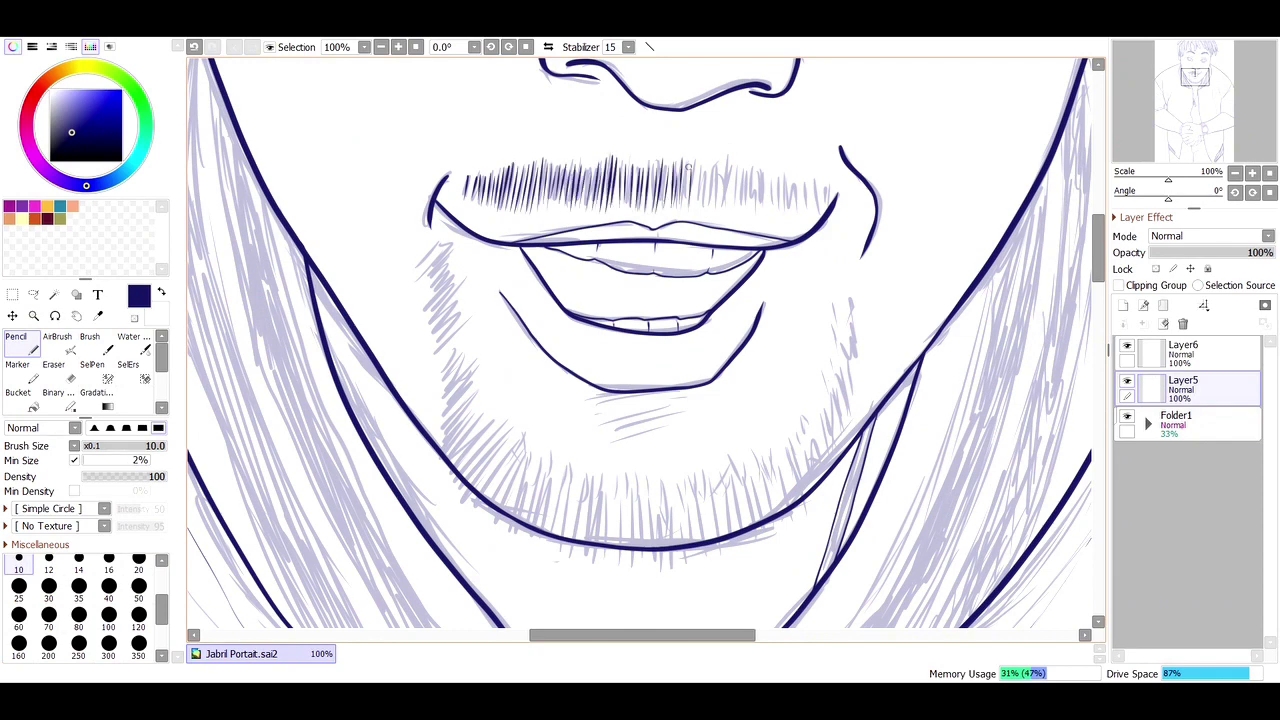
{"action": "left_click_drag", "start_coordinate": [740, 164], "coordinate": [738, 206]}
{"action": "left_click", "coordinate": [1127, 416]}
{"action": "left_click", "coordinate": [1127, 416]}
Step: Hatch the beard hairs down both sides of the mouth and along the jaw corners
{"action": "mouse_move", "coordinate": [448, 248]}
{"action": "left_mouse_down"}
{"action": "mouse_move", "coordinate": [428, 326]}
{"action": "mouse_move", "coordinate": [500, 496]}
{"action": "left_mouse_up"}
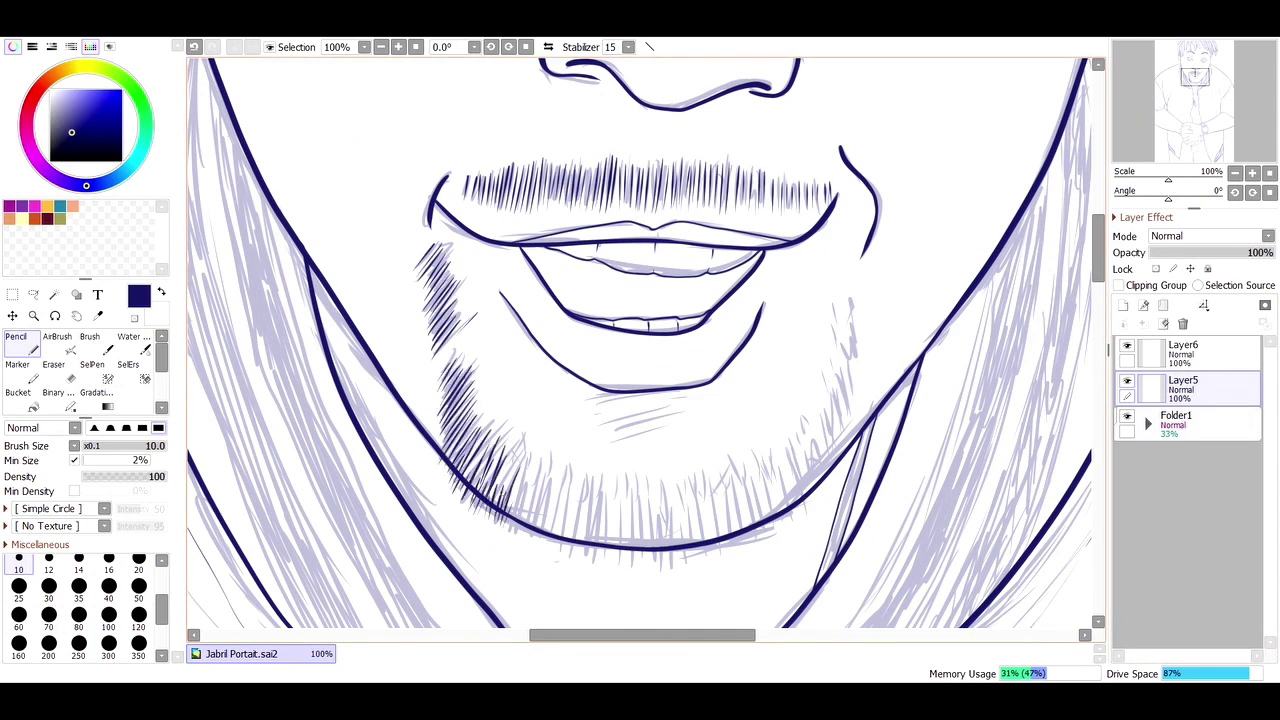
{"action": "left_click_drag", "start_coordinate": [510, 450], "coordinate": [560, 540]}
{"action": "left_click_drag", "start_coordinate": [846, 302], "coordinate": [826, 452]}
{"action": "left_click_drag", "start_coordinate": [804, 420], "coordinate": [774, 508]}
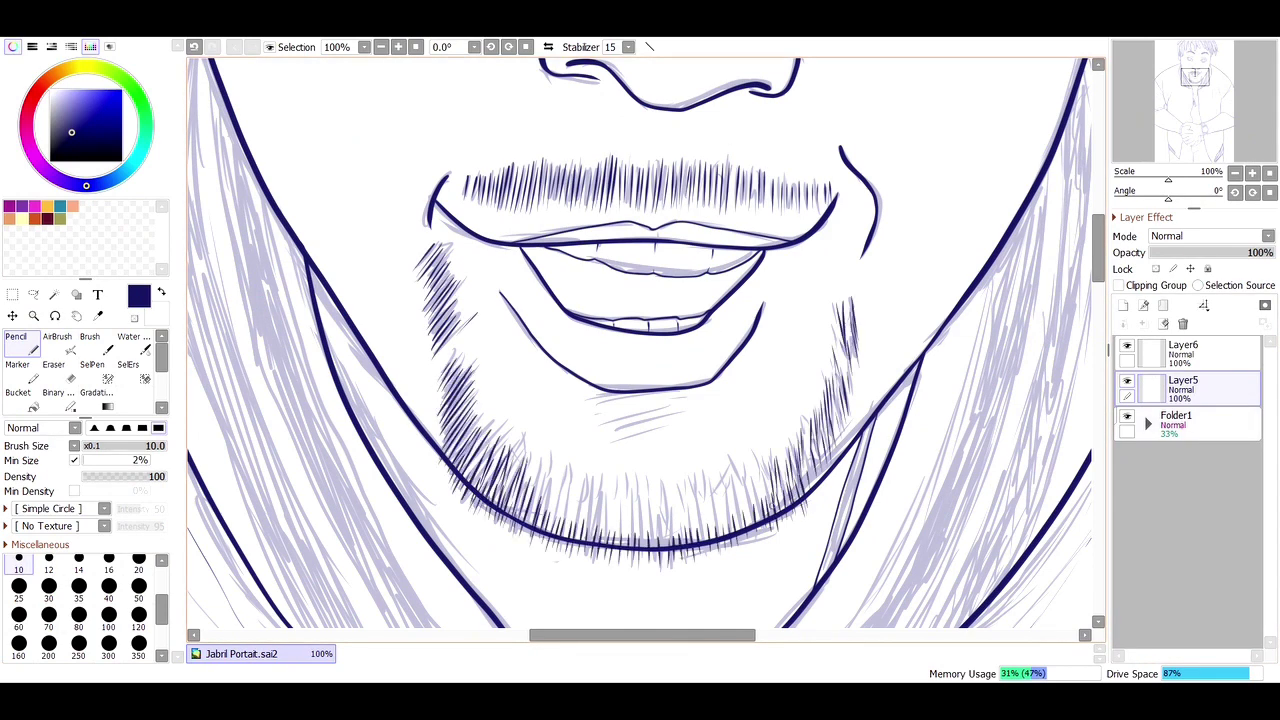
Step: Fill the beard along the chin with short hair strokes and hide the sketch folder to check the line art
{"action": "left_click_drag", "start_coordinate": [760, 464], "coordinate": [734, 524]}
{"action": "left_click_drag", "start_coordinate": [714, 488], "coordinate": [696, 540]}
{"action": "left_click_drag", "start_coordinate": [640, 502], "coordinate": [624, 546]}
{"action": "mouse_move", "coordinate": [552, 476]}
{"action": "left_mouse_down"}
{"action": "mouse_move", "coordinate": [598, 540]}
{"action": "mouse_move", "coordinate": [568, 536]}
{"action": "left_mouse_up"}
{"action": "left_click_drag", "start_coordinate": [712, 484], "coordinate": [650, 528]}
{"action": "left_click_drag", "start_coordinate": [684, 480], "coordinate": [676, 504]}
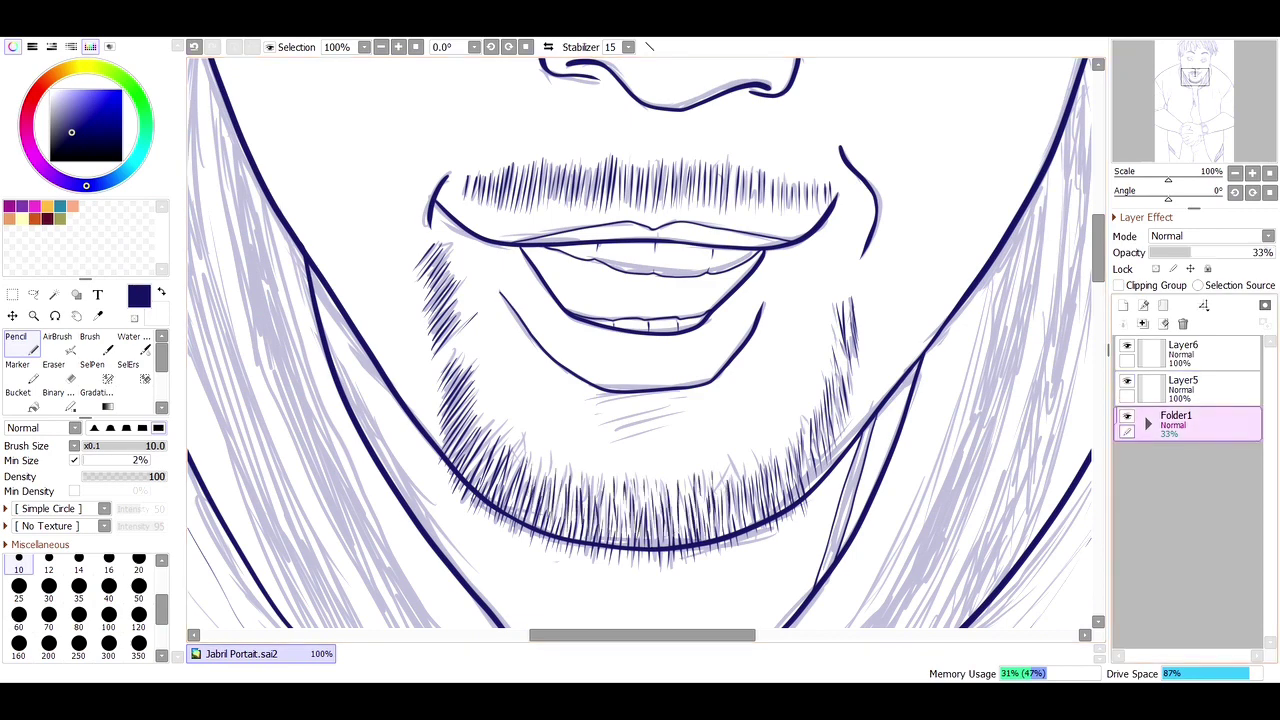
{"action": "left_click", "coordinate": [1127, 416]}
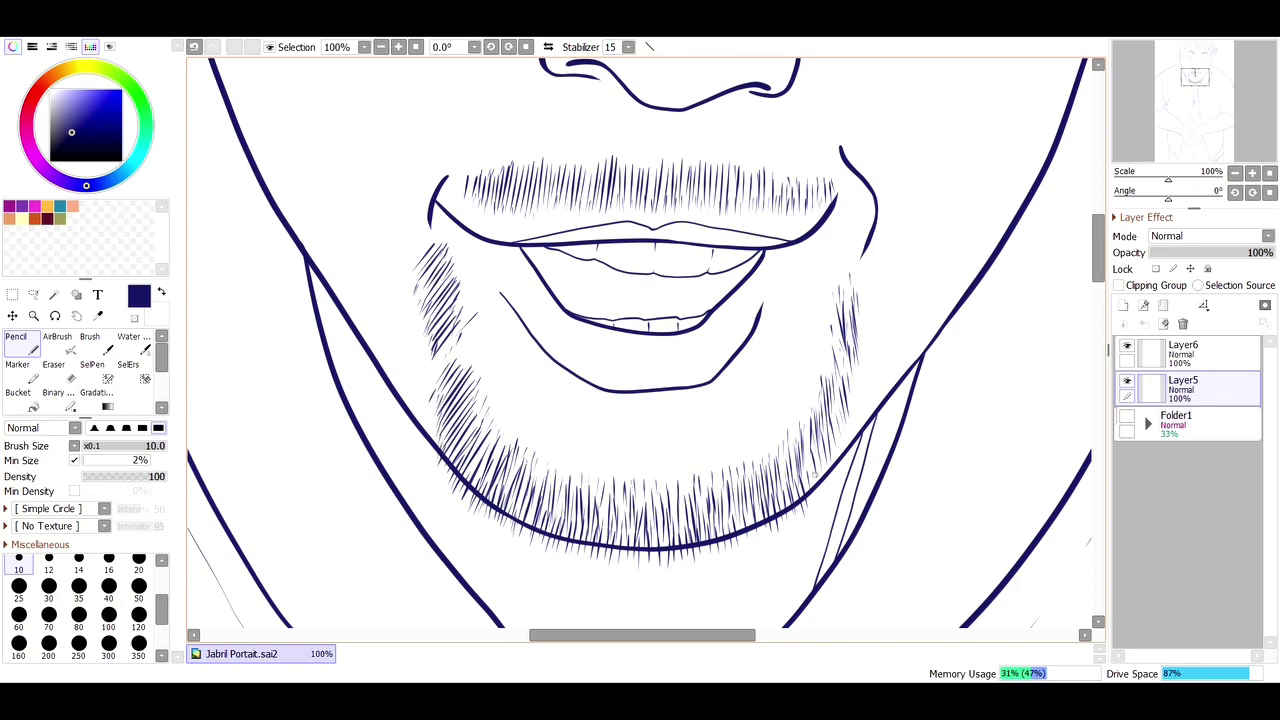
Step: Show the sketch folder again and ink the pendant's lower outline and side edges between the bands on Layer6
{"action": "key", "text": "ctrl+0"}
{"action": "left_click", "coordinate": [1127, 416]}
{"action": "left_click", "coordinate": [1183, 350]}
{"action": "left_click_drag", "start_coordinate": [660, 438], "coordinate": [700, 466]}
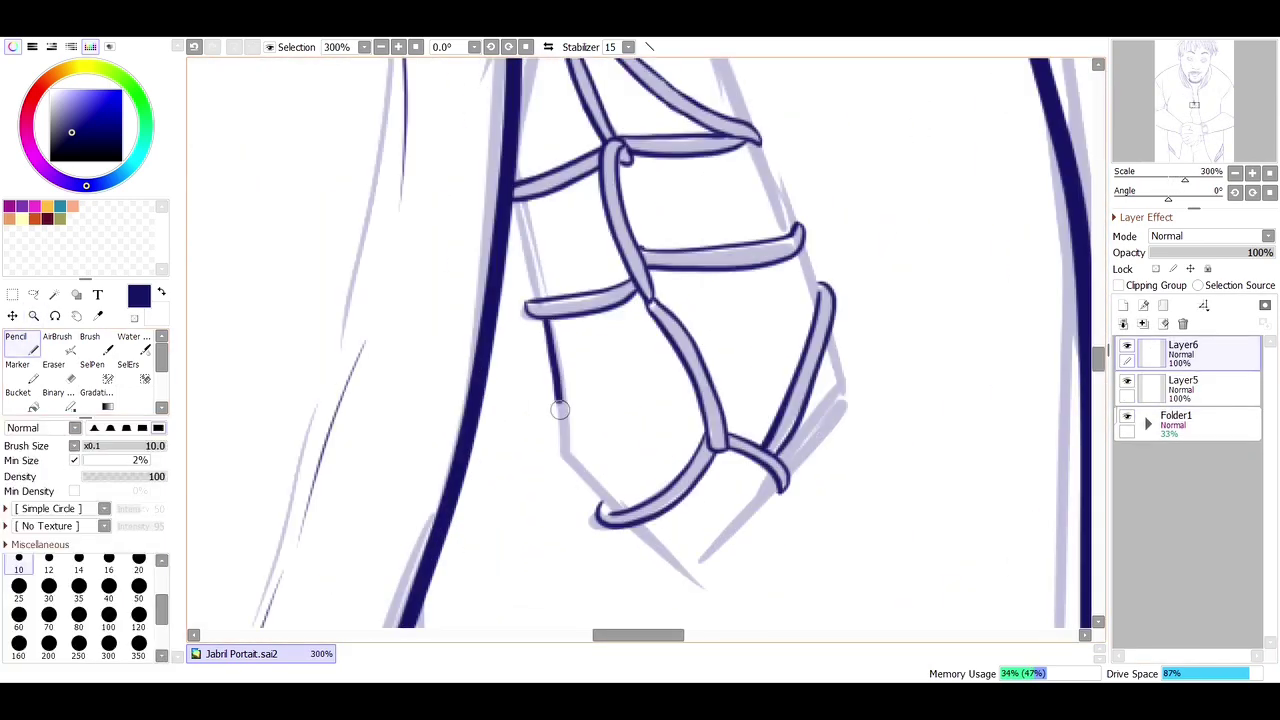
{"action": "mouse_move", "coordinate": [560, 410]}
{"action": "left_mouse_down"}
{"action": "mouse_move", "coordinate": [817, 433]}
{"action": "mouse_move", "coordinate": [806, 395]}
{"action": "left_mouse_up"}
{"action": "scroll", "coordinate": [806, 395], "scroll_direction": "up", "scroll_amount": 3}
{"action": "left_click_drag", "start_coordinate": [756, 360], "coordinate": [796, 452]}
{"action": "scroll", "coordinate": [796, 452], "scroll_direction": "up", "scroll_amount": 1}
{"action": "left_click_drag", "start_coordinate": [702, 322], "coordinate": [750, 440]}
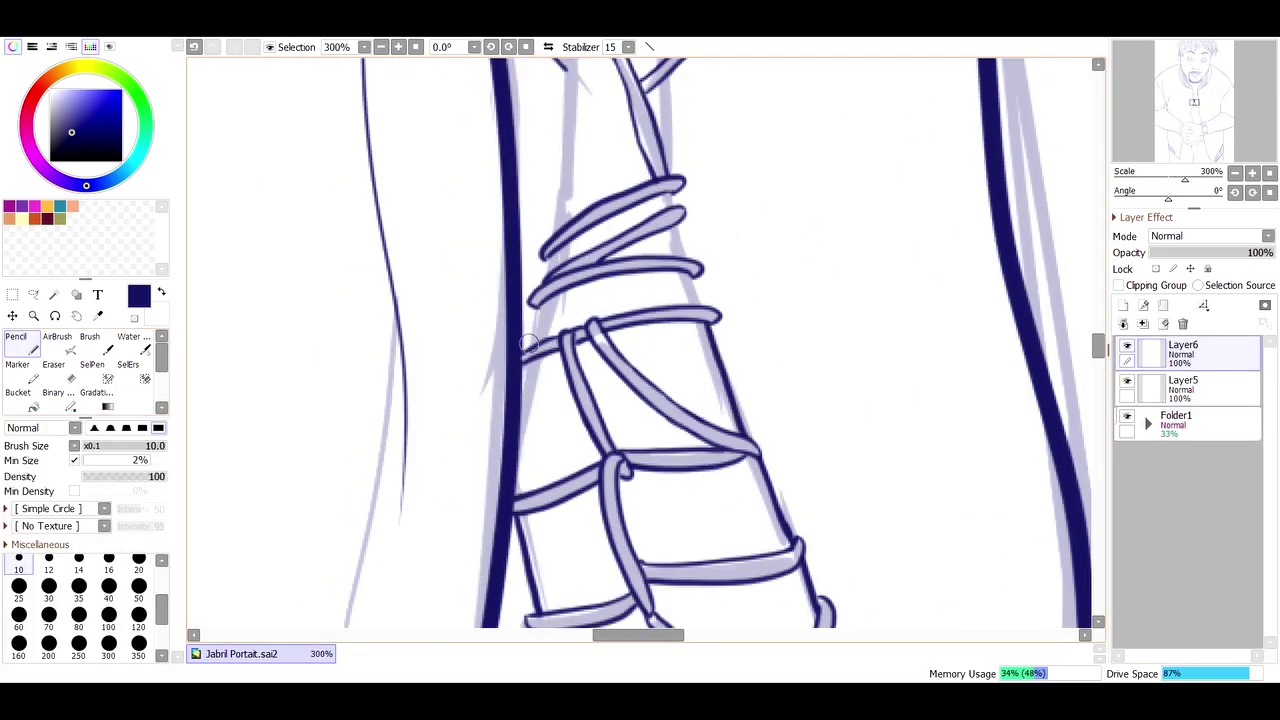
Step: Ink the pendant's upper left edge and the side edges of its narrow top on Layer6
{"action": "left_click_drag", "start_coordinate": [552, 292], "coordinate": [524, 416]}
{"action": "key", "text": "ctrl+z"}
{"action": "scroll", "coordinate": [1045, 341], "scroll_direction": "up", "scroll_amount": 2}
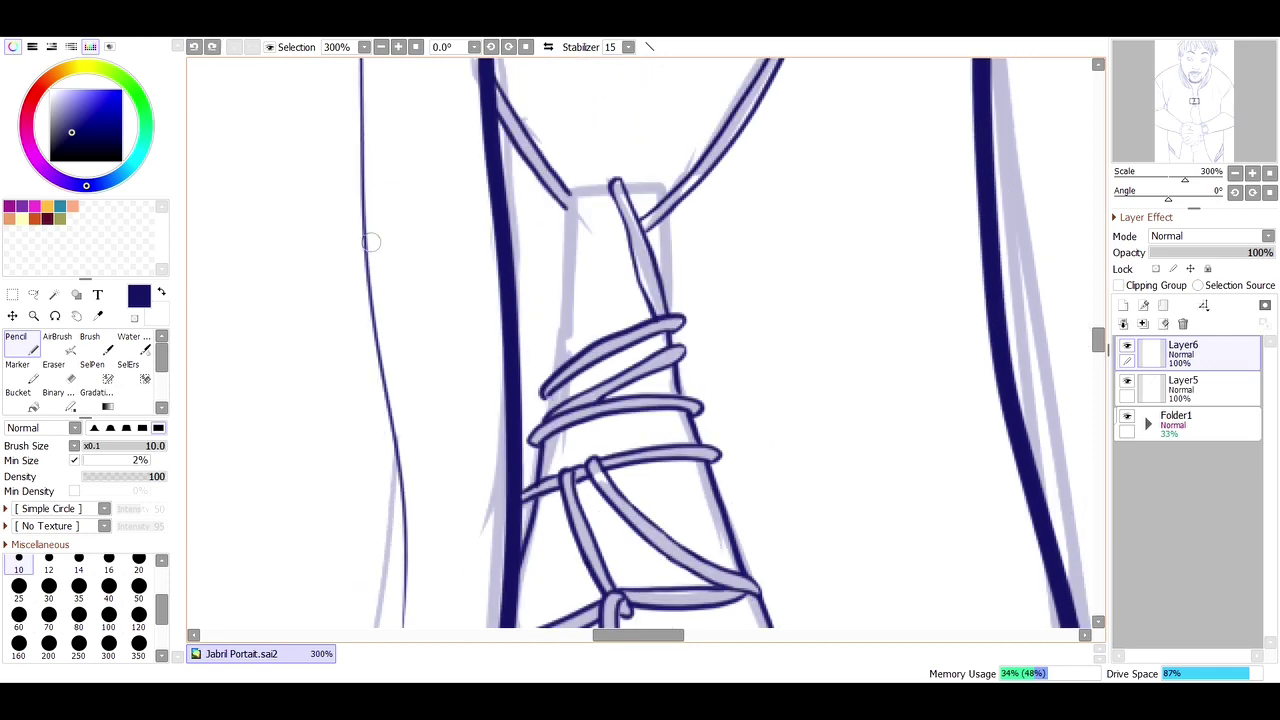
{"action": "left_click_drag", "start_coordinate": [566, 184], "coordinate": [558, 372]}
{"action": "left_click_drag", "start_coordinate": [660, 212], "coordinate": [674, 314]}
{"action": "scroll", "coordinate": [674, 314], "scroll_direction": "down", "scroll_amount": 10}
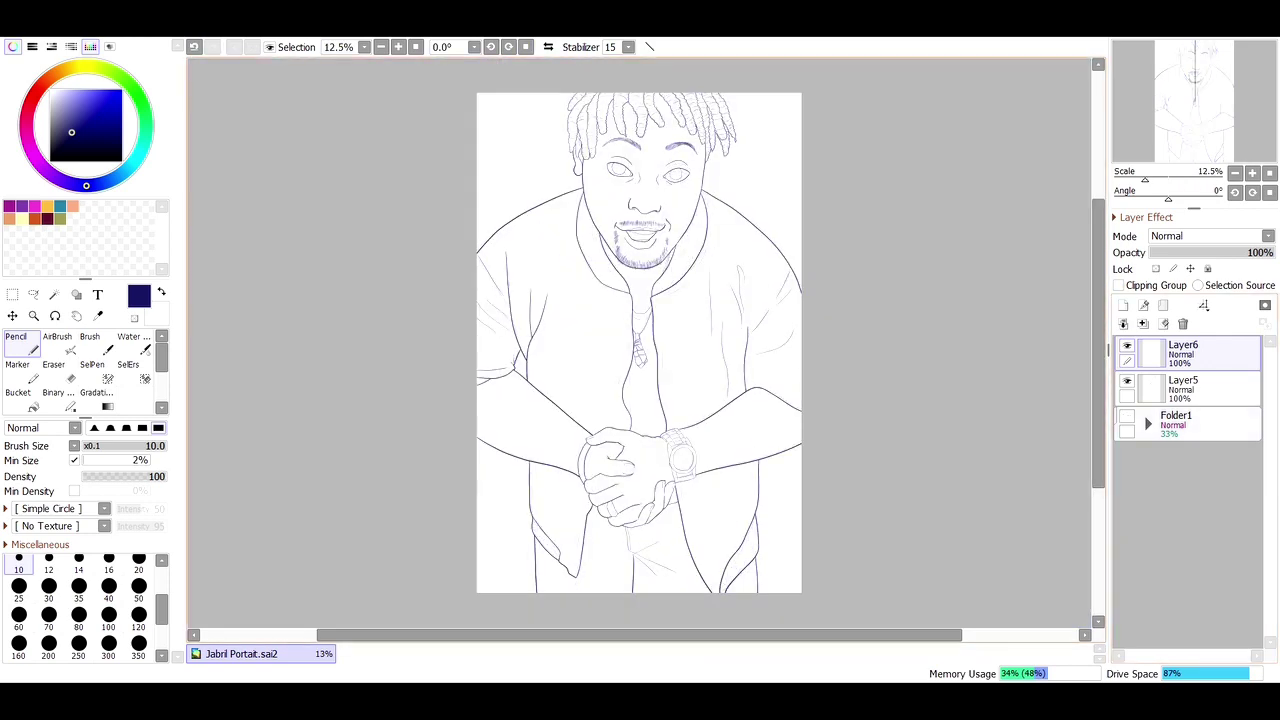
Step: Merge Layer6 down into Layer5 and lower the sketch folder's opacity to 11%
{"action": "key", "text": "ctrl+e"}
{"action": "left_click_drag", "start_coordinate": [590, 175], "coordinate": [680, 225]}
{"action": "scroll", "coordinate": [605, 301], "scroll_direction": "up", "scroll_amount": 1}
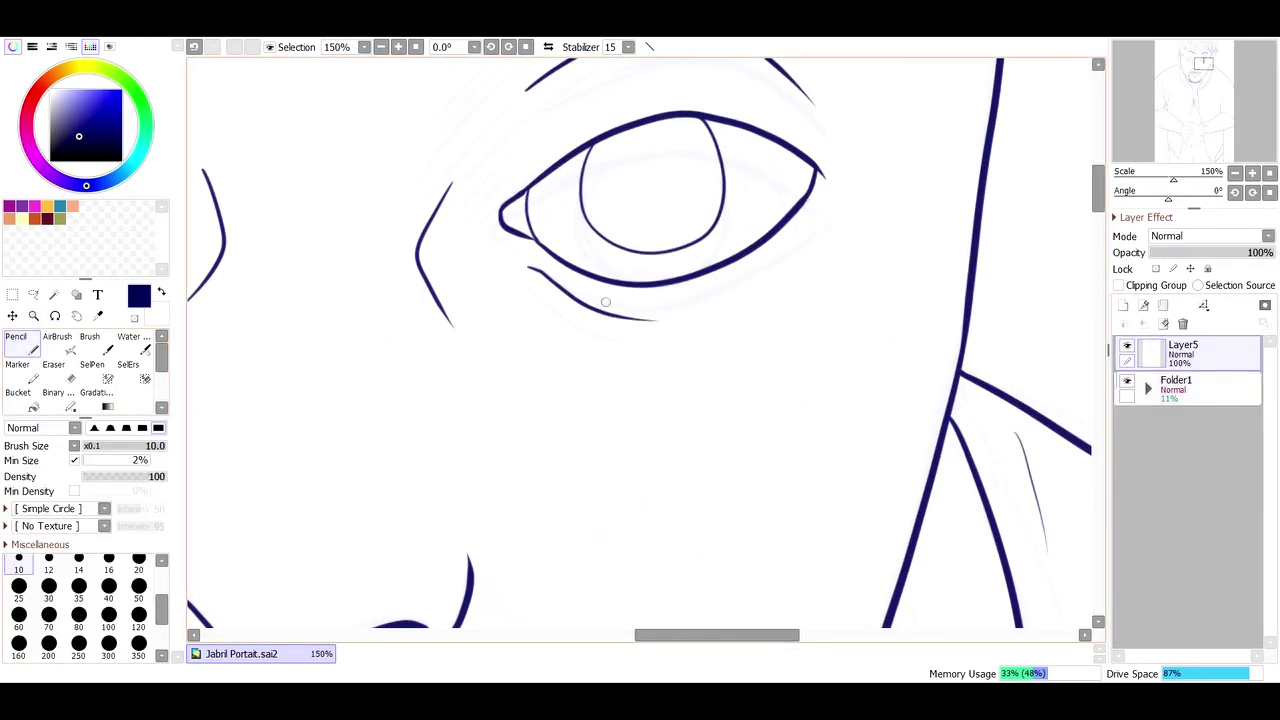
Step: Set the brush size to 7 and ink the lower lid crease and fine lashes on the right-hand eye
{"action": "key", "text": "bracketleft"}
{"action": "key", "text": "bracketleft"}
{"action": "key", "text": "bracketleft"}
{"action": "left_click_drag", "start_coordinate": [586, 298], "coordinate": [792, 241]}
{"action": "key", "text": "ctrl+z"}
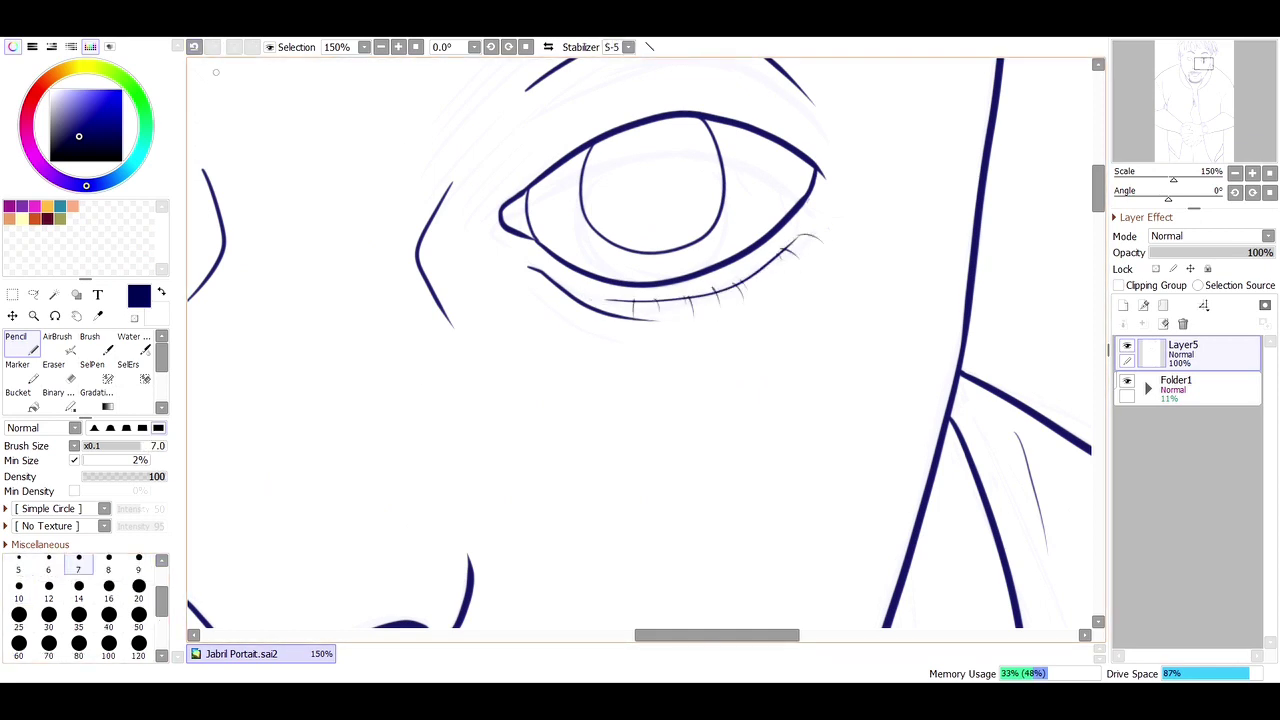
{"action": "left_click_drag", "start_coordinate": [797, 156], "coordinate": [809, 180]}
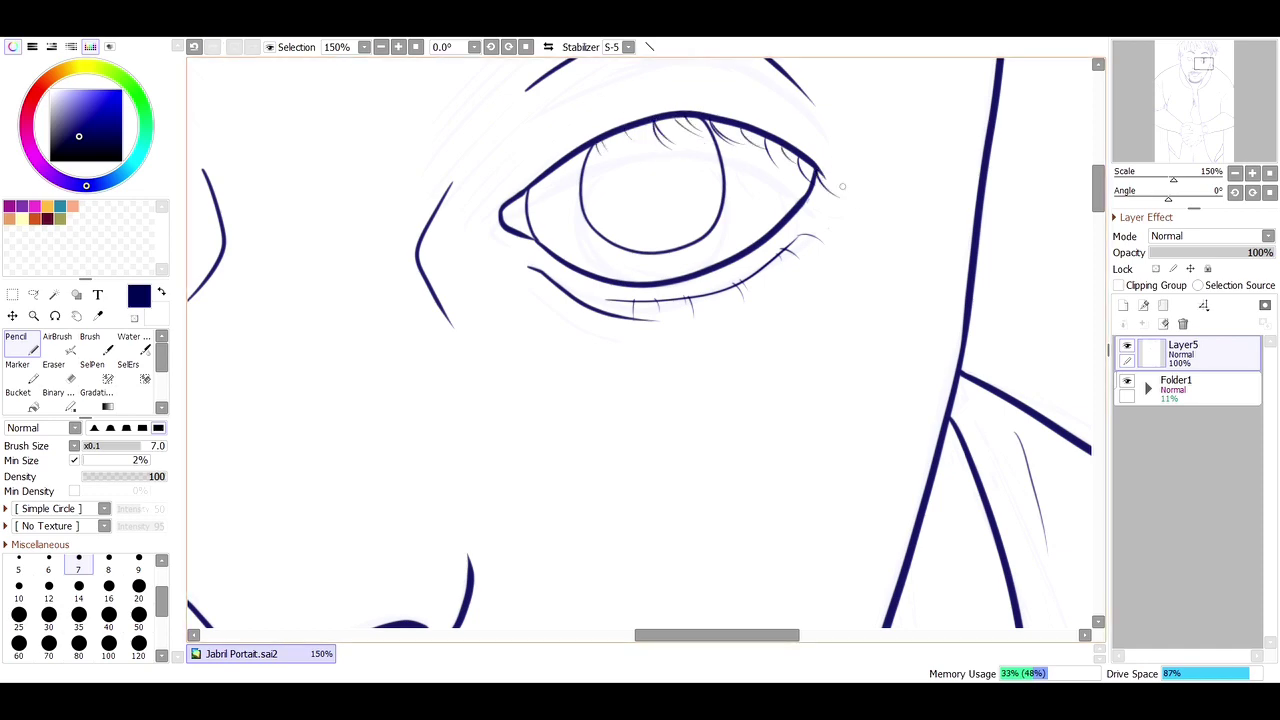
Step: Flip the canvas view and ink the lower lid crease and fine lashes on the other eye
{"action": "key", "text": "minus"}
{"action": "left_click", "coordinate": [33, 315]}
{"action": "scroll", "coordinate": [640, 340], "scroll_direction": "left", "scroll_amount": 3}
{"action": "left_click_drag", "start_coordinate": [890, 200], "coordinate": [1030, 300]}
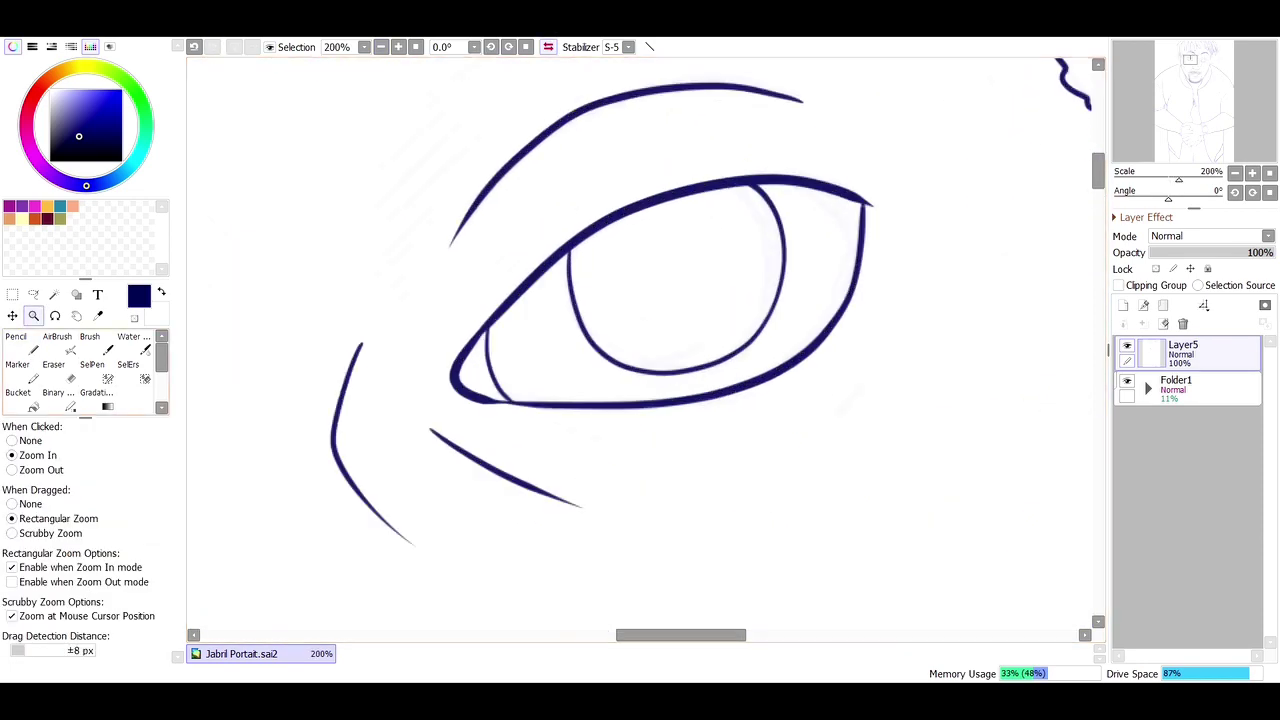
{"action": "key", "text": "n"}
{"action": "left_click_drag", "start_coordinate": [588, 433], "coordinate": [860, 322]}
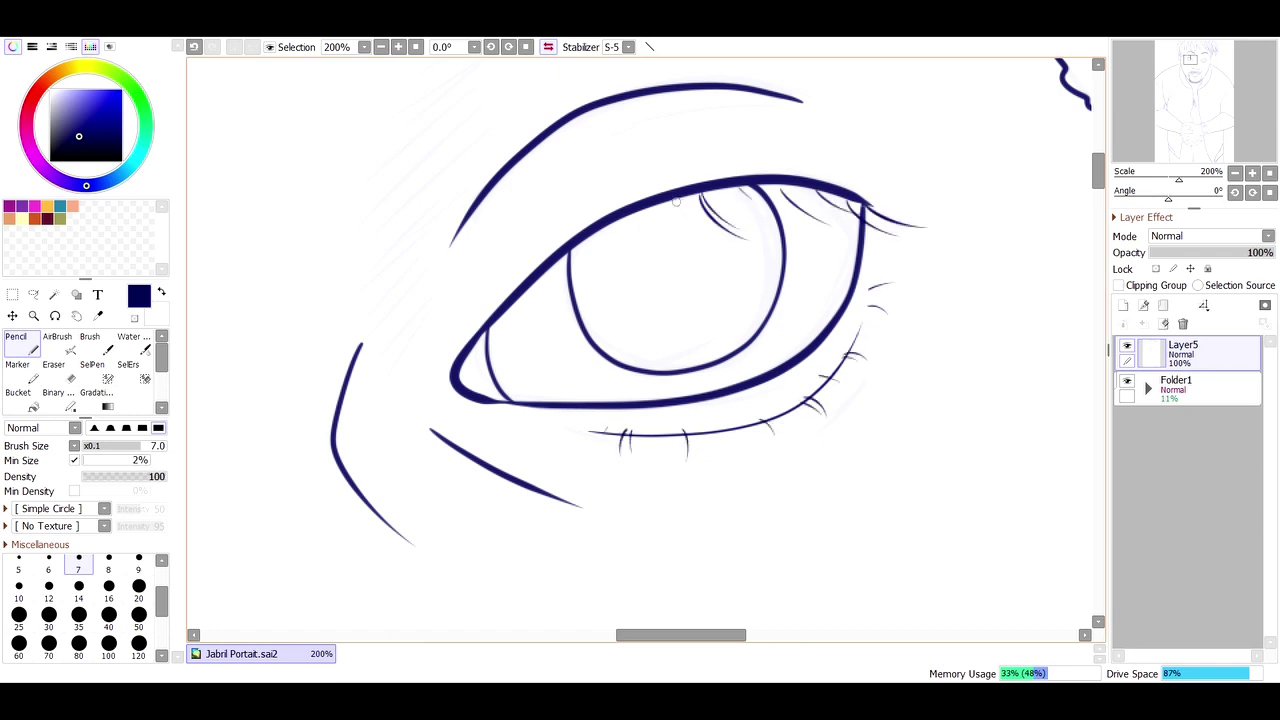
{"action": "key", "text": "minus"}
{"action": "key", "text": "minus"}
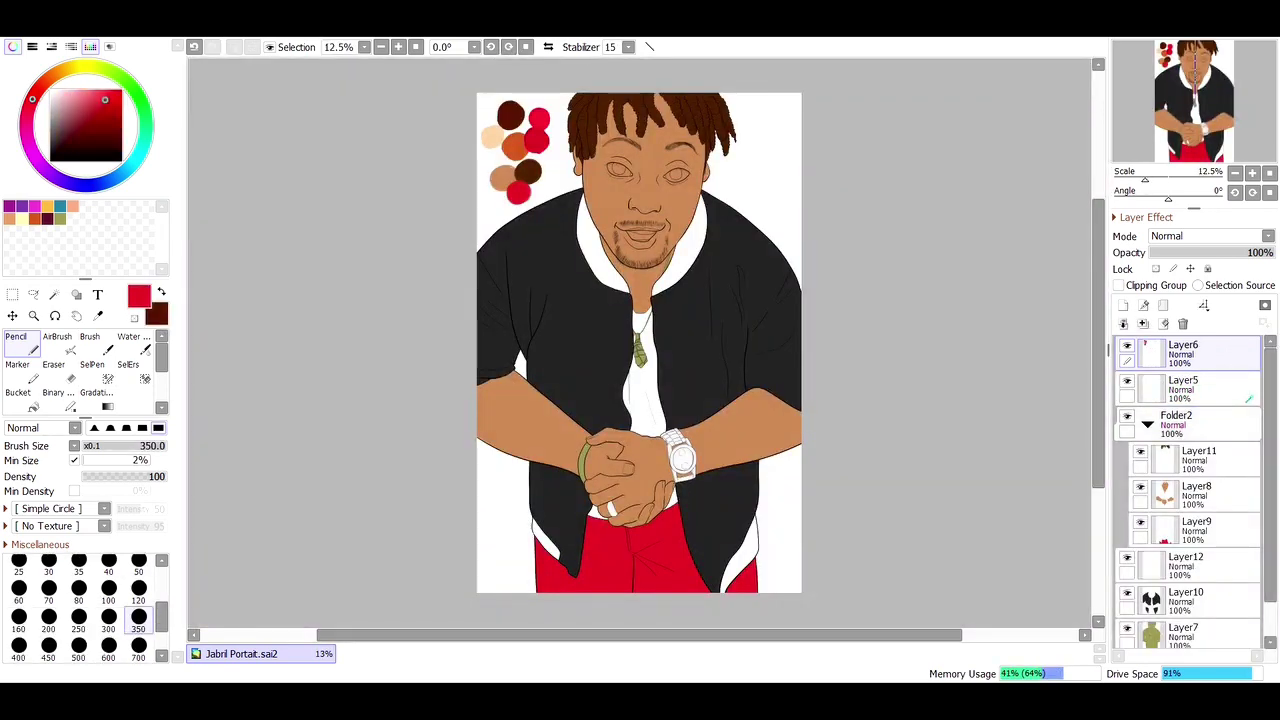
Step: Add a new layer above the skin layer, Layer8, and clip it to that layer
{"action": "key", "text": "plus"}
{"action": "left_click", "coordinate": [1195, 494]}
{"action": "left_click", "coordinate": [1122, 305]}
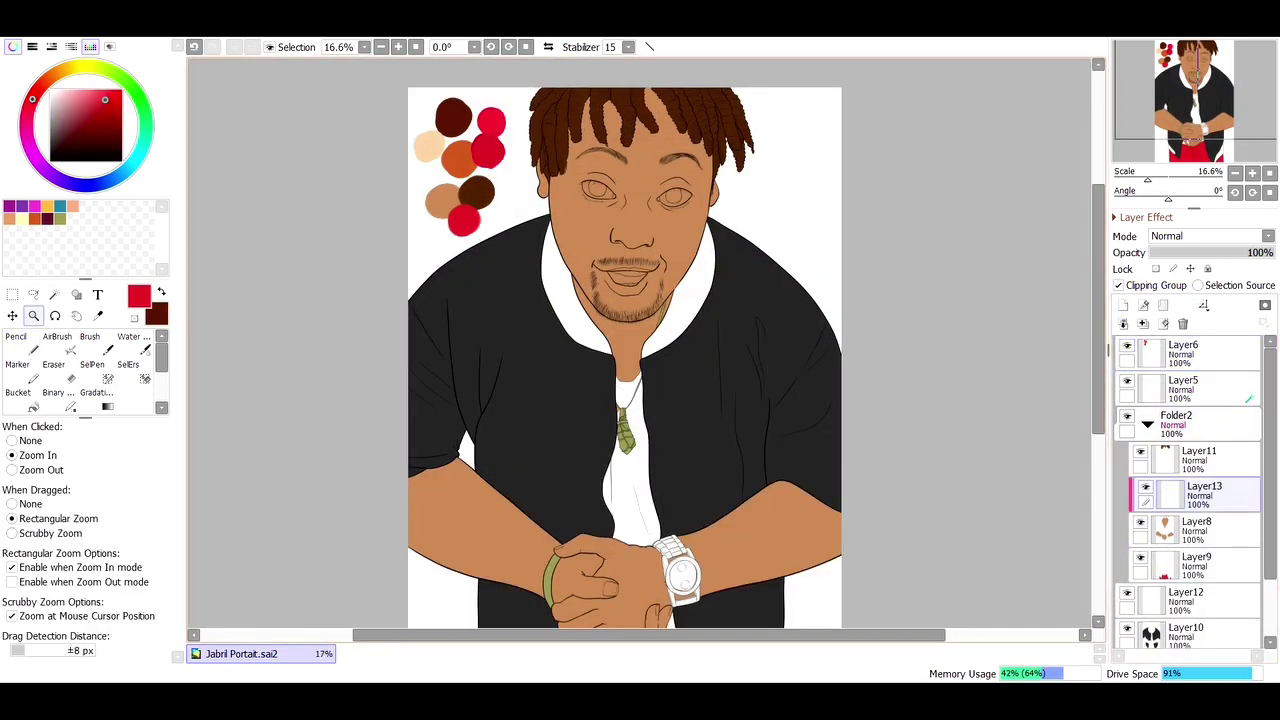
Step: Sample the skin tone, mix a reddish brown from it, and shade the left-hand side of the face with the AirBrush at size 450
{"action": "key", "text": "plus"}
{"action": "key", "text": "plus"}
{"action": "left_click", "coordinate": [620, 330], "text": "alt"}
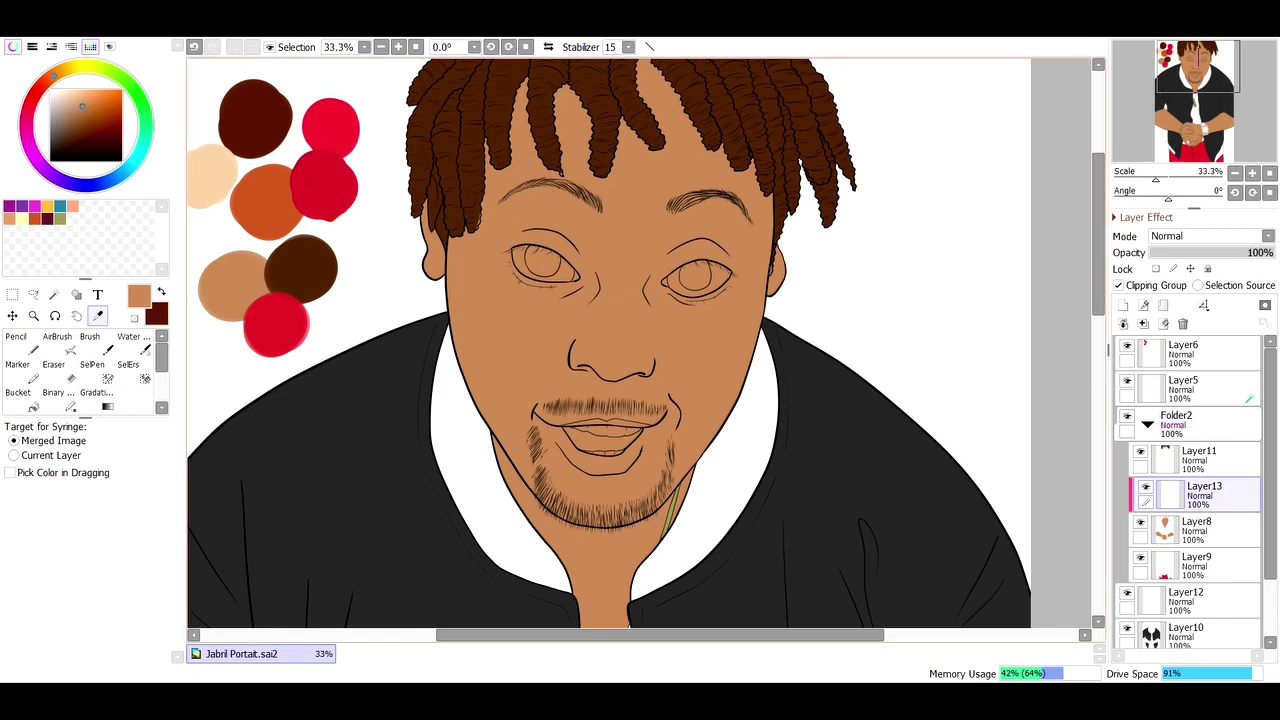
{"action": "left_click", "coordinate": [110, 46]}
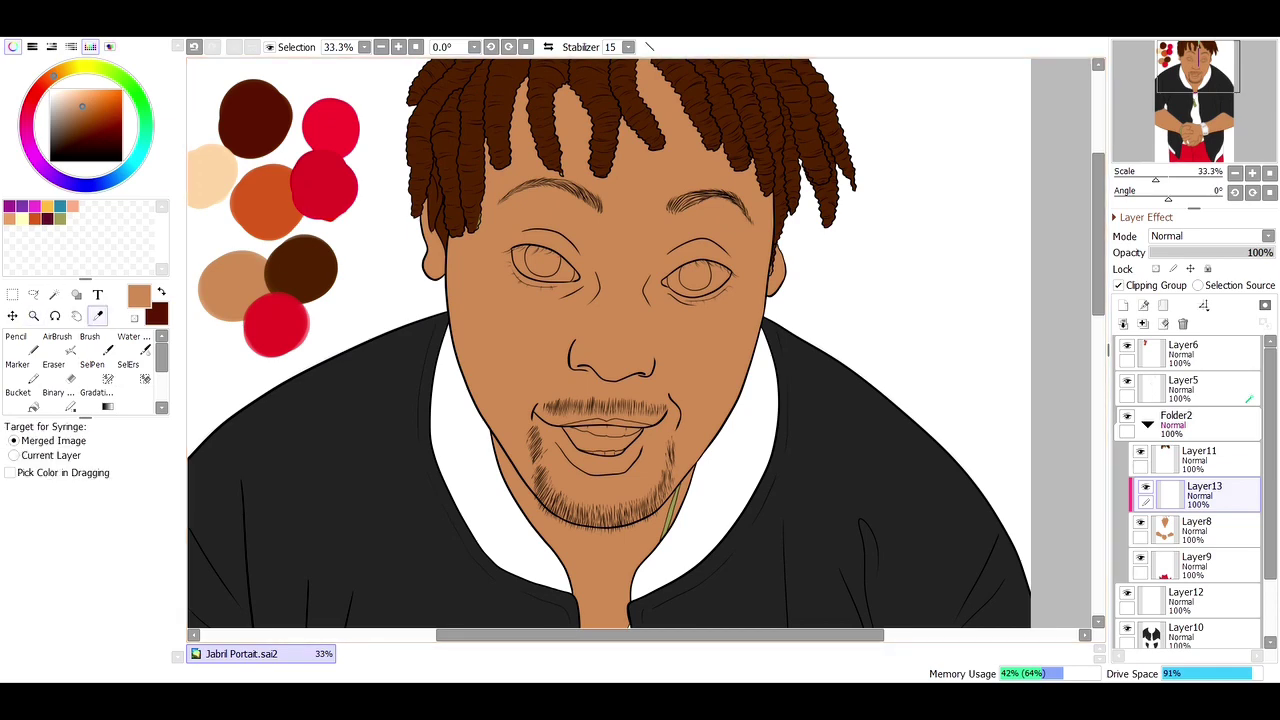
{"action": "left_click", "coordinate": [57, 371]}
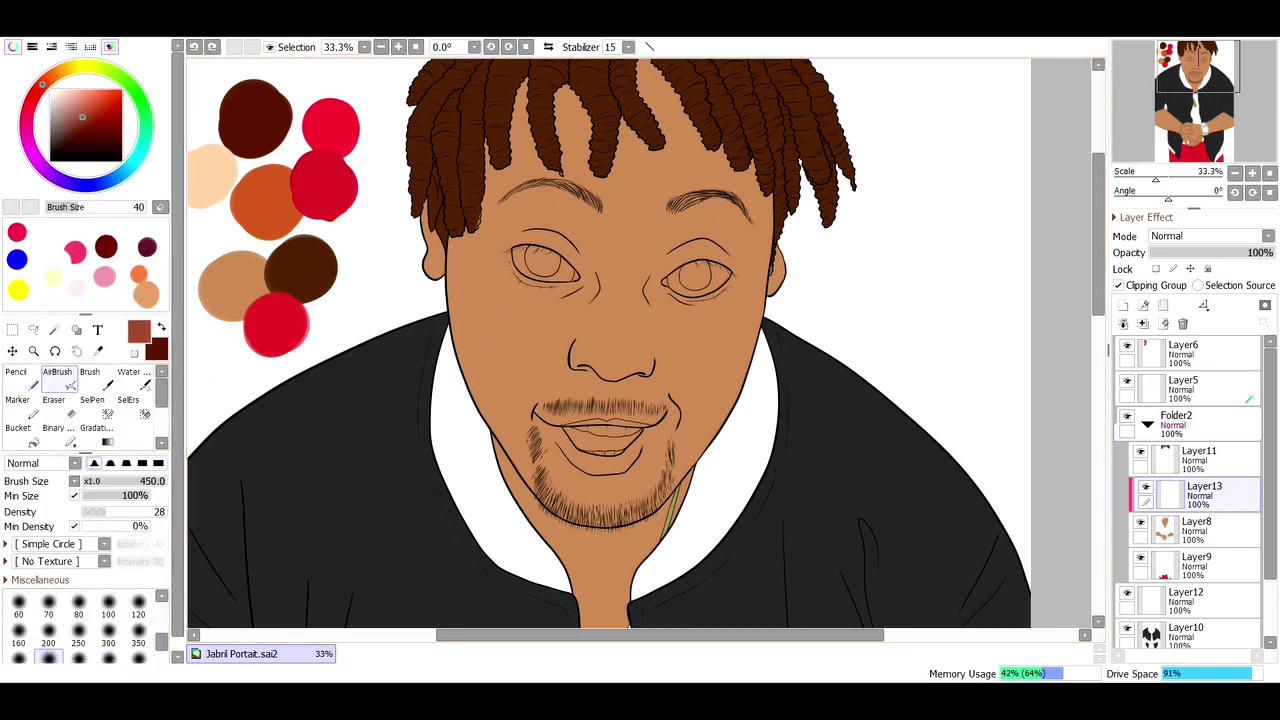
{"action": "left_click_drag", "start_coordinate": [457, 295], "coordinate": [509, 366]}
{"action": "left_click", "coordinate": [78, 636]}
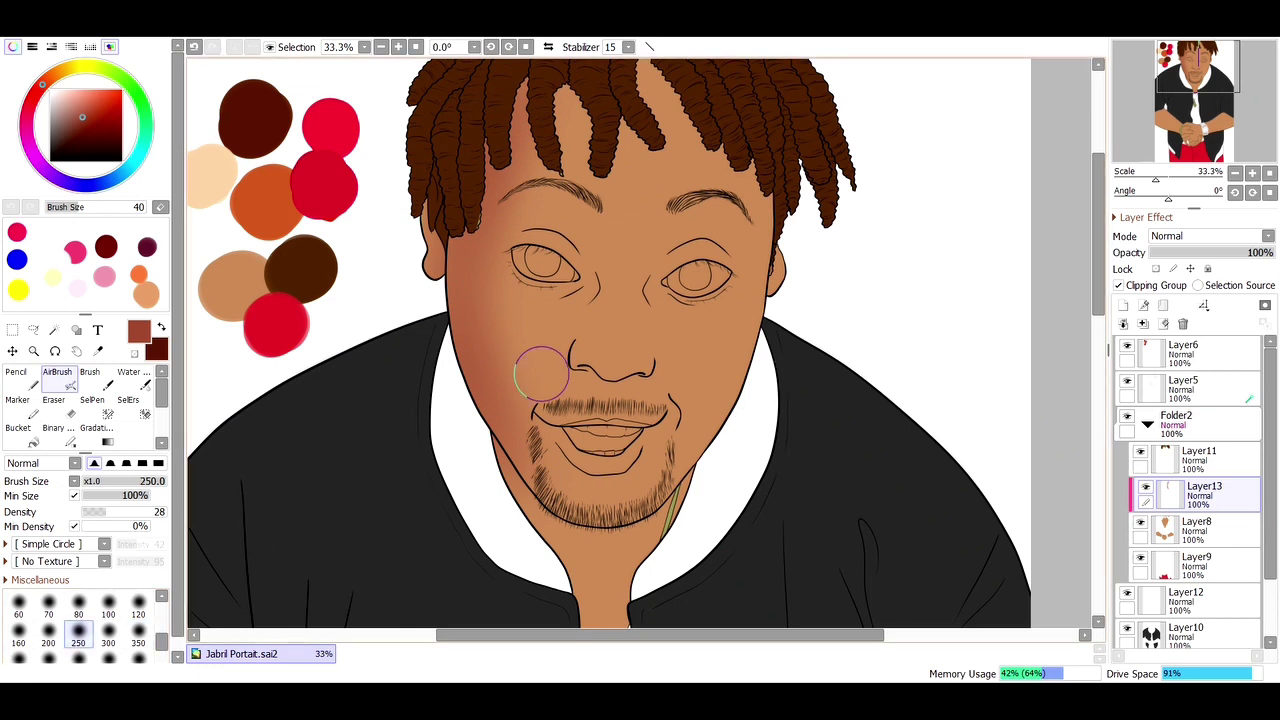
{"action": "left_click_drag", "start_coordinate": [762, 170], "coordinate": [774, 279]}
{"action": "key", "text": "ctrl+z"}
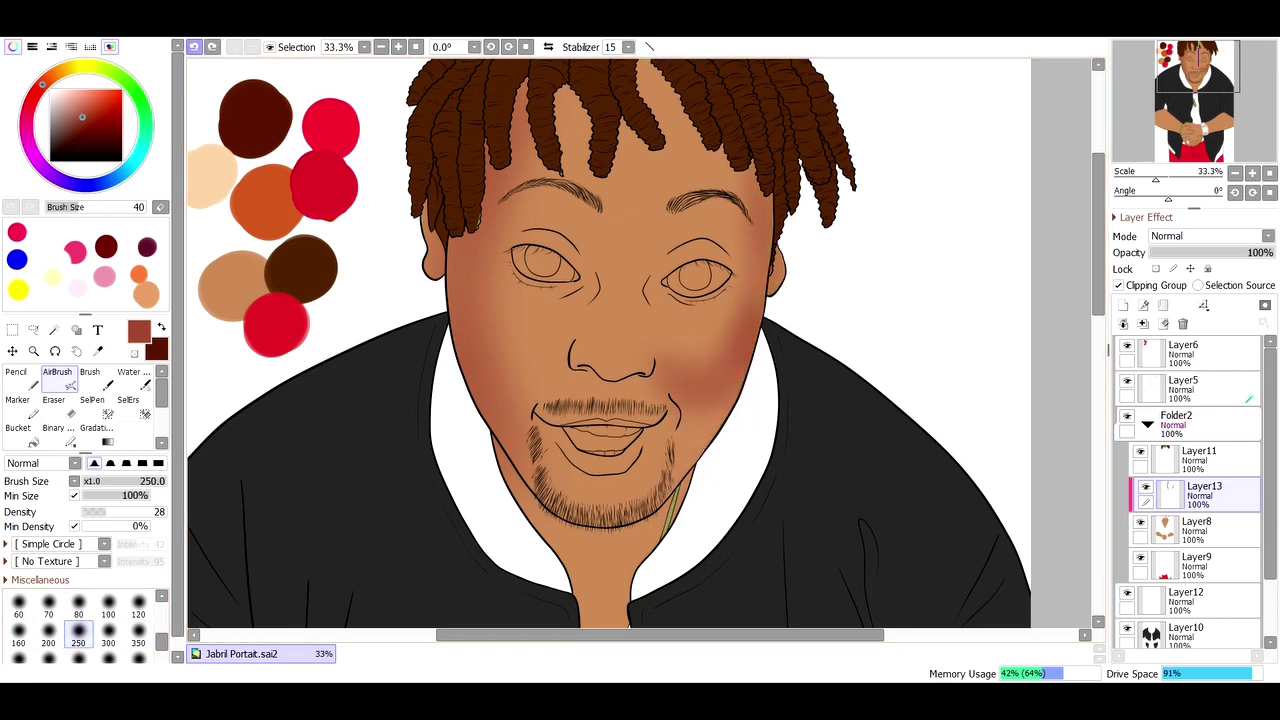
{"action": "key", "text": "ctrl+z"}
Step: Set the AirBrush size to 120 and shade the eye sockets and the sides of the nose bridge on both eyes
{"action": "key", "text": "bracketleft"}
{"action": "key", "text": "bracketleft"}
{"action": "key", "text": "bracketleft"}
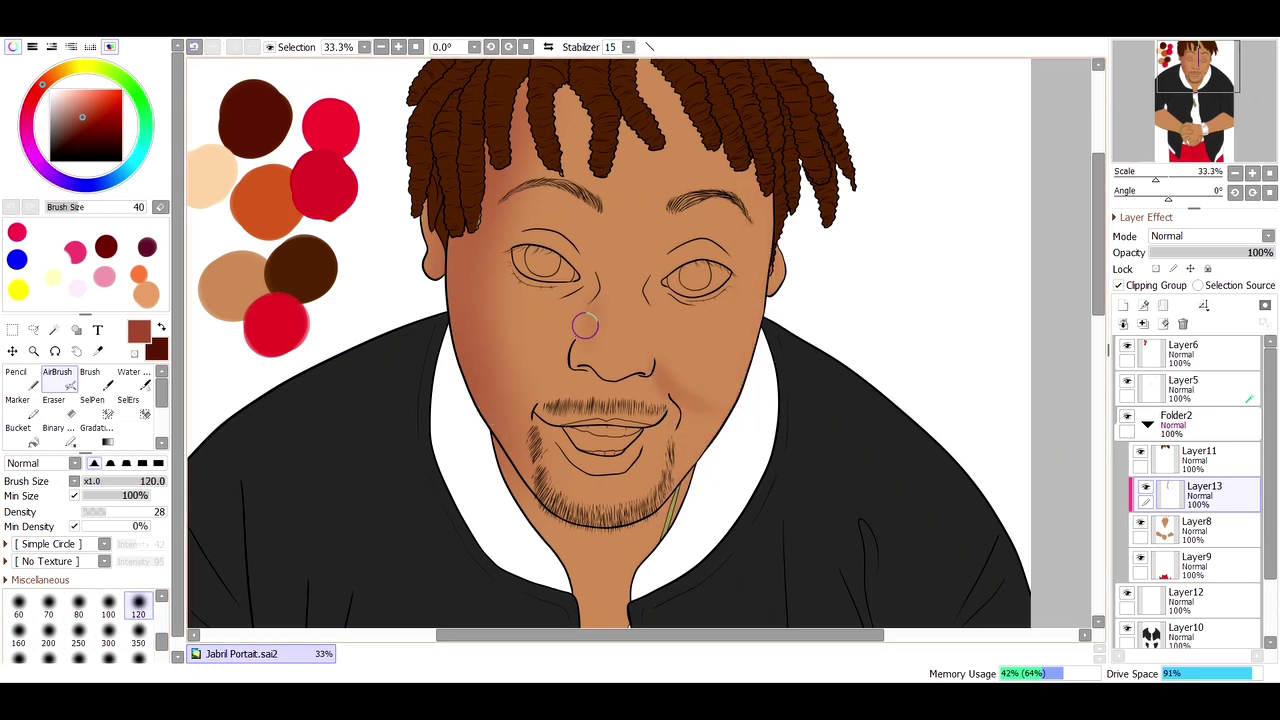
{"action": "left_click_drag", "start_coordinate": [585, 325], "coordinate": [587, 311]}
{"action": "mouse_move", "coordinate": [590, 256]}
{"action": "left_mouse_down"}
{"action": "mouse_move", "coordinate": [560, 203]}
{"action": "mouse_move", "coordinate": [503, 227]}
{"action": "left_mouse_up"}
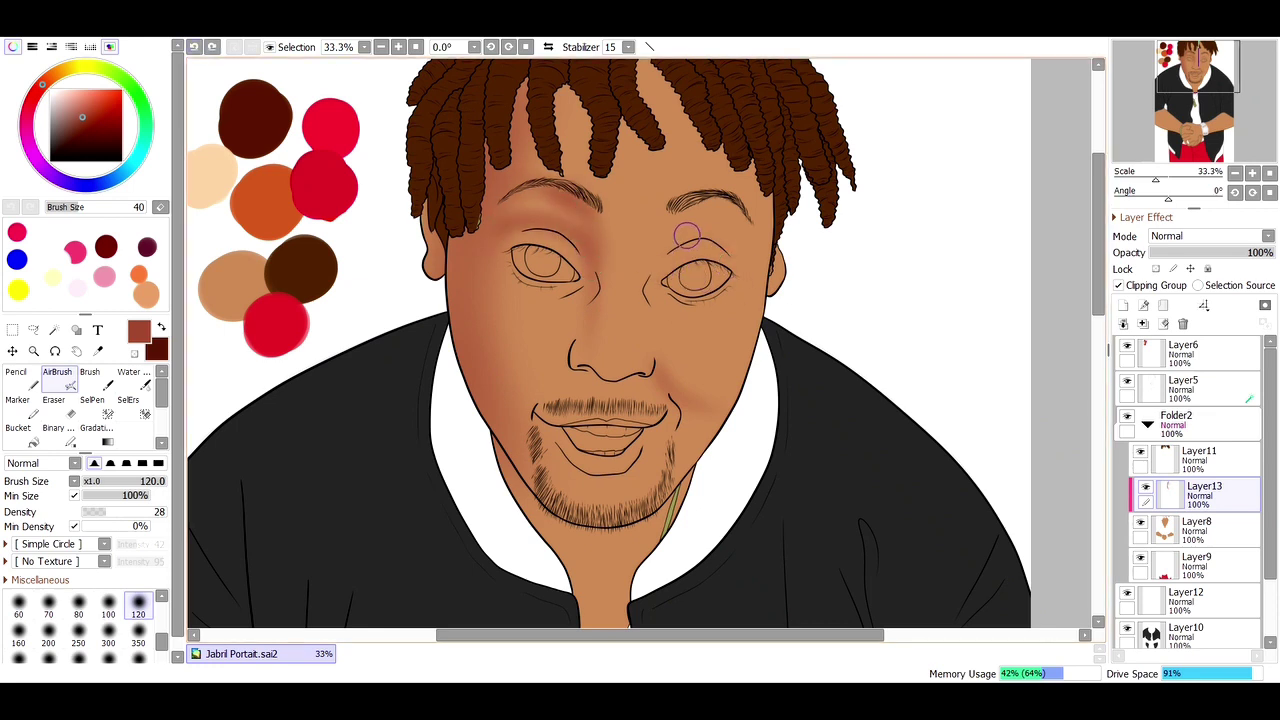
{"action": "left_click_drag", "start_coordinate": [700, 225], "coordinate": [645, 287]}
Step: Set the AirBrush size to 350 and shade the right-hand cheek and jaw and the forehead beneath the dreadlocks
{"action": "key", "text": "bracketright"}
{"action": "key", "text": "bracketright"}
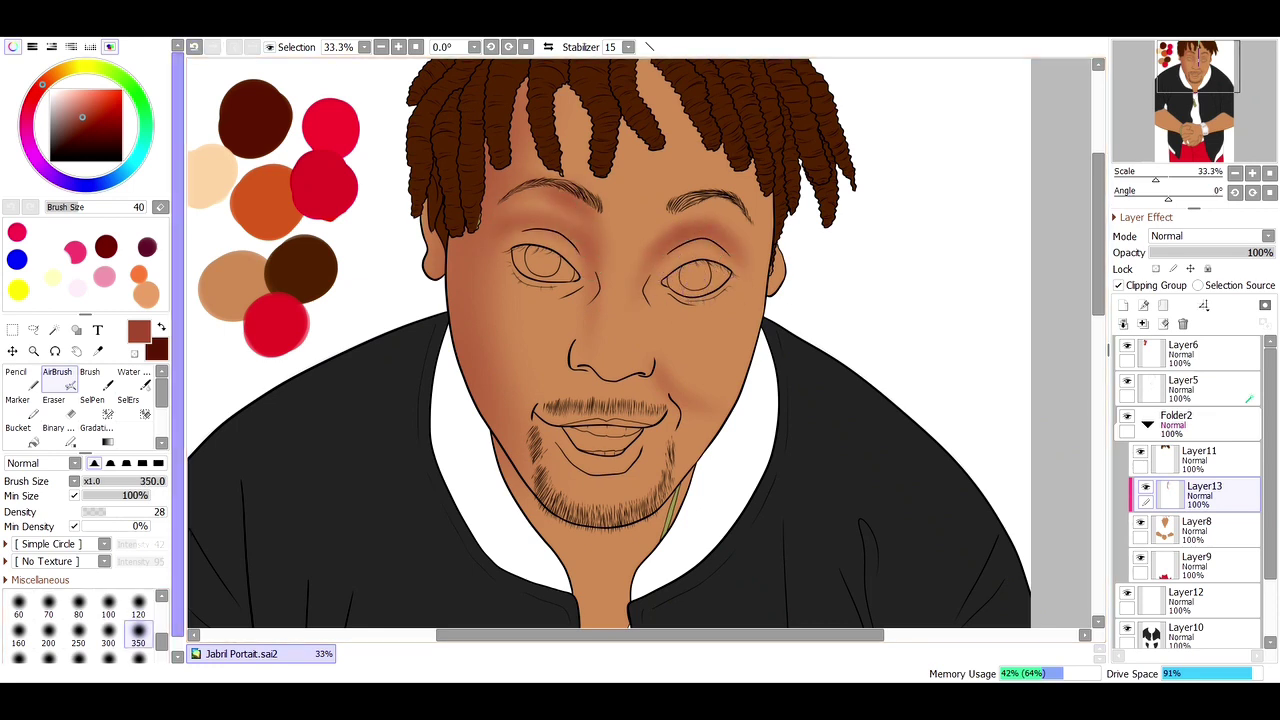
{"action": "mouse_move", "coordinate": [735, 397]}
{"action": "left_mouse_down"}
{"action": "mouse_move", "coordinate": [716, 380]}
{"action": "mouse_move", "coordinate": [697, 434]}
{"action": "mouse_move", "coordinate": [714, 380]}
{"action": "left_mouse_up"}
{"action": "key", "text": "bracketright"}
{"action": "key", "text": "bracketright"}
{"action": "key", "text": "bracketright"}
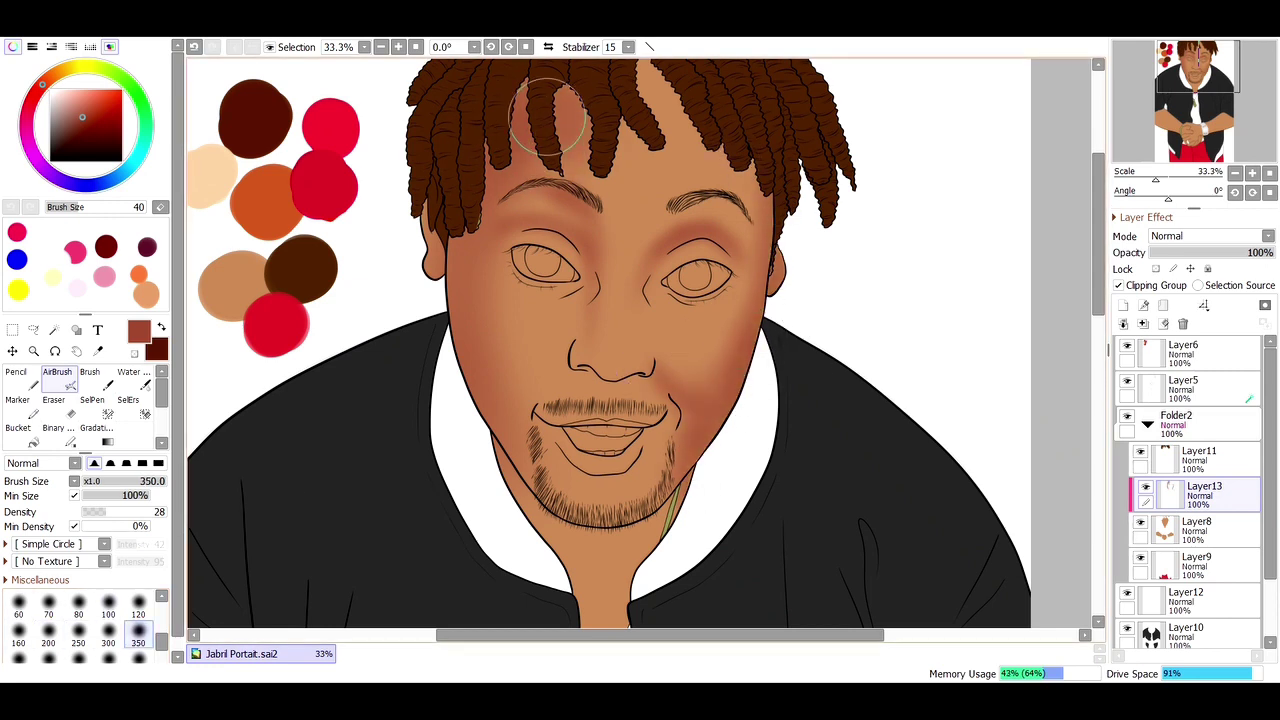
{"action": "scroll", "coordinate": [997, 286], "scroll_direction": "up", "scroll_amount": 2}
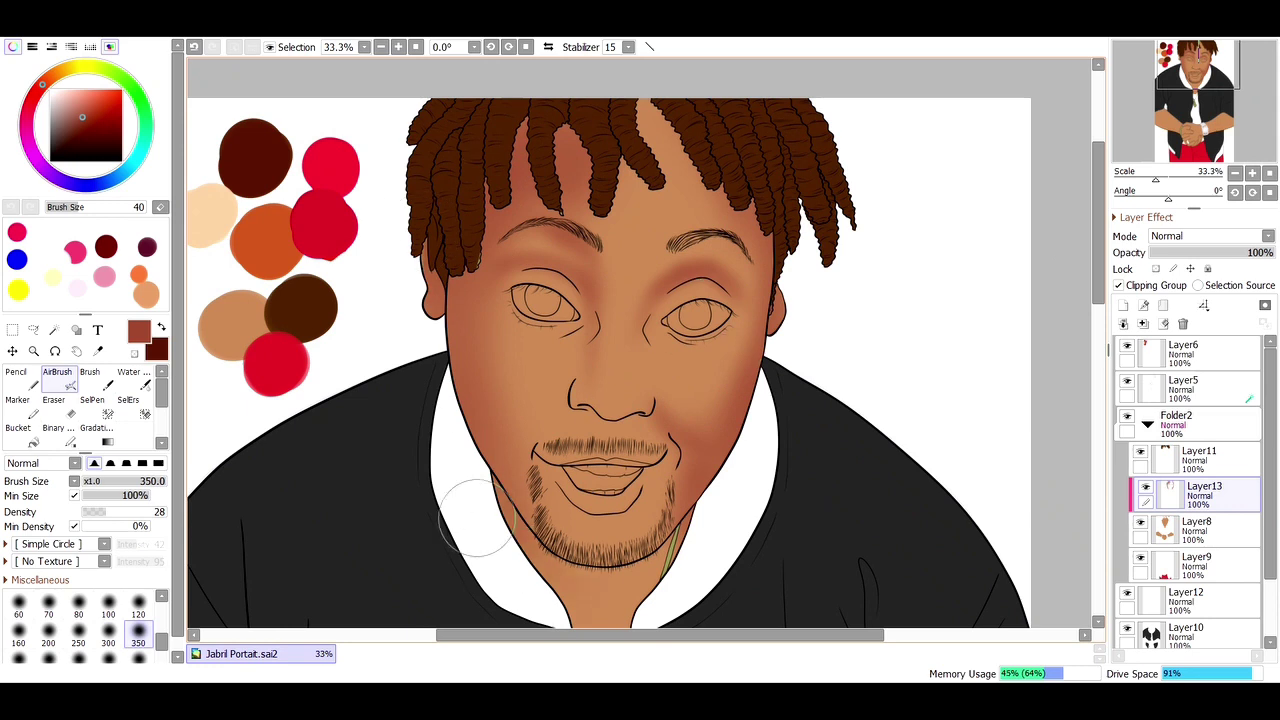
Step: Set the AirBrush size to 120 and shade around the nose, under the eyes, around the mouth and down the neck
{"action": "scroll", "coordinate": [486, 508], "scroll_direction": "down", "scroll_amount": 3}
{"action": "key", "text": "bracketleft"}
{"action": "key", "text": "bracketleft"}
{"action": "key", "text": "bracketleft"}
{"action": "key", "text": "bracketleft"}
{"action": "key", "text": "bracketleft"}
{"action": "mouse_move", "coordinate": [677, 344]}
{"action": "left_mouse_down"}
{"action": "mouse_move", "coordinate": [536, 380]}
{"action": "mouse_move", "coordinate": [538, 348]}
{"action": "left_mouse_up"}
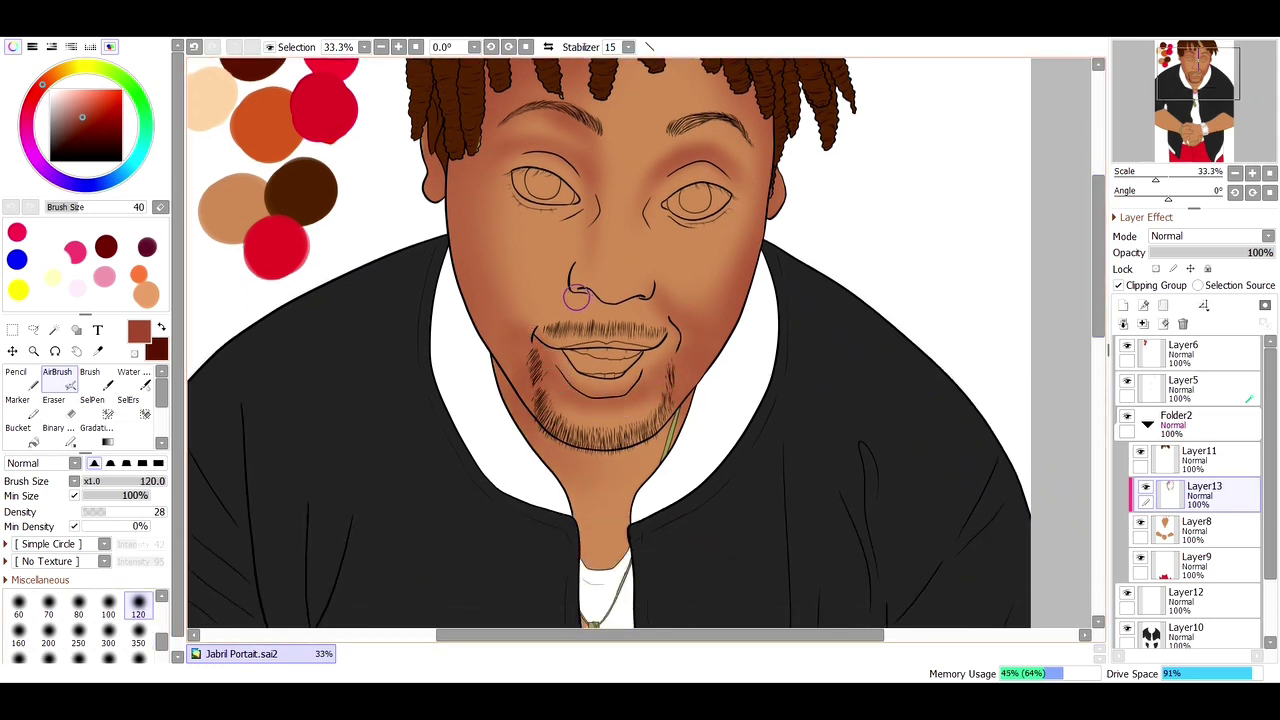
{"action": "left_click_drag", "start_coordinate": [706, 235], "coordinate": [607, 232]}
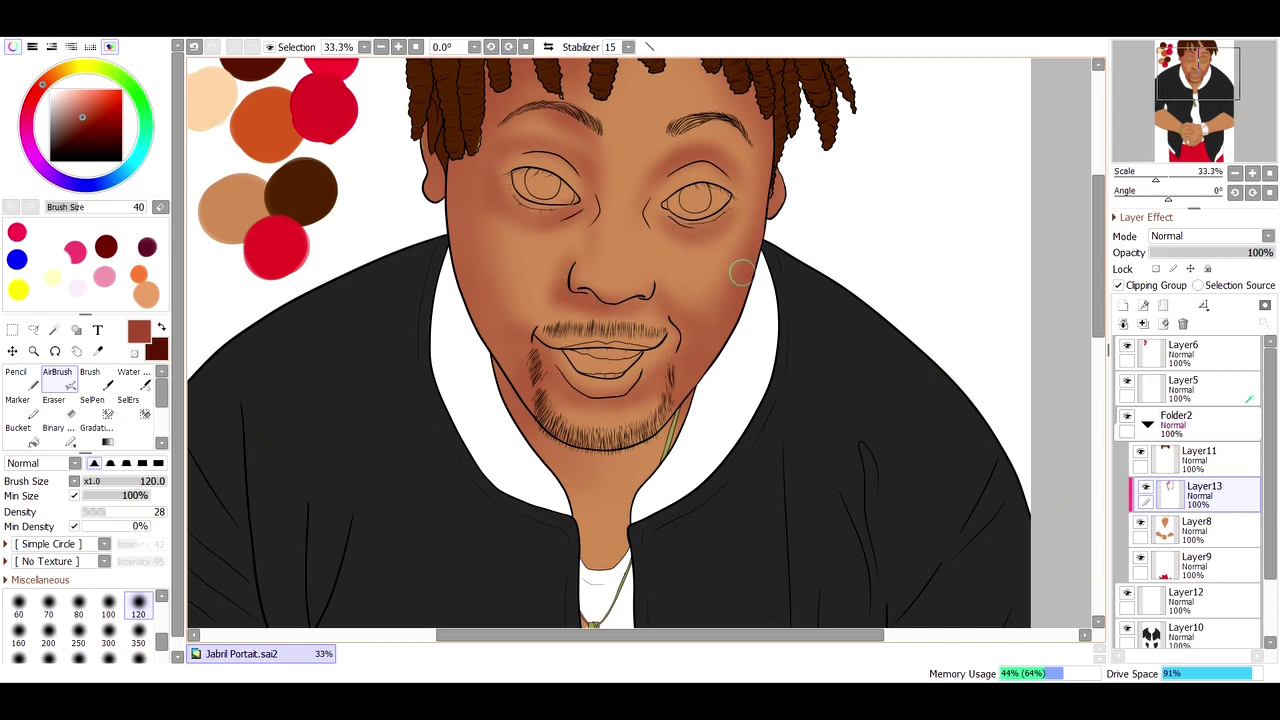
{"action": "left_click_drag", "start_coordinate": [589, 512], "coordinate": [598, 536]}
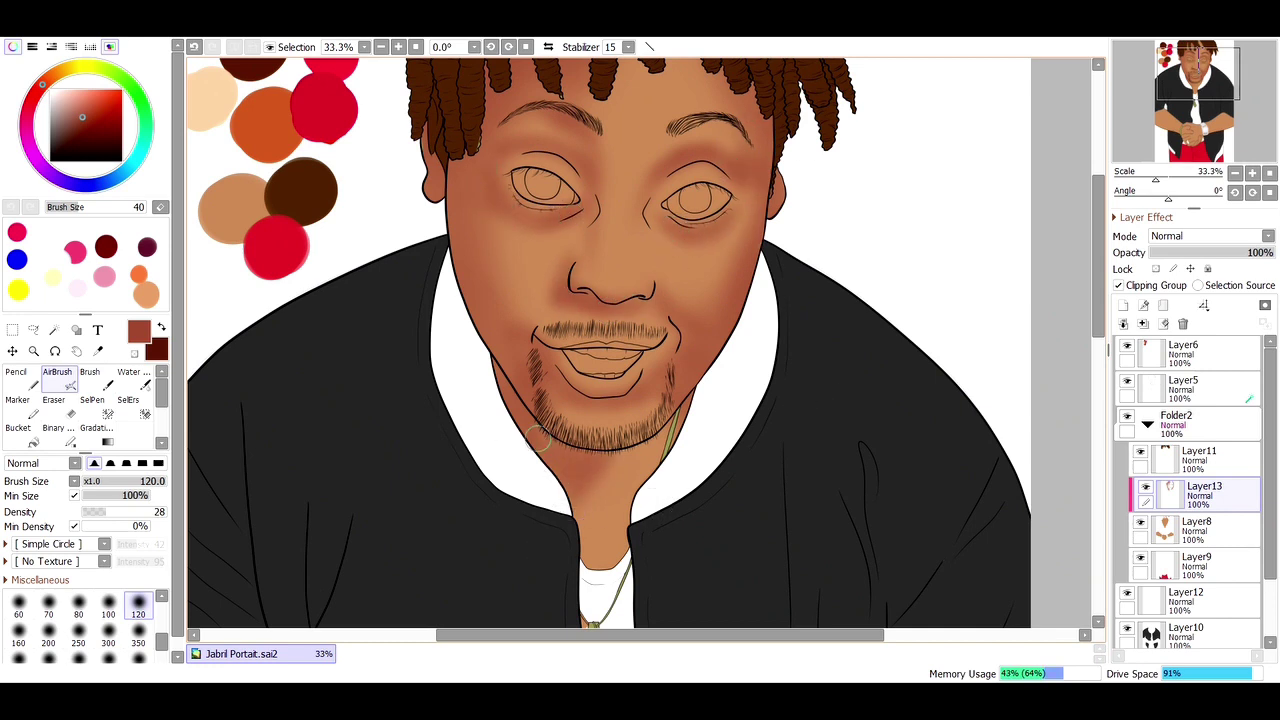
Step: Set the AirBrush size to 350 and shade along the edges of both forearms
{"action": "scroll", "coordinate": [631, 458], "scroll_direction": "down", "scroll_amount": 10}
{"action": "scroll", "coordinate": [631, 458], "scroll_direction": "right", "scroll_amount": 3}
{"action": "key", "text": "bracketright"}
{"action": "key", "text": "bracketright"}
{"action": "key", "text": "bracketright"}
{"action": "key", "text": "bracketright"}
{"action": "key", "text": "bracketright"}
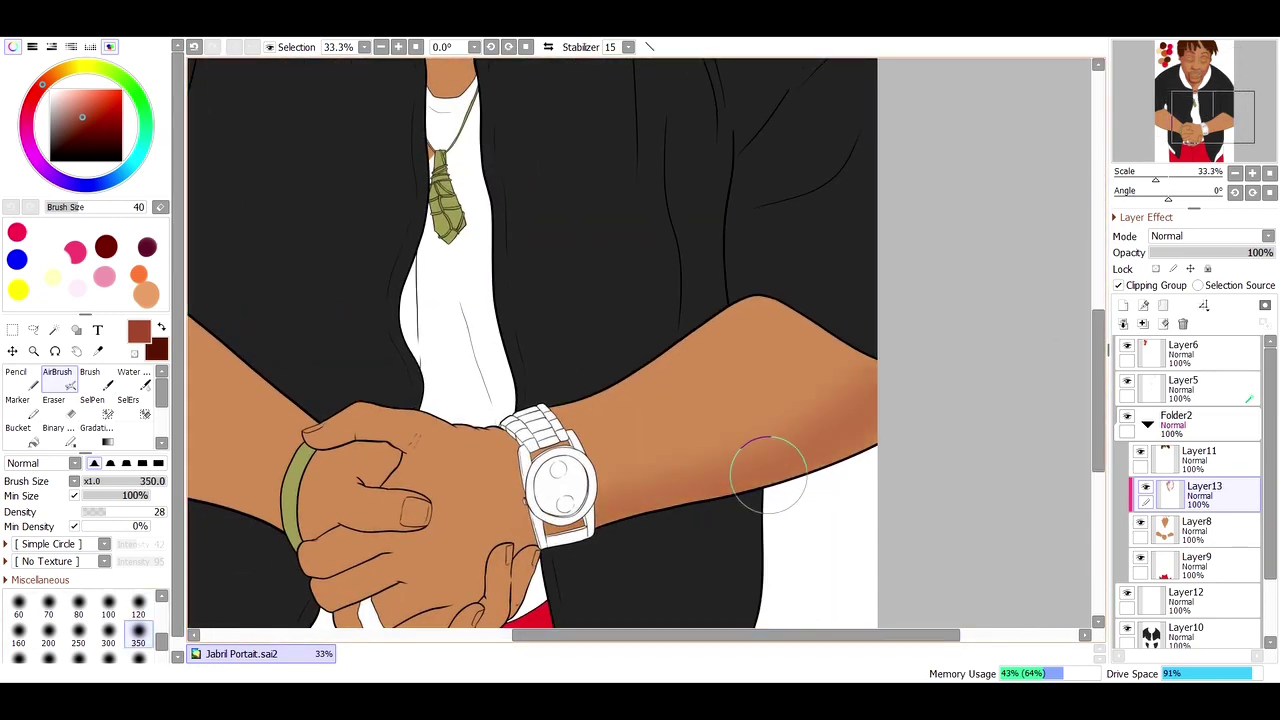
{"action": "left_click_drag", "start_coordinate": [743, 251], "coordinate": [743, 229]}
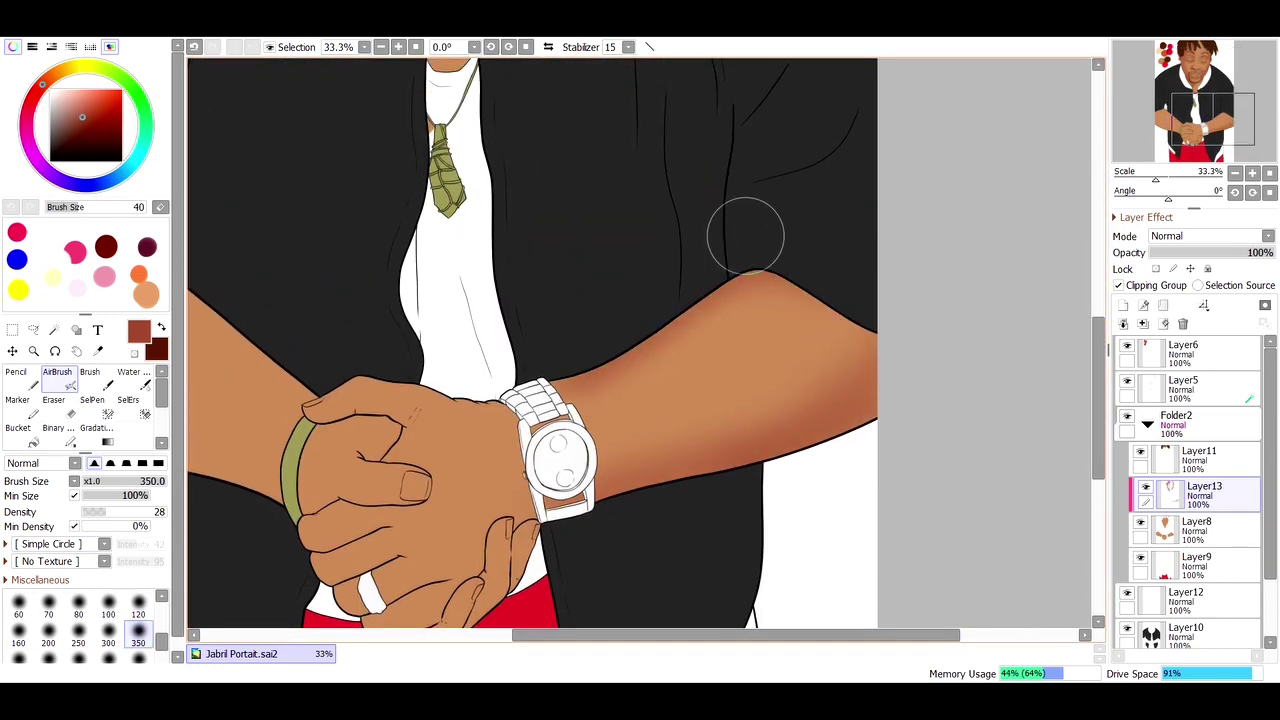
{"action": "scroll", "coordinate": [858, 212], "scroll_direction": "left", "scroll_amount": 3}
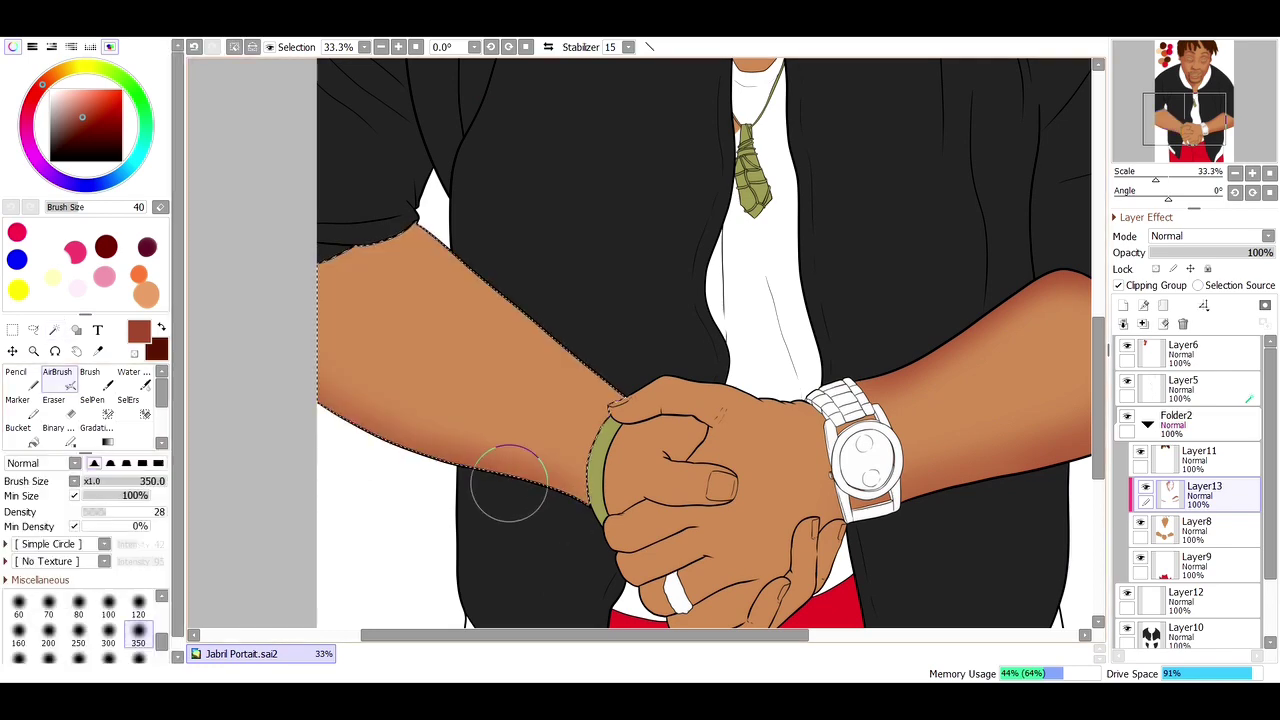
Step: Select the thumb area beside the bracelet with the Magic Wand, shade it with the AirBrush reduced to size 120, and deselect
{"action": "key", "text": "w"}
{"action": "left_click", "coordinate": [657, 489]}
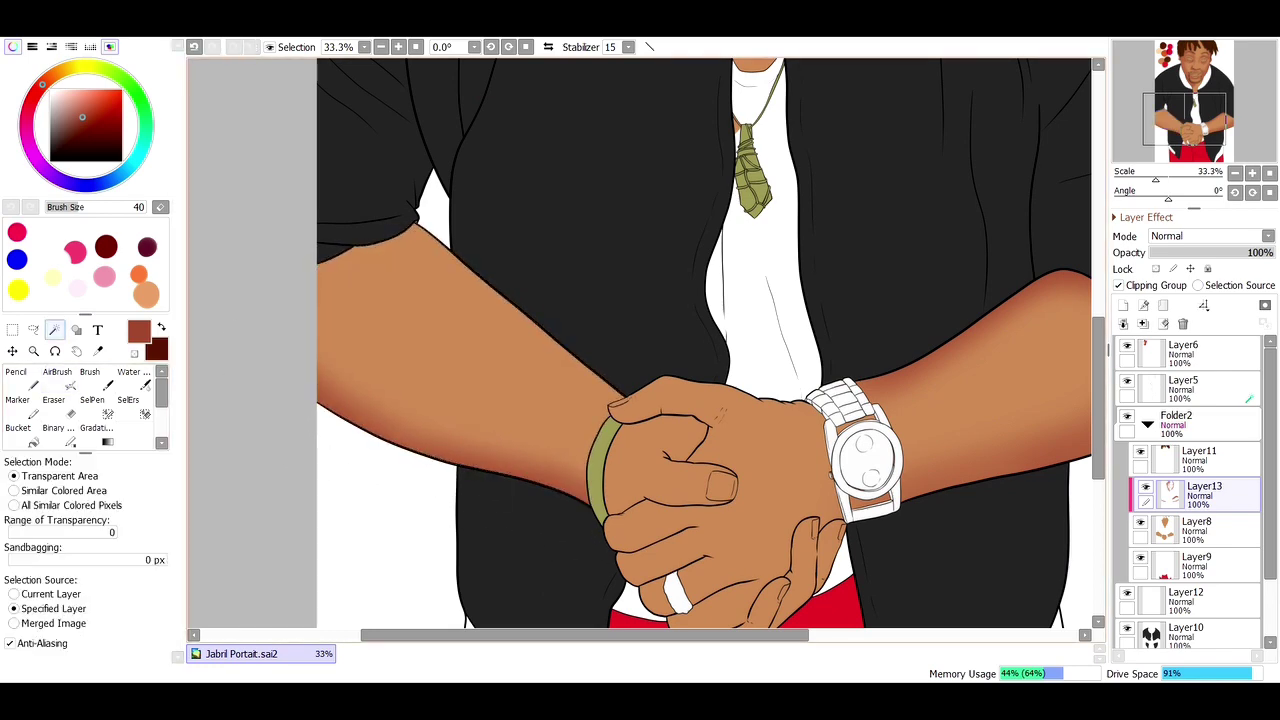
{"action": "key", "text": "bracketleft"}
{"action": "key", "text": "bracketleft"}
{"action": "key", "text": "bracketleft"}
{"action": "key", "text": "bracketleft"}
{"action": "key", "text": "bracketleft"}
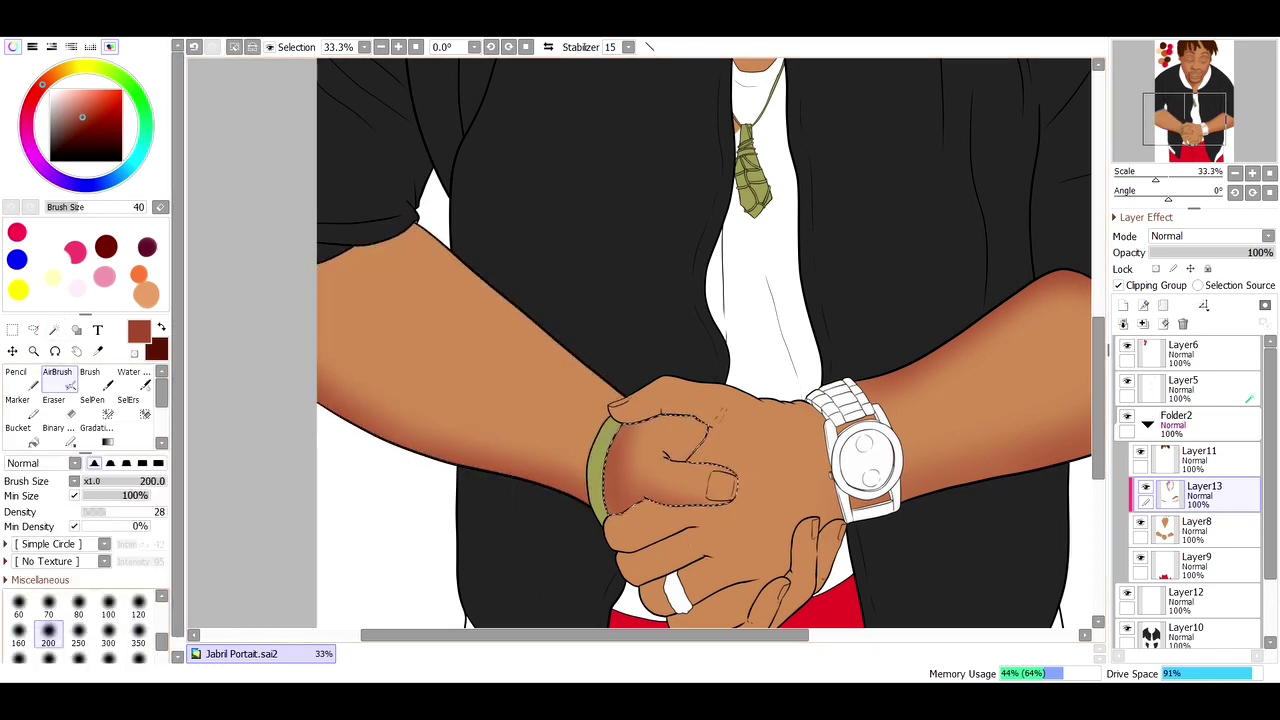
{"action": "left_click_drag", "start_coordinate": [662, 462], "coordinate": [641, 501]}
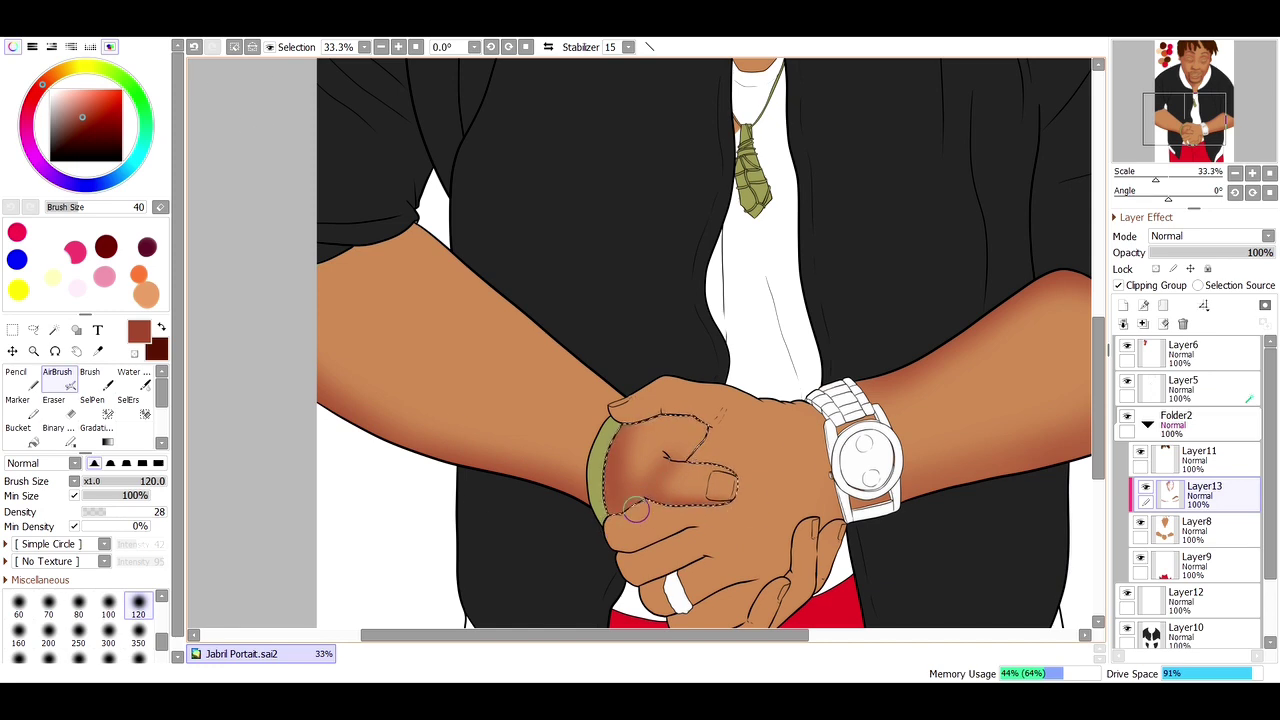
{"action": "key", "text": "ctrl+d"}
Step: Select the main area of the clasped hands and shade the fingers, knuckles and wrist edge with the AirBrush
{"action": "key", "text": "w"}
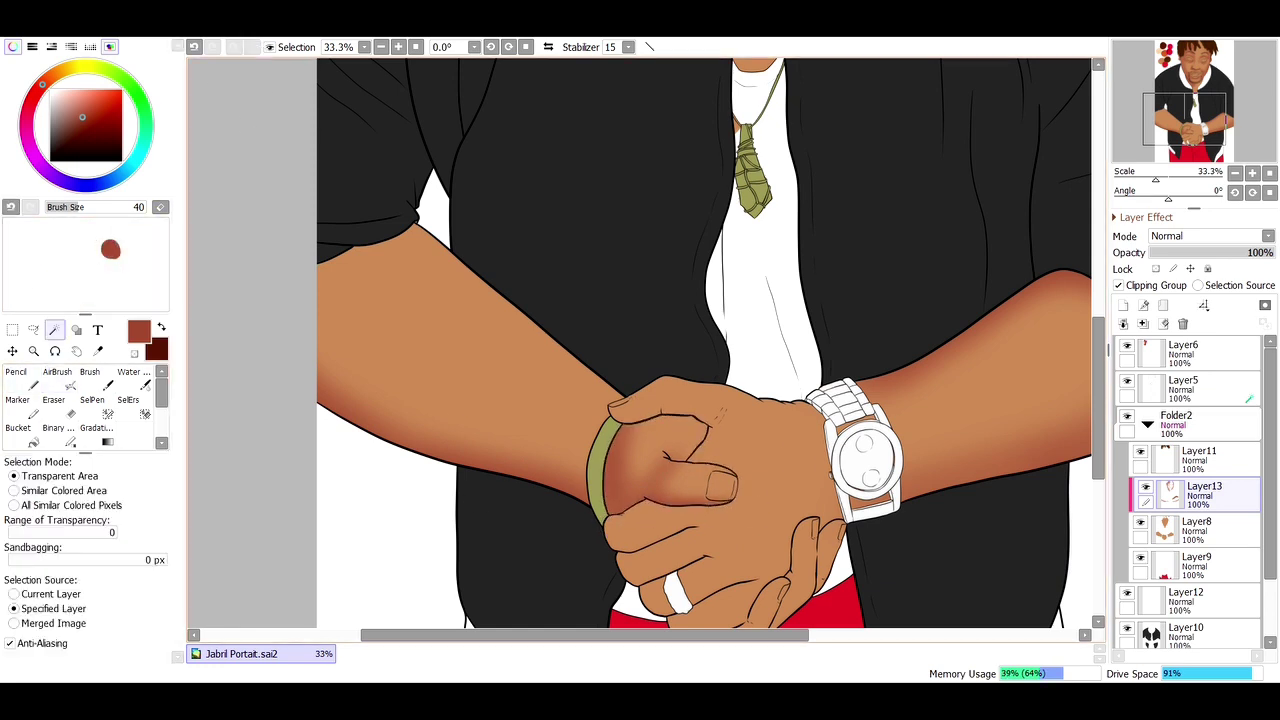
{"action": "left_click", "coordinate": [625, 520]}
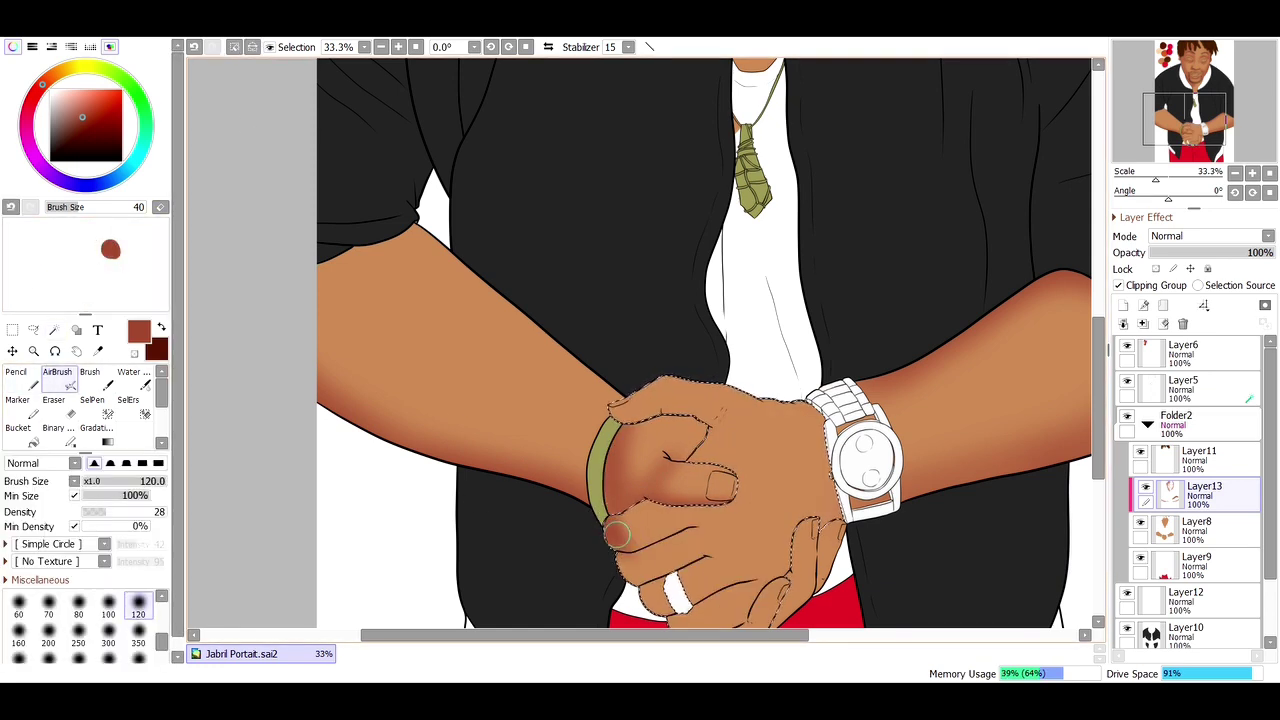
{"action": "scroll", "coordinate": [616, 535], "scroll_direction": "down", "scroll_amount": 3}
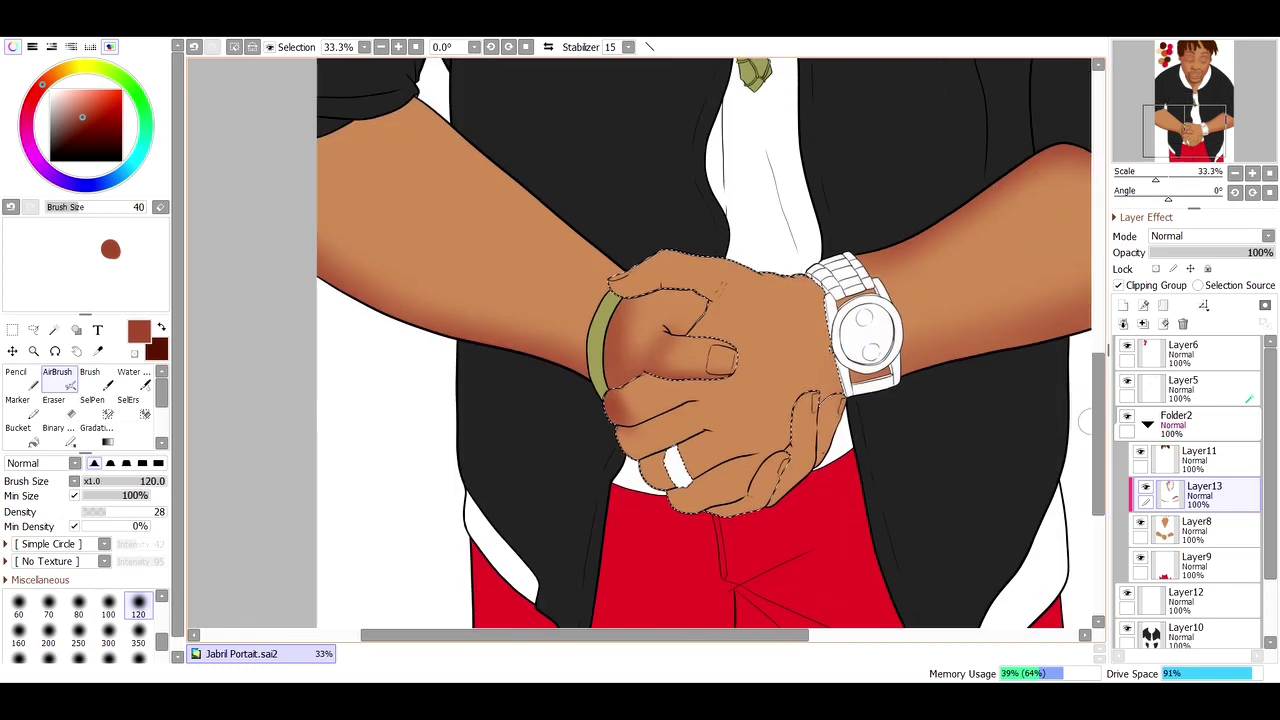
{"action": "mouse_move", "coordinate": [705, 392]}
{"action": "left_mouse_down"}
{"action": "mouse_move", "coordinate": [705, 433]}
{"action": "mouse_move", "coordinate": [754, 513]}
{"action": "mouse_move", "coordinate": [714, 377]}
{"action": "mouse_move", "coordinate": [769, 505]}
{"action": "mouse_move", "coordinate": [836, 371]}
{"action": "left_mouse_up"}
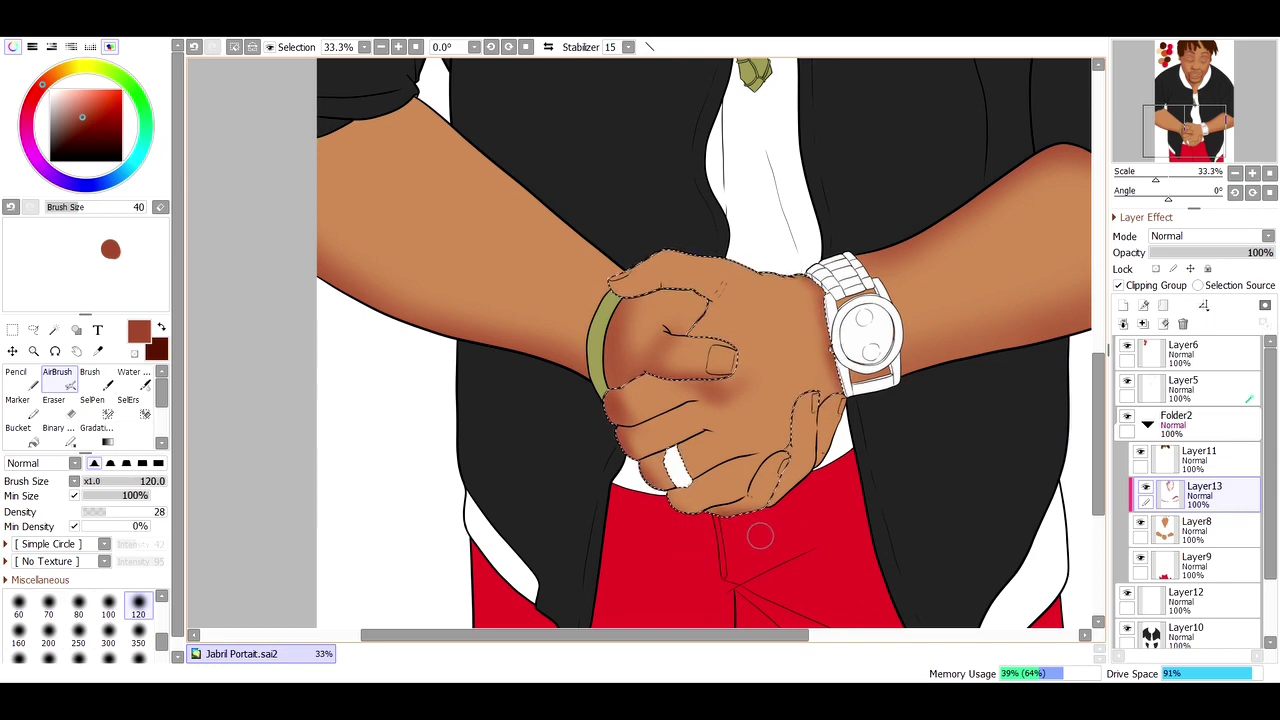
Step: Select the fingertips below the watch and shade them with the AirBrush
{"action": "key", "text": "w"}
{"action": "left_click", "coordinate": [815, 440]}
{"action": "key", "text": "v"}
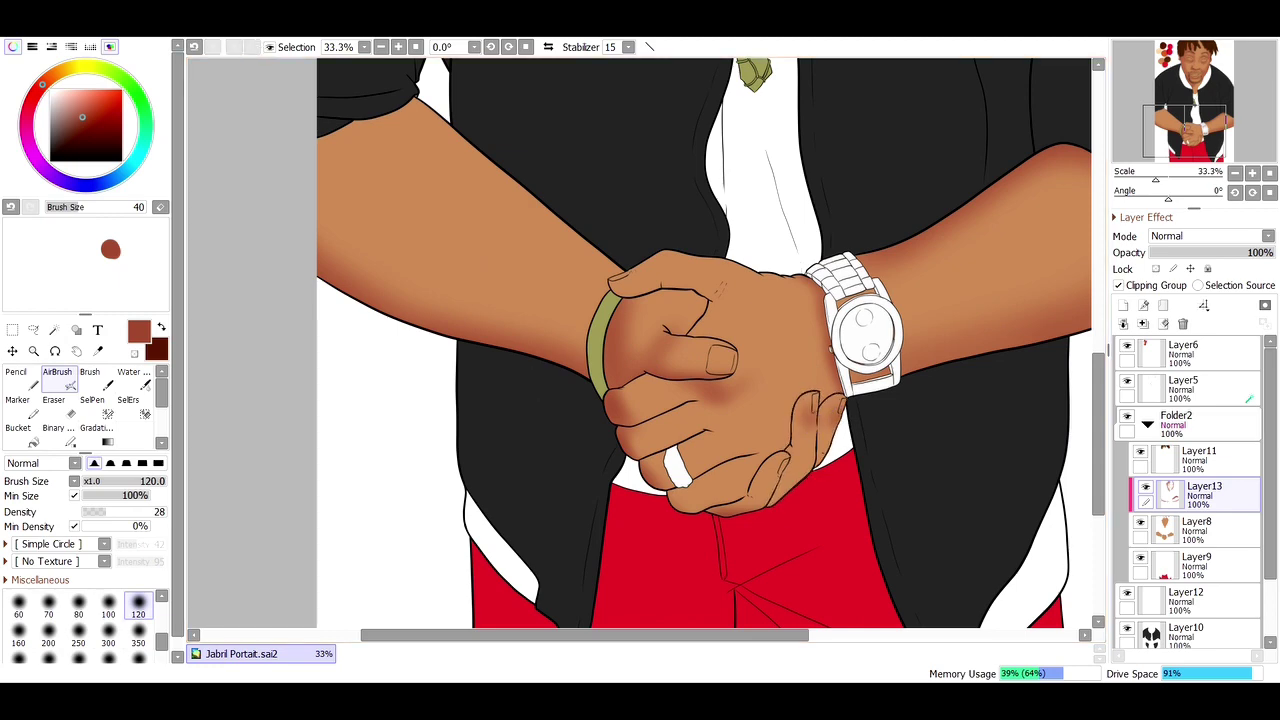
Step: Reselect the hand areas, add shading around the thumb and across the back of the hand, and clear the selection
{"action": "key", "text": "w"}
{"action": "left_click", "coordinate": [670, 330]}
{"action": "key", "text": "v"}
{"action": "key", "text": "w"}
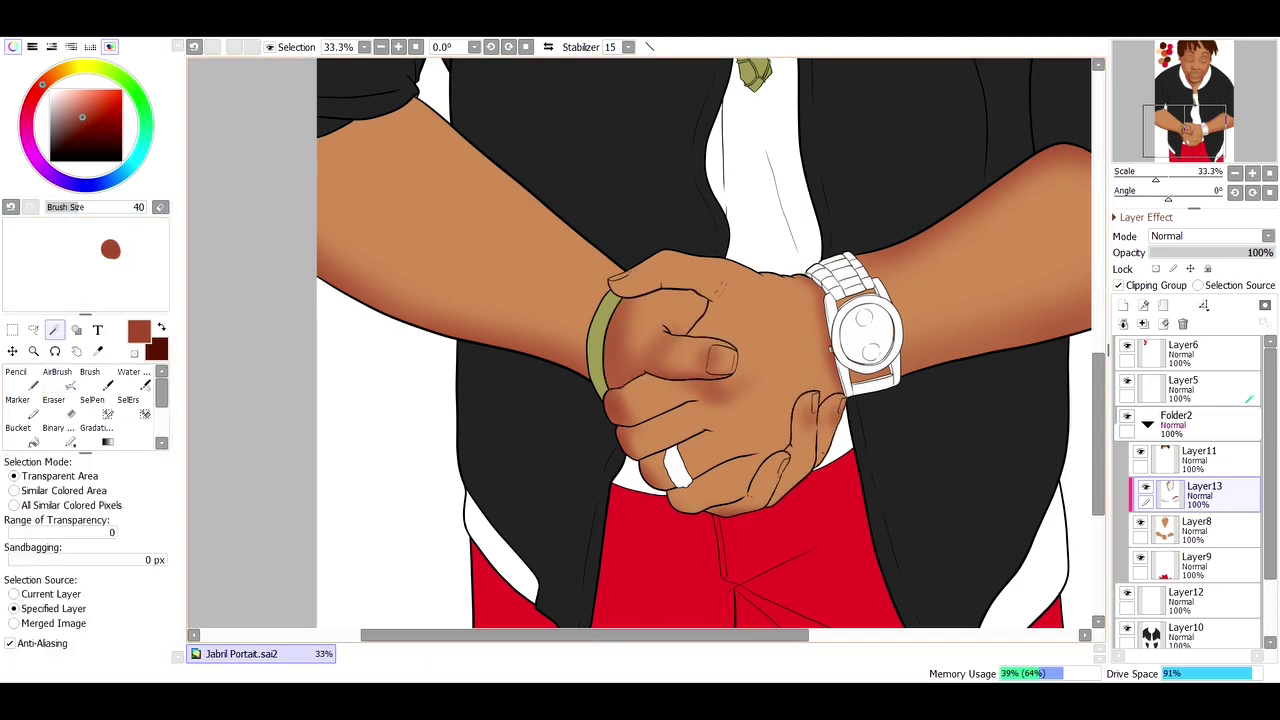
{"action": "left_click", "coordinate": [713, 318]}
{"action": "key", "text": "v"}
{"action": "scroll", "coordinate": [713, 318], "scroll_direction": "down", "scroll_amount": 3}
{"action": "key", "text": "ctrl+d"}
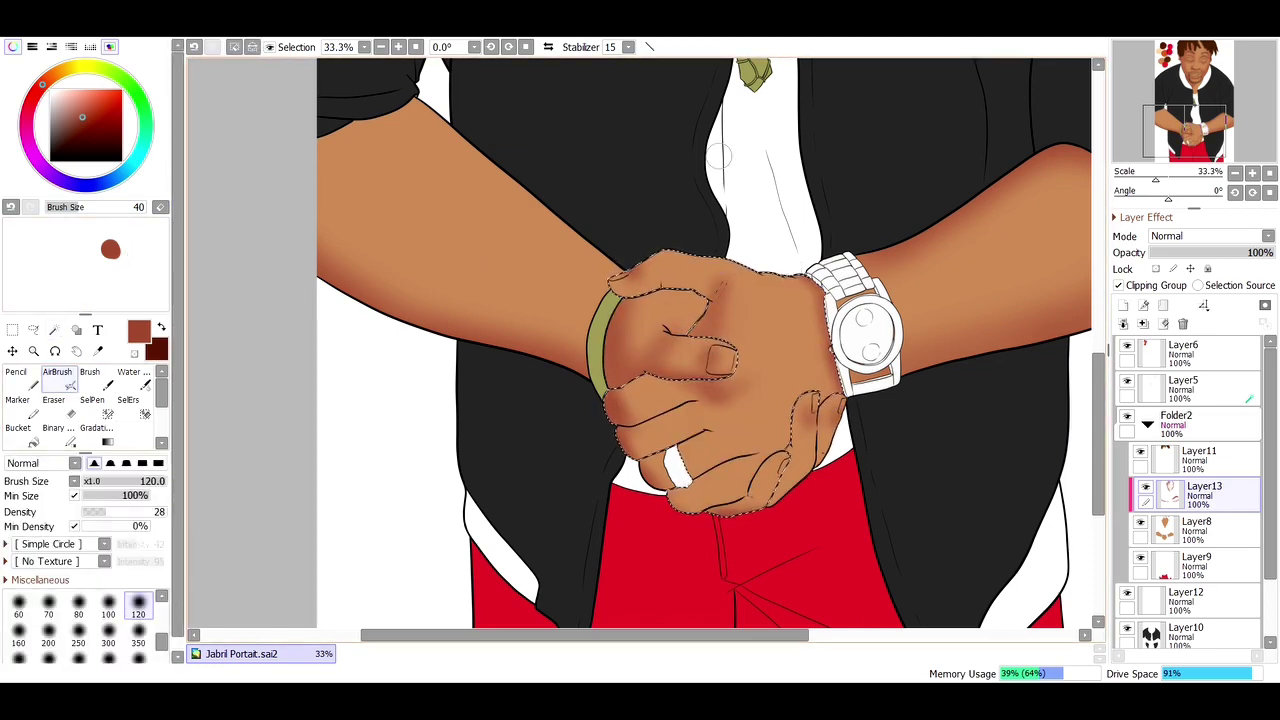
Step: Sample the skin tone, mix a pale yellow highlight colour, and dab it on the scratch pad
{"action": "key", "text": "n"}
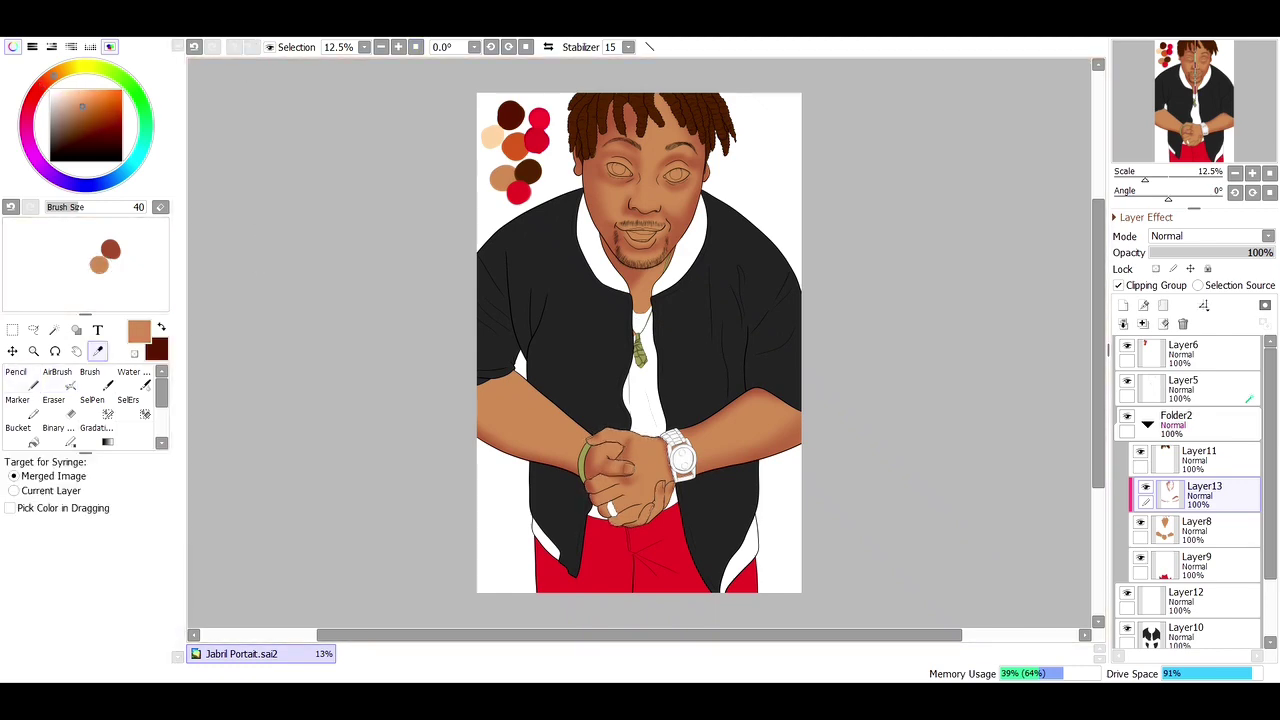
{"action": "left_click", "coordinate": [651, 170], "text": "alt"}
{"action": "key", "text": "v"}
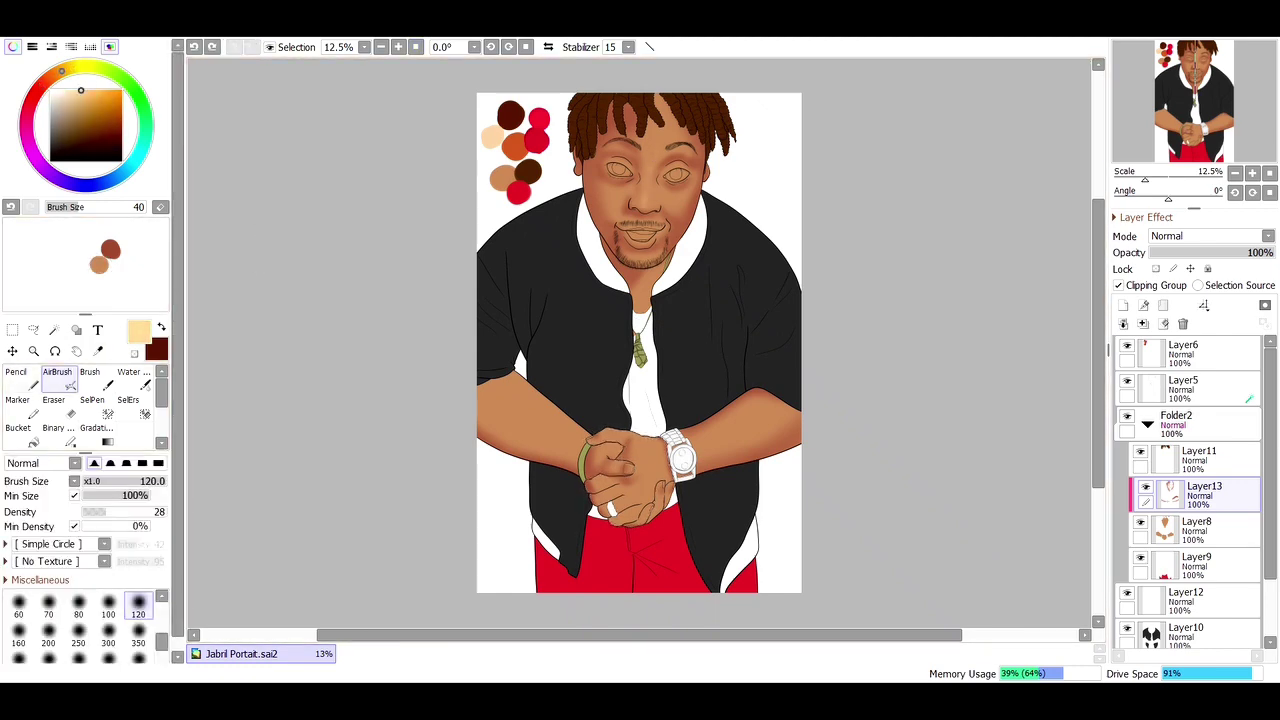
{"action": "left_click", "coordinate": [121, 266]}
Step: Add a clipped layer above Layer13 and airbrush a pale highlight under the right-hand eye at size 60
{"action": "left_click", "coordinate": [33, 351]}
{"action": "double_click", "coordinate": [662, 154]}
{"action": "key", "text": "v"}
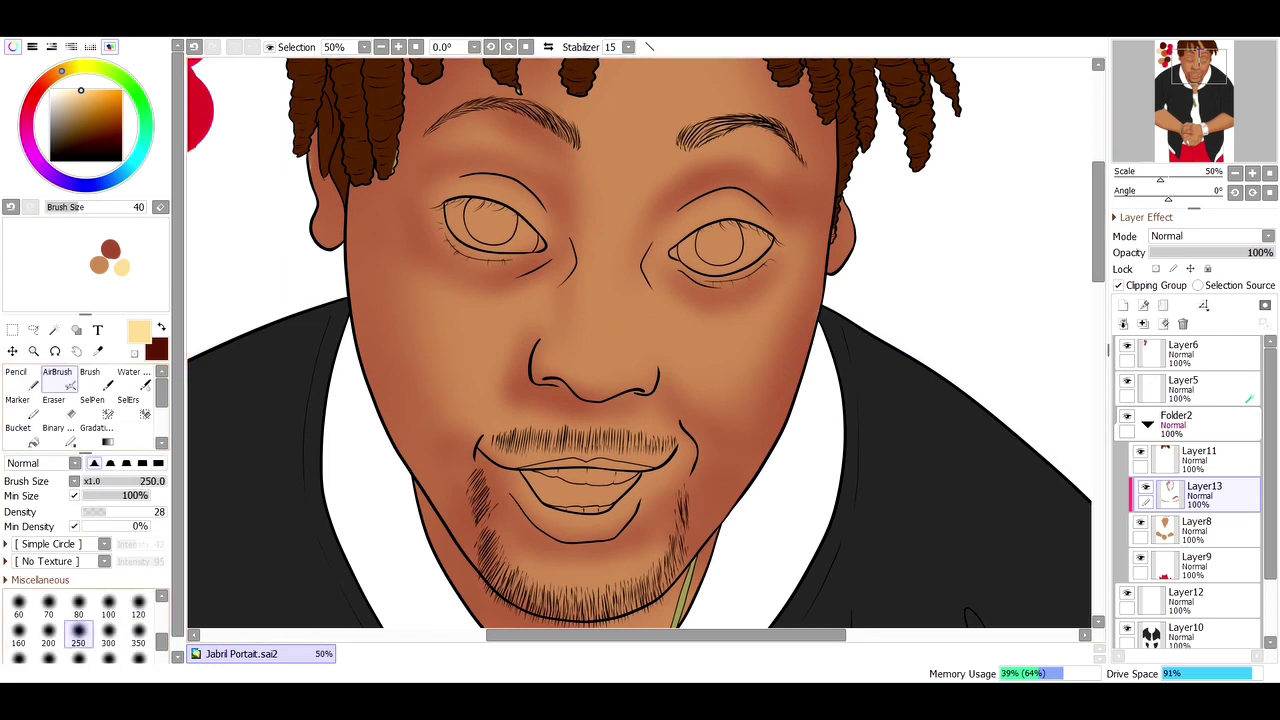
{"action": "key", "text": "ctrl+shift+n"}
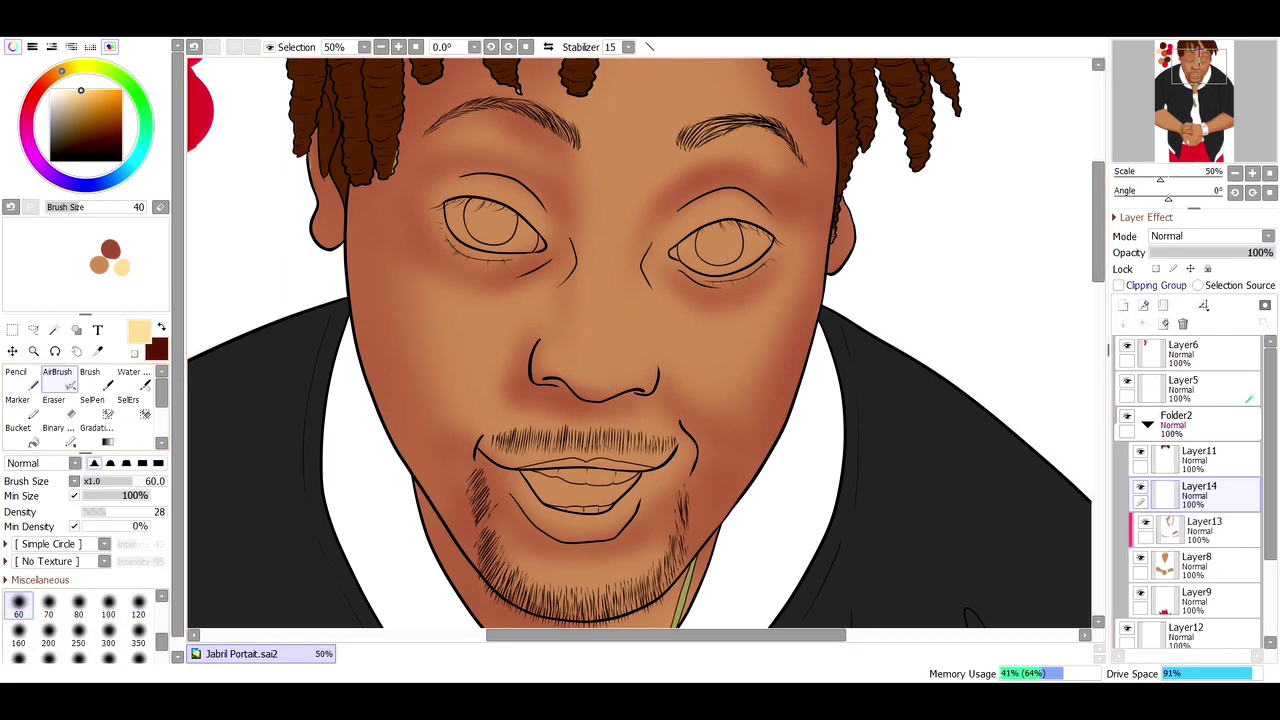
{"action": "left_click_drag", "start_coordinate": [662, 322], "coordinate": [756, 314]}
Step: Set the AirBrush size to 120 and paint the nose bridge highlight, undoing the first stroke and repainting it
{"action": "key", "text": "bracketright"}
{"action": "key", "text": "bracketright"}
{"action": "key", "text": "bracketright"}
{"action": "key", "text": "bracketright"}
{"action": "left_click_drag", "start_coordinate": [605, 372], "coordinate": [630, 322]}
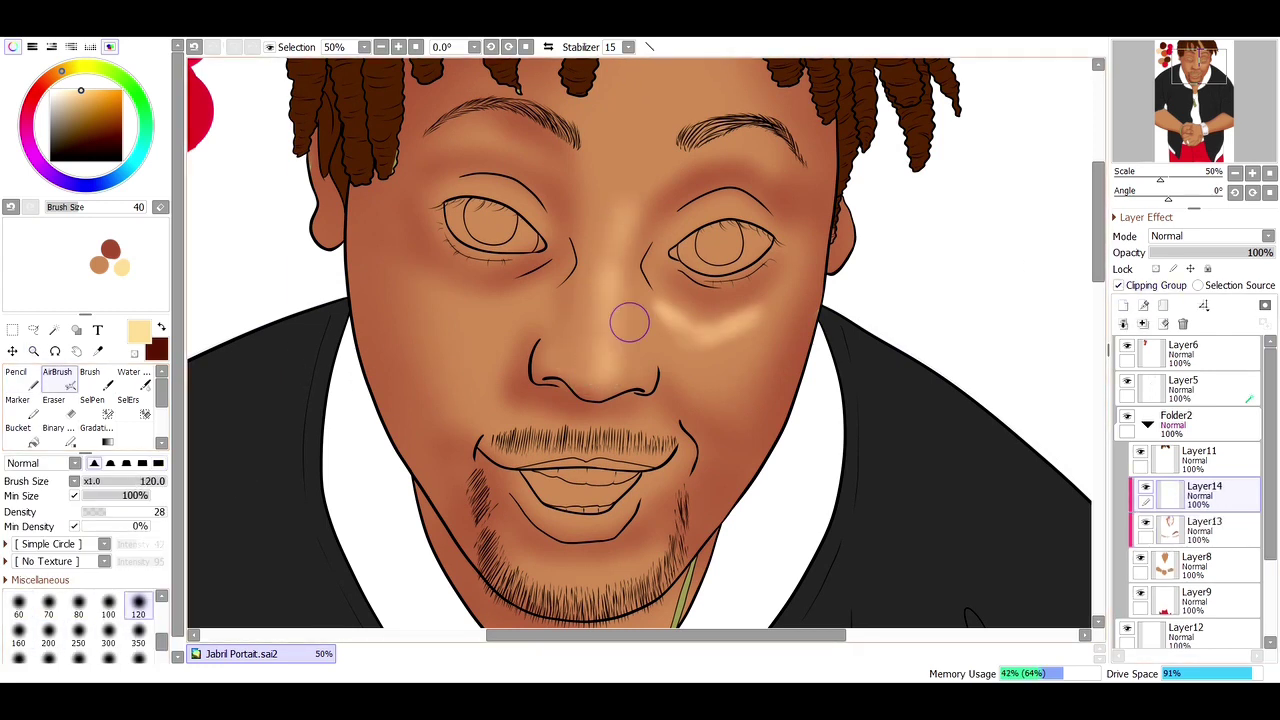
{"action": "key", "text": "ctrl+z"}
{"action": "left_click_drag", "start_coordinate": [621, 372], "coordinate": [615, 373]}
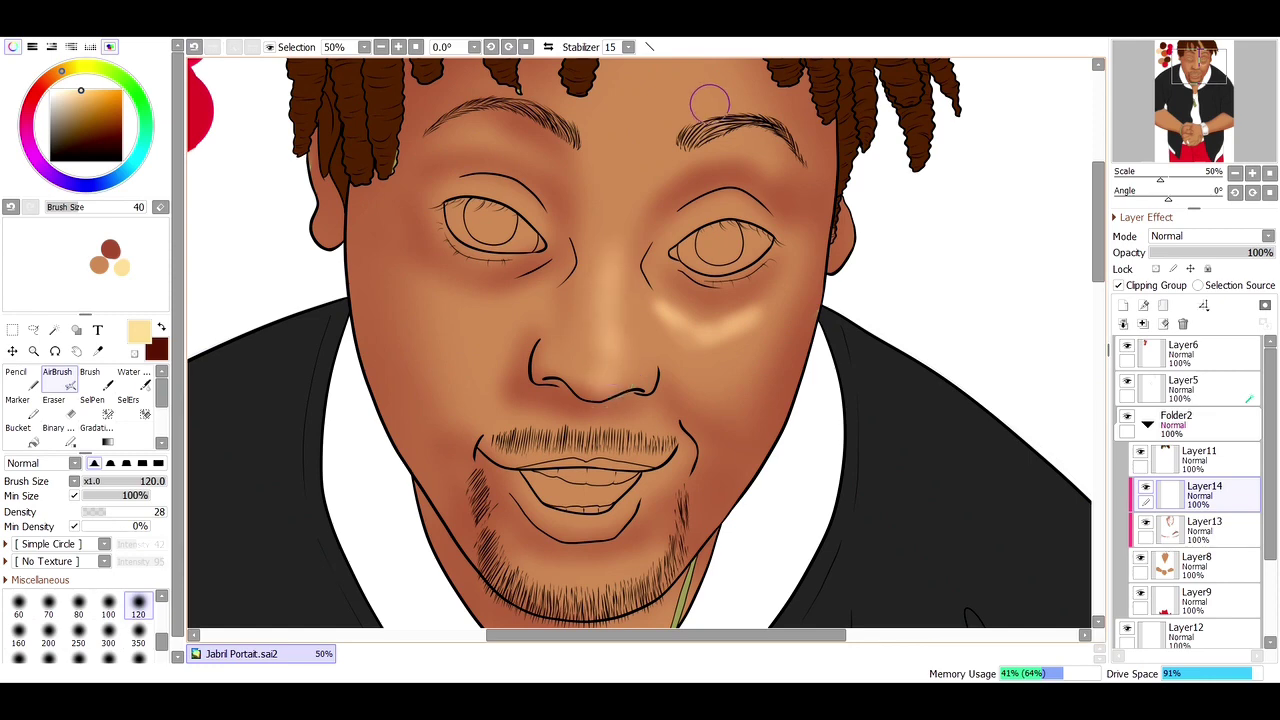
Step: Set the AirBrush size to 350 and add soft highlights on the forehead above the eyebrows
{"action": "scroll", "coordinate": [710, 102], "scroll_direction": "up", "scroll_amount": 2}
{"action": "key", "text": "bracketright"}
{"action": "key", "text": "bracketright"}
{"action": "key", "text": "bracketright"}
{"action": "key", "text": "bracketright"}
{"action": "key", "text": "bracketright"}
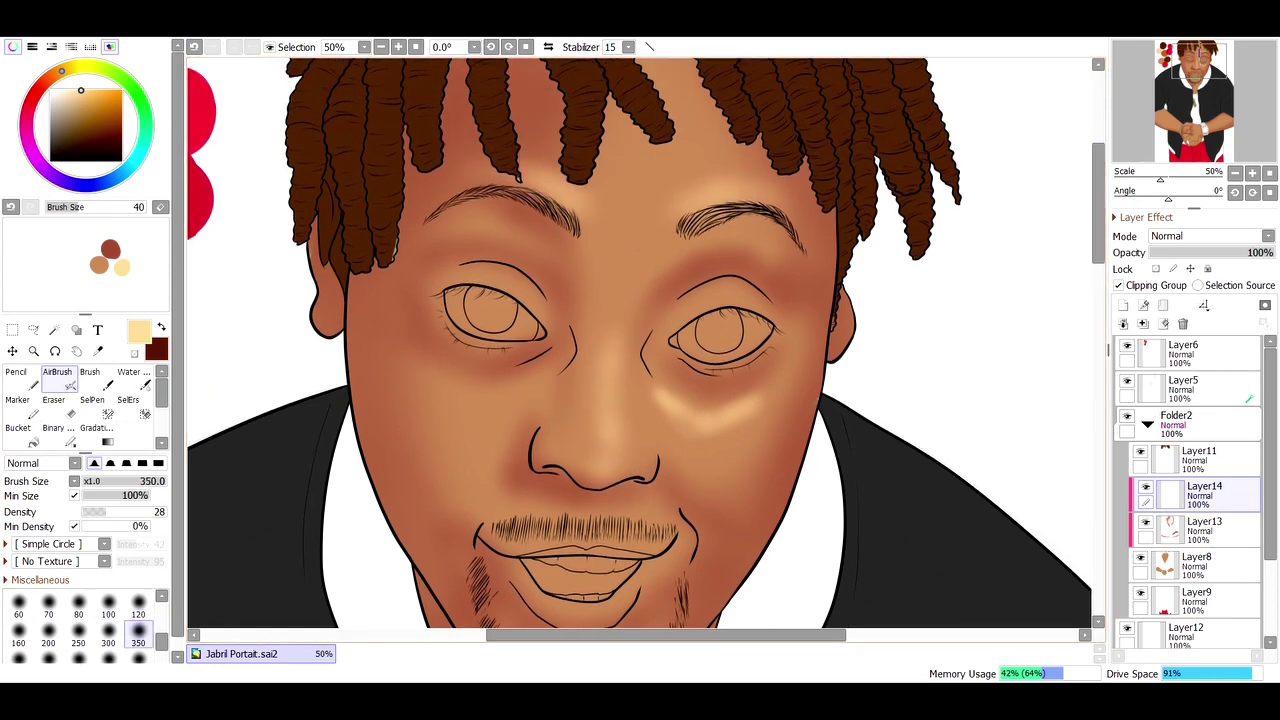
Step: Set the watercolour brush to size 120 and blend the highlight under the right-hand eye into the cheek
{"action": "key", "text": "minus"}
{"action": "left_click", "coordinate": [133, 371]}
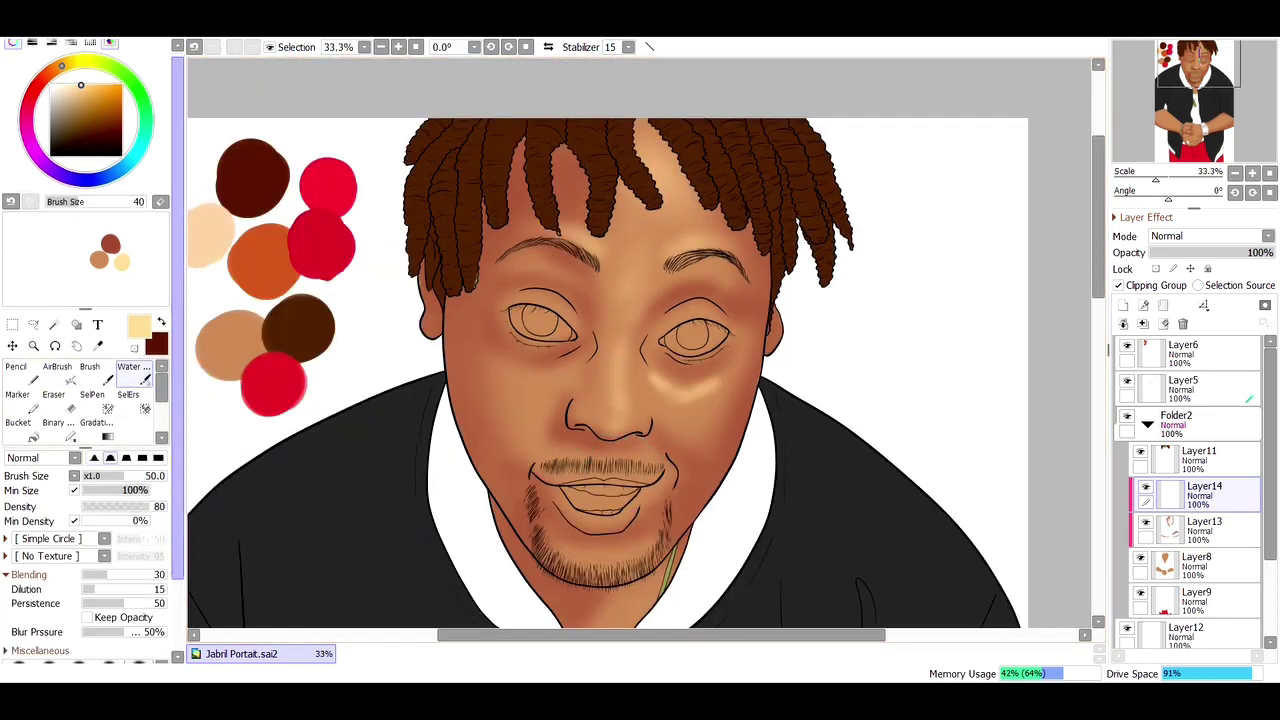
{"action": "key", "text": "bracketright"}
{"action": "key", "text": "bracketright"}
{"action": "key", "text": "bracketright"}
{"action": "key", "text": "bracketright"}
{"action": "key", "text": "bracketright"}
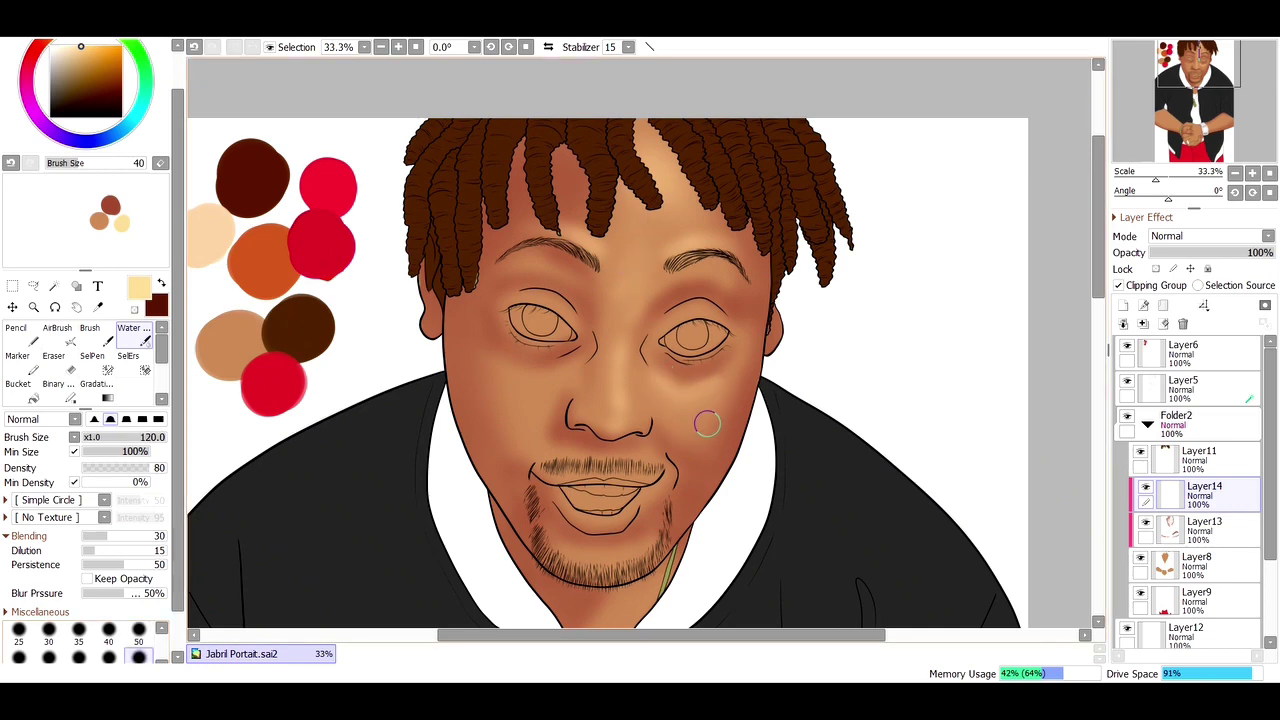
Step: Switch back to the AirBrush at size 80 for finer highlights around the eyes and nose
{"action": "key", "text": "plus"}
{"action": "key", "text": "plus"}
{"action": "key", "text": "a"}
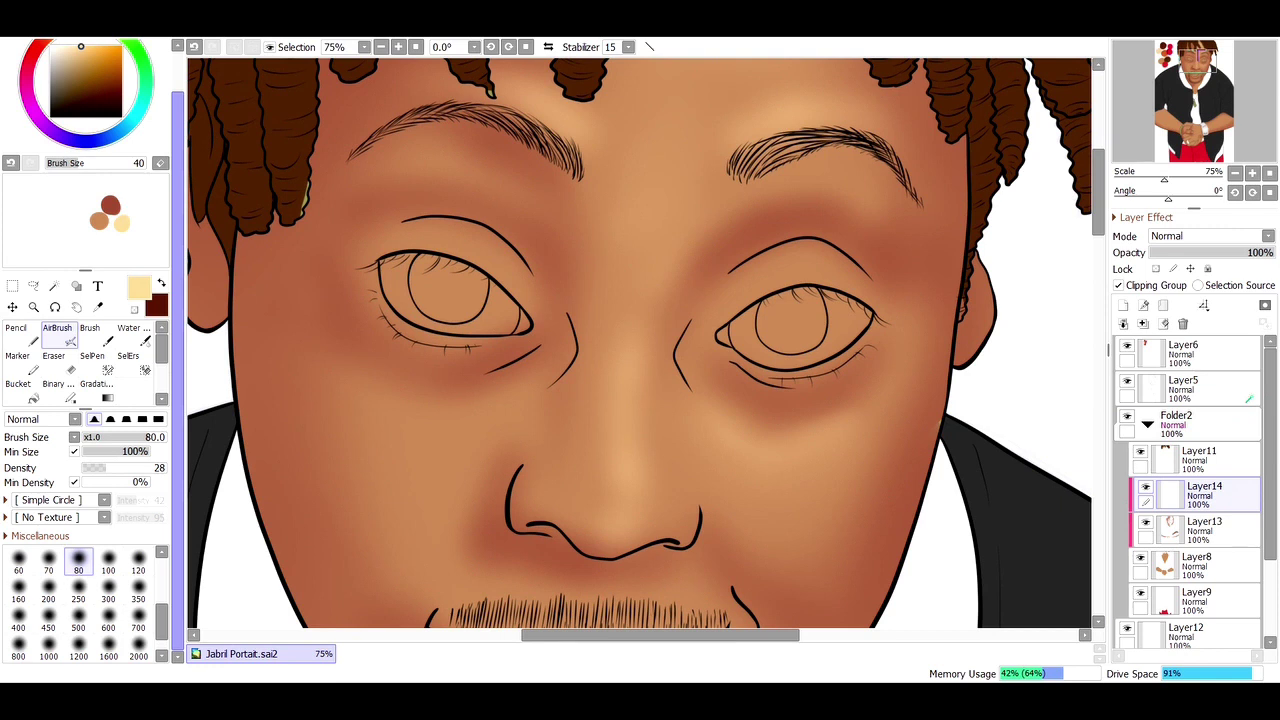
Step: Airbrush pale highlights on the upper and lower lids and inner corners of both eyes, reducing the brush size from 60 to 40
{"action": "key", "text": "bracketleft"}
{"action": "mouse_move", "coordinate": [722, 302]}
{"action": "left_mouse_down"}
{"action": "mouse_move", "coordinate": [800, 284]}
{"action": "mouse_move", "coordinate": [715, 305]}
{"action": "left_mouse_up"}
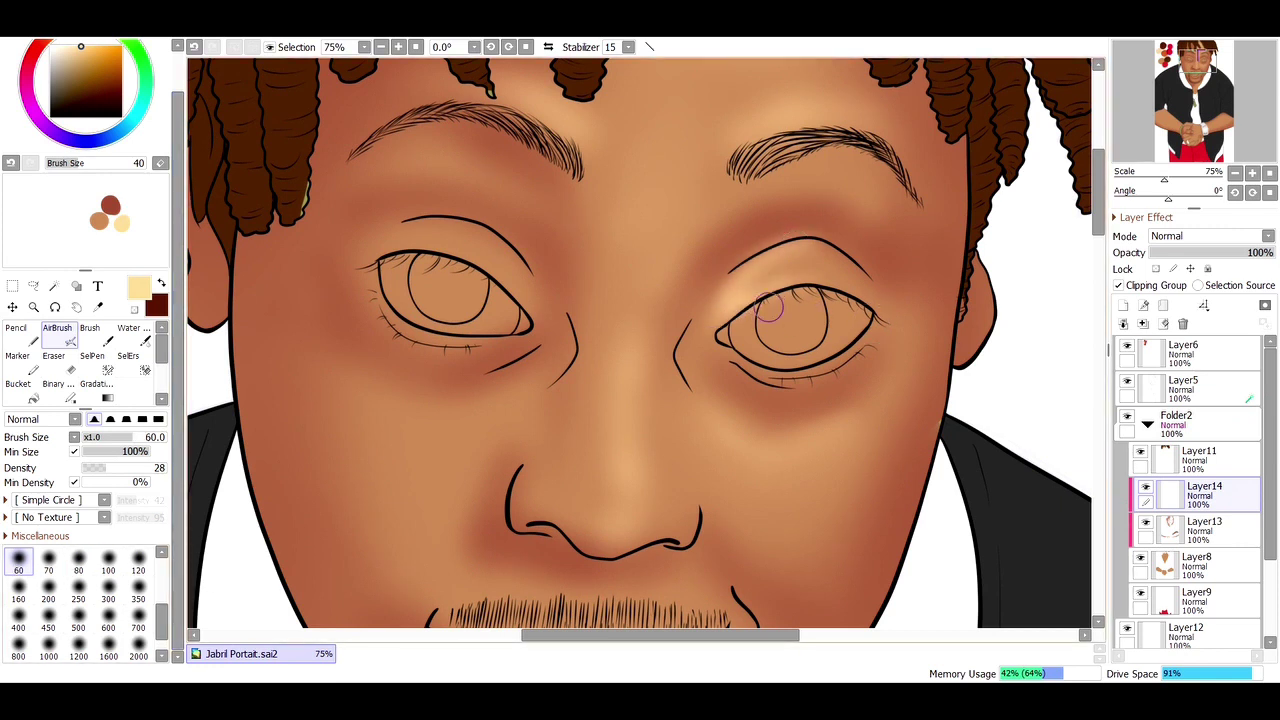
{"action": "key", "text": "bracketright"}
{"action": "key", "text": "bracketright"}
{"action": "key", "text": "bracketright"}
{"action": "key", "text": "bracketright"}
{"action": "key", "text": "bracketleft"}
{"action": "key", "text": "bracketleft"}
{"action": "key", "text": "bracketleft"}
{"action": "key", "text": "bracketleft"}
{"action": "key", "text": "bracketleft"}
{"action": "key", "text": "bracketleft"}
{"action": "mouse_move", "coordinate": [736, 362]}
{"action": "left_mouse_down"}
{"action": "mouse_move", "coordinate": [788, 372]}
{"action": "mouse_move", "coordinate": [868, 313]}
{"action": "left_mouse_up"}
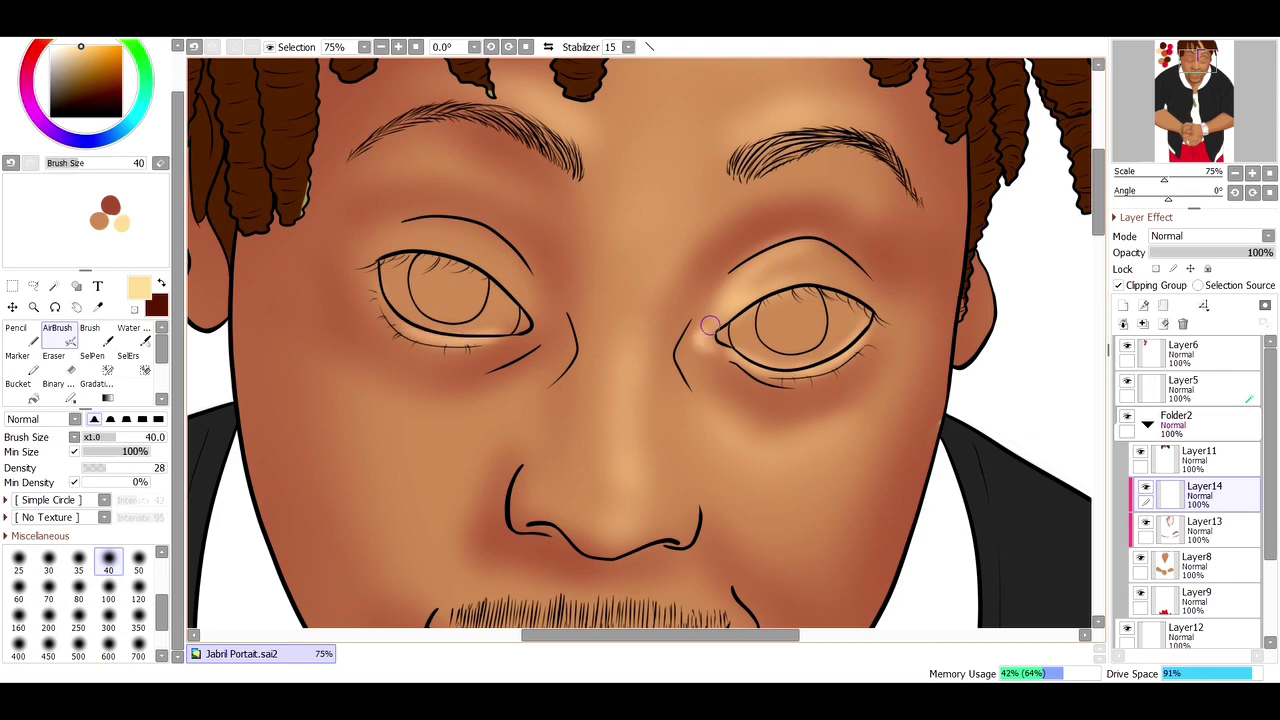
{"action": "left_click_drag", "start_coordinate": [502, 319], "coordinate": [454, 260]}
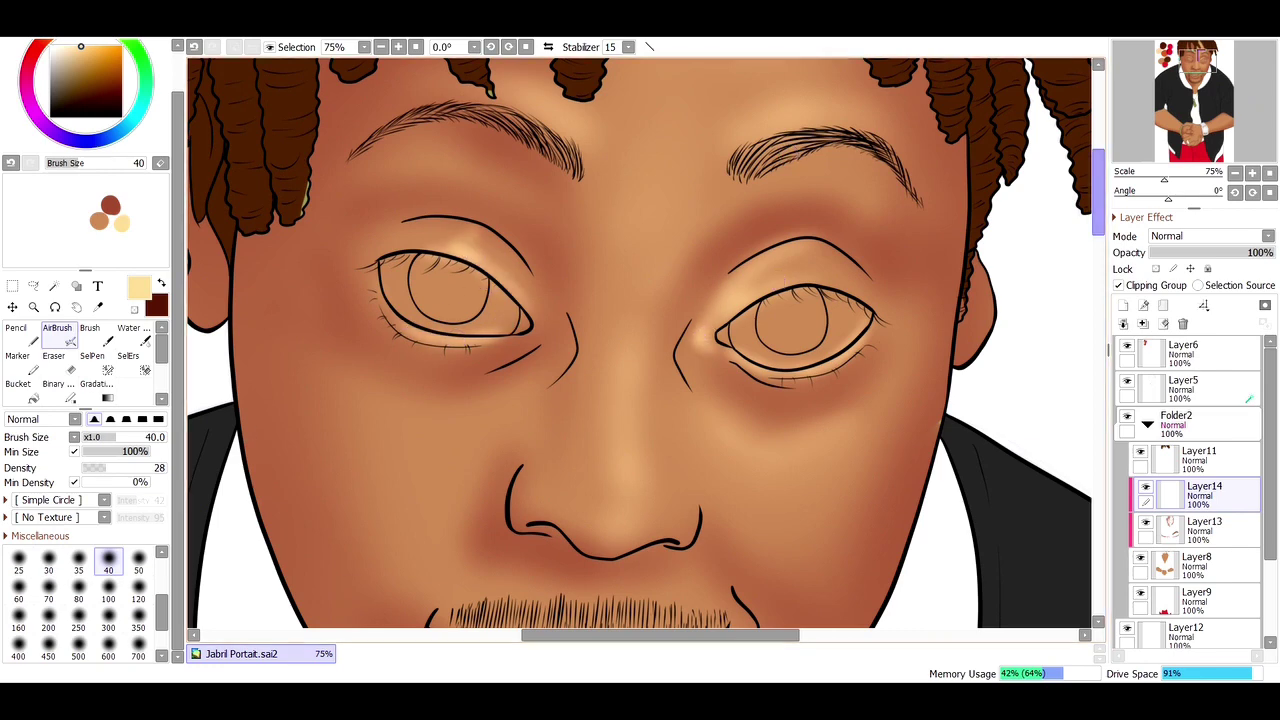
Step: Airbrush pale highlights above the upper lip and on the lower lip with a size 40 brush
{"action": "scroll", "coordinate": [640, 400], "scroll_direction": "down", "scroll_amount": 3}
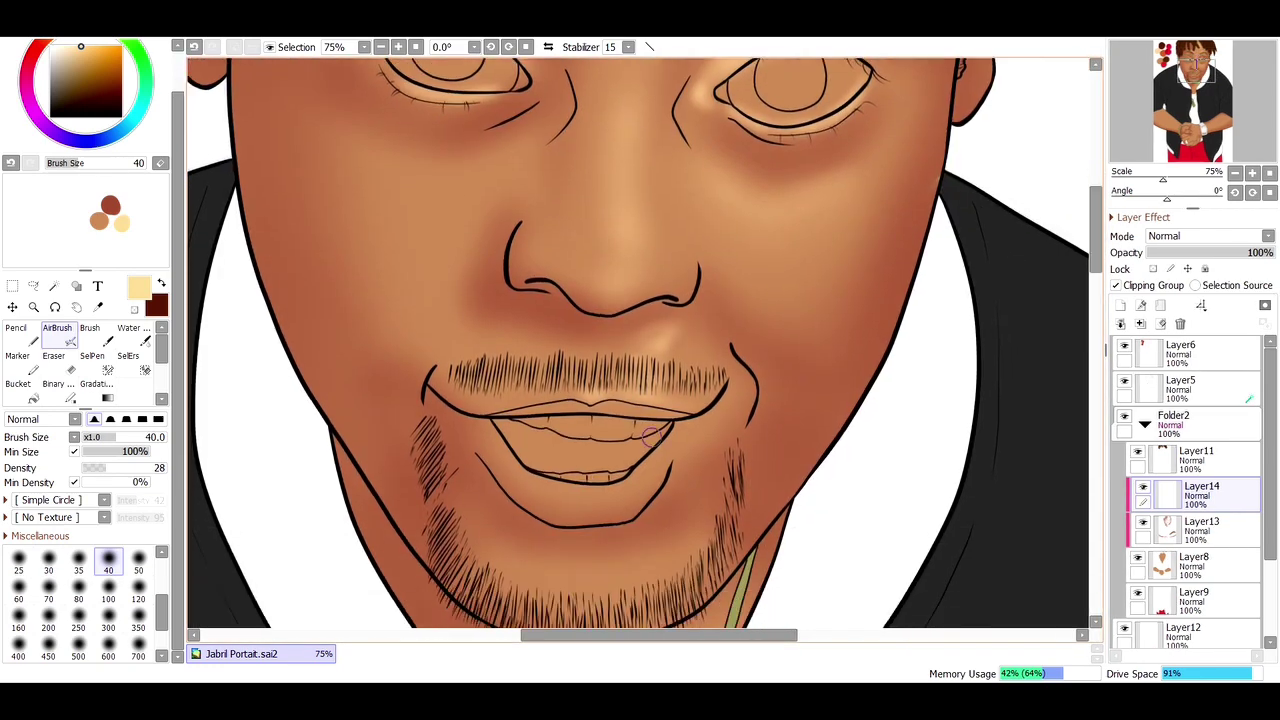
{"action": "left_click_drag", "start_coordinate": [562, 504], "coordinate": [639, 511]}
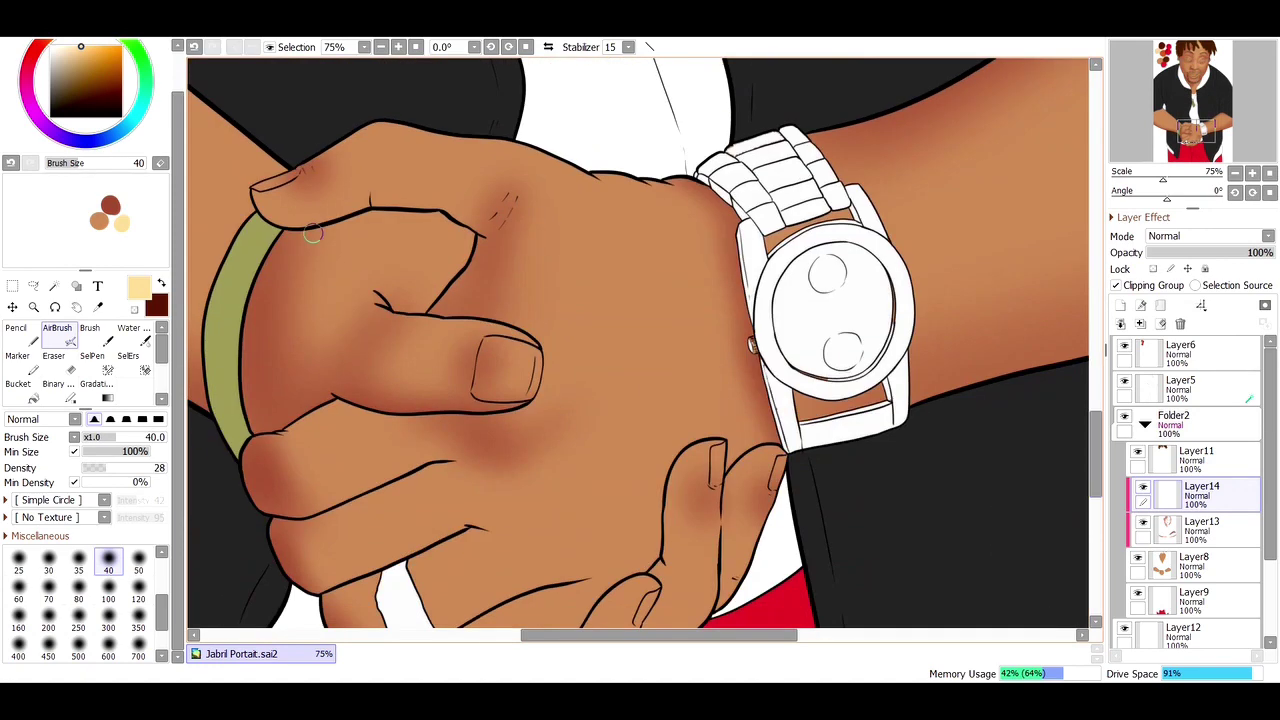
Step: Airbrush pale highlights on the fingers and thumb of the clasped hands, enlarging the brush to 50 and 80
{"action": "key", "text": "bracketright"}
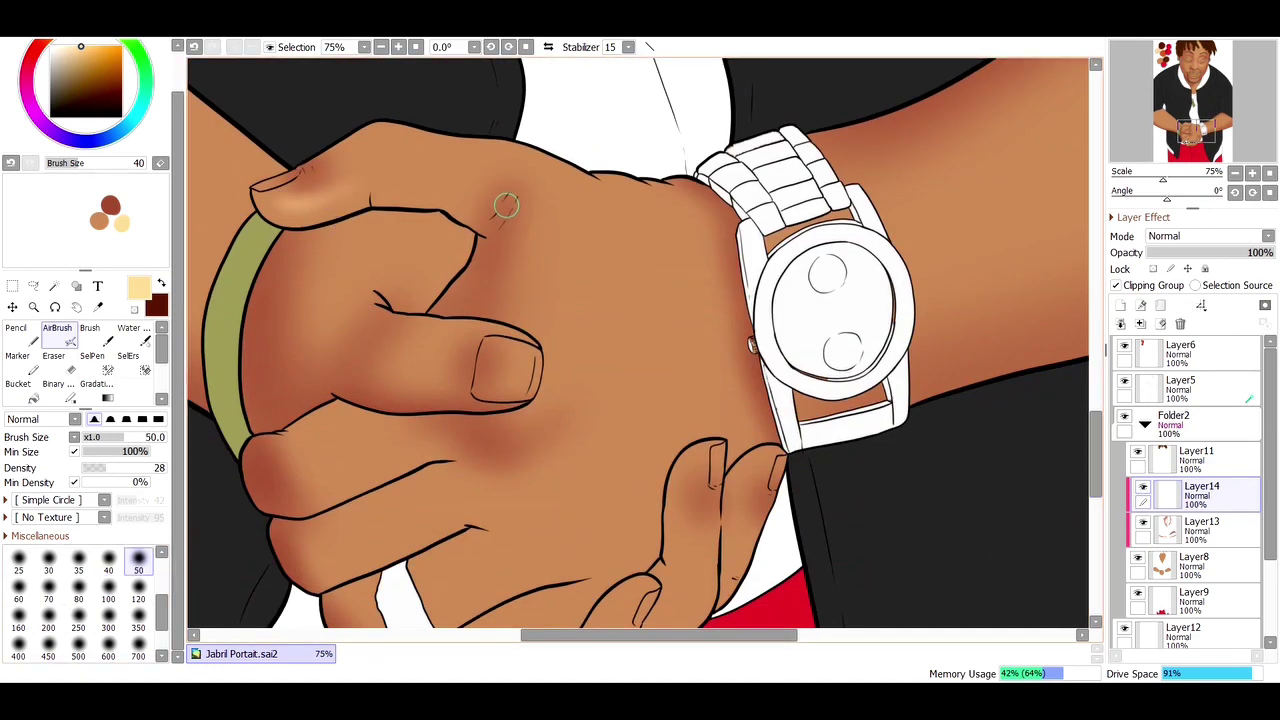
{"action": "key", "text": "bracketright"}
{"action": "key", "text": "bracketright"}
{"action": "key", "text": "bracketright"}
{"action": "mouse_move", "coordinate": [506, 205]}
{"action": "left_mouse_down"}
{"action": "mouse_move", "coordinate": [478, 185]}
{"action": "mouse_move", "coordinate": [546, 220]}
{"action": "left_mouse_up"}
{"action": "mouse_move", "coordinate": [445, 255]}
{"action": "left_mouse_down"}
{"action": "mouse_move", "coordinate": [408, 310]}
{"action": "mouse_move", "coordinate": [467, 496]}
{"action": "mouse_move", "coordinate": [427, 326]}
{"action": "mouse_move", "coordinate": [465, 340]}
{"action": "left_mouse_up"}
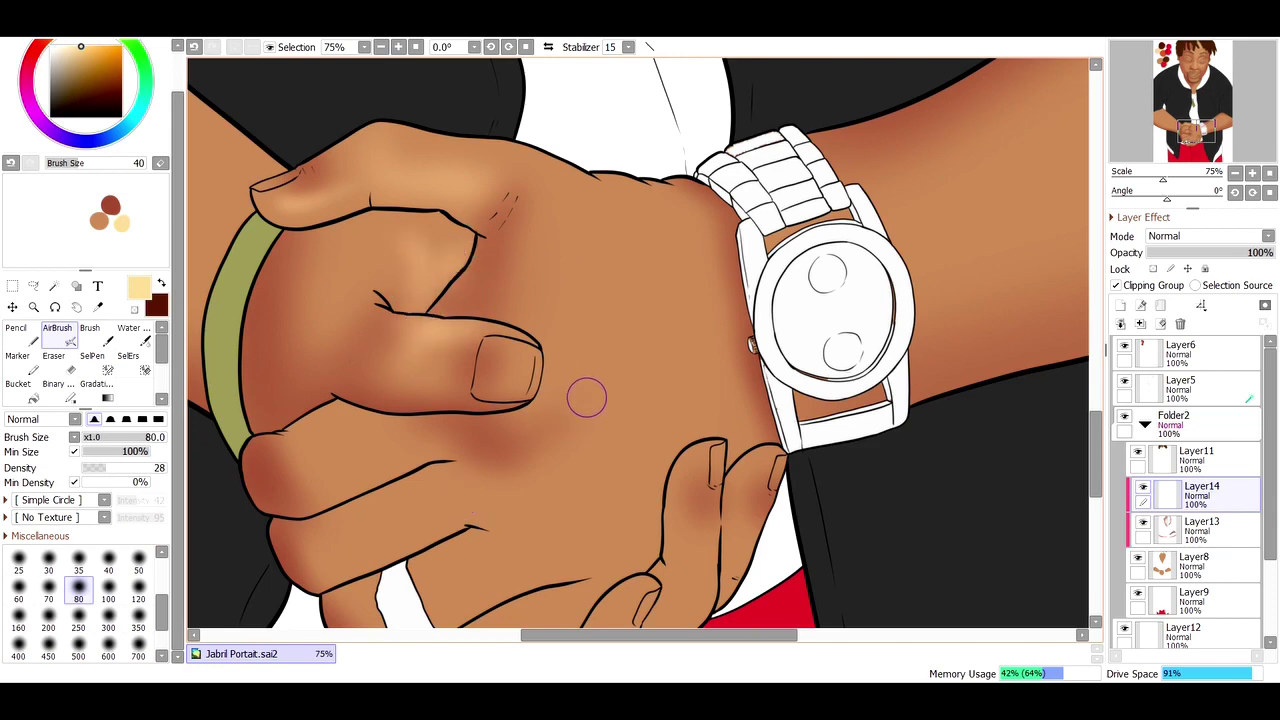
Step: On a new layer above the skin shading, select the white of the portrait's right-hand eye and paint it white with the Pencil
{"action": "scroll", "coordinate": [587, 398], "scroll_direction": "down", "scroll_amount": 3}
{"action": "scroll", "coordinate": [360, 78], "scroll_direction": "down", "scroll_amount": 6}
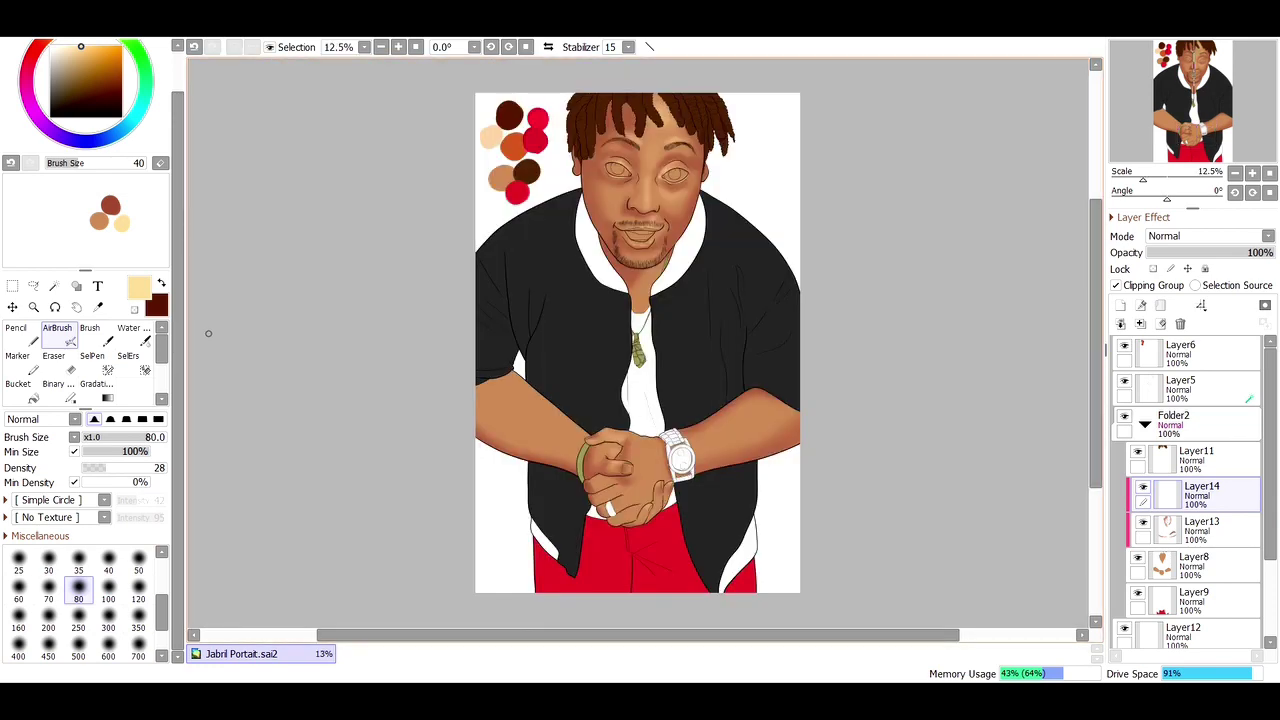
{"action": "left_click", "coordinate": [33, 306]}
{"action": "scroll", "coordinate": [673, 174], "scroll_direction": "up", "scroll_amount": 6}
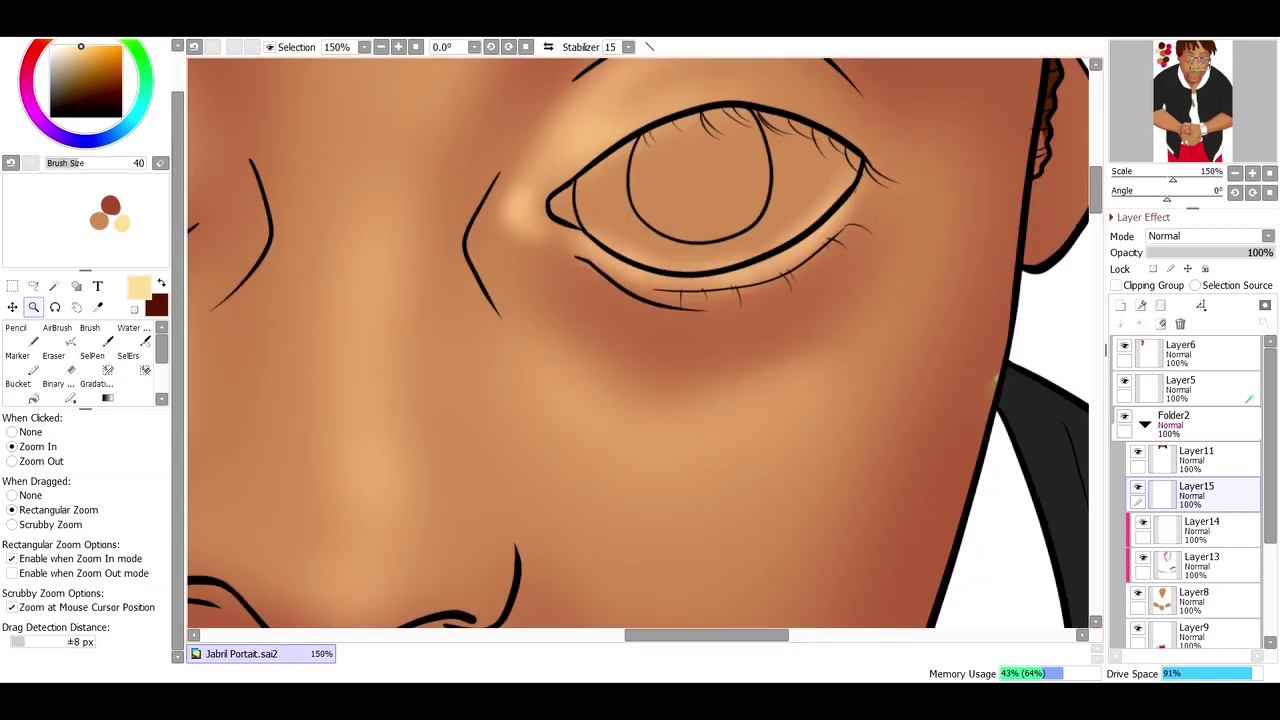
{"action": "key", "text": "n"}
{"action": "key", "text": "w"}
{"action": "left_click", "coordinate": [592, 212]}
{"action": "key", "text": "n"}
{"action": "left_click_drag", "start_coordinate": [614, 235], "coordinate": [760, 190]}
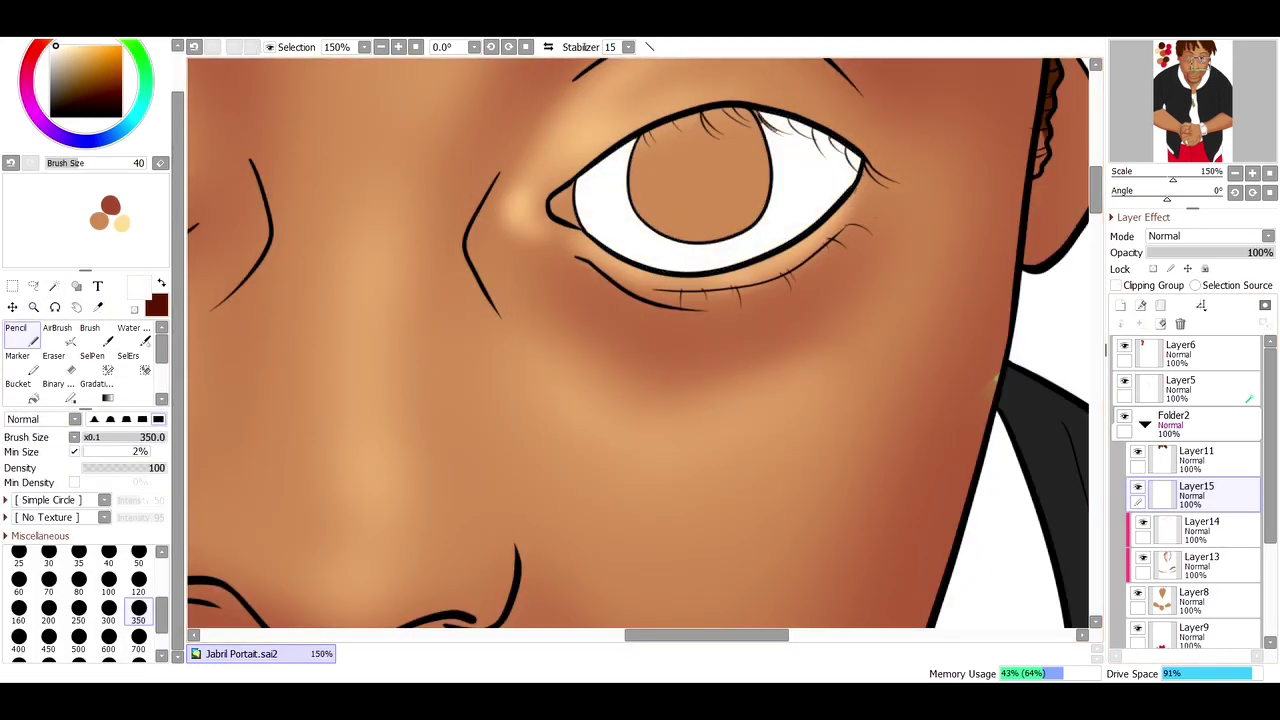
Step: Select the white of the portrait's left-hand eye and paint it white with the Pencil at size 120
{"action": "key", "text": "bracketleft"}
{"action": "key", "text": "bracketleft"}
{"action": "key", "text": "bracketleft"}
{"action": "key", "text": "bracketleft"}
{"action": "key", "text": "bracketleft"}
{"action": "key", "text": "bracketleft"}
{"action": "key", "text": "bracketleft"}
{"action": "key", "text": "bracketleft"}
{"action": "key", "text": "bracketleft"}
{"action": "key", "text": "bracketleft"}
{"action": "key", "text": "bracketleft"}
{"action": "key", "text": "bracketleft"}
{"action": "key", "text": "bracketleft"}
{"action": "key", "text": "bracketleft"}
{"action": "key", "text": "bracketleft"}
{"action": "key", "text": "bracketleft"}
{"action": "key", "text": "bracketleft"}
{"action": "key", "text": "bracketleft"}
{"action": "key", "text": "bracketleft"}
{"action": "left_click_drag", "start_coordinate": [460, 200], "coordinate": [1060, 240]}
{"action": "key", "text": "w"}
{"action": "left_click", "coordinate": [720, 290]}
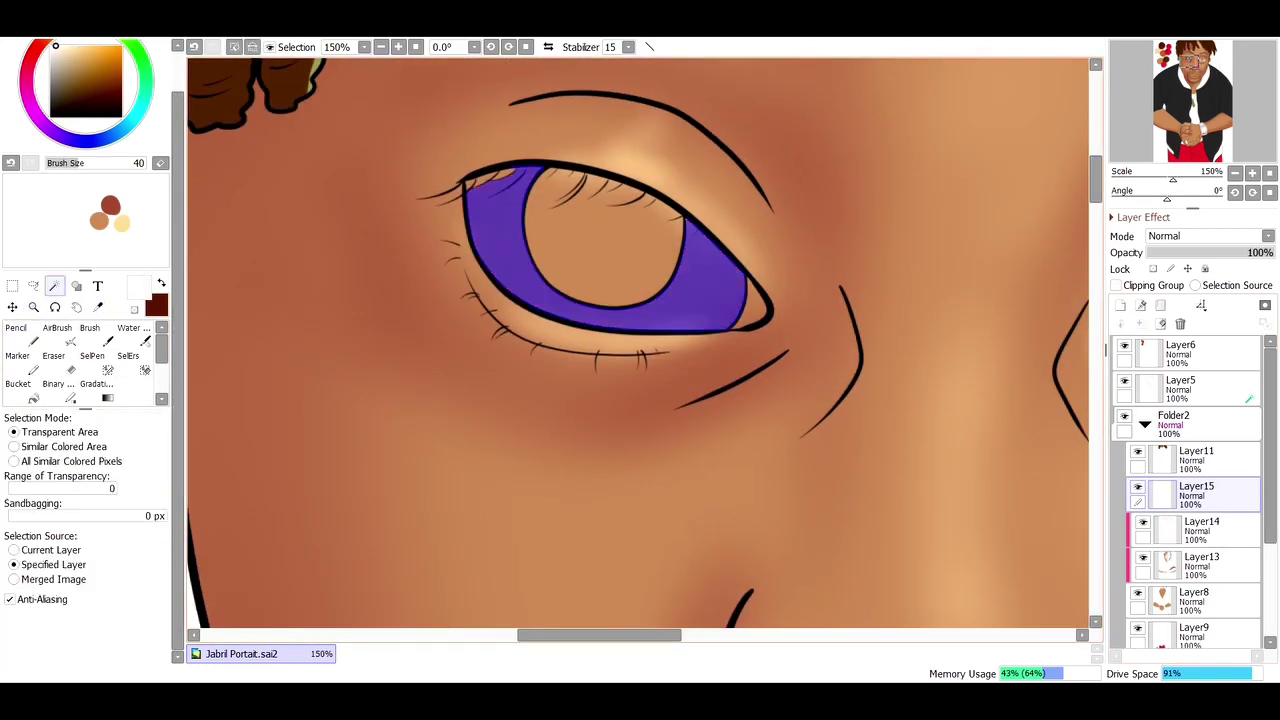
{"action": "key", "text": "s"}
{"action": "key", "text": "n"}
{"action": "left_click_drag", "start_coordinate": [600, 260], "coordinate": [314, 177]}
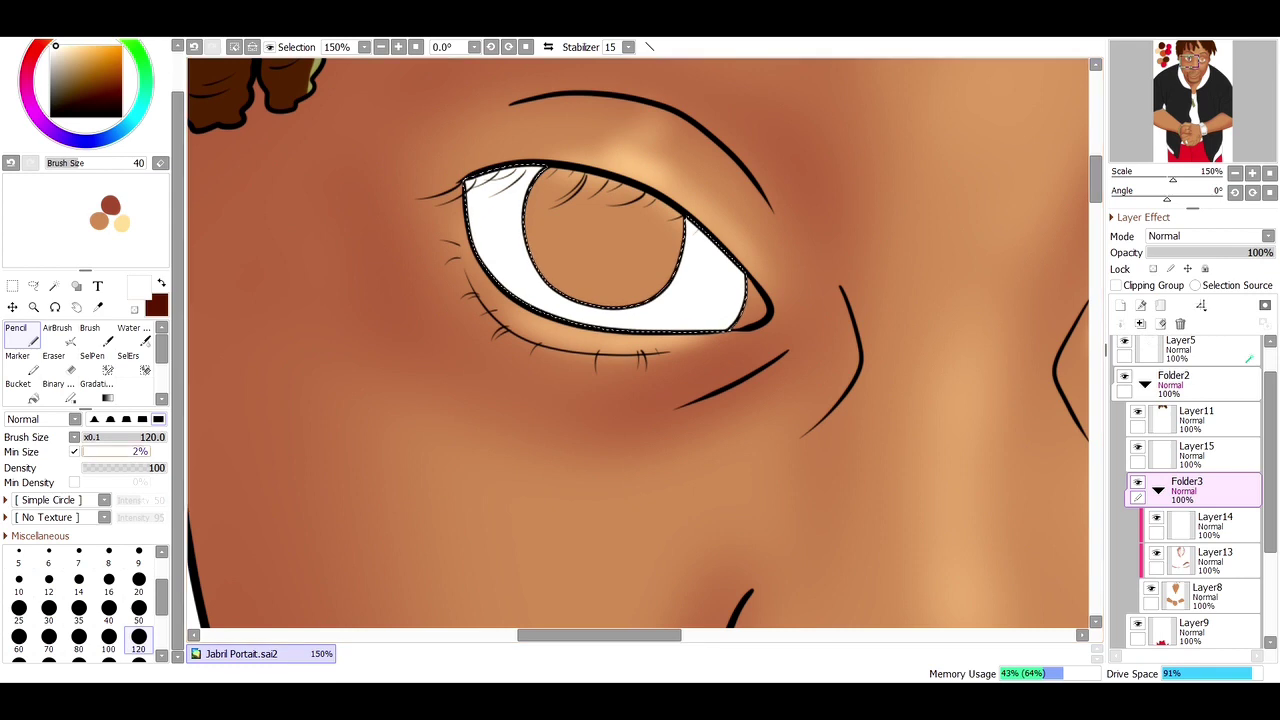
Step: Hide highlight layer Layer14 and airbrush sampled reddish-brown shadow along the left-hand eye's upper lash line and lid crease on Layer13
{"action": "left_click", "coordinate": [820, 418], "text": "alt"}
{"action": "key", "text": "a"}
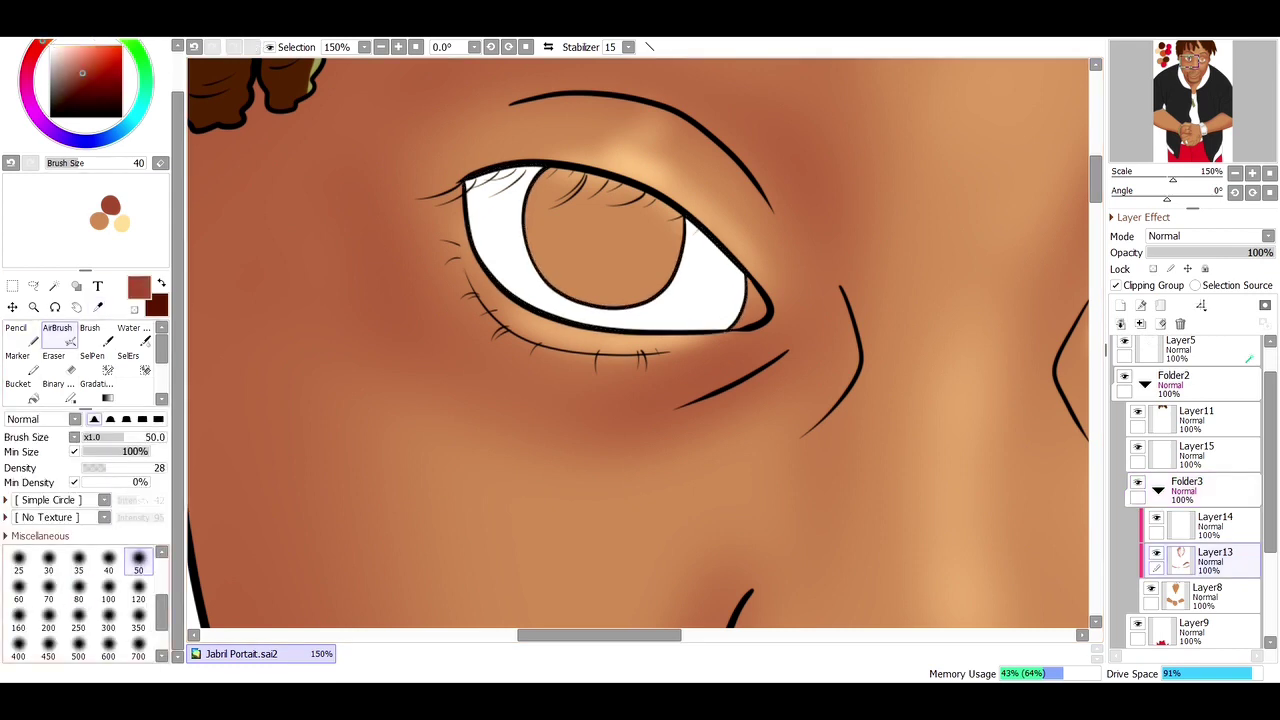
{"action": "left_click", "coordinate": [48, 563]}
{"action": "mouse_move", "coordinate": [472, 168]}
{"action": "left_mouse_down"}
{"action": "mouse_move", "coordinate": [650, 196]}
{"action": "mouse_move", "coordinate": [770, 300]}
{"action": "left_mouse_up"}
{"action": "left_click", "coordinate": [1156, 517]}
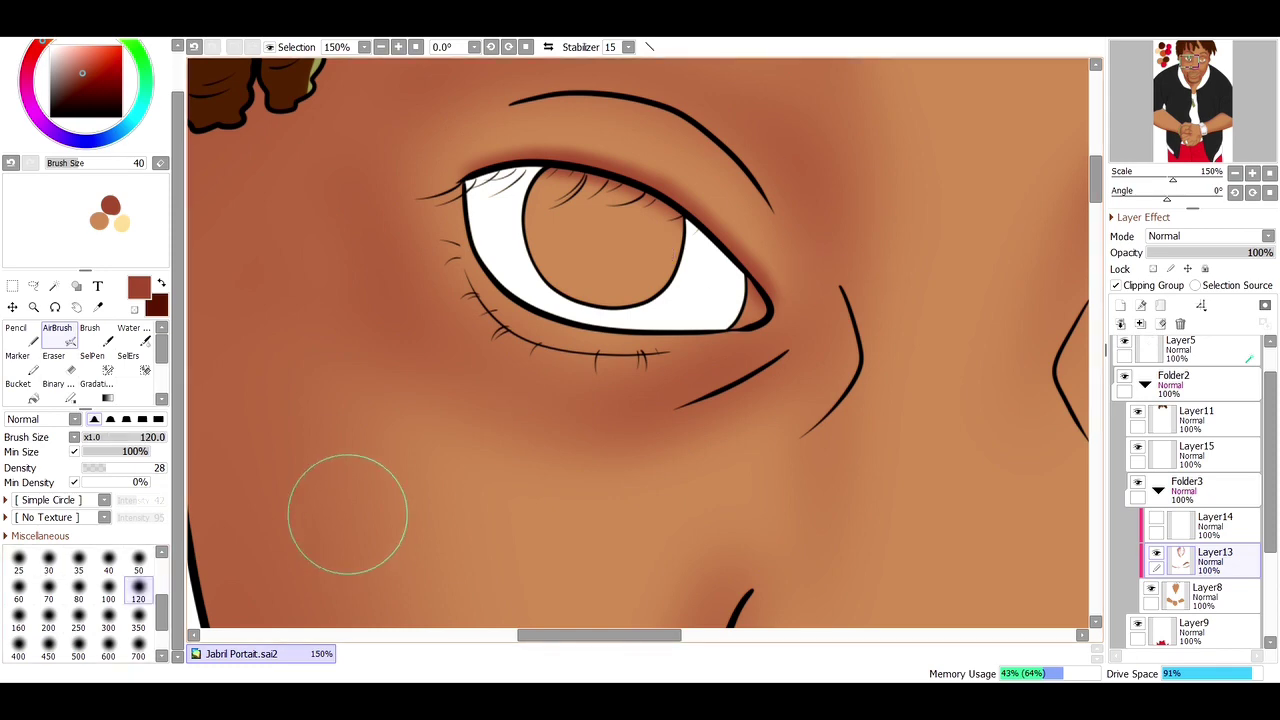
{"action": "mouse_move", "coordinate": [491, 97]}
{"action": "left_mouse_down"}
{"action": "mouse_move", "coordinate": [762, 178]}
{"action": "mouse_move", "coordinate": [806, 265]}
{"action": "left_mouse_up"}
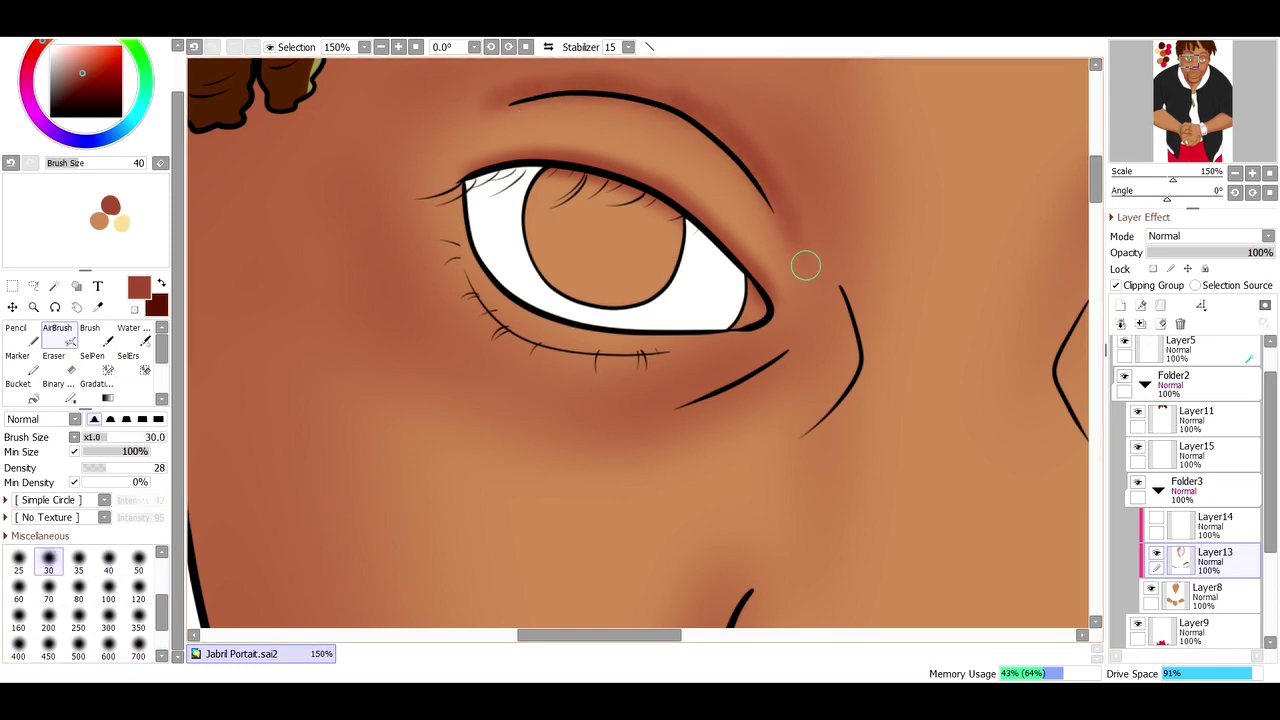
Step: Airbrush matching reddish-brown shadows along the upper lash line and lid crease of the right-hand eye at brush size 30
{"action": "scroll", "coordinate": [283, 494], "scroll_direction": "down", "scroll_amount": 2}
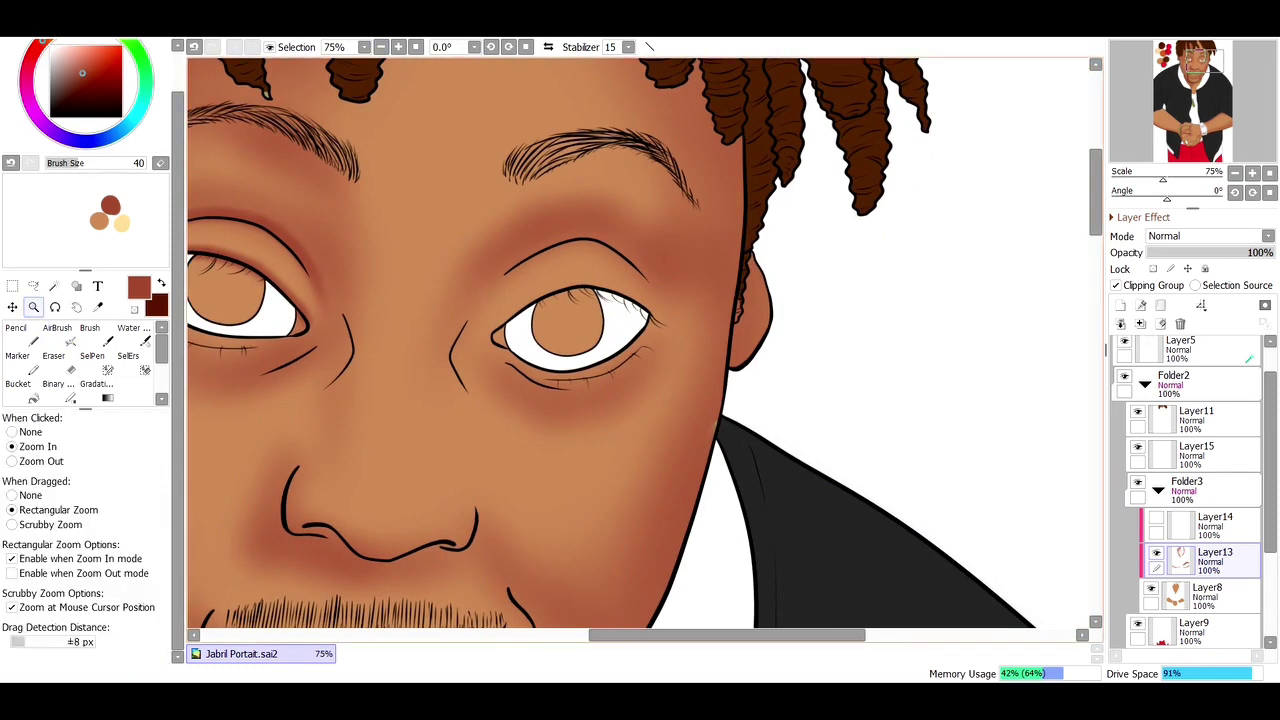
{"action": "scroll", "coordinate": [400, 300], "scroll_direction": "up", "scroll_amount": 4}
{"action": "mouse_move", "coordinate": [230, 380]}
{"action": "left_mouse_down"}
{"action": "mouse_move", "coordinate": [435, 225]}
{"action": "mouse_move", "coordinate": [700, 215]}
{"action": "mouse_move", "coordinate": [820, 266]}
{"action": "mouse_move", "coordinate": [855, 300]}
{"action": "left_mouse_up"}
{"action": "left_click", "coordinate": [381, 47]}
{"action": "mouse_move", "coordinate": [355, 240]}
{"action": "left_mouse_down"}
{"action": "mouse_move", "coordinate": [543, 114]}
{"action": "mouse_move", "coordinate": [620, 100]}
{"action": "mouse_move", "coordinate": [811, 257]}
{"action": "mouse_move", "coordinate": [862, 352]}
{"action": "left_mouse_up"}
{"action": "left_click_drag", "start_coordinate": [460, 485], "coordinate": [1060, 470]}
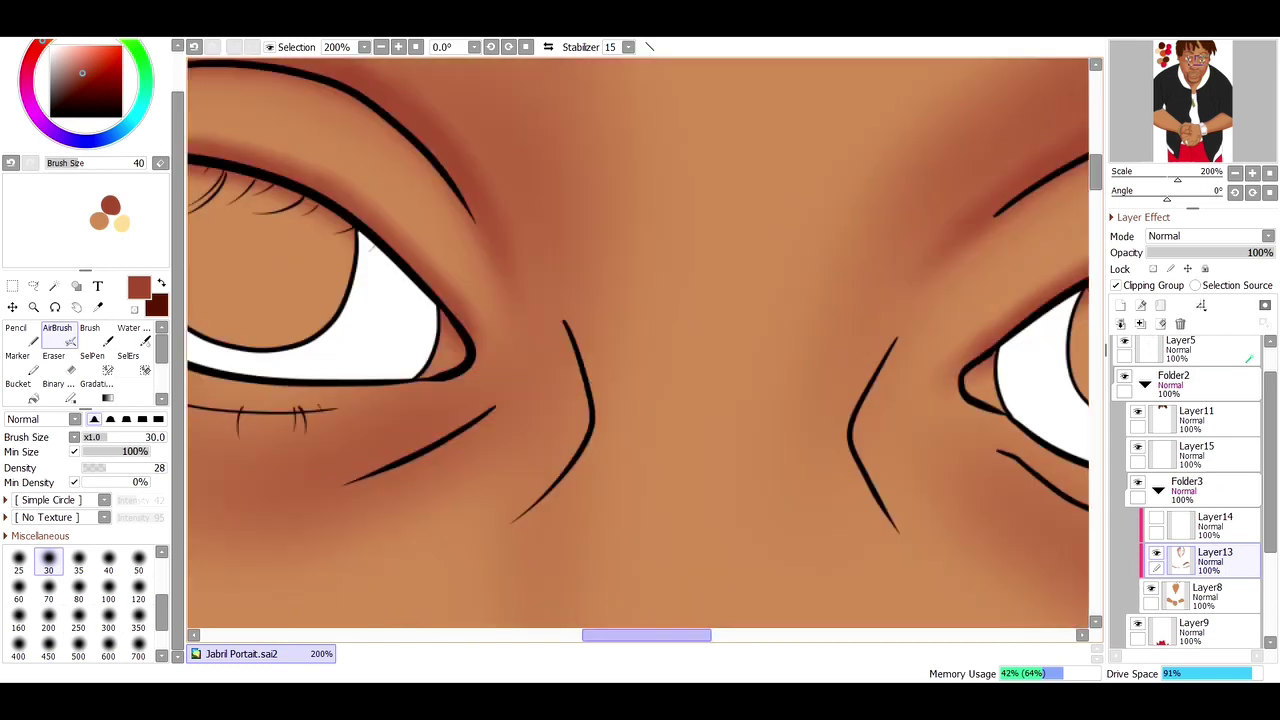
{"action": "left_click_drag", "start_coordinate": [500, 400], "coordinate": [900, 400]}
Step: Show Layer14 again and erase its highlight along the left-hand eye's upper lash line, with the Eraser density set to 43
{"action": "key", "text": "e"}
{"action": "left_click", "coordinate": [1215, 522]}
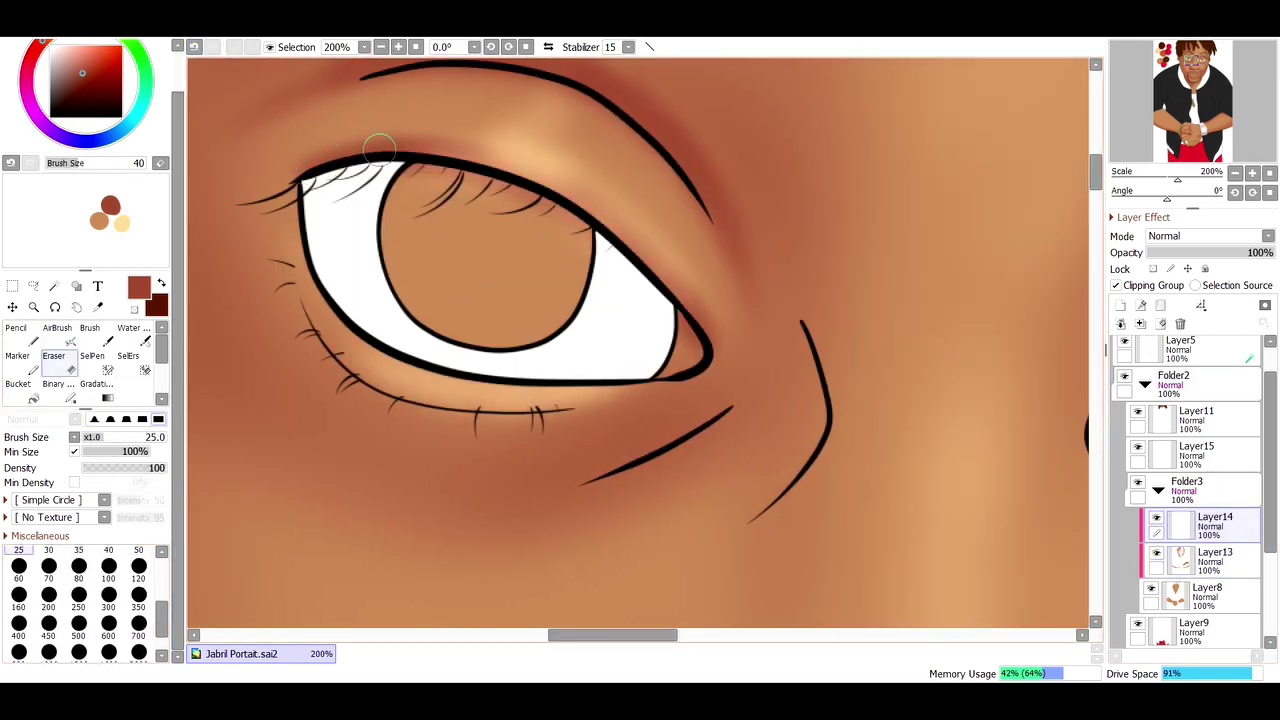
{"action": "left_click", "coordinate": [460, 165]}
{"action": "left_click", "coordinate": [118, 467]}
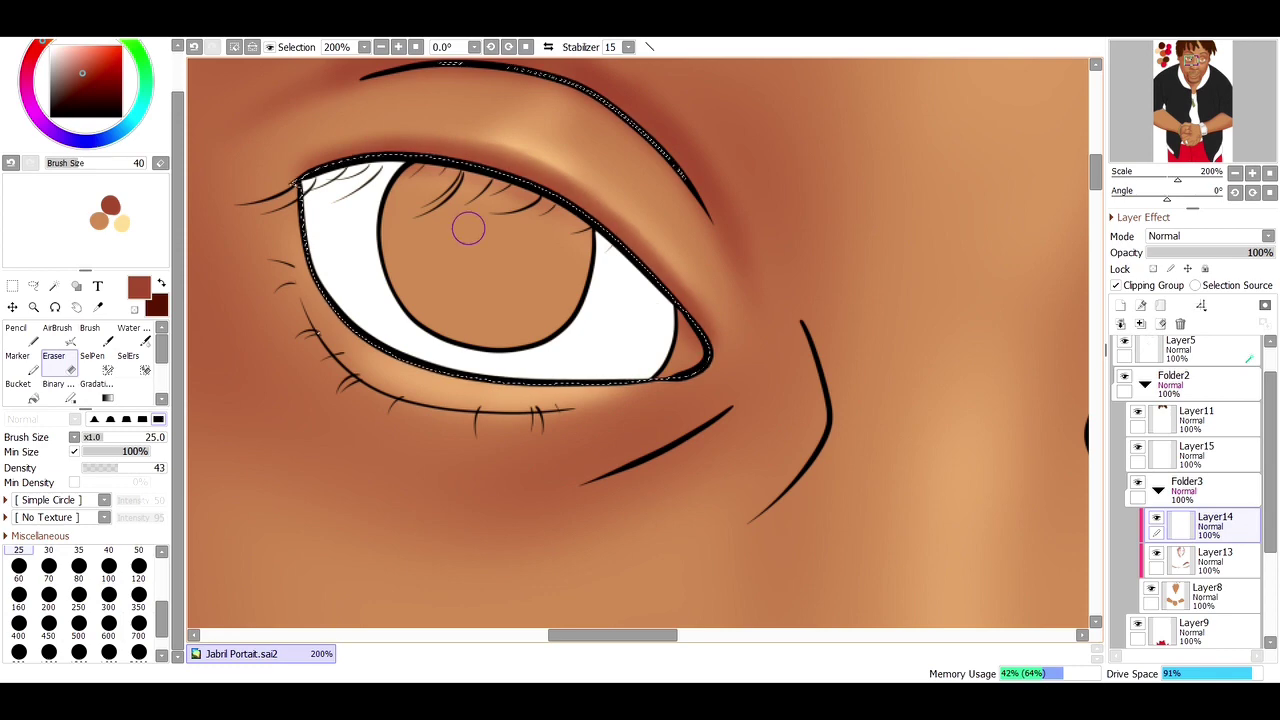
Step: Erase the highlight overlapping the lash line and lid crease of the right-hand eye with the Eraser at size 14
{"action": "scroll", "coordinate": [433, 230], "scroll_direction": "right", "scroll_amount": 10}
{"action": "key", "text": "bracketleft"}
{"action": "key", "text": "bracketleft"}
{"action": "key", "text": "bracketleft"}
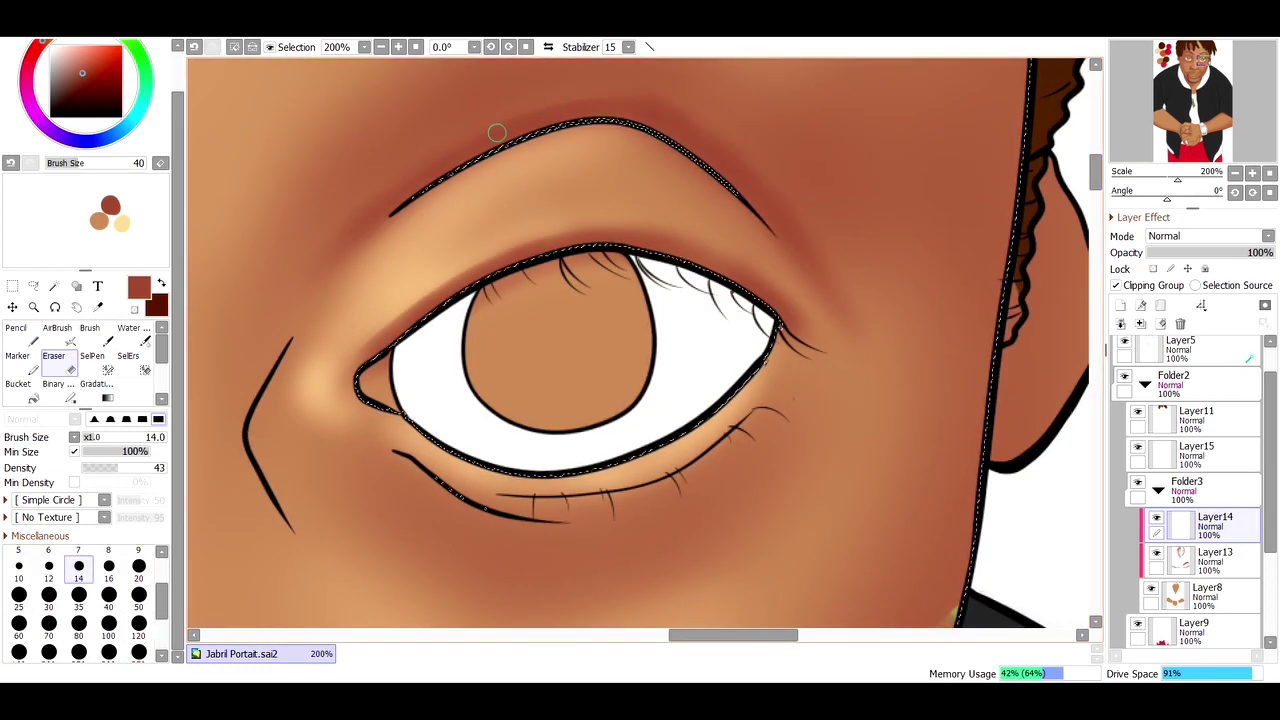
{"action": "key", "text": "ctrl+0"}
{"action": "left_click", "coordinate": [597, 247]}
{"action": "left_click_drag", "start_coordinate": [565, 160], "coordinate": [690, 262]}
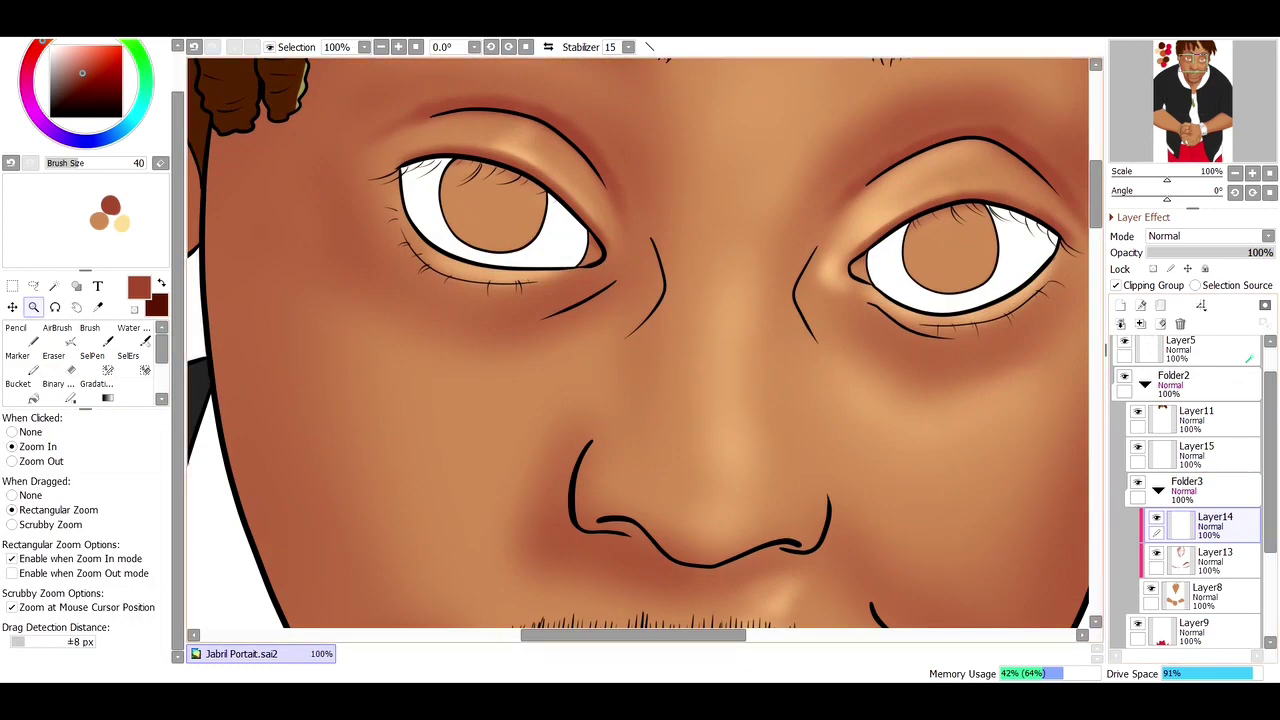
Step: Airbrush a reddish shadow above the middle of the upper lip on Layer13 and blend the Layer14 highlight there with the Water tool
{"action": "key", "text": "minus"}
{"action": "key", "text": "minus"}
{"action": "key", "text": "minus"}
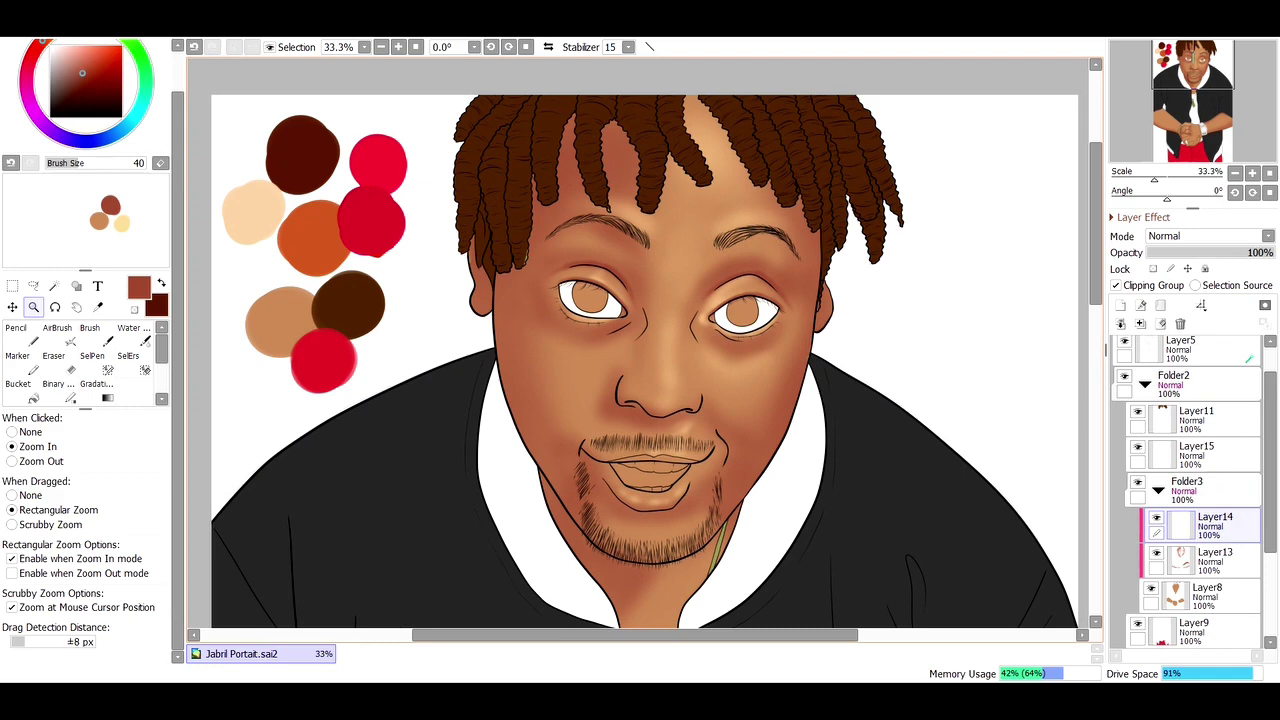
{"action": "left_click", "coordinate": [648, 388]}
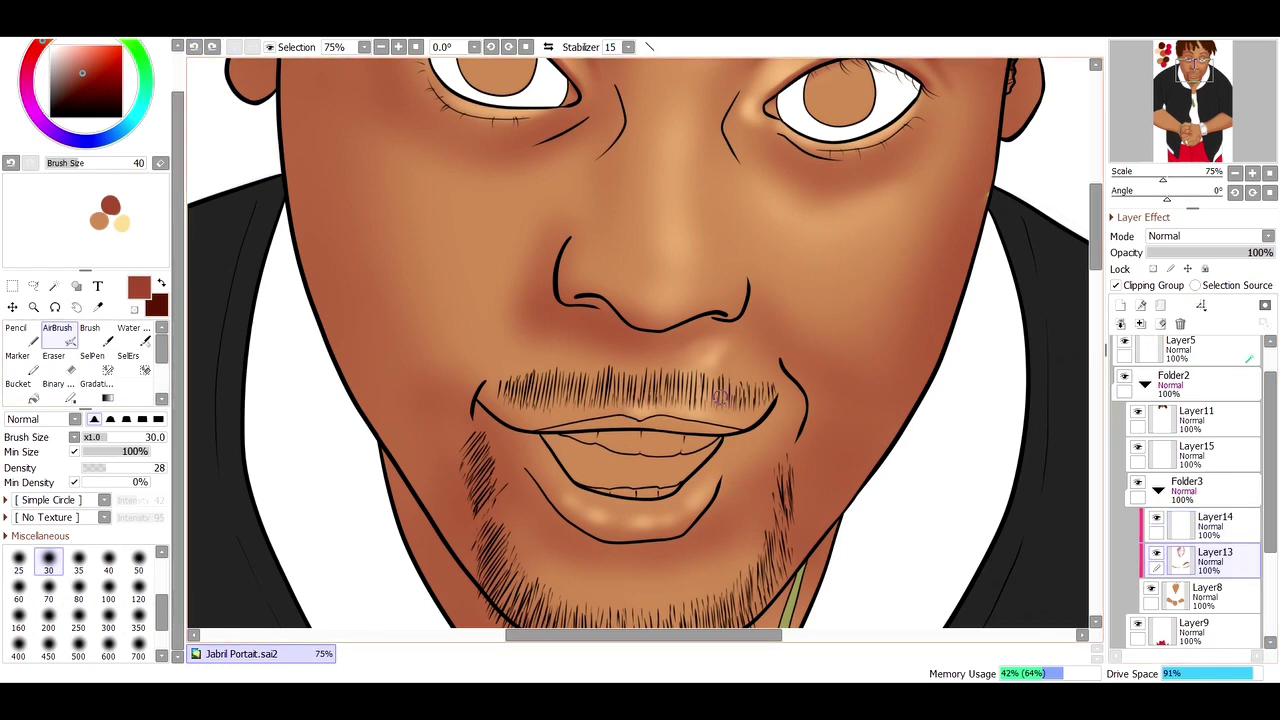
{"action": "key", "text": "c"}
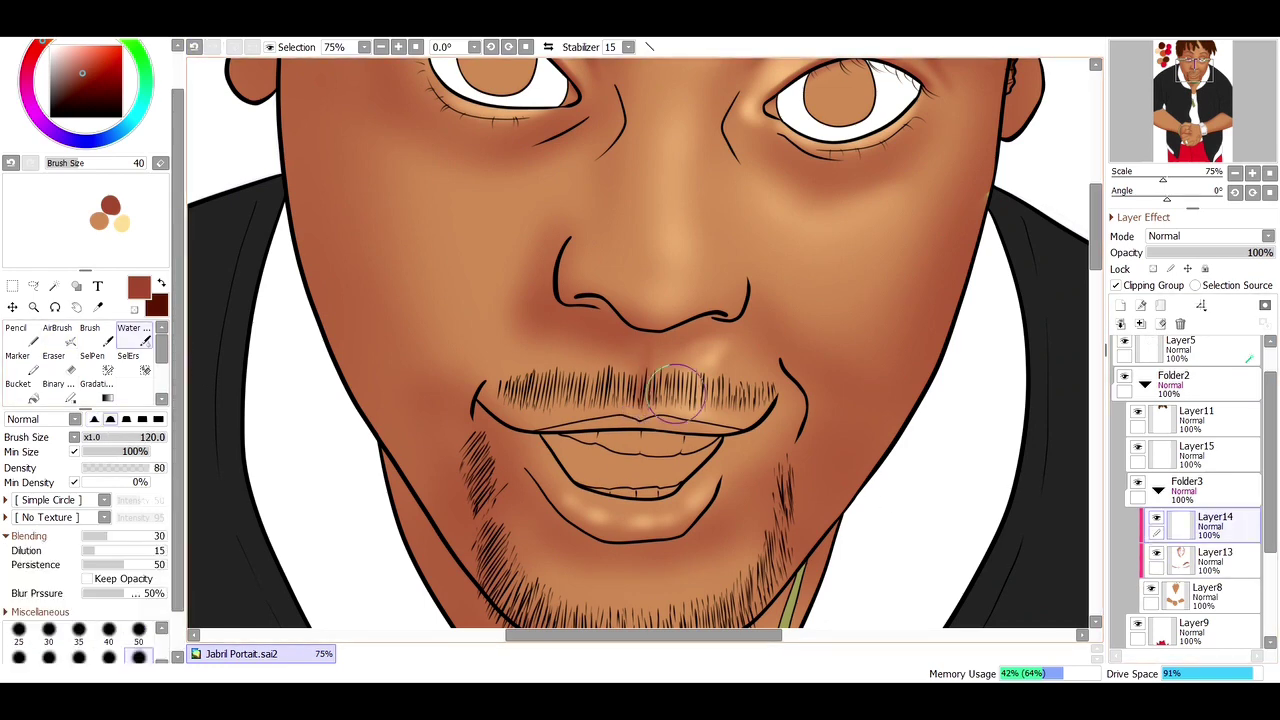
Step: Fill the uncoloured spots at the dreadlock tips on Layer11 with sampled hair brown, using the Pencil at size 20
{"action": "scroll", "coordinate": [547, 176], "scroll_direction": "down", "scroll_amount": 5}
{"action": "left_click", "coordinate": [547, 176]}
{"action": "scroll", "coordinate": [573, 157], "scroll_direction": "up", "scroll_amount": 5}
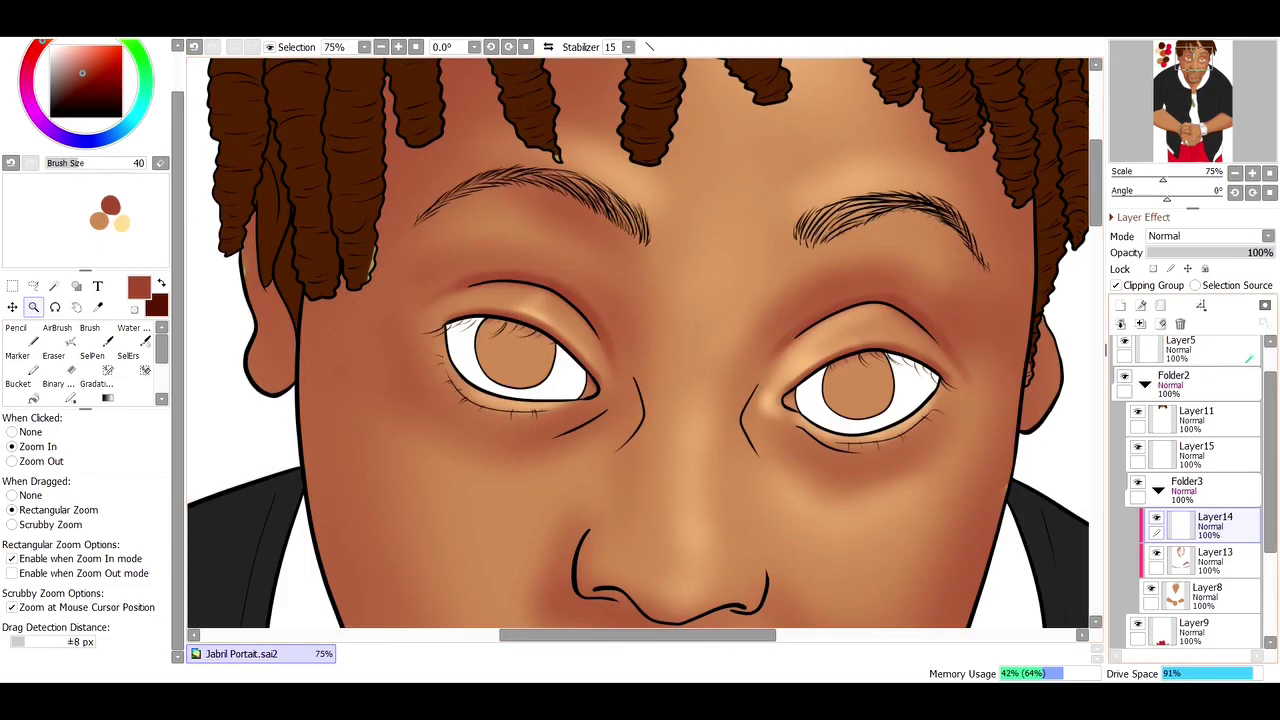
{"action": "left_click", "coordinate": [383, 291], "text": "alt"}
{"action": "scroll", "coordinate": [762, 400], "scroll_direction": "up", "scroll_amount": 5}
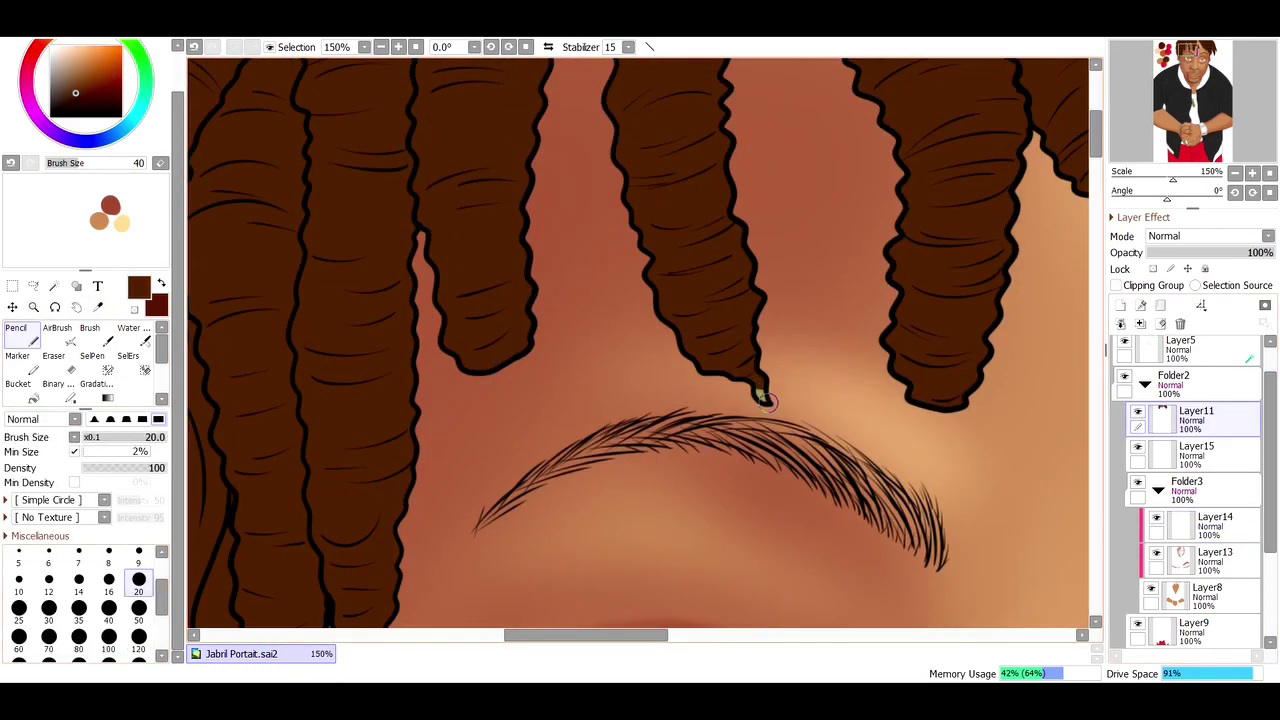
Step: Touch up the uncoloured skin gaps beside the jaw on Layer8 with the sampled base skin tone
{"action": "left_click_drag", "start_coordinate": [1040, 620], "coordinate": [600, 310]}
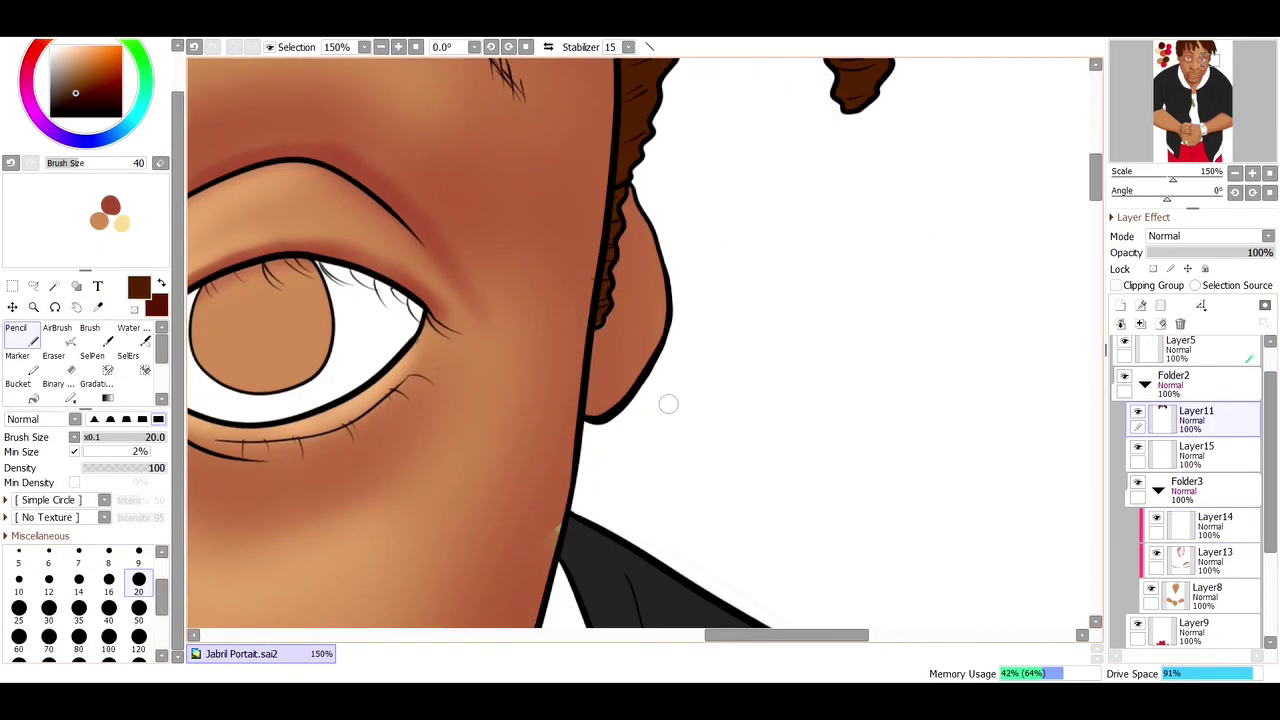
{"action": "left_click_drag", "start_coordinate": [668, 403], "coordinate": [722, 563]}
{"action": "left_click", "coordinate": [722, 563], "text": "alt"}
{"action": "scroll", "coordinate": [640, 340], "scroll_direction": "down", "scroll_amount": 5}
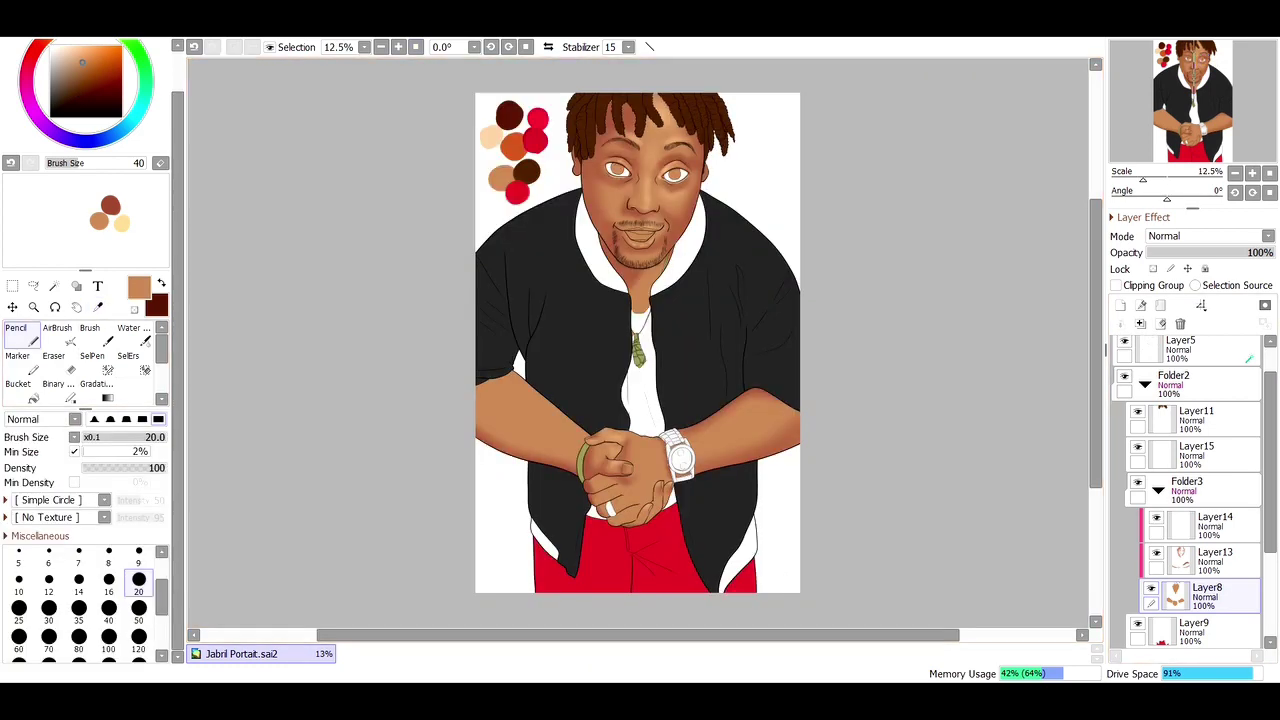
Step: On a new layer above the highlights, draw dark brown shadows in the nostril and under the nose with the Pencil at size 20
{"action": "left_click", "coordinate": [33, 307]}
{"action": "scroll", "coordinate": [640, 165], "scroll_direction": "up", "scroll_amount": 6}
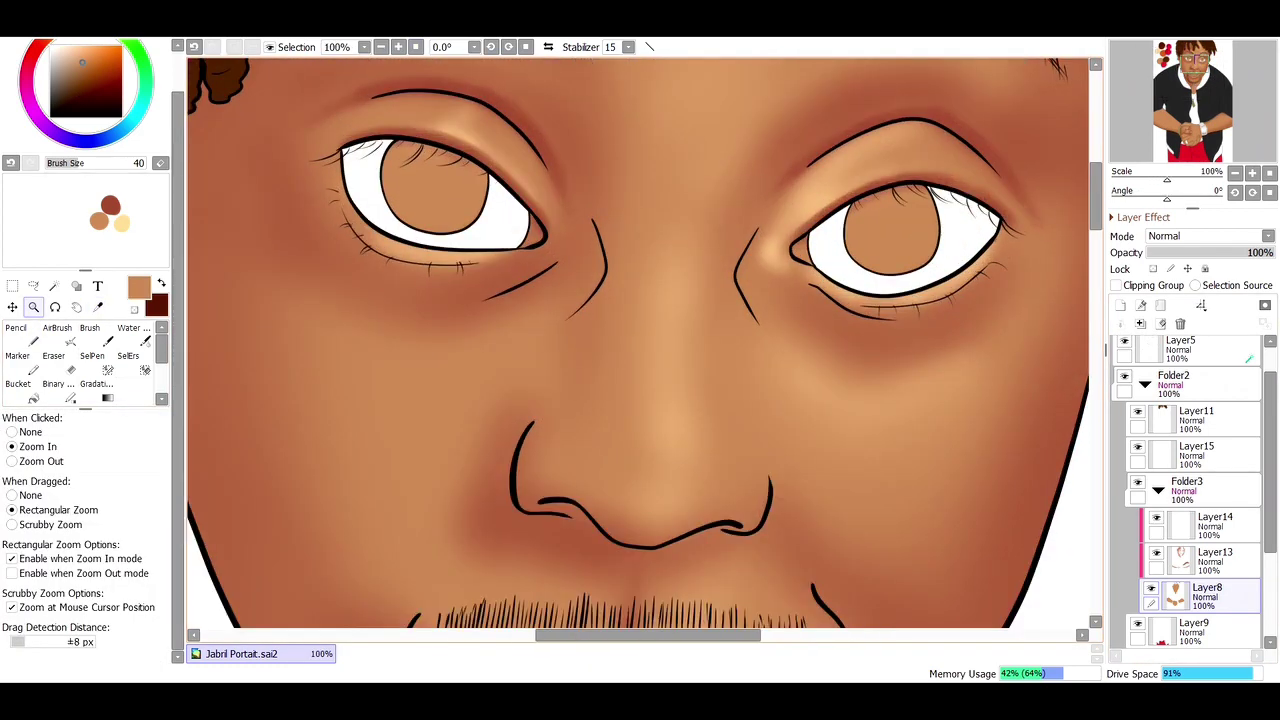
{"action": "key", "text": "x"}
{"action": "key", "text": "n"}
{"action": "key", "text": "ctrl+shift+n"}
{"action": "left_click_drag", "start_coordinate": [544, 500], "coordinate": [562, 502]}
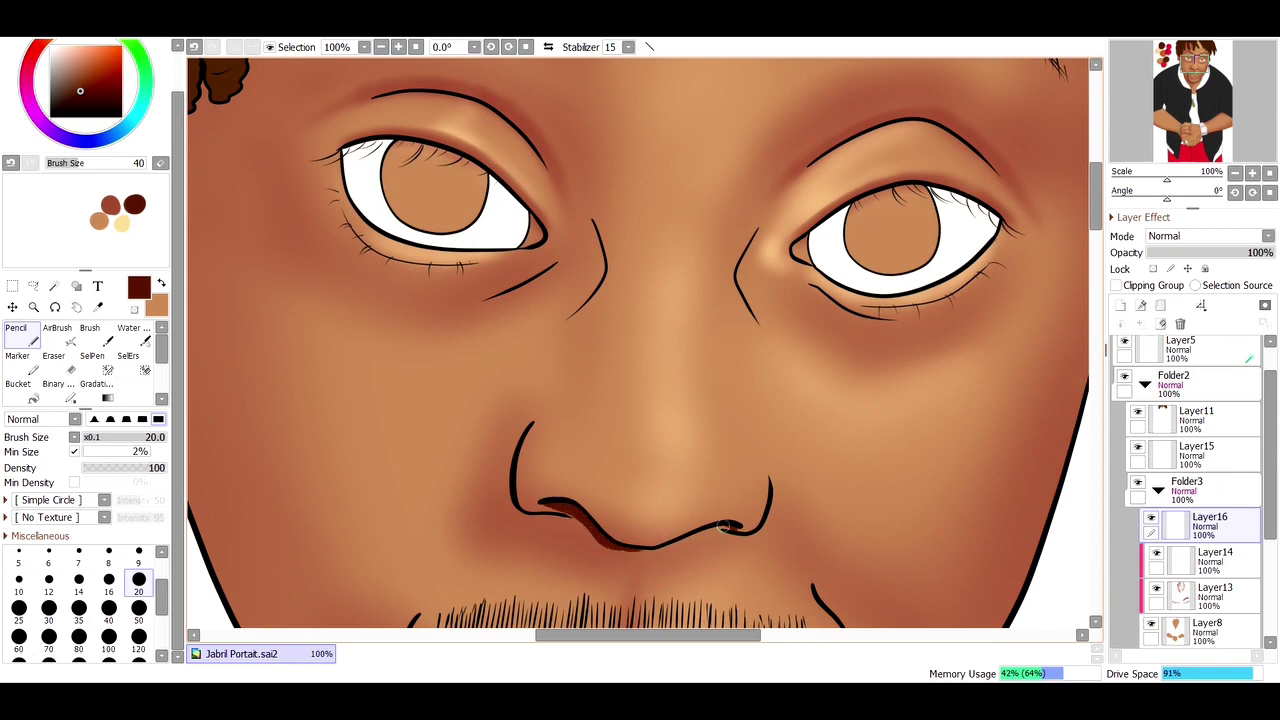
Step: On another new layer, draw a dark brown shadow along the left-hand eye's upper lash line with the Pencil and stabilizer S-5
{"action": "scroll", "coordinate": [1035, 301], "scroll_direction": "up", "scroll_amount": 3}
{"action": "left_click", "coordinate": [640, 340], "text": "ctrl"}
{"action": "key", "text": "Delete"}
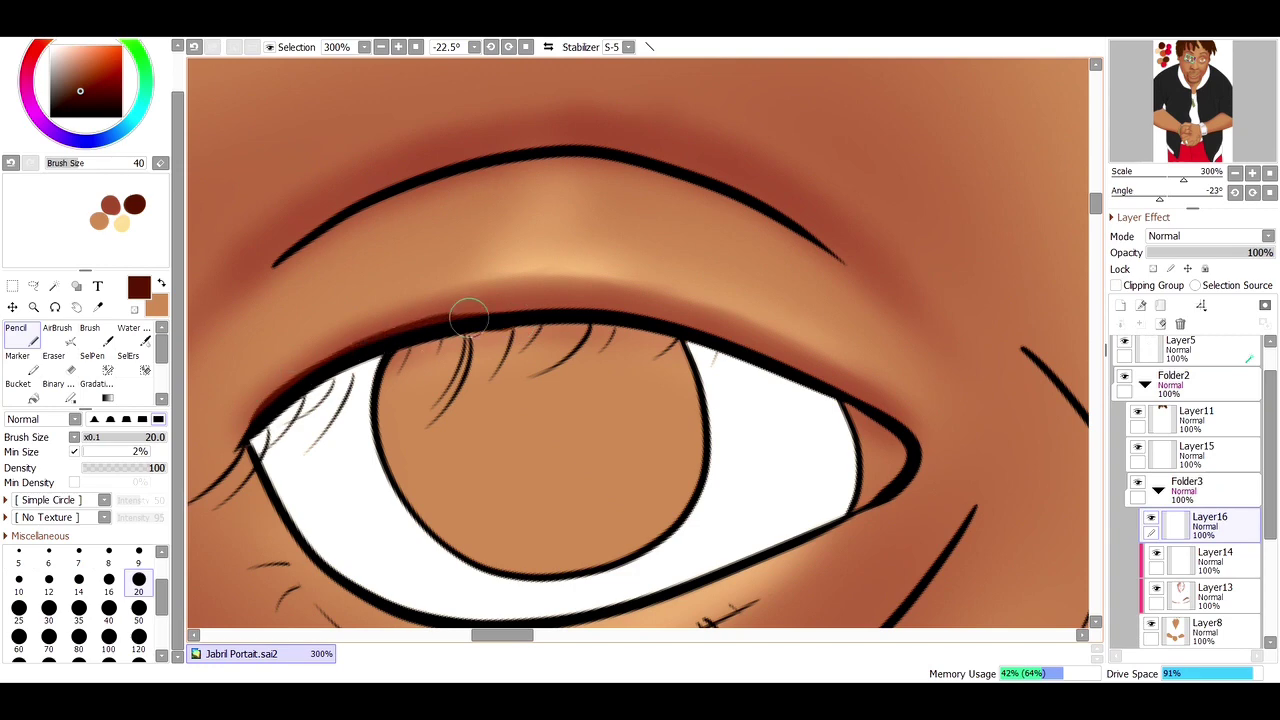
{"action": "key", "text": "ctrl+z"}
{"action": "left_click", "coordinate": [1120, 305]}
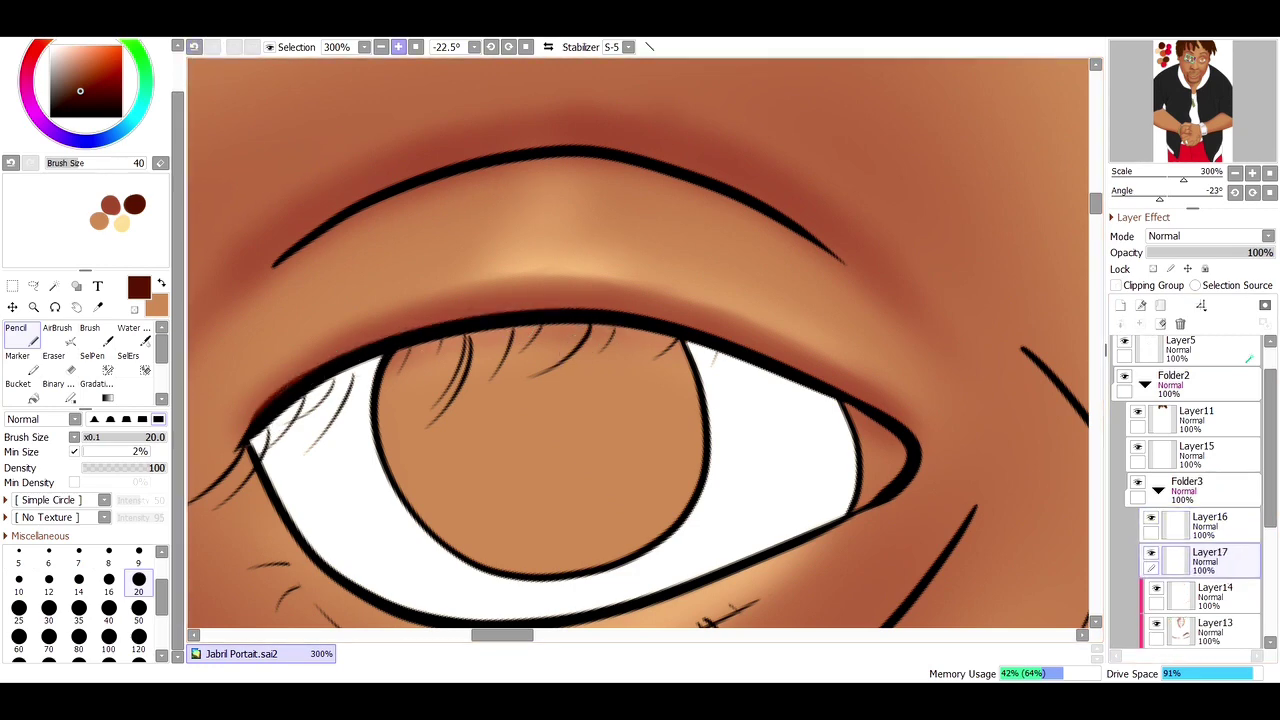
{"action": "key", "text": "Delete"}
{"action": "key", "text": "Delete"}
{"action": "mouse_move", "coordinate": [664, 178]}
{"action": "left_mouse_down"}
{"action": "mouse_move", "coordinate": [483, 350]}
{"action": "mouse_move", "coordinate": [440, 432]}
{"action": "left_mouse_up"}
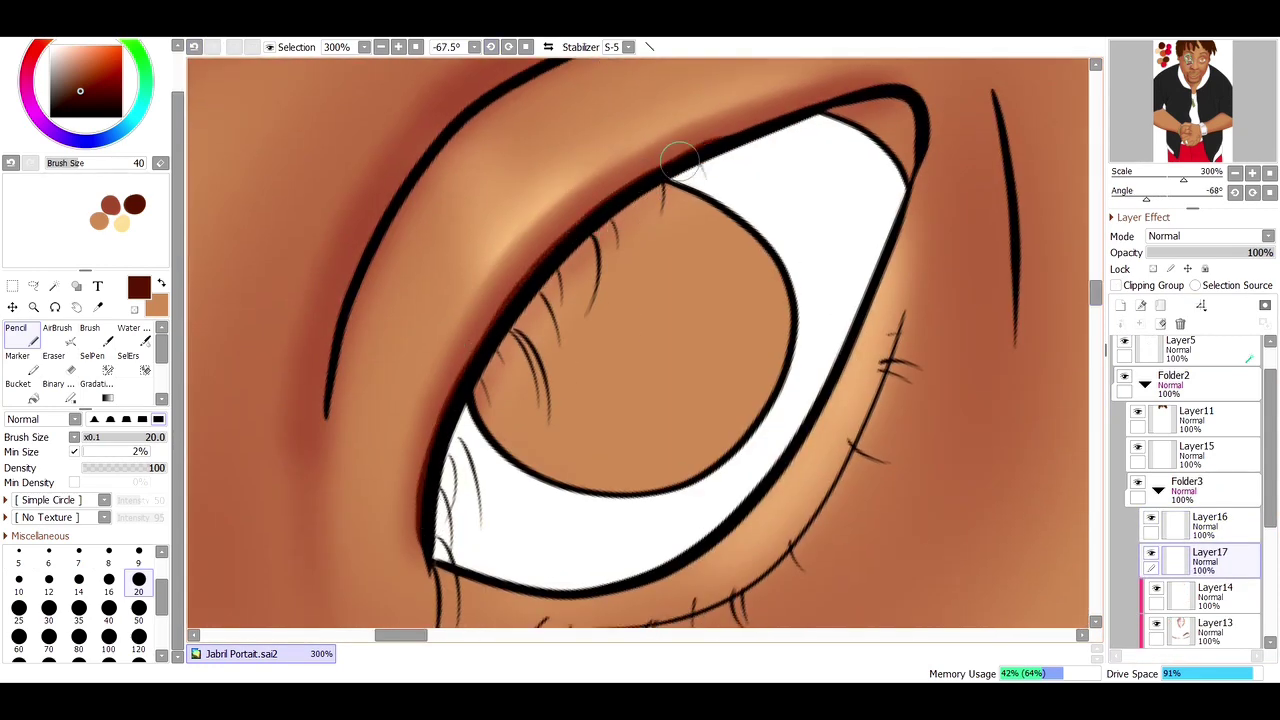
{"action": "left_click_drag", "start_coordinate": [825, 102], "coordinate": [664, 162]}
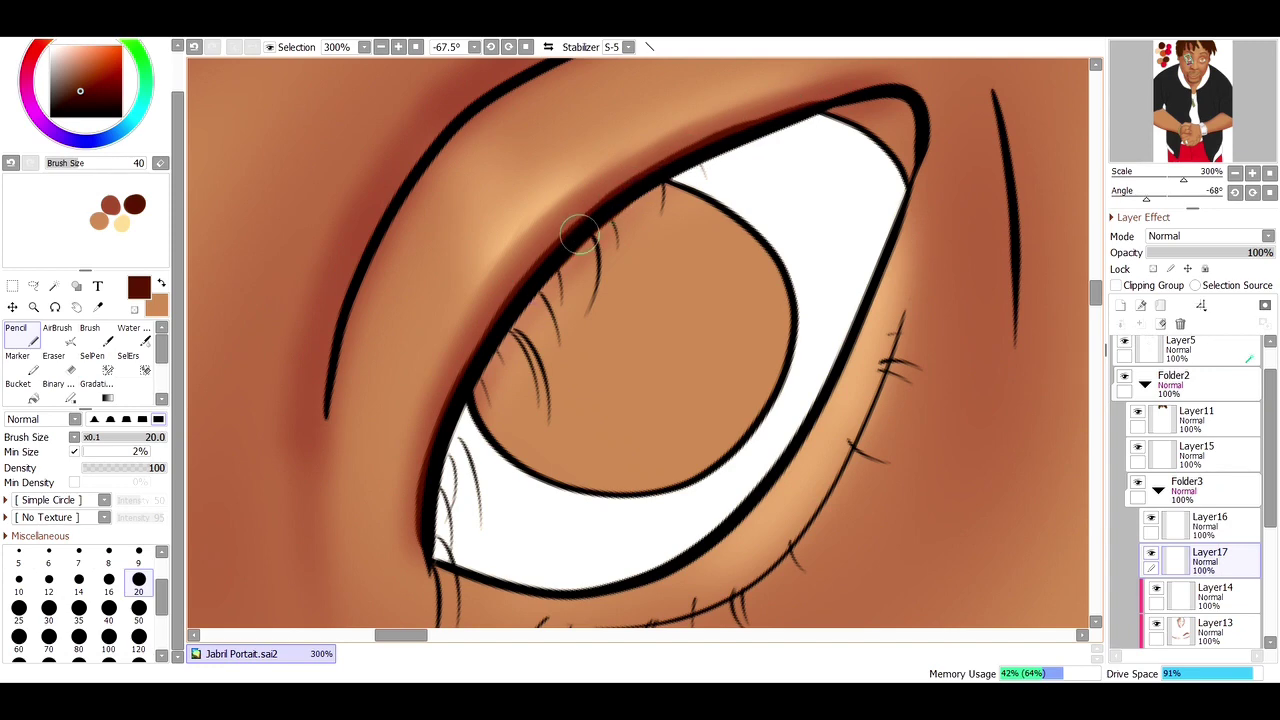
{"action": "key", "text": "Home"}
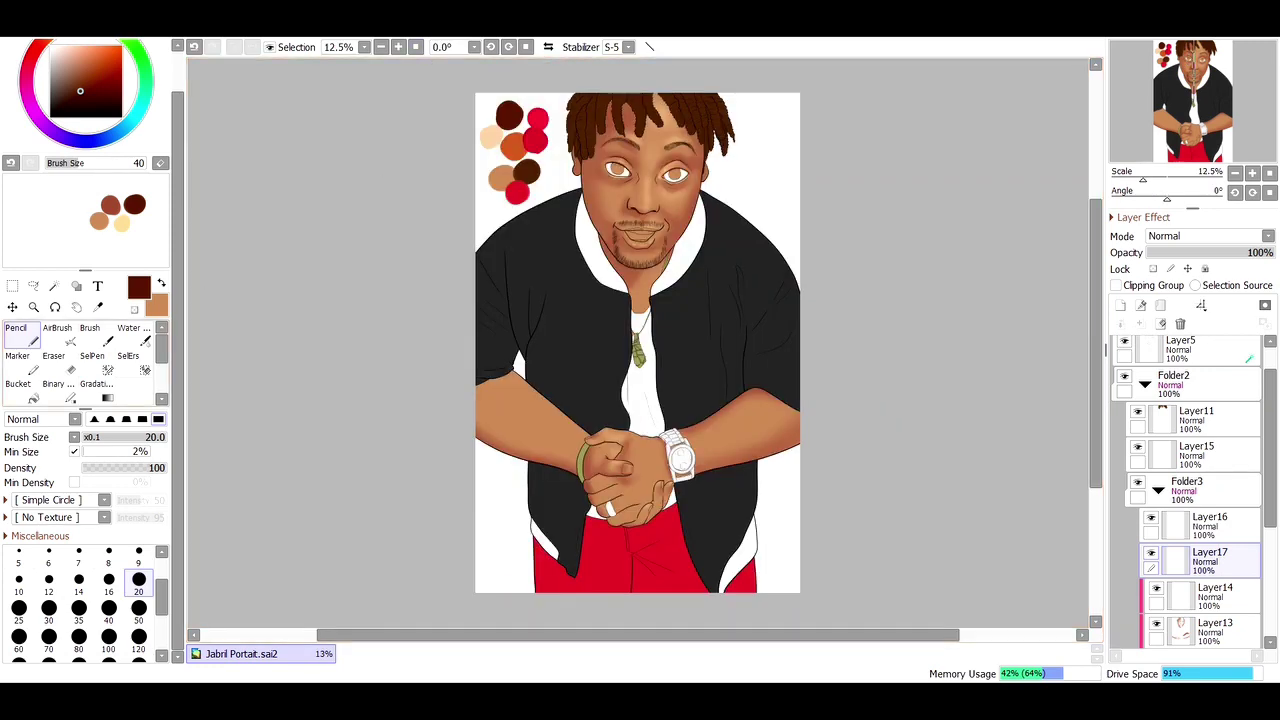
Step: Draw a dark brown shadow along the right-hand eye's upper lash line on Layer17 with the Pencil at size 20
{"action": "left_click", "coordinate": [33, 306]}
{"action": "left_click_drag", "start_coordinate": [669, 251], "coordinate": [726, 286]}
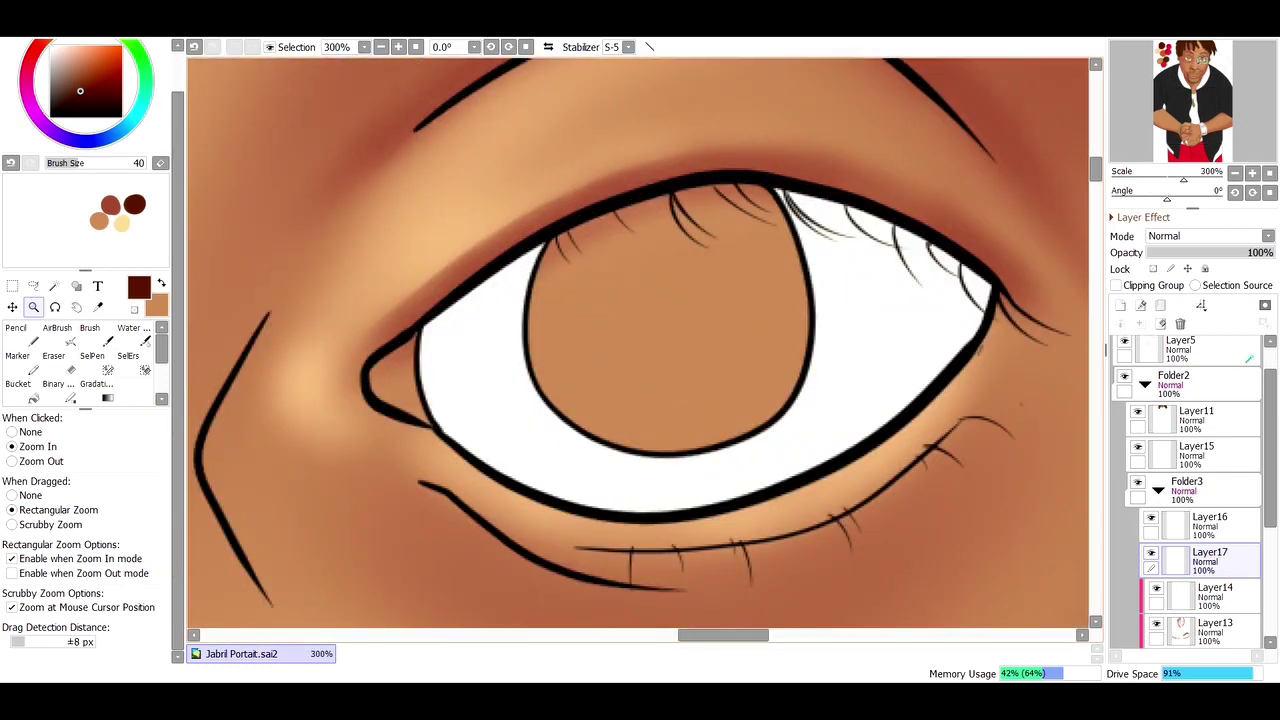
{"action": "key", "text": "n"}
{"action": "mouse_move", "coordinate": [395, 330]}
{"action": "left_mouse_down"}
{"action": "mouse_move", "coordinate": [617, 190]}
{"action": "mouse_move", "coordinate": [808, 178]}
{"action": "left_mouse_up"}
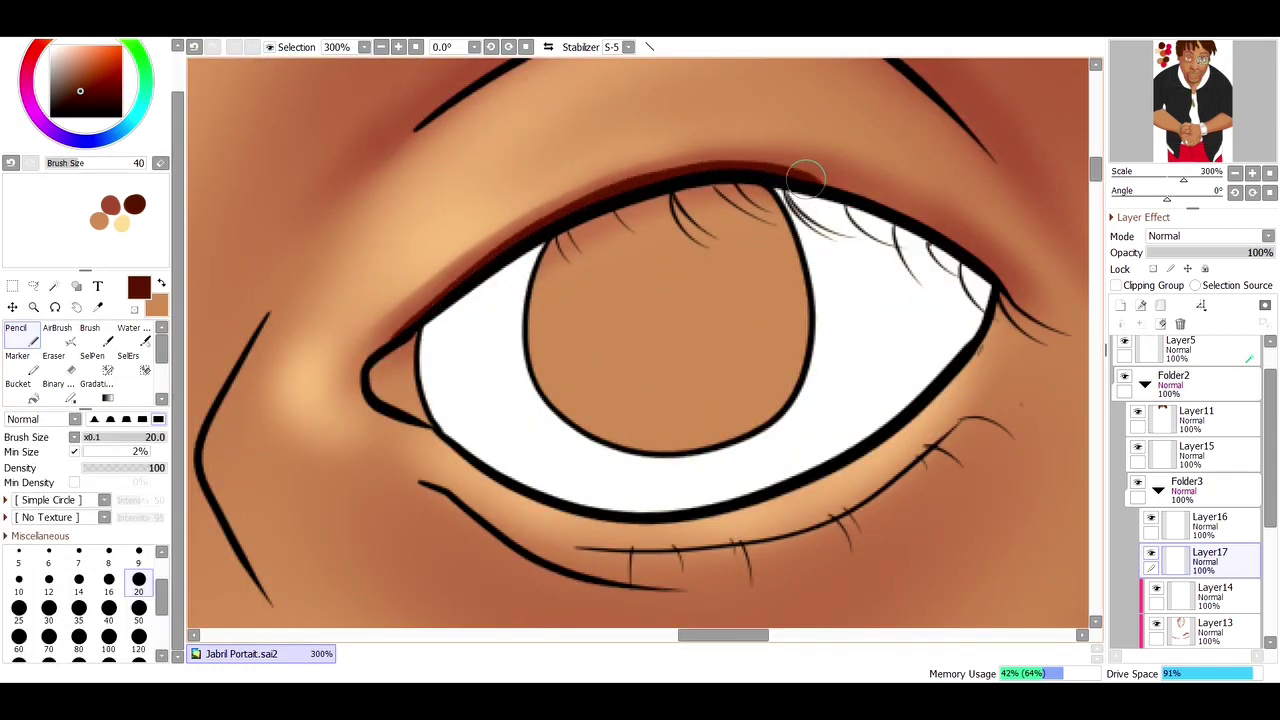
{"action": "key", "text": "Insert"}
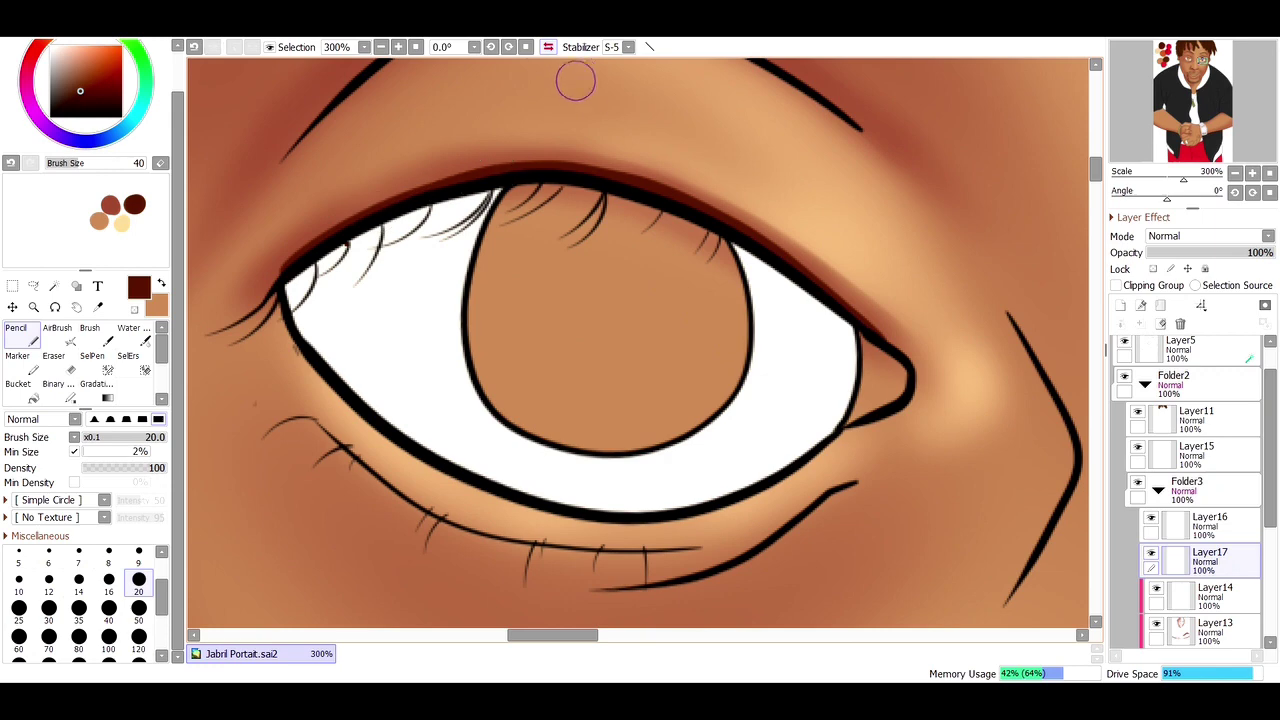
Step: Draw dark brown shadows at both mouth corners and along the right-hand smile line on Layer17 with the Pencil
{"action": "mouse_move", "coordinate": [640, 500]}
{"action": "left_mouse_down"}
{"action": "mouse_move", "coordinate": [600, 150]}
{"action": "mouse_move", "coordinate": [620, 250]}
{"action": "left_mouse_up"}
{"action": "mouse_move", "coordinate": [290, 330]}
{"action": "left_mouse_down"}
{"action": "mouse_move", "coordinate": [320, 400]}
{"action": "mouse_move", "coordinate": [530, 595]}
{"action": "left_mouse_up"}
{"action": "key", "text": "Insert"}
{"action": "scroll", "coordinate": [727, 465], "scroll_direction": "down", "scroll_amount": 2}
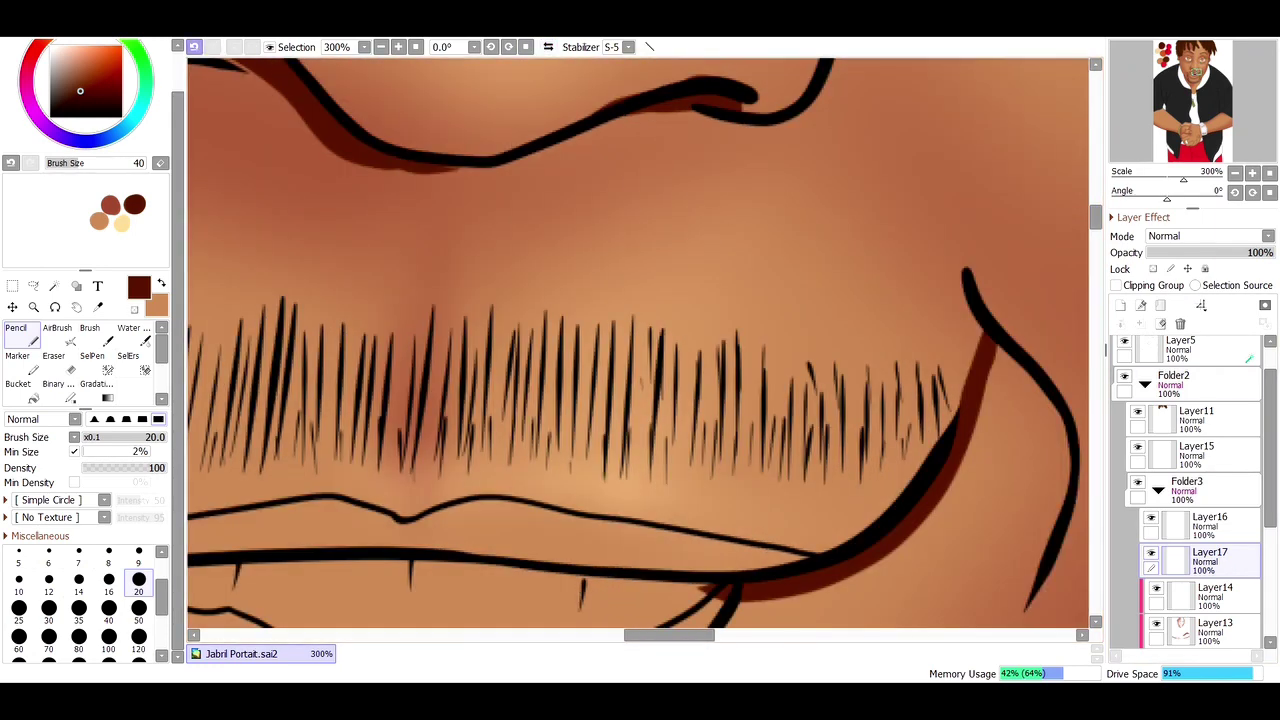
{"action": "mouse_move", "coordinate": [801, 285]}
{"action": "left_mouse_down"}
{"action": "mouse_move", "coordinate": [824, 341]}
{"action": "mouse_move", "coordinate": [857, 373]}
{"action": "mouse_move", "coordinate": [857, 431]}
{"action": "left_mouse_up"}
{"action": "left_click_drag", "start_coordinate": [750, 452], "coordinate": [806, 356]}
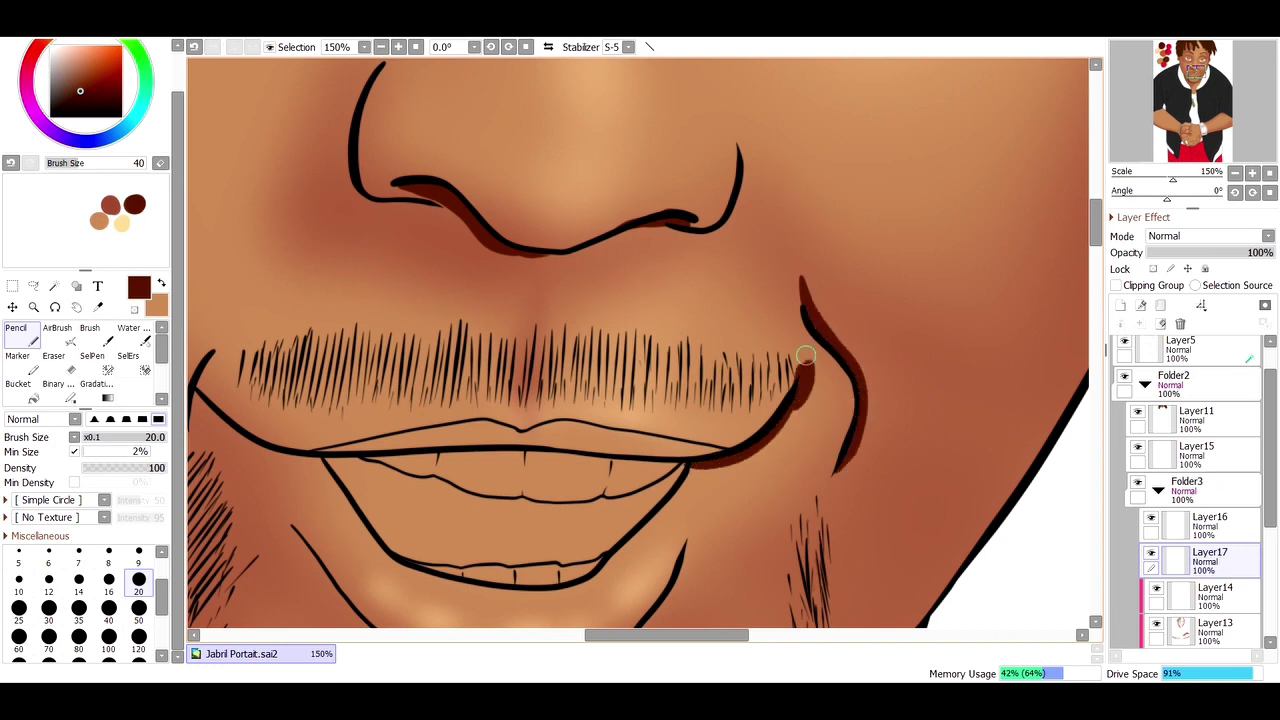
{"action": "left_click_drag", "start_coordinate": [667, 635], "coordinate": [648, 635]}
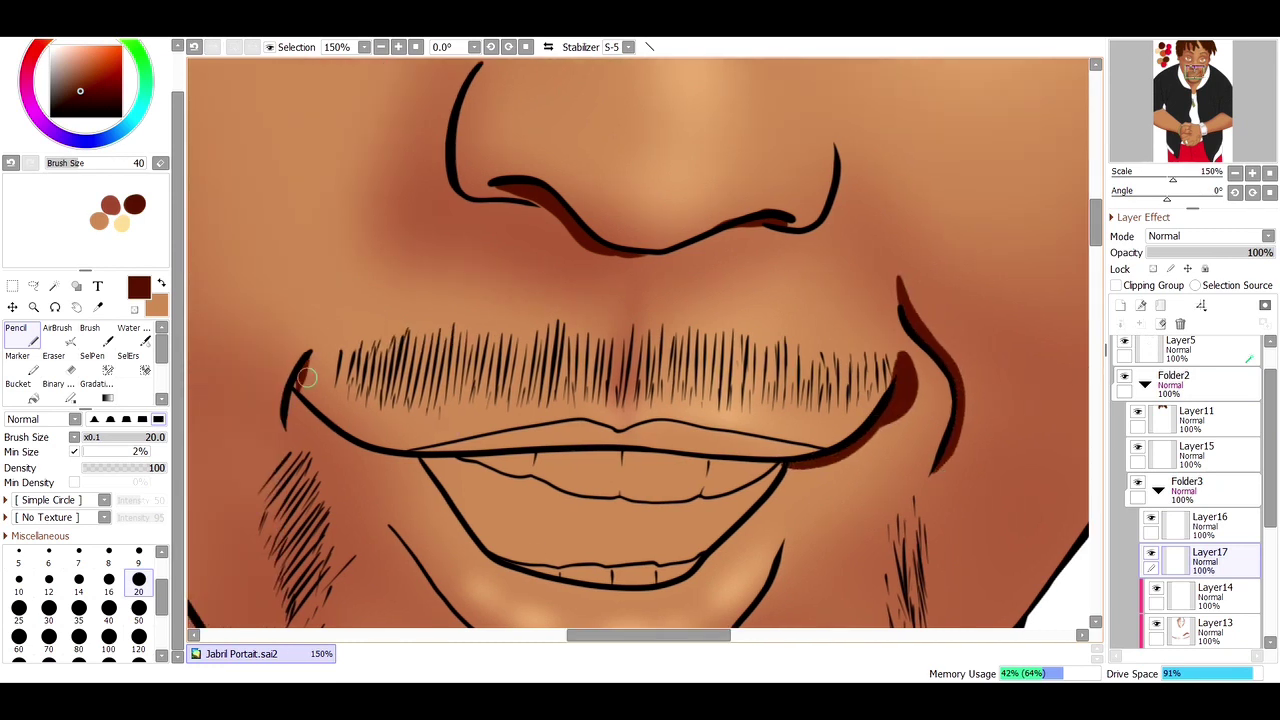
{"action": "left_click_drag", "start_coordinate": [350, 446], "coordinate": [438, 464]}
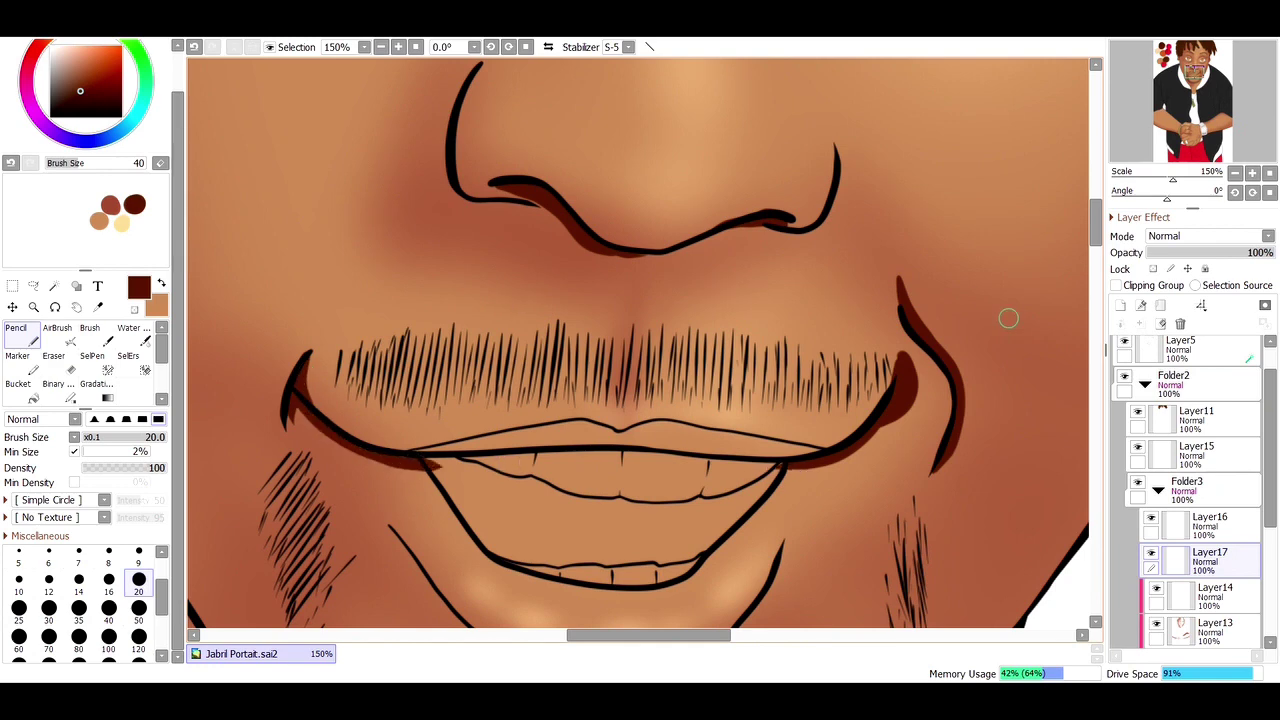
Step: On Layer13, airbrush a reddish-brown crease from the right-hand nostril into the cheek at size 30 and soften it with the Water brush
{"action": "left_click_drag", "start_coordinate": [1008, 318], "coordinate": [565, 415]}
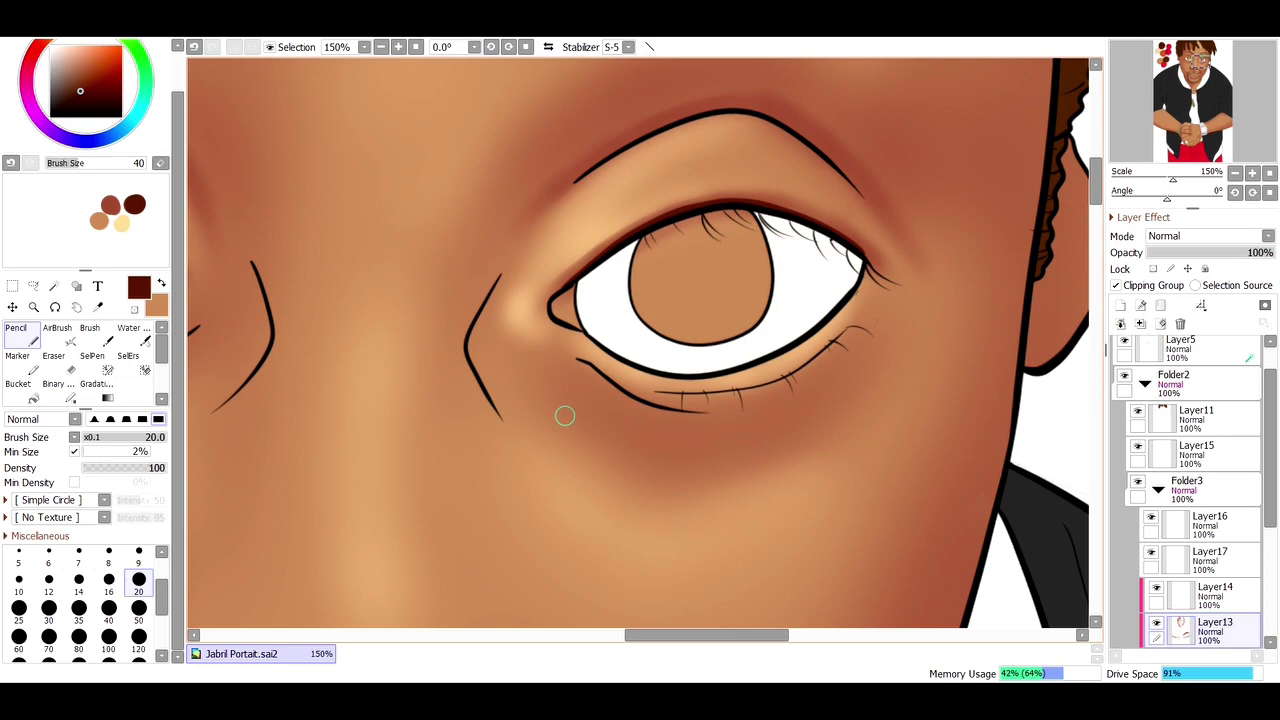
{"action": "scroll", "coordinate": [565, 415], "scroll_direction": "down", "scroll_amount": 5}
{"action": "key", "text": "v"}
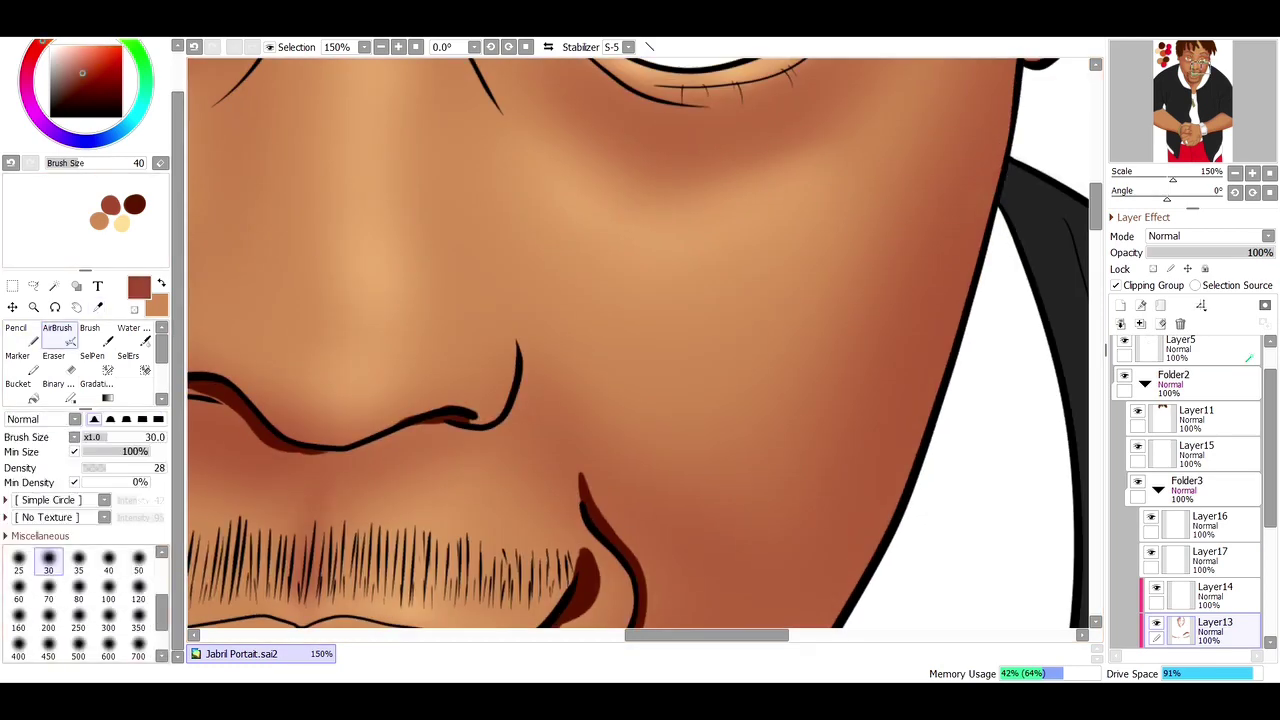
{"action": "left_click_drag", "start_coordinate": [533, 364], "coordinate": [697, 477]}
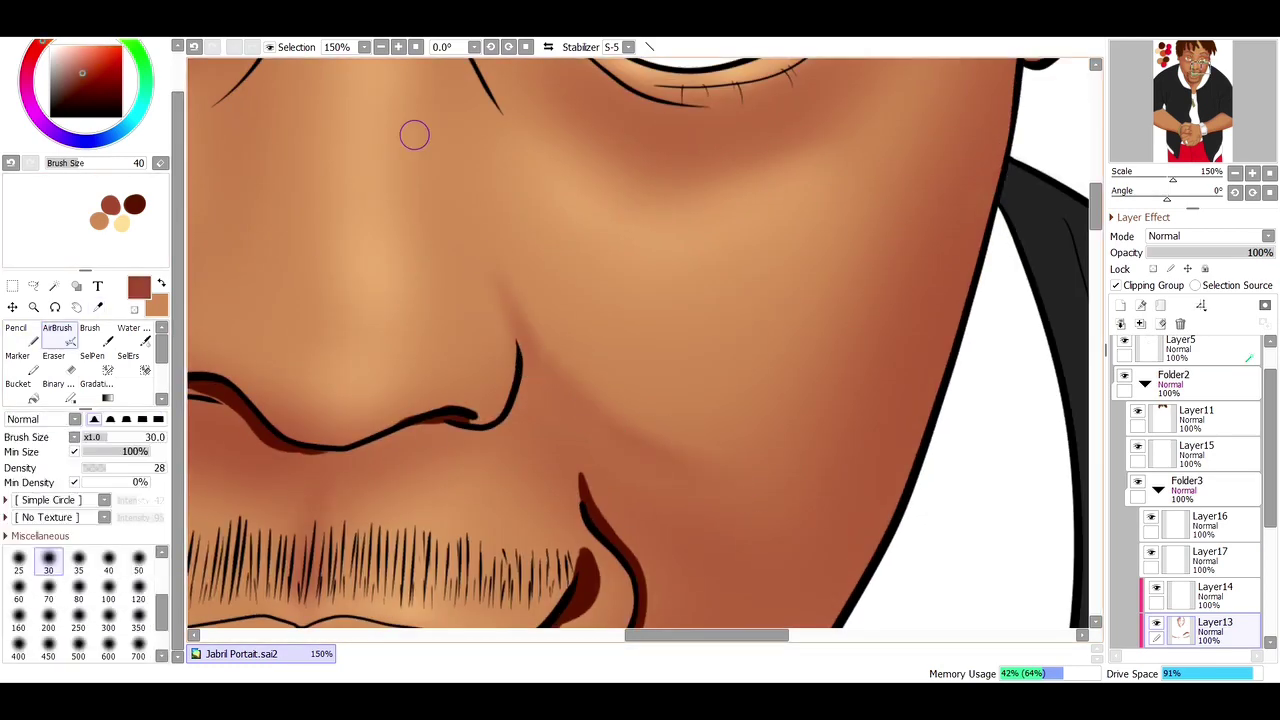
{"action": "key", "text": "ctrl+minus"}
{"action": "key", "text": "c"}
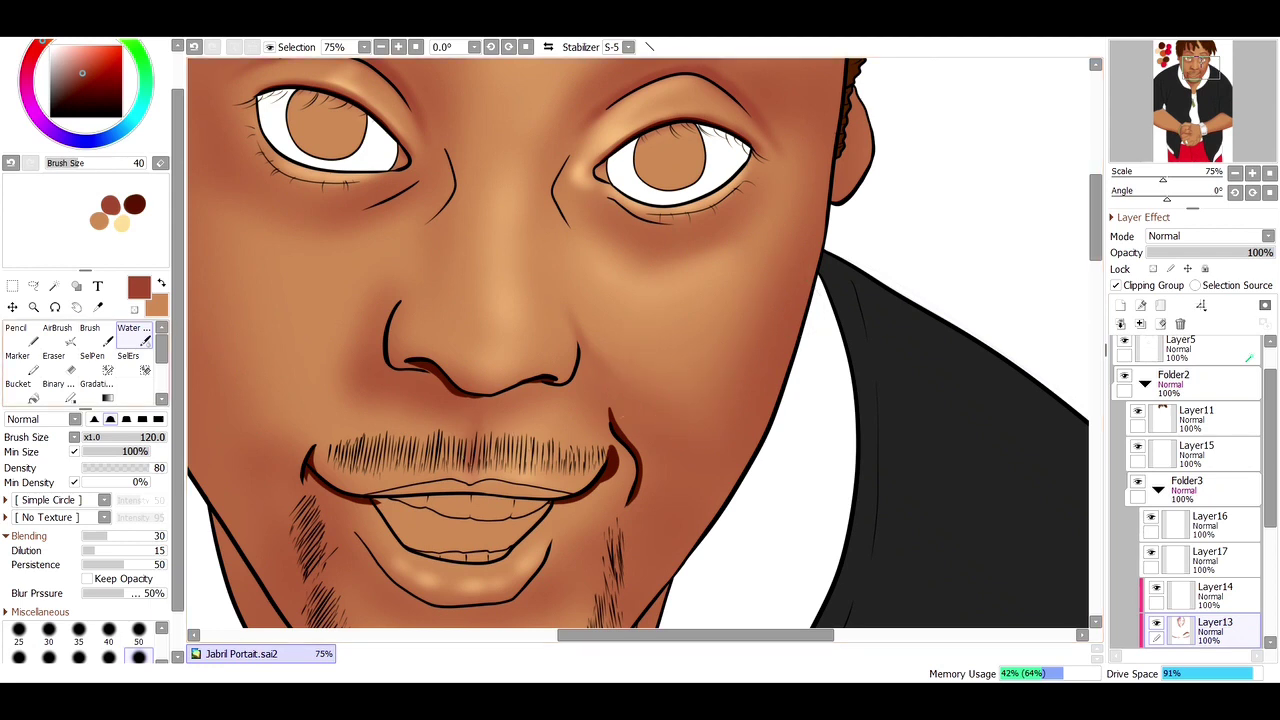
Step: Airbrush reddish-brown shading down the left-hand side of the nose bridge at size 50 and blend it with the Water brush at size 120
{"action": "key", "text": "v"}
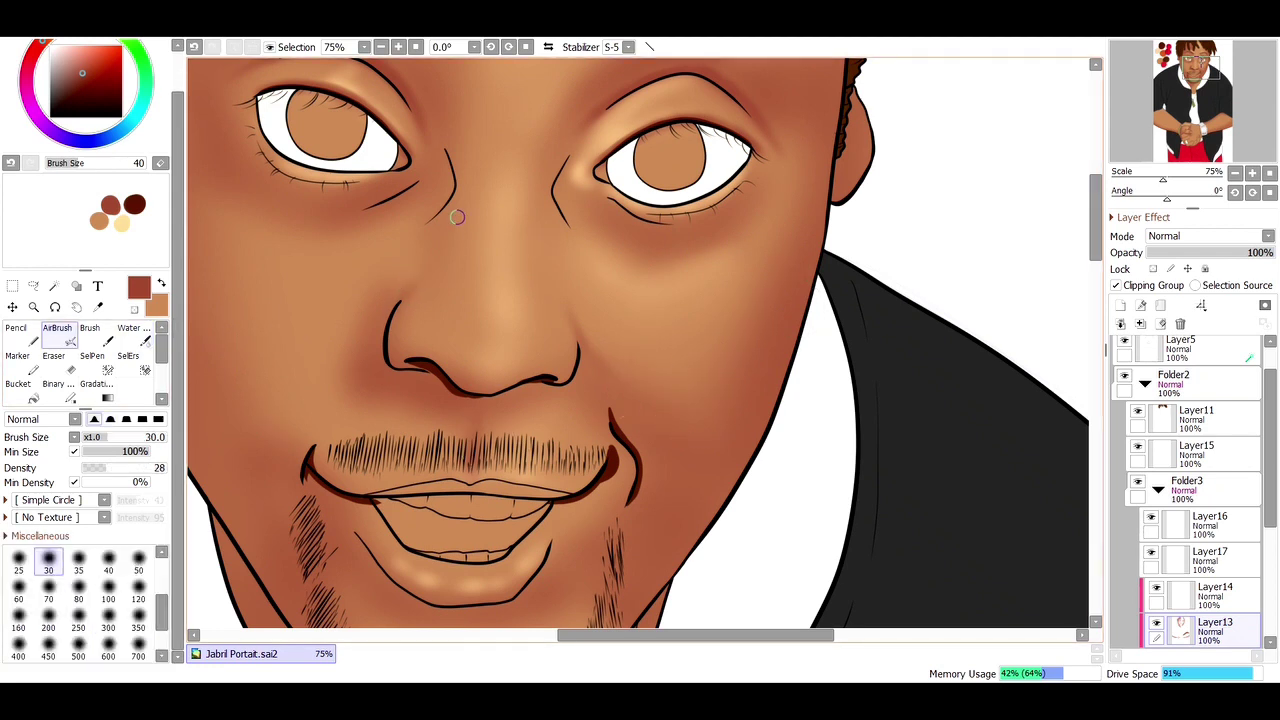
{"action": "key", "text": "bracketright"}
{"action": "key", "text": "bracketright"}
{"action": "key", "text": "bracketright"}
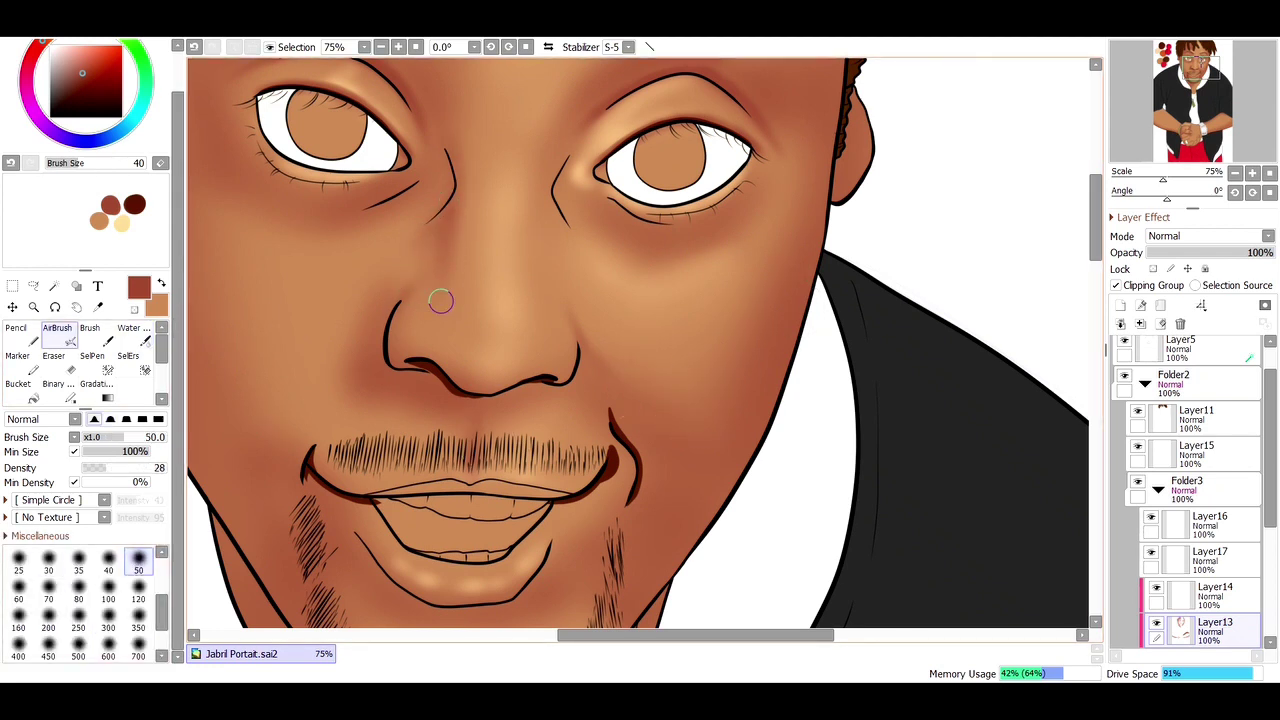
{"action": "scroll", "coordinate": [911, 235], "scroll_direction": "up", "scroll_amount": 2}
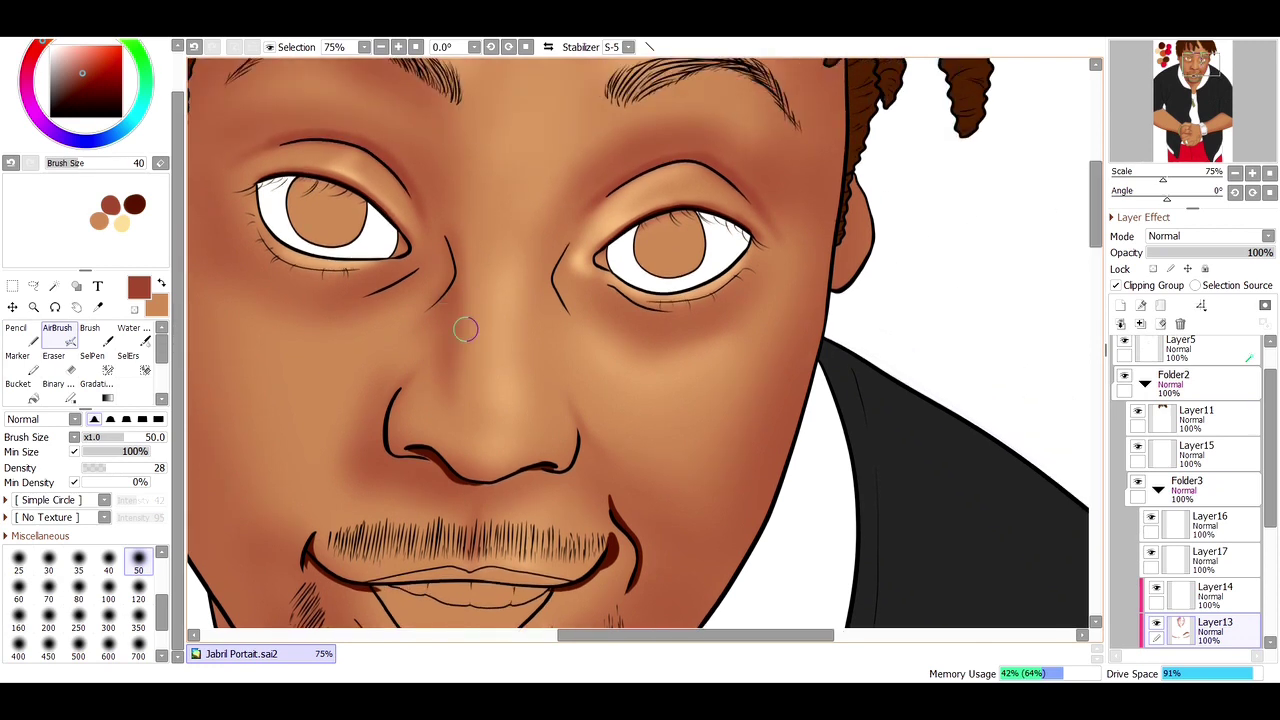
{"action": "key", "text": "c"}
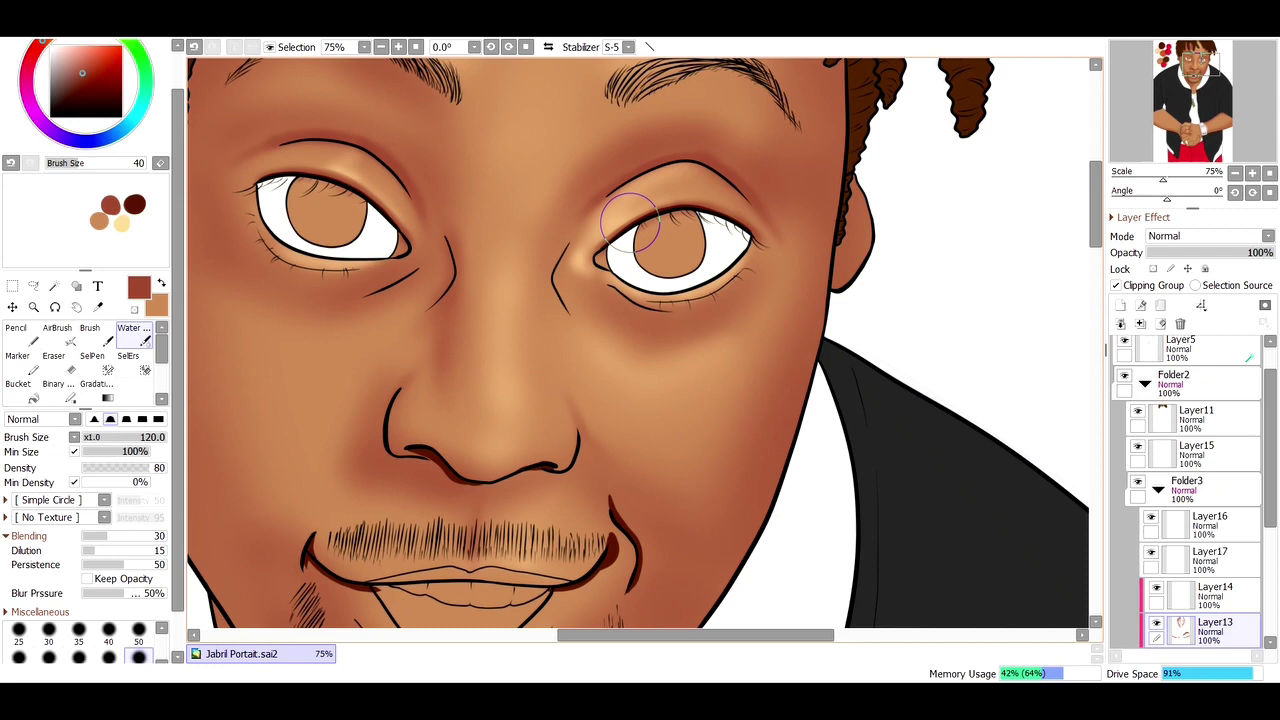
Step: Try to deepen the shadow under the right-hand eye with sampled dark brown, using the Airbrush at size 30
{"action": "left_click", "coordinate": [433, 432], "text": "alt"}
{"action": "key", "text": "v"}
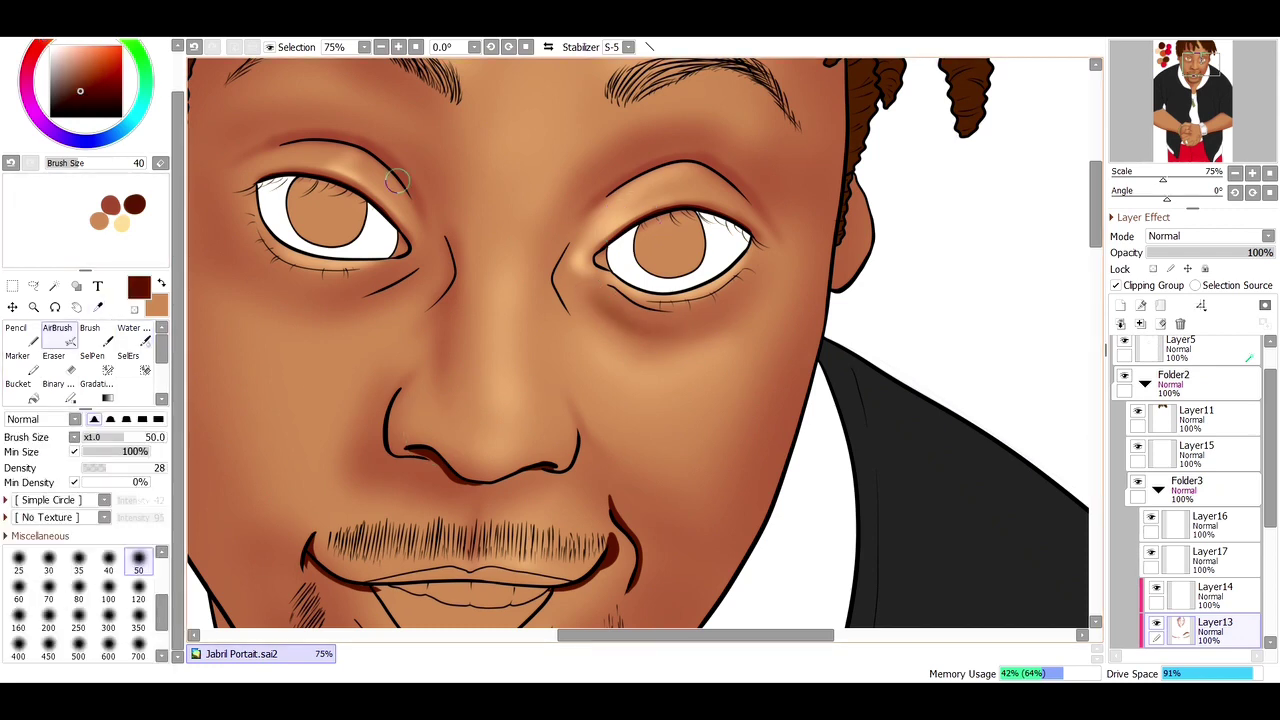
{"action": "key", "text": "bracketleft"}
{"action": "key", "text": "bracketleft"}
{"action": "key", "text": "bracketleft"}
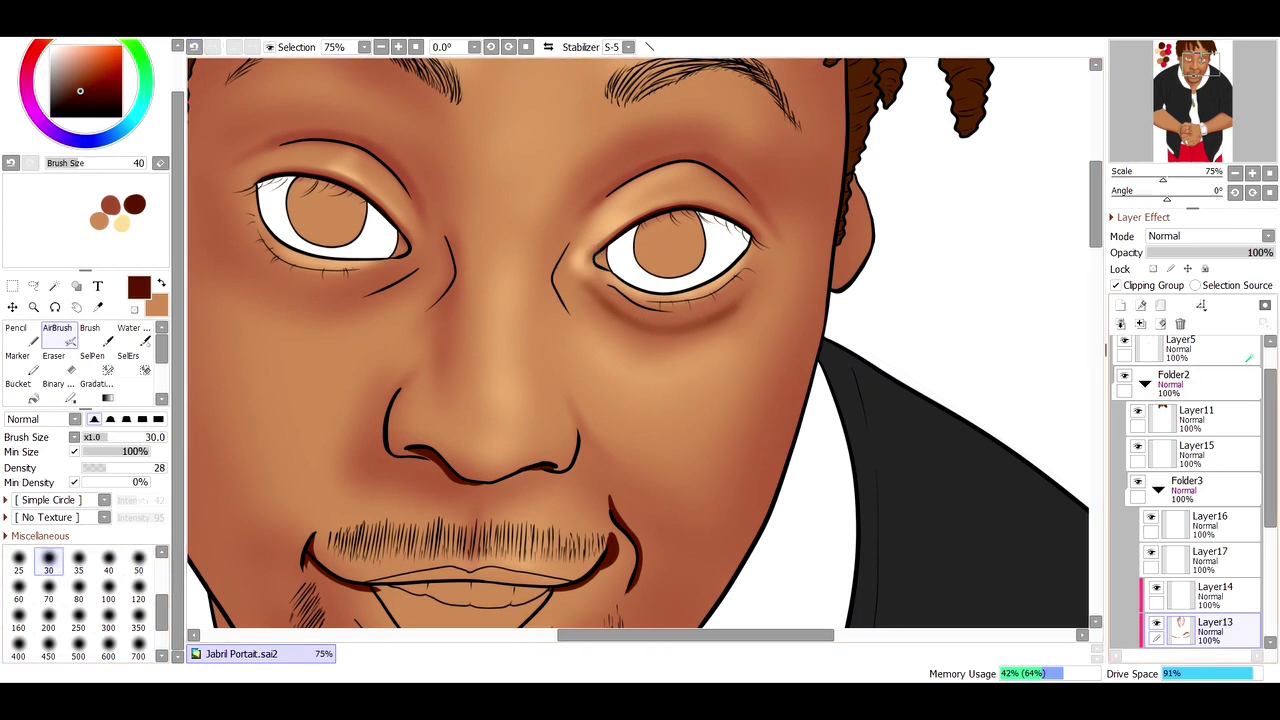
Step: Try to soften the highlight at the right-hand eye's inner corner on Layer14 with the Eraser at size 50, returning to Layer13
{"action": "key", "text": "Up"}
{"action": "key", "text": "e"}
{"action": "key", "text": "bracketright"}
{"action": "key", "text": "bracketright"}
{"action": "key", "text": "bracketright"}
{"action": "key", "text": "bracketright"}
{"action": "key", "text": "bracketright"}
{"action": "key", "text": "bracketright"}
{"action": "key", "text": "bracketright"}
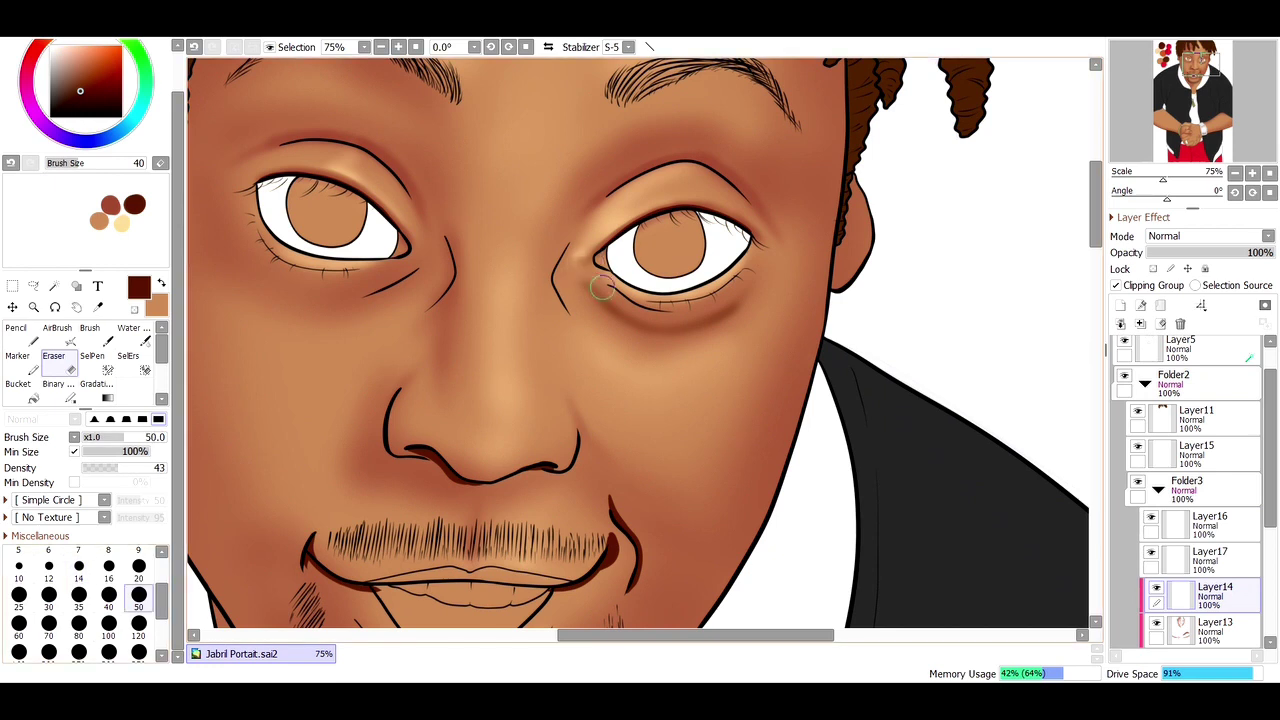
{"action": "key", "text": "Down"}
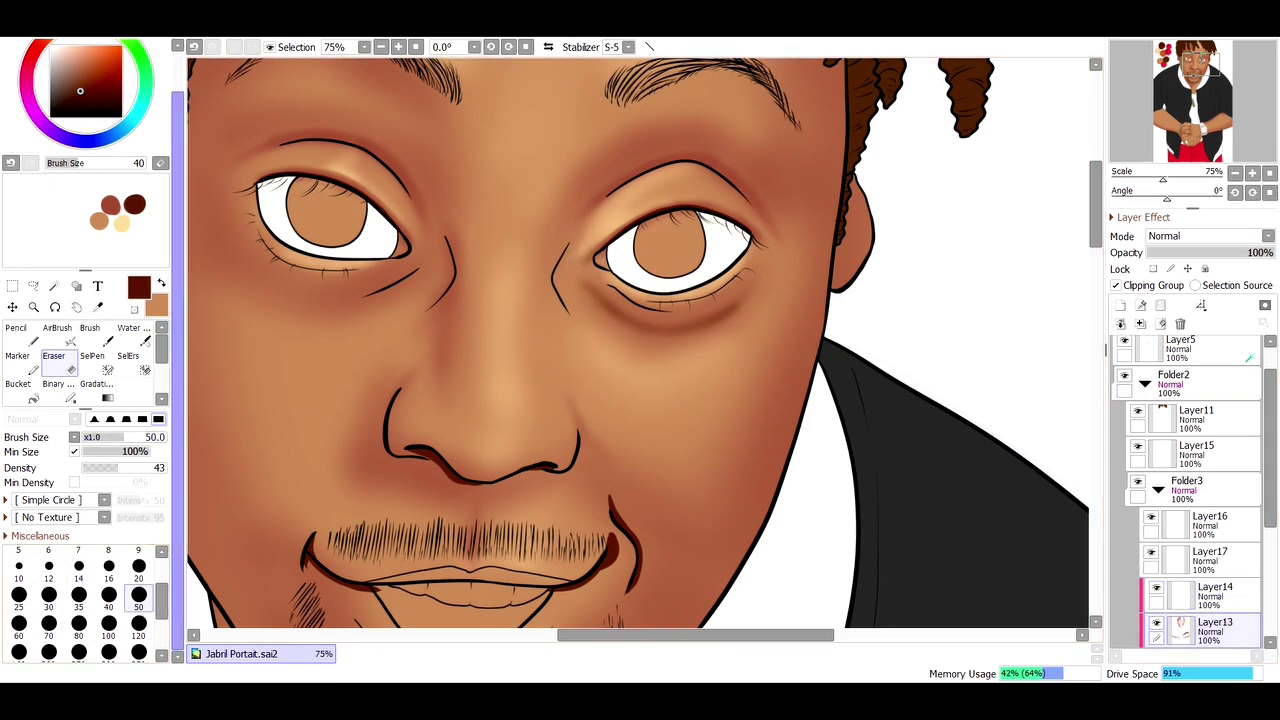
Step: Airbrush sampled reddish brown around the right-hand eye's inner corner at size 30 and blend it with the Water brush at size 50
{"action": "key", "text": "v"}
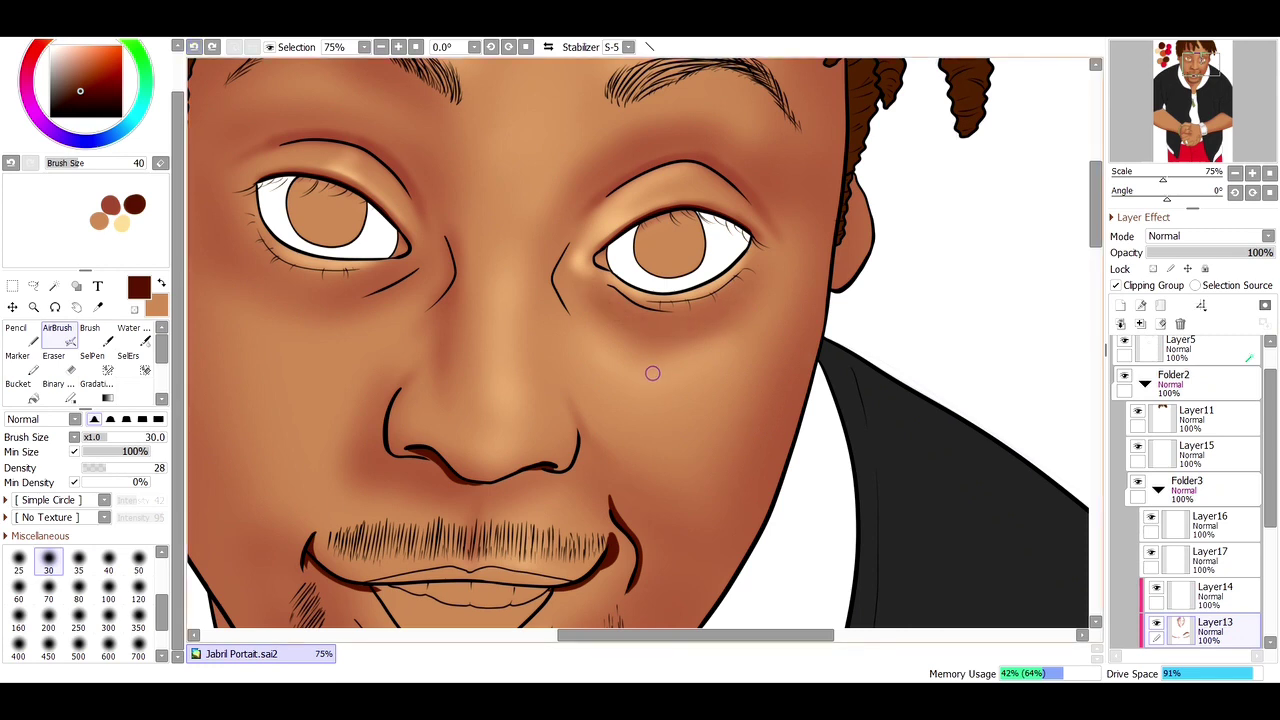
{"action": "left_click", "coordinate": [410, 245], "text": "alt"}
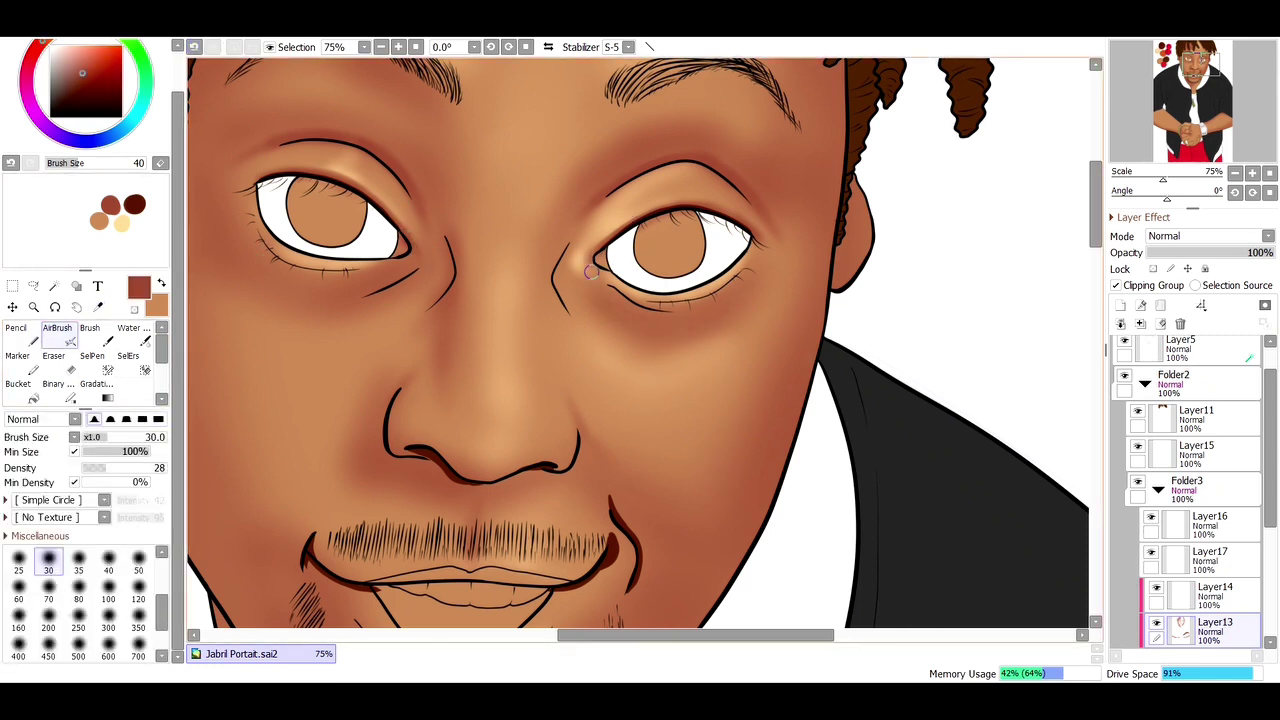
{"action": "key", "text": "c"}
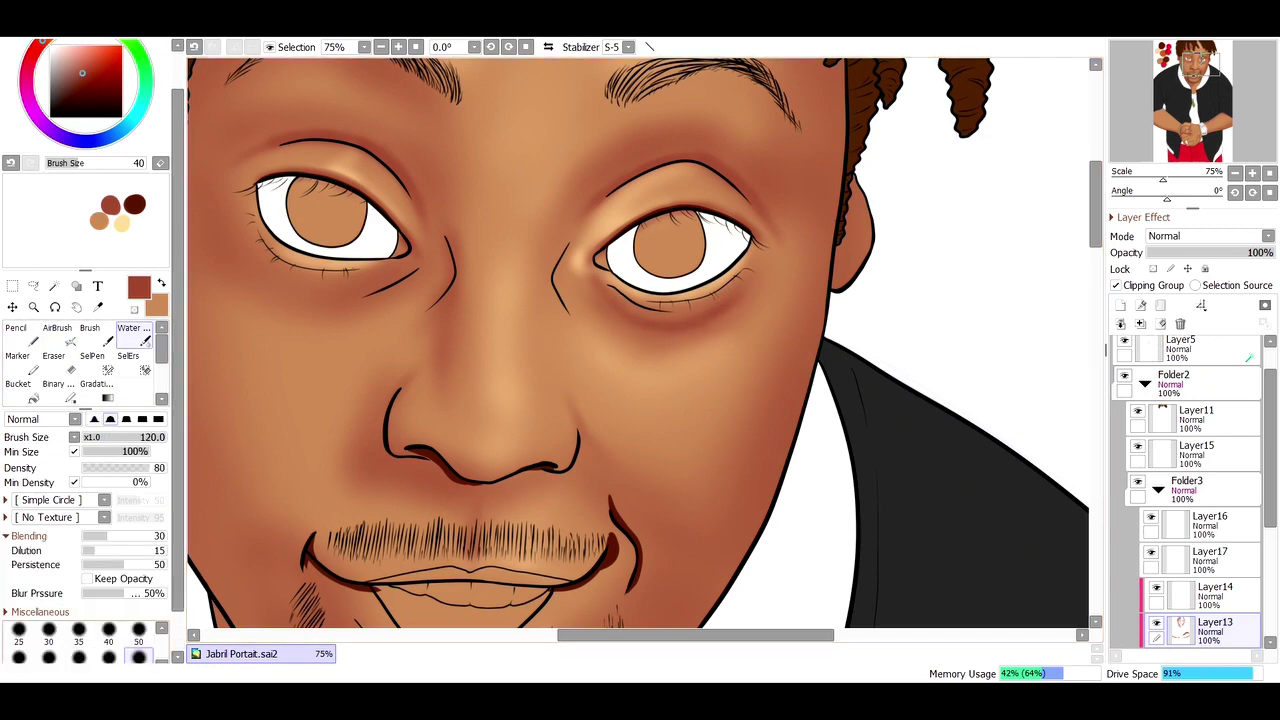
{"action": "left_click_drag", "start_coordinate": [581, 205], "coordinate": [610, 200]}
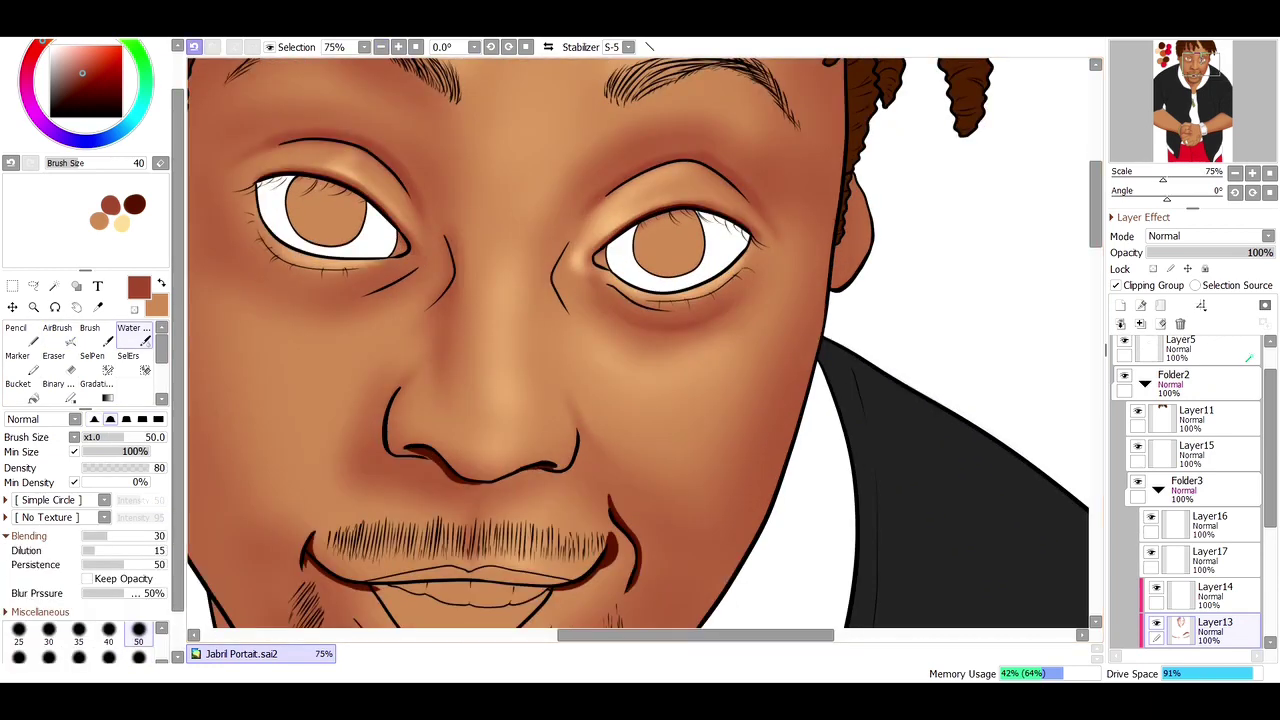
Step: Select the neck area and airbrush a dark brown shadow beneath the jaw on Layer13 at size 350
{"action": "scroll", "coordinate": [640, 340], "scroll_direction": "down", "scroll_amount": 3}
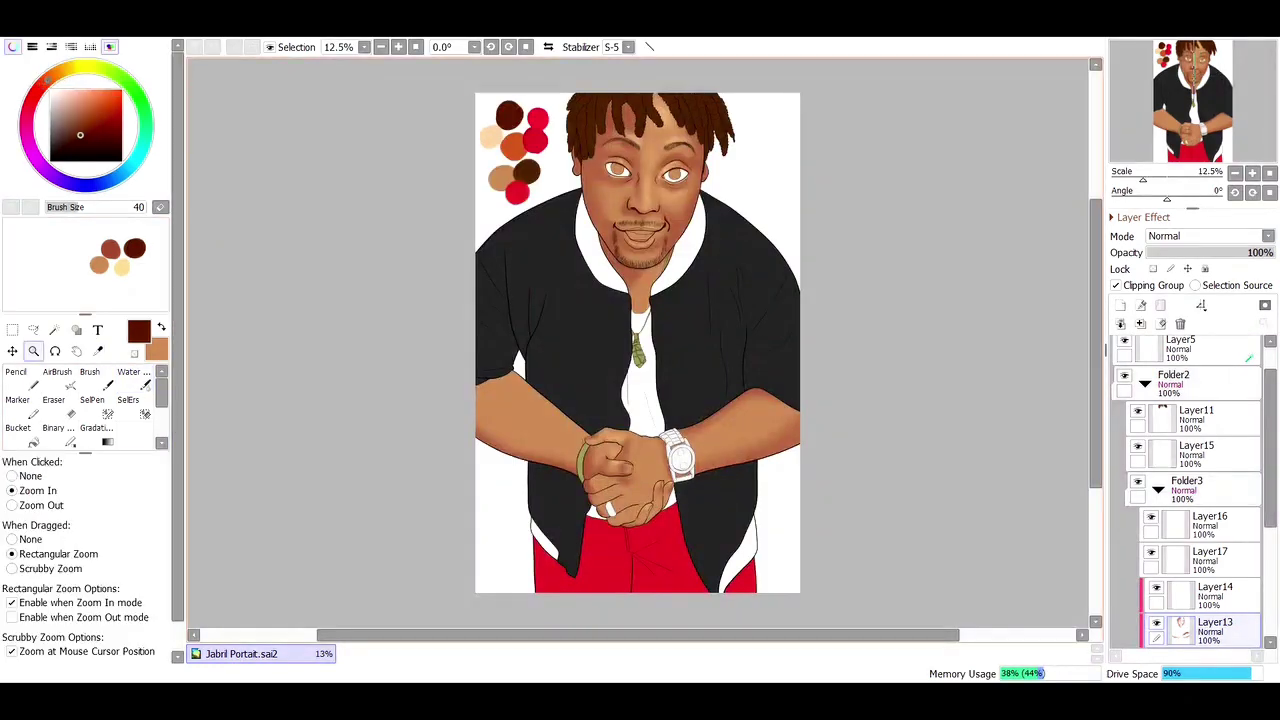
{"action": "scroll", "coordinate": [640, 340], "scroll_direction": "up", "scroll_amount": 2}
{"action": "key", "text": "bracketright"}
{"action": "key", "text": "bracketright"}
{"action": "key", "text": "bracketright"}
{"action": "key", "text": "bracketright"}
{"action": "key", "text": "bracketright"}
{"action": "key", "text": "bracketright"}
{"action": "key", "text": "bracketright"}
{"action": "key", "text": "bracketright"}
{"action": "key", "text": "bracketright"}
{"action": "key", "text": "bracketright"}
{"action": "key", "text": "bracketright"}
{"action": "key", "text": "bracketright"}
{"action": "key", "text": "bracketright"}
{"action": "key", "text": "bracketright"}
{"action": "key", "text": "bracketright"}
{"action": "key", "text": "bracketright"}
{"action": "key", "text": "bracketright"}
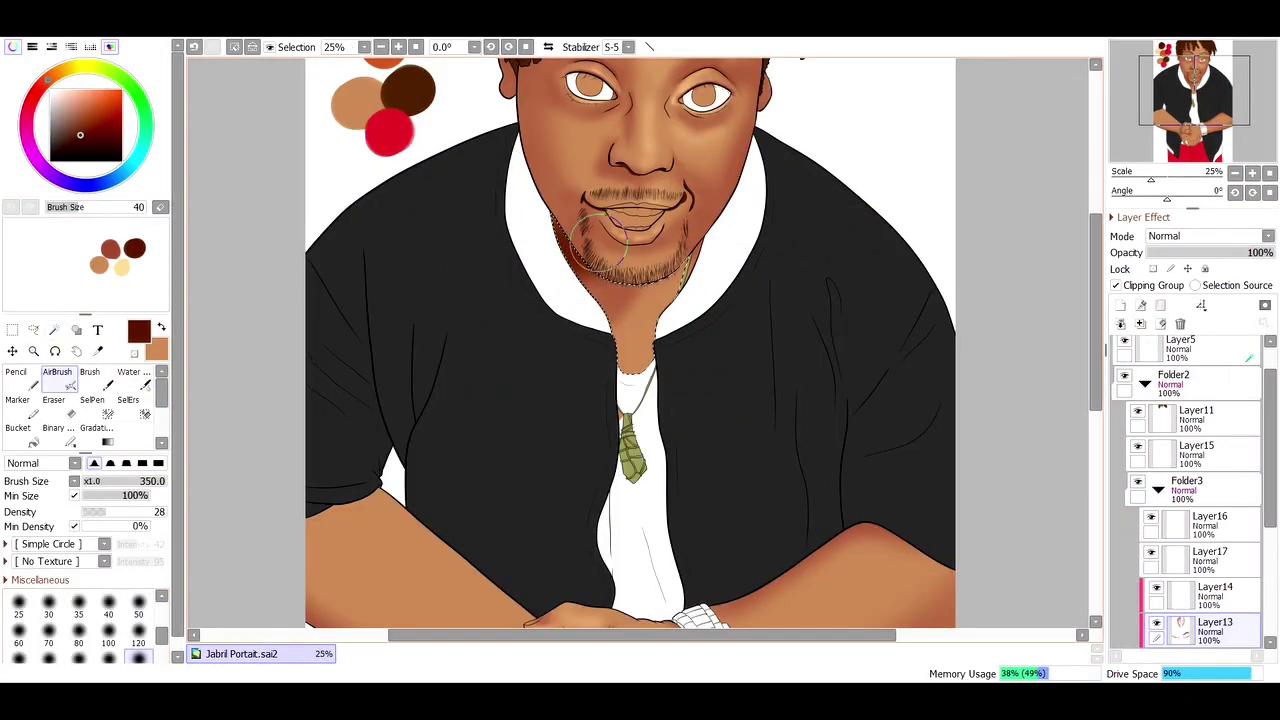
{"action": "left_click", "coordinate": [55, 329]}
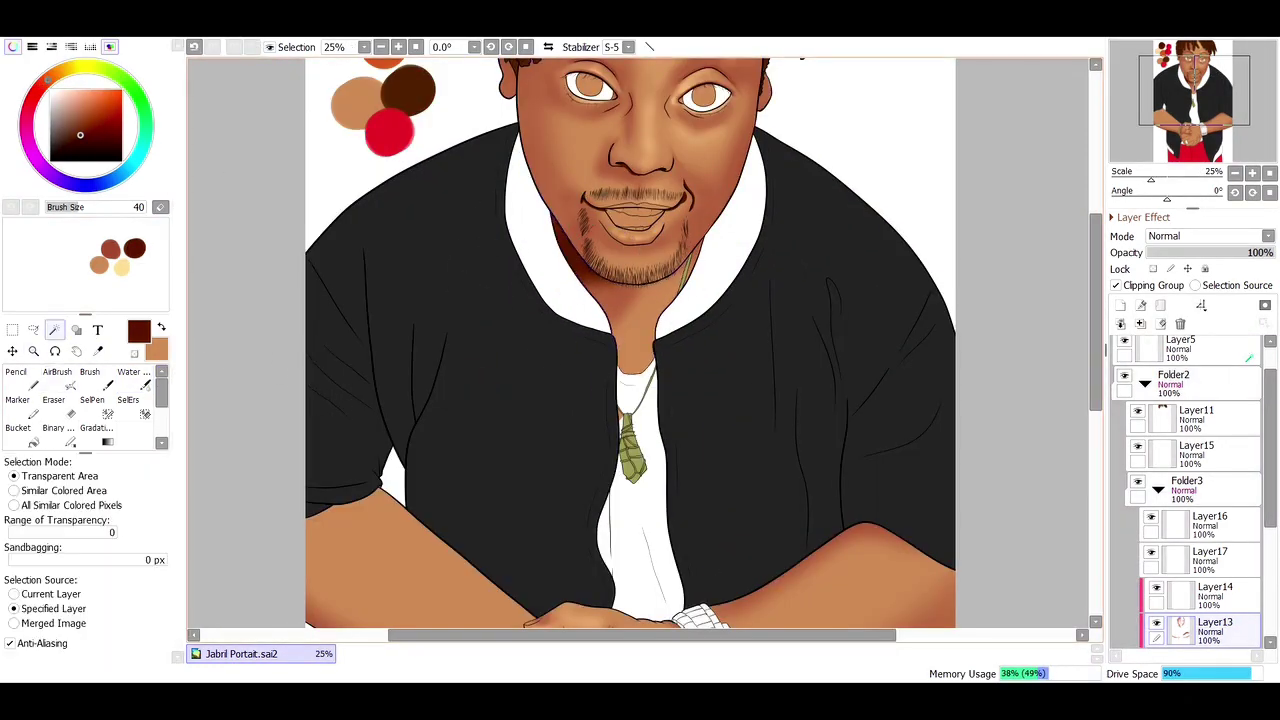
{"action": "left_click", "coordinate": [635, 340]}
{"action": "left_click", "coordinate": [57, 378]}
Step: Select the face with the Magic Wand and airbrush dark brown shading along the chin and jaw edge on Layer13
{"action": "left_click", "coordinate": [55, 329]}
{"action": "left_click", "coordinate": [630, 160]}
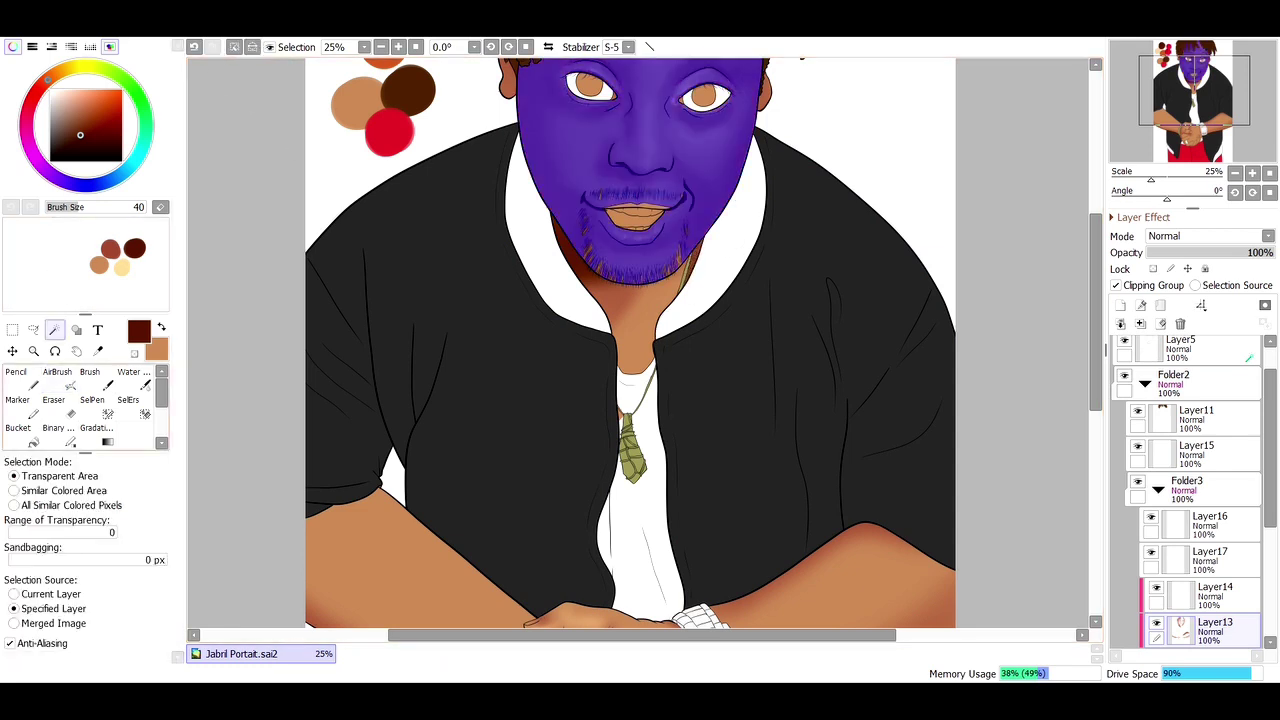
{"action": "left_click", "coordinate": [92, 399]}
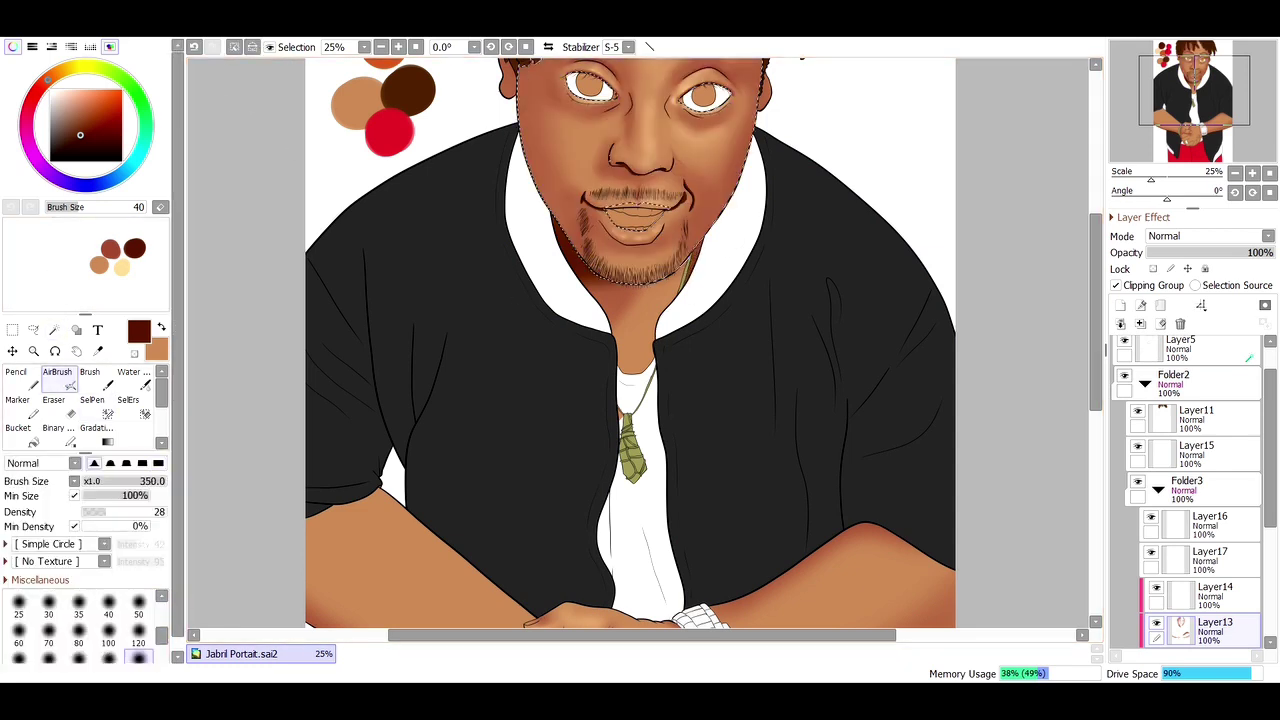
{"action": "key", "text": "v"}
{"action": "mouse_move", "coordinate": [593, 272]}
{"action": "left_mouse_down"}
{"action": "mouse_move", "coordinate": [650, 282]}
{"action": "mouse_move", "coordinate": [697, 260]}
{"action": "left_mouse_up"}
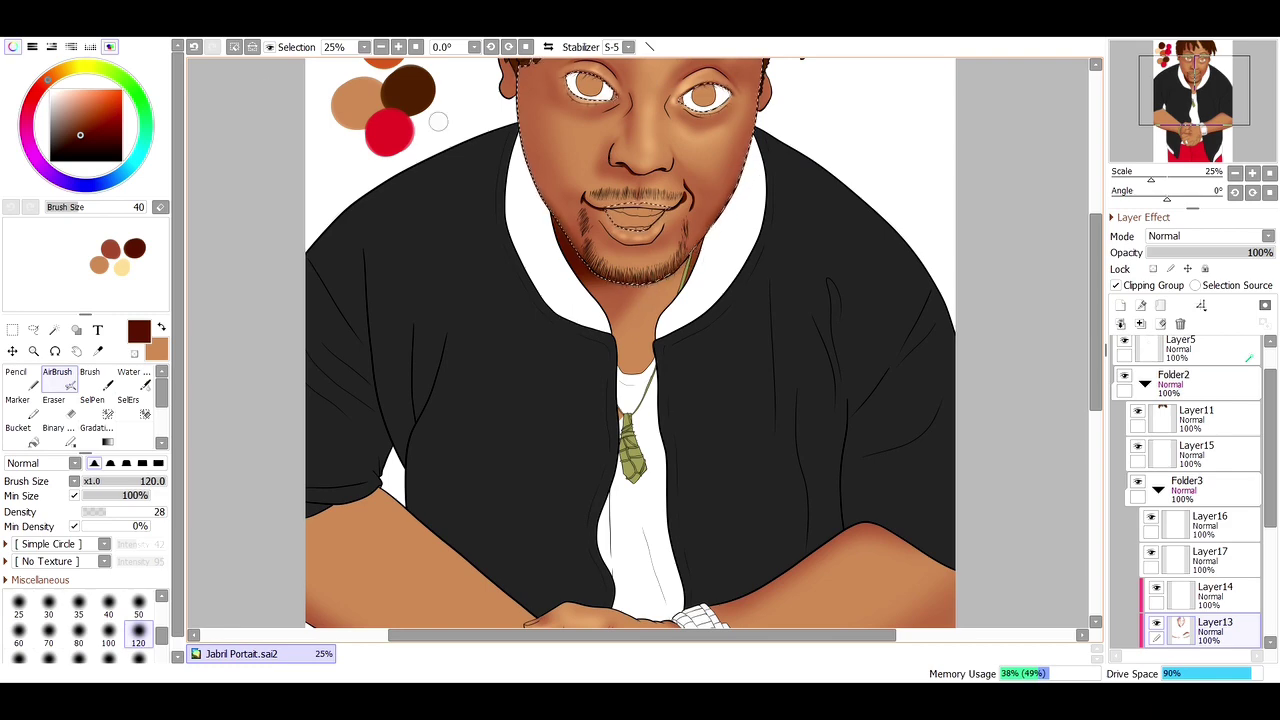
Step: Airbrush dark brown shadows on the forehead beneath the dreadlocks within the face selection, using sizes 350 and 250
{"action": "key", "text": "ctrl+d"}
{"action": "scroll", "coordinate": [457, 230], "scroll_direction": "down", "scroll_amount": 1}
{"action": "key", "text": "bracketright"}
{"action": "key", "text": "bracketright"}
{"action": "key", "text": "bracketright"}
{"action": "key", "text": "bracketright"}
{"action": "key", "text": "bracketright"}
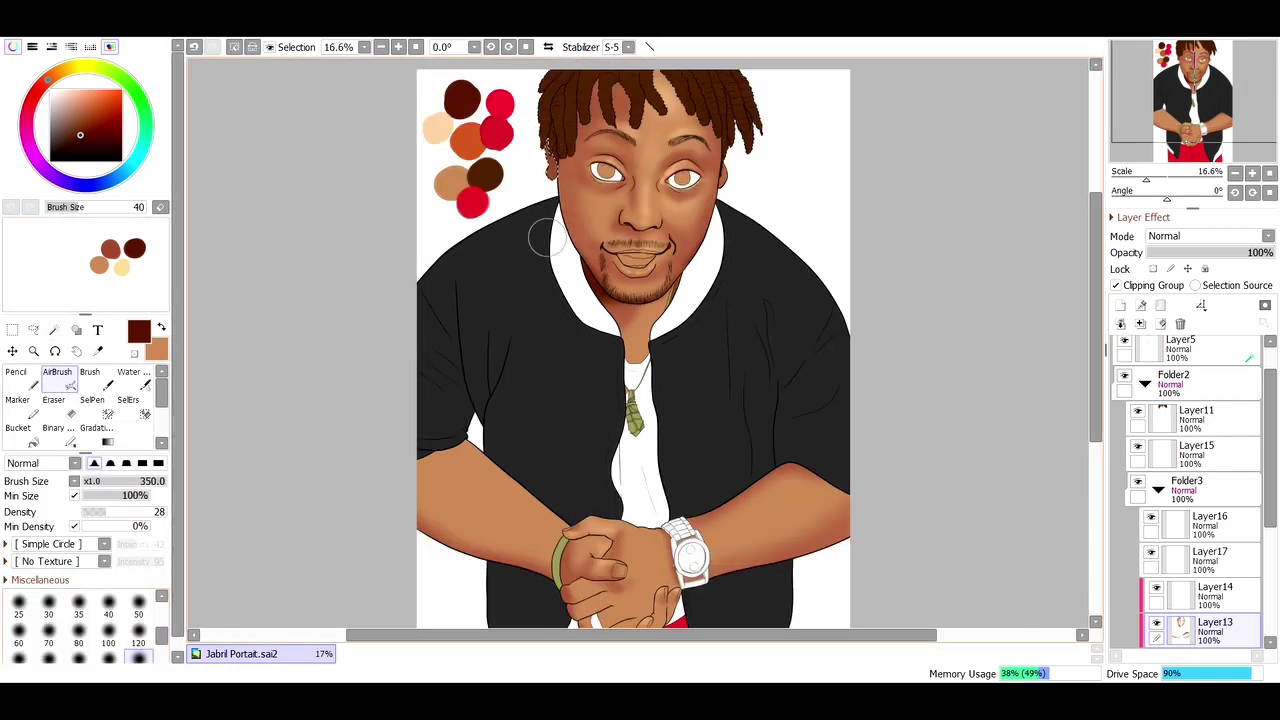
{"action": "key", "text": "ctrl+z"}
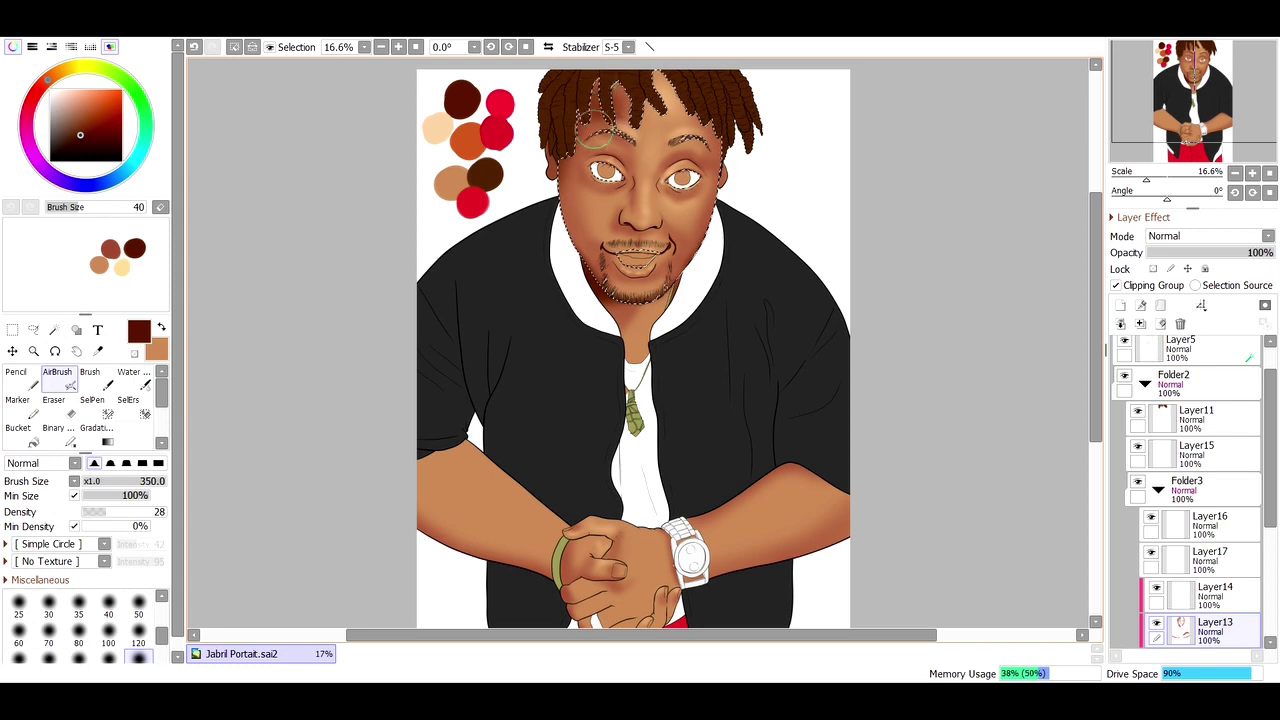
{"action": "key", "text": "bracketleft"}
{"action": "key", "text": "bracketleft"}
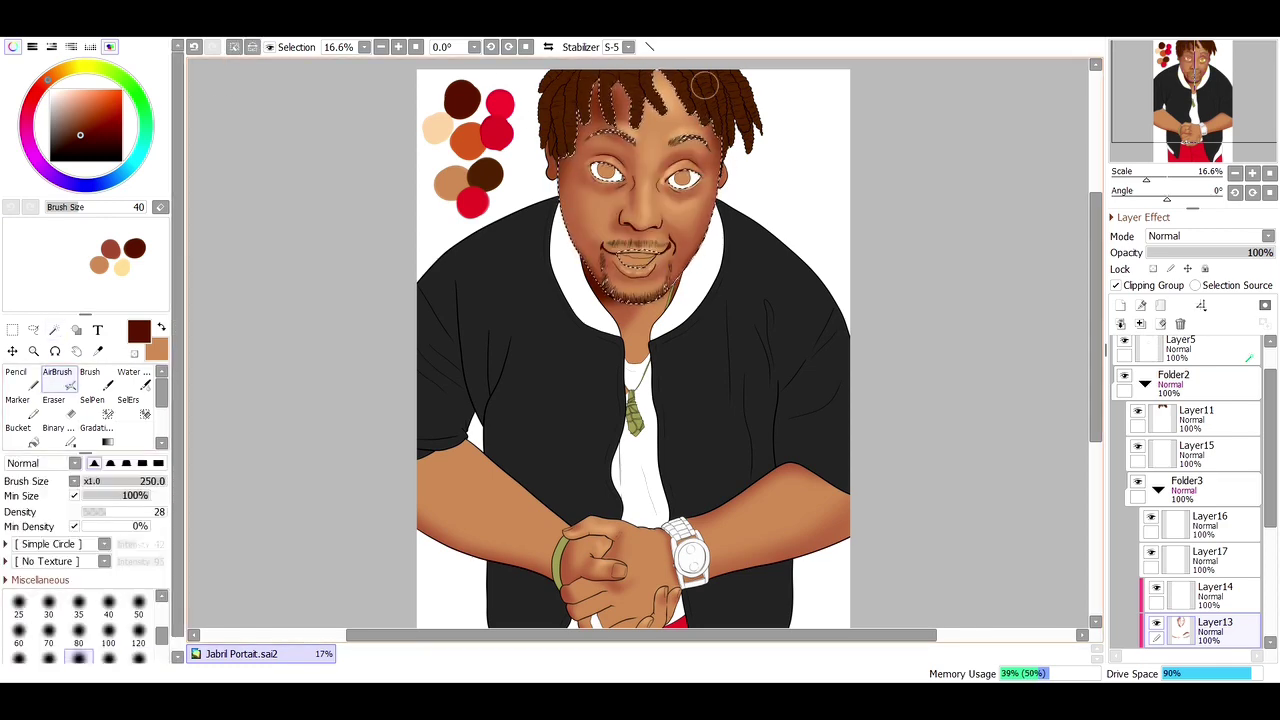
Step: On Layer15, select both irises, fill them with dark brown and shade them with black using the Airbrush at size 120
{"action": "left_click", "coordinate": [1196, 445]}
{"action": "scroll", "coordinate": [640, 200], "scroll_direction": "up", "scroll_amount": 5}
{"action": "left_click", "coordinate": [682, 178]}
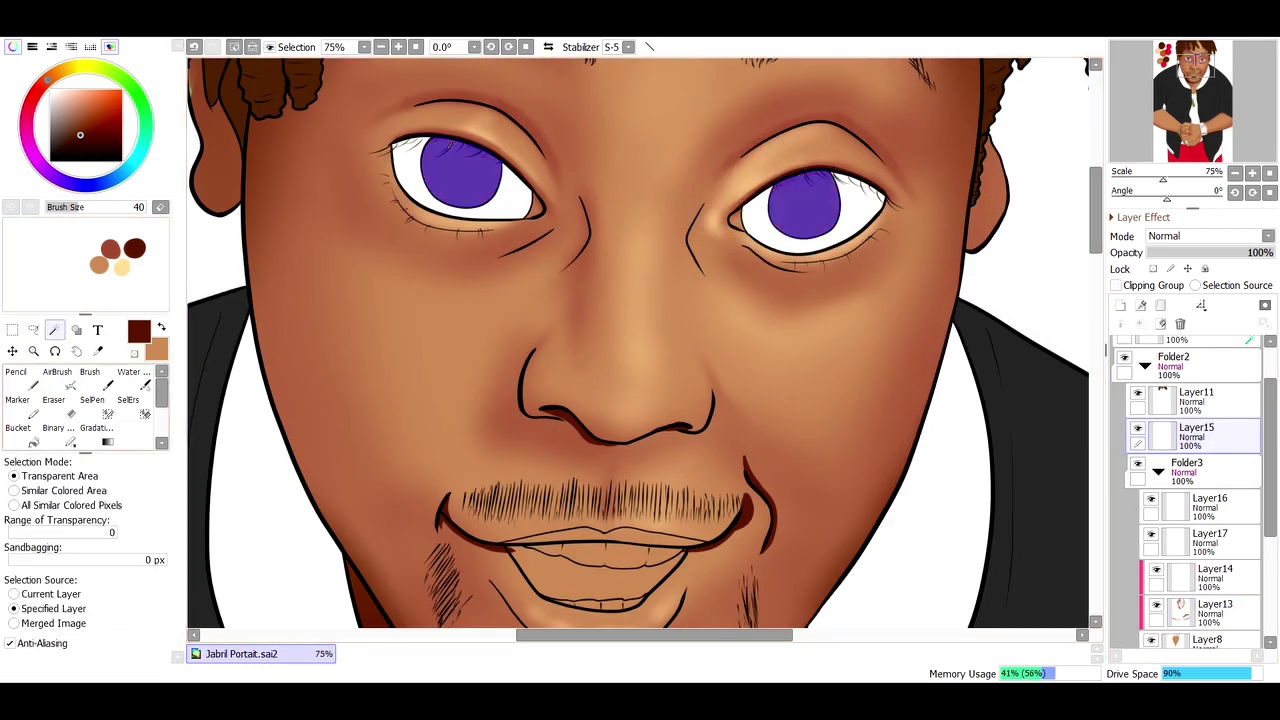
{"action": "key", "text": "b"}
{"action": "key", "text": "g"}
{"action": "left_click", "coordinate": [808, 180]}
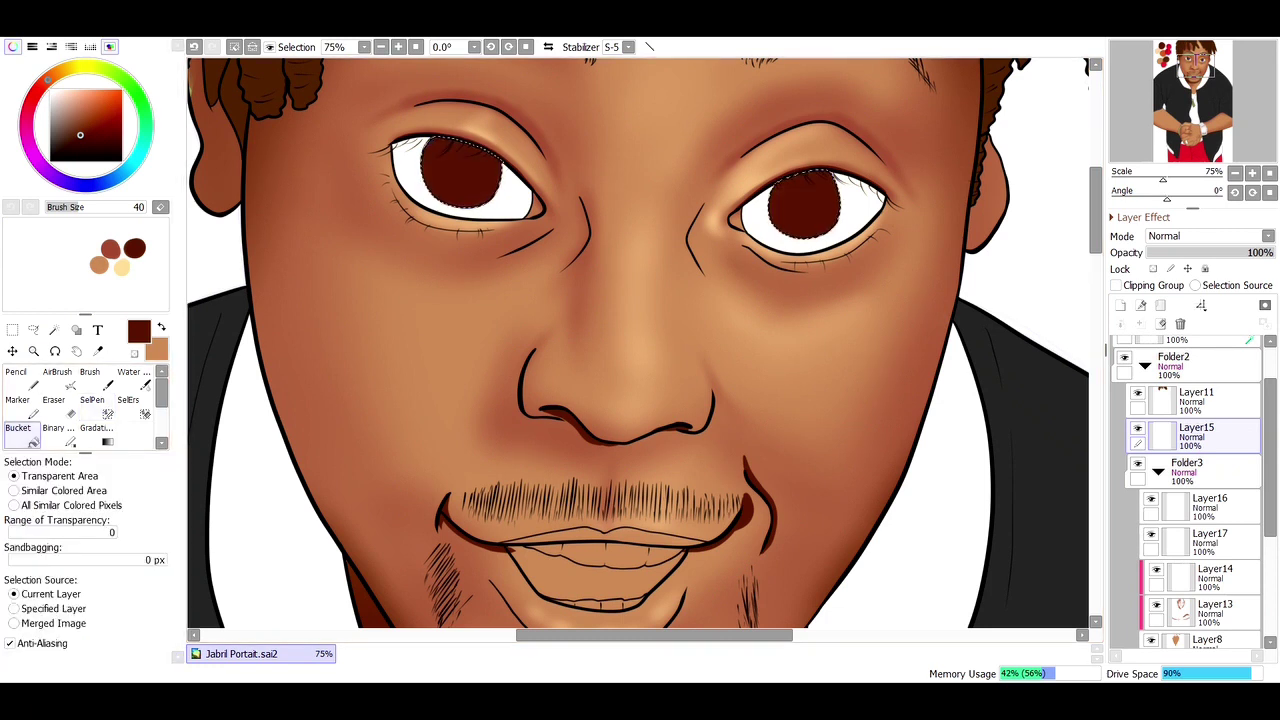
{"action": "key", "text": "v"}
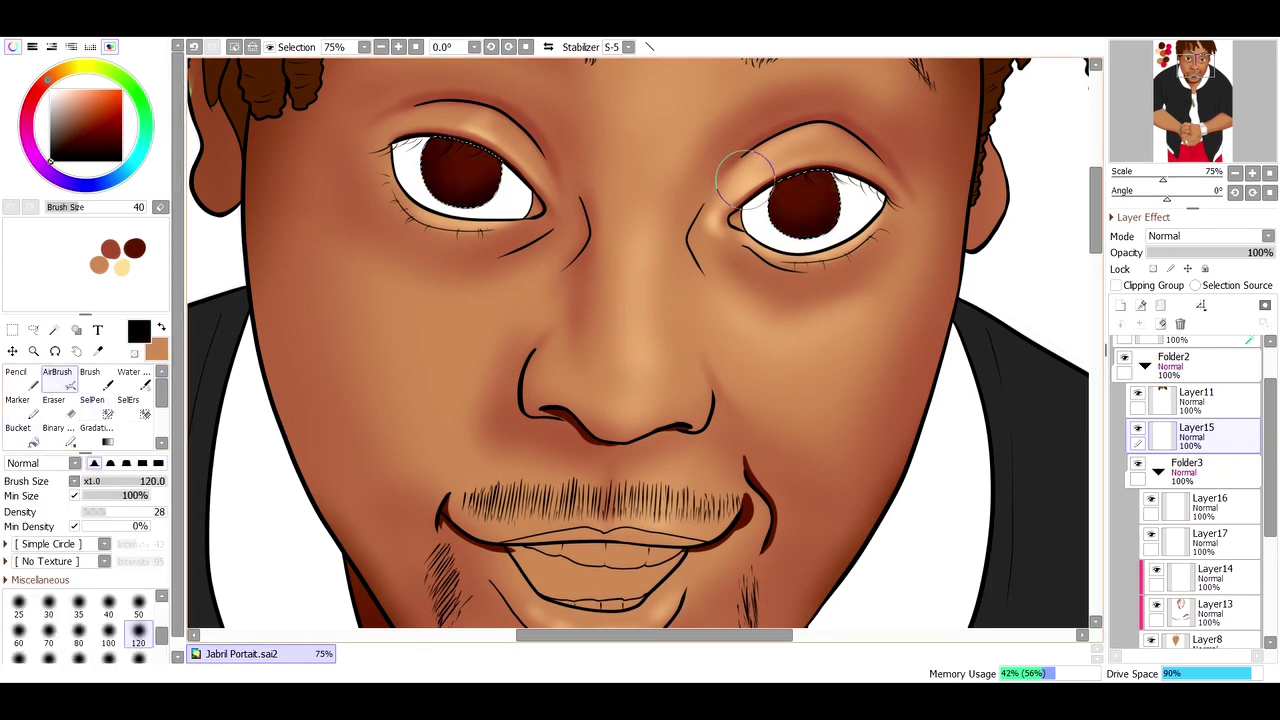
Step: Refine both irises on Layer15 with small Airbrush sizes, adding soft white highlights over the dark brown
{"action": "key", "text": "bracketleft"}
{"action": "key", "text": "bracketleft"}
{"action": "key", "text": "bracketleft"}
{"action": "key", "text": "bracketleft"}
{"action": "key", "text": "bracketleft"}
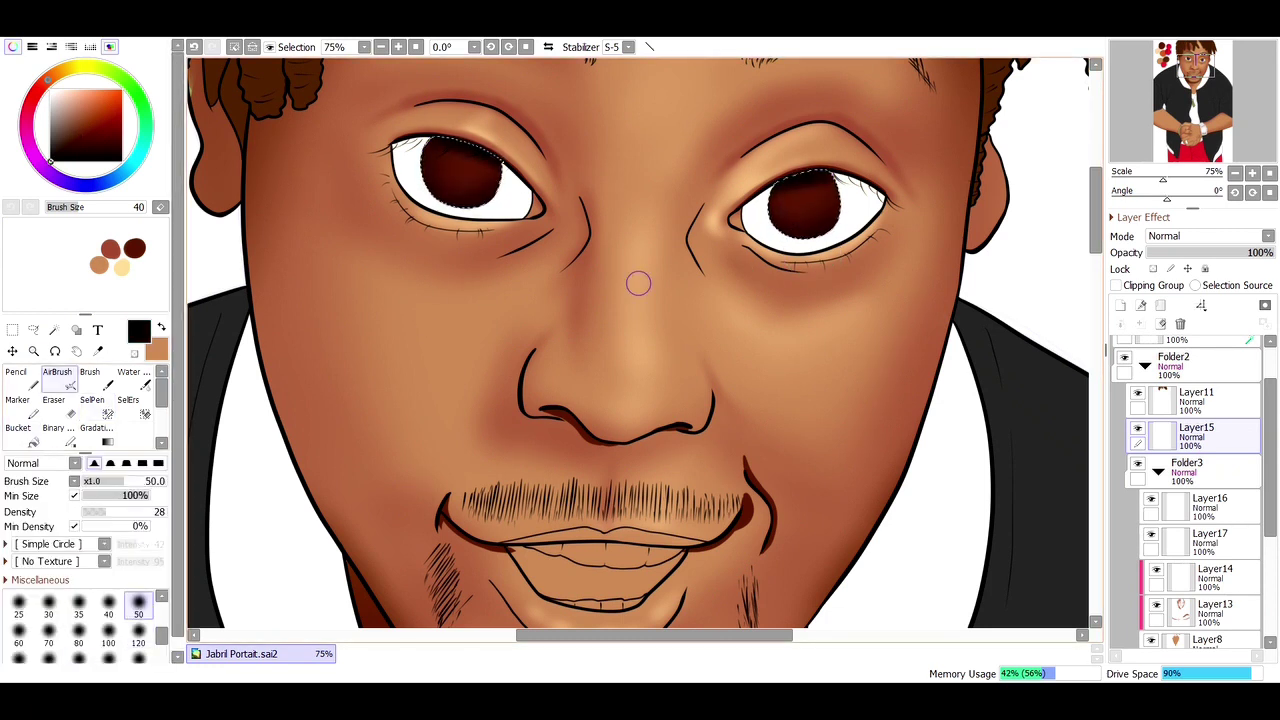
{"action": "key", "text": "bracketleft"}
{"action": "key", "text": "bracketleft"}
{"action": "key", "text": "bracketleft"}
{"action": "key", "text": "bracketleft"}
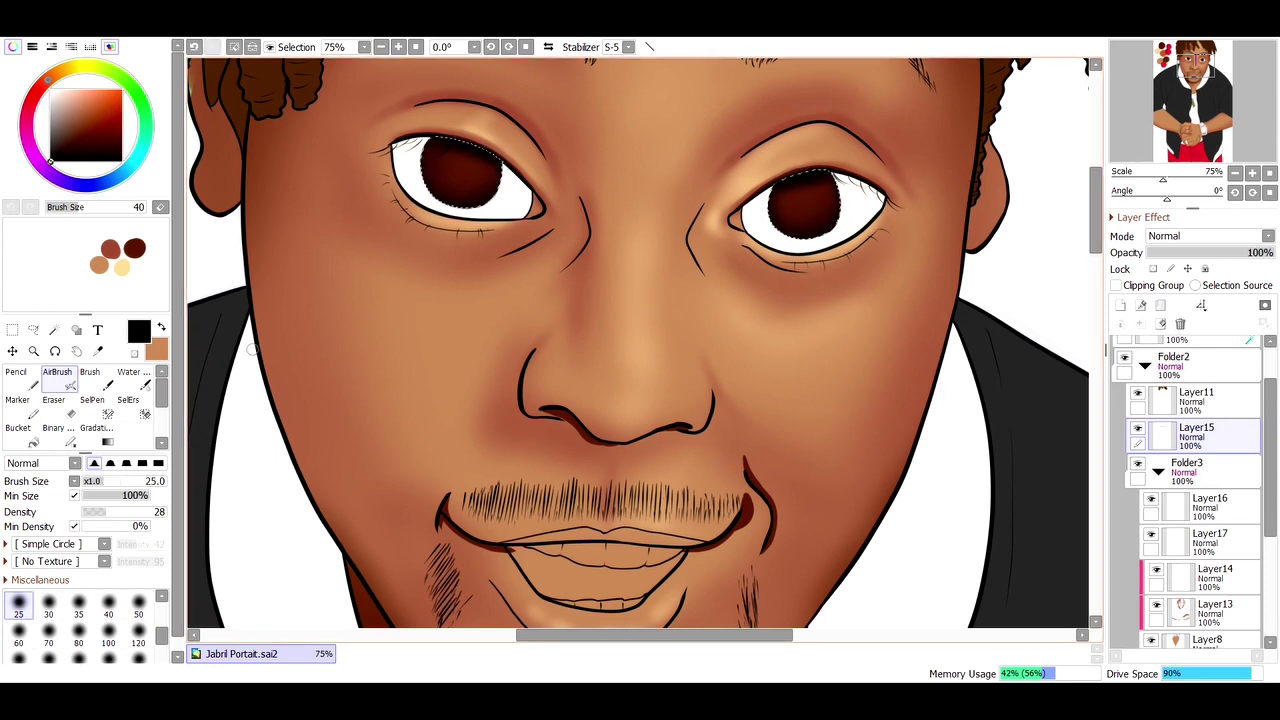
{"action": "left_click", "coordinate": [815, 236], "text": "alt"}
{"action": "key", "text": "bracketright"}
{"action": "key", "text": "bracketright"}
{"action": "key", "text": "bracketright"}
{"action": "key", "text": "bracketright"}
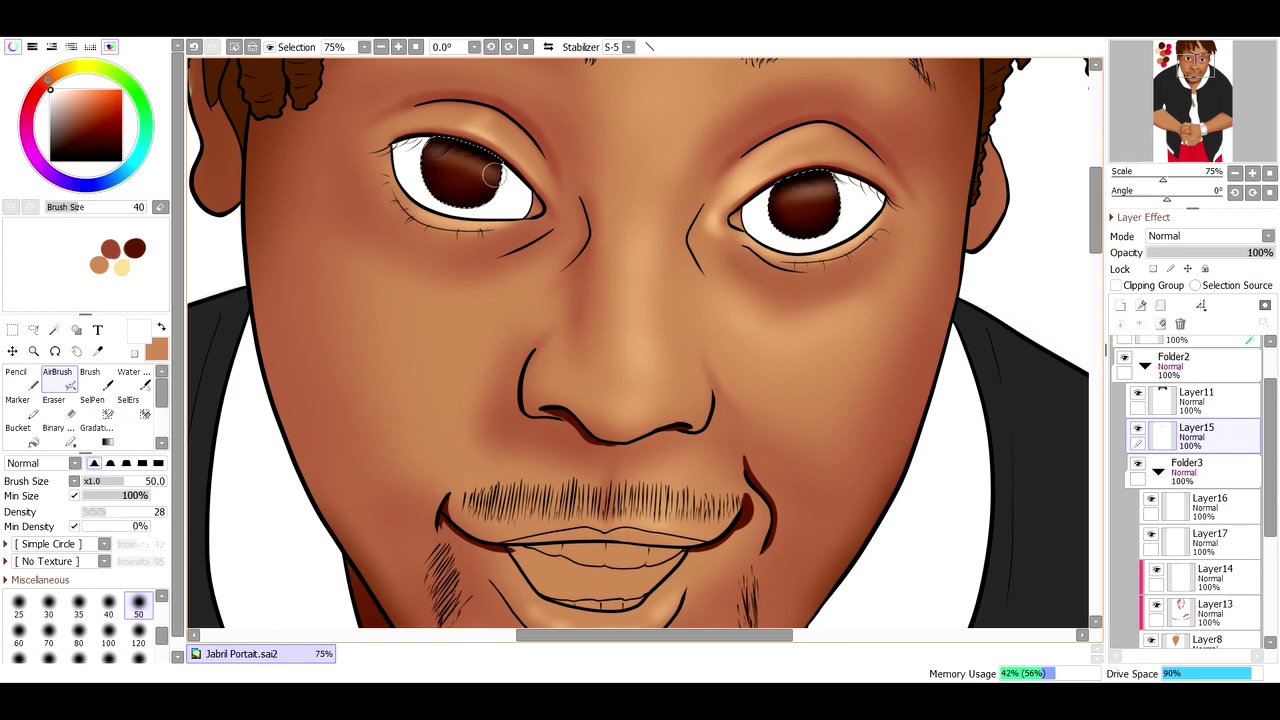
{"action": "key", "text": "bracketleft"}
{"action": "key", "text": "bracketleft"}
{"action": "key", "text": "bracketleft"}
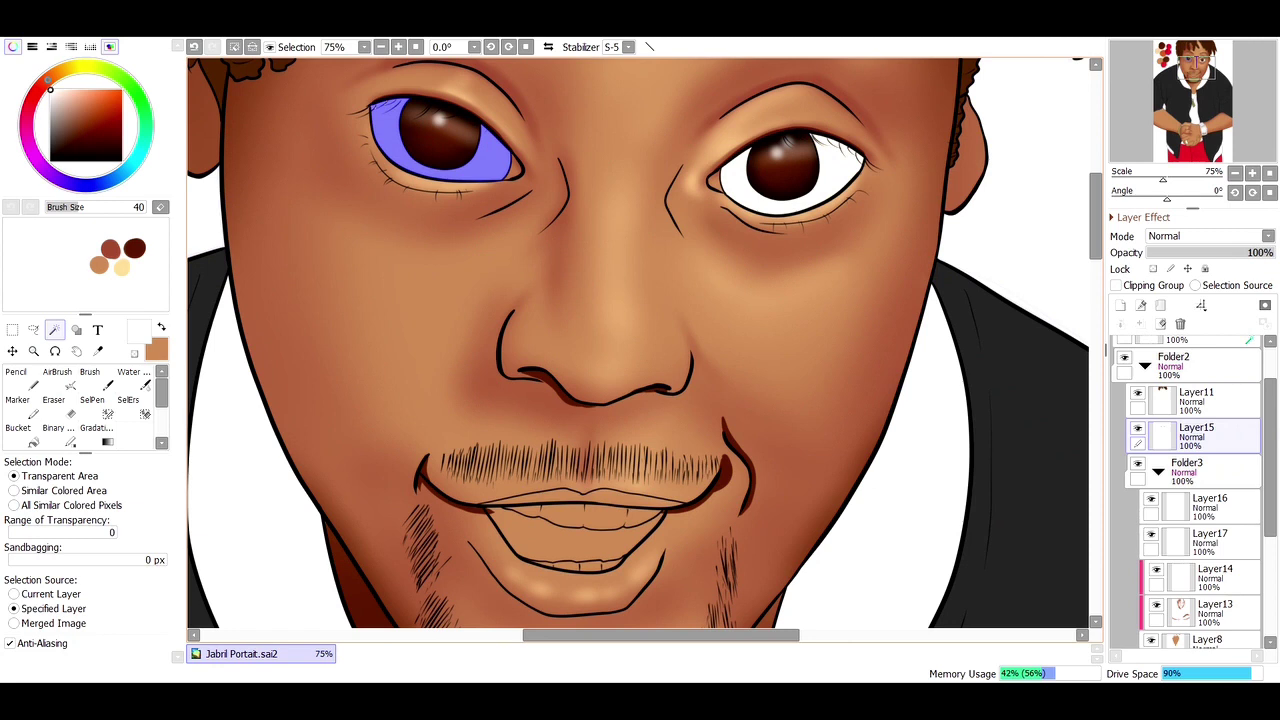
Step: Select the whites of both eyes and airbrush a pale yellow tint along their edges on Layer15
{"action": "left_click", "coordinate": [745, 185]}
{"action": "left_click", "coordinate": [92, 399]}
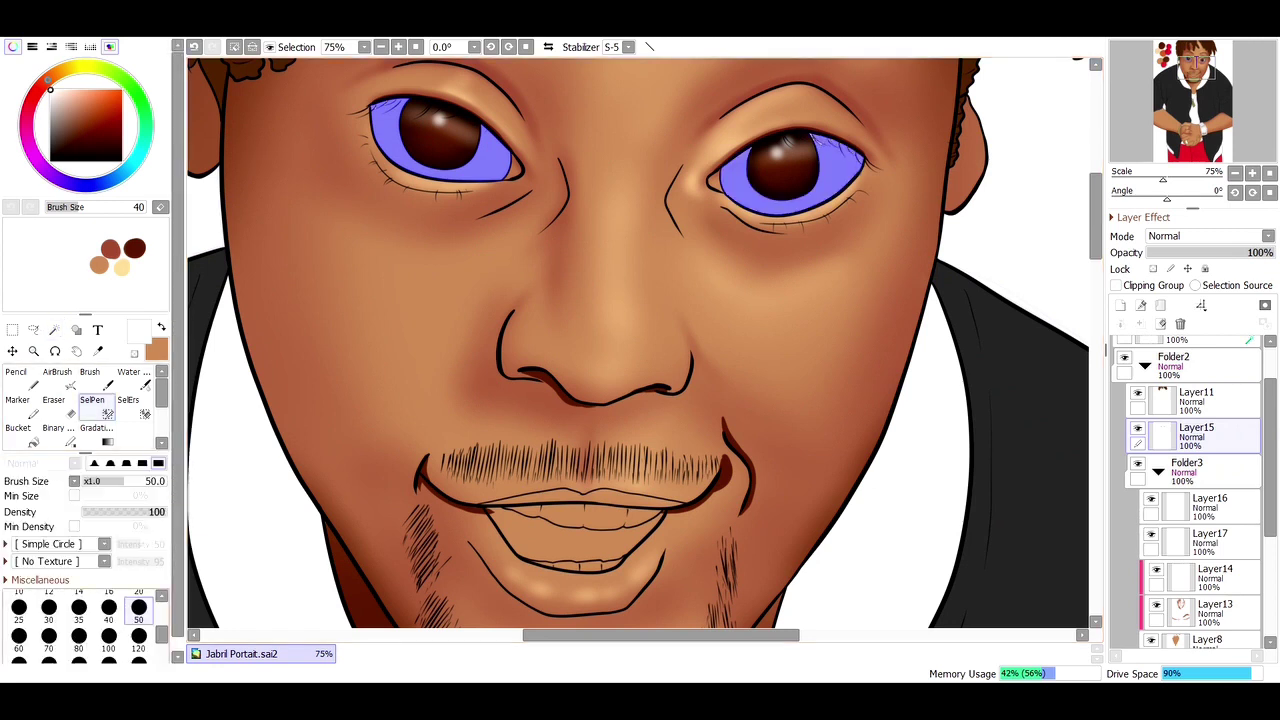
{"action": "left_click", "coordinate": [121, 267]}
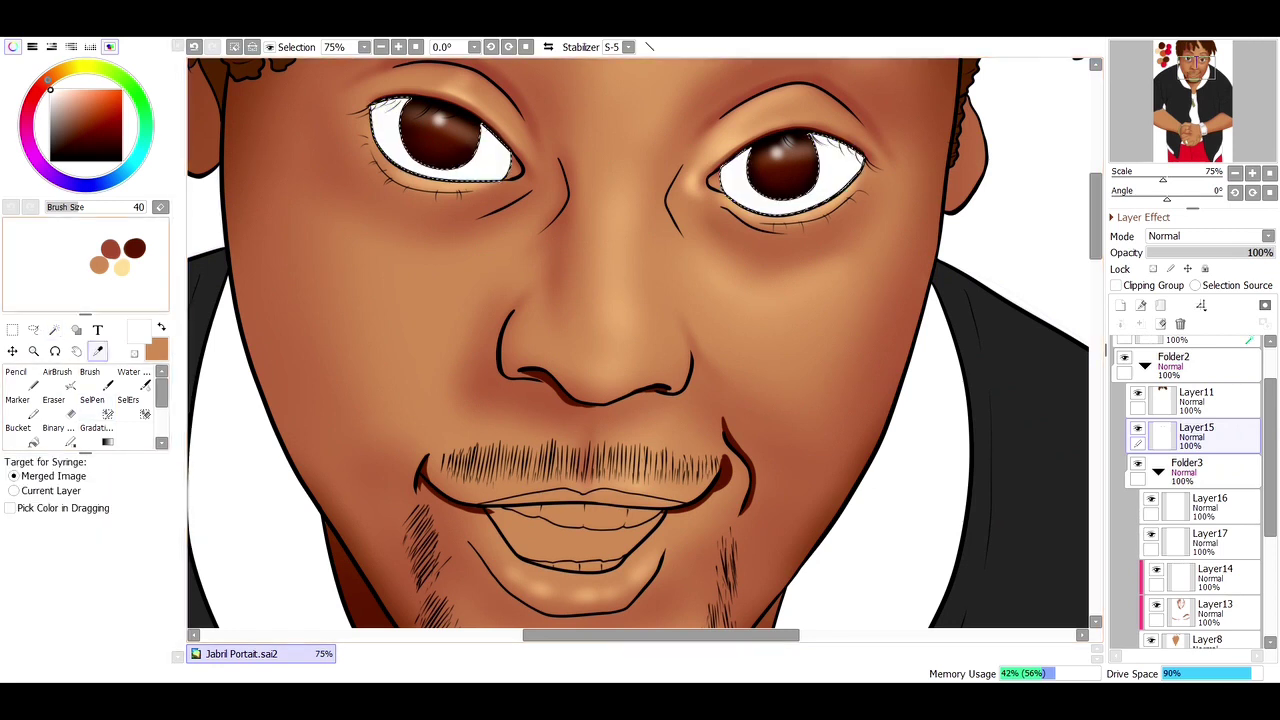
{"action": "left_click", "coordinate": [57, 378]}
{"action": "mouse_move", "coordinate": [360, 110]}
{"action": "left_mouse_down"}
{"action": "mouse_move", "coordinate": [329, 186]}
{"action": "mouse_move", "coordinate": [720, 220]}
{"action": "mouse_move", "coordinate": [694, 246]}
{"action": "left_mouse_up"}
Step: Airbrush reddish-brown shading into the upper corners of the eye whites at size 35 and clear the selection
{"action": "left_click", "coordinate": [110, 248], "text": "alt"}
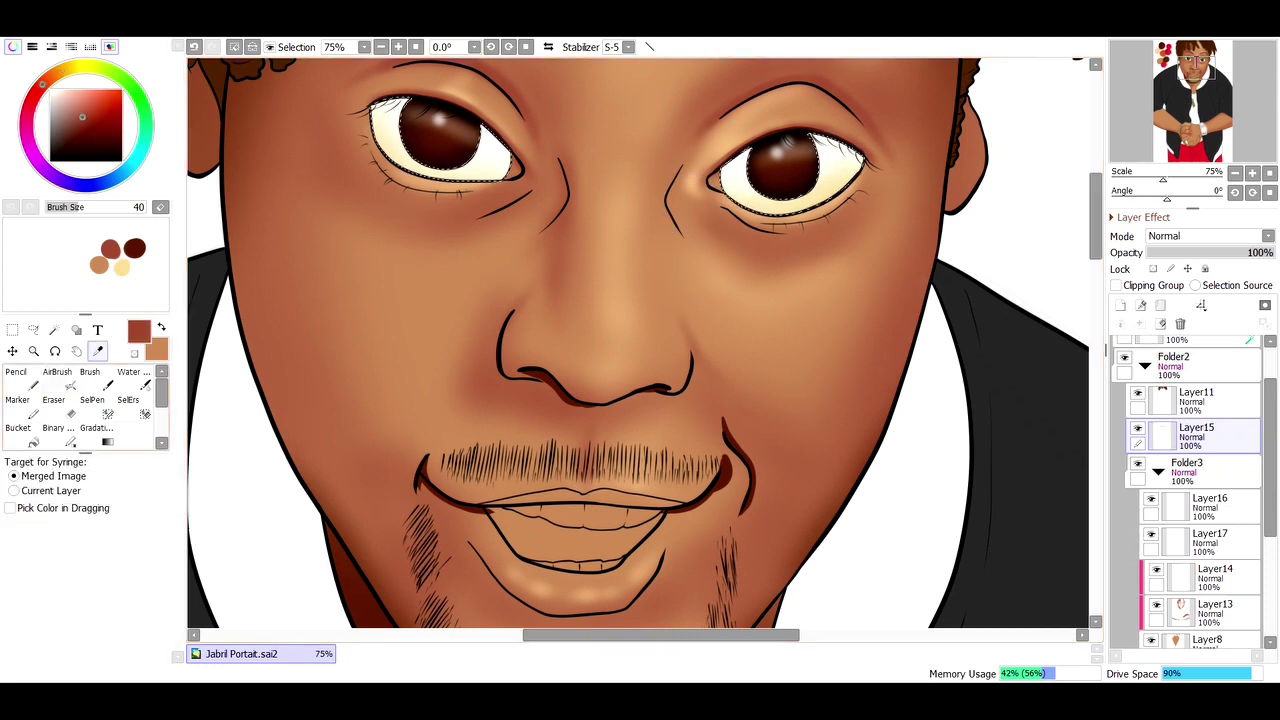
{"action": "left_click", "coordinate": [79, 605]}
{"action": "left_click_drag", "start_coordinate": [338, 108], "coordinate": [390, 102]}
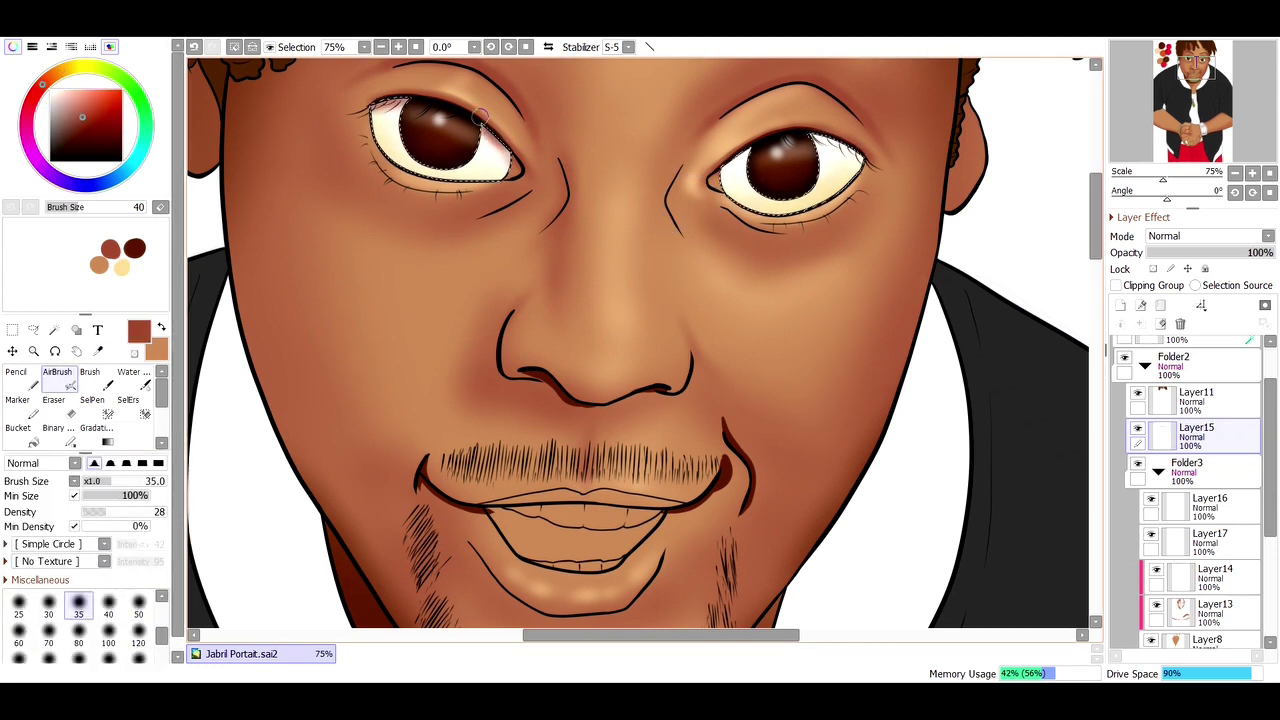
{"action": "mouse_move", "coordinate": [840, 145]}
{"action": "left_mouse_down"}
{"action": "mouse_move", "coordinate": [784, 125]}
{"action": "mouse_move", "coordinate": [845, 150]}
{"action": "mouse_move", "coordinate": [500, 160]}
{"action": "mouse_move", "coordinate": [355, 186]}
{"action": "mouse_move", "coordinate": [800, 200]}
{"action": "mouse_move", "coordinate": [760, 215]}
{"action": "mouse_move", "coordinate": [717, 200]}
{"action": "mouse_move", "coordinate": [790, 215]}
{"action": "left_mouse_up"}
{"action": "key", "text": "ctrl+d"}
Step: Airbrush pale yellow highlights on the forearm with the green bracelet on Layer14 at size 350
{"action": "scroll", "coordinate": [645, 340], "scroll_direction": "down", "scroll_amount": 6}
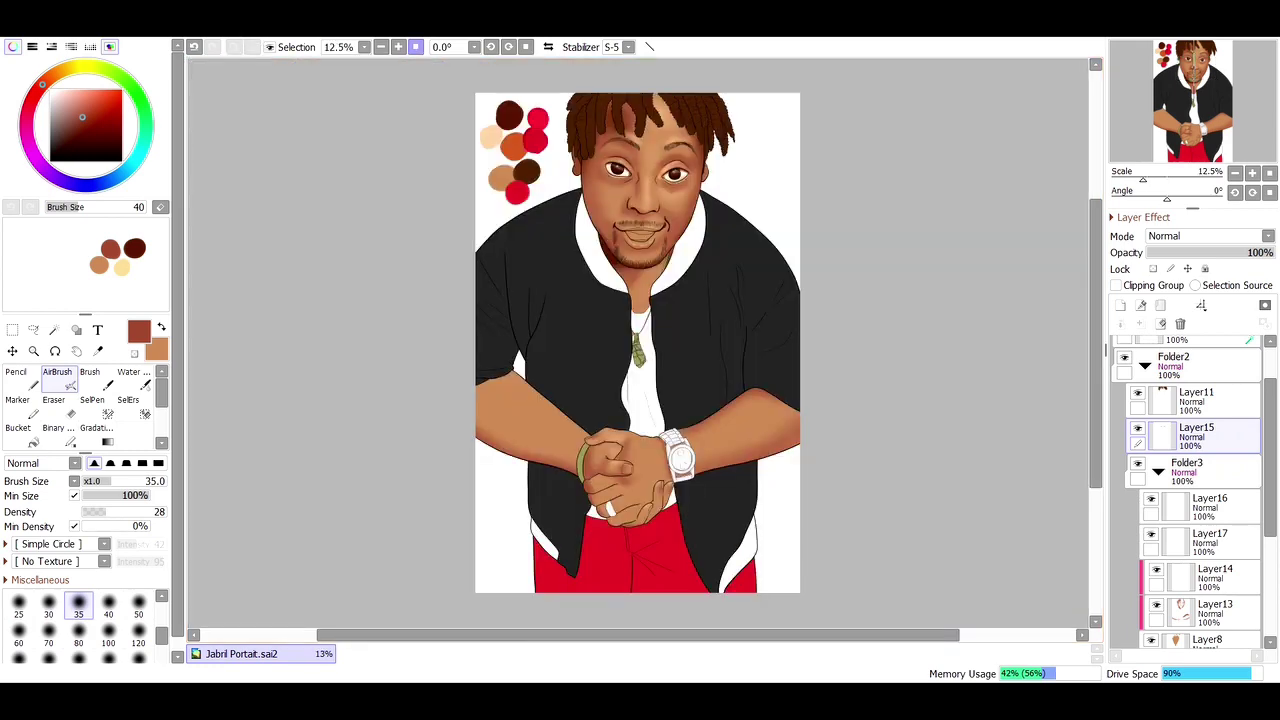
{"action": "scroll", "coordinate": [1190, 490], "scroll_direction": "down", "scroll_amount": 3}
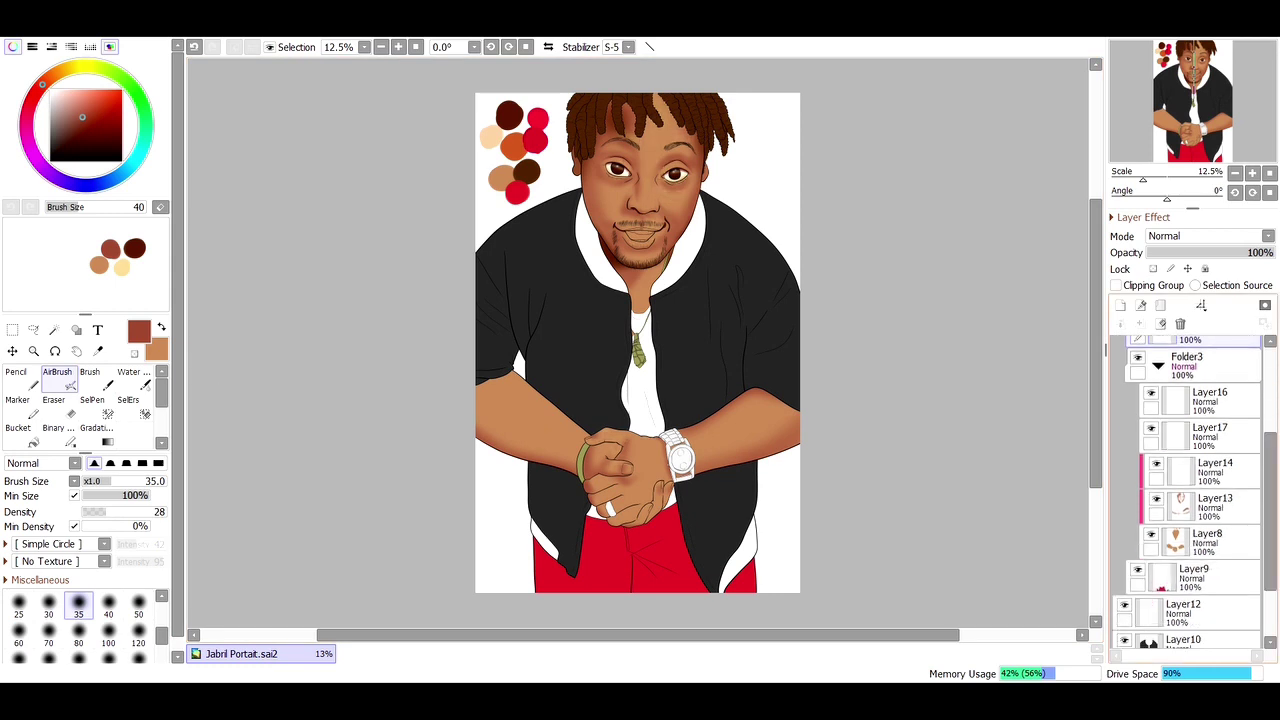
{"action": "left_click", "coordinate": [121, 267], "text": "alt"}
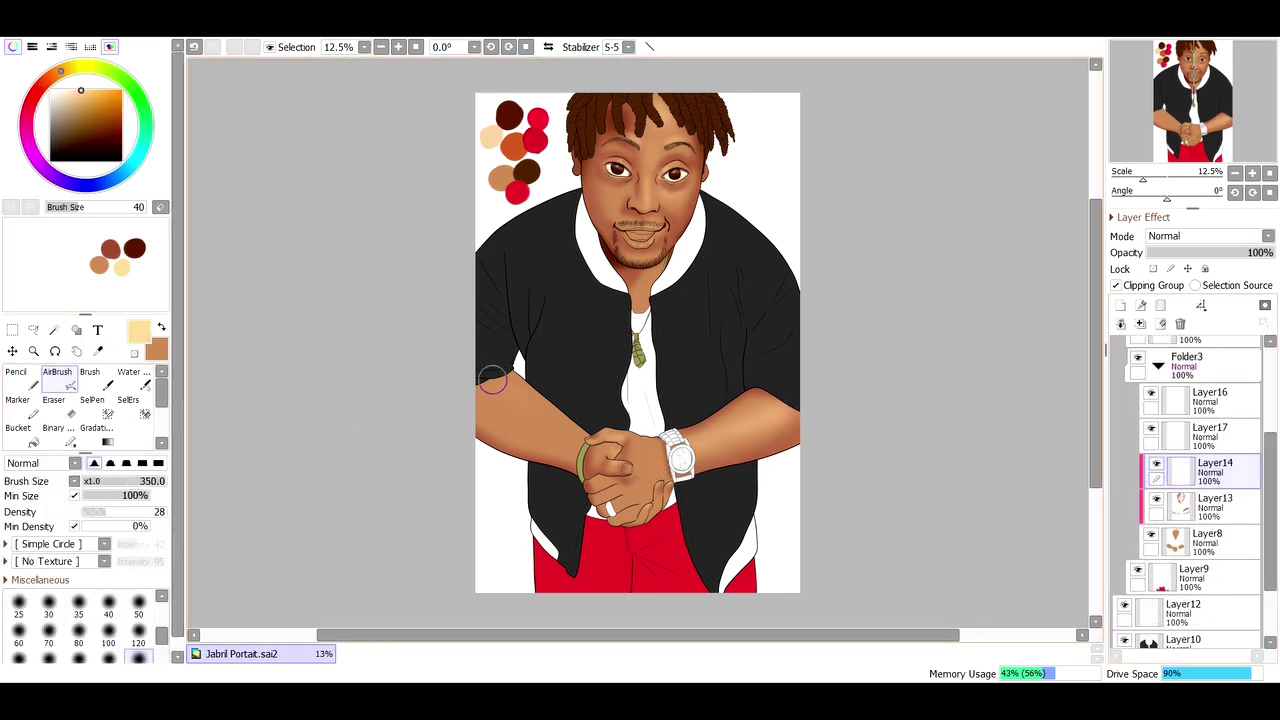
Step: Airbrush dark brown shading along the edges of the bracelet-side forearm on Layer13 at size 350
{"action": "left_click", "coordinate": [620, 488], "text": "alt"}
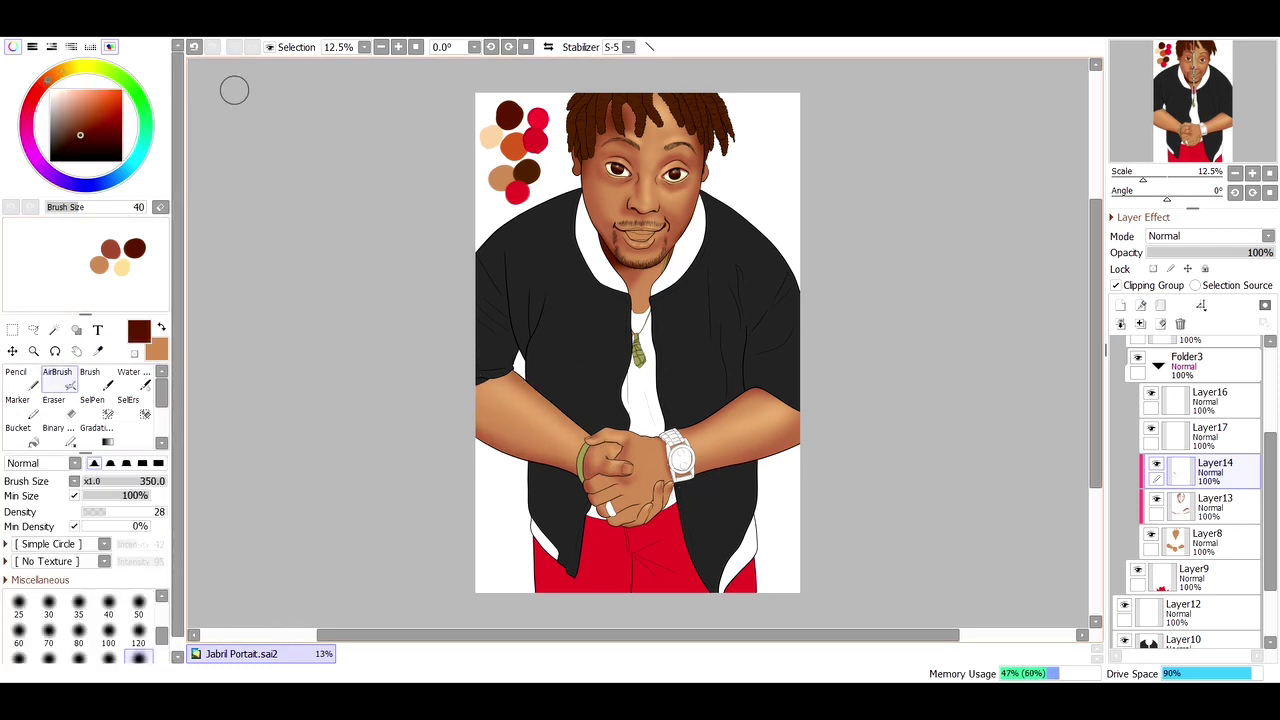
{"action": "left_click", "coordinate": [519, 381], "text": "alt"}
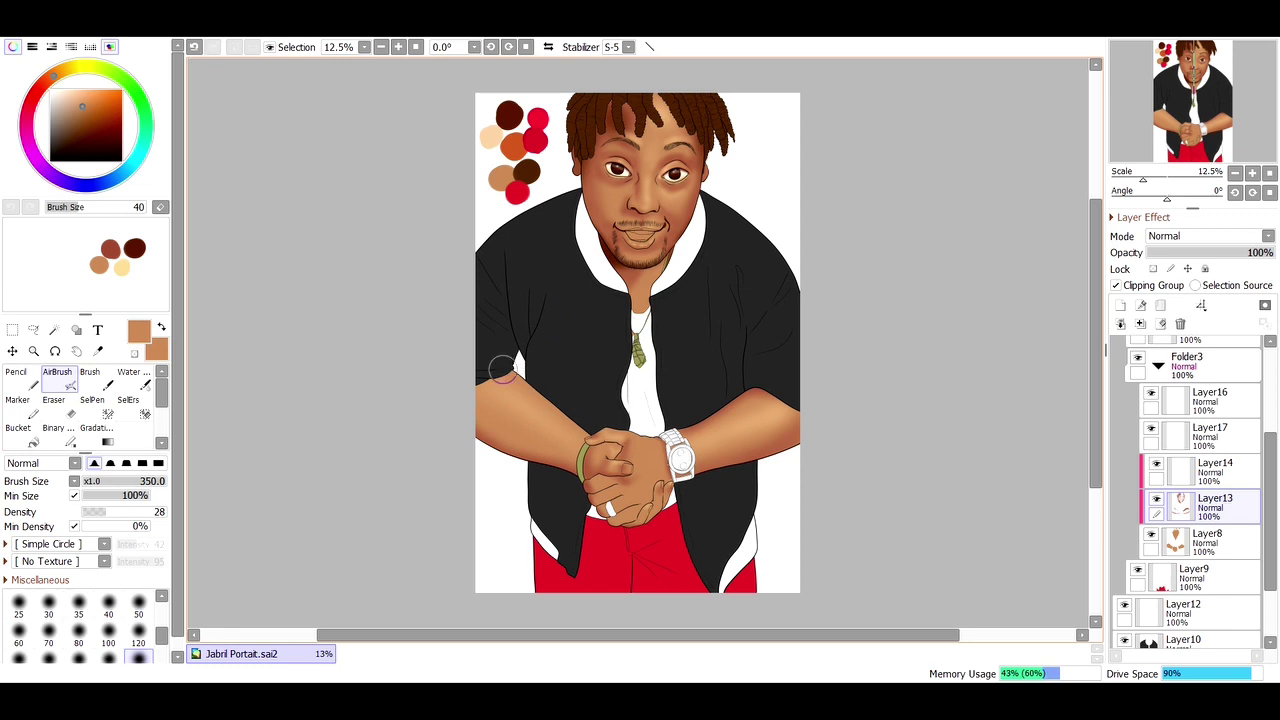
{"action": "left_click", "coordinate": [507, 371], "text": "alt"}
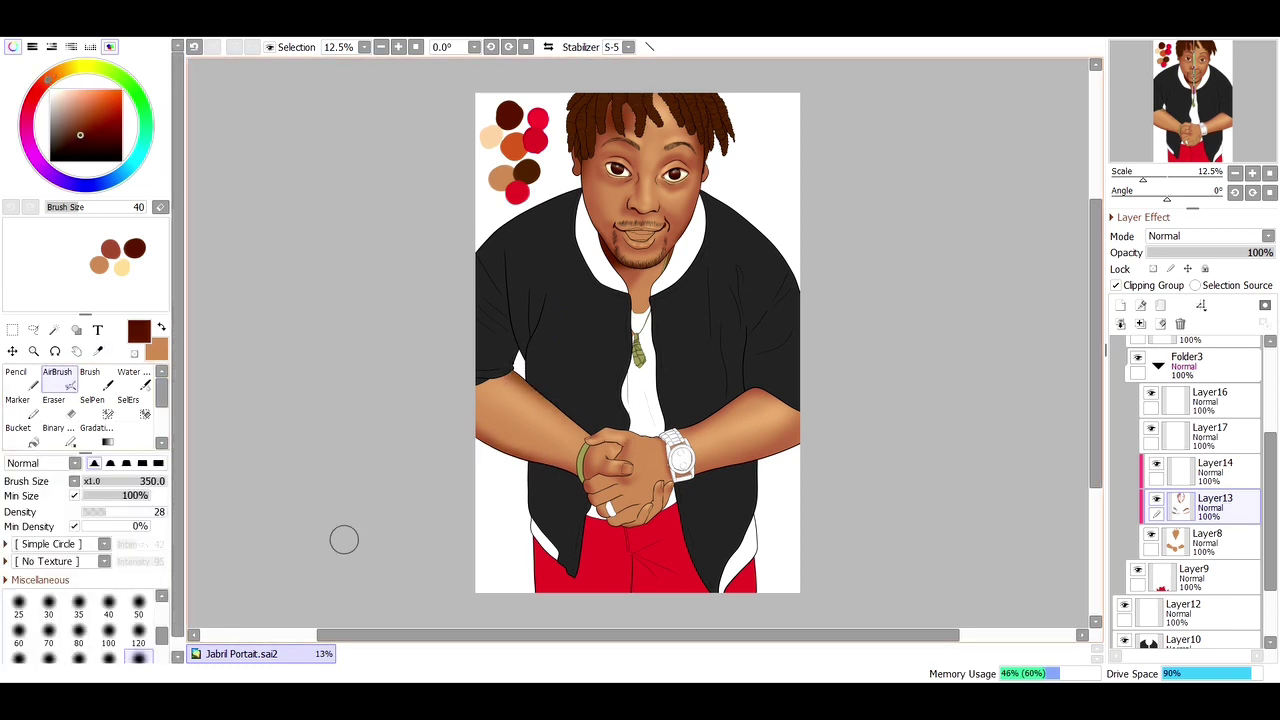
Step: Shade the selected thumb and palm area beside the bracelet with dark brown, reducing the Airbrush from size 250 to 50
{"action": "key", "text": "bracketleft"}
{"action": "key", "text": "bracketleft"}
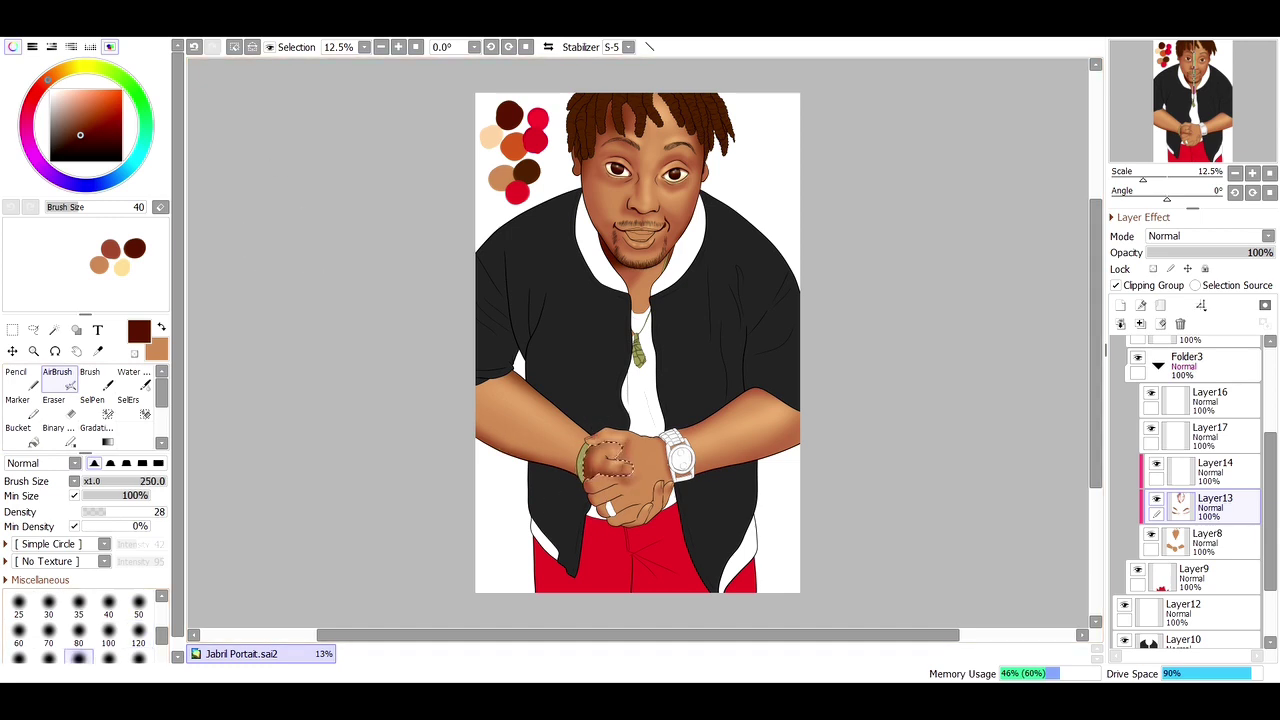
{"action": "scroll", "coordinate": [619, 488], "scroll_direction": "up", "scroll_amount": 5}
{"action": "key", "text": "bracketleft"}
{"action": "key", "text": "bracketleft"}
{"action": "key", "text": "bracketleft"}
{"action": "key", "text": "bracketleft"}
{"action": "key", "text": "bracketleft"}
{"action": "key", "text": "bracketleft"}
{"action": "key", "text": "bracketleft"}
{"action": "key", "text": "bracketleft"}
{"action": "left_click_drag", "start_coordinate": [658, 358], "coordinate": [600, 420]}
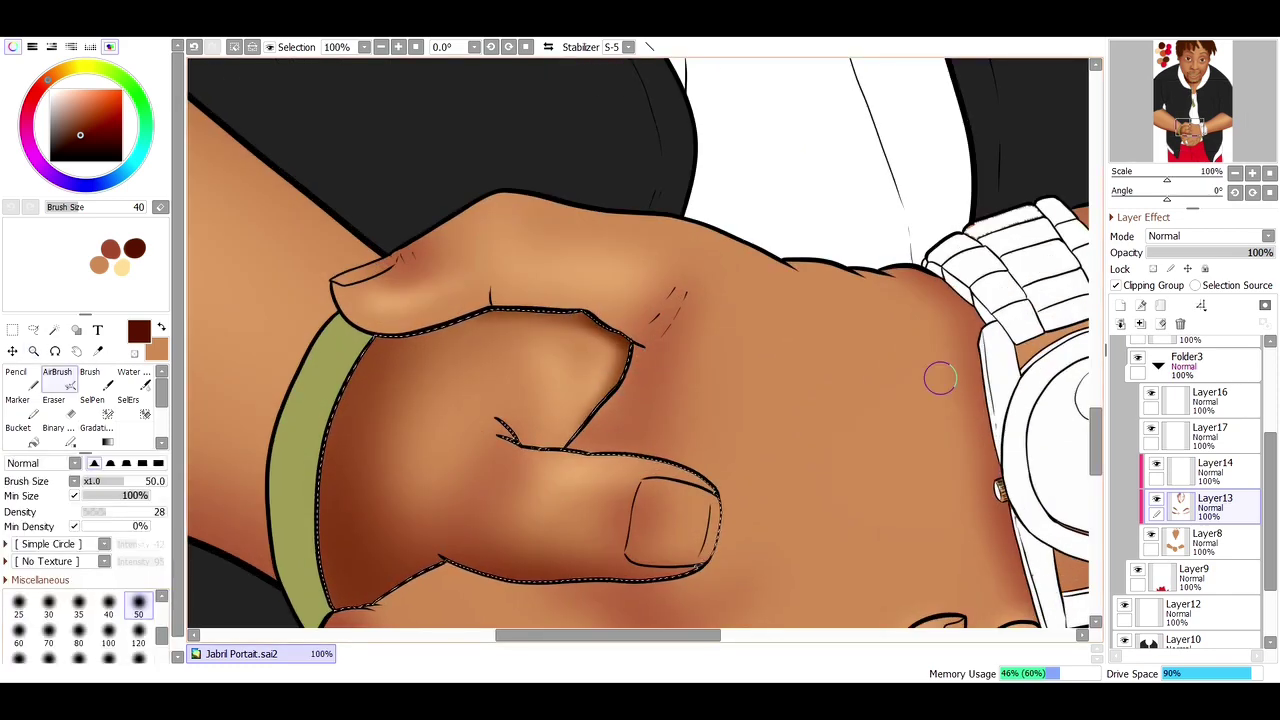
Step: Airbrush dark brown shadows on the ringed finger and beside the ring within the hand selection, using sizes 50 and 25
{"action": "scroll", "coordinate": [940, 374], "scroll_direction": "down", "scroll_amount": 5}
{"action": "left_click", "coordinate": [515, 515]}
{"action": "left_click_drag", "start_coordinate": [515, 515], "coordinate": [557, 543]}
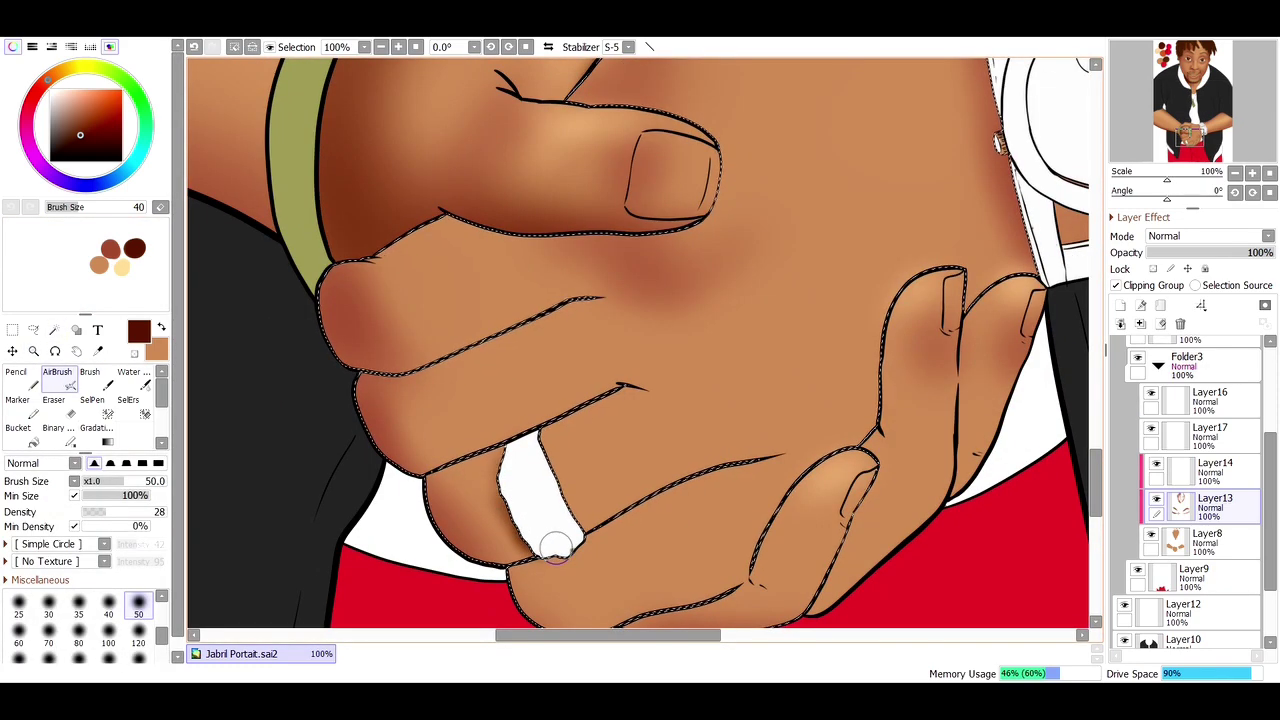
{"action": "mouse_move", "coordinate": [445, 530]}
{"action": "left_mouse_down"}
{"action": "mouse_move", "coordinate": [480, 545]}
{"action": "mouse_move", "coordinate": [440, 525]}
{"action": "left_mouse_up"}
{"action": "key", "text": "bracketleft"}
{"action": "key", "text": "bracketleft"}
{"action": "key", "text": "bracketleft"}
{"action": "key", "text": "bracketleft"}
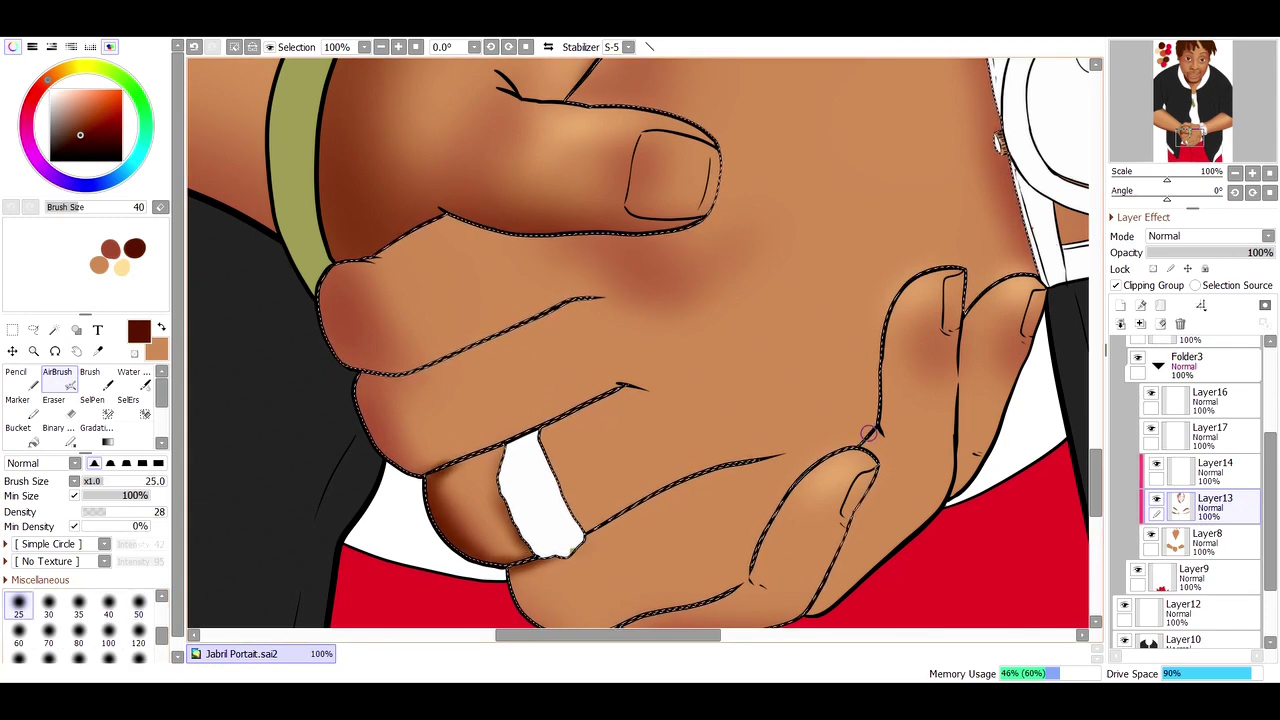
Step: Airbrush a dark brown cast shadow beneath the thumb and shade the neighbouring finger, using sizes 50 and 80
{"action": "key", "text": "bracketright"}
{"action": "key", "text": "bracketright"}
{"action": "key", "text": "bracketright"}
{"action": "key", "text": "bracketright"}
{"action": "key", "text": "bracketright"}
{"action": "key", "text": "bracketright"}
{"action": "key", "text": "bracketright"}
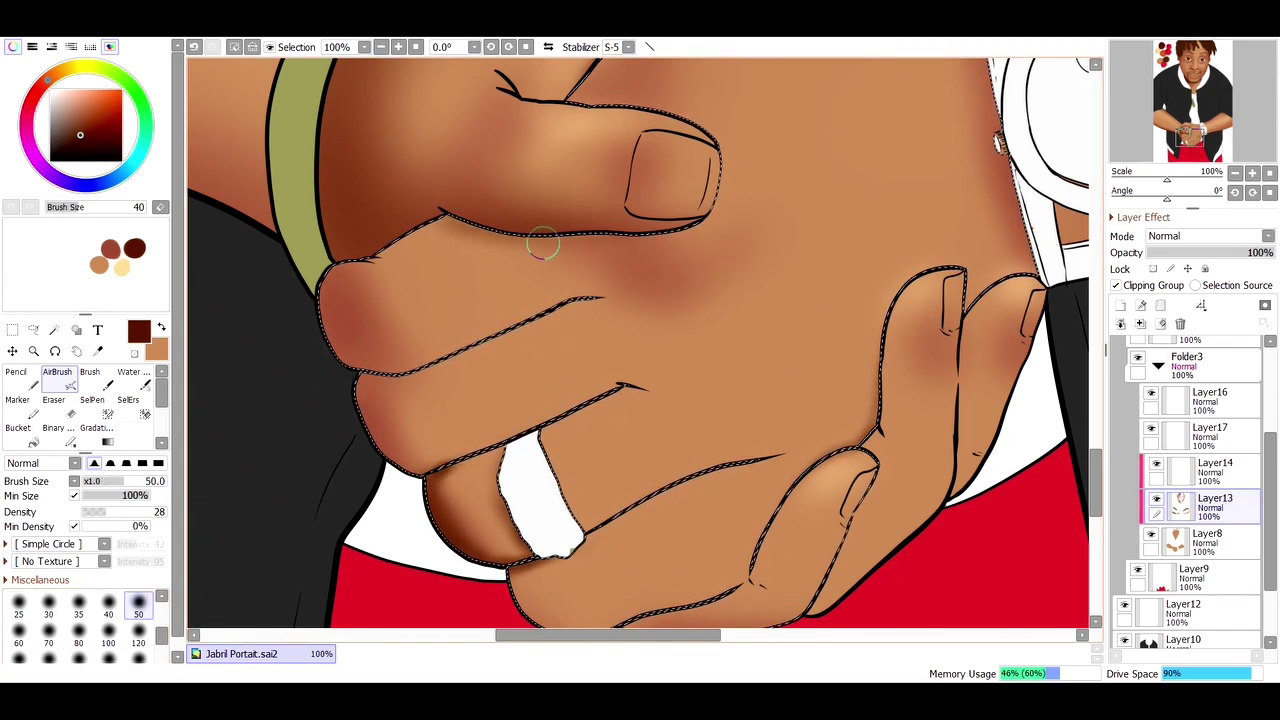
{"action": "mouse_move", "coordinate": [562, 255]}
{"action": "left_mouse_down"}
{"action": "mouse_move", "coordinate": [467, 224]}
{"action": "mouse_move", "coordinate": [653, 235]}
{"action": "mouse_move", "coordinate": [615, 255]}
{"action": "left_mouse_up"}
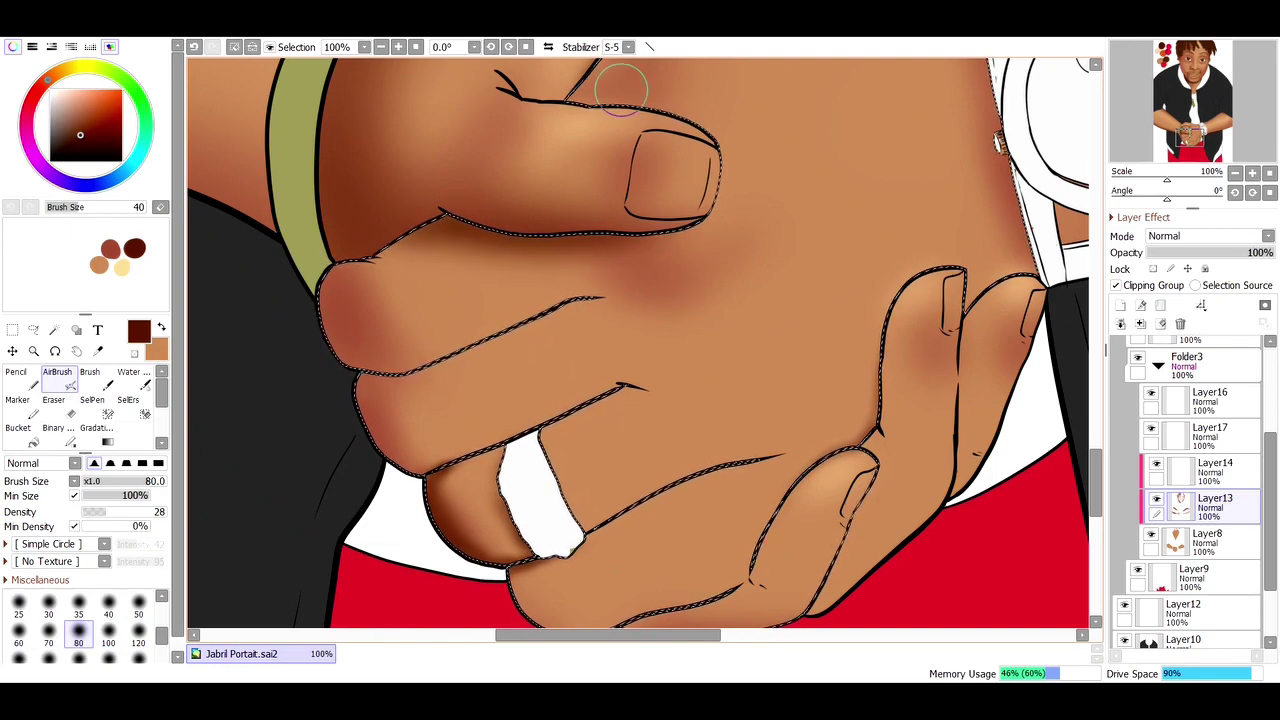
{"action": "key", "text": "bracketleft"}
{"action": "key", "text": "bracketleft"}
{"action": "key", "text": "bracketleft"}
{"action": "mouse_move", "coordinate": [440, 370]}
{"action": "left_mouse_down"}
{"action": "mouse_move", "coordinate": [350, 320]}
{"action": "mouse_move", "coordinate": [309, 349]}
{"action": "mouse_move", "coordinate": [333, 263]}
{"action": "mouse_move", "coordinate": [420, 366]}
{"action": "mouse_move", "coordinate": [360, 420]}
{"action": "mouse_move", "coordinate": [330, 320]}
{"action": "left_mouse_up"}
Step: Airbrush dark brown shading along the undersides of the lowest fingers above the red trousers, reducing the size to 30
{"action": "key", "text": "ctrl+minus"}
{"action": "key", "text": "ctrl+minus"}
{"action": "key", "text": "ctrl+minus"}
{"action": "left_click_drag", "start_coordinate": [581, 498], "coordinate": [637, 535]}
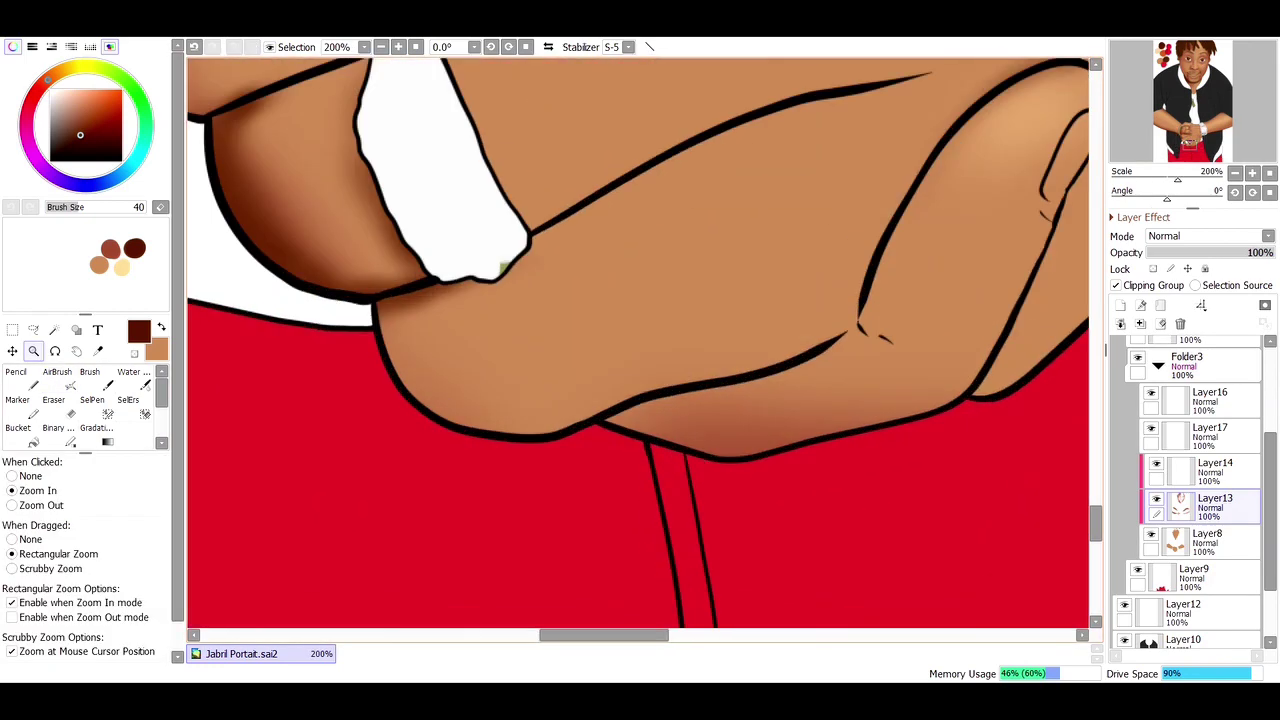
{"action": "mouse_move", "coordinate": [510, 453]}
{"action": "left_mouse_down"}
{"action": "mouse_move", "coordinate": [626, 441]}
{"action": "mouse_move", "coordinate": [350, 393]}
{"action": "mouse_move", "coordinate": [556, 453]}
{"action": "mouse_move", "coordinate": [475, 436]}
{"action": "mouse_move", "coordinate": [786, 455]}
{"action": "mouse_move", "coordinate": [608, 445]}
{"action": "mouse_move", "coordinate": [666, 434]}
{"action": "left_mouse_up"}
{"action": "key", "text": "bracketleft"}
{"action": "key", "text": "bracketleft"}
{"action": "key", "text": "bracketleft"}
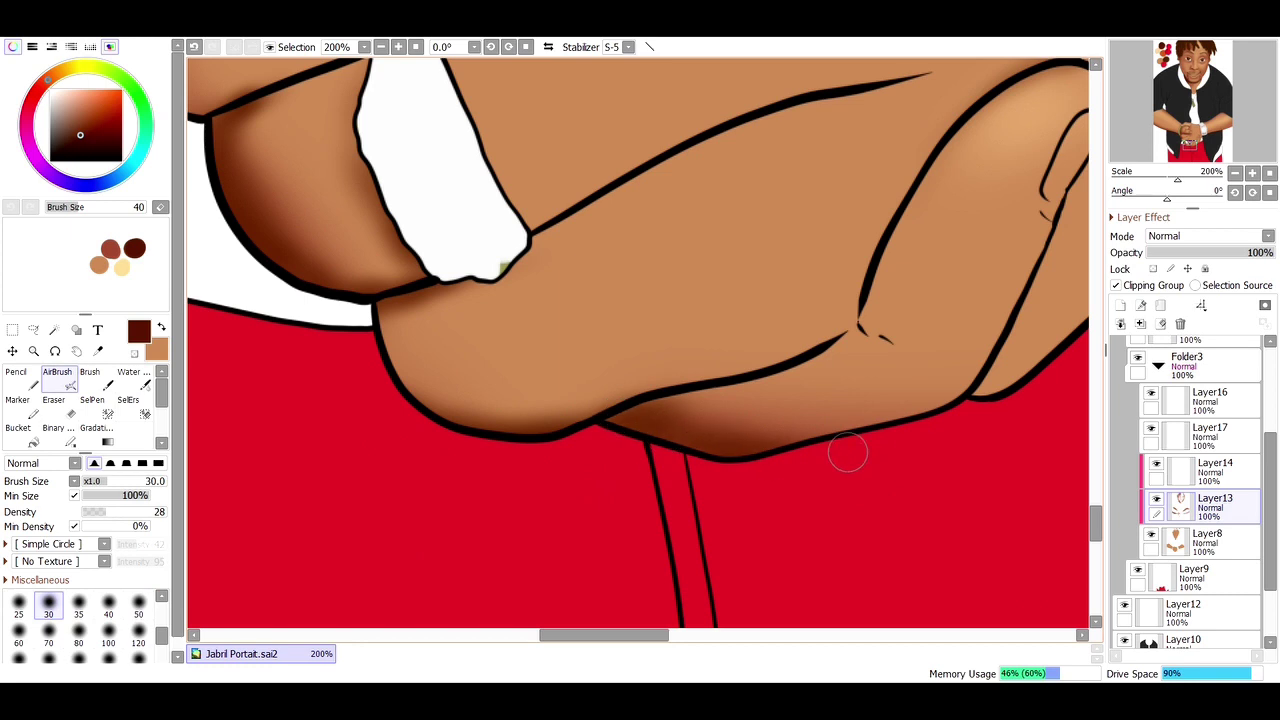
{"action": "mouse_move", "coordinate": [1012, 389]}
{"action": "left_mouse_down"}
{"action": "mouse_move", "coordinate": [974, 414]}
{"action": "mouse_move", "coordinate": [1010, 380]}
{"action": "left_mouse_up"}
{"action": "key", "text": "ctrl+0"}
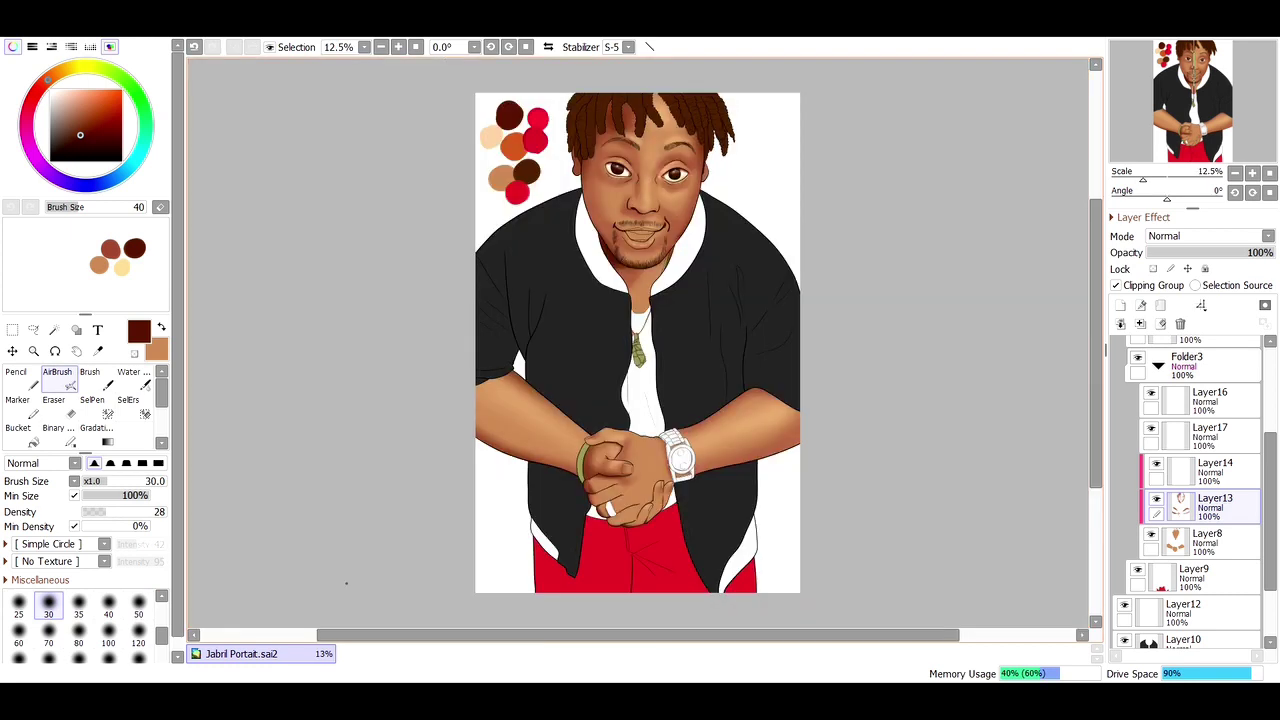
Step: Add dark brown shading at the inner brow and beneath the eye nearer the visible collar, blending it with the Water brush at size 50
{"action": "key", "text": "ctrl+space"}
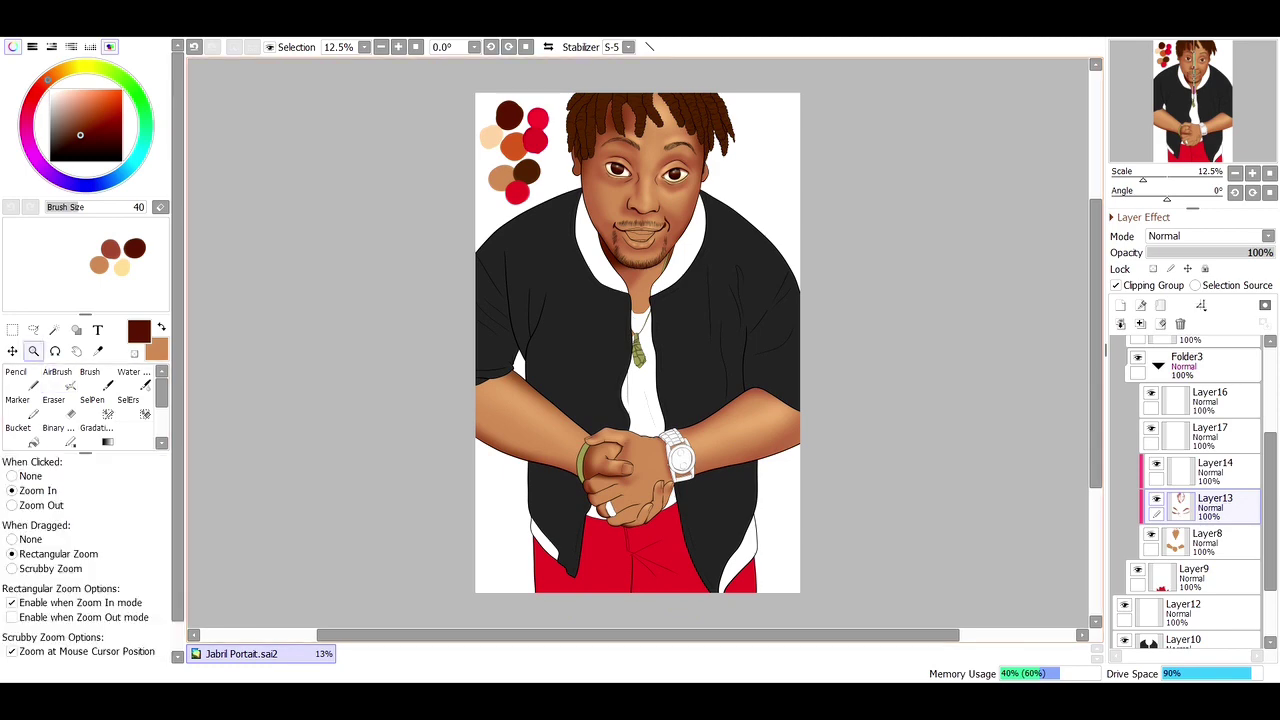
{"action": "left_click_drag", "start_coordinate": [612, 140], "coordinate": [727, 213]}
{"action": "left_click_drag", "start_coordinate": [542, 283], "coordinate": [613, 231]}
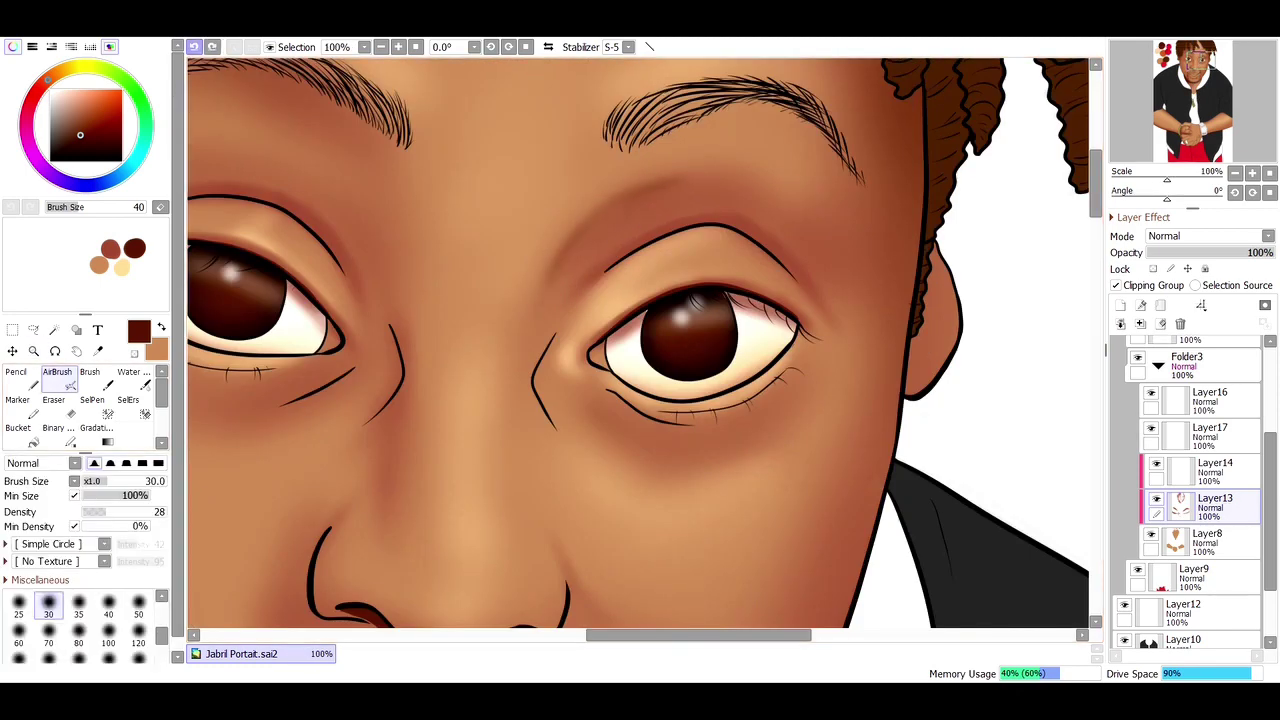
{"action": "key", "text": "ctrl+z"}
{"action": "left_click_drag", "start_coordinate": [545, 300], "coordinate": [585, 243]}
{"action": "key", "text": "c"}
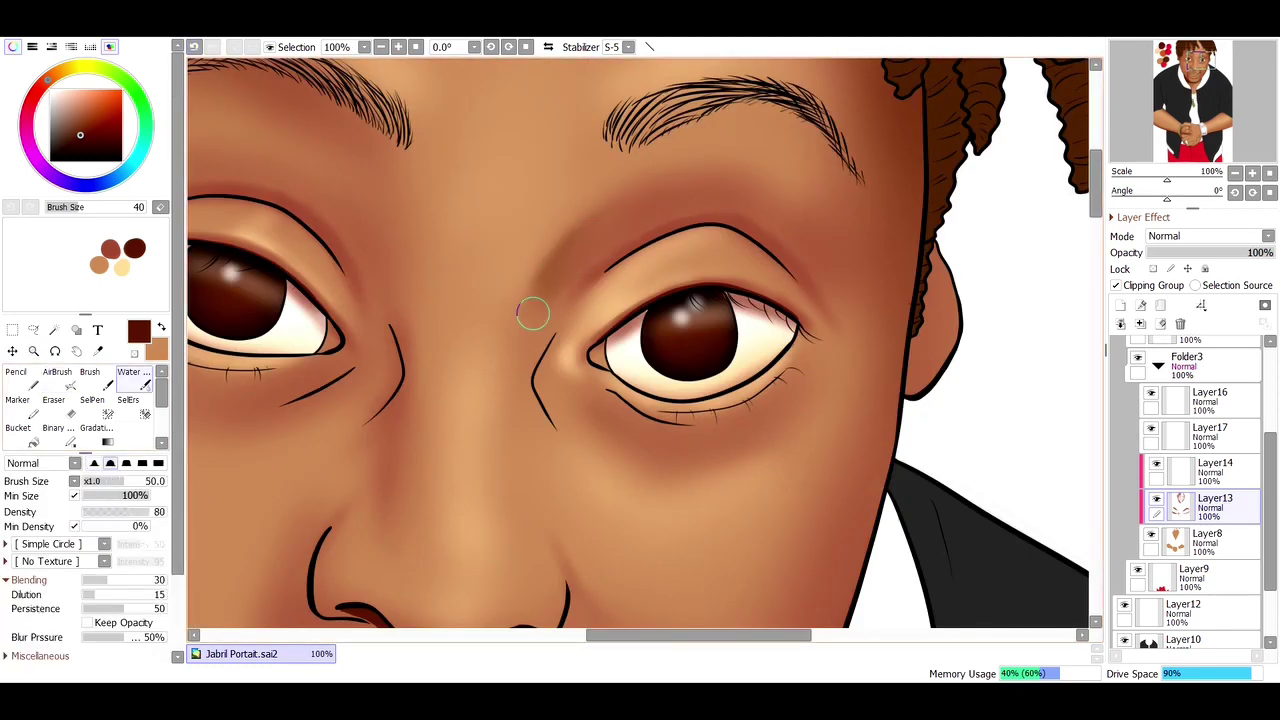
{"action": "mouse_move", "coordinate": [586, 403]}
{"action": "left_mouse_down"}
{"action": "mouse_move", "coordinate": [712, 461]}
{"action": "mouse_move", "coordinate": [615, 432]}
{"action": "mouse_move", "coordinate": [738, 443]}
{"action": "left_mouse_up"}
Step: Airbrush a dark brown crease beneath the other eye at size 30 and blend it with the Water brush
{"action": "scroll", "coordinate": [374, 489], "scroll_direction": "left", "scroll_amount": 5}
{"action": "key", "text": "v"}
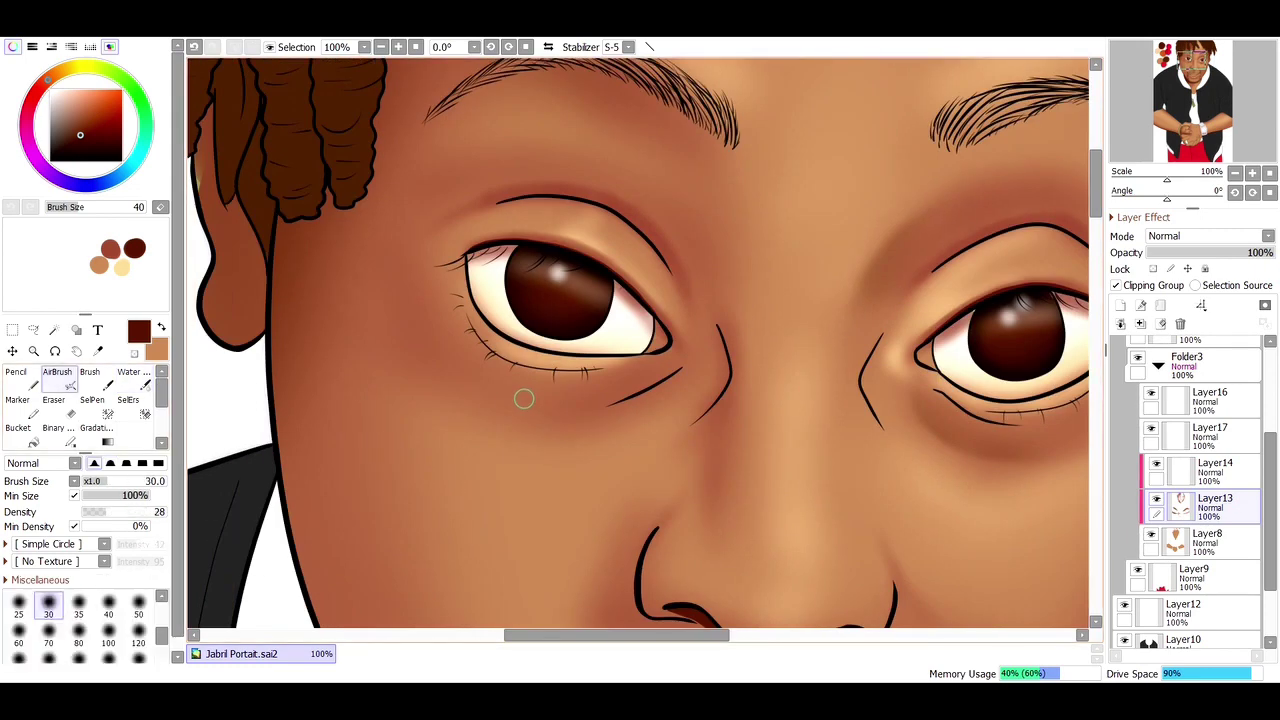
{"action": "mouse_move", "coordinate": [523, 397]}
{"action": "left_mouse_down"}
{"action": "mouse_move", "coordinate": [571, 394]}
{"action": "mouse_move", "coordinate": [430, 345]}
{"action": "left_mouse_up"}
{"action": "key", "text": "c"}
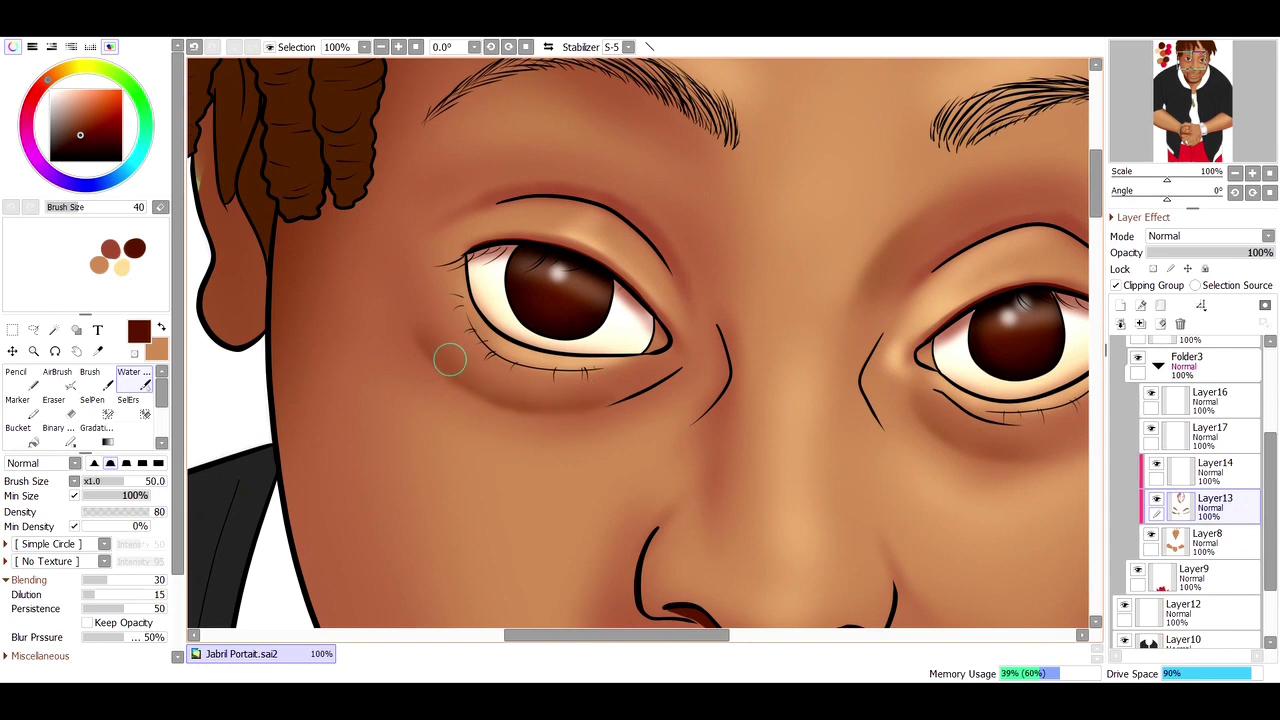
{"action": "scroll", "coordinate": [564, 405], "scroll_direction": "down", "scroll_amount": 4}
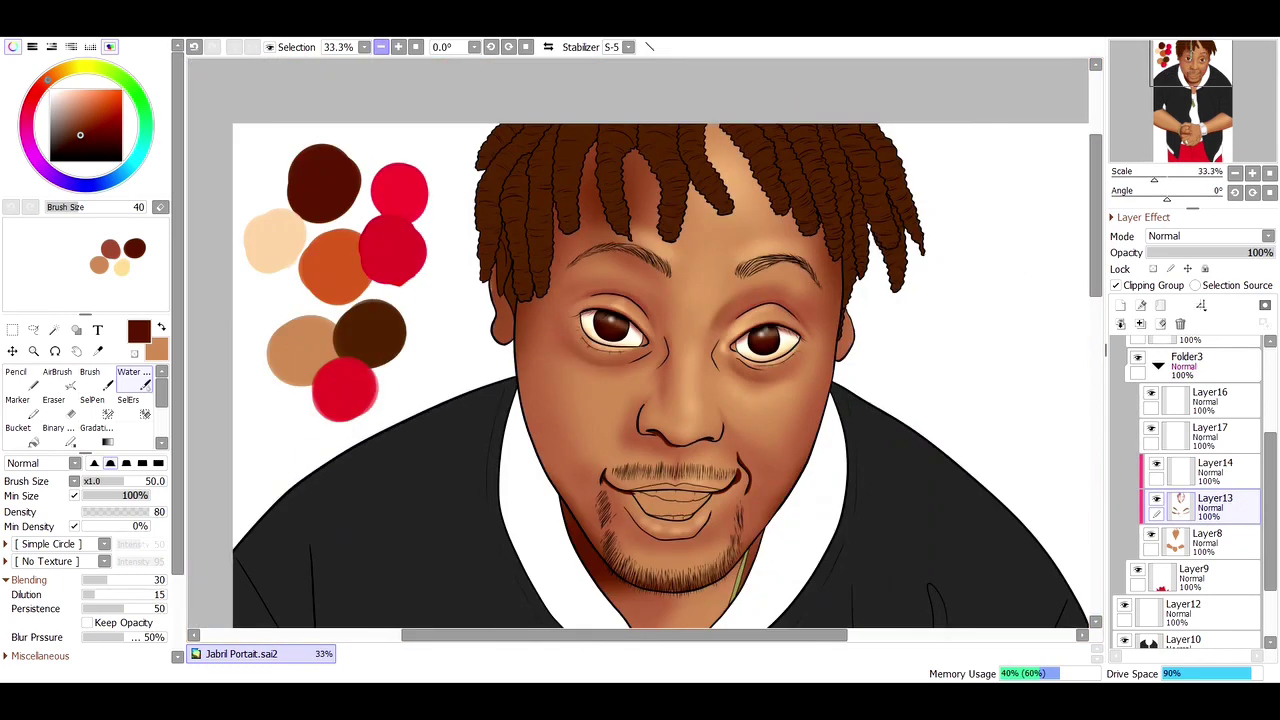
Step: Soften the area beneath the nose tip on Layer14 with the Eraser at size 50
{"action": "scroll", "coordinate": [508, 417], "scroll_direction": "up", "scroll_amount": 4}
{"action": "scroll", "coordinate": [722, 459], "scroll_direction": "right", "scroll_amount": 5}
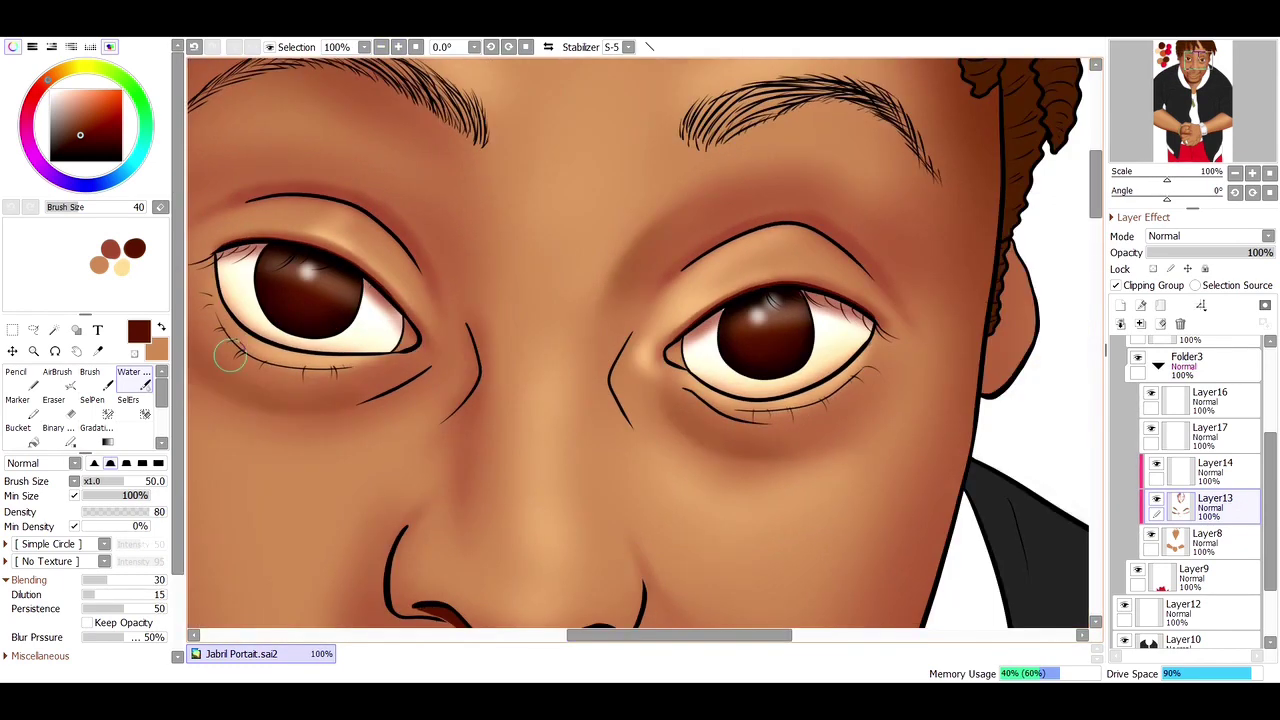
{"action": "key", "text": "v"}
{"action": "scroll", "coordinate": [230, 355], "scroll_direction": "down", "scroll_amount": 1}
{"action": "scroll", "coordinate": [640, 350], "scroll_direction": "down", "scroll_amount": 5}
{"action": "left_click", "coordinate": [1215, 470]}
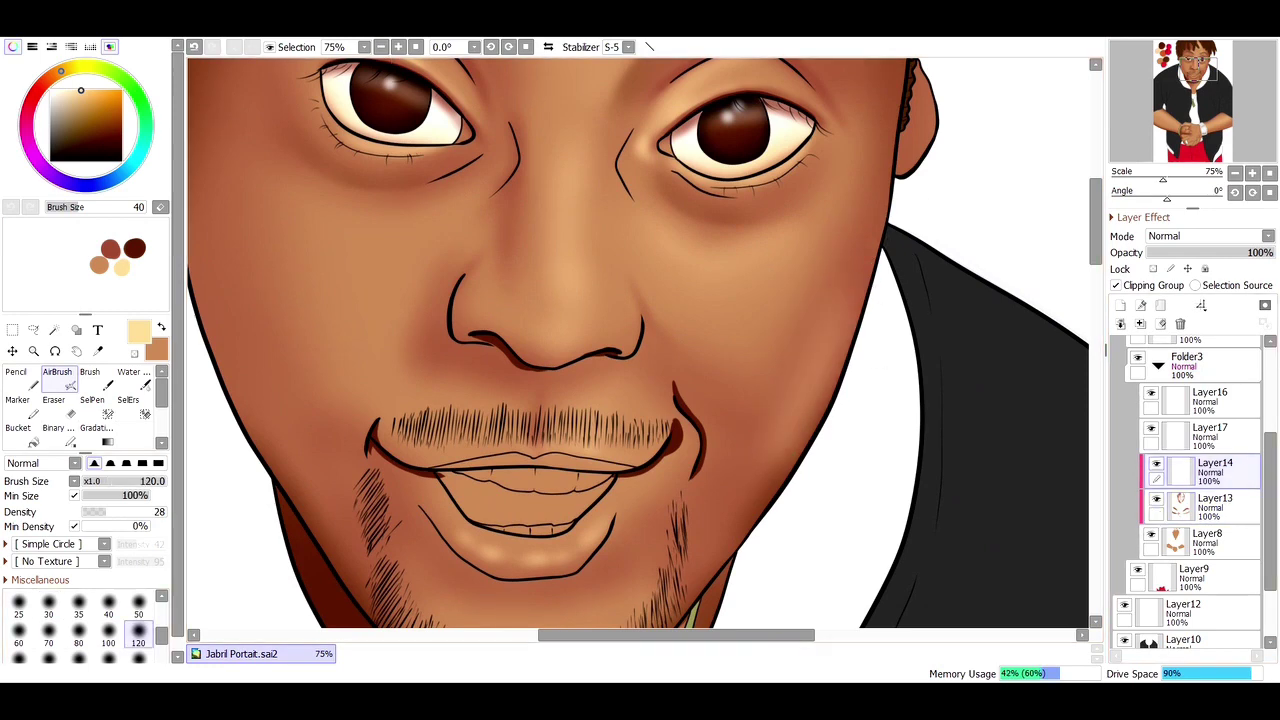
{"action": "scroll", "coordinate": [640, 340], "scroll_direction": "down", "scroll_amount": 2}
{"action": "left_click", "coordinate": [520, 352], "text": "alt"}
{"action": "scroll", "coordinate": [545, 370], "scroll_direction": "up", "scroll_amount": 4}
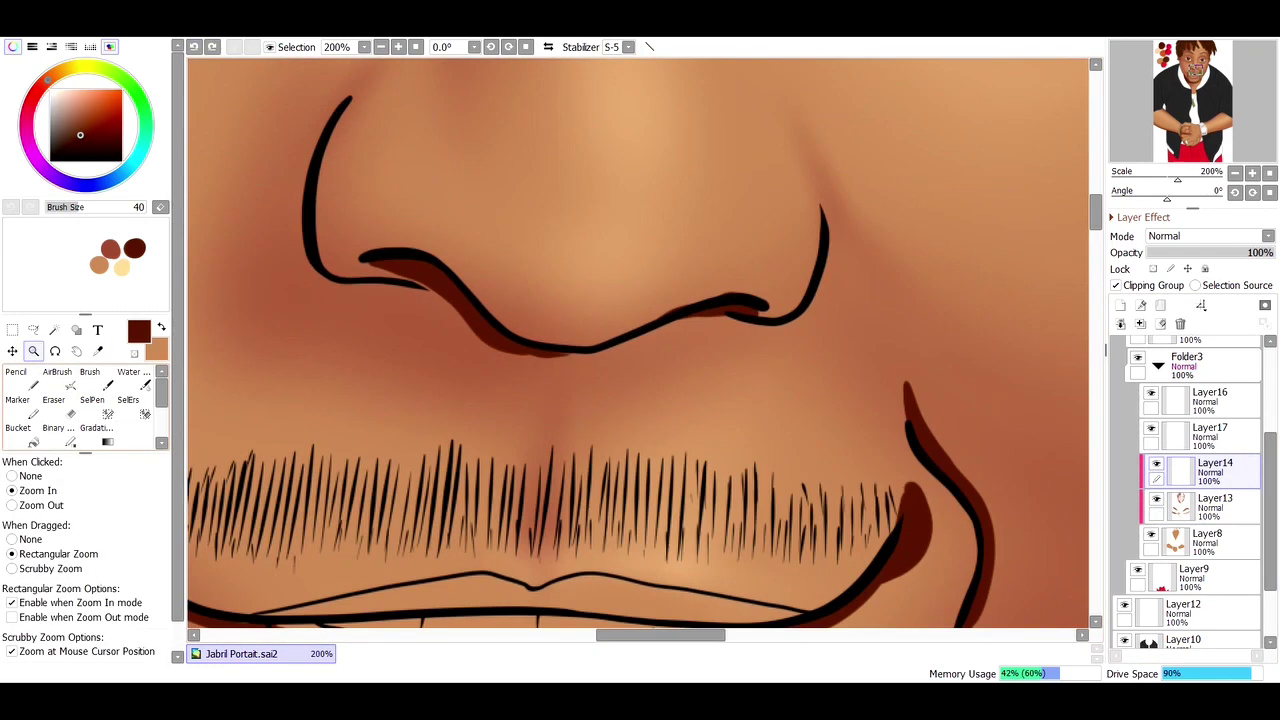
{"action": "key", "text": "e"}
{"action": "left_click_drag", "start_coordinate": [600, 375], "coordinate": [548, 369]}
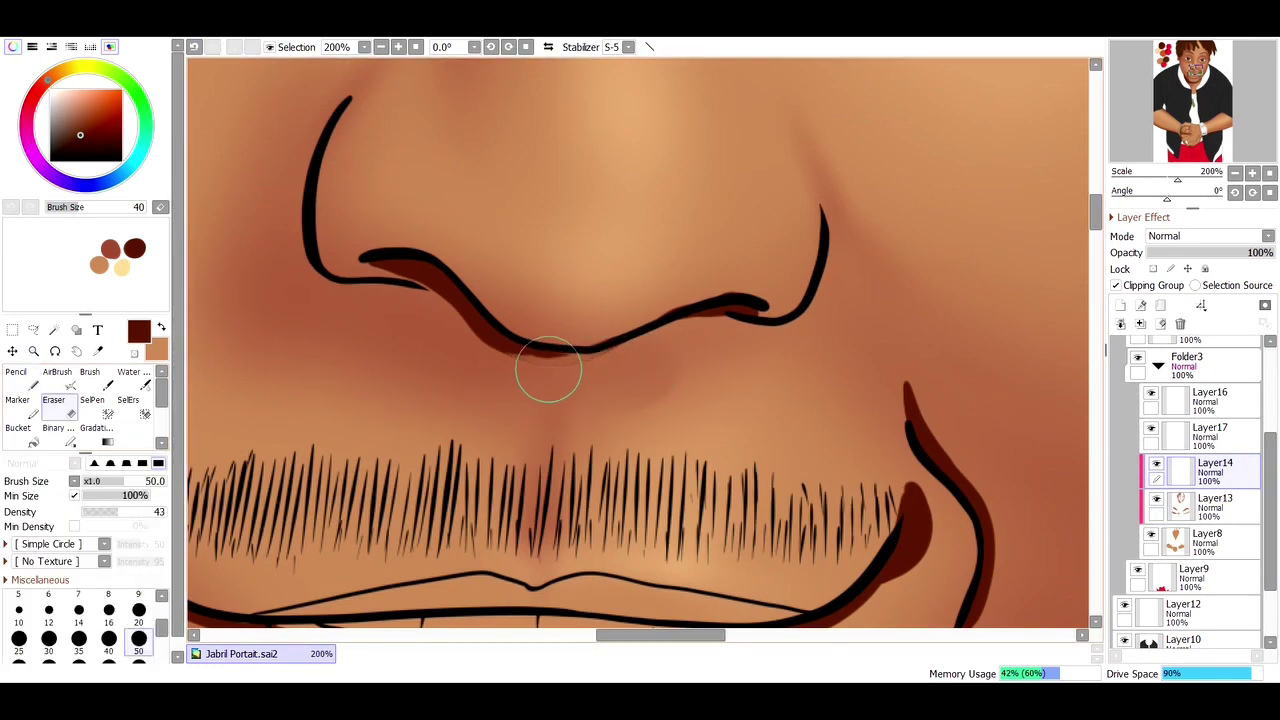
Step: Select the dark accents along both nostrils with the Selection Pen at size 50 and delete them
{"action": "left_click", "coordinate": [1210, 432]}
{"action": "left_click", "coordinate": [91, 399]}
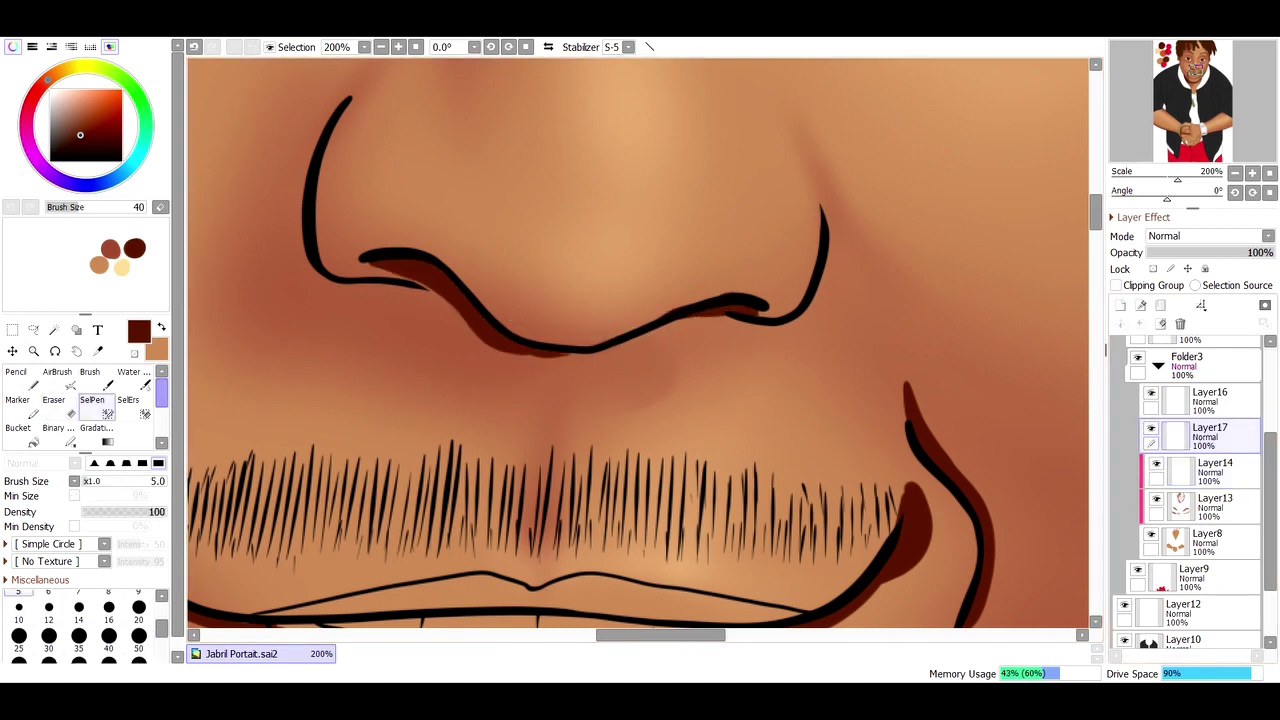
{"action": "left_click_drag", "start_coordinate": [350, 258], "coordinate": [577, 343]}
{"action": "left_click_drag", "start_coordinate": [650, 322], "coordinate": [765, 308]}
{"action": "key", "text": "Delete"}
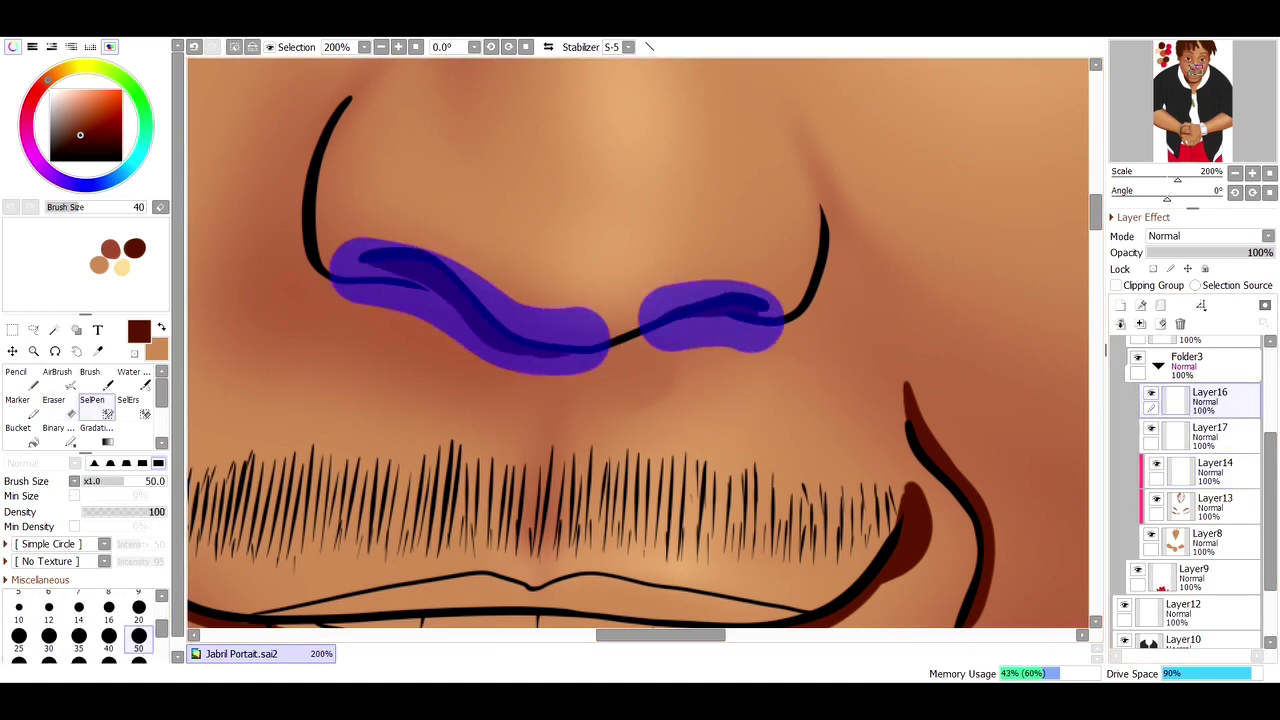
Step: Clear the selection and paint dark brown shading along the underside of the nose on Layer17 with the Pencil
{"action": "key", "text": "ctrl+d"}
{"action": "key", "text": "ctrl+z"}
{"action": "key", "text": "ctrl+z"}
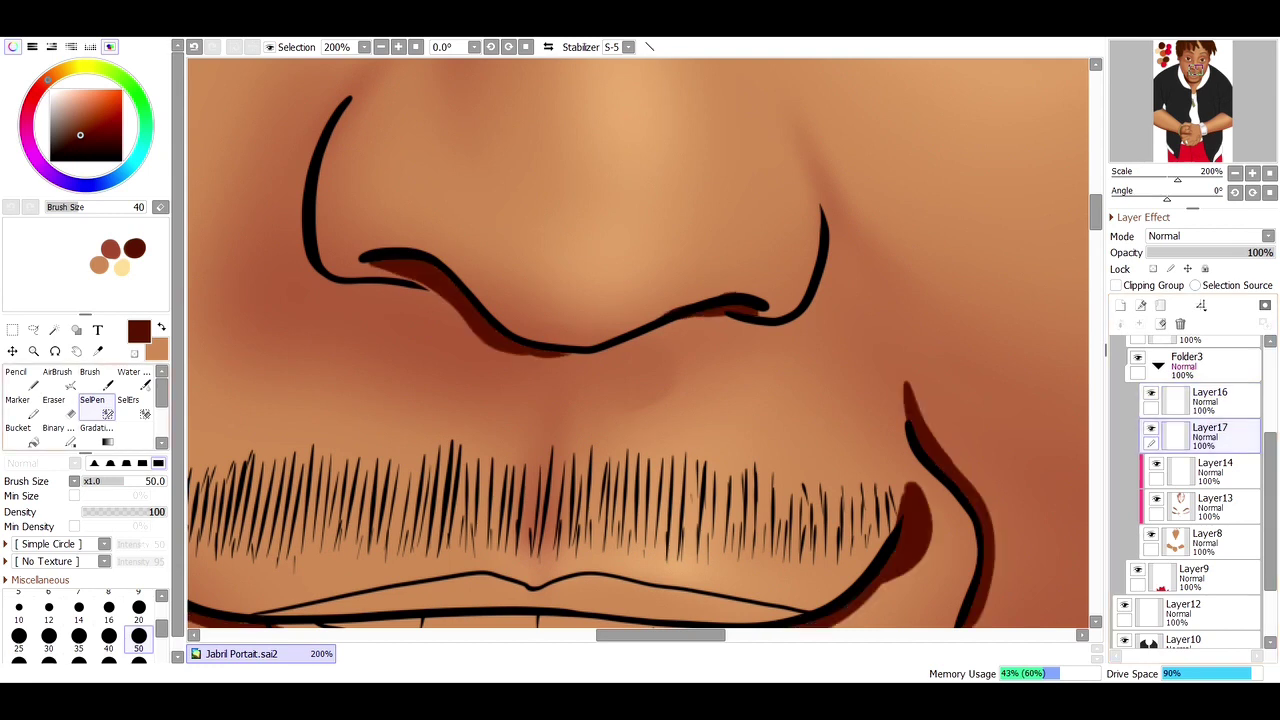
{"action": "key", "text": "n"}
{"action": "left_click_drag", "start_coordinate": [498, 345], "coordinate": [562, 358]}
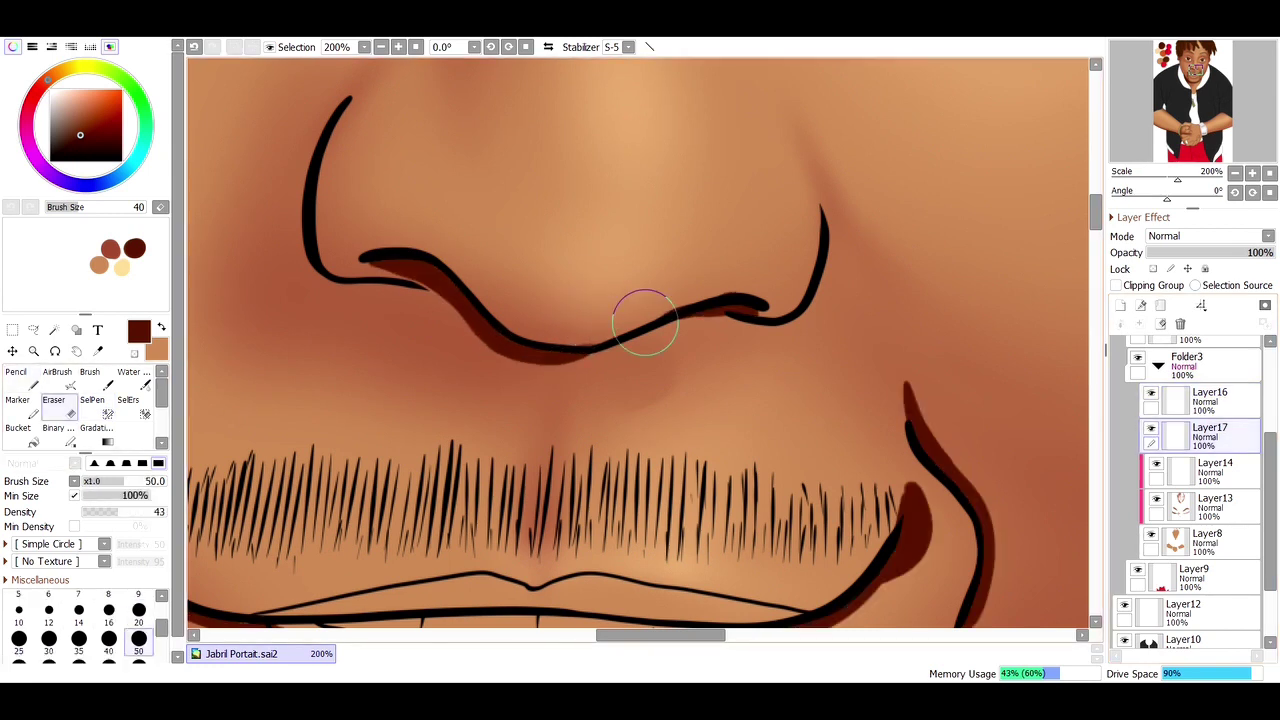
{"action": "mouse_move", "coordinate": [453, 262]}
{"action": "left_mouse_down"}
{"action": "mouse_move", "coordinate": [510, 312]}
{"action": "mouse_move", "coordinate": [575, 342]}
{"action": "mouse_move", "coordinate": [451, 262]}
{"action": "mouse_move", "coordinate": [612, 338]}
{"action": "left_mouse_up"}
Step: Trim the upper edge of the dark brown shading along the nose tip with the Eraser at sizes 25 and 20
{"action": "key", "text": "e"}
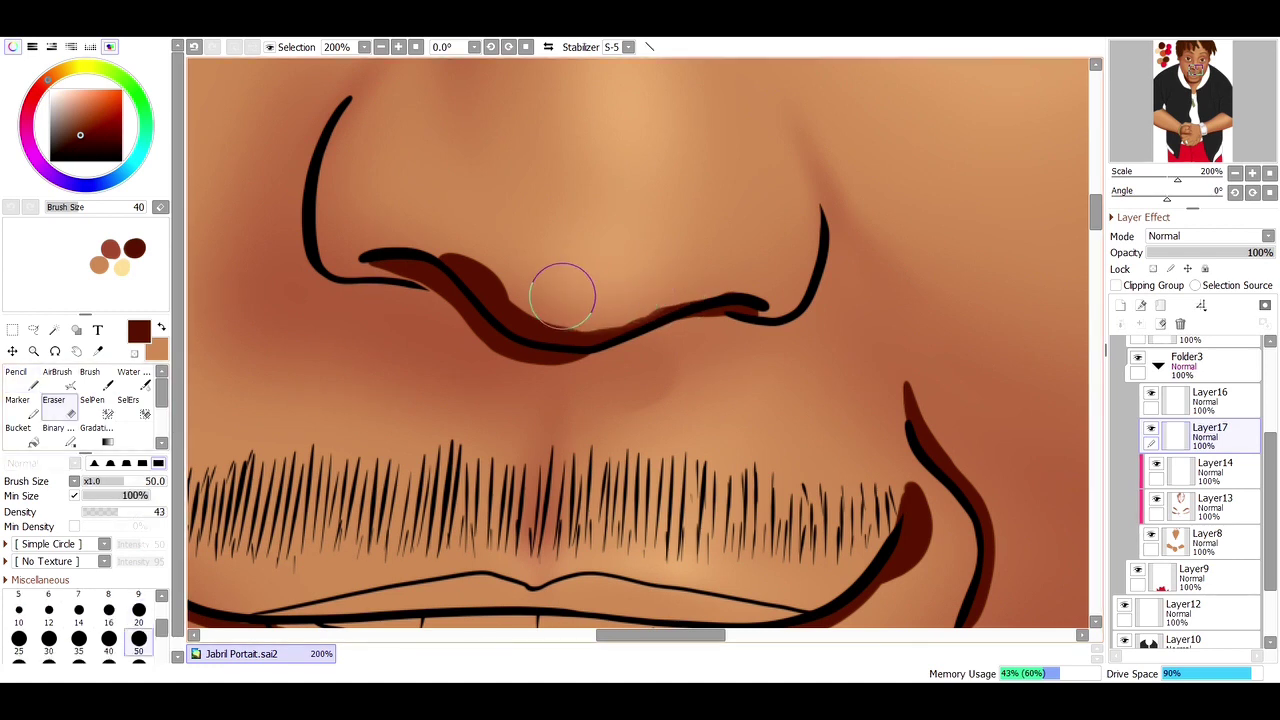
{"action": "key", "text": "bracketleft"}
{"action": "key", "text": "bracketleft"}
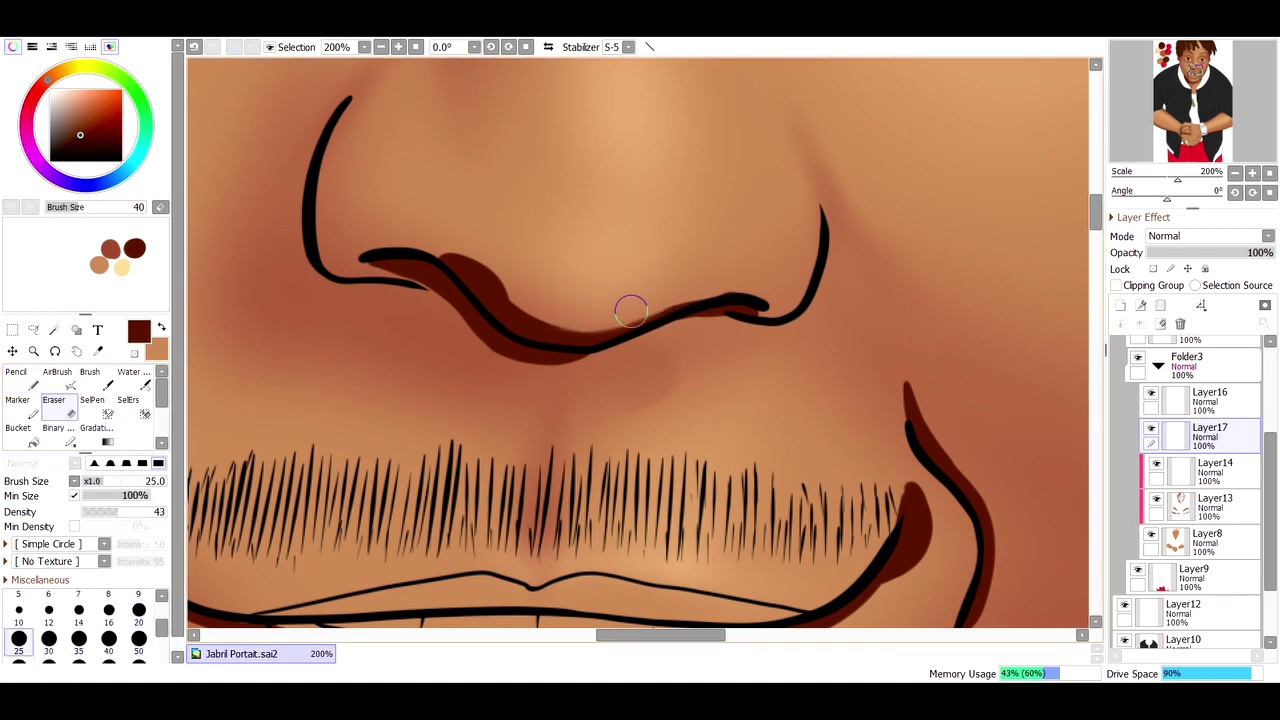
{"action": "key", "text": "bracketleft"}
{"action": "key", "text": "period"}
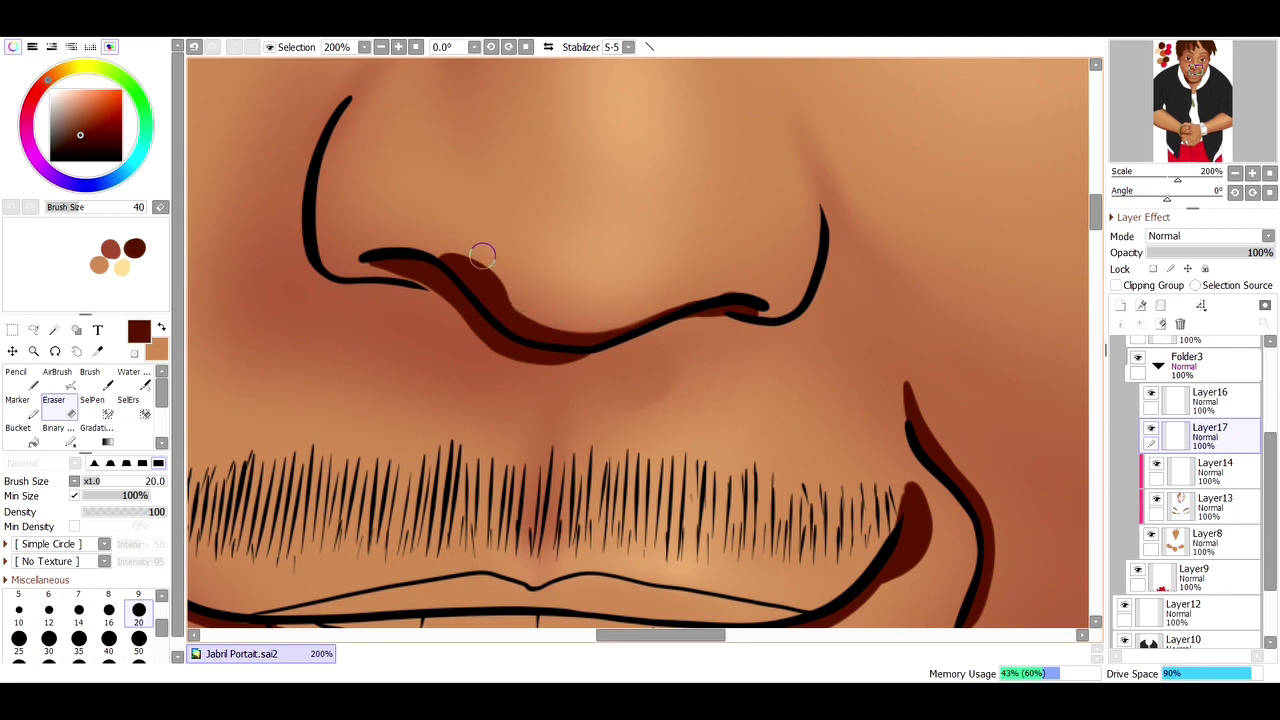
Step: Paint a dark brown shadow along the outside of the left nostril with the Pencil at size 20 and trim it with the Eraser
{"action": "key", "text": "n"}
{"action": "mouse_move", "coordinate": [350, 88]}
{"action": "left_mouse_down"}
{"action": "mouse_move", "coordinate": [300, 255]}
{"action": "mouse_move", "coordinate": [340, 283]}
{"action": "mouse_move", "coordinate": [438, 302]}
{"action": "left_mouse_up"}
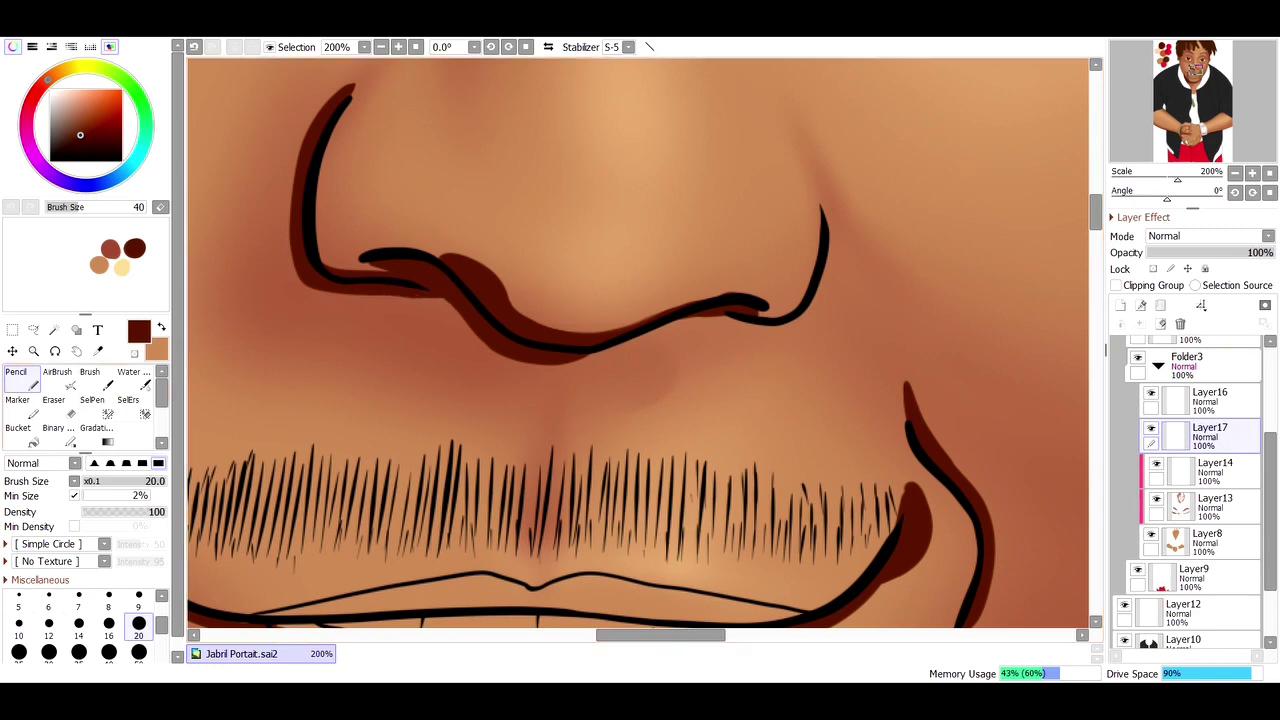
{"action": "key", "text": "e"}
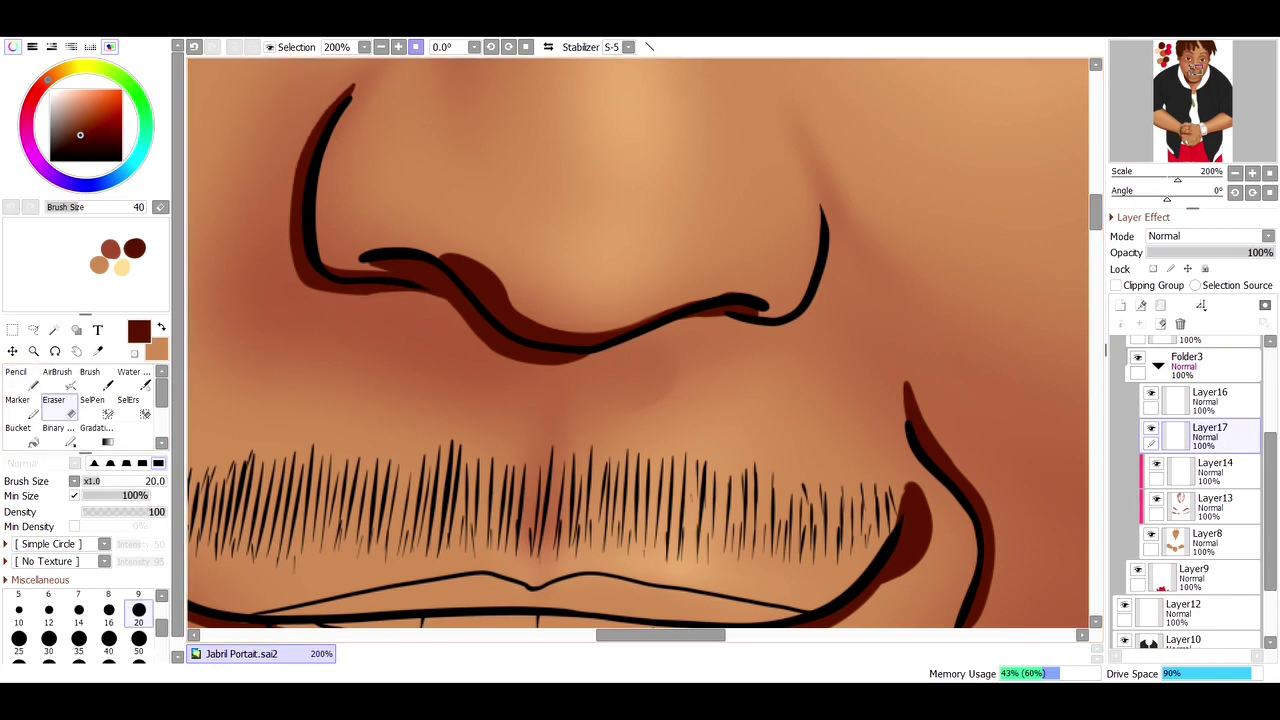
{"action": "scroll", "coordinate": [940, 465], "scroll_direction": "down", "scroll_amount": 10}
{"action": "left_click_drag", "start_coordinate": [574, 165], "coordinate": [724, 260]}
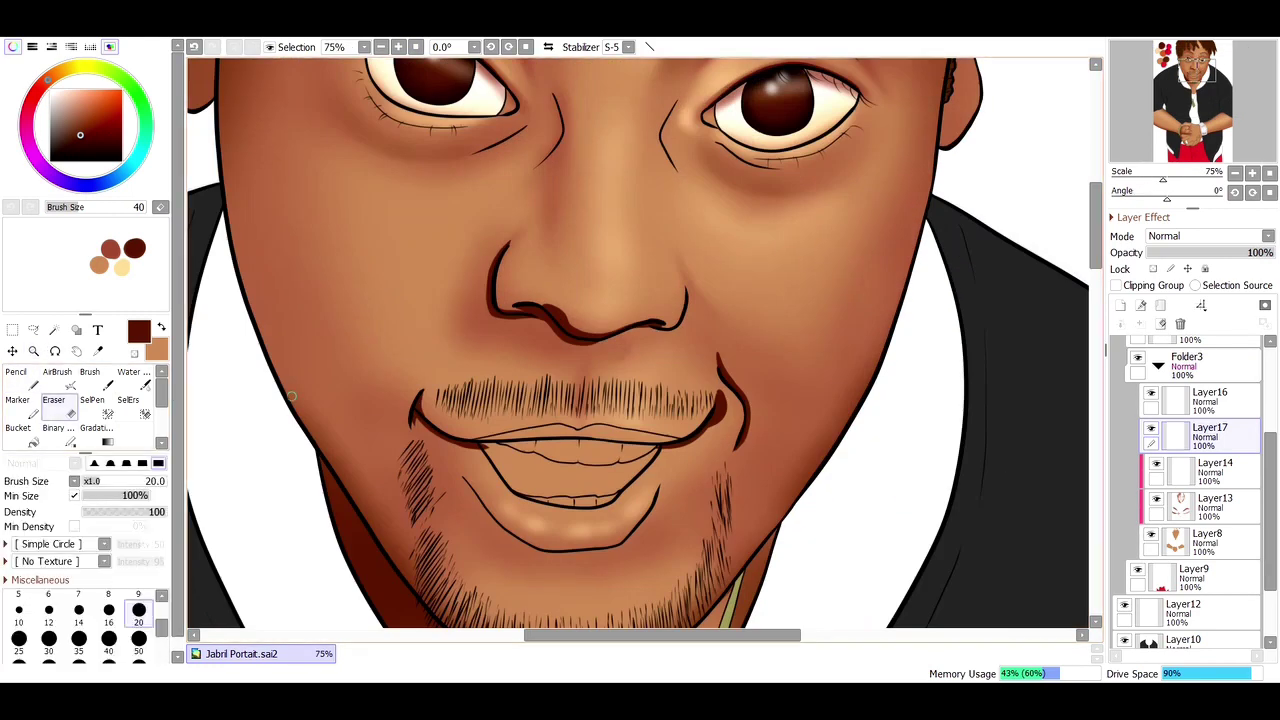
{"action": "key", "text": "bracketleft"}
{"action": "key", "text": "bracketleft"}
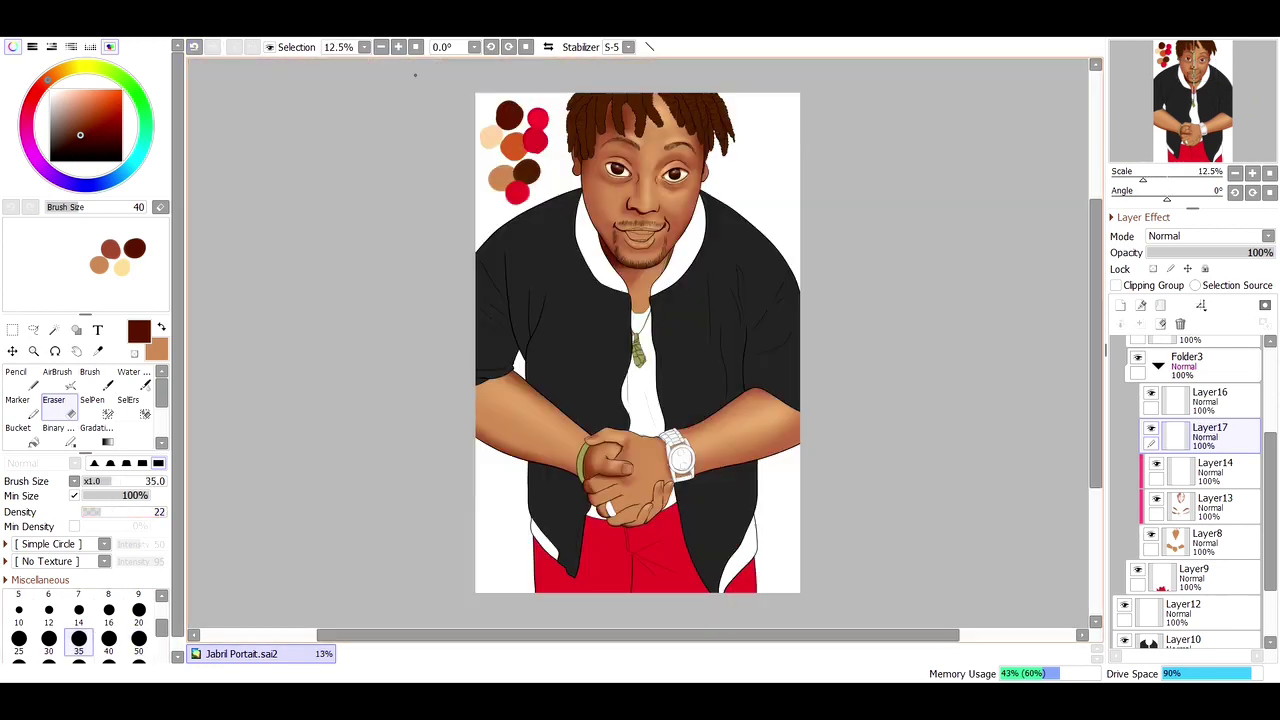
Step: Paint dark brown shadows beside the two central dreadlocks on the forehead with the Pencil at size 50 and fade them with the Eraser at size 400
{"action": "scroll", "coordinate": [241, 357], "scroll_direction": "down", "scroll_amount": 6}
{"action": "left_click_drag", "start_coordinate": [585, 95], "coordinate": [730, 185]}
{"action": "key", "text": "n"}
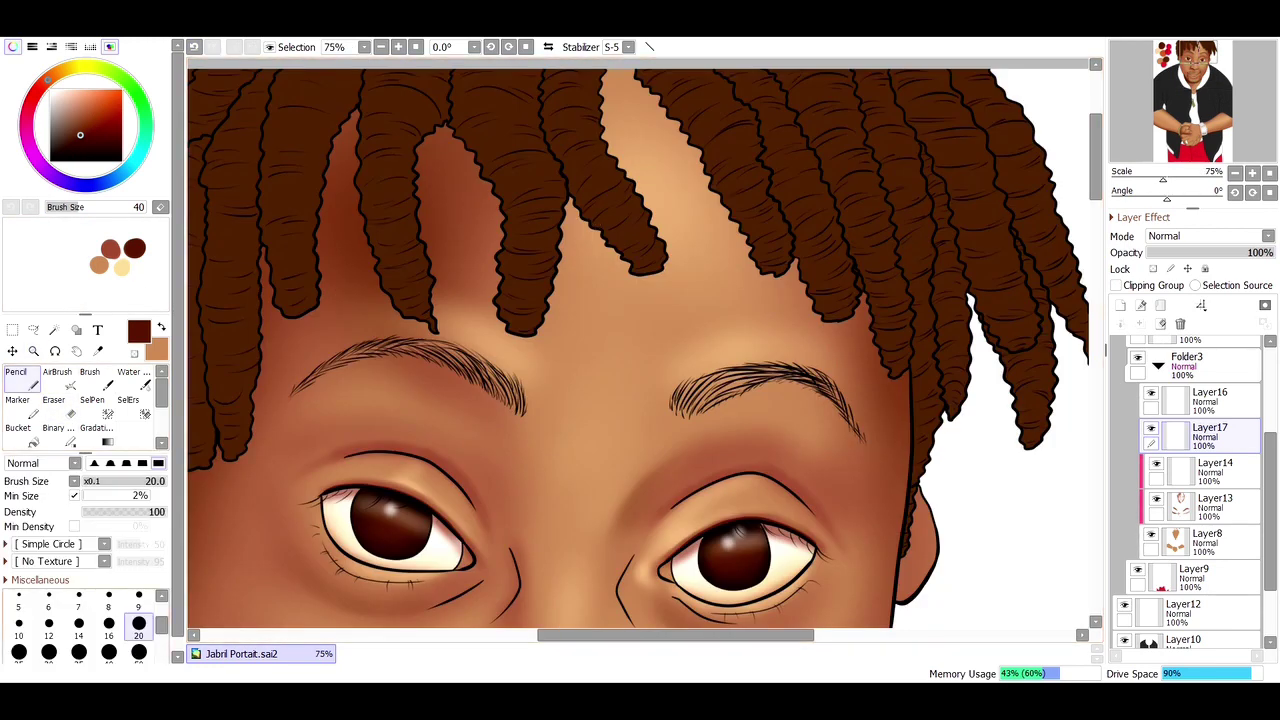
{"action": "left_click_drag", "start_coordinate": [585, 222], "coordinate": [635, 261]}
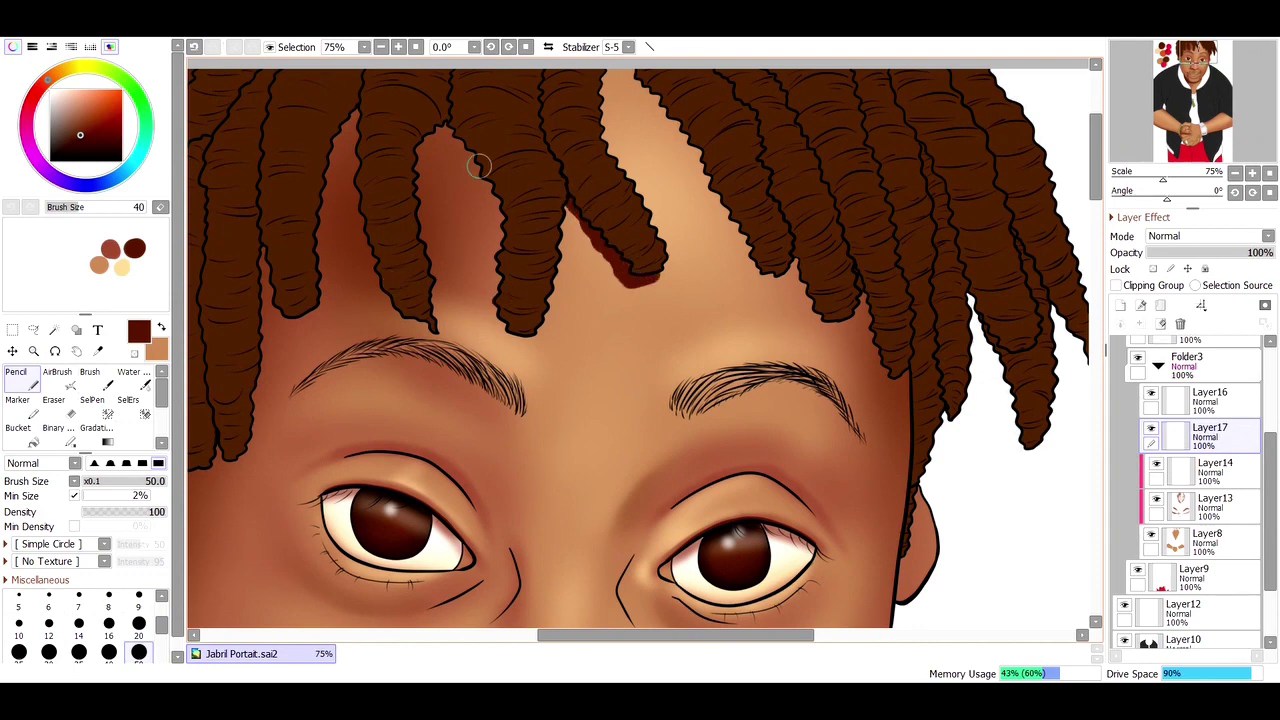
{"action": "mouse_move", "coordinate": [490, 185]}
{"action": "left_mouse_down"}
{"action": "mouse_move", "coordinate": [482, 280]}
{"action": "mouse_move", "coordinate": [508, 292]}
{"action": "mouse_move", "coordinate": [511, 334]}
{"action": "mouse_move", "coordinate": [477, 340]}
{"action": "mouse_move", "coordinate": [650, 295]}
{"action": "left_mouse_up"}
{"action": "key", "text": "e"}
{"action": "key", "text": "ctrl+minus"}
{"action": "key", "text": "ctrl+minus"}
{"action": "key", "text": "ctrl+minus"}
{"action": "key", "text": "ctrl+minus"}
{"action": "key", "text": "ctrl+minus"}
{"action": "key", "text": "ctrl+minus"}
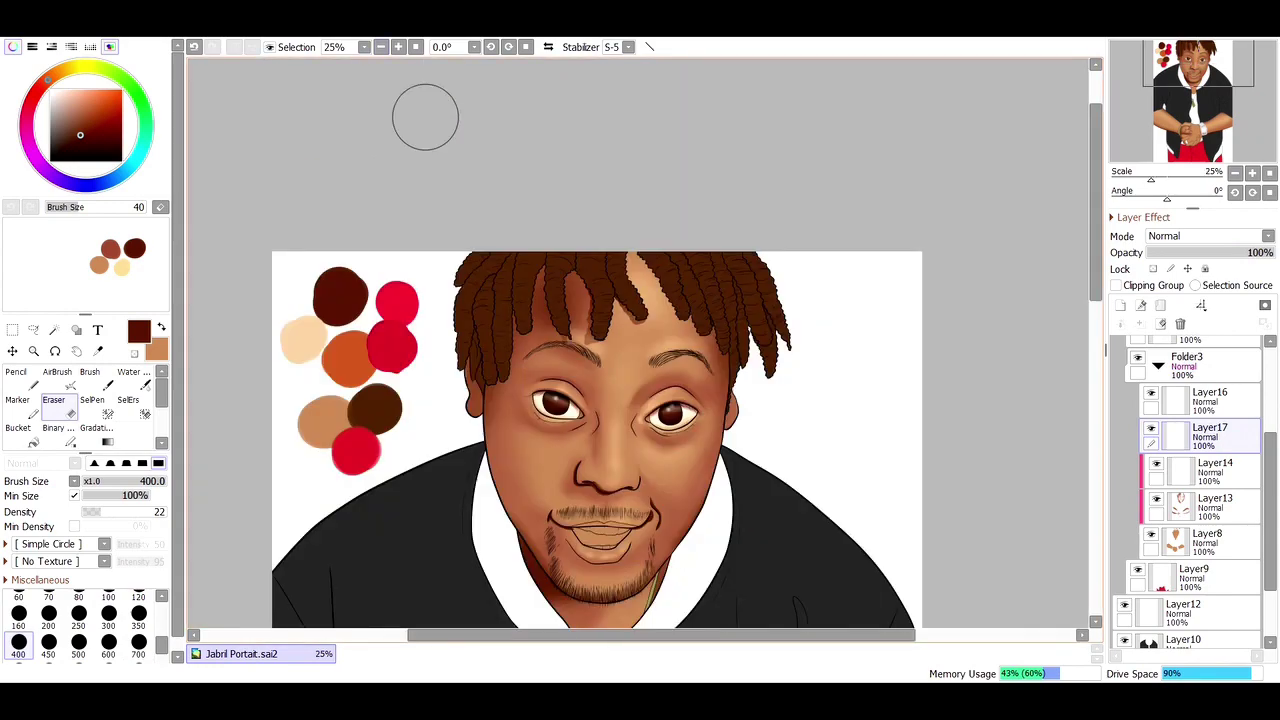
Step: Paint a dark brown hair shadow down the right temple with the Pencil at size 50 and soften it with the Eraser at size 250
{"action": "left_click_drag", "start_coordinate": [500, 100], "coordinate": [830, 300]}
{"action": "left_click", "coordinate": [700, 130]}
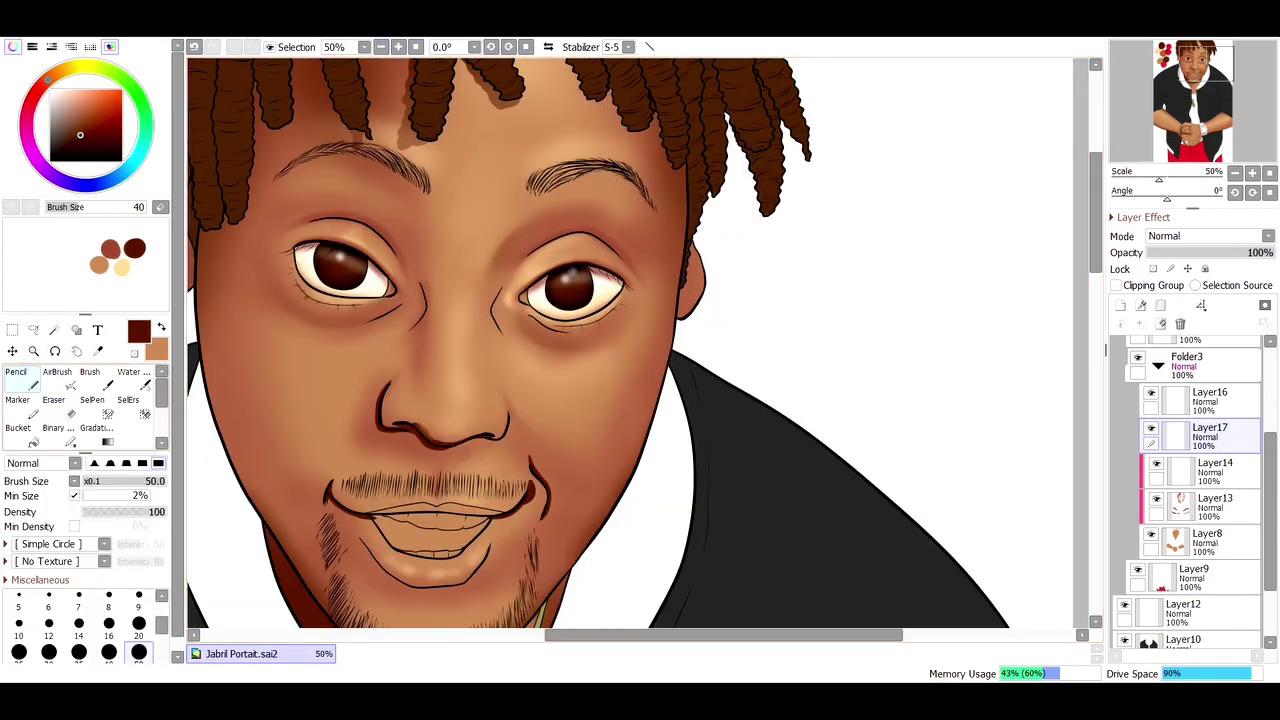
{"action": "left_click_drag", "start_coordinate": [668, 160], "coordinate": [666, 248]}
{"action": "key", "text": "e"}
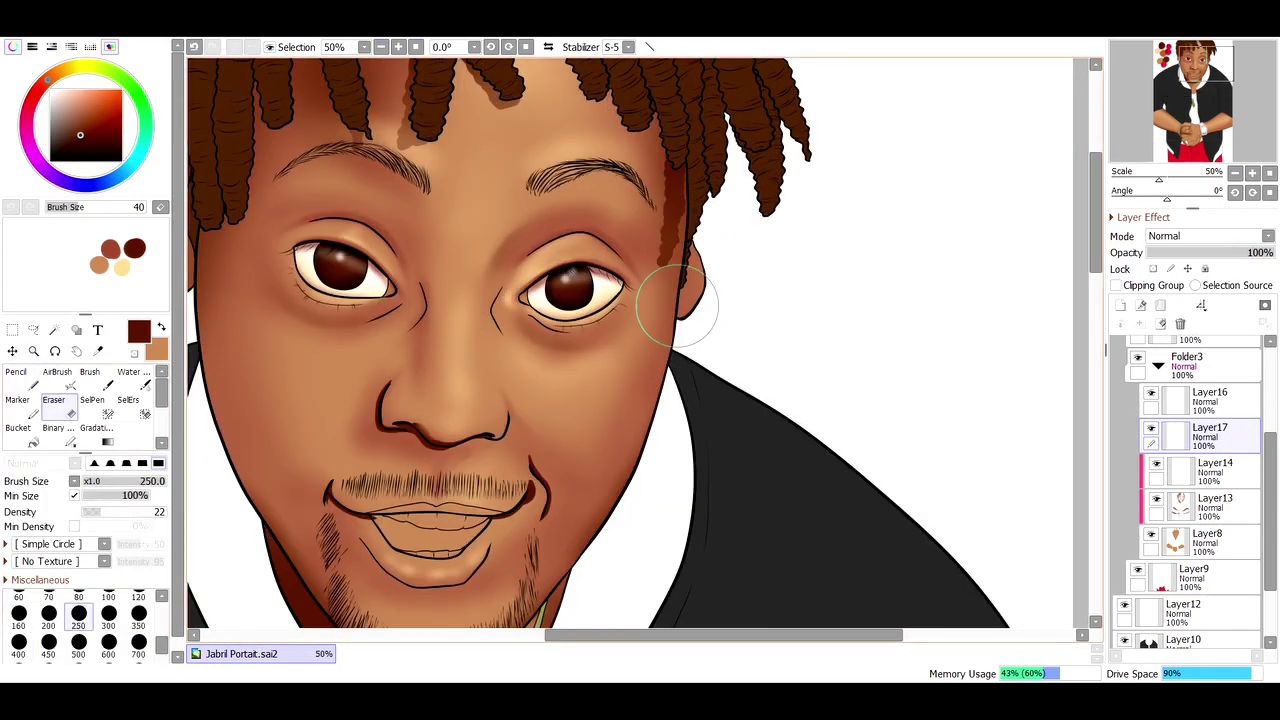
{"action": "key", "text": "ctrl+minus"}
{"action": "key", "text": "ctrl+minus"}
{"action": "key", "text": "ctrl+minus"}
{"action": "key", "text": "ctrl+minus"}
Step: Paint dark brown shadows under the dreadlocks right of the forehead gap at size 50 and fade them with the Eraser at size 160
{"action": "left_click_drag", "start_coordinate": [598, 92], "coordinate": [748, 188]}
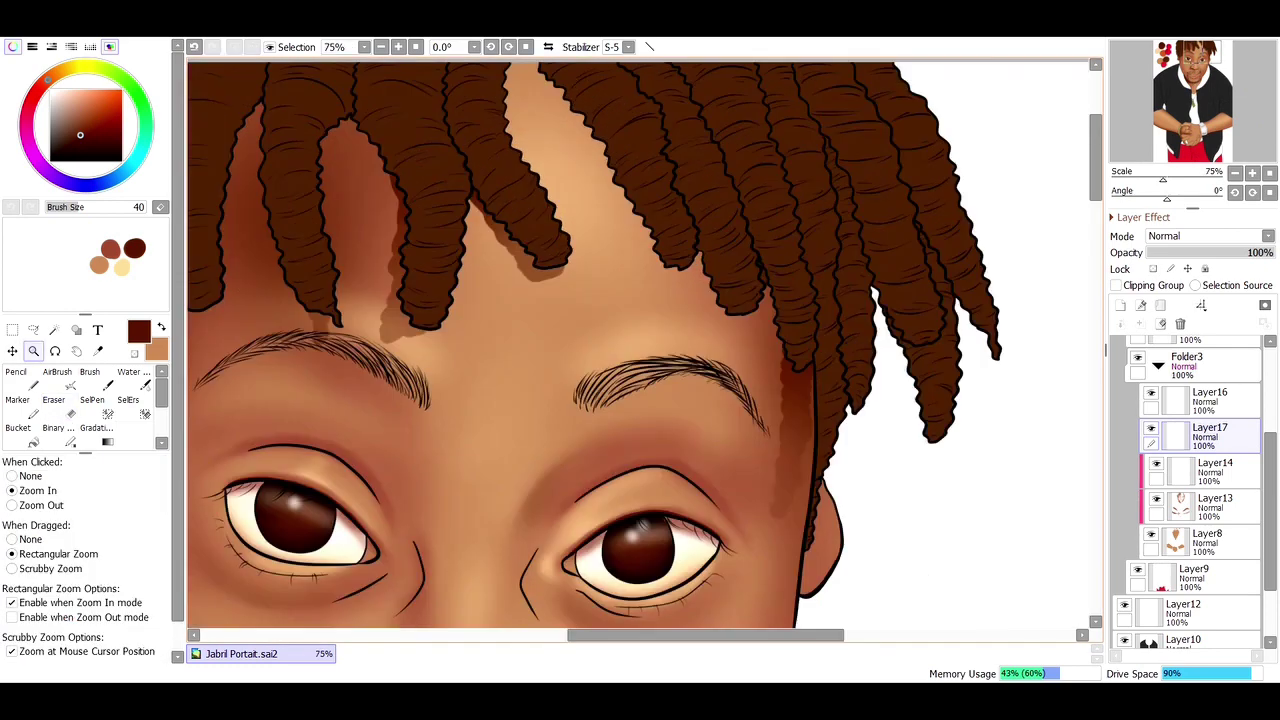
{"action": "key", "text": "n"}
{"action": "left_click_drag", "start_coordinate": [528, 80], "coordinate": [613, 212]}
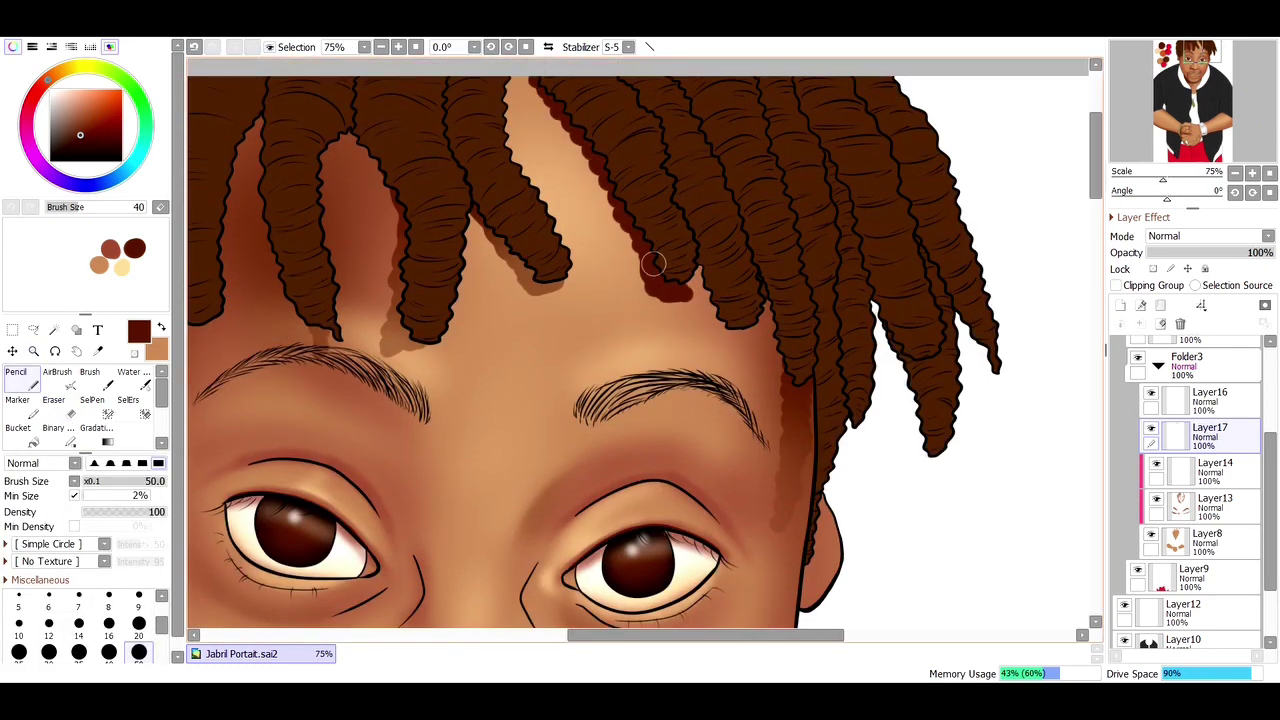
{"action": "key", "text": "ctrl+z"}
{"action": "mouse_move", "coordinate": [528, 76]}
{"action": "left_mouse_down"}
{"action": "mouse_move", "coordinate": [571, 143]}
{"action": "mouse_move", "coordinate": [690, 266]}
{"action": "left_mouse_up"}
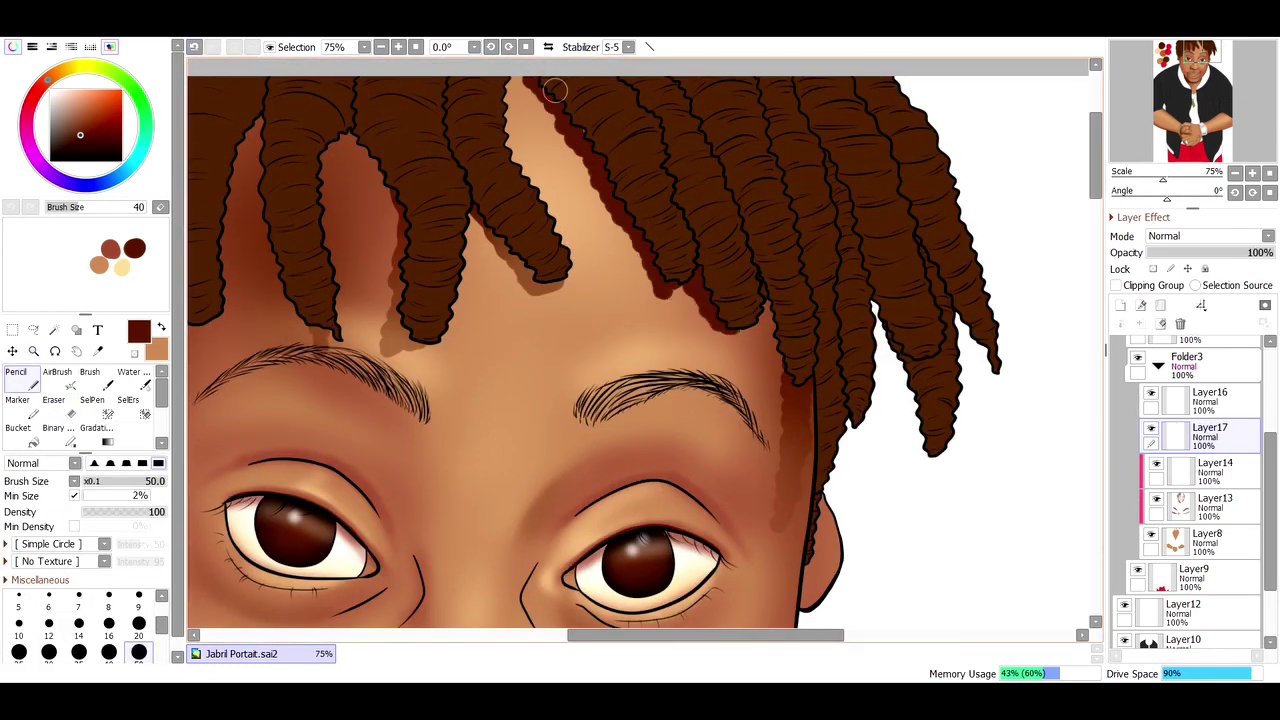
{"action": "key", "text": "e"}
{"action": "mouse_move", "coordinate": [643, 343]}
{"action": "left_mouse_down"}
{"action": "mouse_move", "coordinate": [671, 294]}
{"action": "mouse_move", "coordinate": [590, 170]}
{"action": "left_mouse_up"}
{"action": "scroll", "coordinate": [295, 284], "scroll_direction": "down", "scroll_amount": 6}
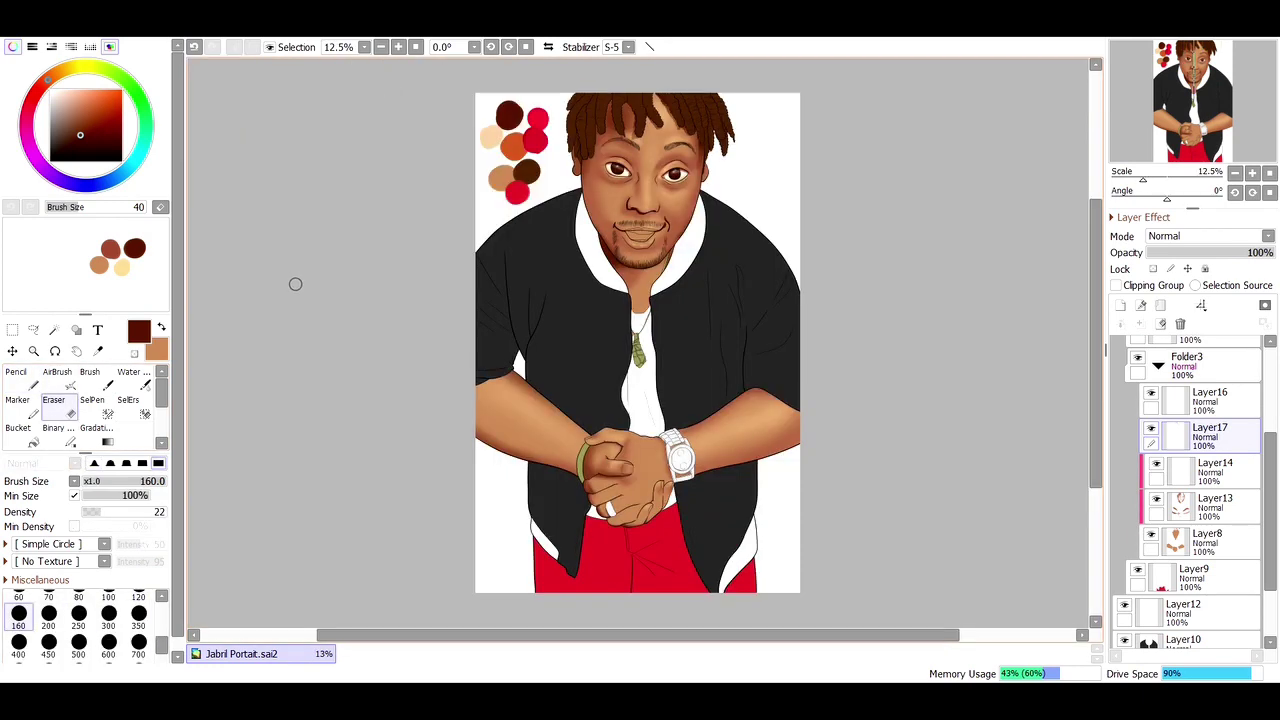
Step: Airbrush dark brown shading between the left eye's inner corner and brow on Layer13 at size 120 and blend it with the Water brush
{"action": "scroll", "coordinate": [640, 180], "scroll_direction": "up", "scroll_amount": 6}
{"action": "left_click", "coordinate": [1215, 498]}
{"action": "left_click", "coordinate": [57, 371]}
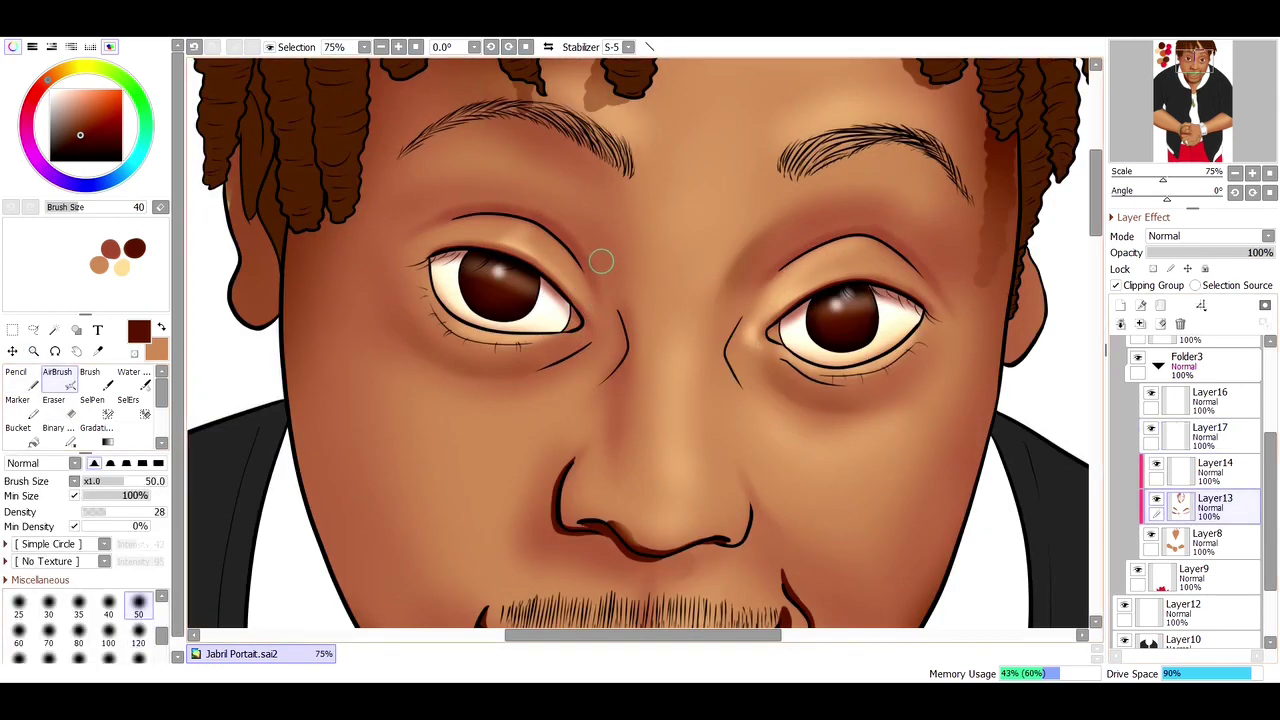
{"action": "key", "text": "bracketright"}
{"action": "key", "text": "bracketright"}
{"action": "key", "text": "bracketright"}
{"action": "key", "text": "bracketright"}
{"action": "key", "text": "bracketright"}
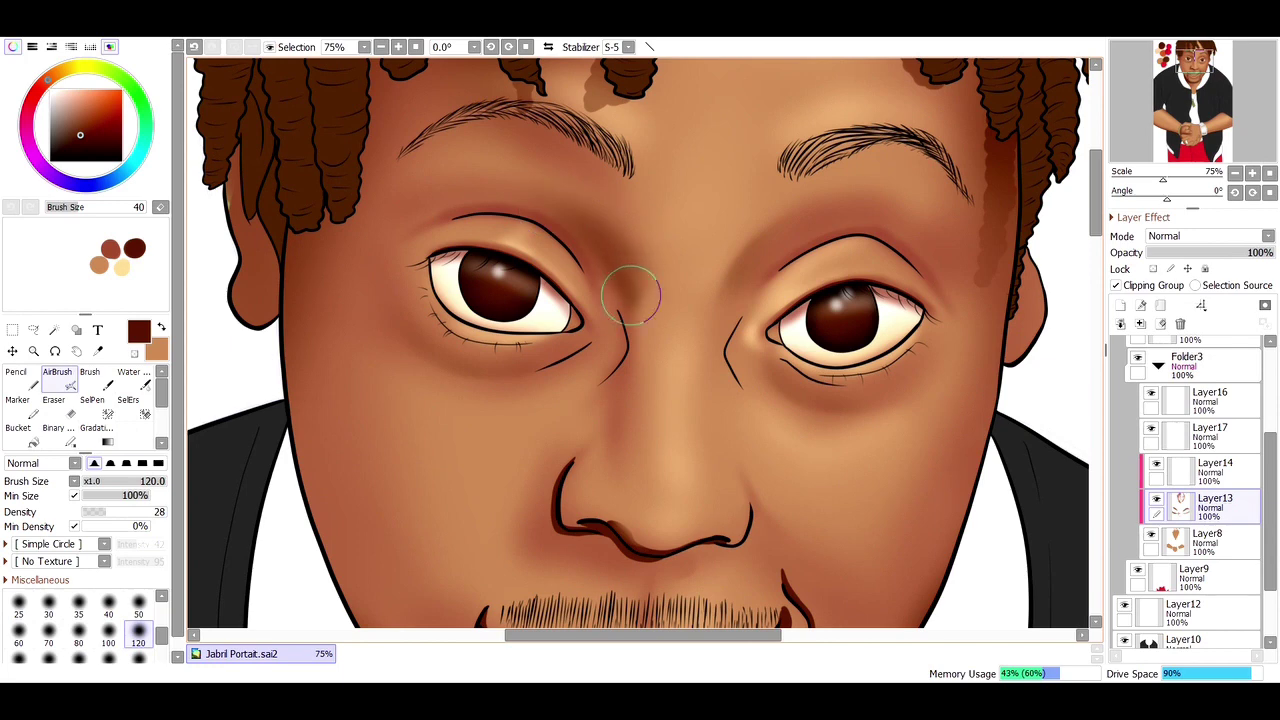
{"action": "key", "text": "c"}
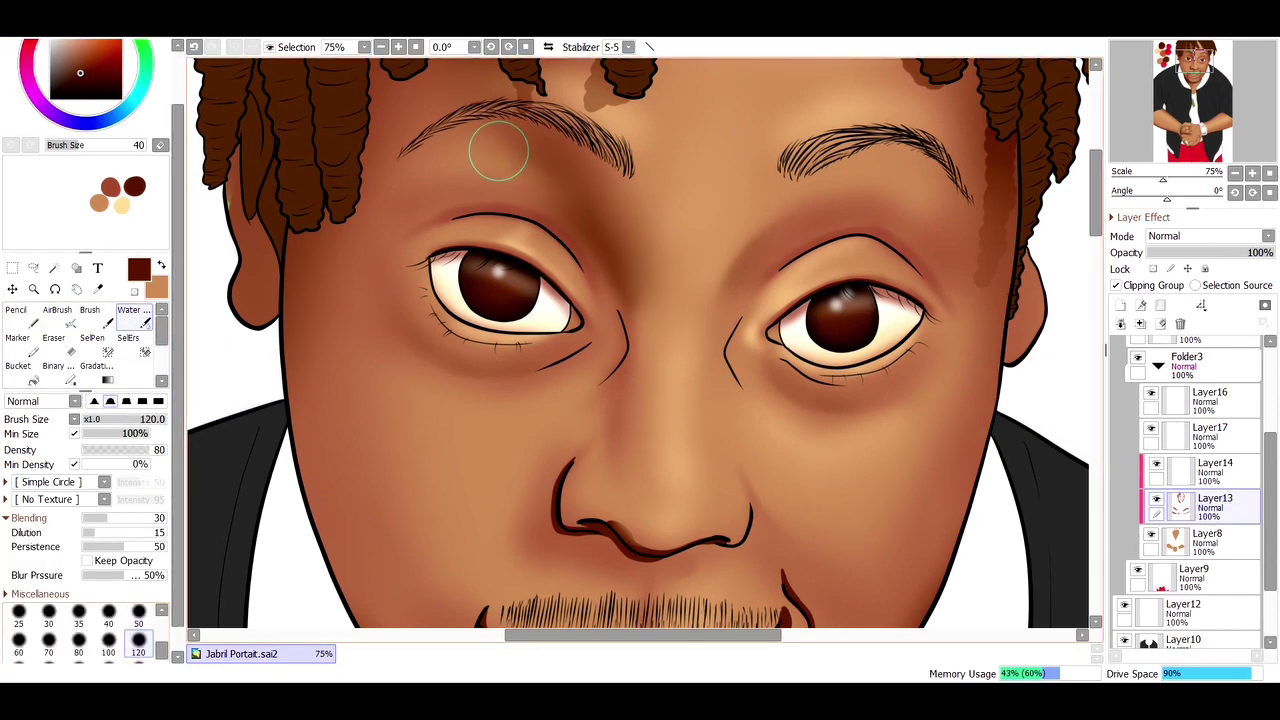
{"action": "scroll", "coordinate": [288, 220], "scroll_direction": "down", "scroll_amount": 5}
{"action": "scroll", "coordinate": [504, 188], "scroll_direction": "up", "scroll_amount": 5}
Step: Airbrush a dark brown crease above the left eyelid at size 50, blend it with the Water brush at size 120, and refine it at size 25
{"action": "scroll", "coordinate": [504, 188], "scroll_direction": "up", "scroll_amount": 1}
{"action": "key", "text": "a"}
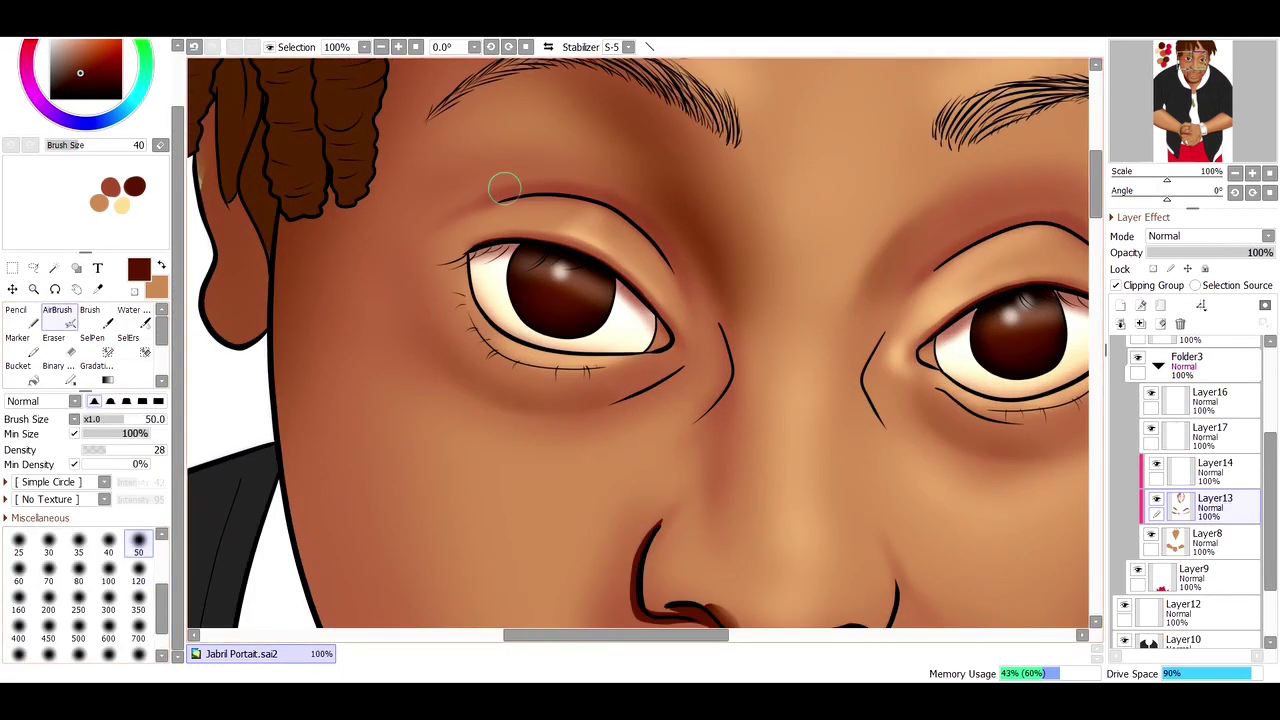
{"action": "key", "text": "c"}
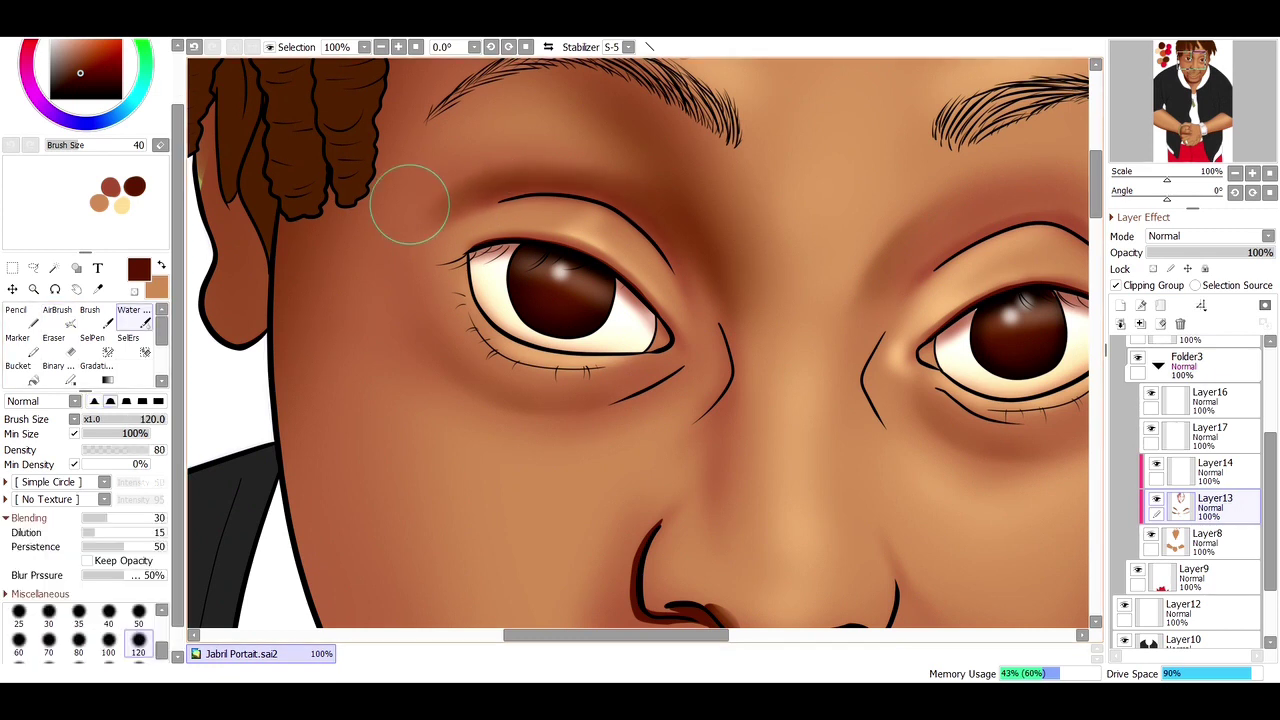
{"action": "left_click", "coordinate": [585, 188], "text": "alt"}
{"action": "key", "text": "a"}
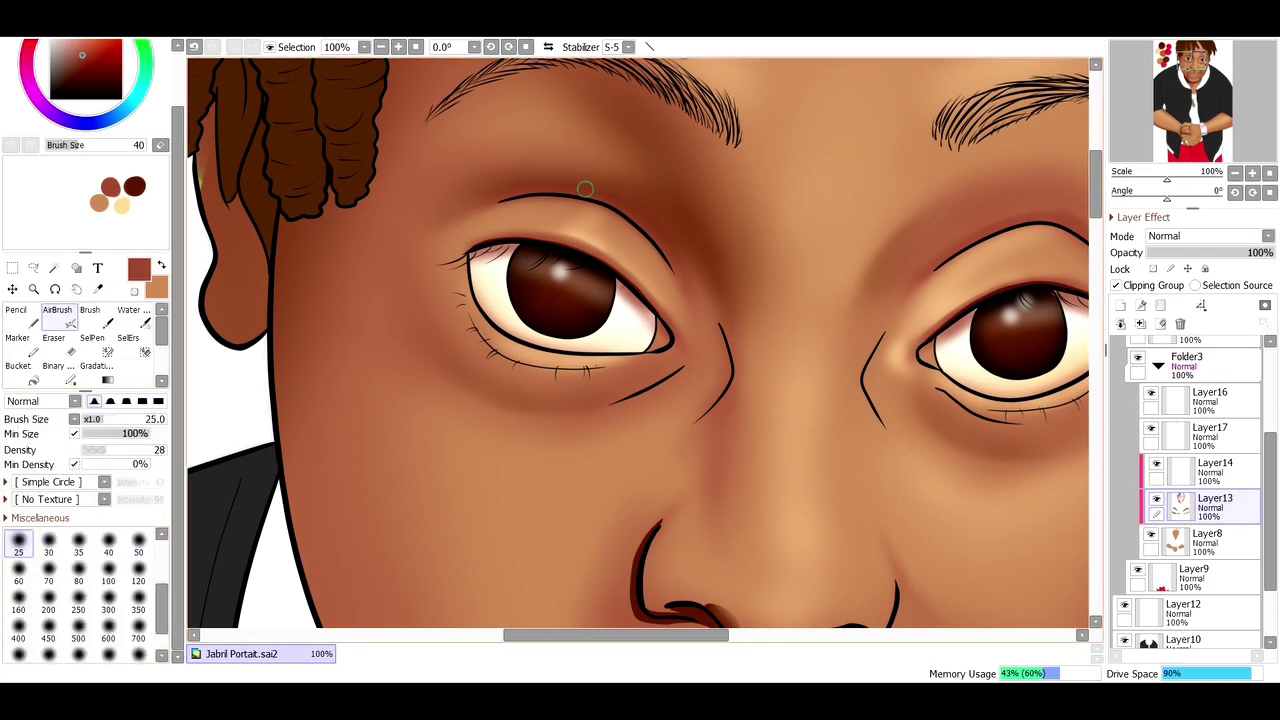
{"action": "left_click", "coordinate": [570, 193], "text": "alt"}
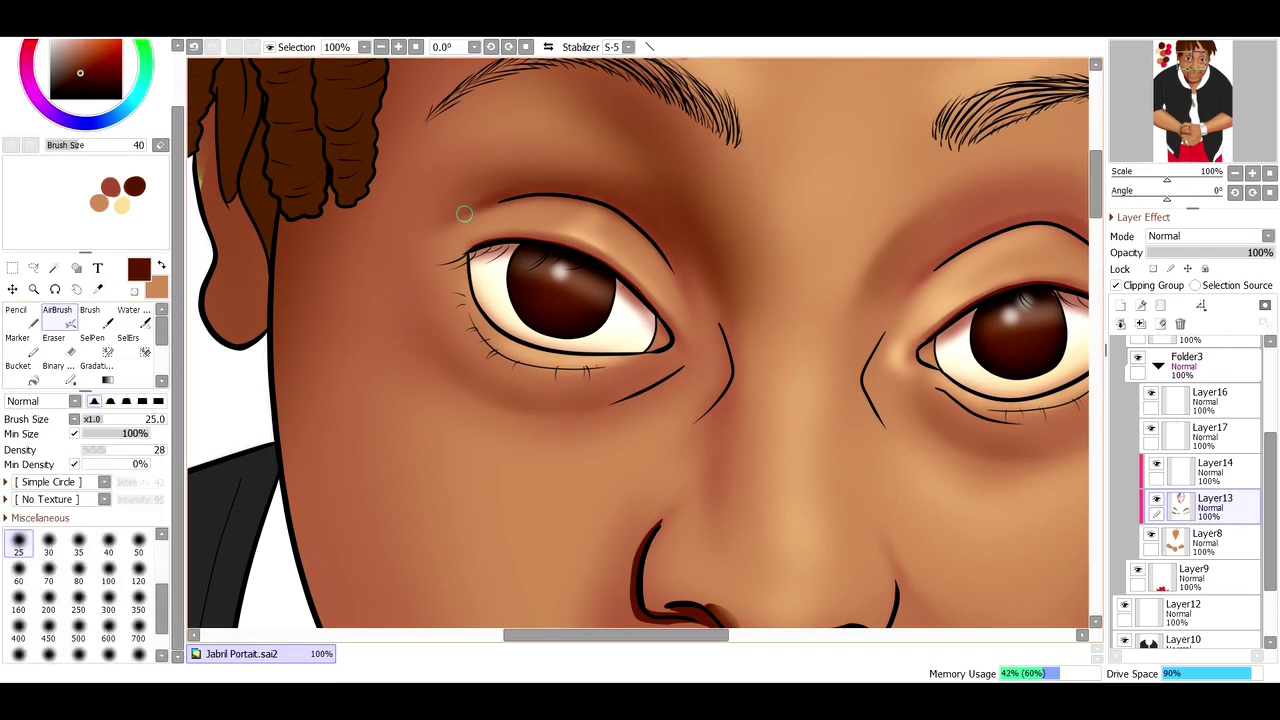
{"action": "scroll", "coordinate": [633, 597], "scroll_direction": "down", "scroll_amount": 10}
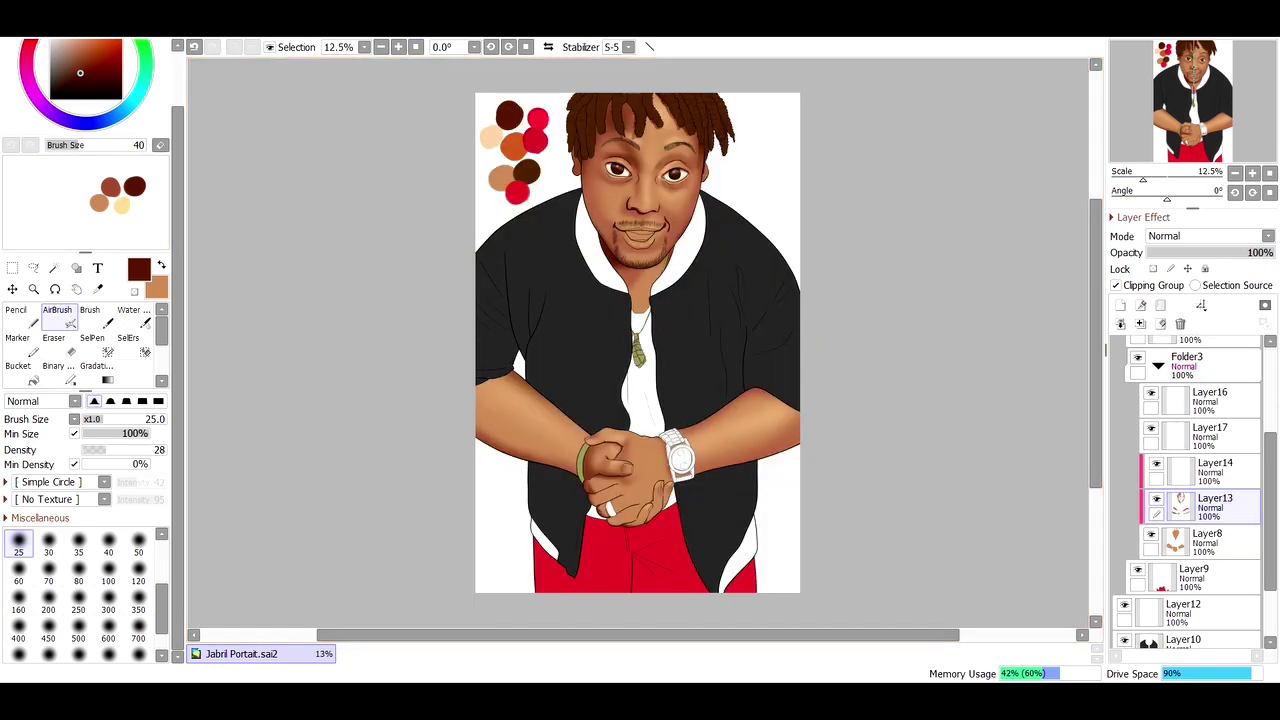
Step: Airbrush dark brown shading around the left eye's outer corner and underside at size 120 and soften it with the Eraser
{"action": "scroll", "coordinate": [640, 220], "scroll_direction": "up", "scroll_amount": 4}
{"action": "left_click", "coordinate": [138, 572]}
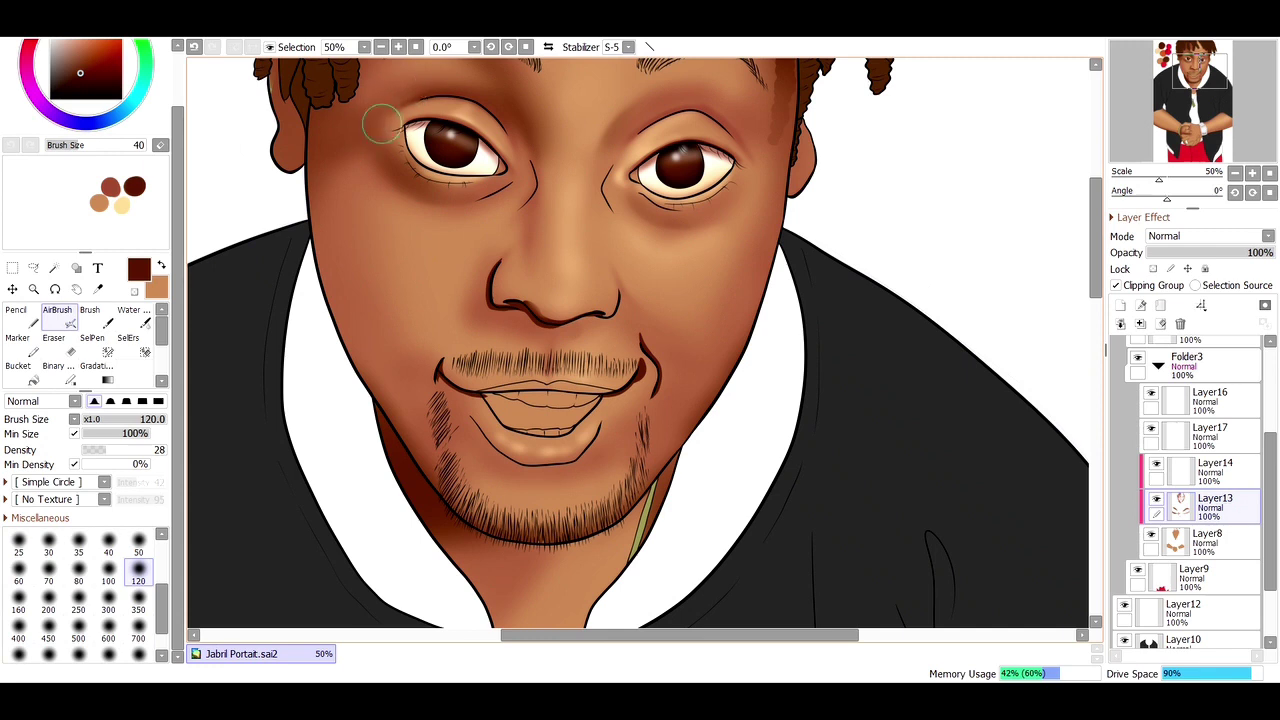
{"action": "key", "text": "e"}
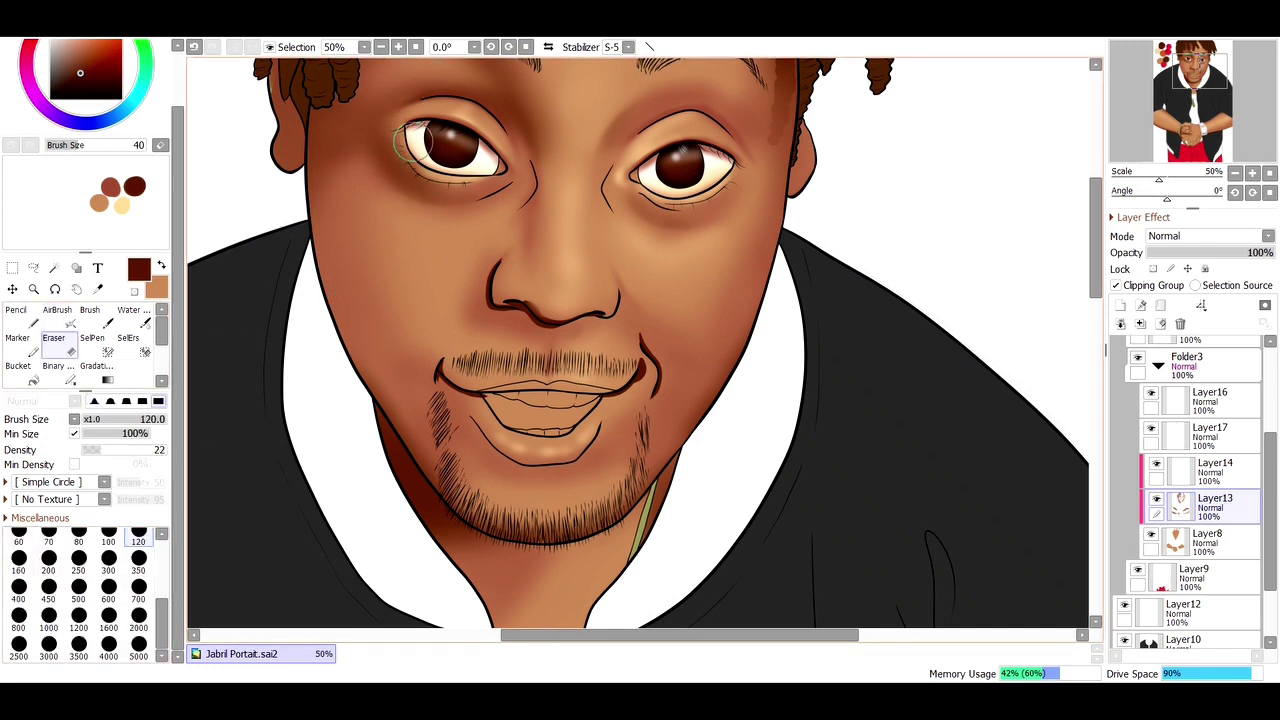
{"action": "key", "text": "bracketleft"}
{"action": "key", "text": "bracketleft"}
{"action": "key", "text": "bracketleft"}
{"action": "key", "text": "bracketleft"}
Step: Airbrush dark brown shading around the right eye's upper lid at size 80 and blend it with the Water brush at size 50
{"action": "key", "text": "v"}
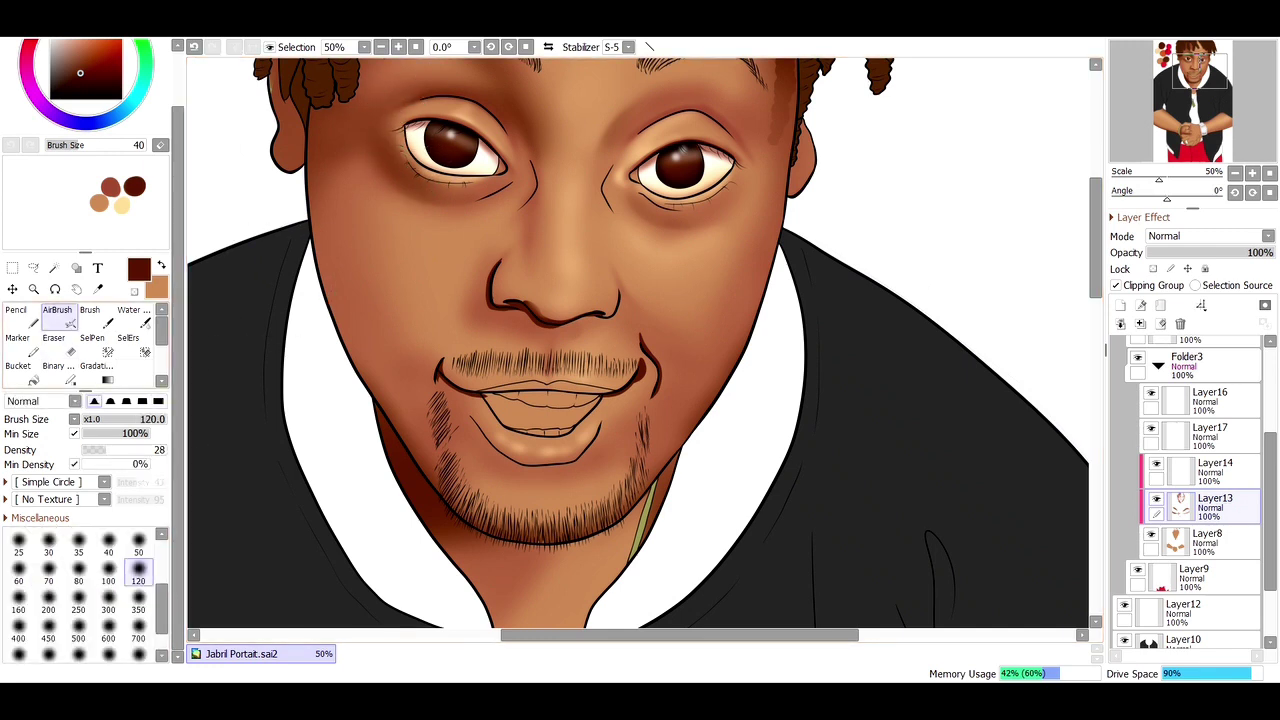
{"action": "key", "text": "bracketleft"}
{"action": "key", "text": "bracketleft"}
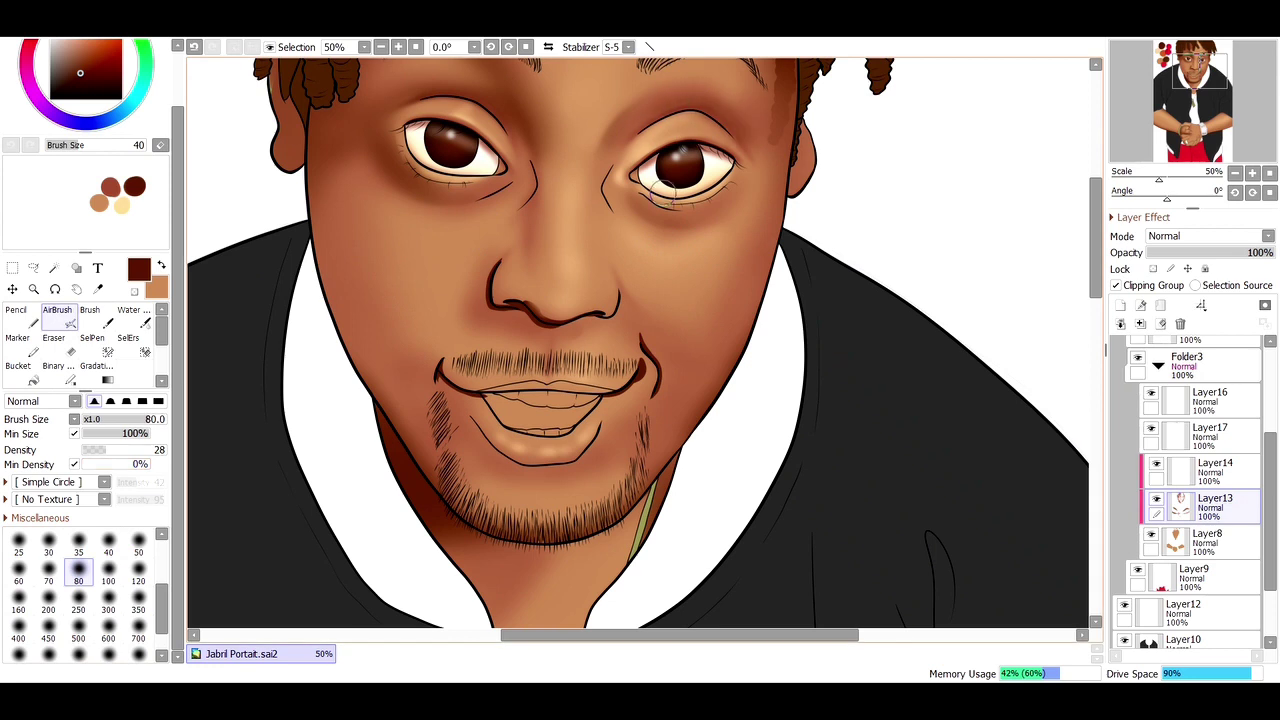
{"action": "key", "text": "c"}
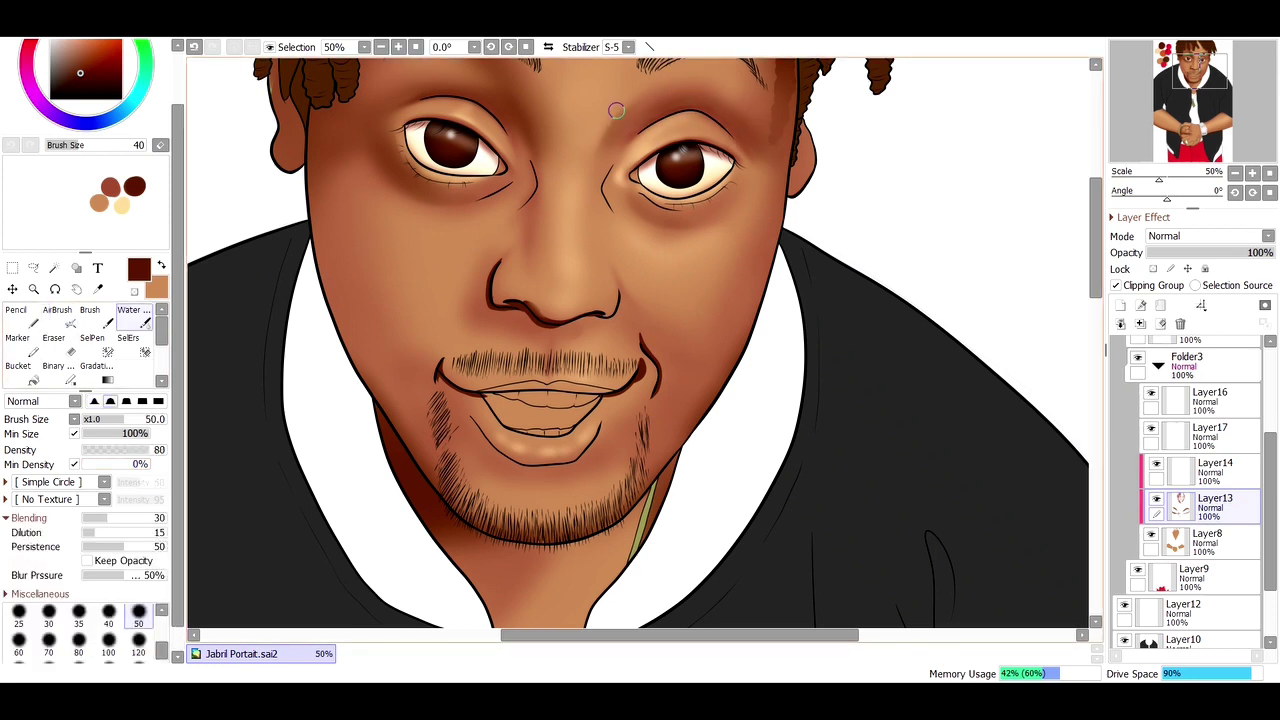
Step: Airbrush dark brown shading beneath the right eye at size 80, erase under-eye areas on Layer14 at size 30, and blend Layer13 with the Water brush
{"action": "key", "text": "v"}
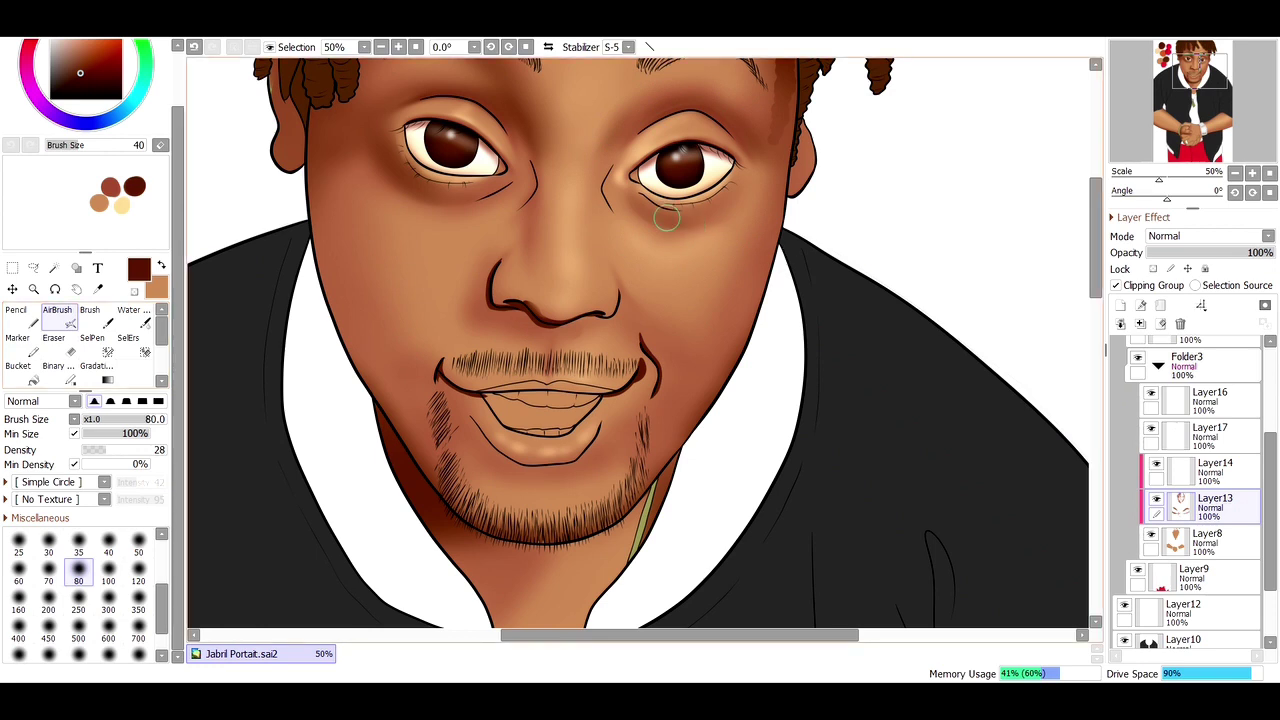
{"action": "key", "text": "e"}
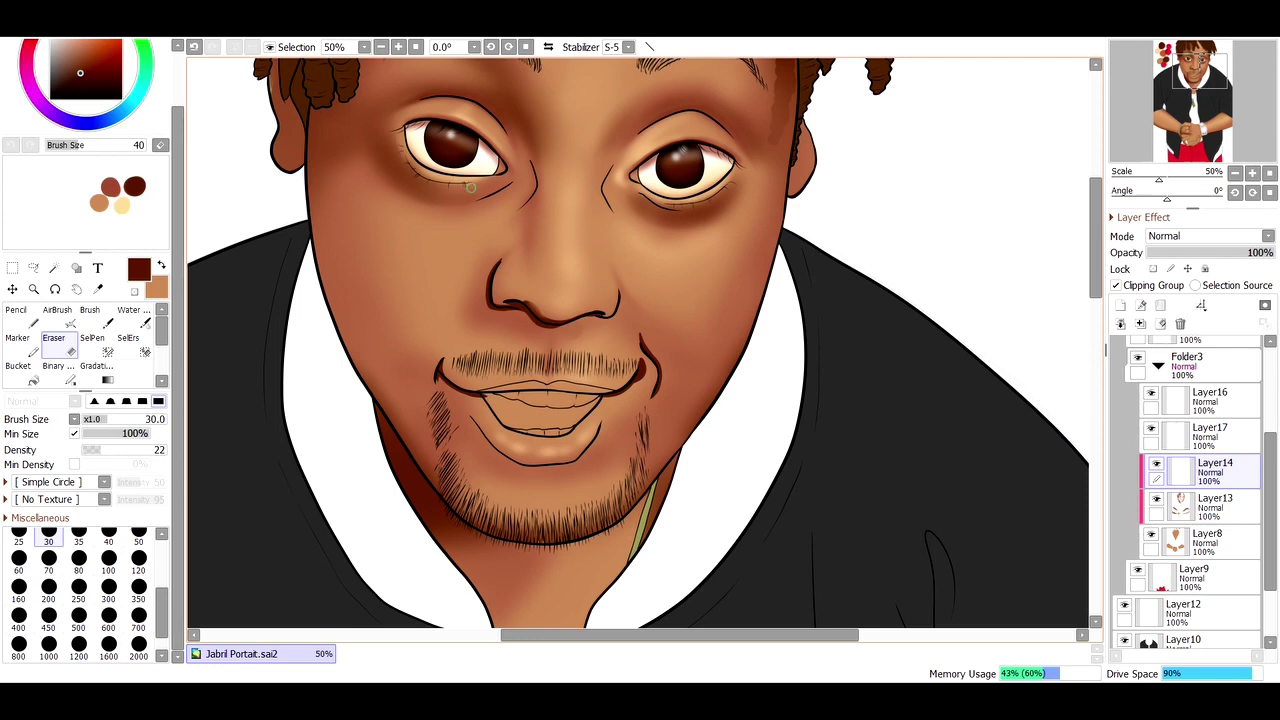
{"action": "key", "text": "c"}
{"action": "key", "text": "Down"}
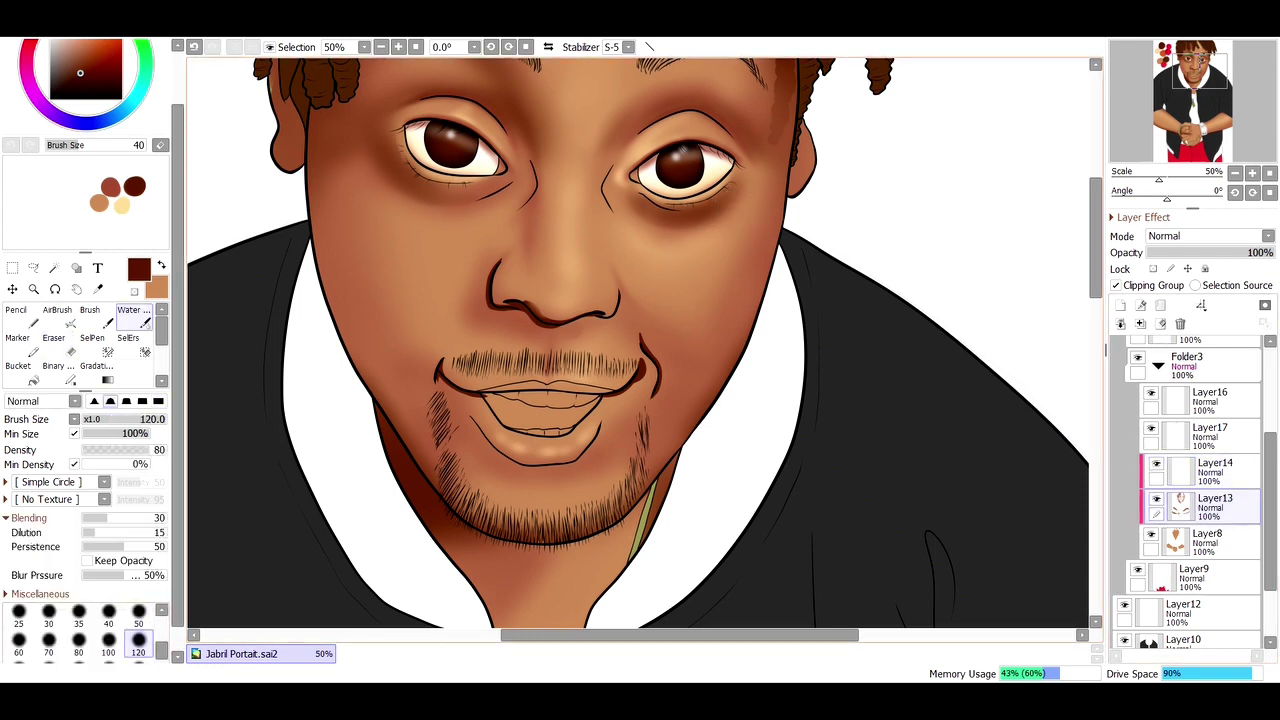
{"action": "key", "text": "n"}
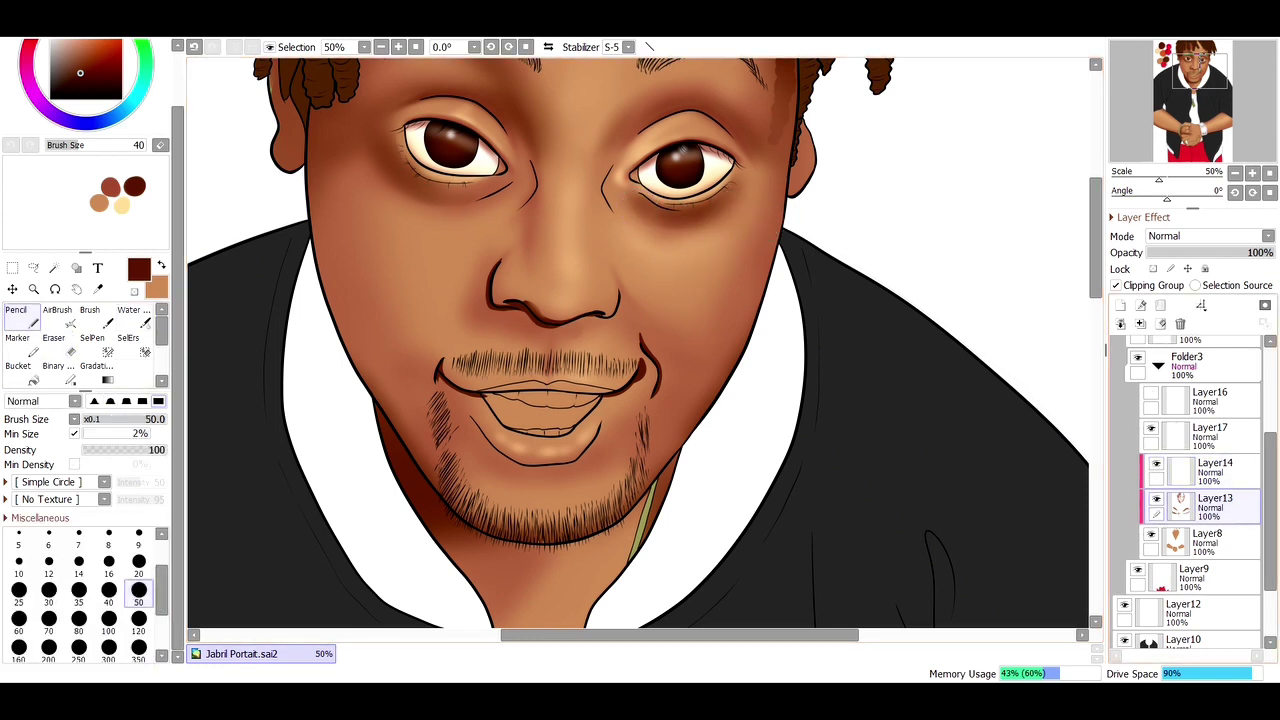
Step: Paint near-black pupils inside both irises on Layer15 with the Pencil at size 40
{"action": "key", "text": "Up"}
{"action": "key", "text": "Up"}
{"action": "key", "text": "Up"}
{"action": "key", "text": "Up"}
{"action": "key", "text": "Up"}
{"action": "key", "text": "bracketleft"}
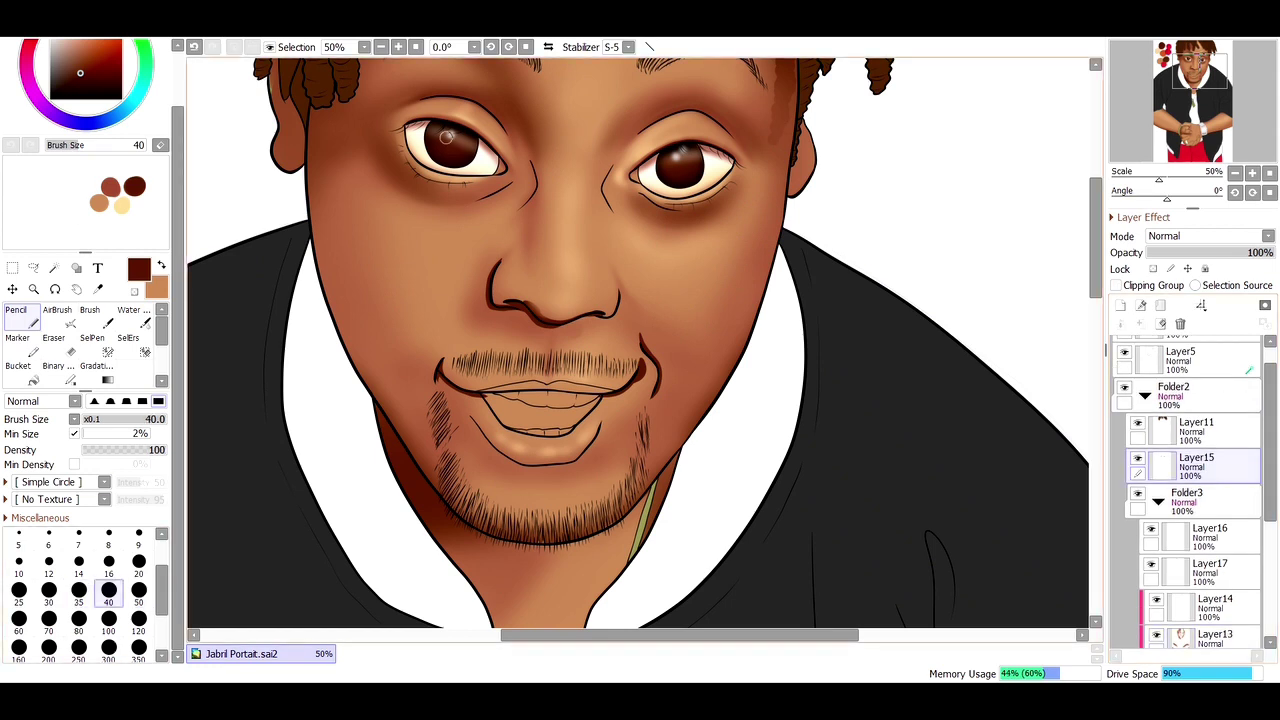
{"action": "left_click", "coordinate": [449, 148], "text": "alt"}
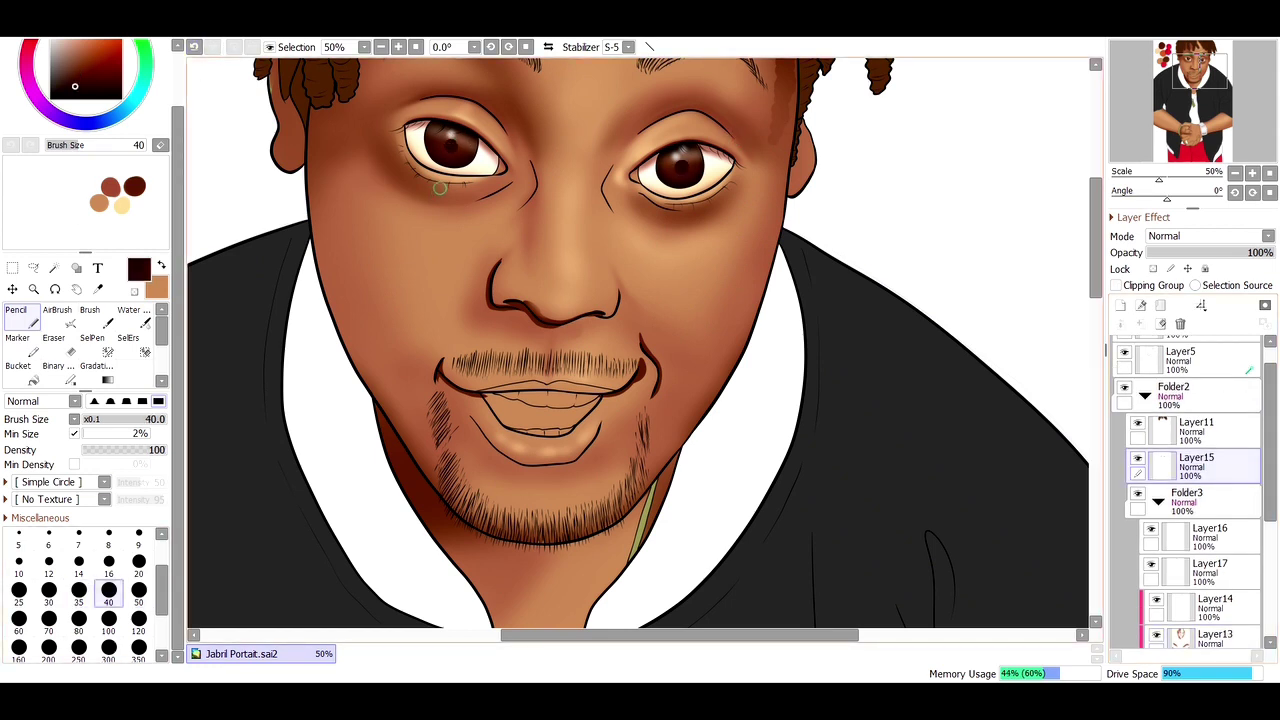
{"action": "key", "text": "v"}
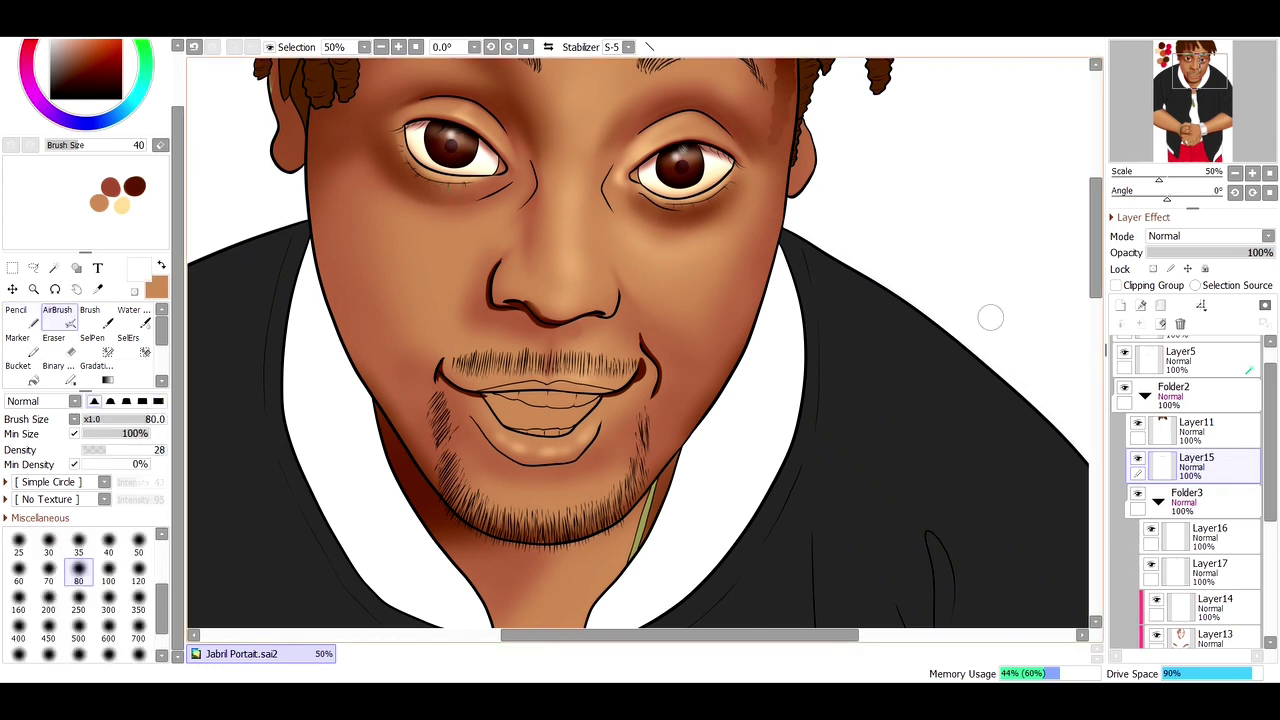
Step: Add a new layer clipped above Layer14 and set its blending mode to Multiply
{"action": "left_click", "coordinate": [1215, 605]}
{"action": "left_click", "coordinate": [1120, 305]}
{"action": "left_click", "coordinate": [1116, 285]}
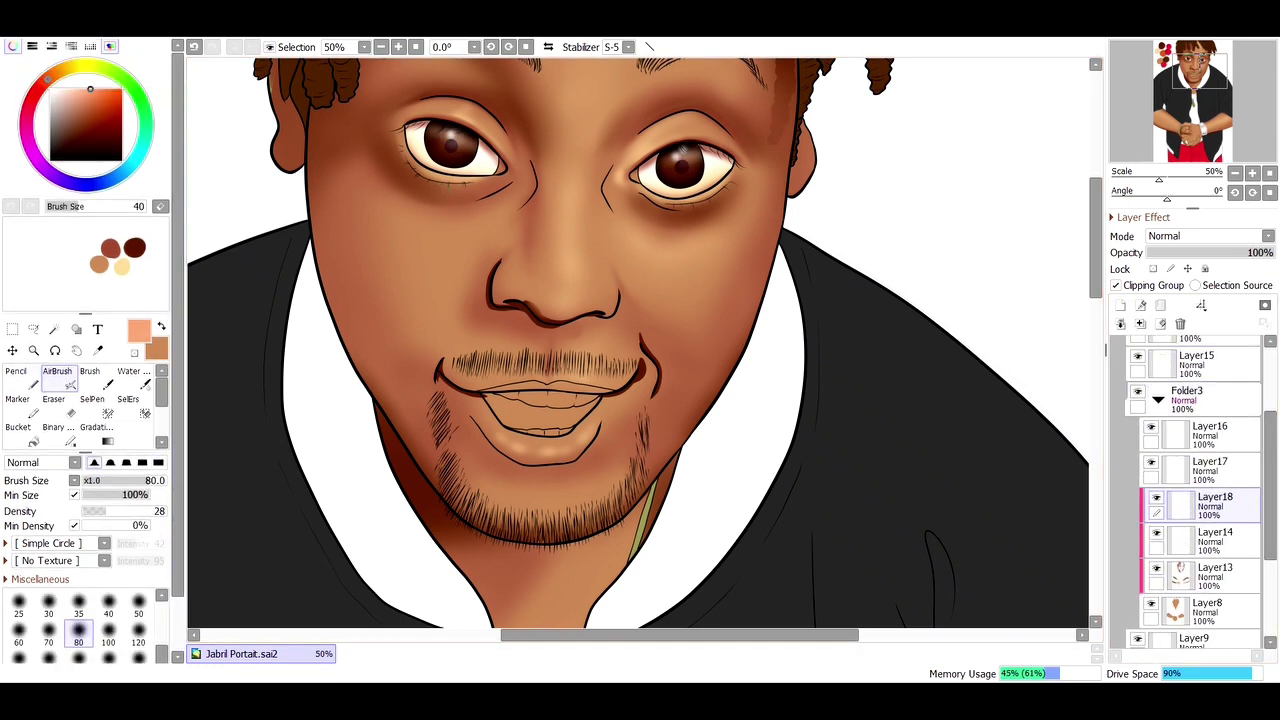
{"action": "left_click", "coordinate": [1208, 236]}
{"action": "left_click", "coordinate": [1190, 268]}
Step: Try tinting the lower lip with red-pink and pale pink Airbrush strokes at size 80 on the Multiply layer
{"action": "left_click", "coordinate": [36, 91]}
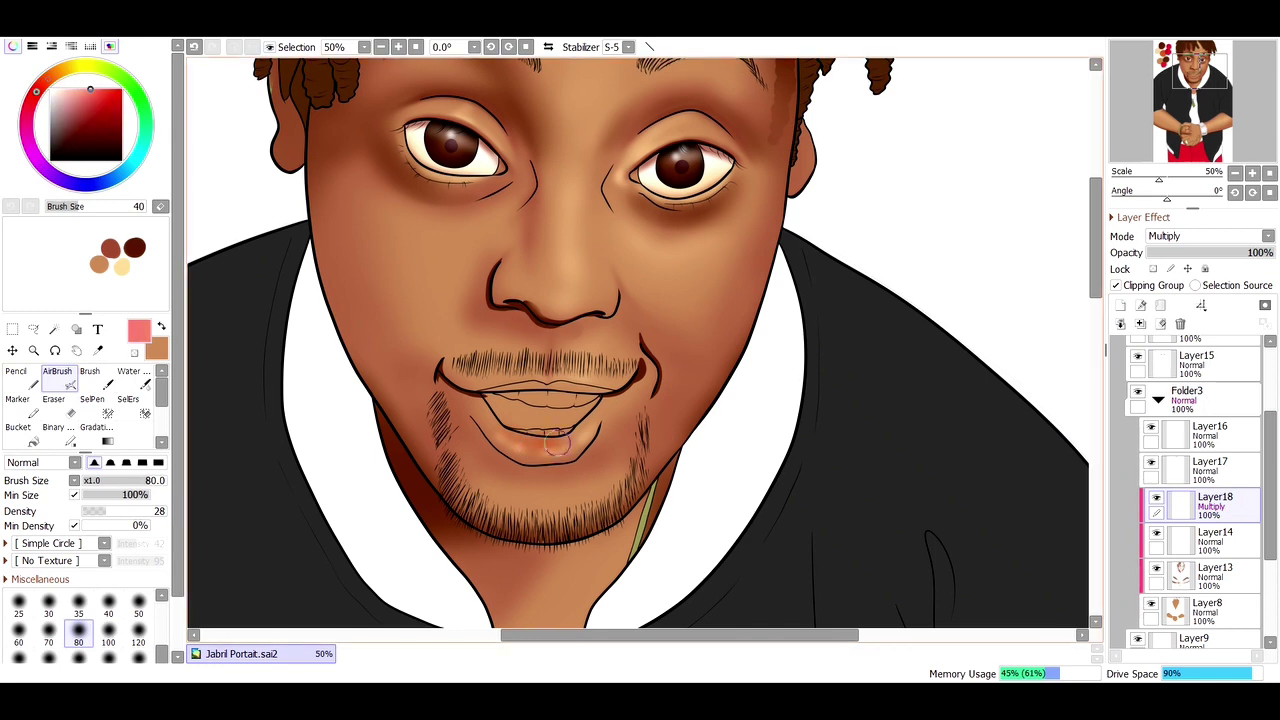
{"action": "mouse_move", "coordinate": [557, 445]}
{"action": "left_mouse_down"}
{"action": "mouse_move", "coordinate": [505, 440]}
{"action": "mouse_move", "coordinate": [590, 455]}
{"action": "left_mouse_up"}
{"action": "key", "text": "e"}
{"action": "key", "text": "v"}
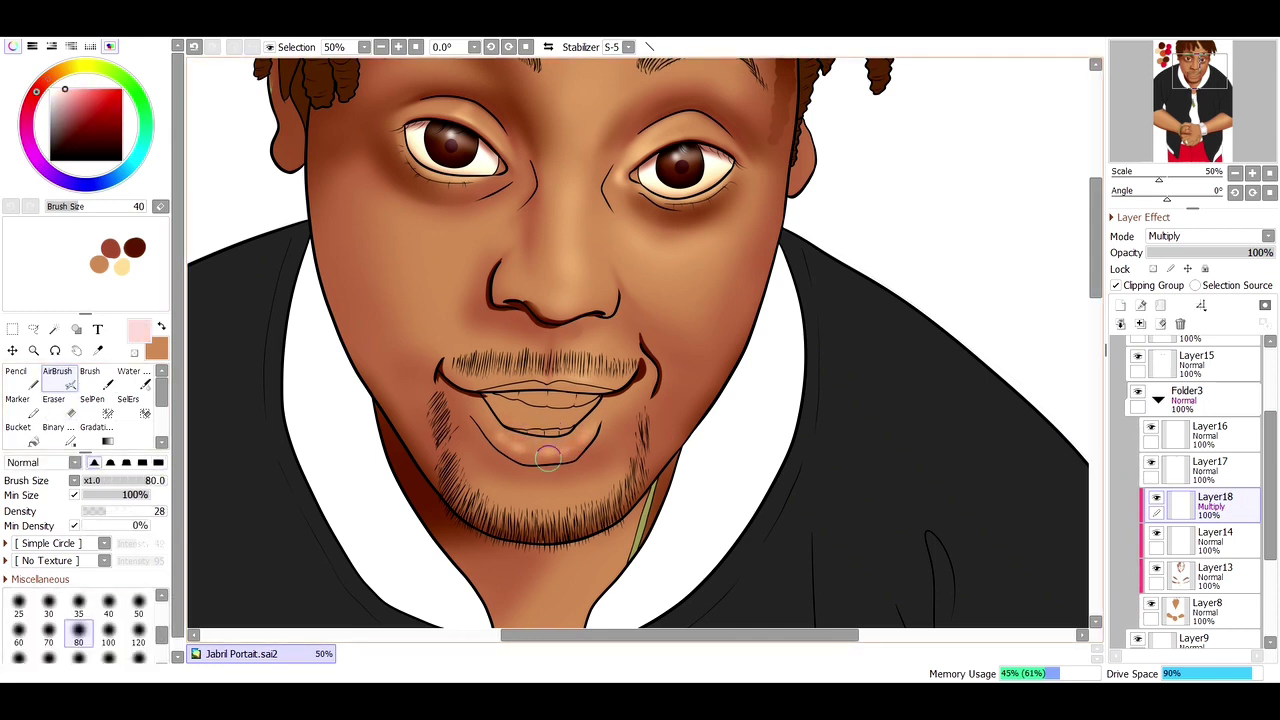
Step: Tint the lower lip pale pink on the Multiply layer with the Pencil at size 80 and soften it with the Water brush at size 35
{"action": "key", "text": "n"}
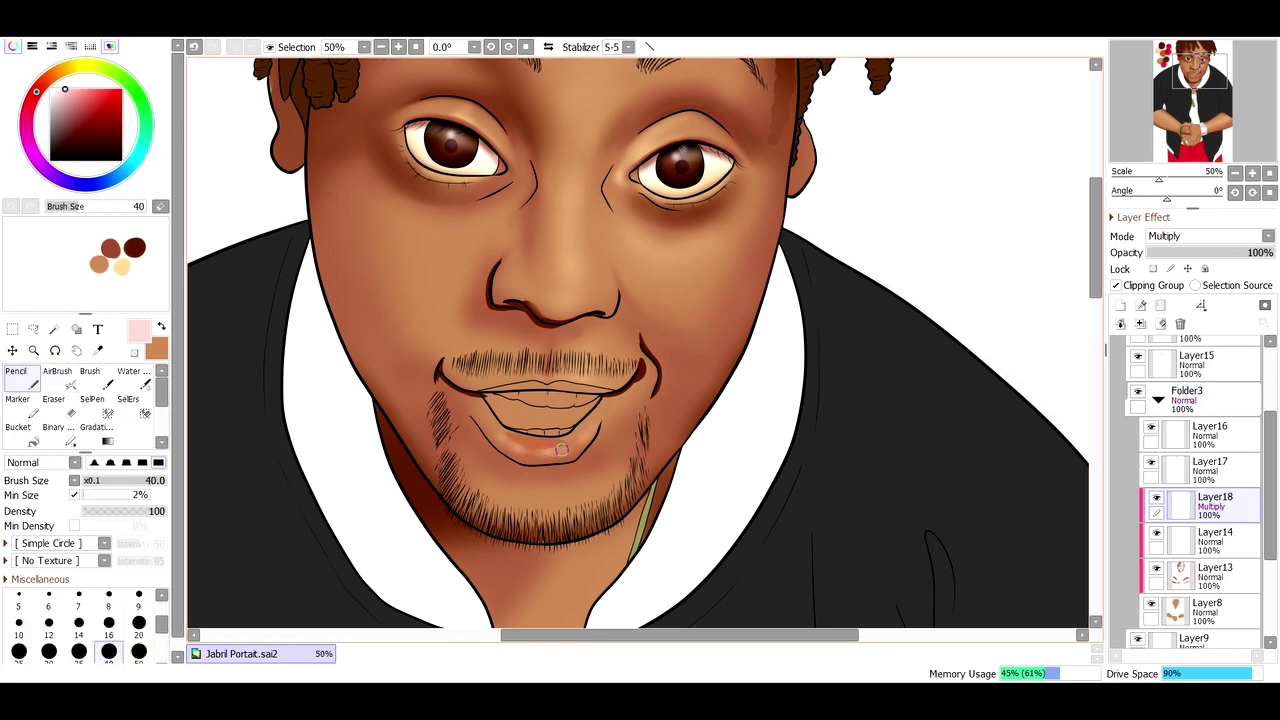
{"action": "left_click", "coordinate": [498, 420], "text": "alt"}
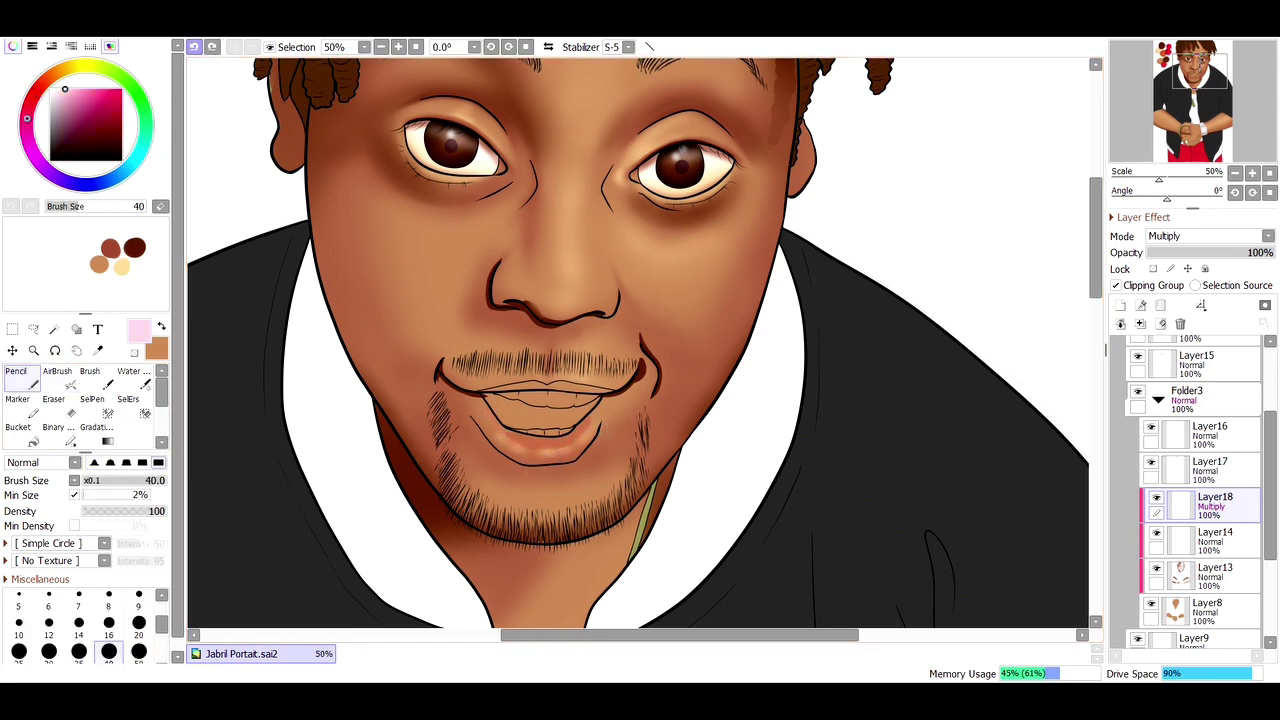
{"action": "key", "text": "bracketright"}
{"action": "key", "text": "bracketright"}
{"action": "key", "text": "bracketright"}
{"action": "key", "text": "bracketright"}
{"action": "left_click_drag", "start_coordinate": [498, 430], "coordinate": [536, 457]}
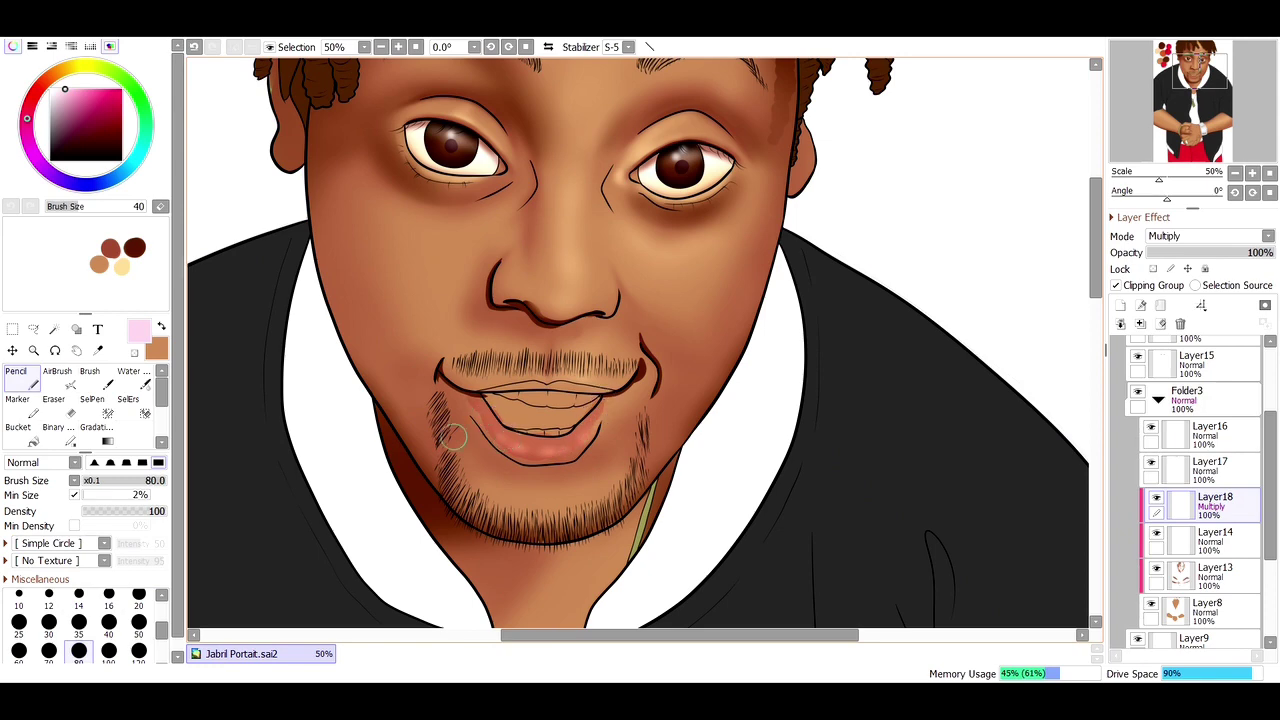
{"action": "key", "text": "c"}
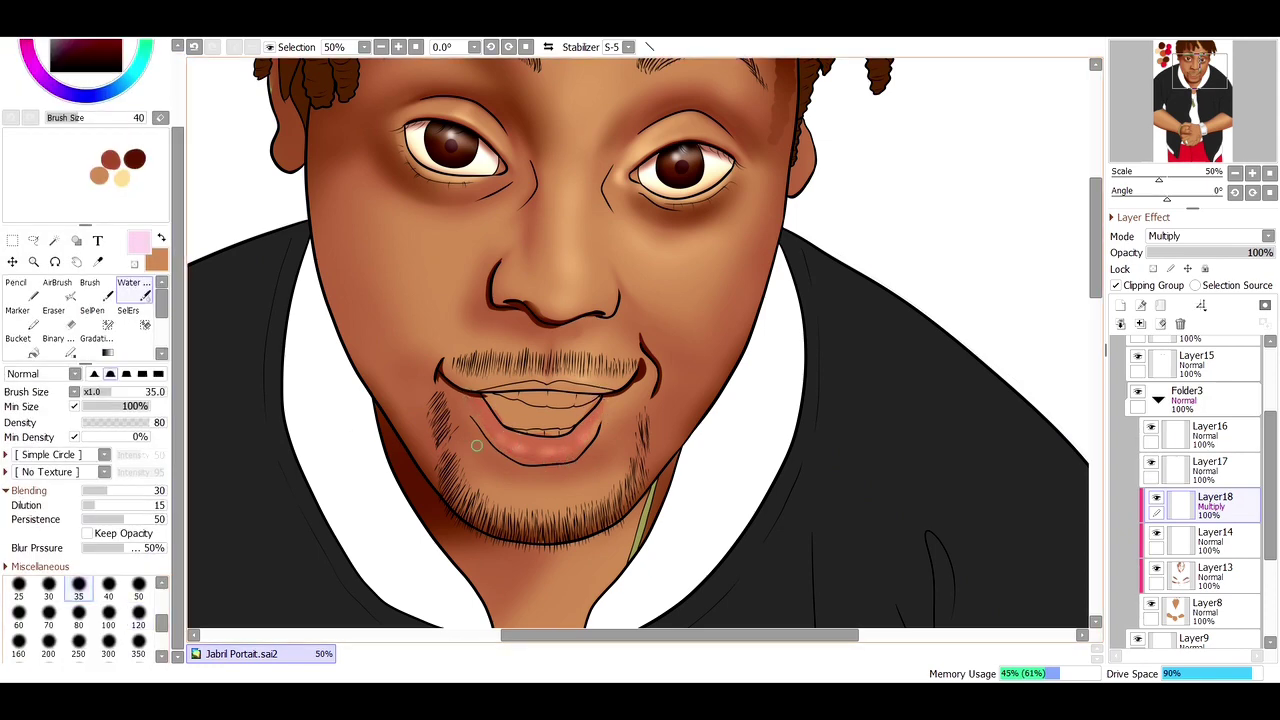
Step: Select the upper lip and airbrush it dark brown on Layer13 at size 60, with the brush reduced to 35 after deselecting
{"action": "left_click", "coordinate": [480, 400], "text": "alt"}
{"action": "key", "text": "n"}
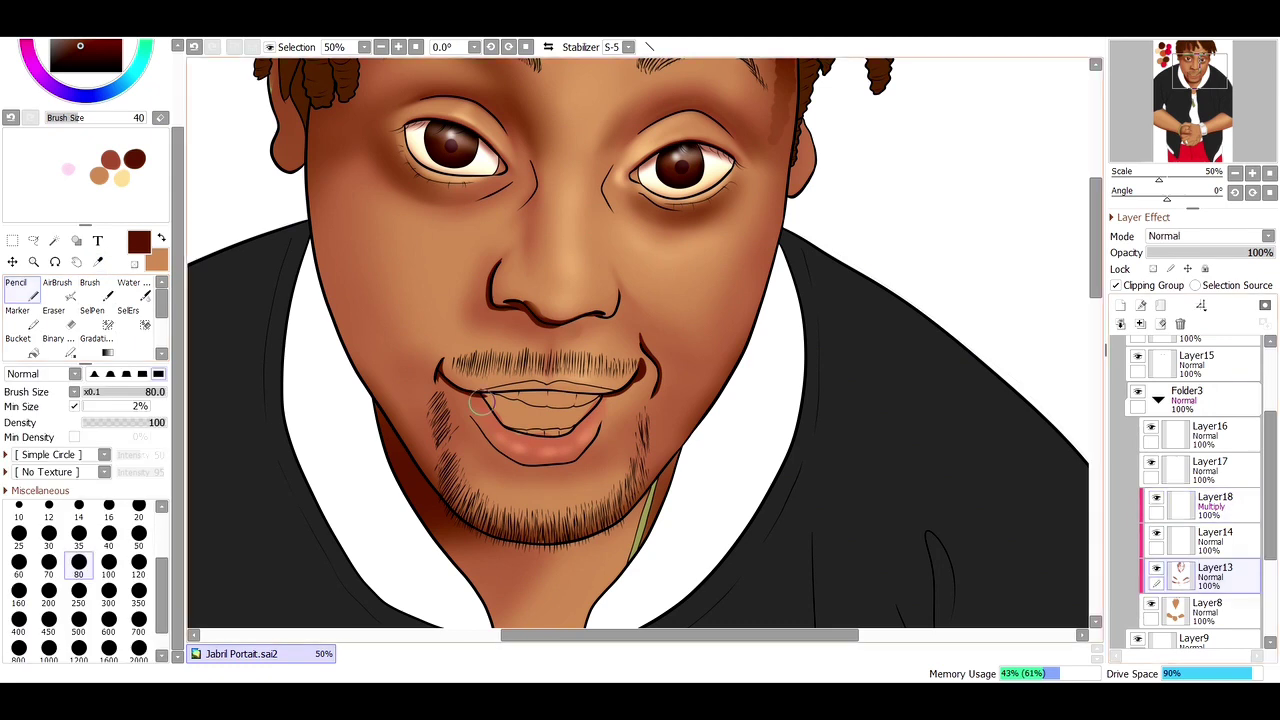
{"action": "key", "text": "v"}
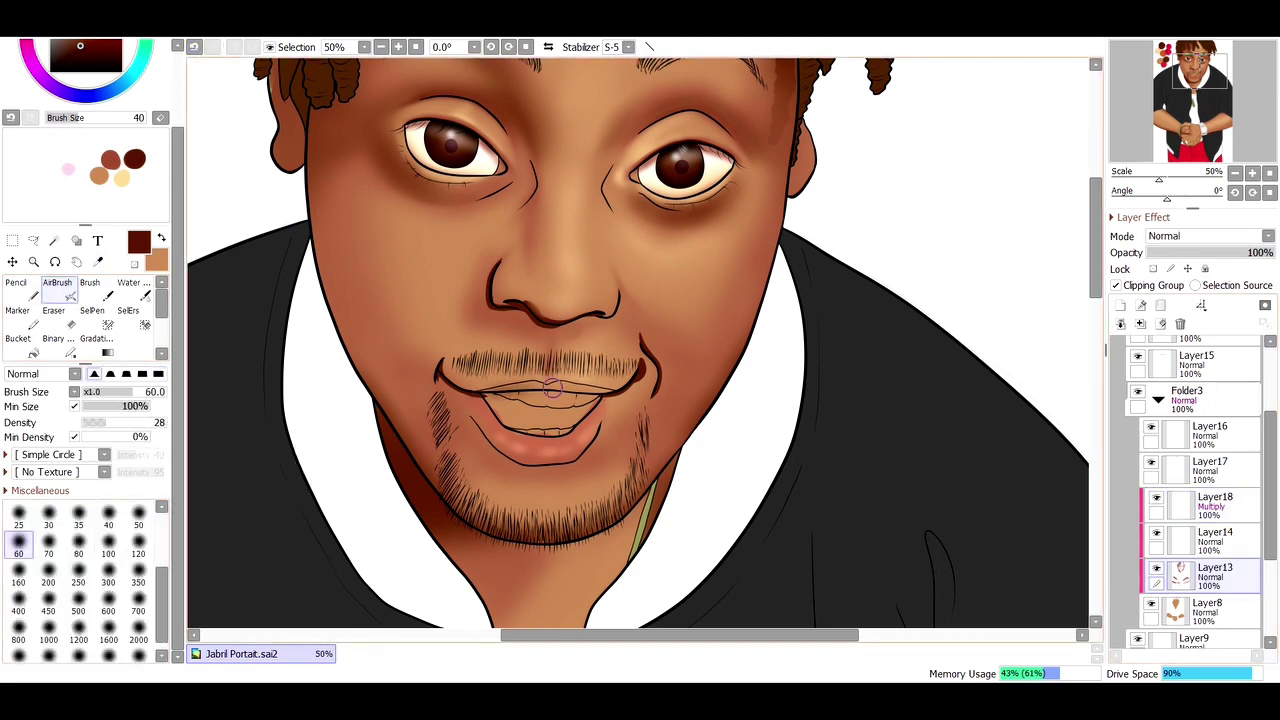
{"action": "key", "text": "w"}
{"action": "left_click", "coordinate": [566, 392]}
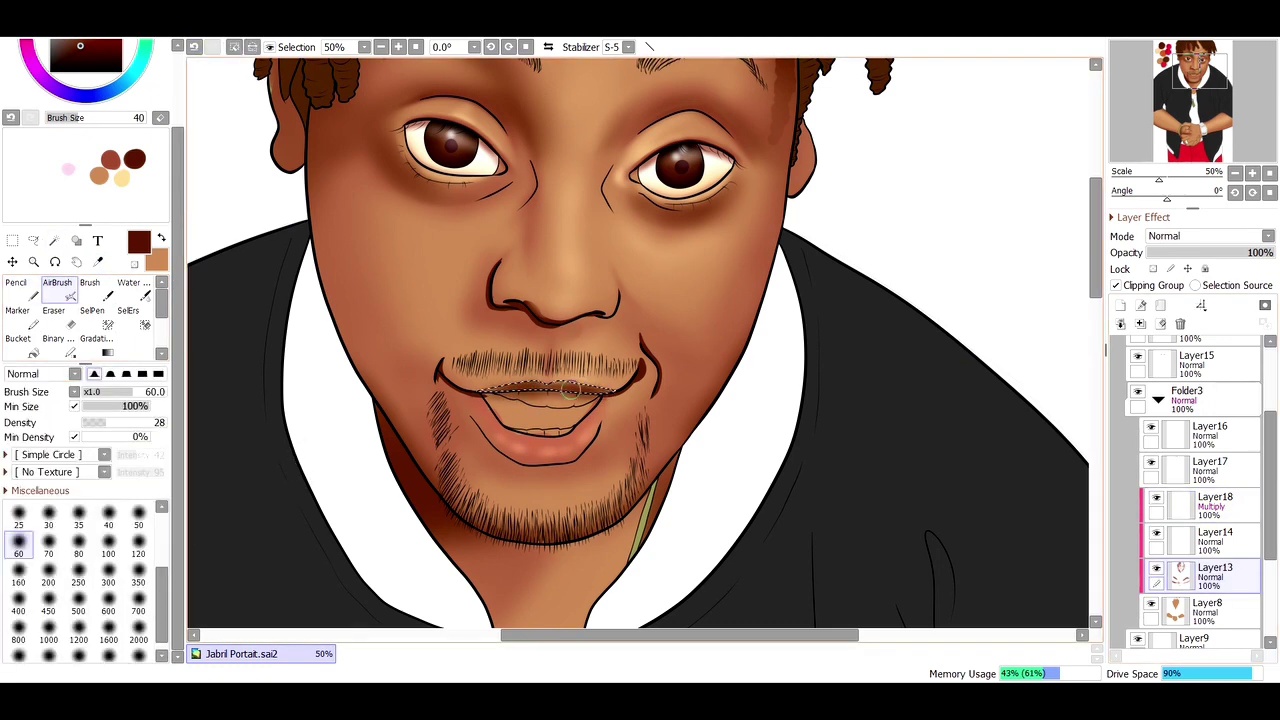
{"action": "left_click_drag", "start_coordinate": [518, 378], "coordinate": [630, 390]}
{"action": "key", "text": "ctrl+d"}
{"action": "key", "text": "bracketleft"}
{"action": "key", "text": "bracketleft"}
{"action": "key", "text": "bracketleft"}
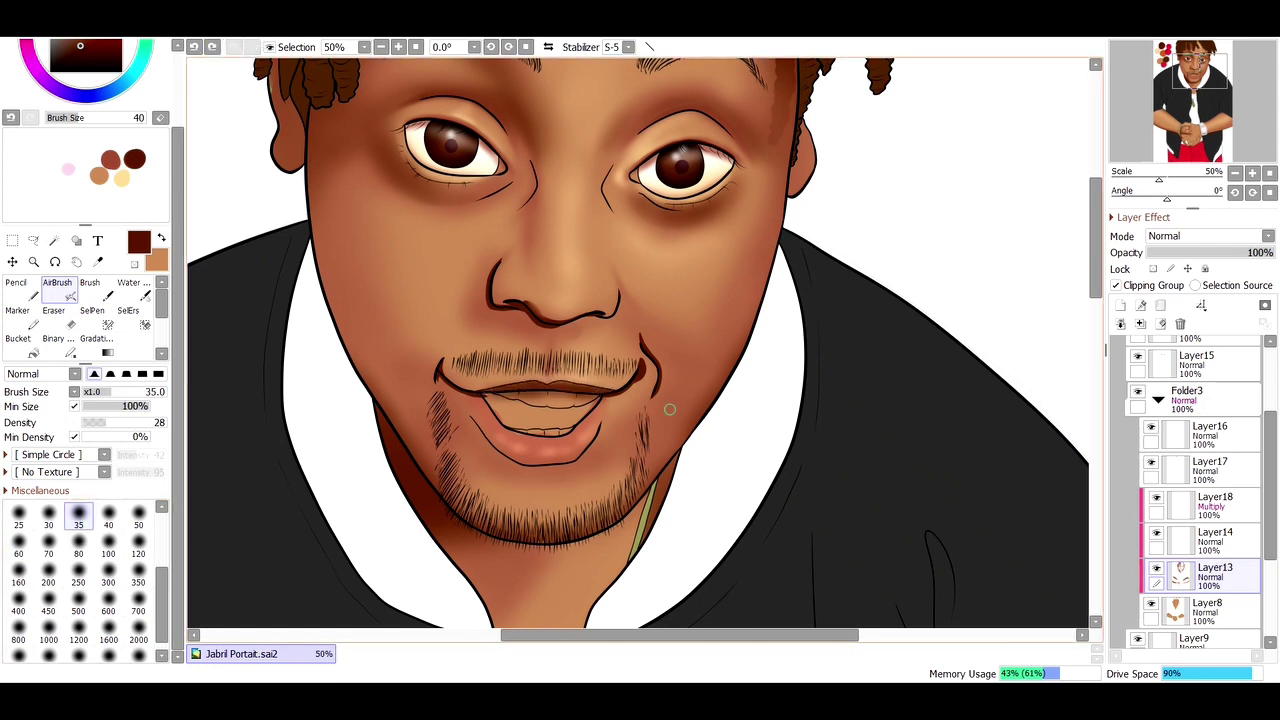
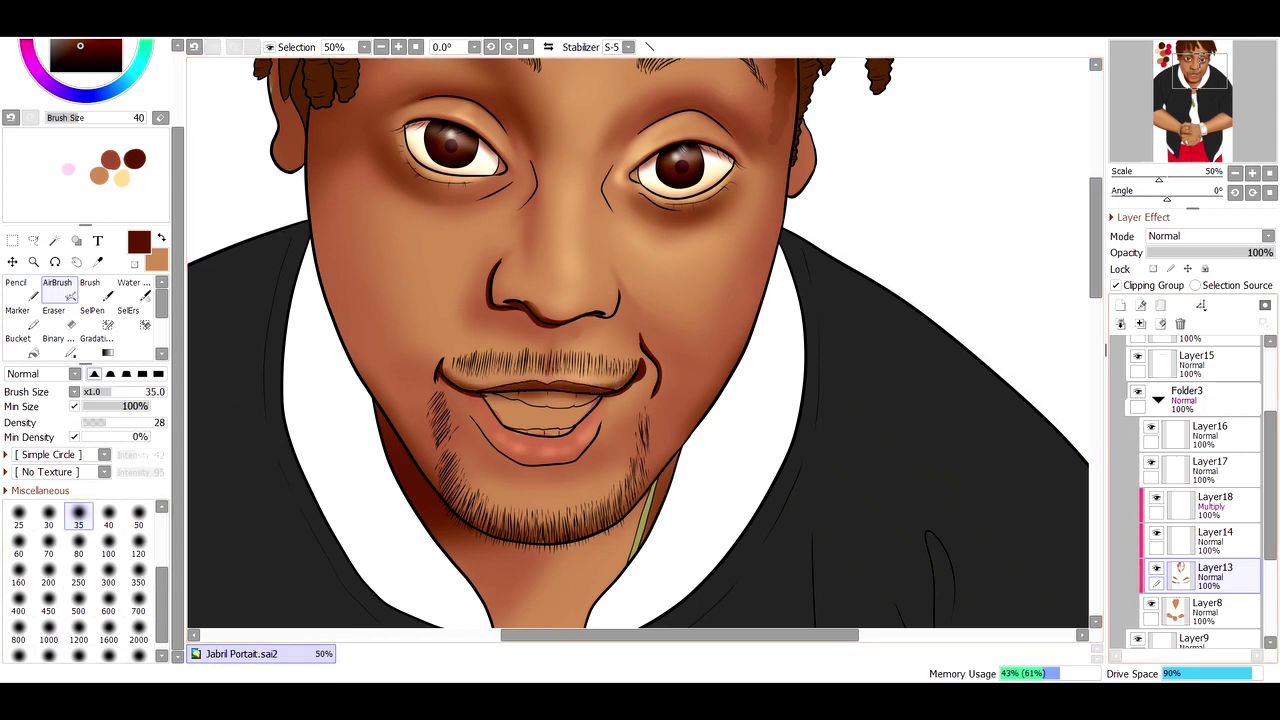
Step: Select the upper and lower teeth and fill them white on Layer15 with the Pencil at size 350
{"action": "left_click", "coordinate": [1196, 362]}
{"action": "key", "text": "w"}
{"action": "left_click", "coordinate": [535, 405]}
{"action": "left_click", "coordinate": [33, 261]}
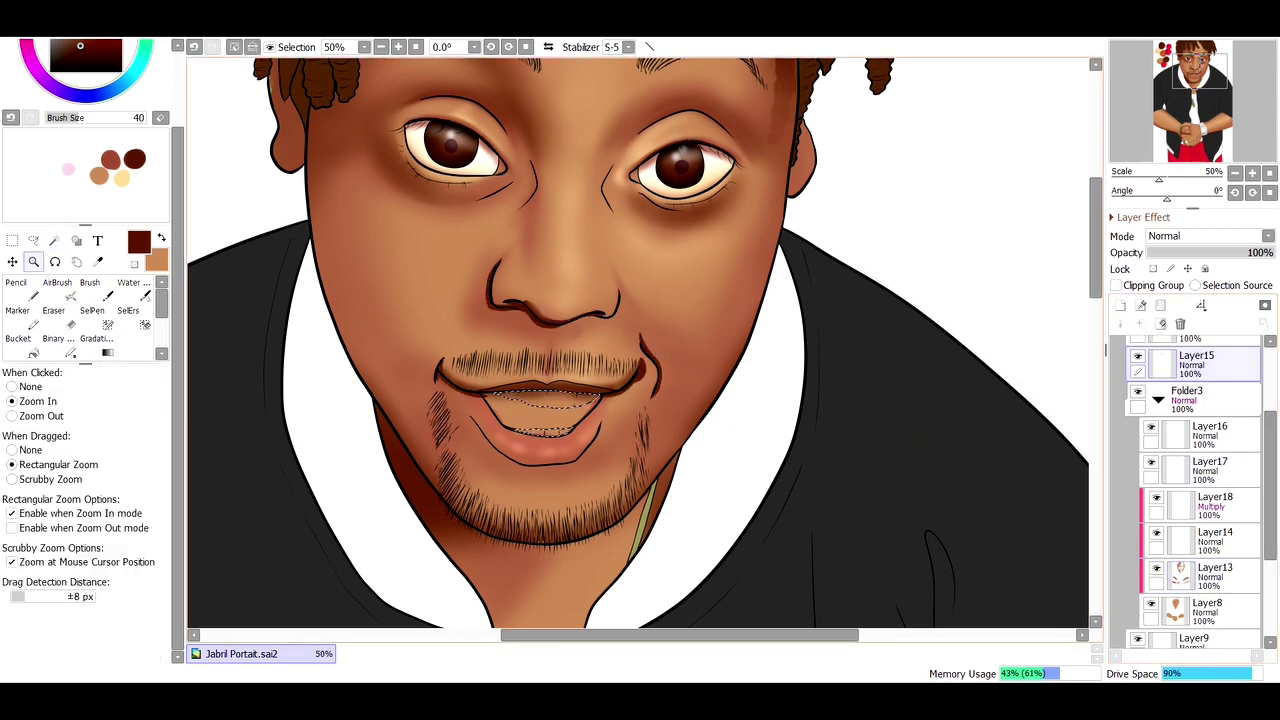
{"action": "left_click_drag", "start_coordinate": [465, 378], "coordinate": [615, 470]}
{"action": "key", "text": "q"}
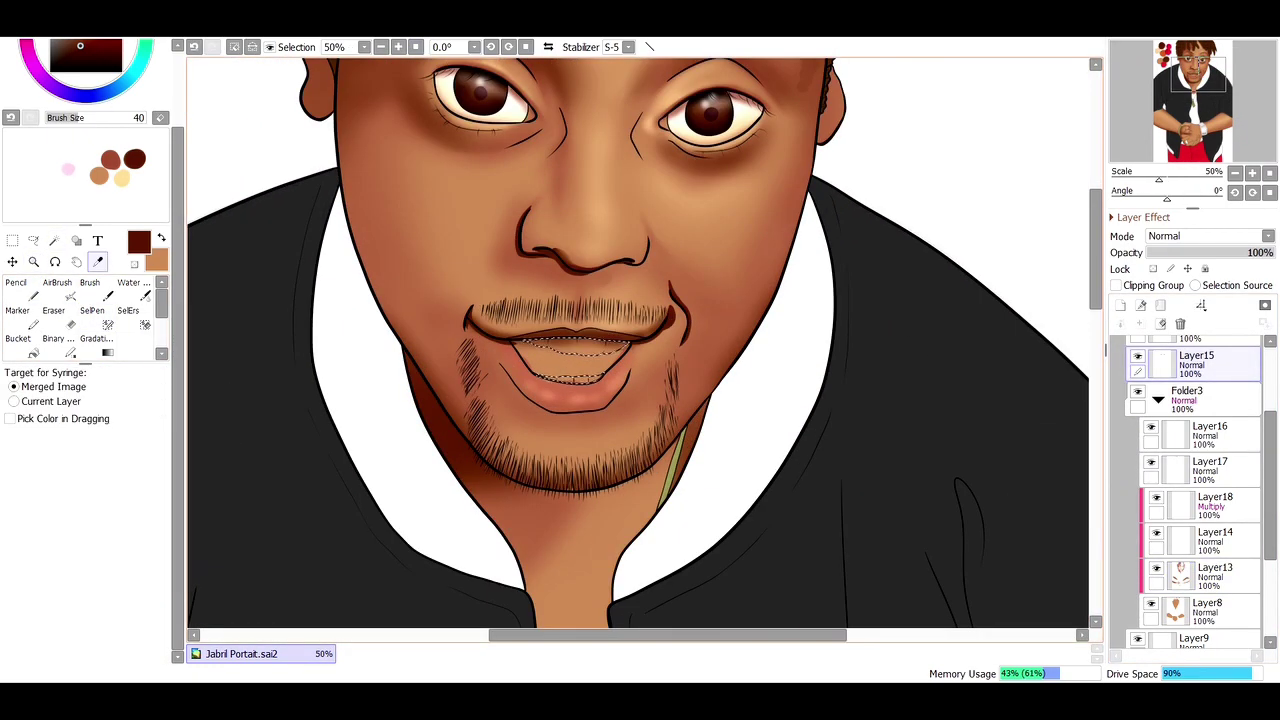
{"action": "key", "text": "n"}
{"action": "left_click_drag", "start_coordinate": [530, 342], "coordinate": [630, 345]}
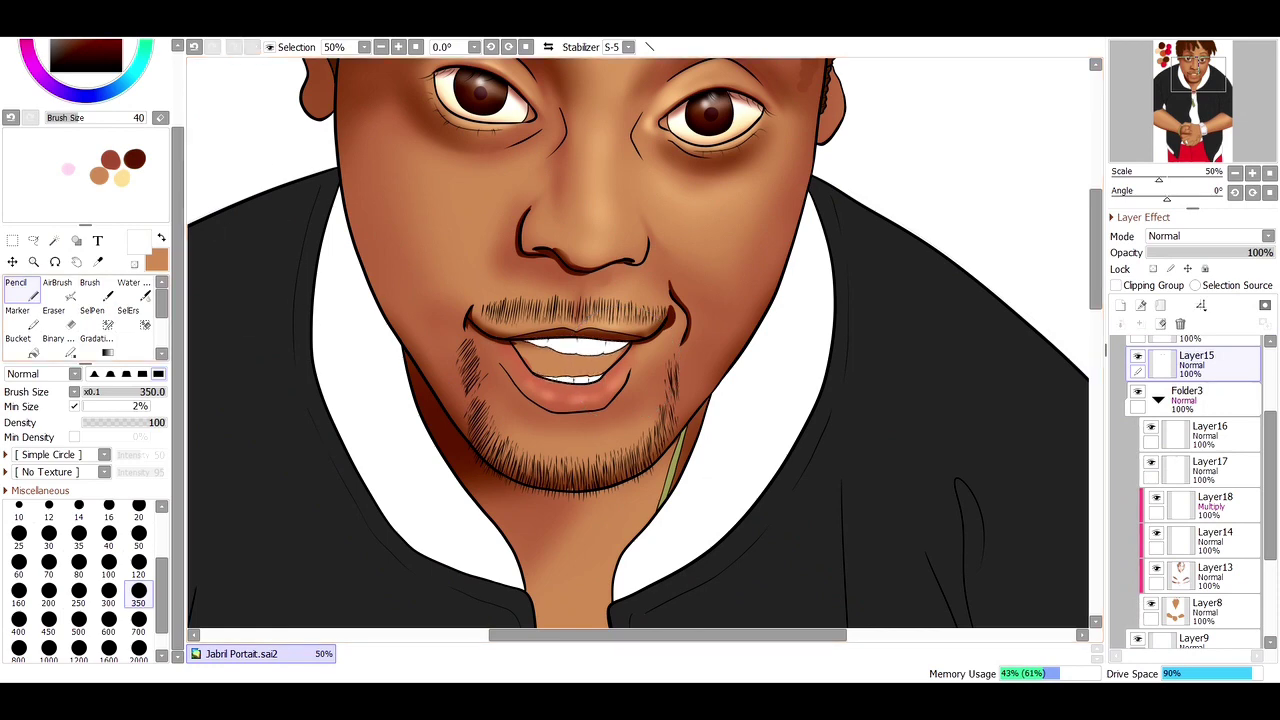
Step: Select the mouth interior and tint it pink on the Multiply layer with the Pencil at size 350, then deselect
{"action": "key", "text": "w"}
{"action": "left_click", "coordinate": [570, 350]}
{"action": "left_click", "coordinate": [98, 261]}
{"action": "left_click", "coordinate": [68, 169]}
{"action": "left_click", "coordinate": [16, 282]}
{"action": "left_click", "coordinate": [1215, 501]}
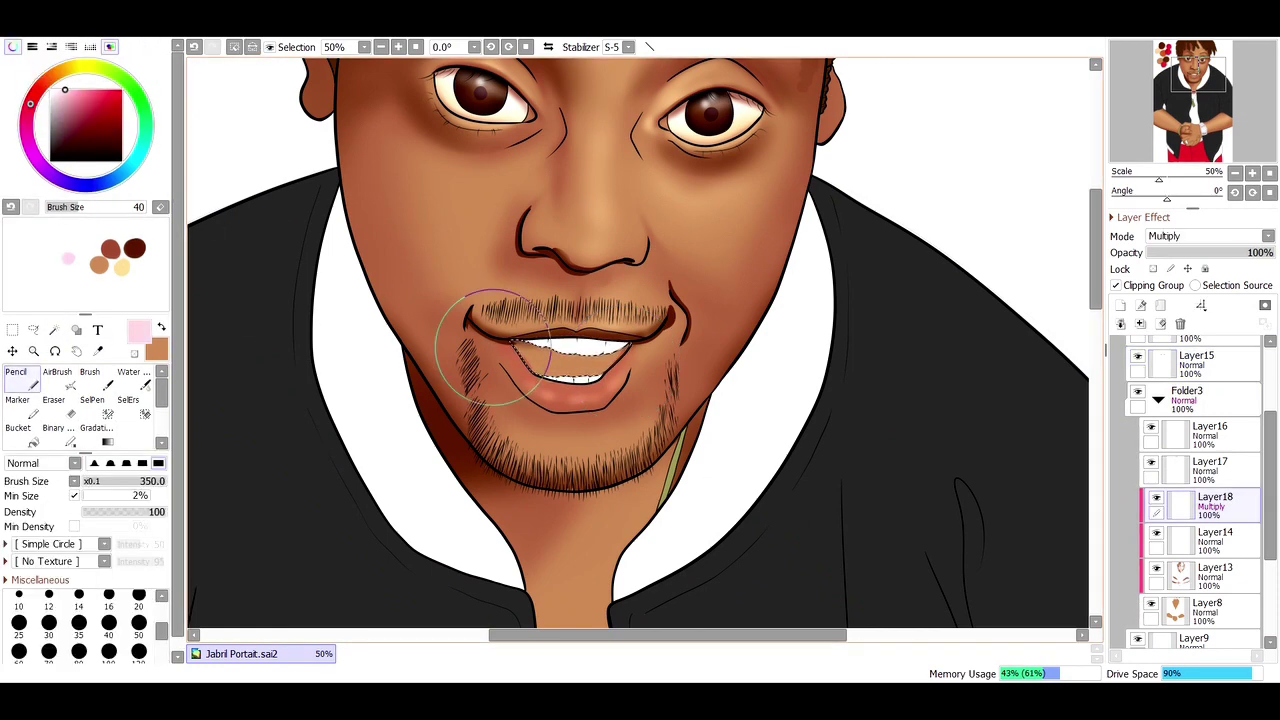
{"action": "left_click", "coordinate": [233, 46]}
{"action": "key", "text": "ctrl+0"}
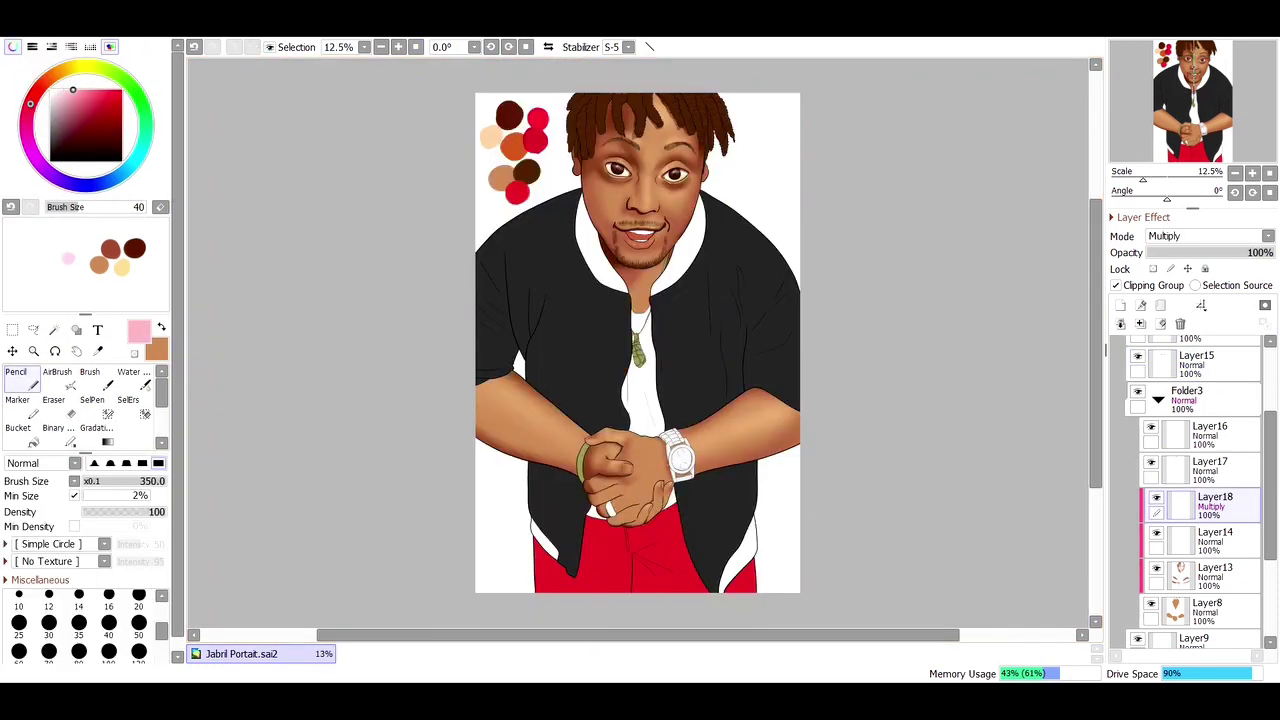
Step: Collapse Folder3 and add a new clipped layer above Layer11 for the hair shading
{"action": "left_click", "coordinate": [1215, 537]}
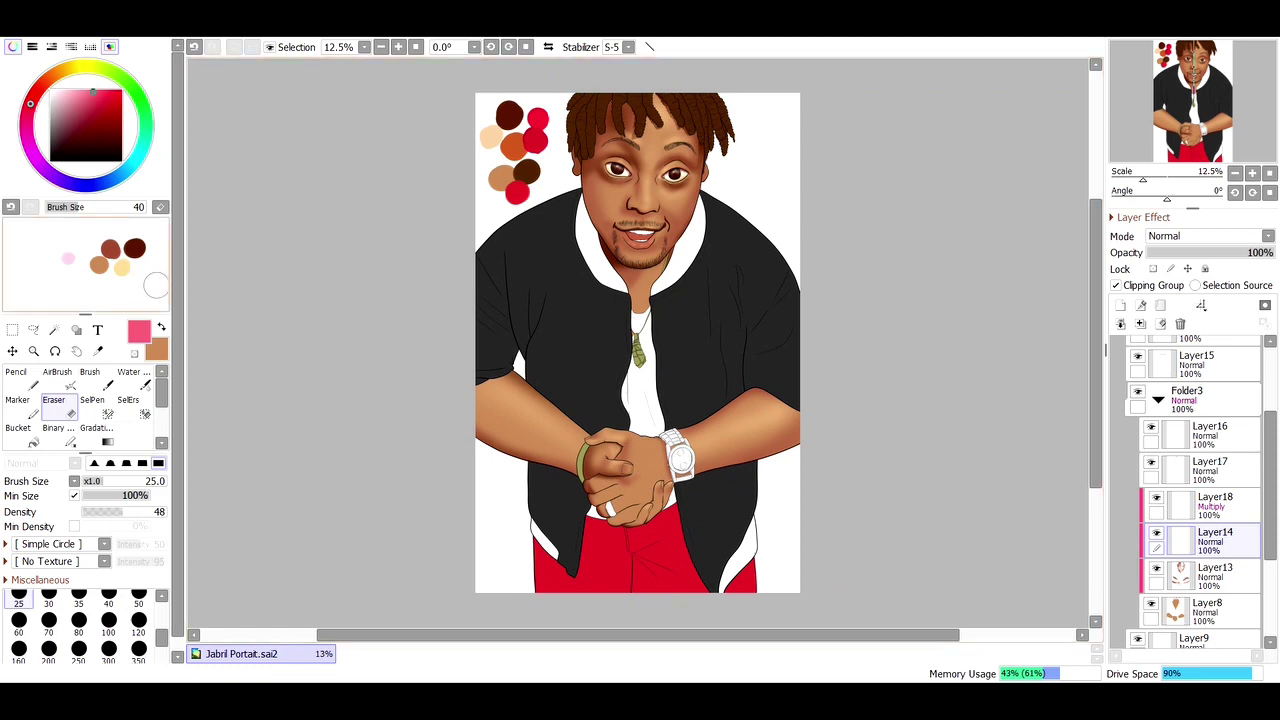
{"action": "left_click", "coordinate": [33, 351]}
{"action": "left_click_drag", "start_coordinate": [568, 106], "coordinate": [718, 201]}
{"action": "key", "text": "w"}
{"action": "left_click", "coordinate": [1158, 398]}
{"action": "key", "text": "b"}
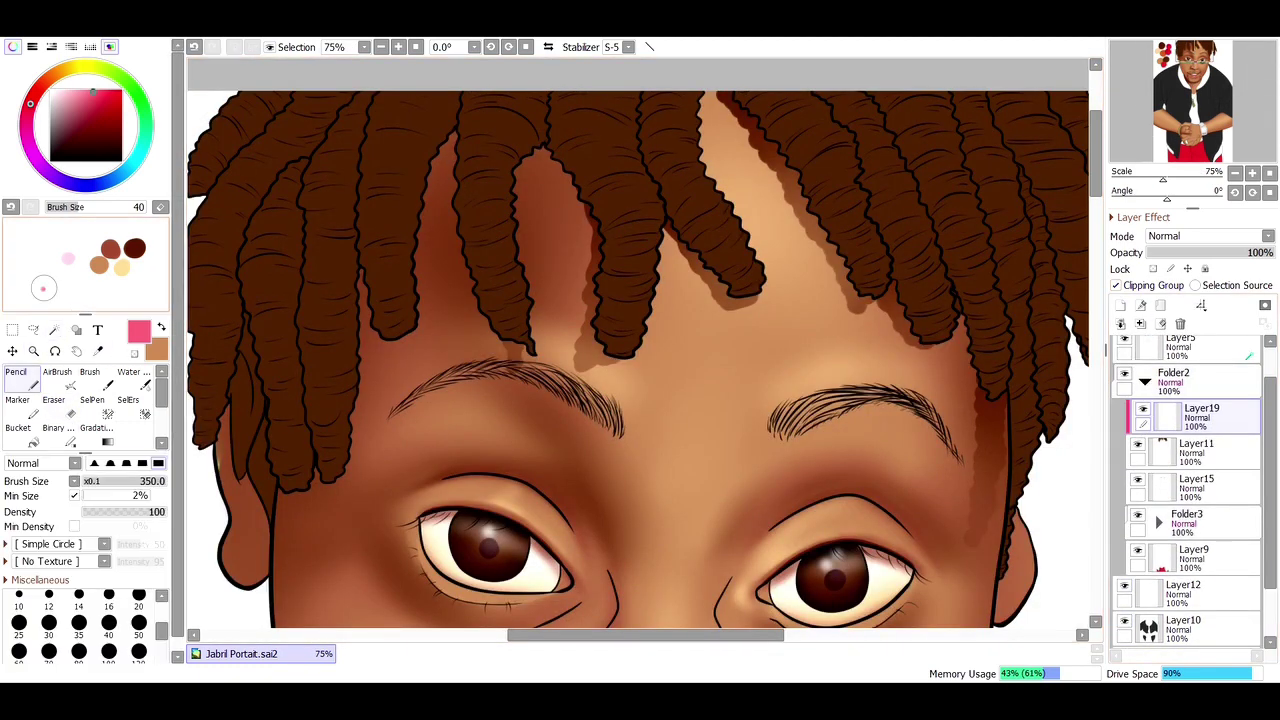
Step: Airbrush near-black brown shading along the two central dreadlocks over the forehead on Layer19 at size 80
{"action": "key", "text": "i"}
{"action": "key", "text": "v"}
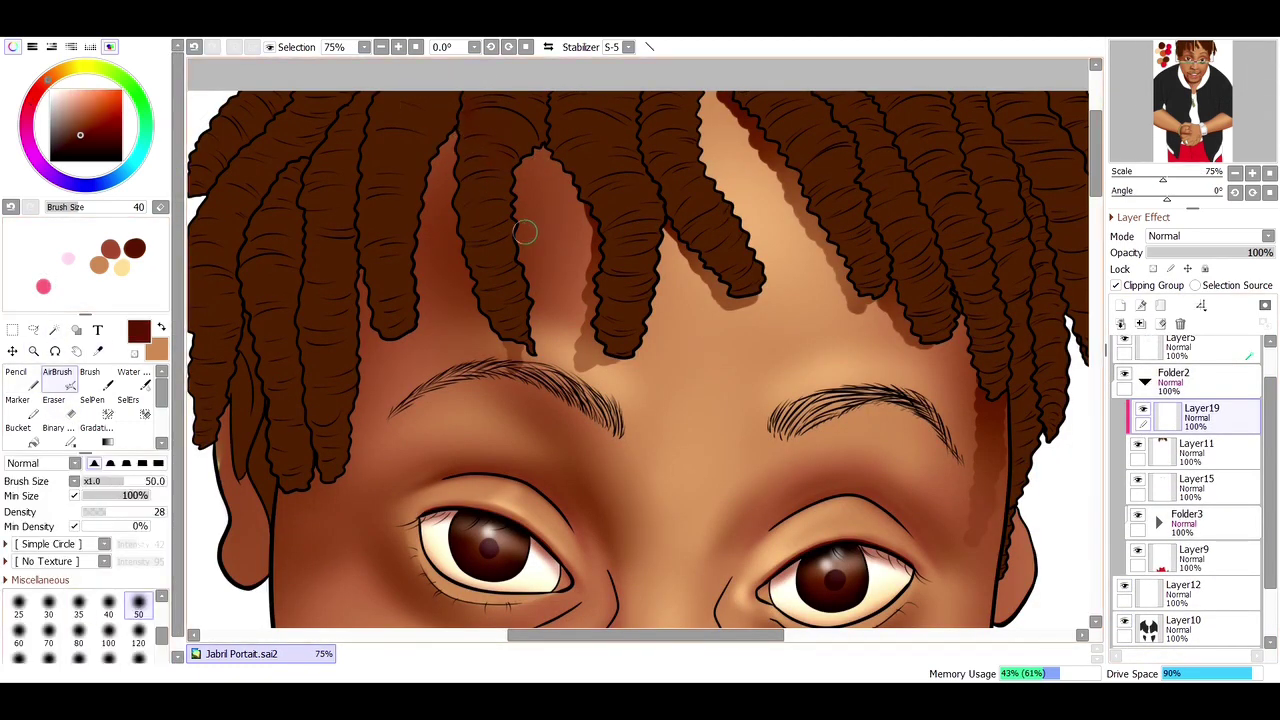
{"action": "left_click", "coordinate": [470, 115], "text": "alt"}
{"action": "left_click", "coordinate": [78, 642]}
{"action": "left_click", "coordinate": [148, 266]}
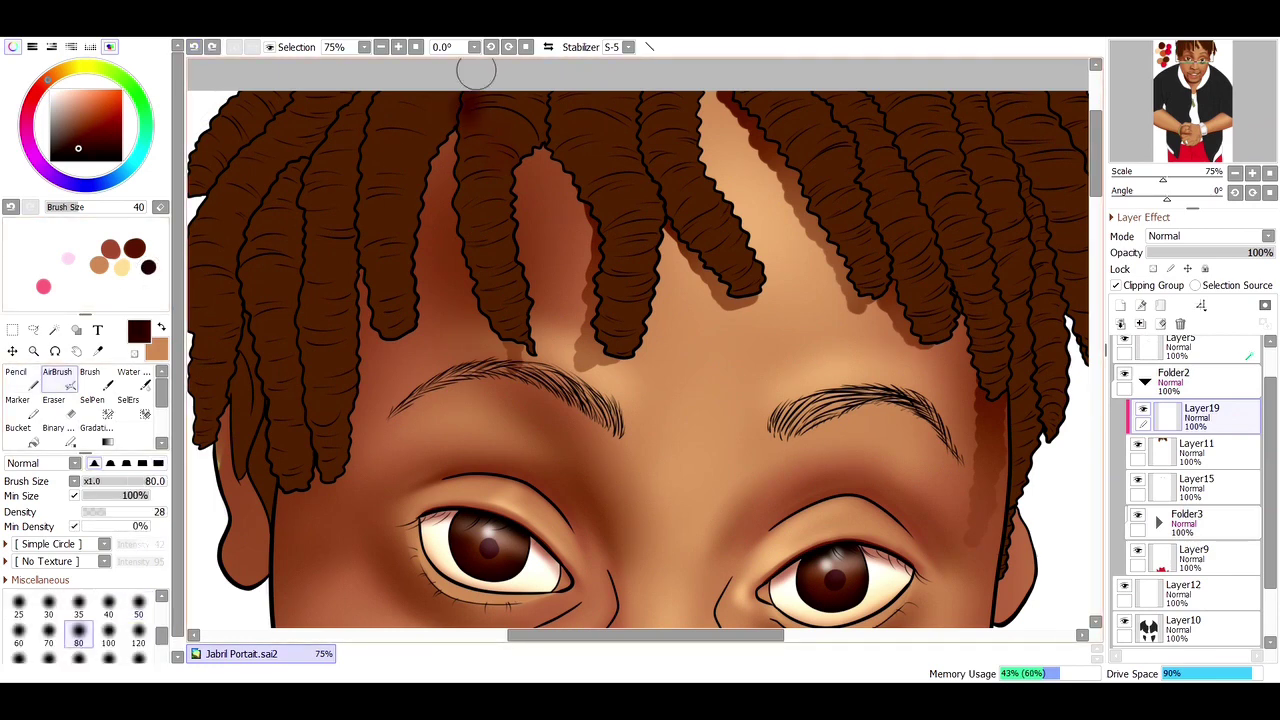
{"action": "mouse_move", "coordinate": [476, 72]}
{"action": "left_mouse_down"}
{"action": "mouse_move", "coordinate": [460, 181]}
{"action": "mouse_move", "coordinate": [479, 292]}
{"action": "mouse_move", "coordinate": [479, 93]}
{"action": "left_mouse_up"}
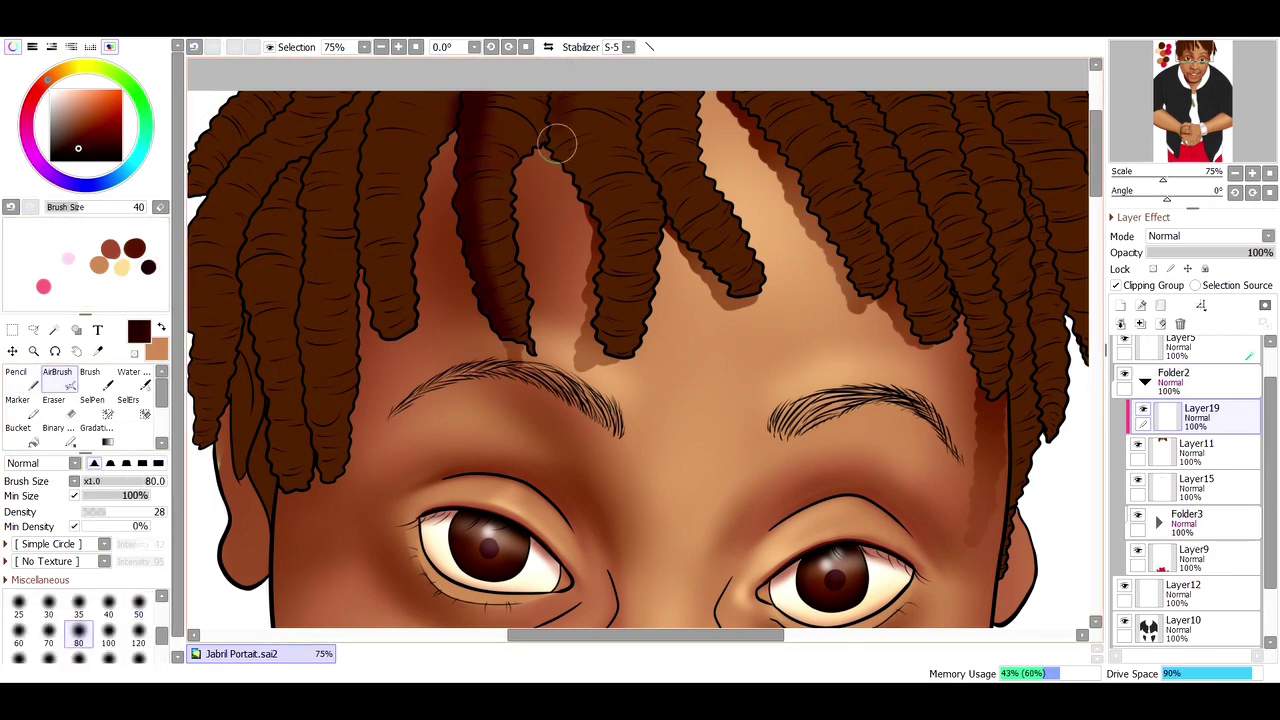
{"action": "mouse_move", "coordinate": [557, 142]}
{"action": "left_mouse_down"}
{"action": "mouse_move", "coordinate": [566, 196]}
{"action": "mouse_move", "coordinate": [610, 232]}
{"action": "mouse_move", "coordinate": [607, 354]}
{"action": "mouse_move", "coordinate": [603, 226]}
{"action": "mouse_move", "coordinate": [599, 268]}
{"action": "left_mouse_up"}
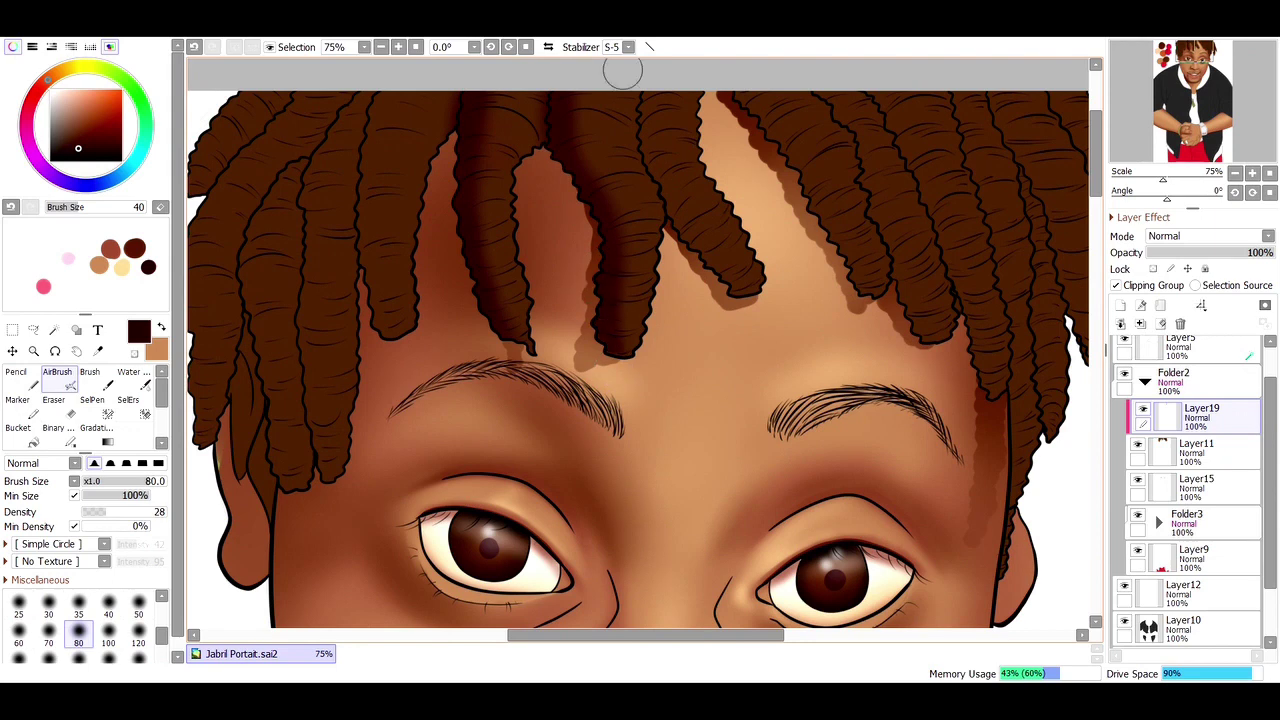
Step: Select the dreadlocks on the left side of the head one by one and airbrush near-black shading on them at sizes 80 and 100
{"action": "mouse_move", "coordinate": [378, 96]}
{"action": "left_mouse_down"}
{"action": "mouse_move", "coordinate": [365, 218]}
{"action": "mouse_move", "coordinate": [314, 206]}
{"action": "mouse_move", "coordinate": [306, 317]}
{"action": "mouse_move", "coordinate": [326, 486]}
{"action": "mouse_move", "coordinate": [302, 327]}
{"action": "left_mouse_up"}
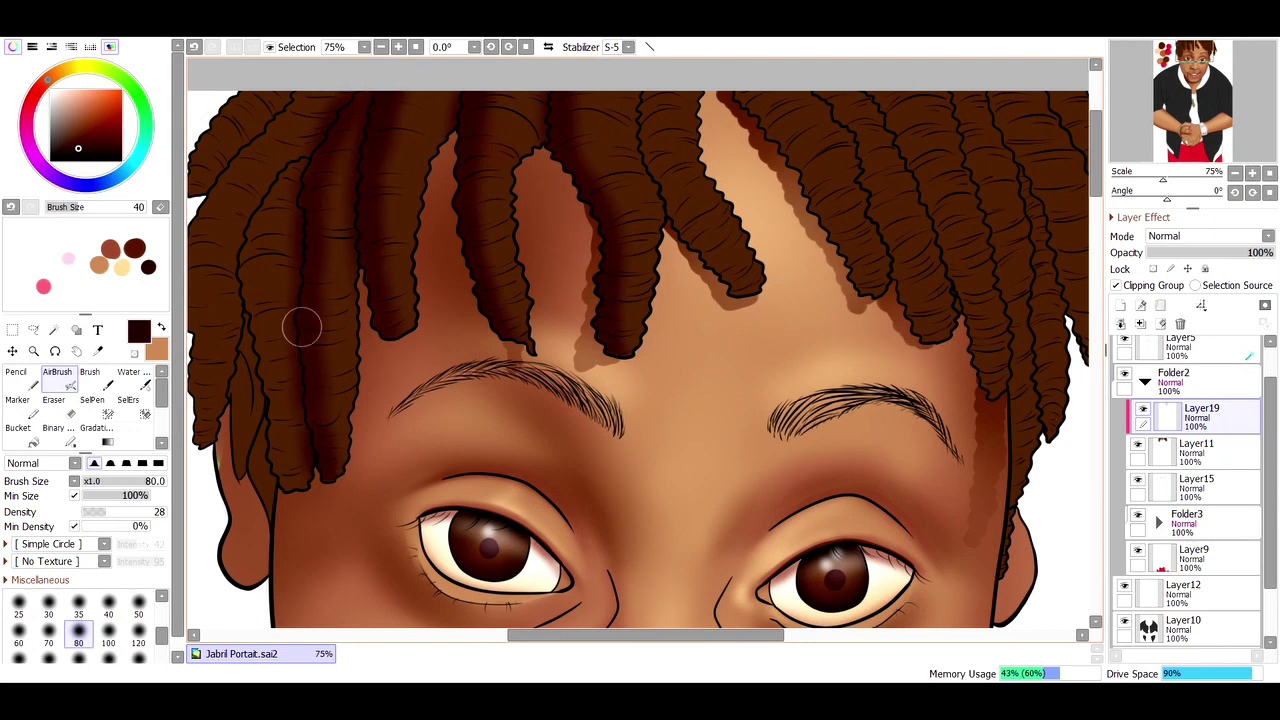
{"action": "mouse_move", "coordinate": [300, 165]}
{"action": "left_mouse_down"}
{"action": "mouse_move", "coordinate": [229, 314]}
{"action": "mouse_move", "coordinate": [284, 478]}
{"action": "mouse_move", "coordinate": [273, 469]}
{"action": "left_mouse_up"}
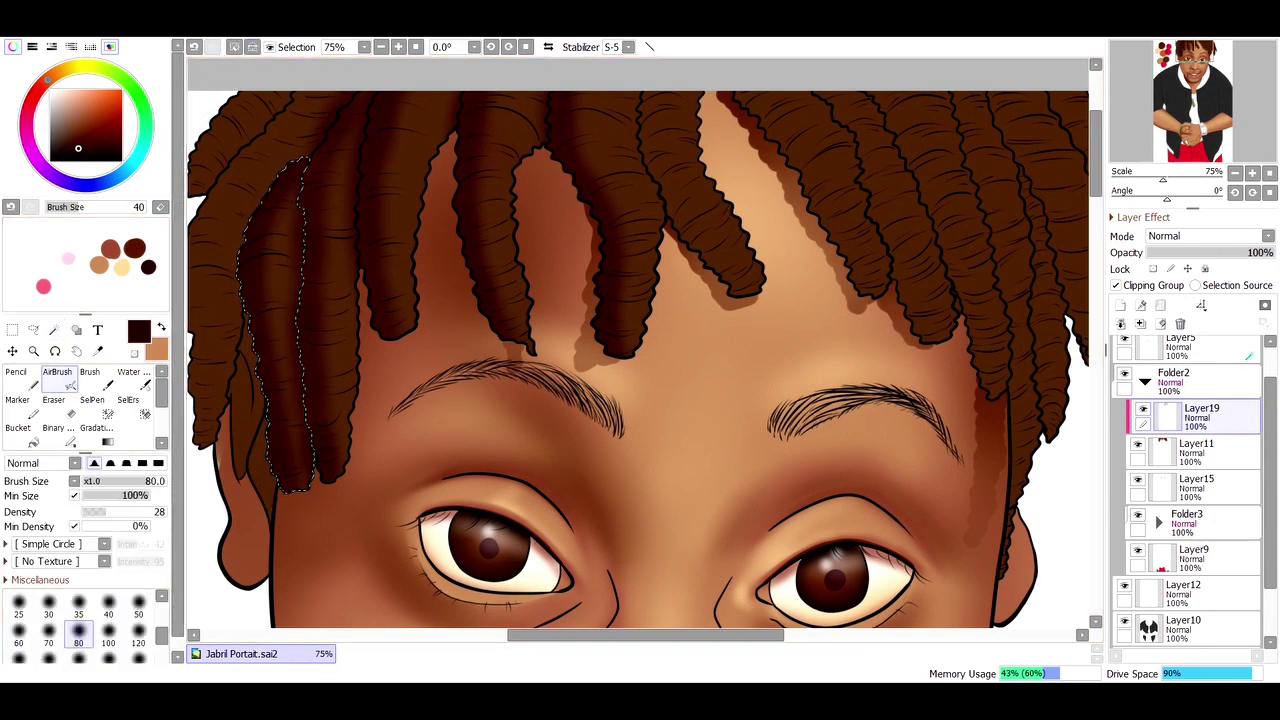
{"action": "left_click_drag", "start_coordinate": [230, 300], "coordinate": [300, 300]}
{"action": "key", "text": "]"}
{"action": "mouse_move", "coordinate": [340, 120]}
{"action": "left_mouse_down"}
{"action": "mouse_move", "coordinate": [280, 184]}
{"action": "mouse_move", "coordinate": [253, 378]}
{"action": "mouse_move", "coordinate": [267, 376]}
{"action": "mouse_move", "coordinate": [264, 470]}
{"action": "left_mouse_up"}
{"action": "key", "text": "ctrl+d"}
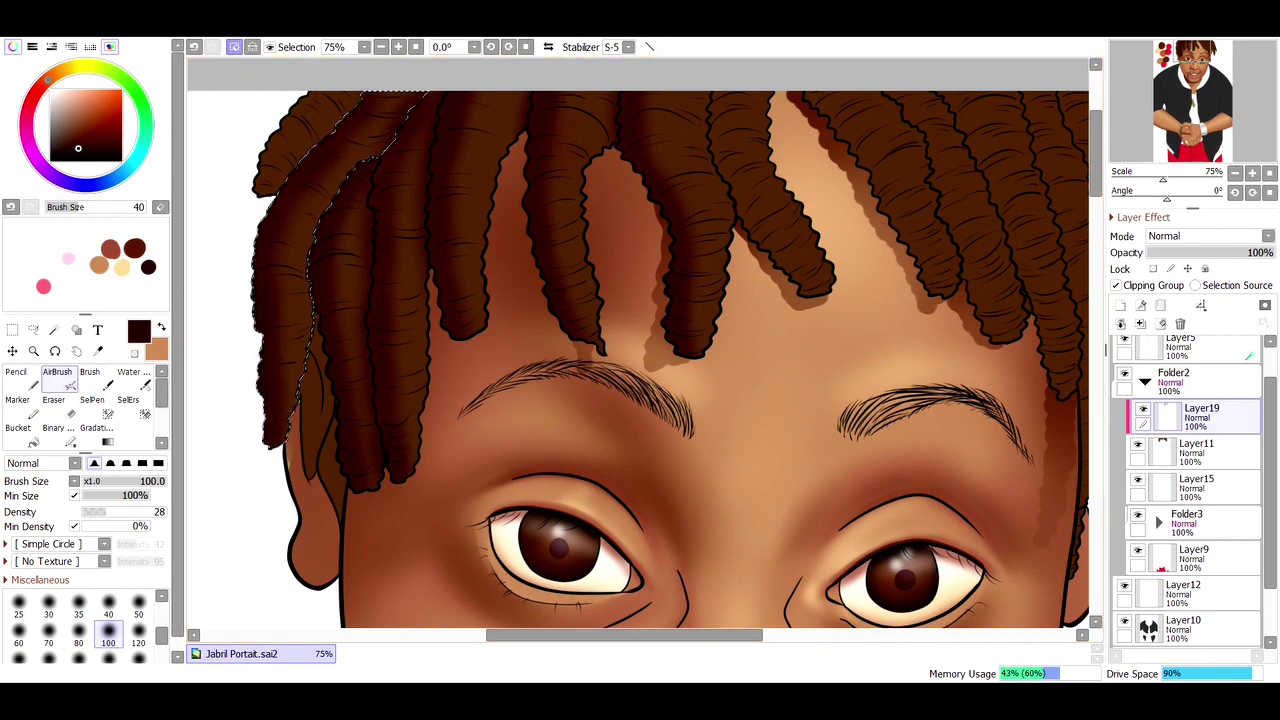
{"action": "left_click", "coordinate": [300, 120]}
{"action": "mouse_move", "coordinate": [300, 86]}
{"action": "left_mouse_down"}
{"action": "mouse_move", "coordinate": [261, 136]}
{"action": "mouse_move", "coordinate": [300, 130]}
{"action": "left_mouse_up"}
{"action": "key", "text": "ctrl+d"}
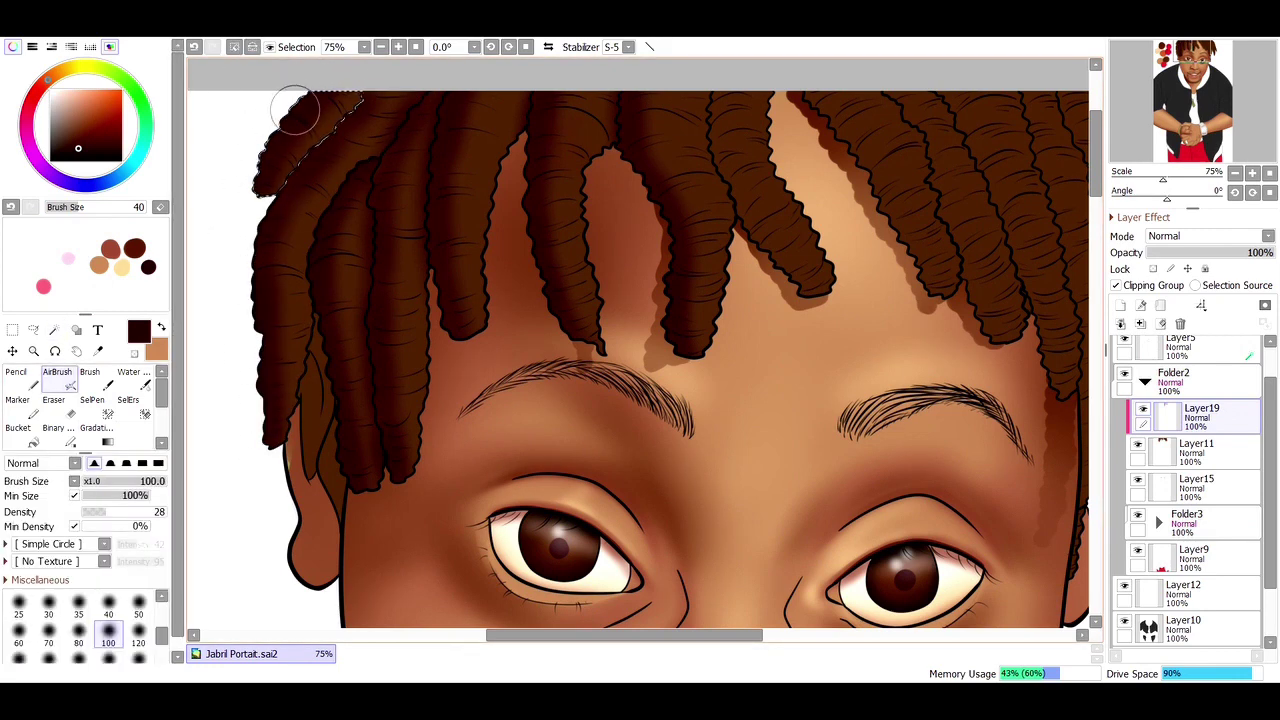
Step: Move Layer15 into Folder3
{"action": "left_click_drag", "start_coordinate": [1196, 487], "coordinate": [1188, 522]}
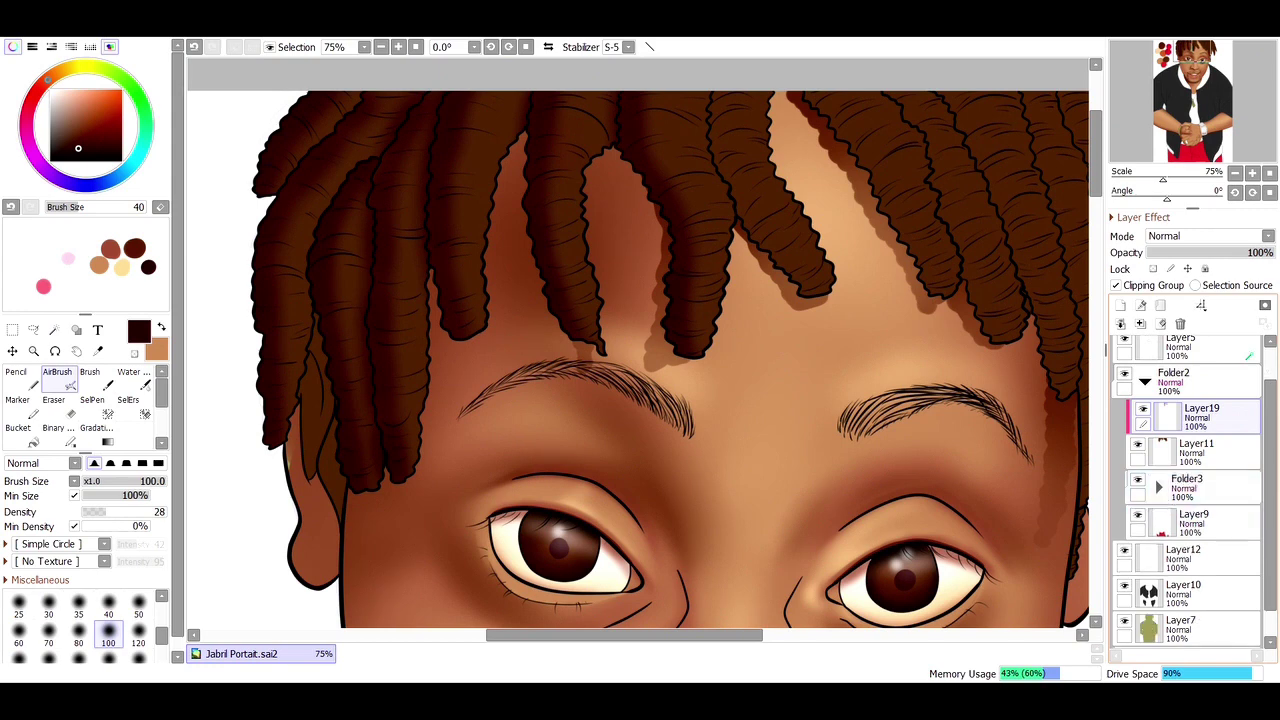
{"action": "scroll", "coordinate": [1188, 490], "scroll_direction": "down", "scroll_amount": 1}
{"action": "scroll", "coordinate": [1190, 490], "scroll_direction": "up", "scroll_amount": 2}
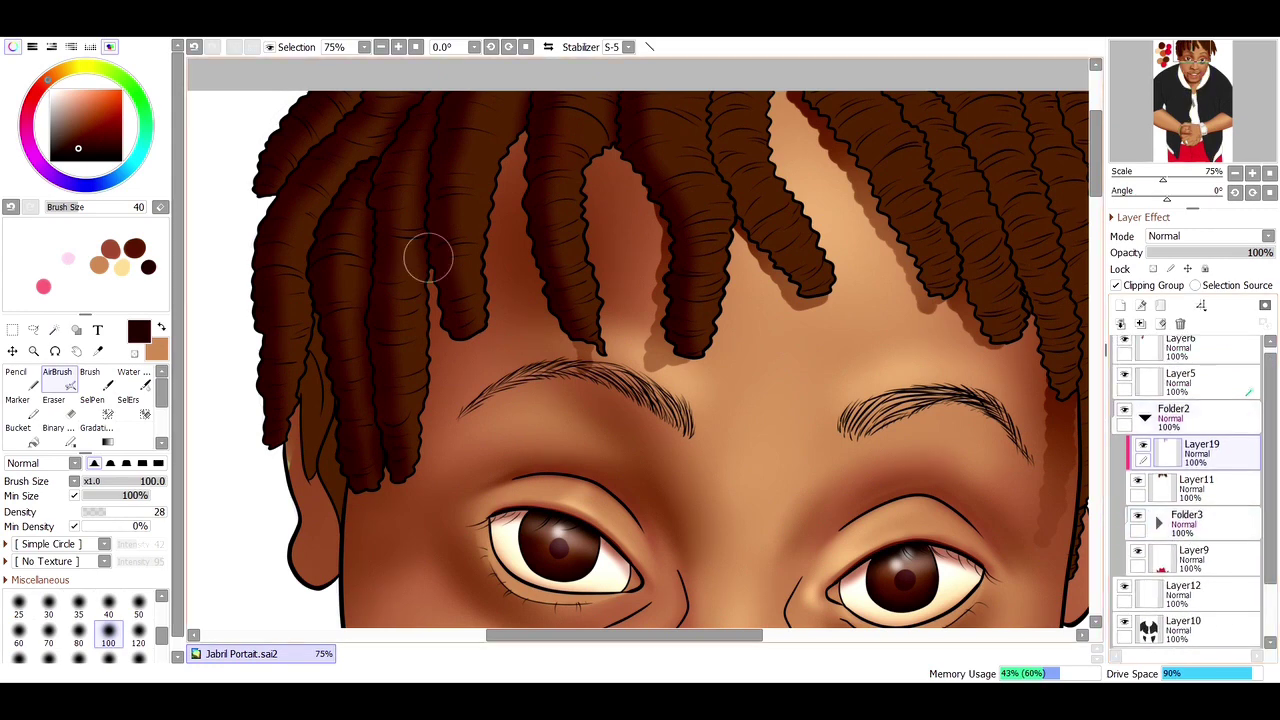
Step: Select the short dreadlock over the middle of the forehead and airbrush near-black shading along its edge at size 100
{"action": "key", "text": "w"}
{"action": "scroll", "coordinate": [440, 250], "scroll_direction": "right", "scroll_amount": 3}
{"action": "left_click", "coordinate": [455, 240]}
{"action": "key", "text": "a"}
{"action": "left_click_drag", "start_coordinate": [441, 250], "coordinate": [468, 265]}
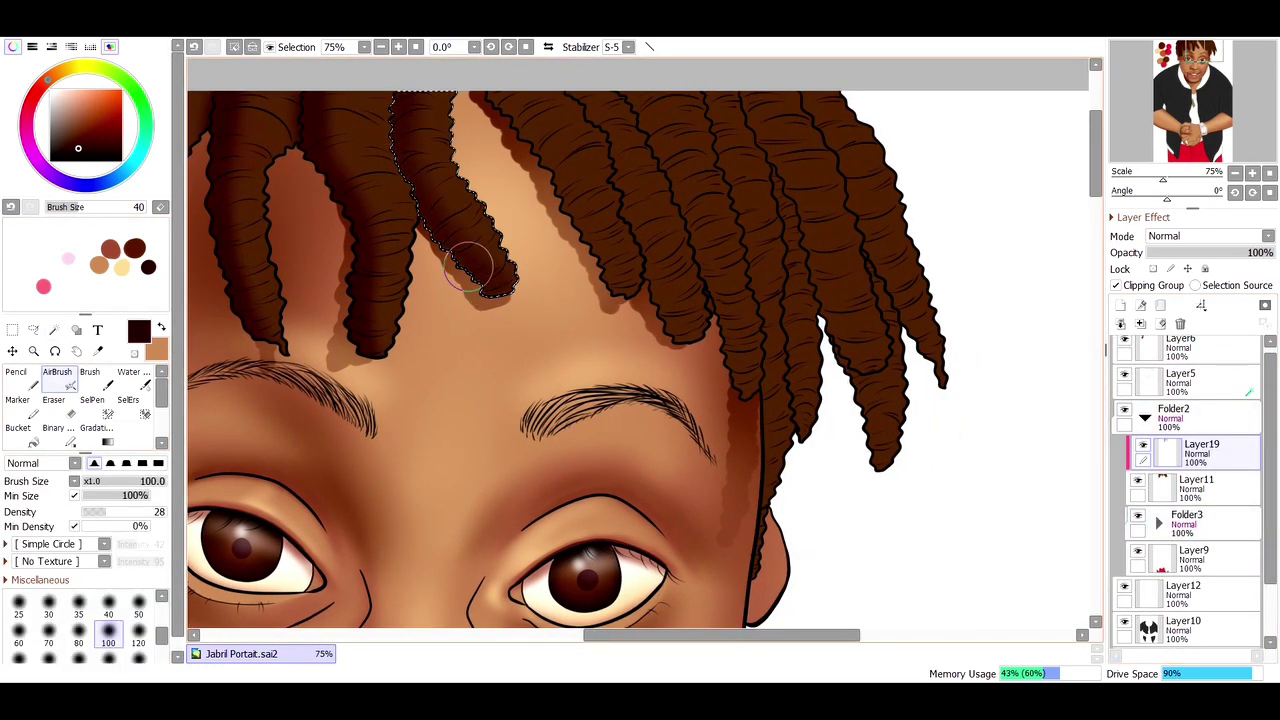
Step: Select the first dreadlock right of the forehead gap, airbrush near-black shading along its left edge at size 100, and deselect
{"action": "key", "text": "w"}
{"action": "left_click", "coordinate": [570, 180]}
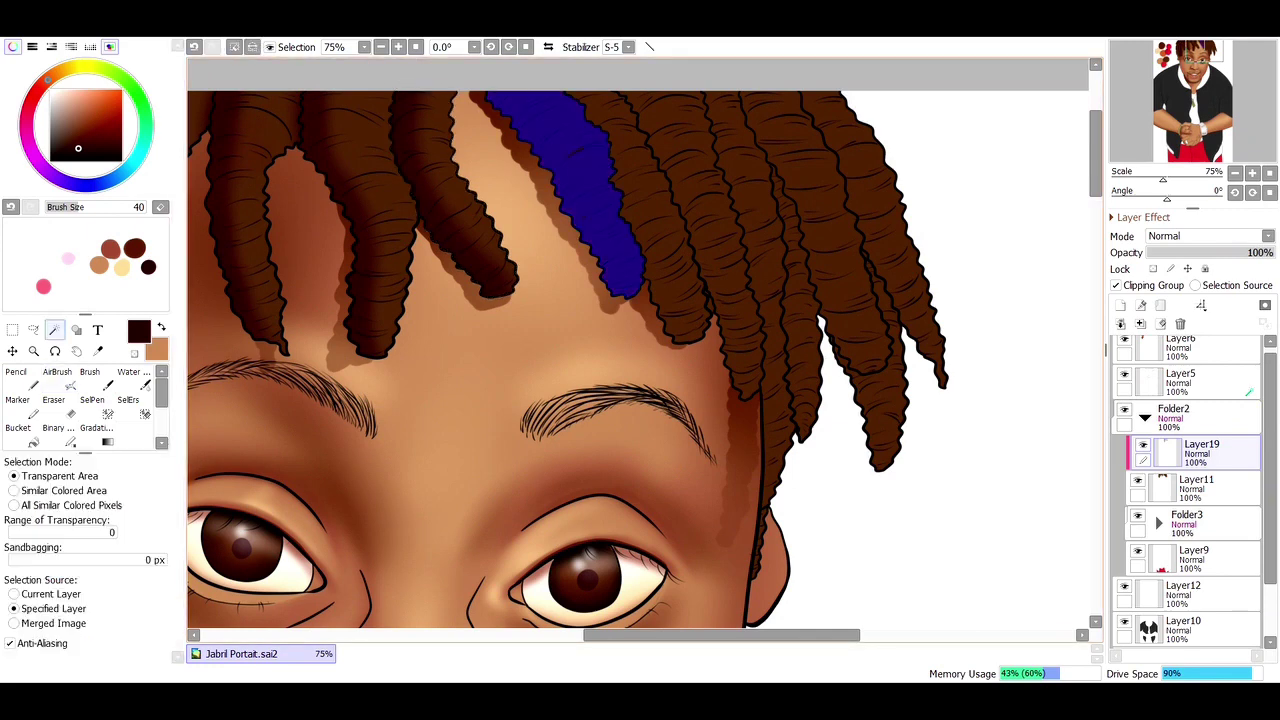
{"action": "key", "text": "s"}
{"action": "key", "text": "ctrl+d"}
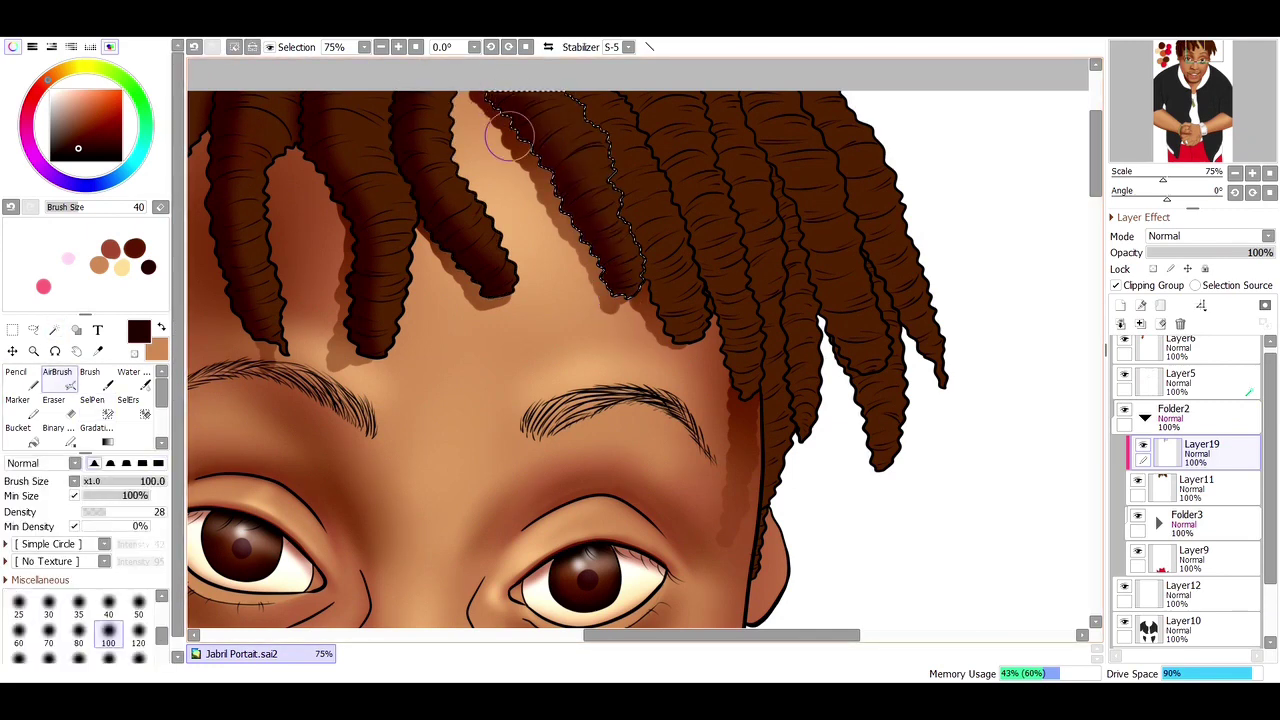
Step: Select the second and third dreadlocks right of the forehead gap in turn and airbrush near-black shading along each at size 100
{"action": "key", "text": "w"}
{"action": "left_click", "coordinate": [620, 180]}
{"action": "key", "text": "v"}
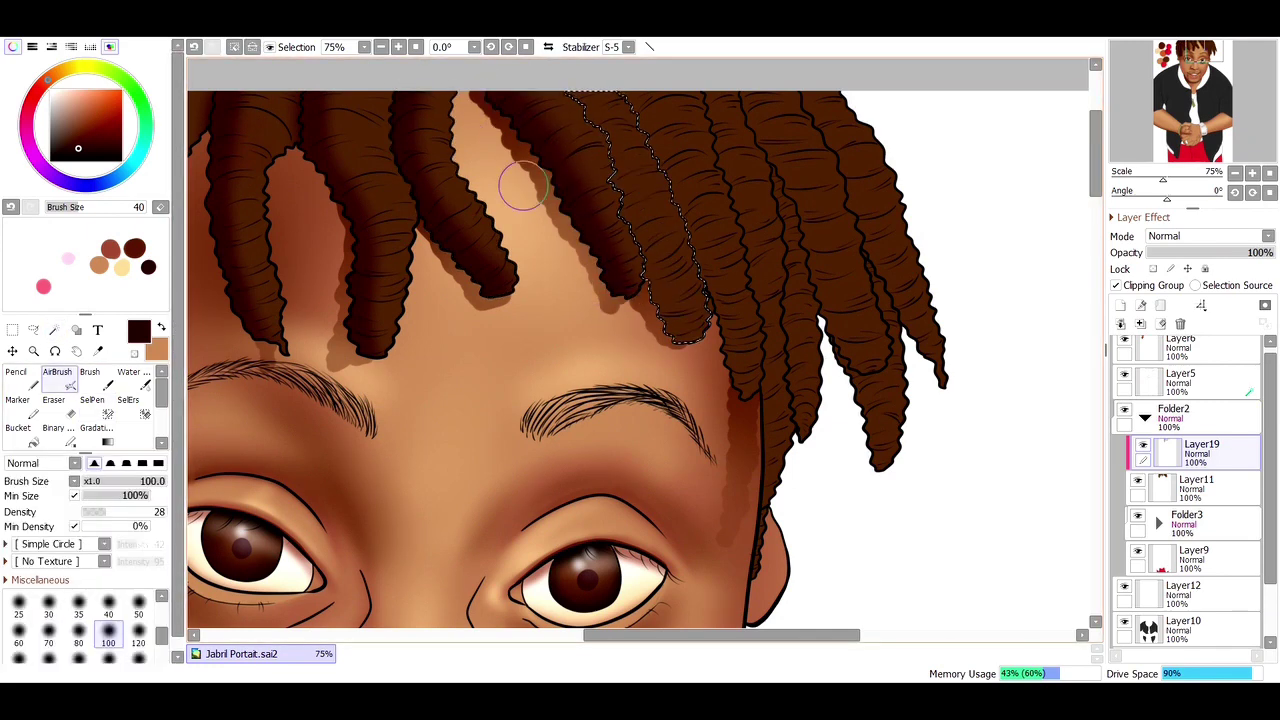
{"action": "mouse_move", "coordinate": [625, 215]}
{"action": "left_mouse_down"}
{"action": "mouse_move", "coordinate": [651, 135]}
{"action": "mouse_move", "coordinate": [640, 105]}
{"action": "left_mouse_up"}
{"action": "key", "text": "ctrl+d"}
{"action": "key", "text": "w"}
{"action": "left_click", "coordinate": [680, 180]}
{"action": "key", "text": "v"}
{"action": "key", "text": "ctrl+d"}
Step: Select the long dreadlock running down past the ear, airbrush near-black shading over it at size 100, and deselect
{"action": "key", "text": "w"}
{"action": "left_click", "coordinate": [745, 190]}
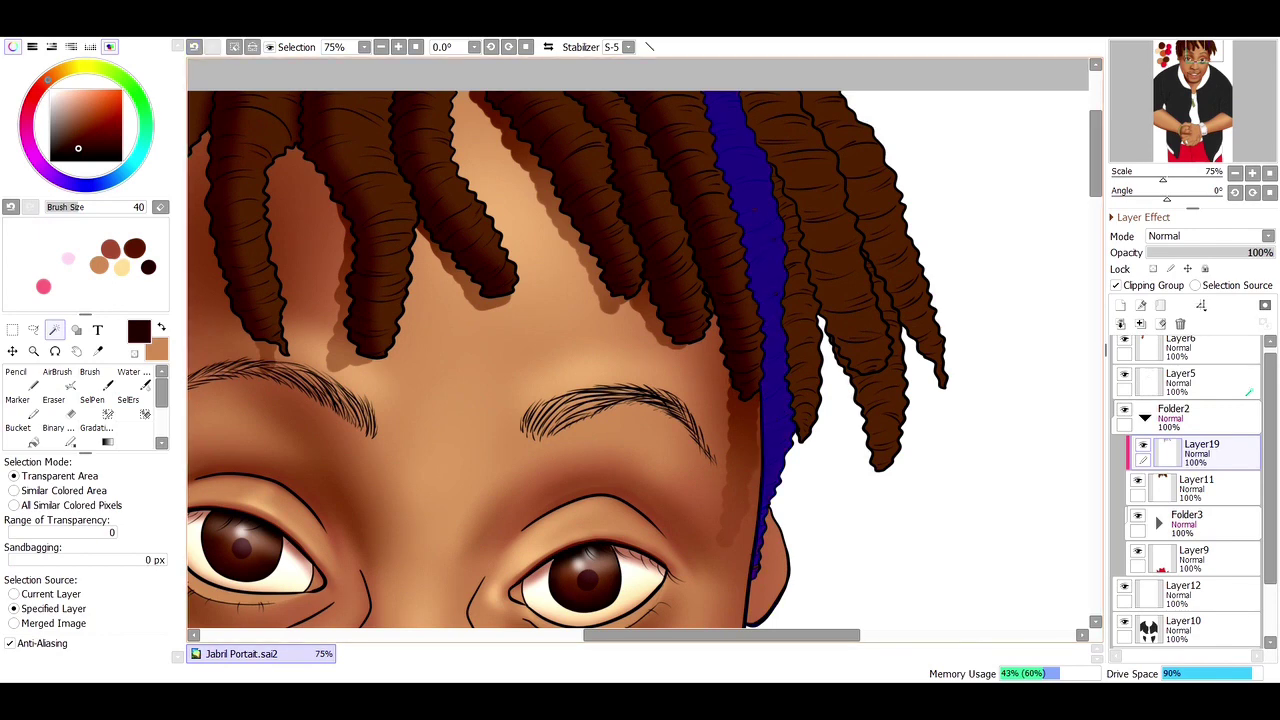
{"action": "key", "text": "v"}
{"action": "mouse_move", "coordinate": [773, 510]}
{"action": "left_mouse_down"}
{"action": "mouse_move", "coordinate": [753, 266]}
{"action": "mouse_move", "coordinate": [717, 141]}
{"action": "mouse_move", "coordinate": [757, 334]}
{"action": "left_mouse_up"}
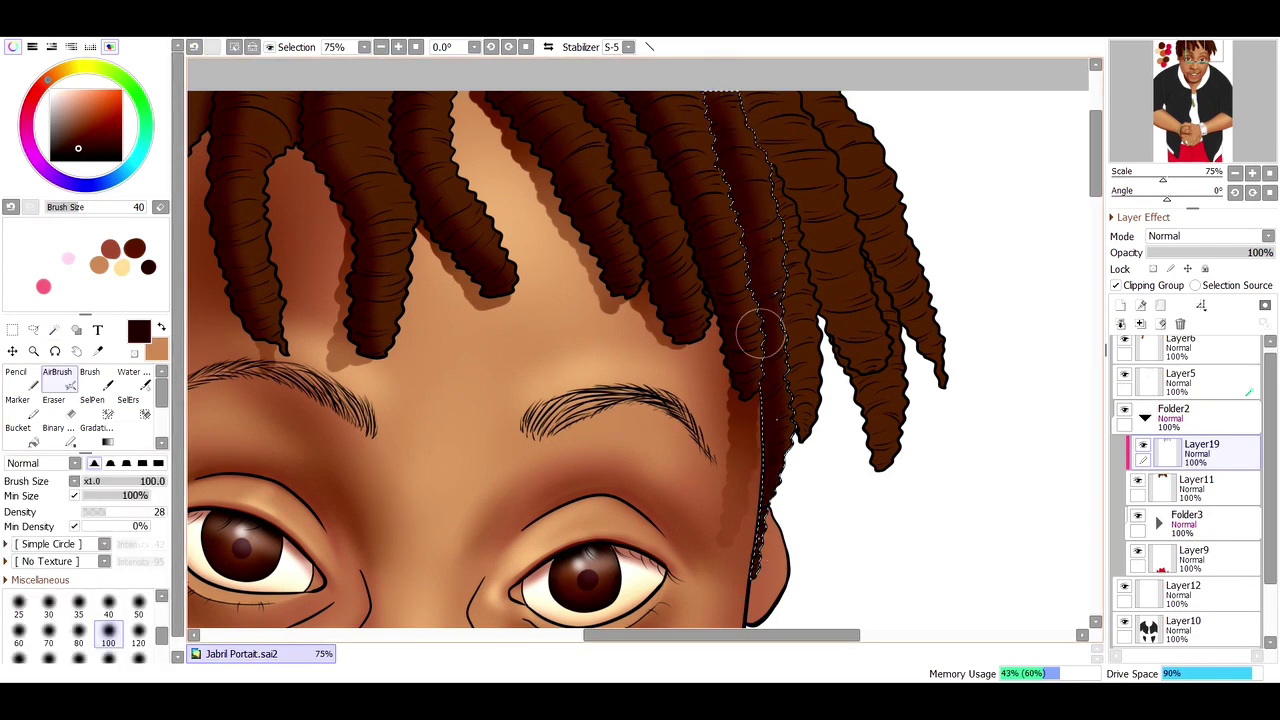
{"action": "key", "text": "ctrl+d"}
Step: Select the narrow dreadlock above the ear including its tip, airbrush near-black shading over it at size 100, and deselect
{"action": "key", "text": "w"}
{"action": "left_click", "coordinate": [801, 335]}
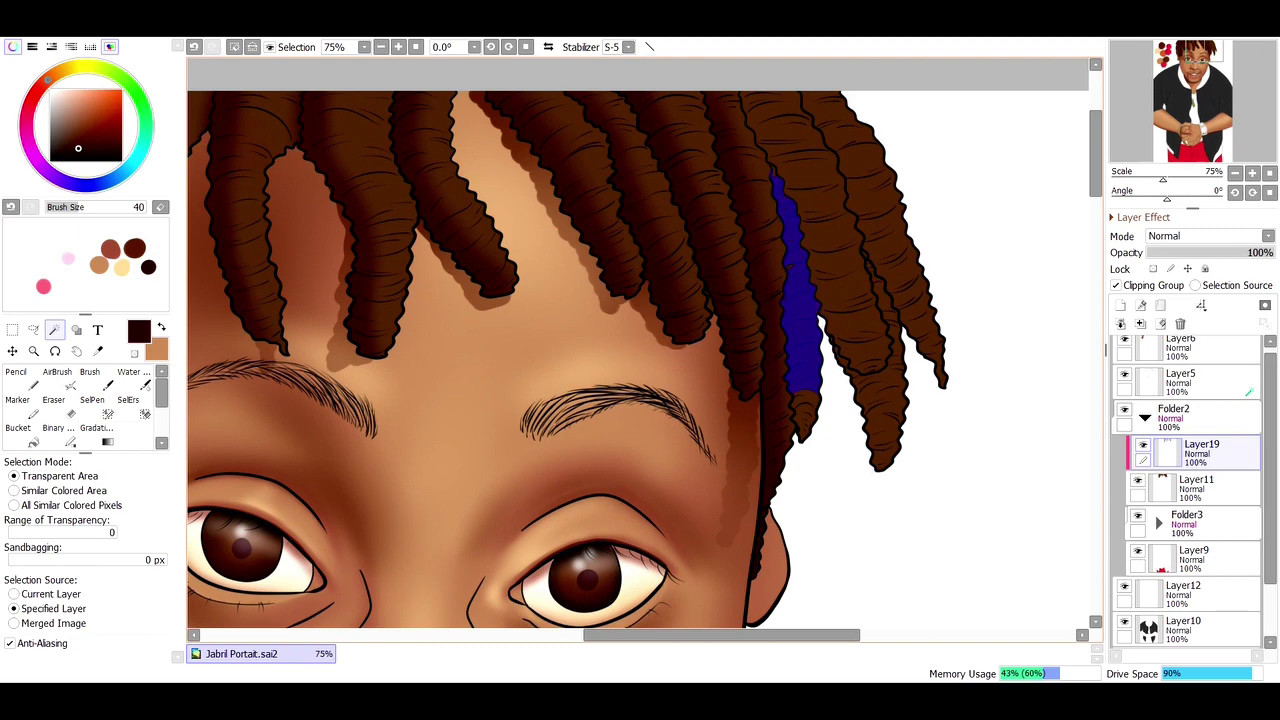
{"action": "key", "text": "q"}
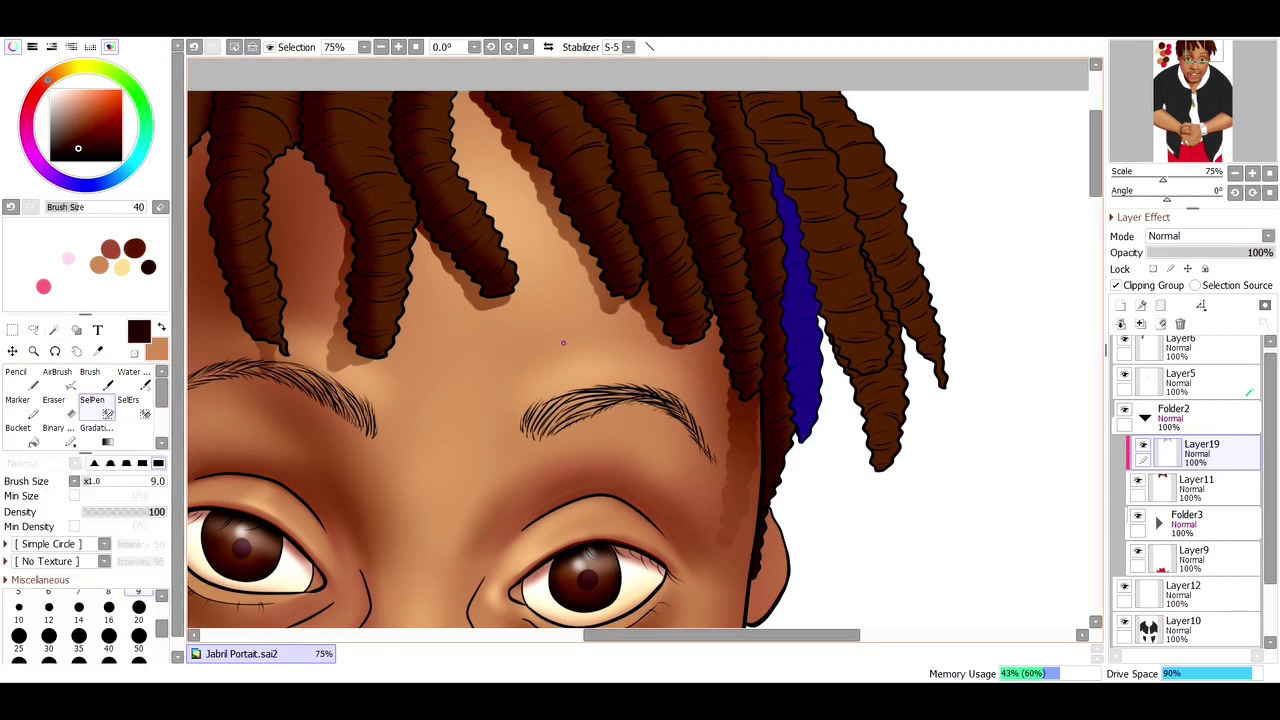
{"action": "key", "text": "v"}
{"action": "mouse_move", "coordinate": [794, 277]}
{"action": "left_mouse_down"}
{"action": "mouse_move", "coordinate": [777, 336]}
{"action": "mouse_move", "coordinate": [782, 373]}
{"action": "mouse_move", "coordinate": [771, 309]}
{"action": "left_mouse_up"}
{"action": "key", "text": "ctrl+d"}
Step: Select the wide dreadlock outside the ear, airbrush near-black shading along its edge and tip at size 100, and deselect
{"action": "key", "text": "w"}
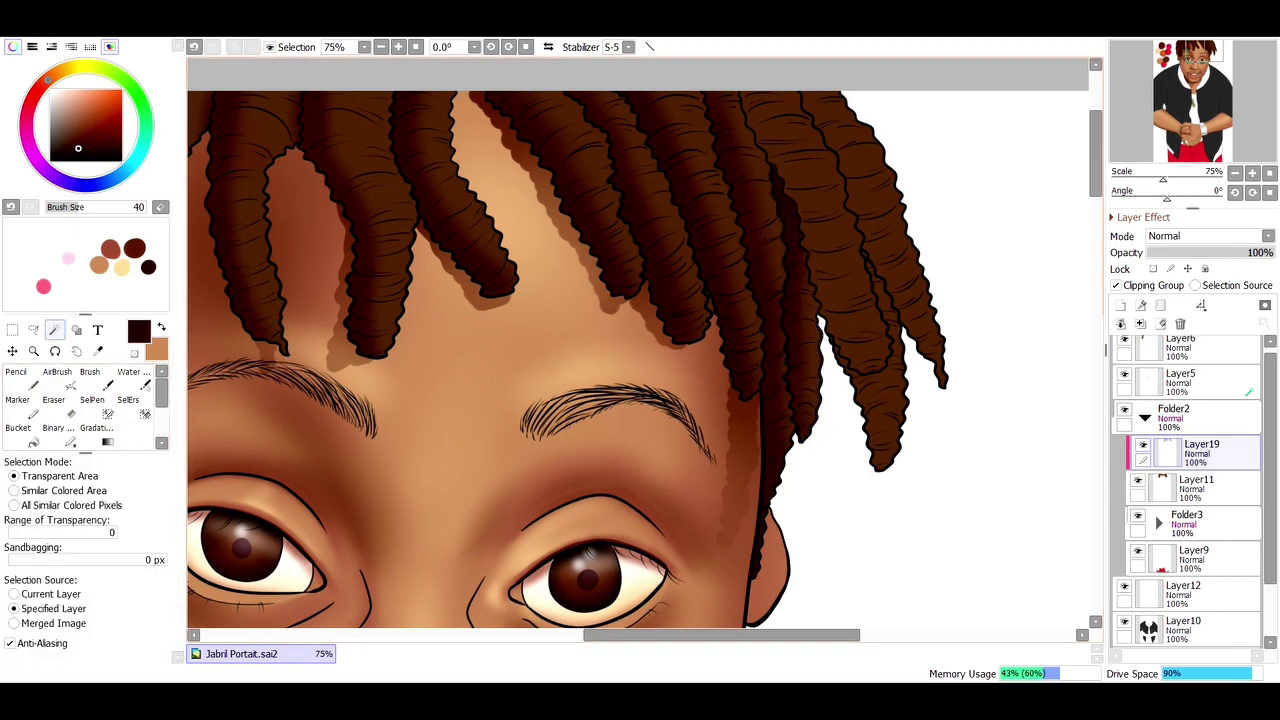
{"action": "left_click", "coordinate": [800, 200]}
{"action": "key", "text": "v"}
{"action": "left_click_drag", "start_coordinate": [808, 220], "coordinate": [773, 150]}
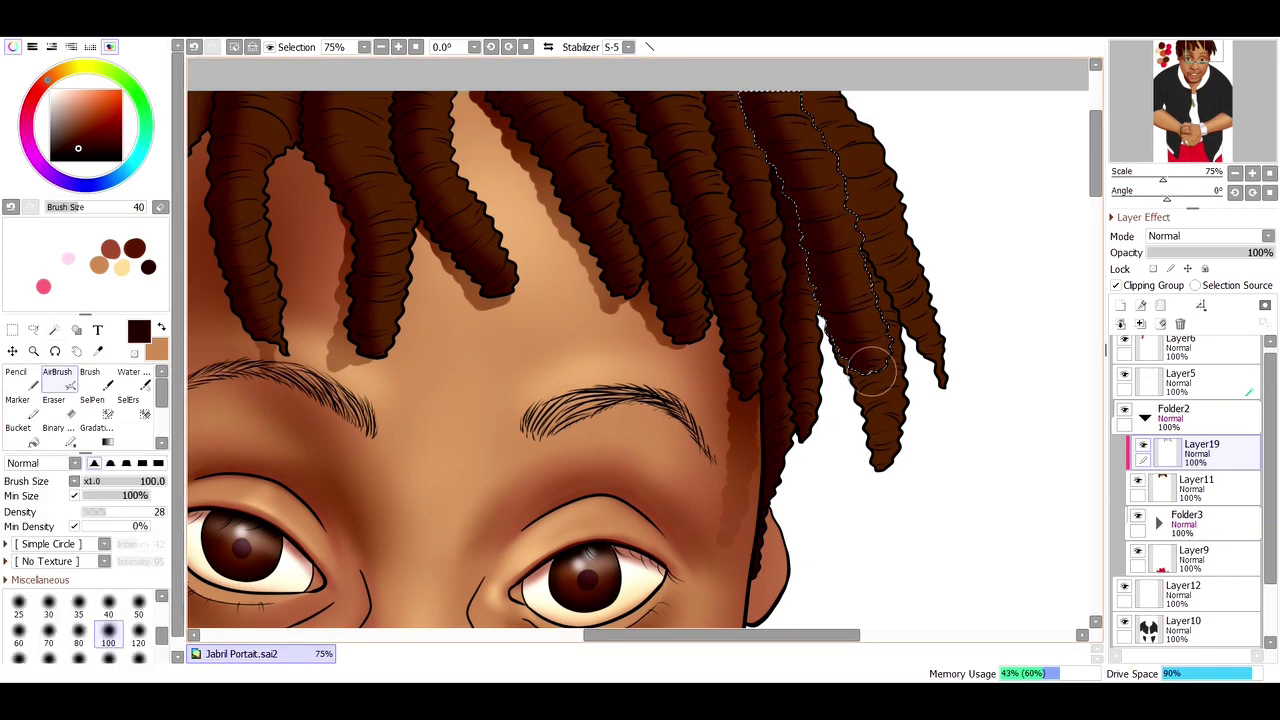
{"action": "left_click_drag", "start_coordinate": [870, 370], "coordinate": [830, 230]}
{"action": "key", "text": "ctrl+d"}
Step: Select the outermost dreadlocks on the right side of the head together, airbrush near-black shading along their inner edge, and deselect
{"action": "key", "text": "w"}
{"action": "left_click", "coordinate": [857, 160]}
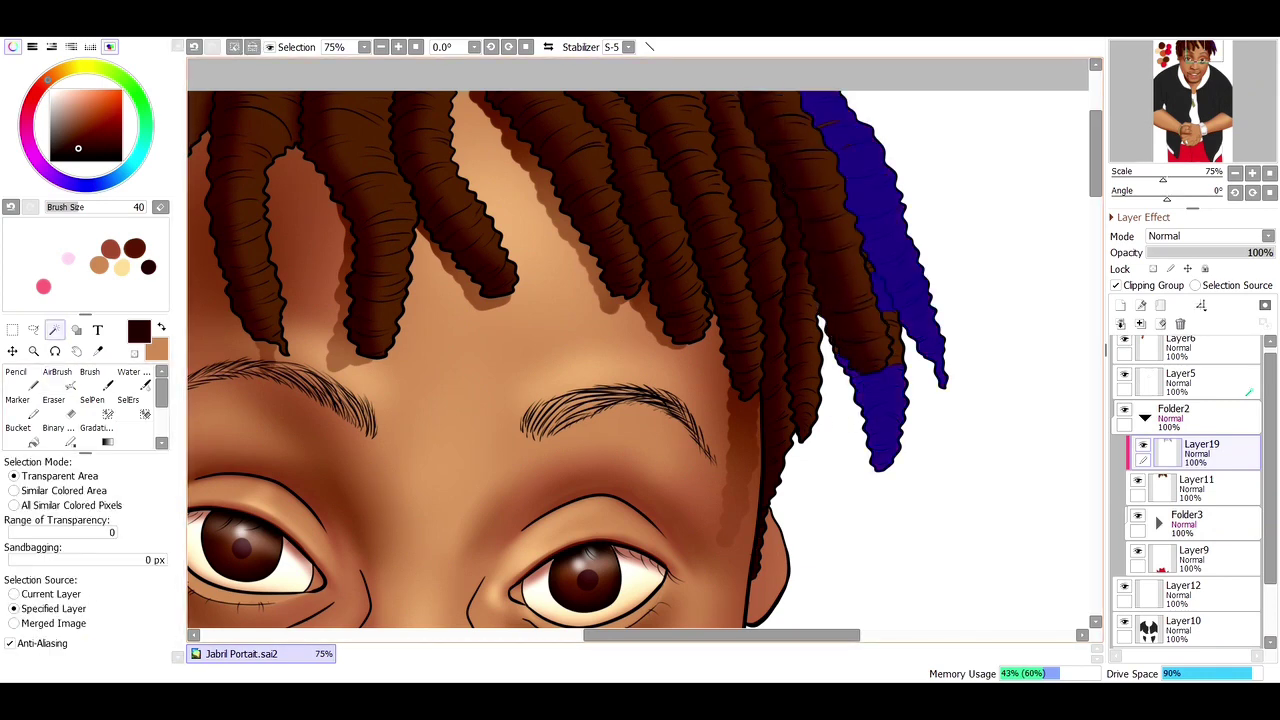
{"action": "key", "text": "v"}
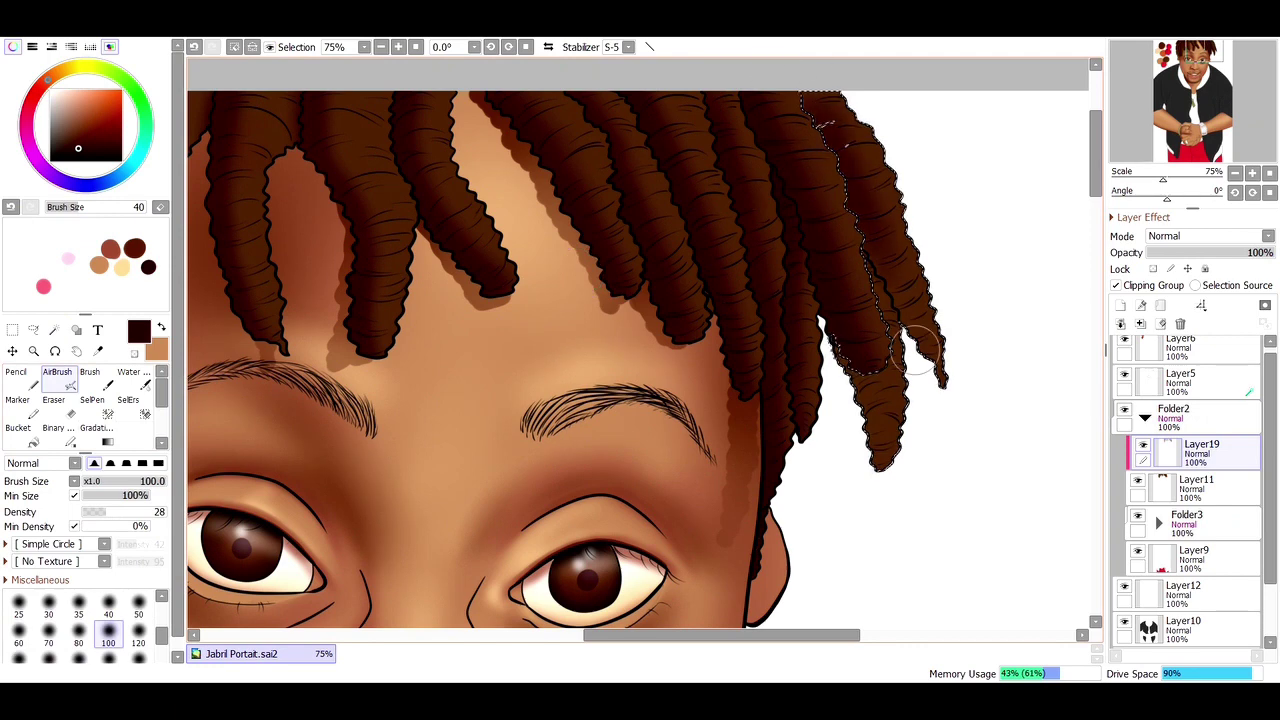
{"action": "mouse_move", "coordinate": [862, 223]}
{"action": "left_mouse_down"}
{"action": "mouse_move", "coordinate": [900, 340]}
{"action": "mouse_move", "coordinate": [834, 274]}
{"action": "left_mouse_up"}
{"action": "key", "text": "ctrl+d"}
Step: Expand Folder3, make Layer18 the active layer and sample the pale pink swatch as the painting colour
{"action": "key", "text": "minus"}
{"action": "key", "text": "minus"}
{"action": "key", "text": "minus"}
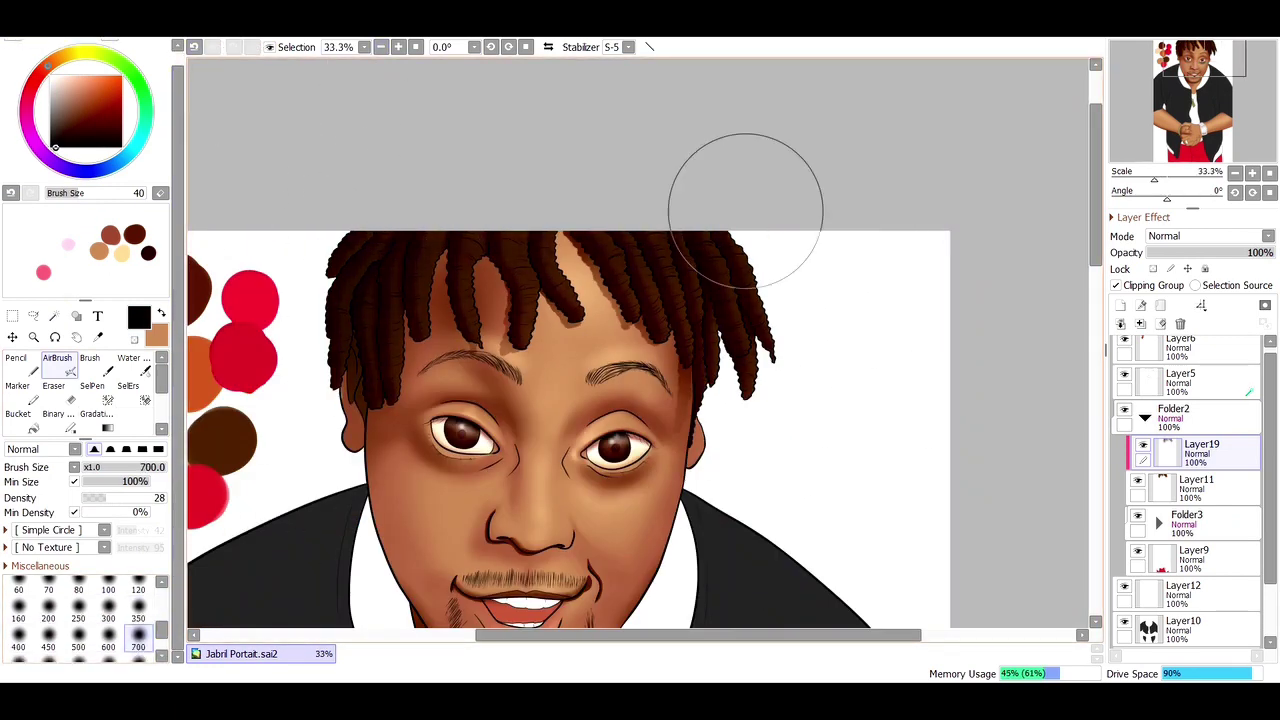
{"action": "key", "text": "minus"}
{"action": "key", "text": "minus"}
{"action": "key", "text": "minus"}
{"action": "key", "text": "ctrl+space"}
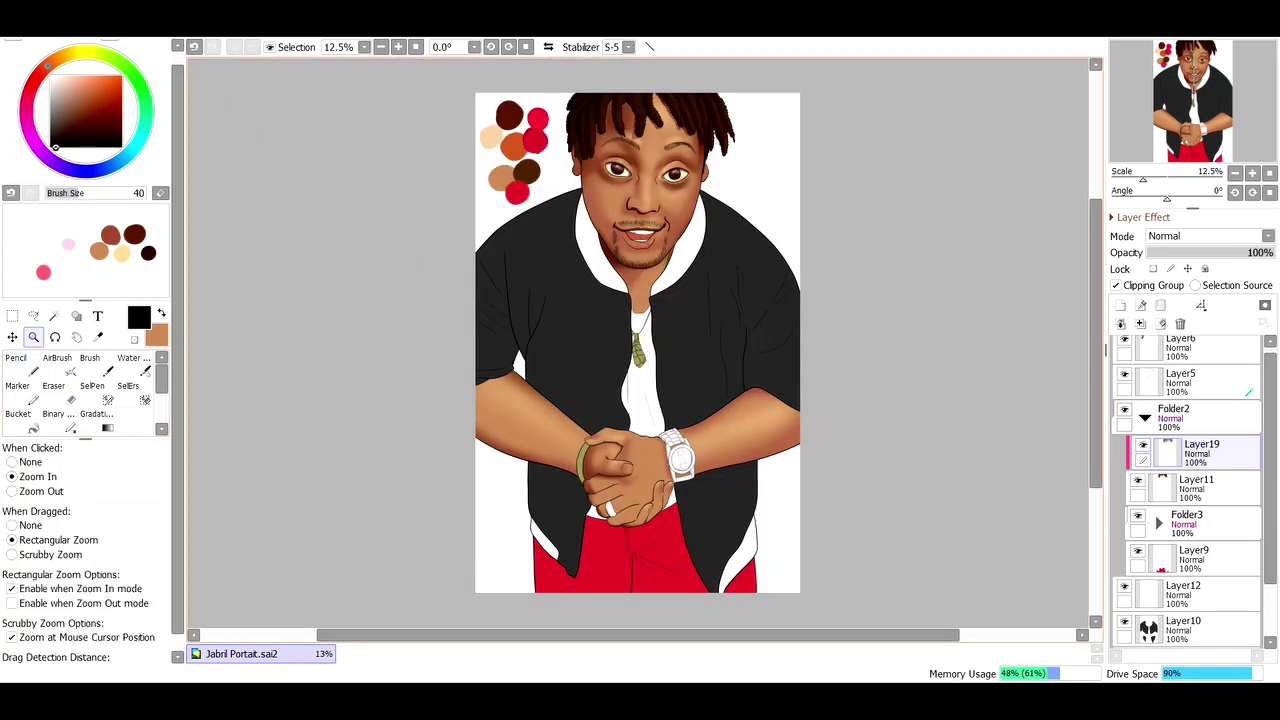
{"action": "scroll", "coordinate": [1190, 490], "scroll_direction": "down", "scroll_amount": 1}
{"action": "left_click", "coordinate": [1160, 468]}
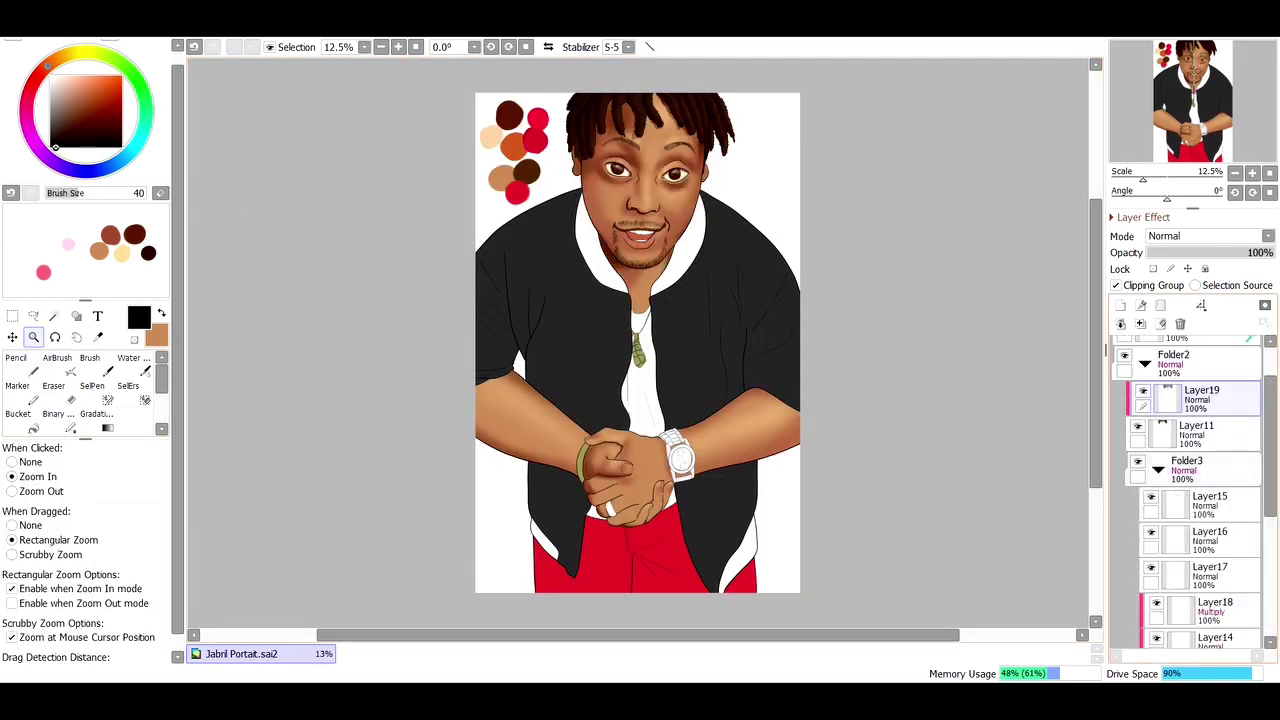
{"action": "left_click", "coordinate": [1210, 605]}
{"action": "right_click", "coordinate": [43, 272]}
Step: Paint the thumbnail and three fingernails pink on Layer18 with the Pencil at size 50, and clean the nail tips with the Eraser at size 25
{"action": "left_click_drag", "start_coordinate": [575, 435], "coordinate": [690, 505]}
{"action": "key", "text": "n"}
{"action": "left_click", "coordinate": [606, 360], "text": "alt"}
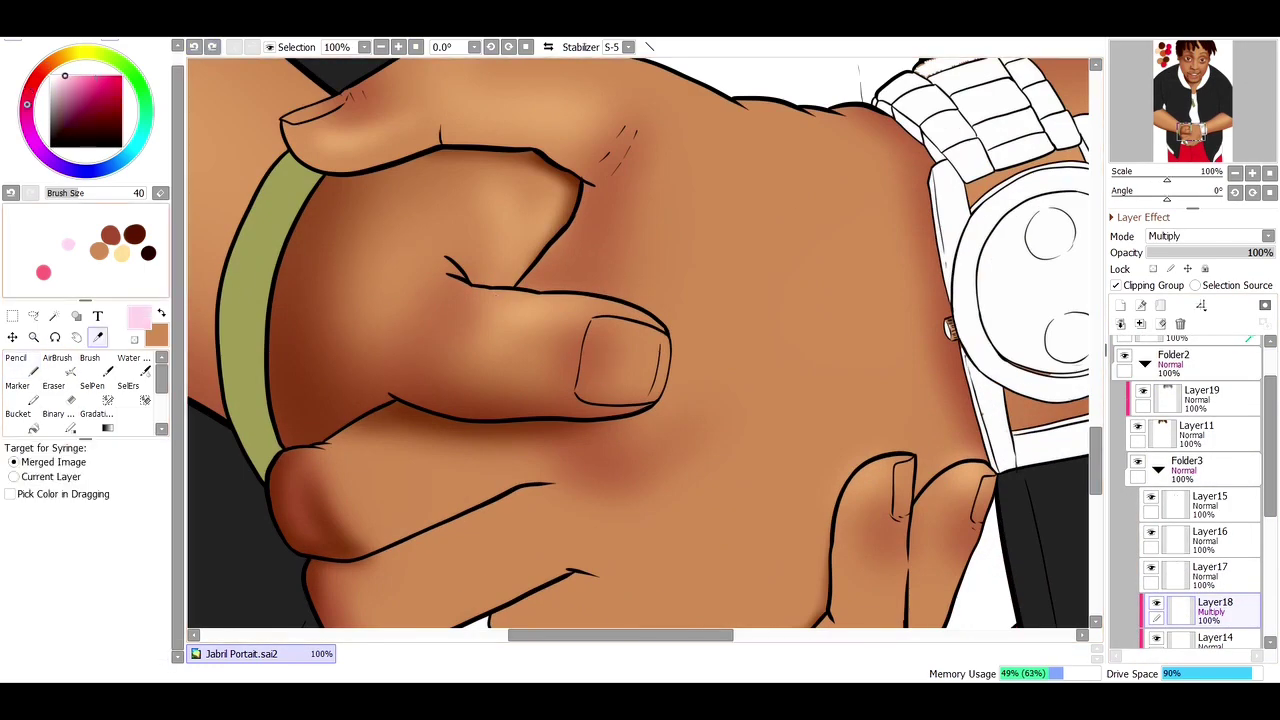
{"action": "mouse_move", "coordinate": [590, 350]}
{"action": "left_mouse_down"}
{"action": "mouse_move", "coordinate": [647, 357]}
{"action": "mouse_move", "coordinate": [638, 389]}
{"action": "mouse_move", "coordinate": [587, 386]}
{"action": "left_mouse_up"}
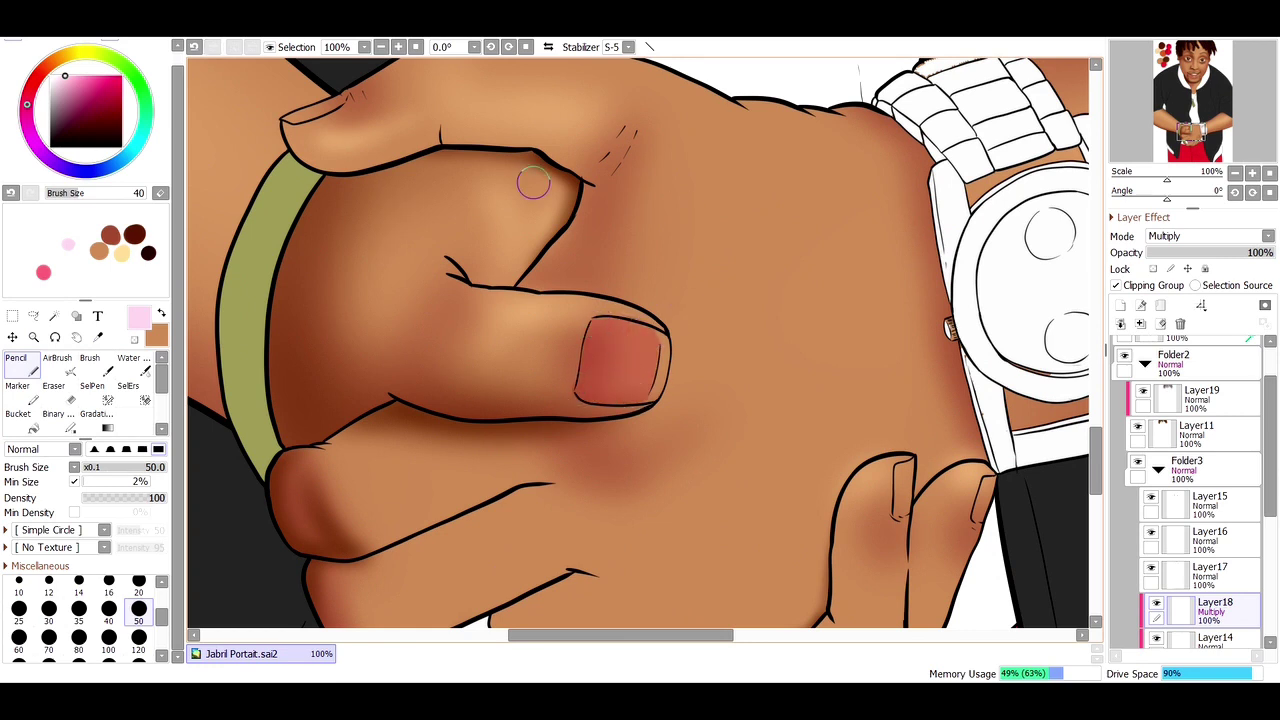
{"action": "left_click_drag", "start_coordinate": [895, 515], "coordinate": [903, 468]}
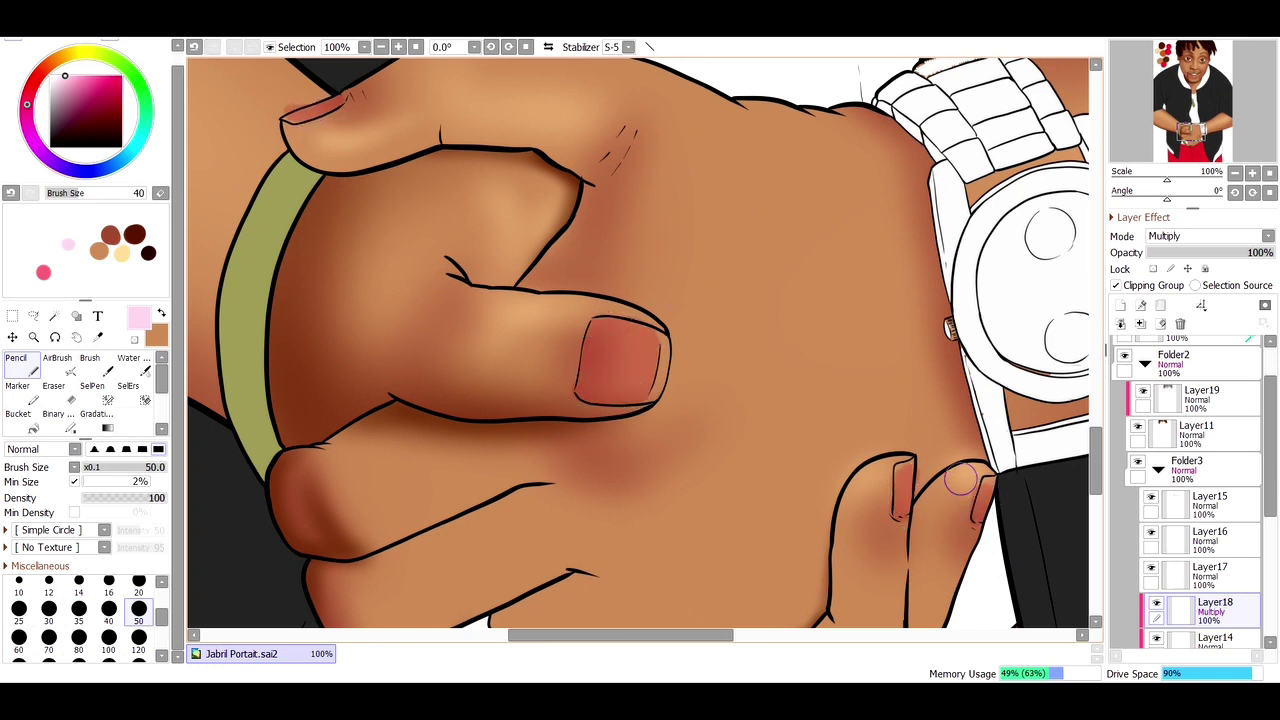
{"action": "key", "text": "e"}
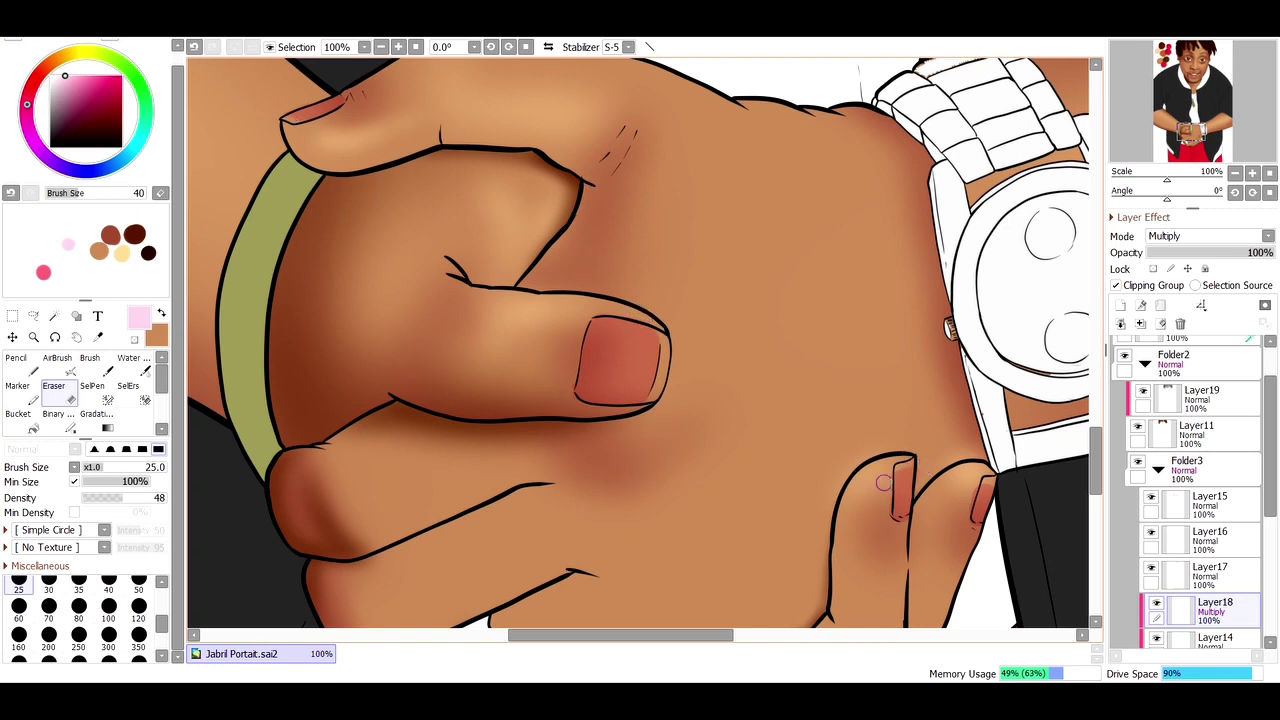
Step: Paint the nail of the lowest finger of the clasped hands pink on Layer18, and clean its tip with the Eraser at size 25
{"action": "key", "text": "minus"}
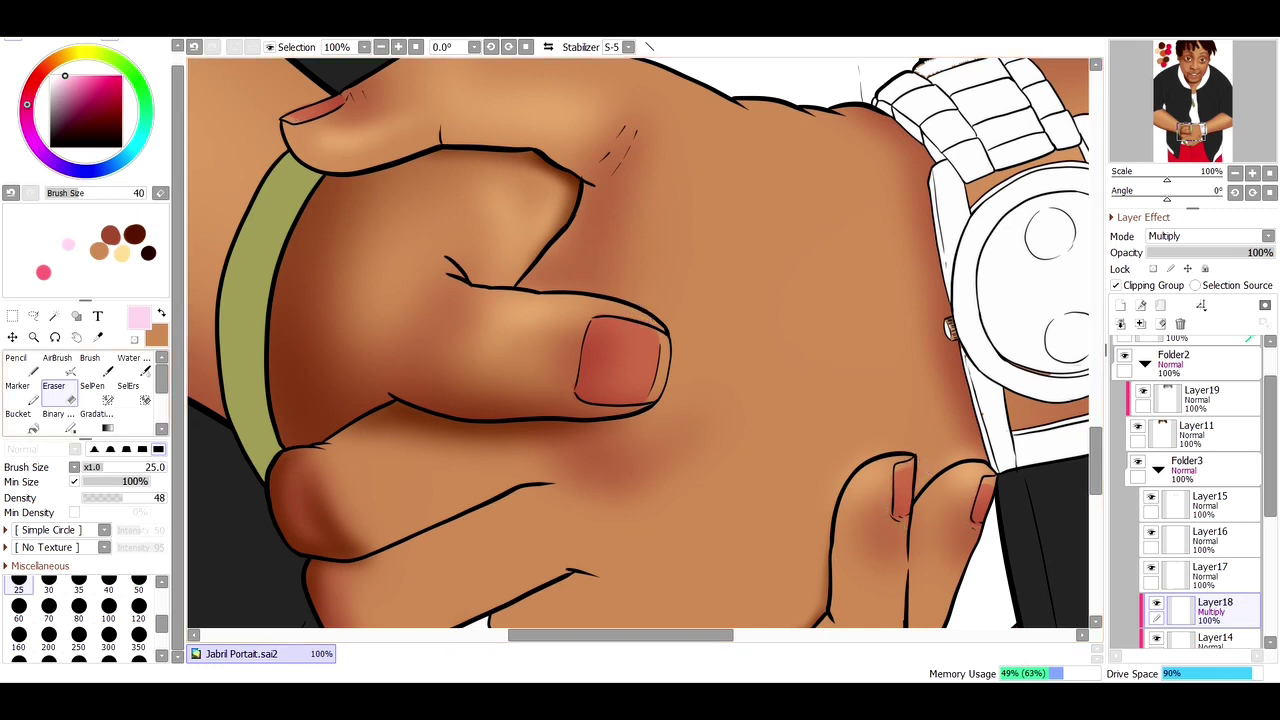
{"action": "key", "text": "minus"}
{"action": "key", "text": "minus"}
{"action": "key", "text": "minus"}
{"action": "key", "text": "minus"}
{"action": "key", "text": "minus"}
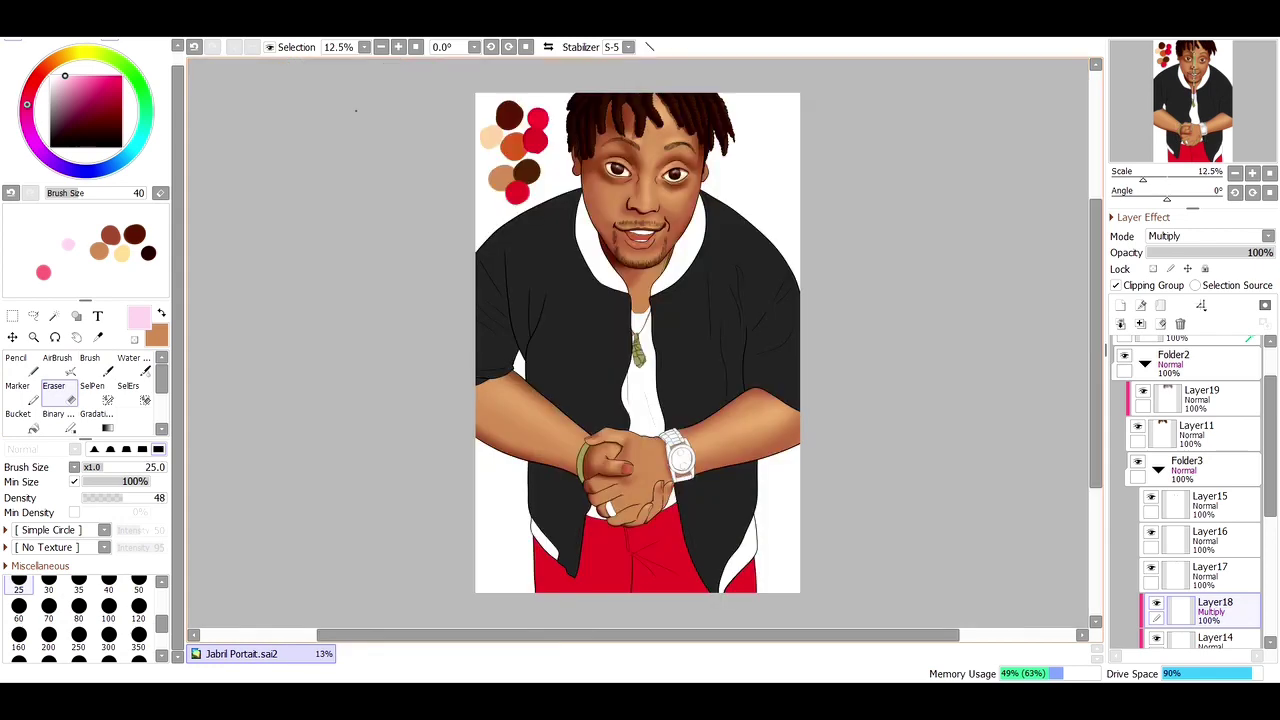
{"action": "left_click_drag", "start_coordinate": [540, 385], "coordinate": [755, 520]}
{"action": "key", "text": "c"}
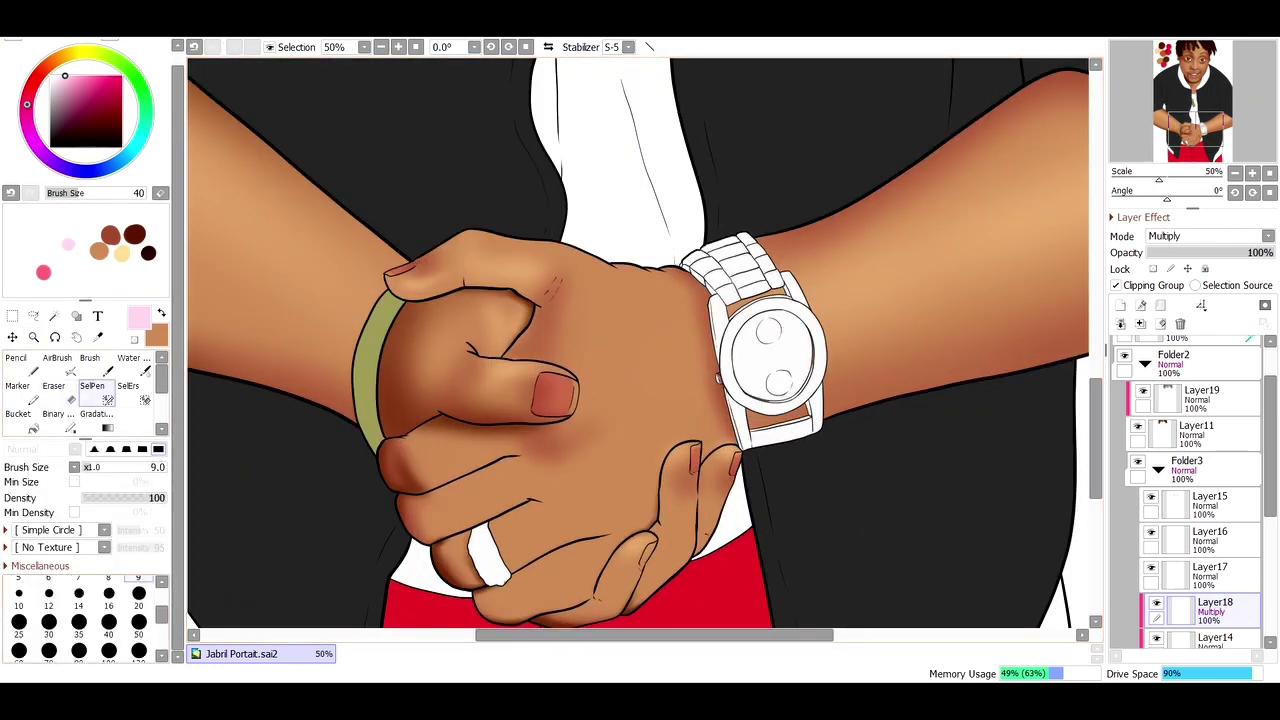
{"action": "left_click_drag", "start_coordinate": [482, 425], "coordinate": [782, 612]}
{"action": "key", "text": "n"}
{"action": "mouse_move", "coordinate": [670, 463]}
{"action": "left_mouse_down"}
{"action": "mouse_move", "coordinate": [690, 440]}
{"action": "mouse_move", "coordinate": [662, 485]}
{"action": "left_mouse_up"}
{"action": "key", "text": "e"}
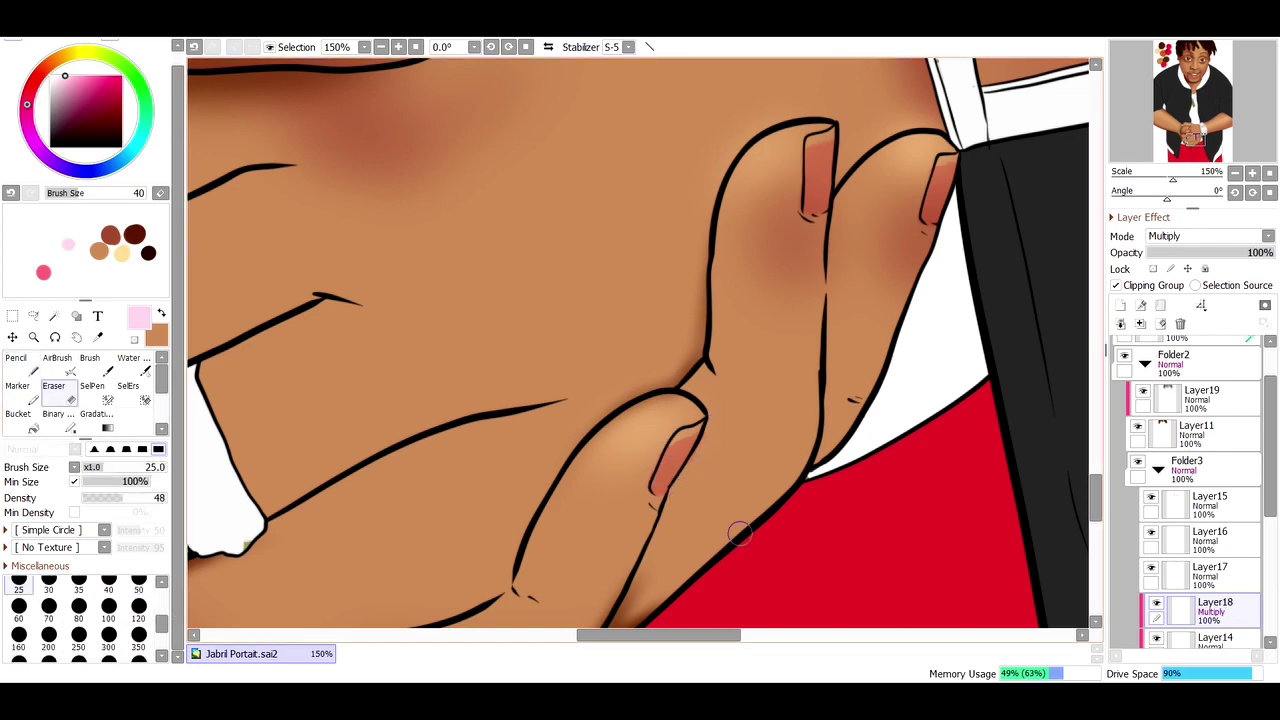
Step: Select the areas around all five nails and shift their pink to a browner tone with a Hue/Saturation adjustment
{"action": "key", "text": "ctrl+0"}
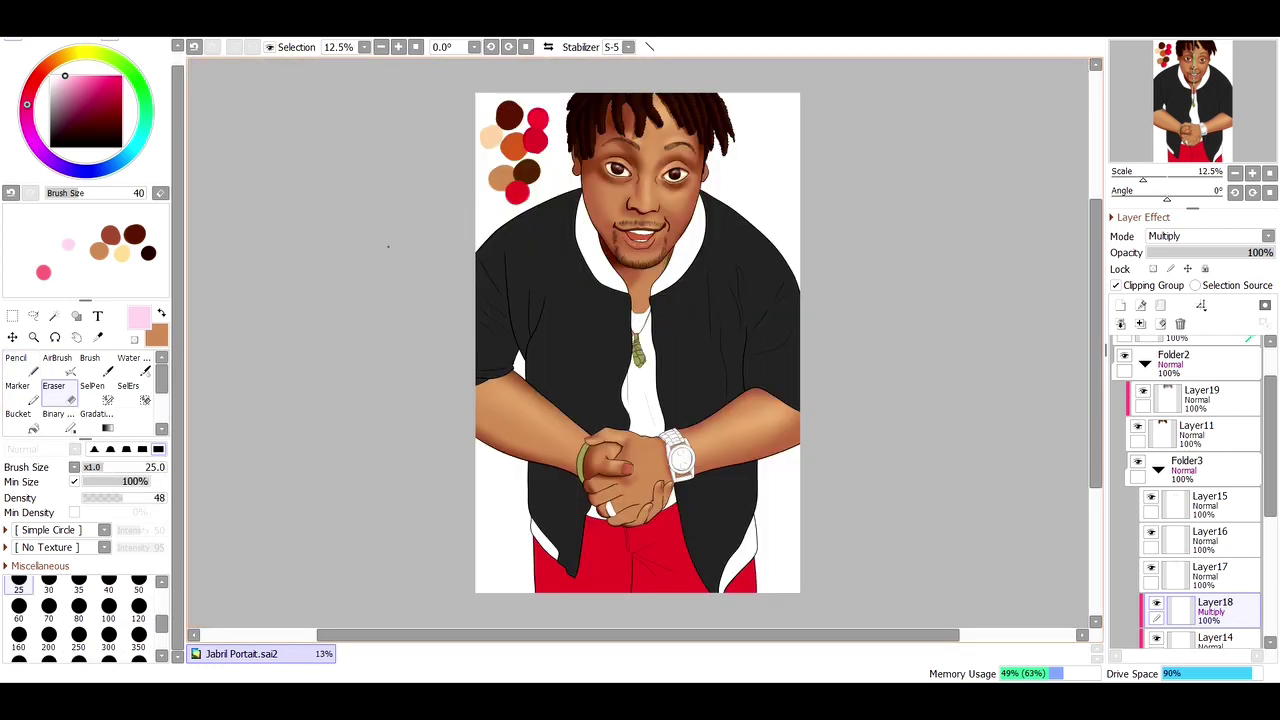
{"action": "left_click_drag", "start_coordinate": [513, 390], "coordinate": [738, 528]}
{"action": "left_click_drag", "start_coordinate": [480, 245], "coordinate": [505, 255]}
{"action": "left_click_drag", "start_coordinate": [630, 365], "coordinate": [660, 390]}
{"action": "left_click_drag", "start_coordinate": [780, 430], "coordinate": [825, 460]}
{"action": "left_click_drag", "start_coordinate": [730, 520], "coordinate": [745, 550]}
{"action": "key", "text": "n"}
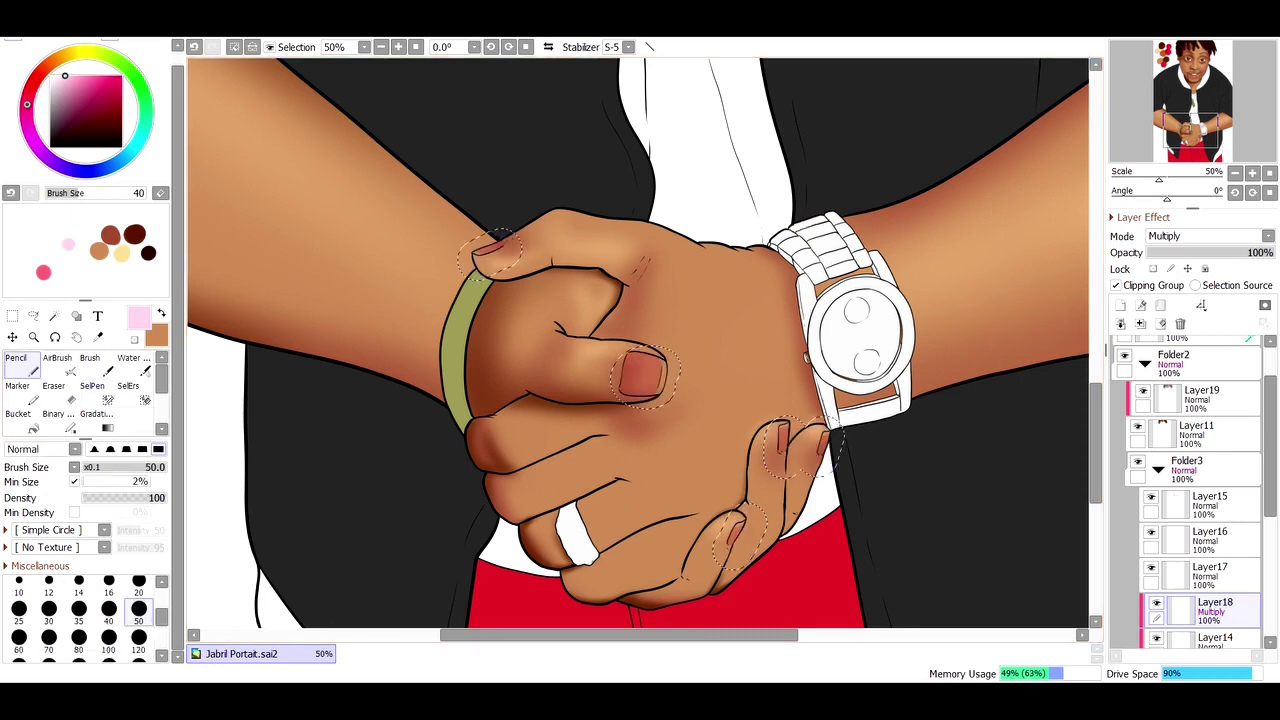
{"action": "key", "text": "ctrl+u"}
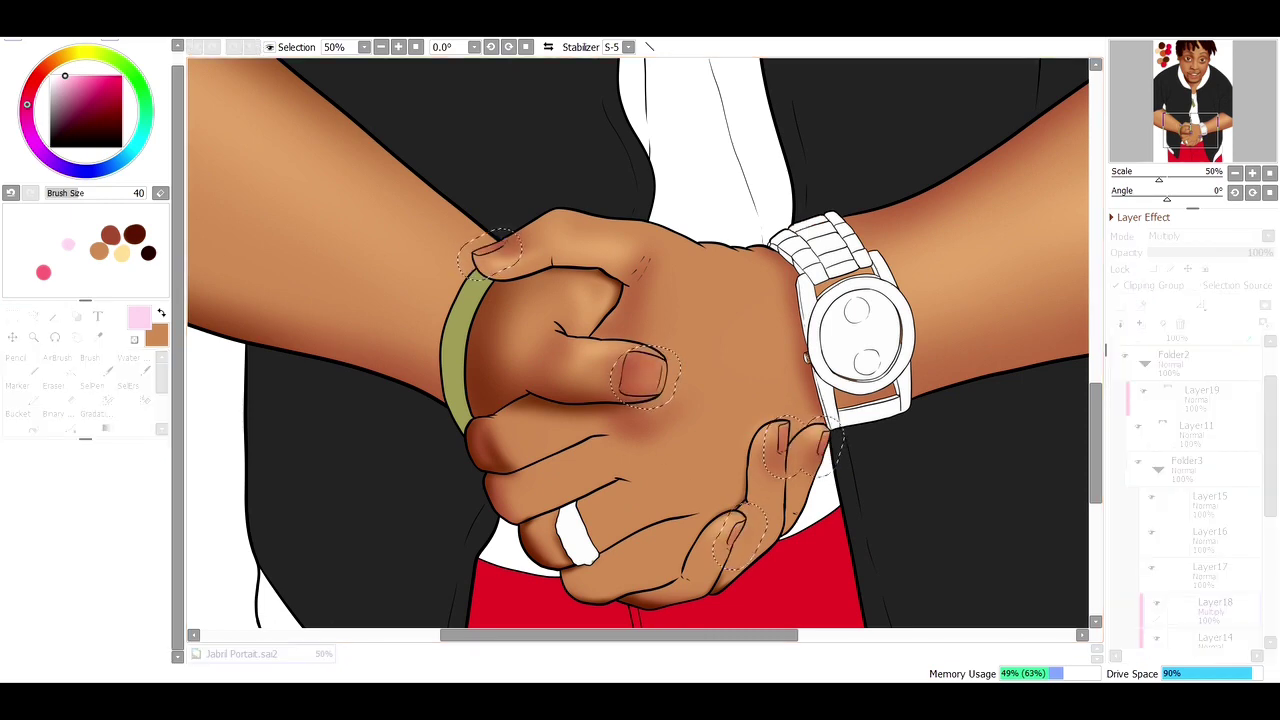
{"action": "key", "text": "Return"}
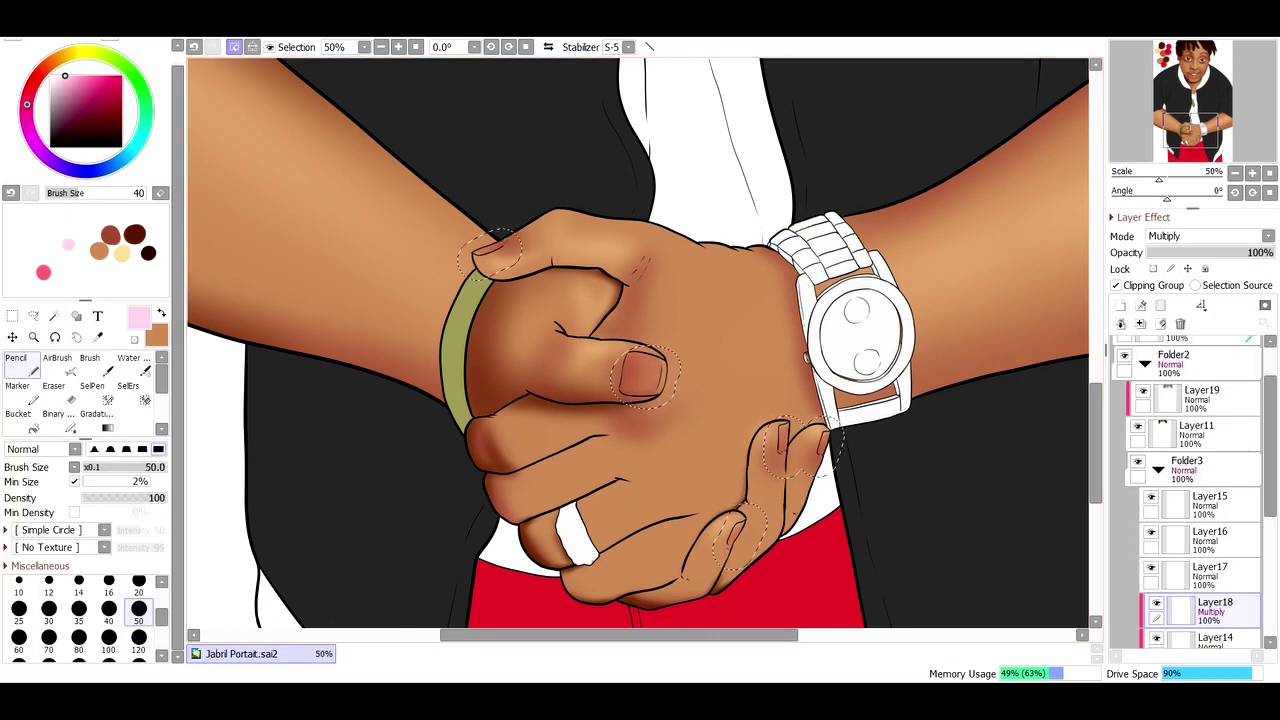
{"action": "key", "text": "minus"}
{"action": "key", "text": "minus"}
{"action": "key", "text": "minus"}
{"action": "key", "text": "minus"}
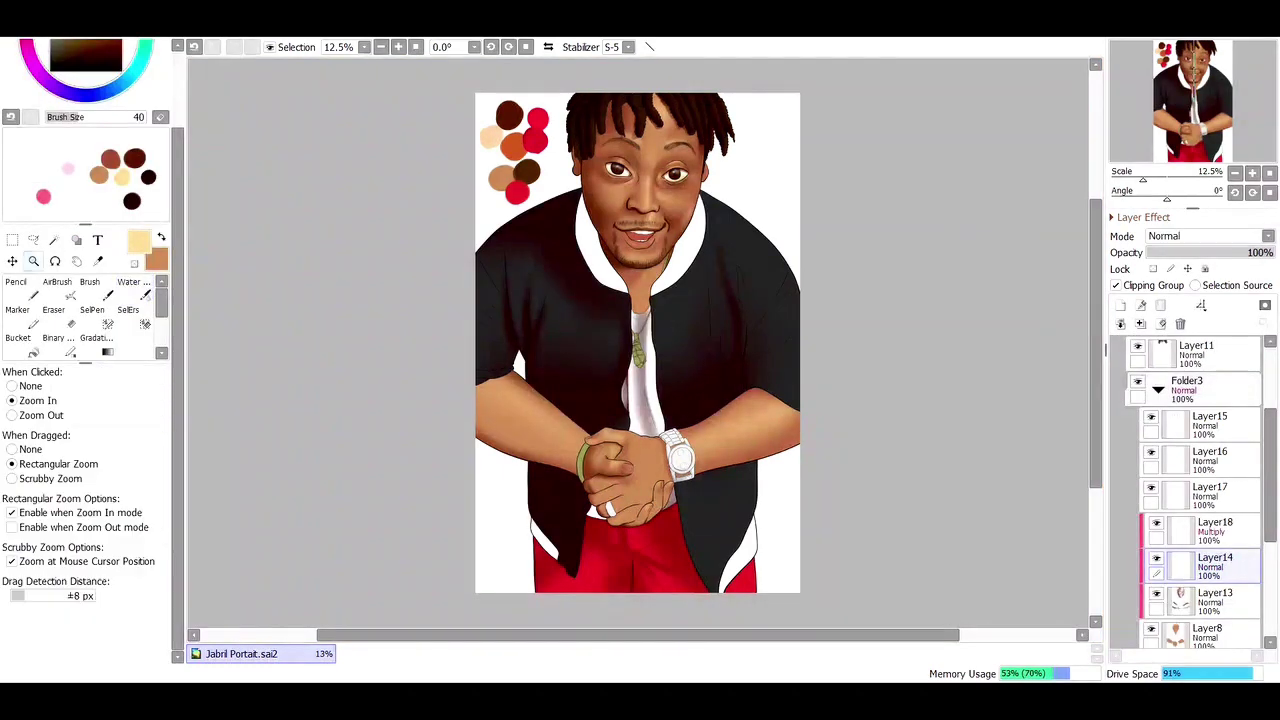
Step: Airbrush pale yellow highlights on the dreadlock over the middle of the forehead on Layer23, reducing the brush size from 25 to 10
{"action": "left_click", "coordinate": [653, 110]}
{"action": "key", "text": "bracketleft"}
{"action": "key", "text": "bracketleft"}
{"action": "key", "text": "bracketleft"}
{"action": "key", "text": "bracketleft"}
{"action": "key", "text": "bracketleft"}
{"action": "key", "text": "bracketleft"}
{"action": "key", "text": "bracketleft"}
{"action": "key", "text": "bracketleft"}
{"action": "key", "text": "bracketleft"}
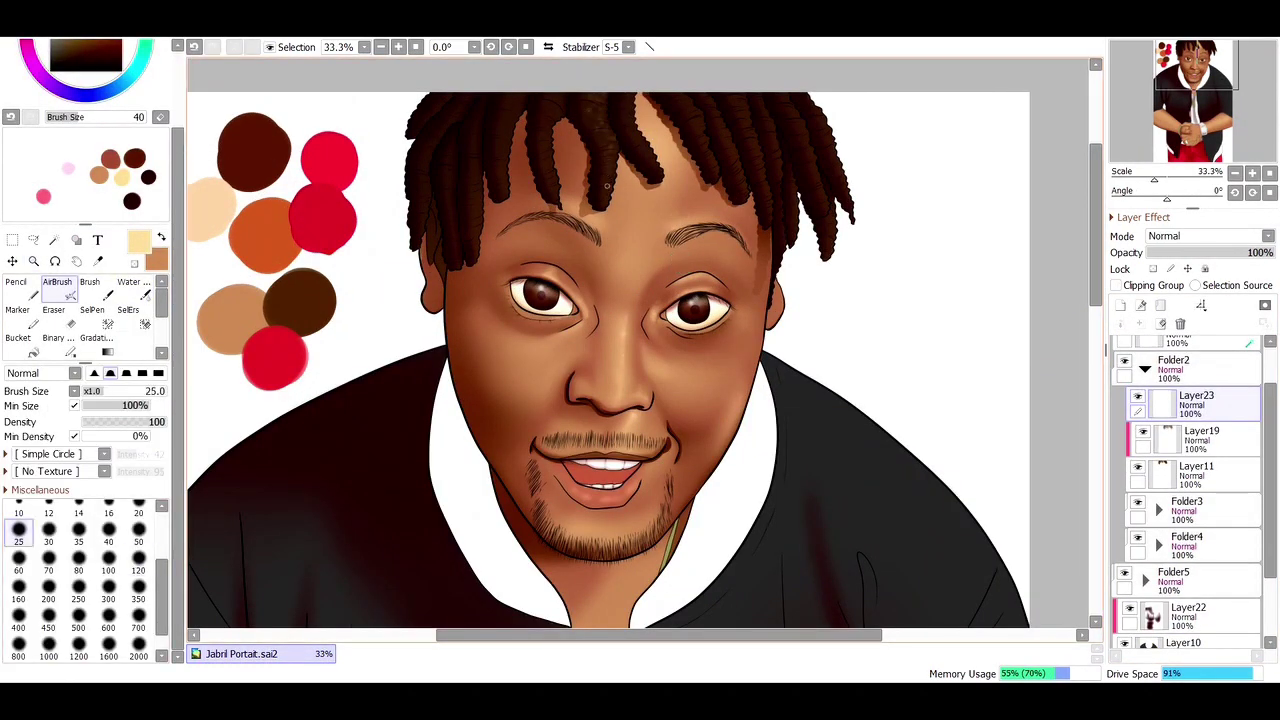
{"action": "key", "text": "bracketleft"}
{"action": "key", "text": "bracketleft"}
{"action": "key", "text": "bracketleft"}
{"action": "key", "text": "bracketleft"}
{"action": "key", "text": "bracketleft"}
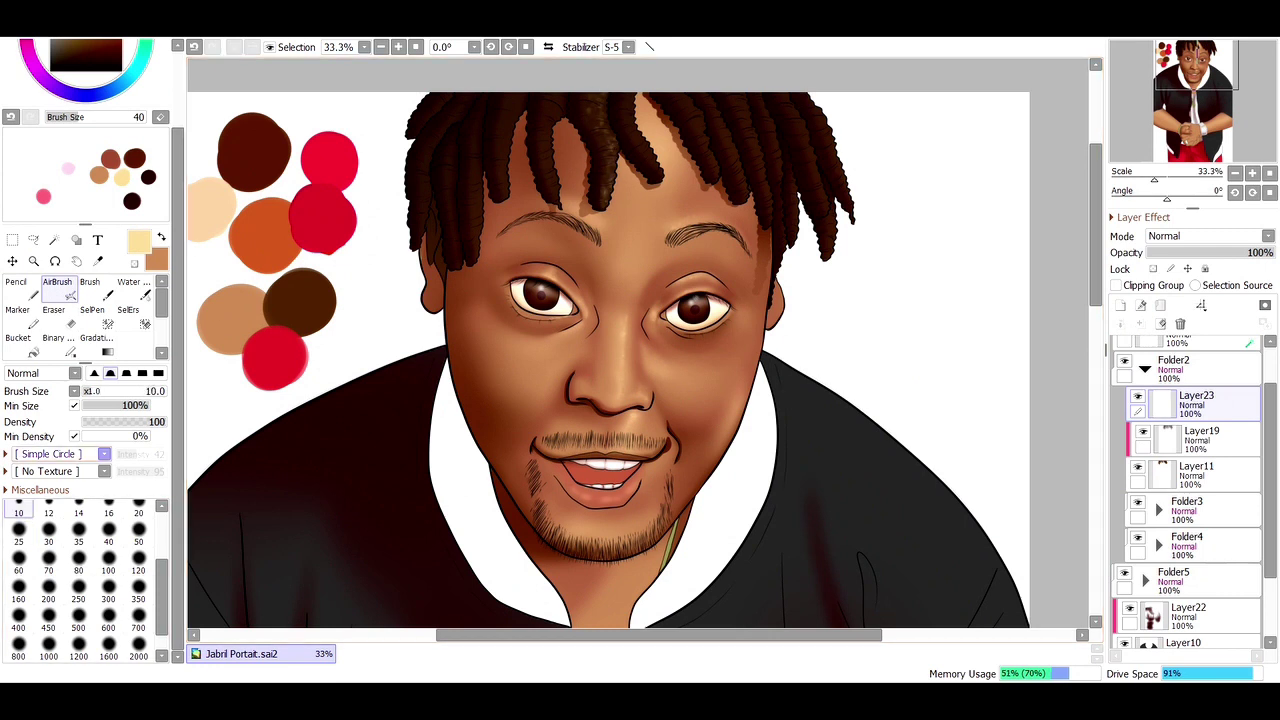
Step: Airbrush pale yellow highlights along the remaining dreadlocks on both sides of the head at sizes 25 and 20
{"action": "key", "text": "bracketright"}
{"action": "key", "text": "bracketright"}
{"action": "key", "text": "bracketright"}
{"action": "key", "text": "bracketright"}
{"action": "key", "text": "bracketright"}
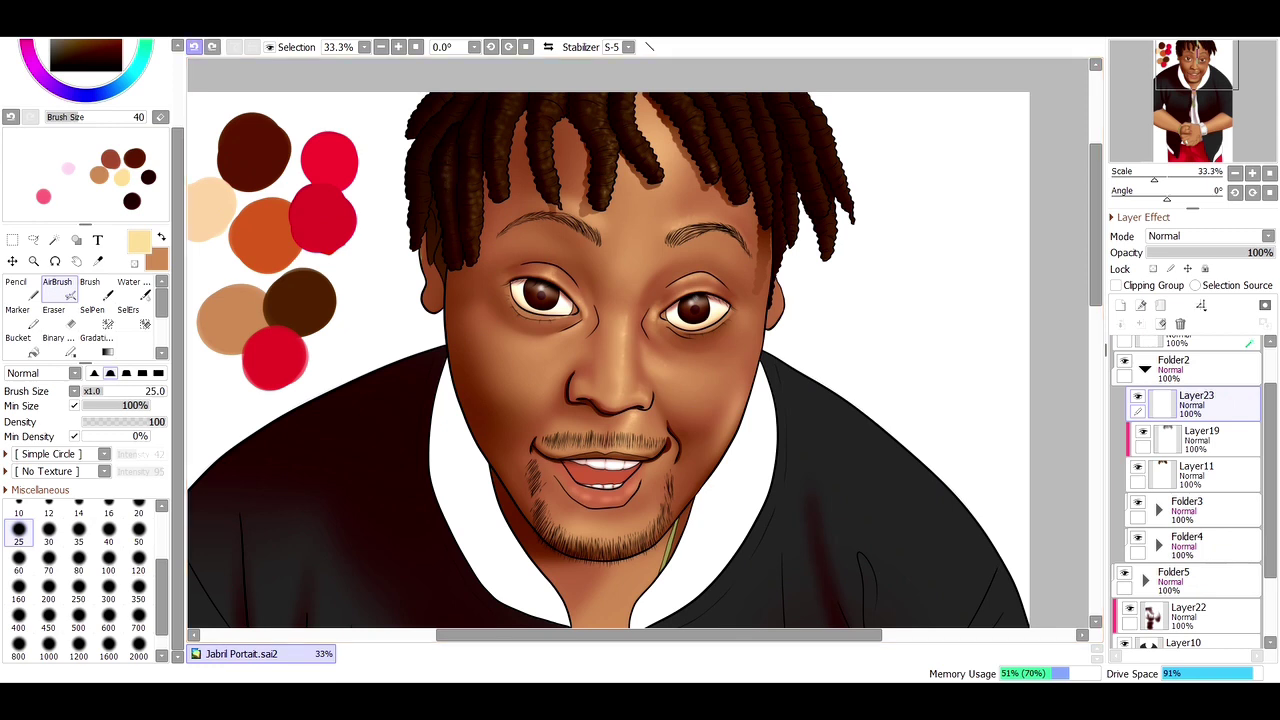
{"action": "left_click_drag", "start_coordinate": [463, 181], "coordinate": [454, 228]}
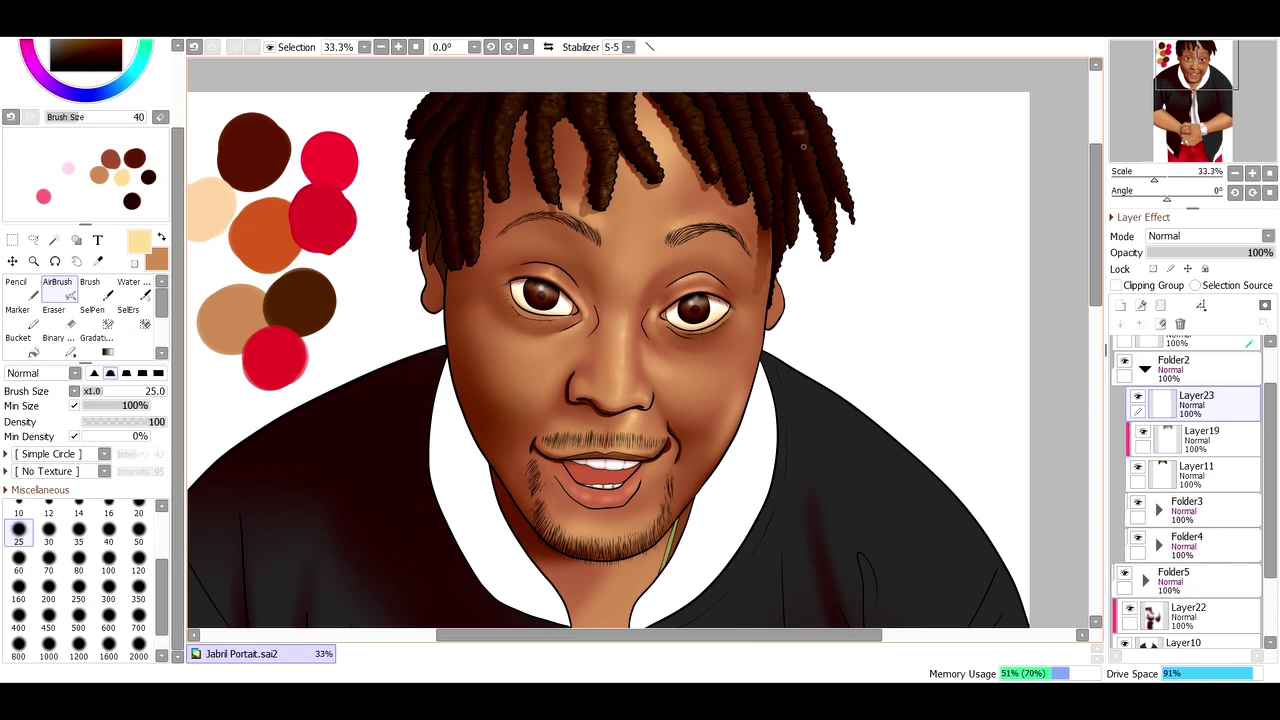
{"action": "left_click_drag", "start_coordinate": [803, 146], "coordinate": [799, 121]}
{"action": "left_click", "coordinate": [18, 512]}
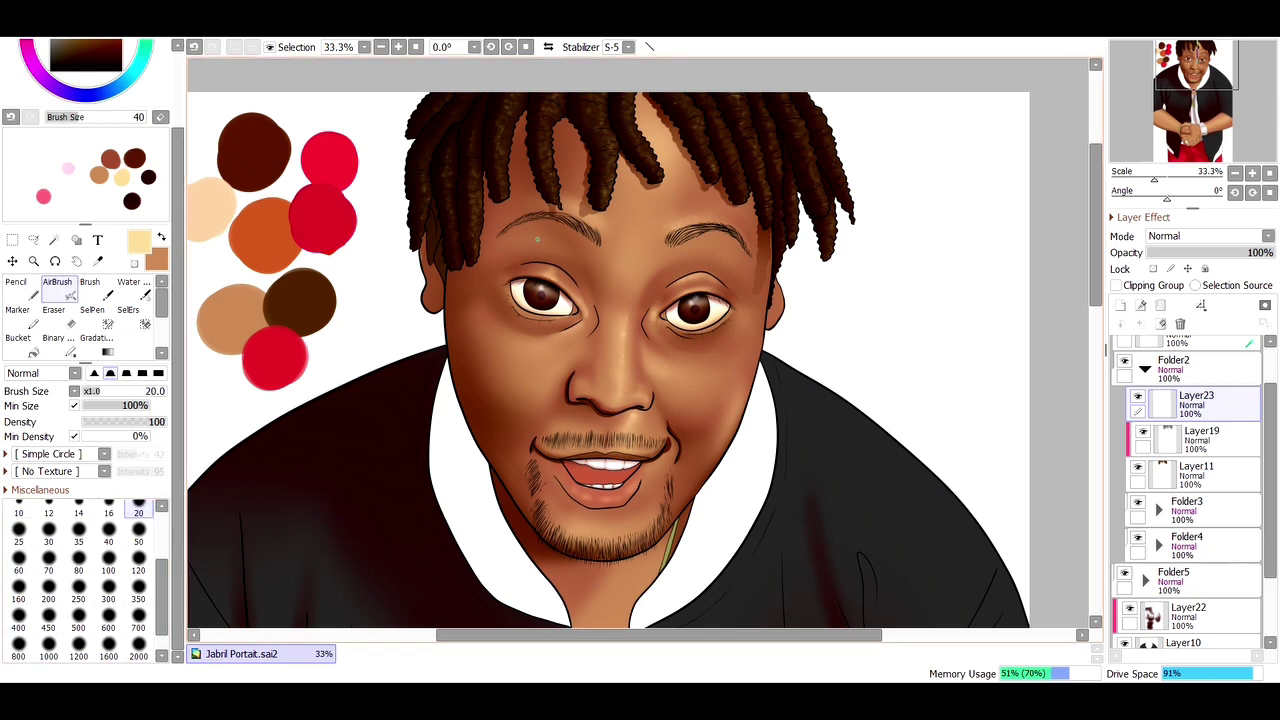
Step: Sample the dark brown swatch, airbrush it over both eyebrows at size 50, and soften the result with the Eraser at size 50
{"action": "left_click", "coordinate": [254, 150], "text": "alt"}
{"action": "left_click", "coordinate": [138, 541]}
{"action": "mouse_move", "coordinate": [722, 228]}
{"action": "left_mouse_down"}
{"action": "mouse_move", "coordinate": [745, 250]}
{"action": "mouse_move", "coordinate": [712, 224]}
{"action": "left_mouse_up"}
{"action": "left_click_drag", "start_coordinate": [604, 228], "coordinate": [505, 214]}
{"action": "key", "text": "e"}
{"action": "key", "text": "bracketleft"}
{"action": "key", "text": "bracketleft"}
{"action": "key", "text": "bracketleft"}
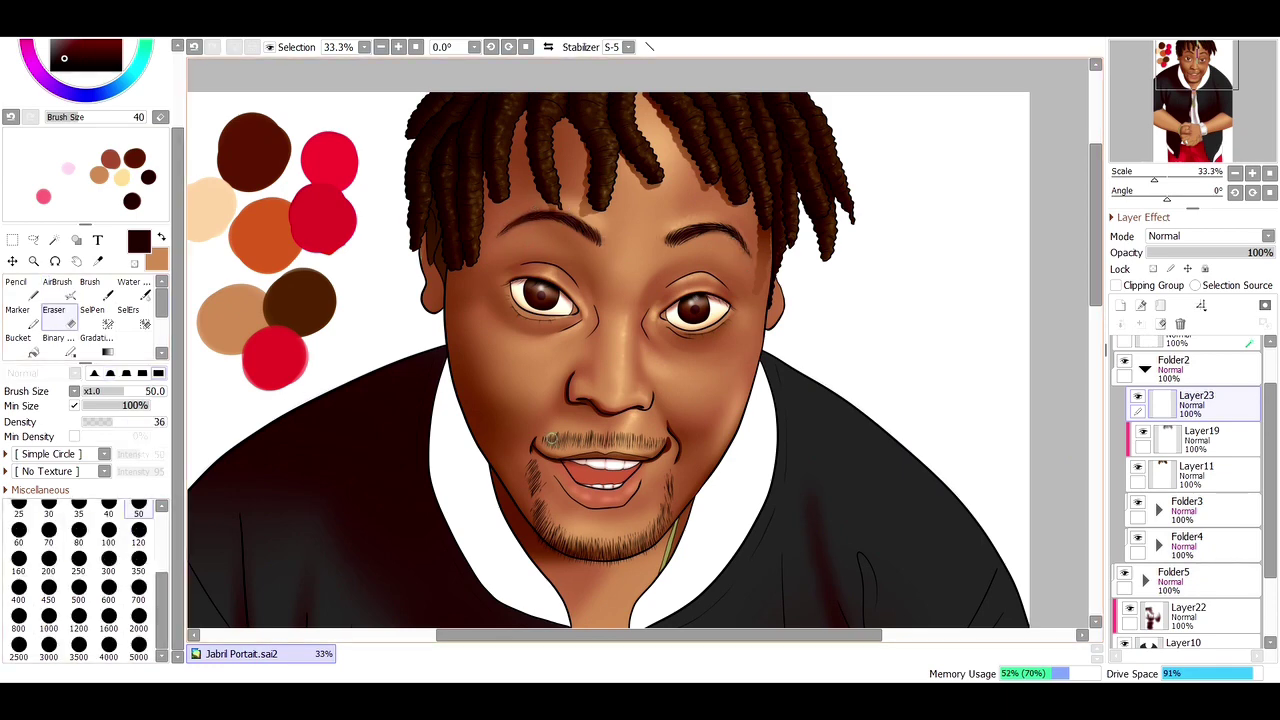
Step: Erase the brown fill inside the selected gap between the ear and the dreadlocks at size 600 and density 100
{"action": "scroll", "coordinate": [551, 438], "scroll_direction": "down", "scroll_amount": 3}
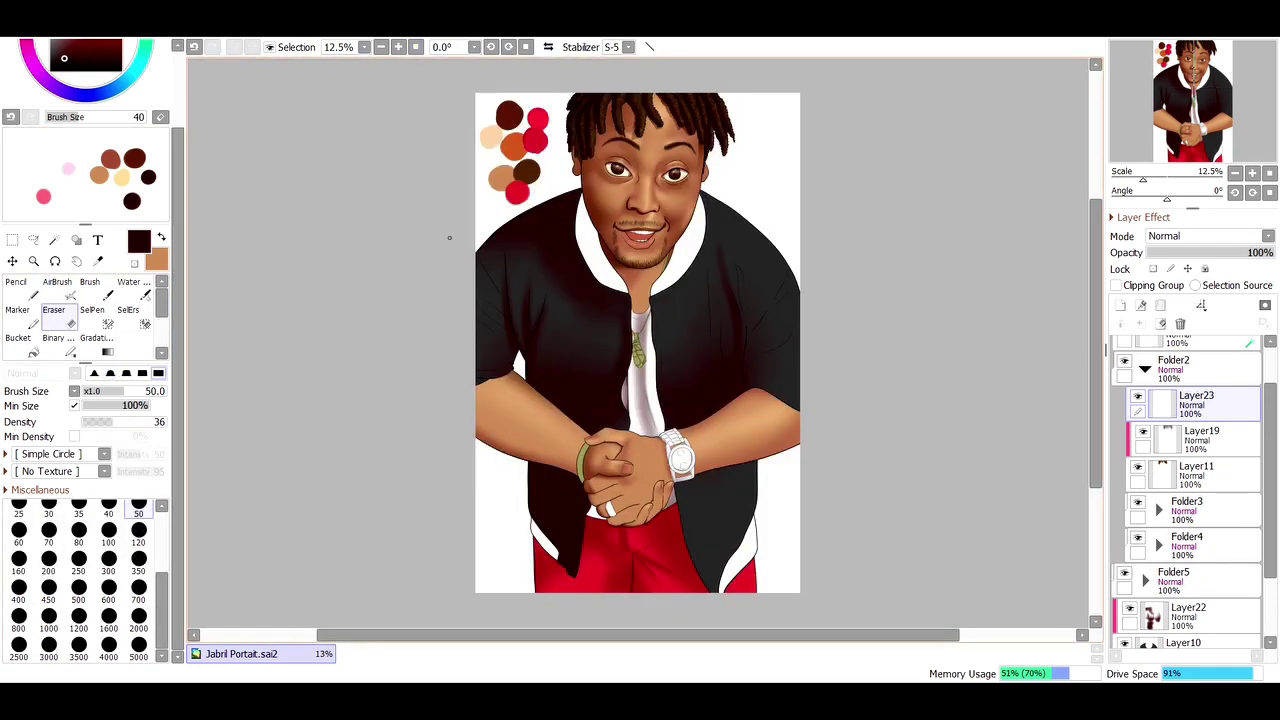
{"action": "scroll", "coordinate": [449, 237], "scroll_direction": "up", "scroll_amount": 4}
{"action": "key", "text": "bracketright"}
{"action": "key", "text": "bracketright"}
{"action": "key", "text": "bracketright"}
{"action": "key", "text": "bracketright"}
{"action": "key", "text": "bracketright"}
{"action": "key", "text": "bracketright"}
{"action": "key", "text": "bracketright"}
{"action": "key", "text": "bracketright"}
{"action": "key", "text": "bracketright"}
{"action": "key", "text": "bracketright"}
{"action": "key", "text": "bracketright"}
{"action": "key", "text": "bracketright"}
{"action": "key", "text": "bracketright"}
{"action": "key", "text": "bracketright"}
{"action": "key", "text": "bracketright"}
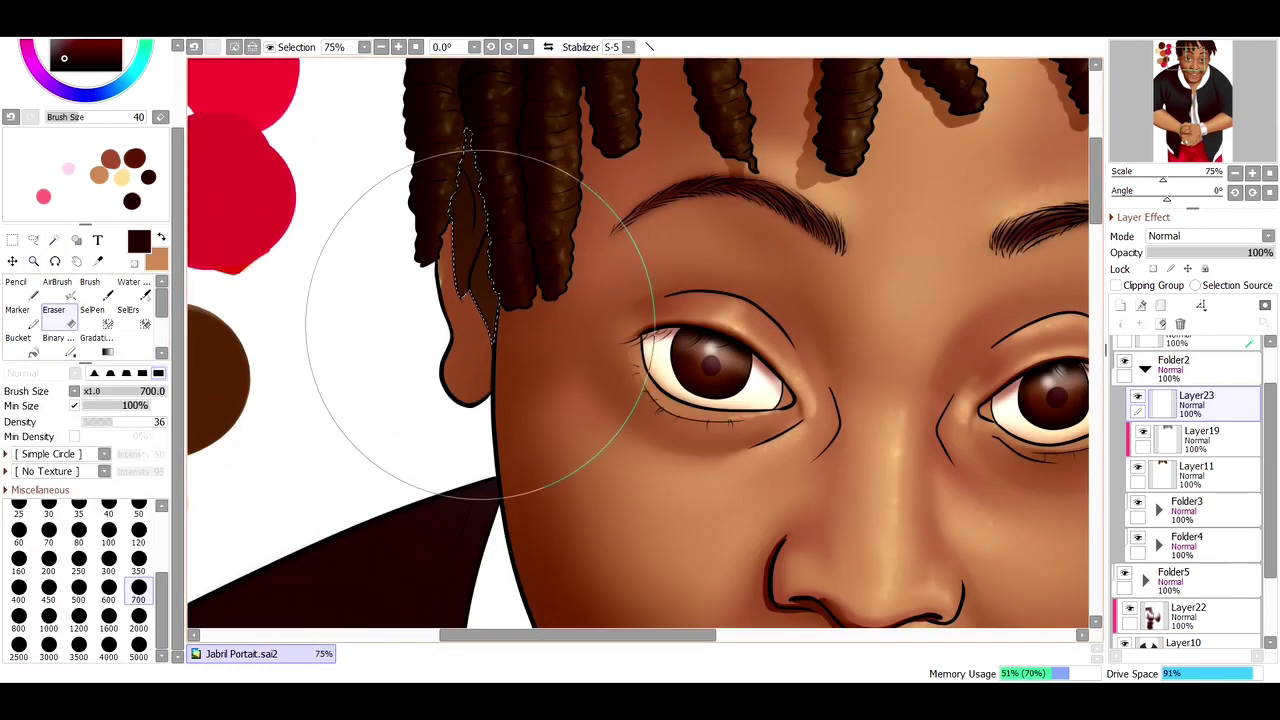
{"action": "key", "text": "bracketleft"}
{"action": "left_click", "coordinate": [422, 215]}
Step: Fill the selected gap between the ear and the dreadlocks with the light brown skin tone on Layer8, then clear the selection
{"action": "left_click", "coordinate": [1145, 370]}
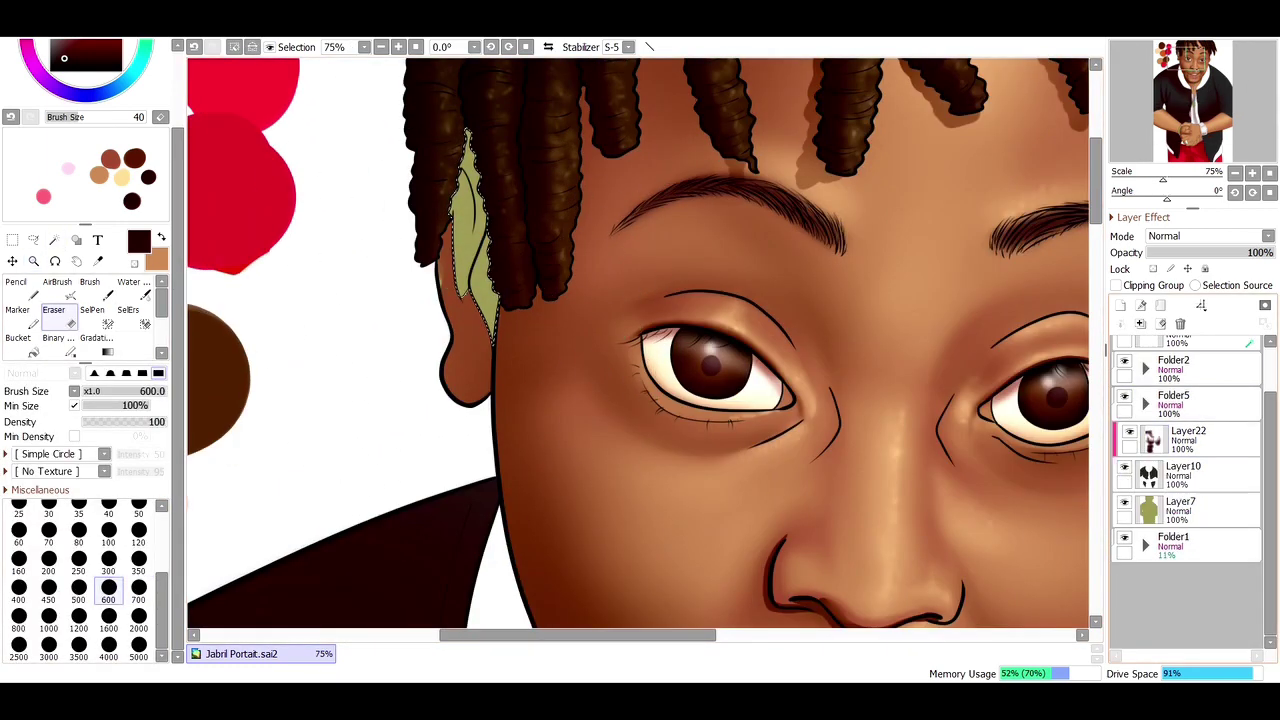
{"action": "key", "text": "n"}
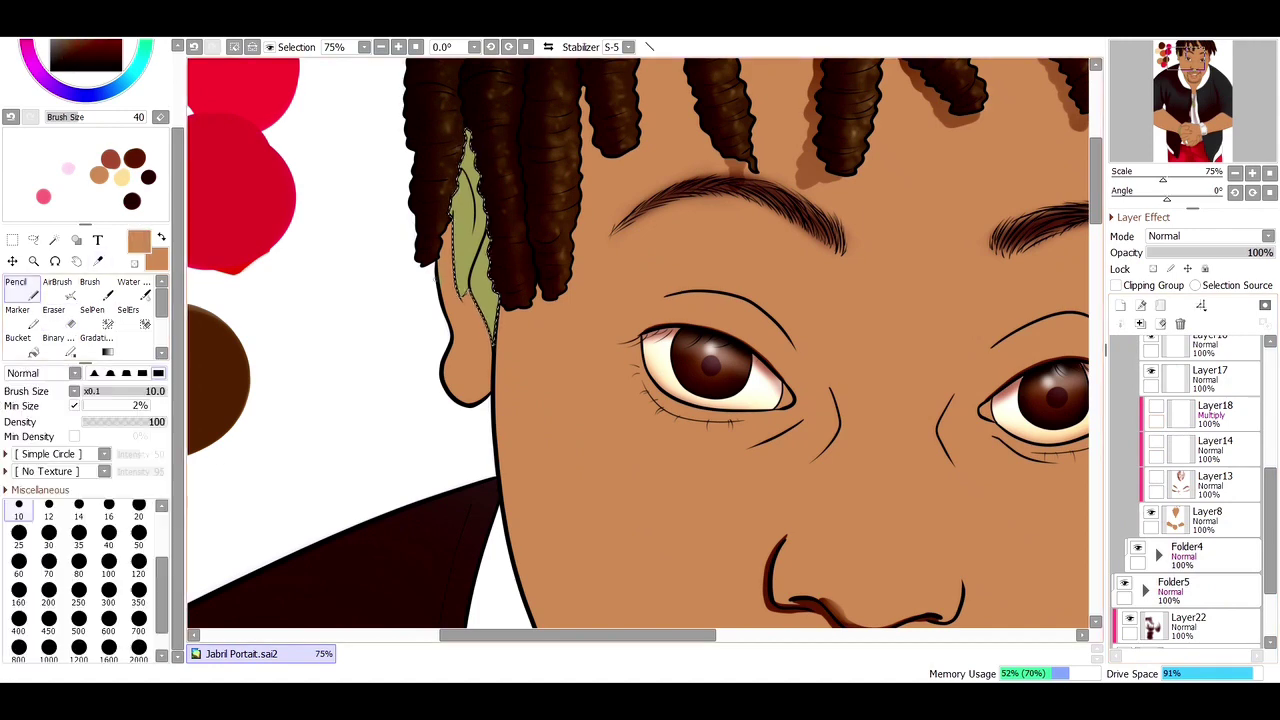
{"action": "scroll", "coordinate": [1190, 490], "scroll_direction": "up", "scroll_amount": 2}
{"action": "key", "text": "ctrl+d"}
{"action": "key", "text": "w"}
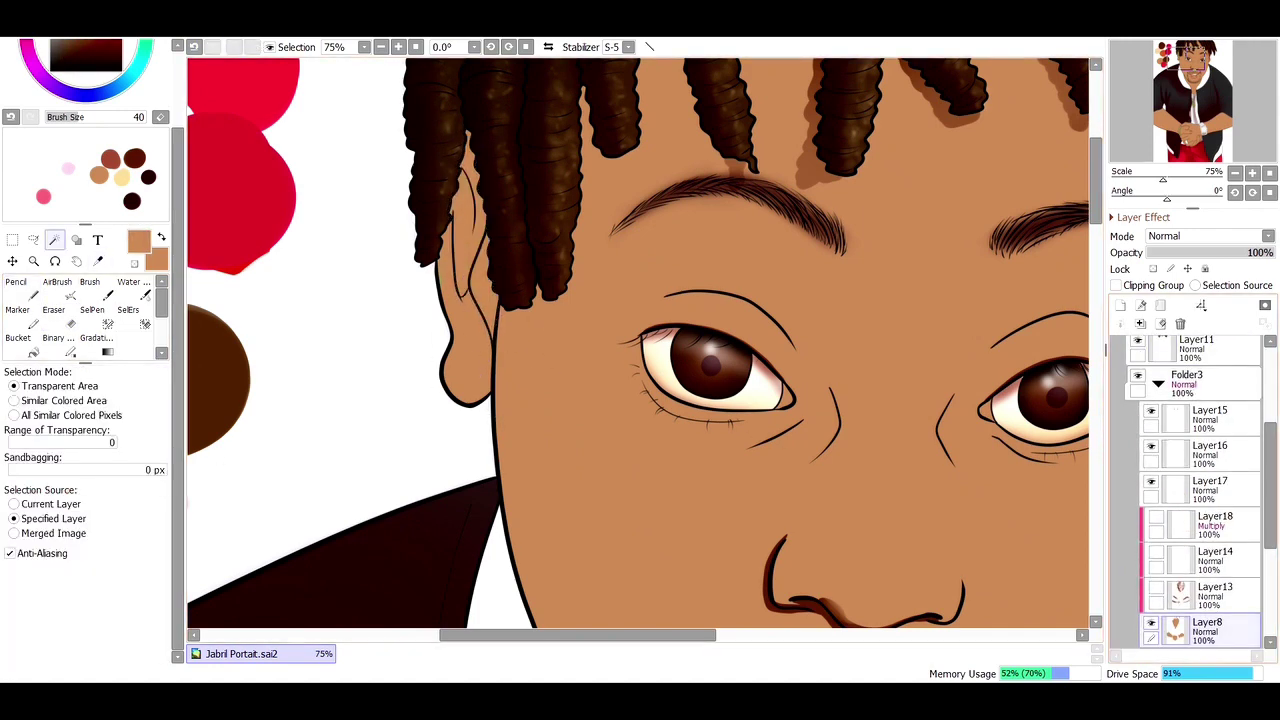
Step: Show Layer18, Layer14 and Layer13 again and airbrush reddish and dark brown shading in the selected ear gap on Layer13, up to size 350
{"action": "left_click_drag", "start_coordinate": [1156, 523], "coordinate": [1156, 594]}
{"action": "left_click", "coordinate": [1215, 594]}
{"action": "left_click", "coordinate": [57, 282]}
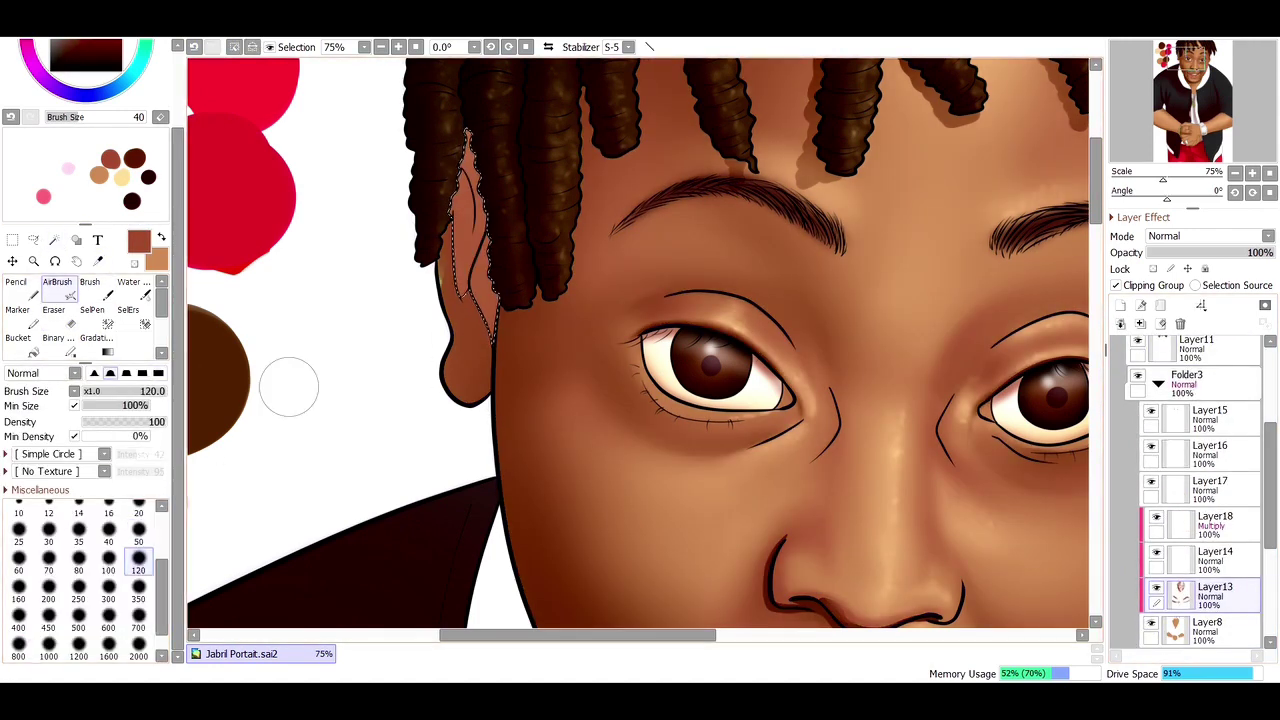
{"action": "left_click", "coordinate": [490, 155], "text": "alt"}
{"action": "left_click_drag", "start_coordinate": [470, 155], "coordinate": [490, 155]}
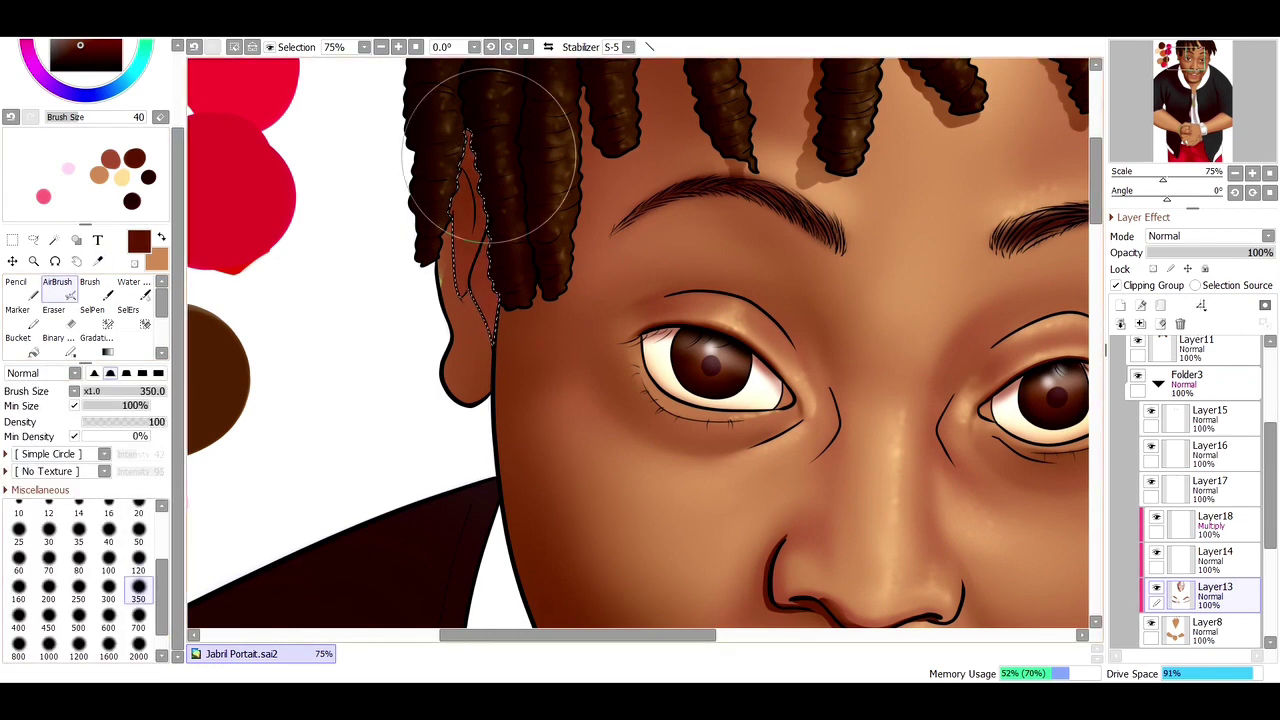
Step: Undo the last ear shading strokes and airbrush dark brown shading over the ear gap on Layer13 at size 120
{"action": "key", "text": "ctrl+z"}
{"action": "key", "text": "ctrl+z"}
{"action": "key", "text": "ctrl+z"}
{"action": "key", "text": "w"}
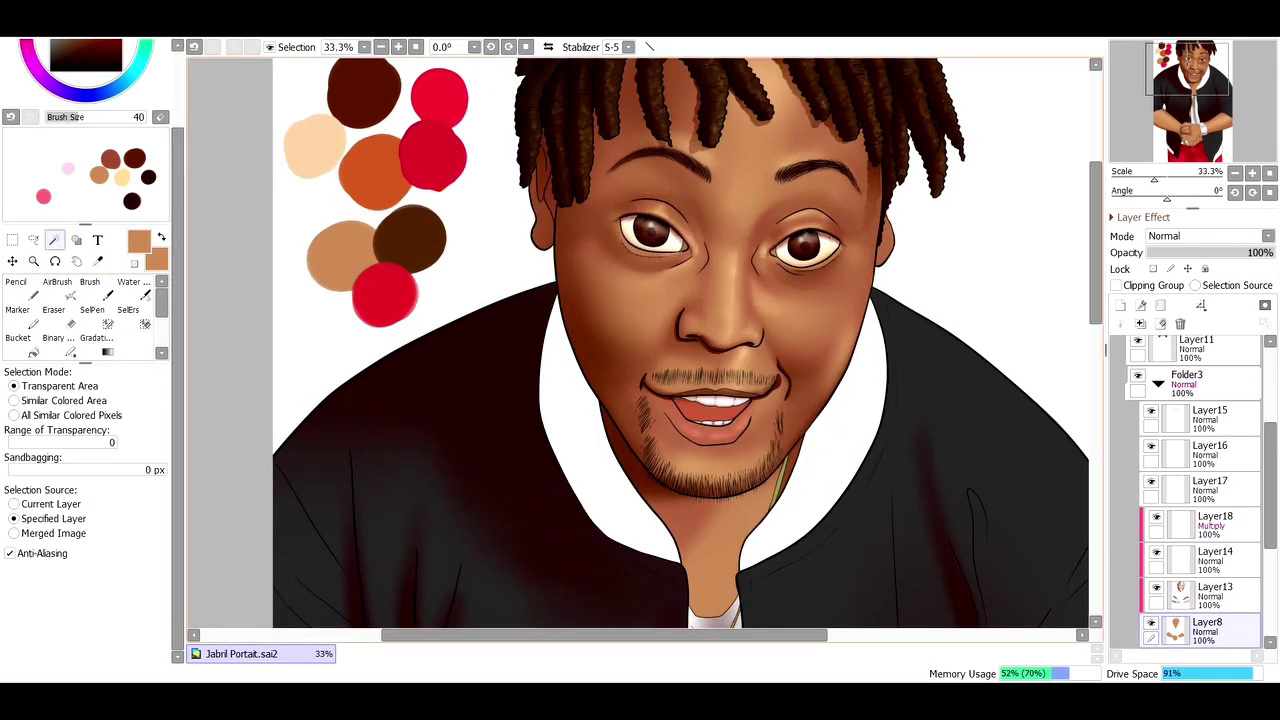
{"action": "key", "text": "v"}
{"action": "left_click", "coordinate": [1214, 591]}
{"action": "left_click", "coordinate": [541, 140], "text": "alt"}
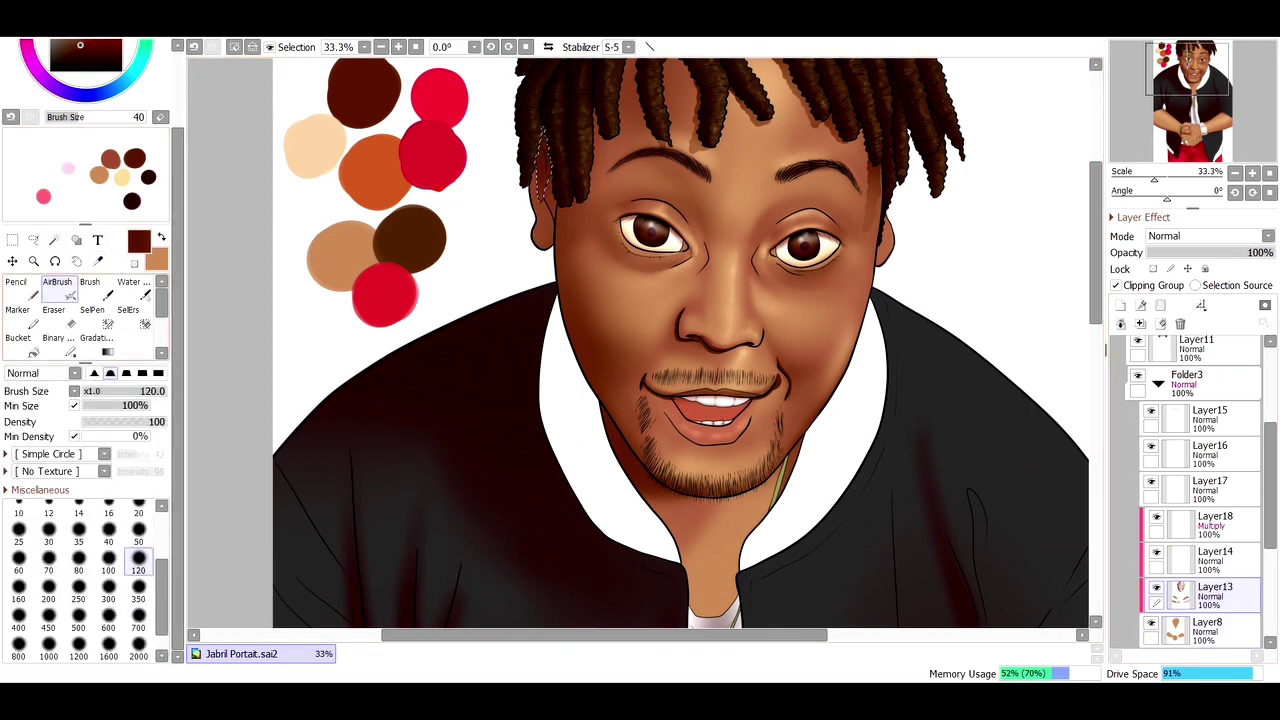
{"action": "left_click", "coordinate": [545, 180], "text": "alt"}
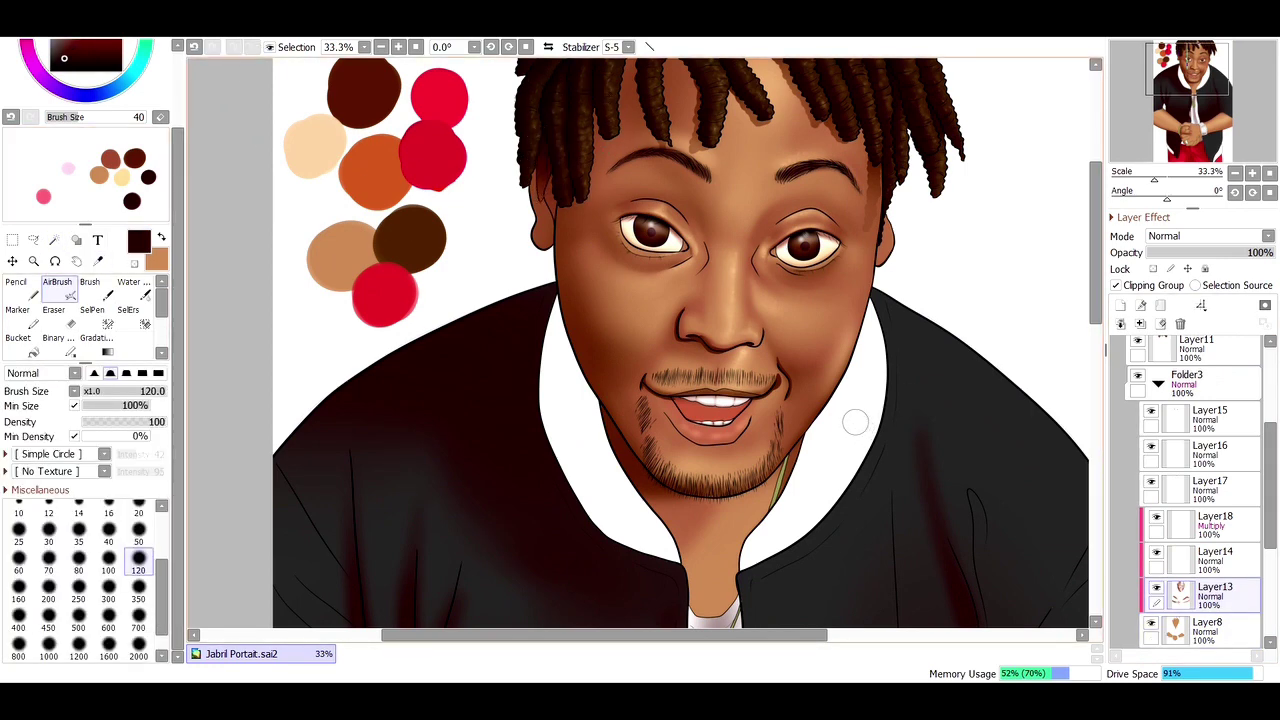
Step: Airbrush small pale yellow highlights on the tip of the nose on Layer14 at size 10
{"action": "scroll", "coordinate": [368, 297], "scroll_direction": "down", "scroll_amount": 3}
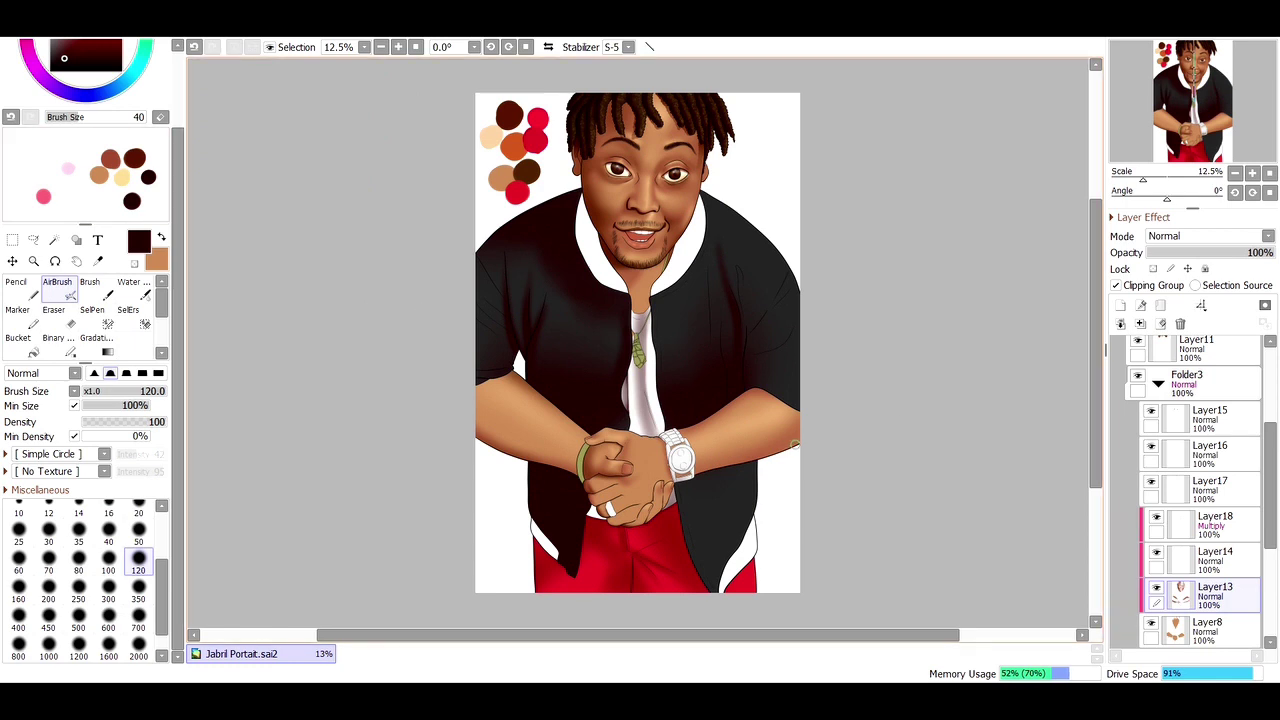
{"action": "key", "text": "ctrl+space"}
{"action": "left_click_drag", "start_coordinate": [601, 188], "coordinate": [677, 237]}
{"action": "left_click", "coordinate": [615, 271], "text": "alt"}
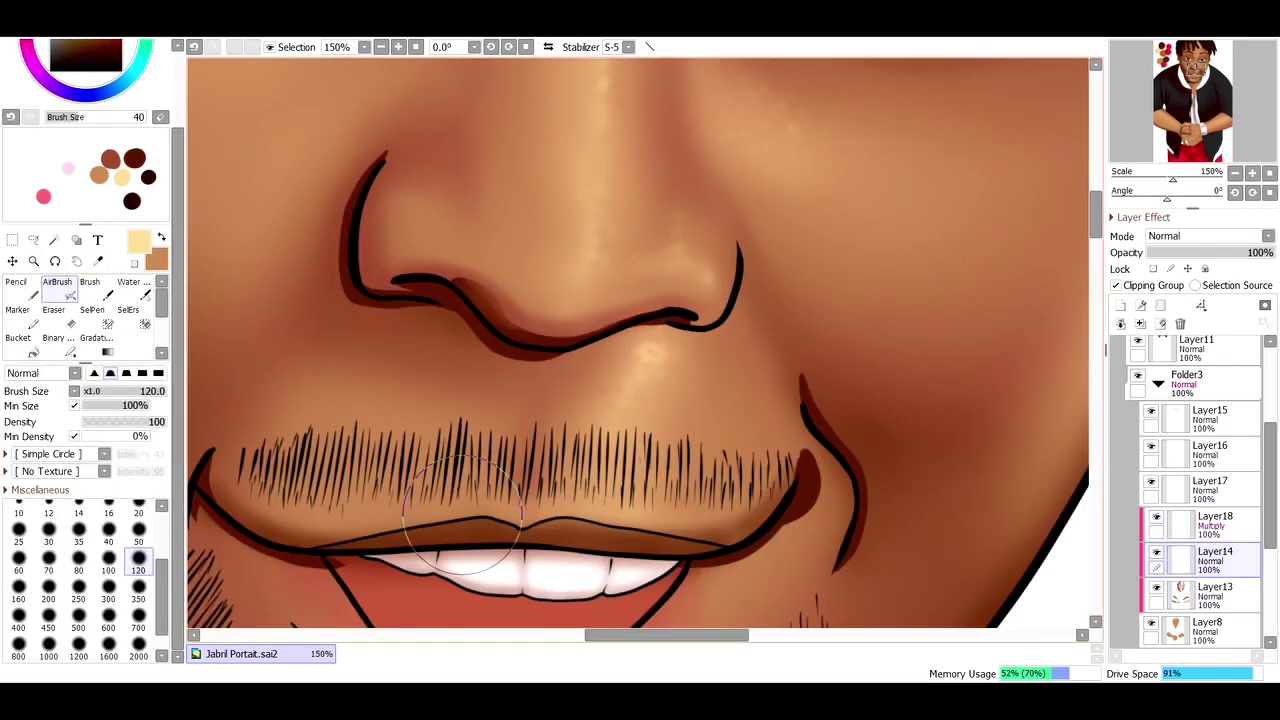
{"action": "key", "text": "bracketleft"}
{"action": "key", "text": "bracketleft"}
{"action": "key", "text": "bracketleft"}
{"action": "key", "text": "bracketleft"}
{"action": "key", "text": "bracketleft"}
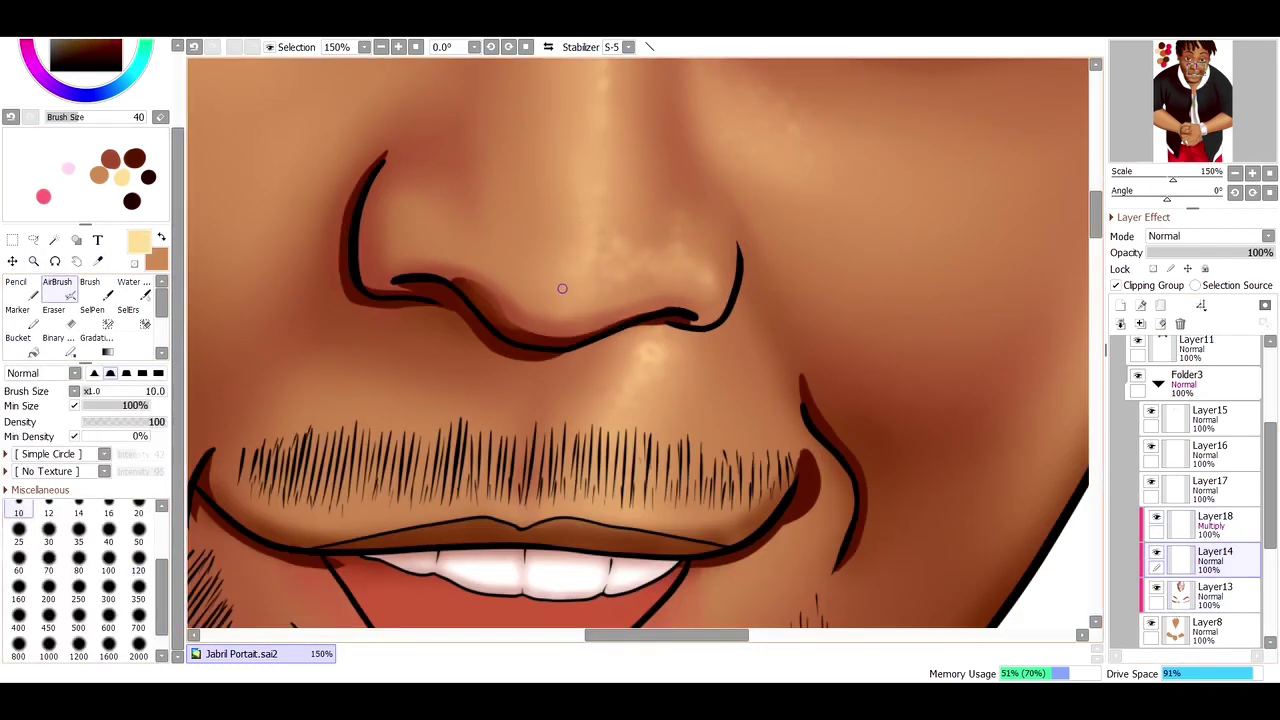
Step: Airbrush pale yellow highlights along the outer edge of the cheek on Layer14 at sizes 25 and 10
{"action": "key", "text": "ctrl+0"}
{"action": "key", "text": "ctrl+space"}
{"action": "left_click_drag", "start_coordinate": [590, 250], "coordinate": [700, 322]}
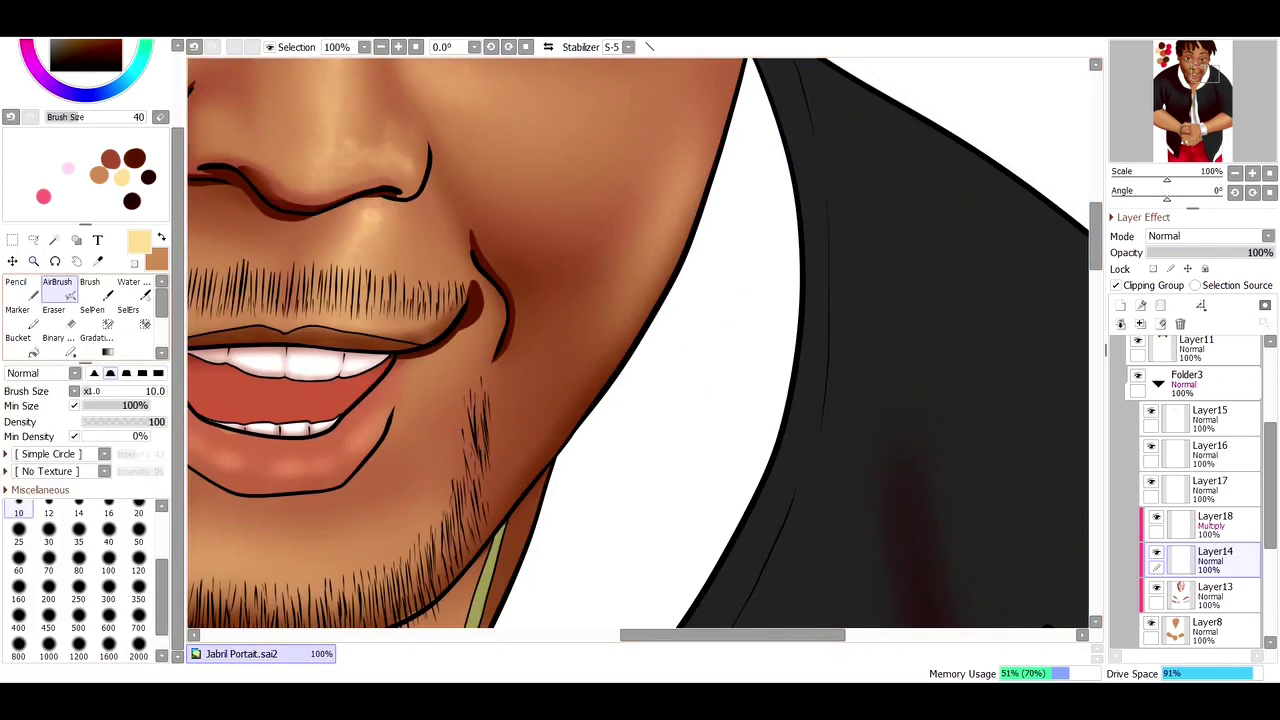
{"action": "key", "text": "bracketright"}
{"action": "key", "text": "bracketright"}
{"action": "key", "text": "bracketright"}
{"action": "key", "text": "bracketright"}
{"action": "key", "text": "bracketright"}
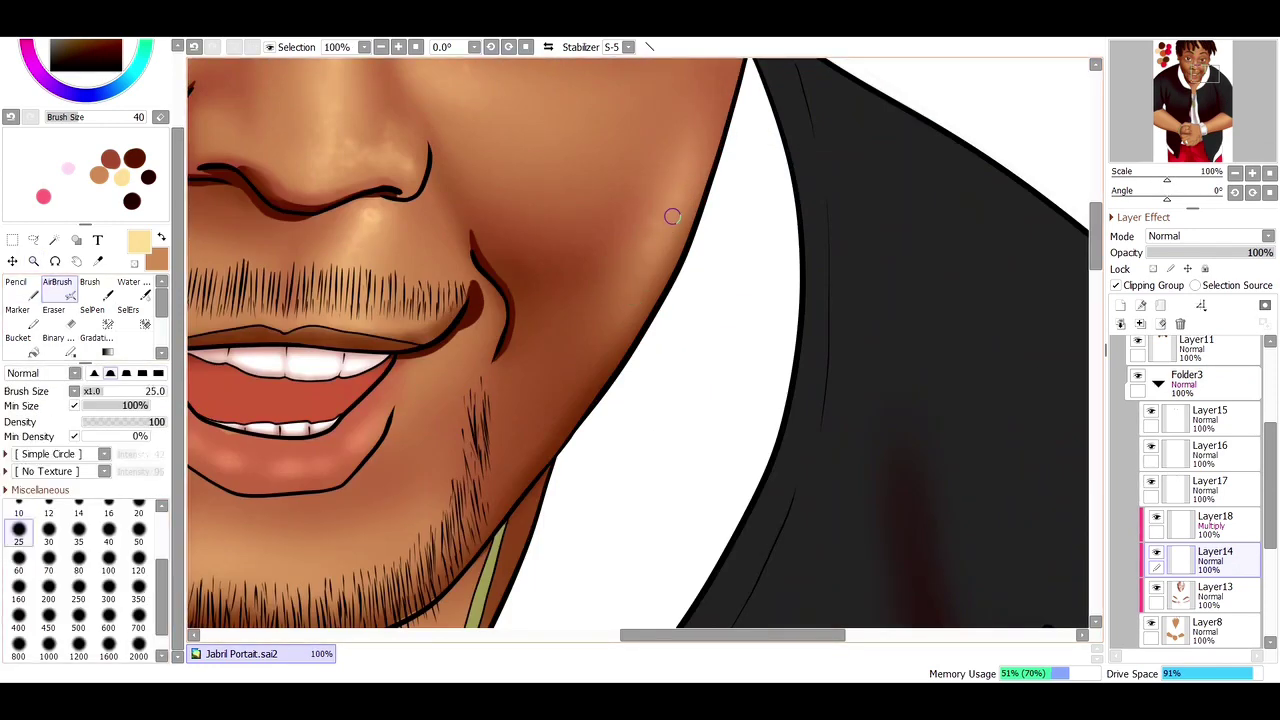
{"action": "key", "text": "bracketleft"}
{"action": "key", "text": "bracketleft"}
{"action": "key", "text": "bracketleft"}
{"action": "key", "text": "bracketleft"}
{"action": "key", "text": "bracketleft"}
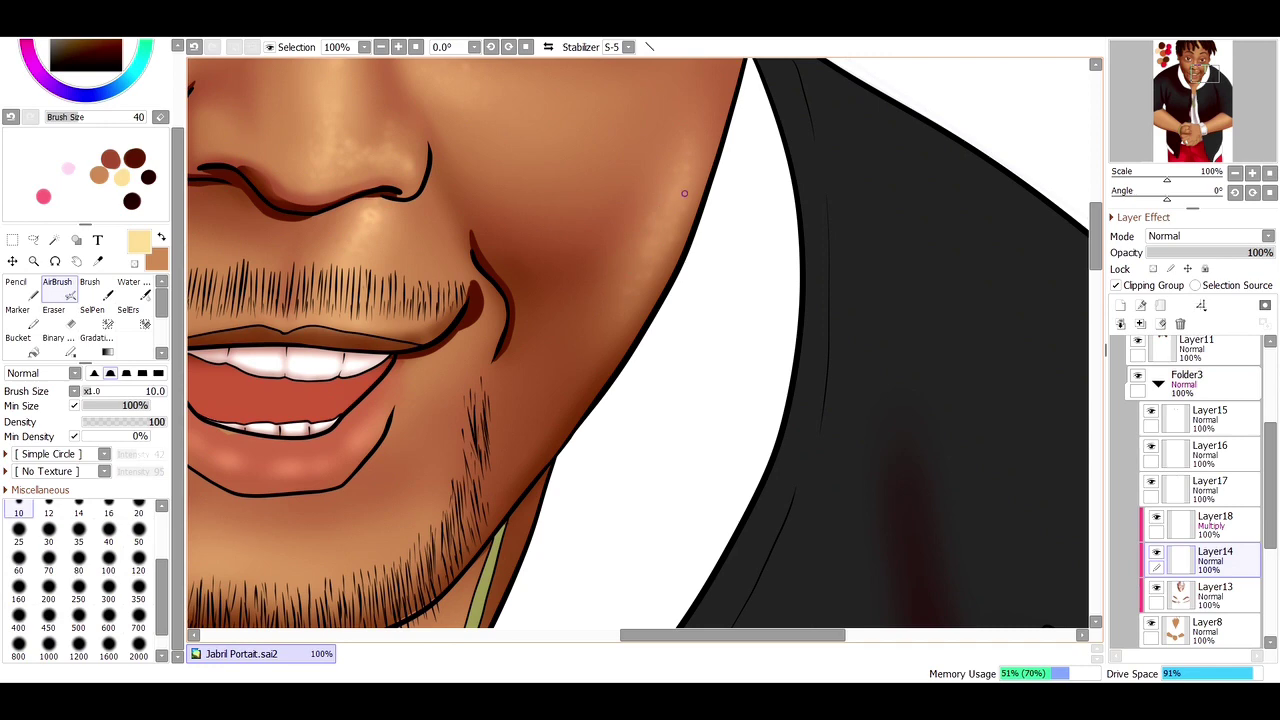
Step: Select the upper hand on Layer18 and airbrush pale pink blush over its thumb and finger areas at sizes 120 and 50
{"action": "key", "text": "ctrl+0"}
{"action": "left_click", "coordinate": [1215, 524]}
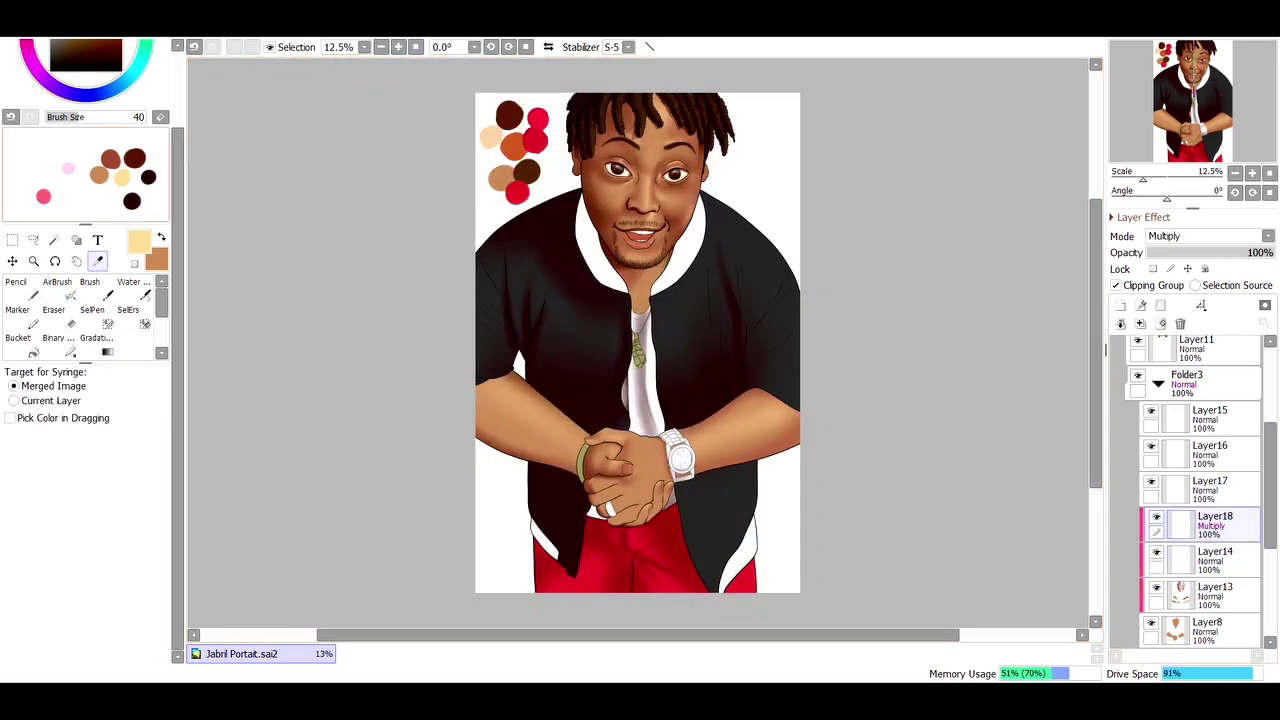
{"action": "left_click_drag", "start_coordinate": [560, 410], "coordinate": [740, 520]}
{"action": "key", "text": "bracketright"}
{"action": "key", "text": "bracketright"}
{"action": "key", "text": "bracketright"}
{"action": "key", "text": "bracketright"}
{"action": "key", "text": "bracketright"}
{"action": "key", "text": "bracketright"}
{"action": "key", "text": "bracketright"}
{"action": "key", "text": "bracketright"}
{"action": "key", "text": "bracketright"}
{"action": "key", "text": "bracketright"}
{"action": "key", "text": "bracketright"}
{"action": "key", "text": "bracketright"}
{"action": "key", "text": "bracketright"}
{"action": "key", "text": "bracketright"}
{"action": "key", "text": "w"}
{"action": "left_click", "coordinate": [520, 260]}
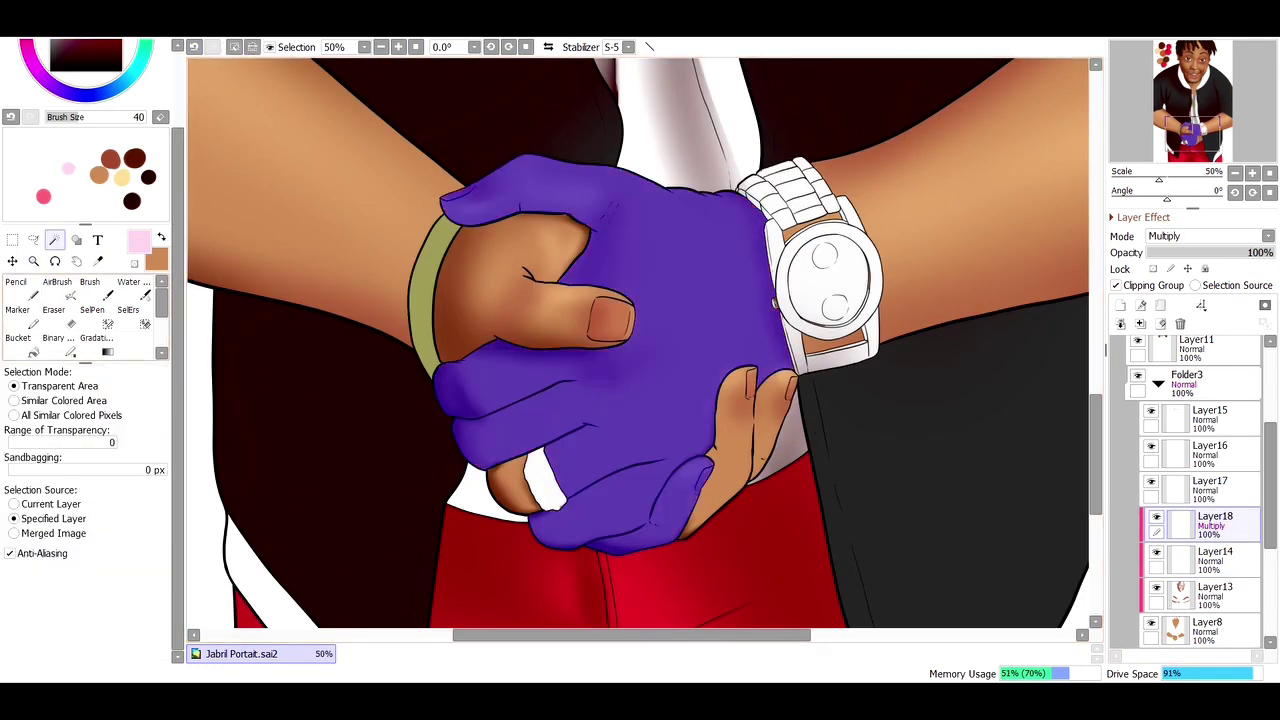
{"action": "key", "text": "a"}
{"action": "left_click_drag", "start_coordinate": [520, 205], "coordinate": [615, 230]}
{"action": "left_click_drag", "start_coordinate": [480, 210], "coordinate": [450, 225]}
{"action": "scroll", "coordinate": [90, 400], "scroll_direction": "up", "scroll_amount": 3}
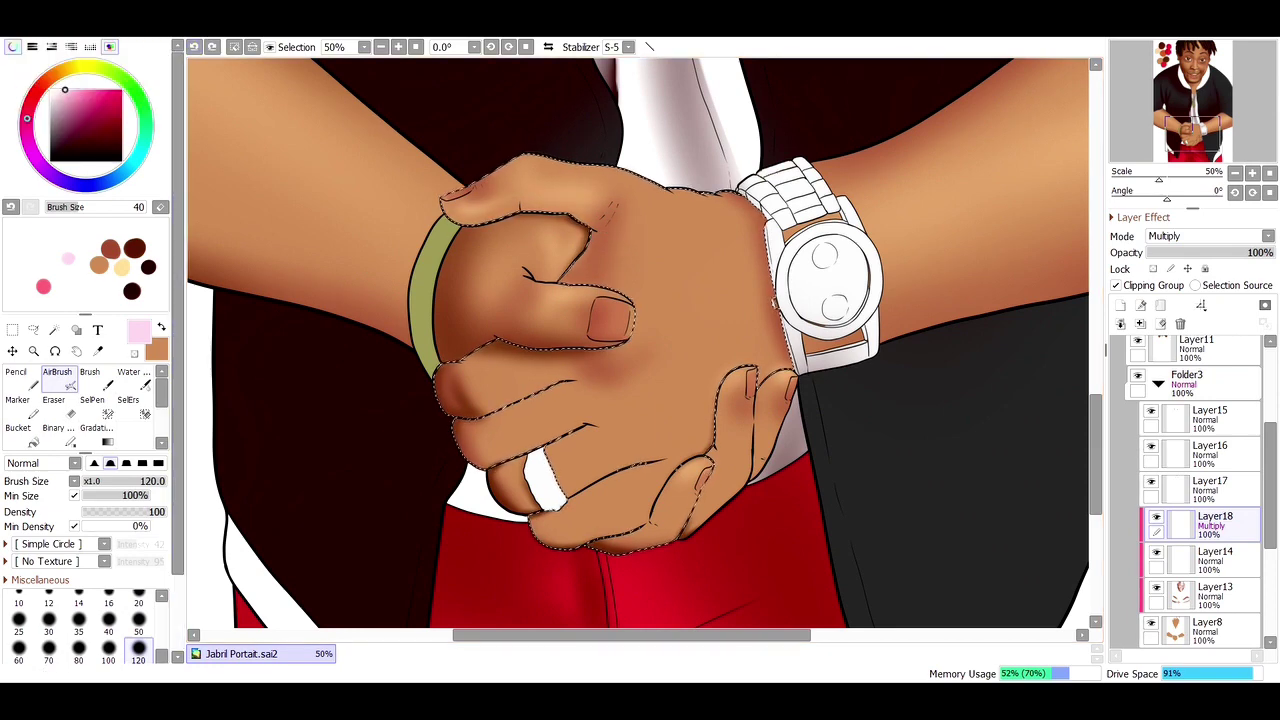
{"action": "mouse_move", "coordinate": [530, 200]}
{"action": "left_mouse_down"}
{"action": "mouse_move", "coordinate": [470, 215]}
{"action": "mouse_move", "coordinate": [590, 210]}
{"action": "mouse_move", "coordinate": [568, 258]}
{"action": "mouse_move", "coordinate": [575, 230]}
{"action": "left_mouse_up"}
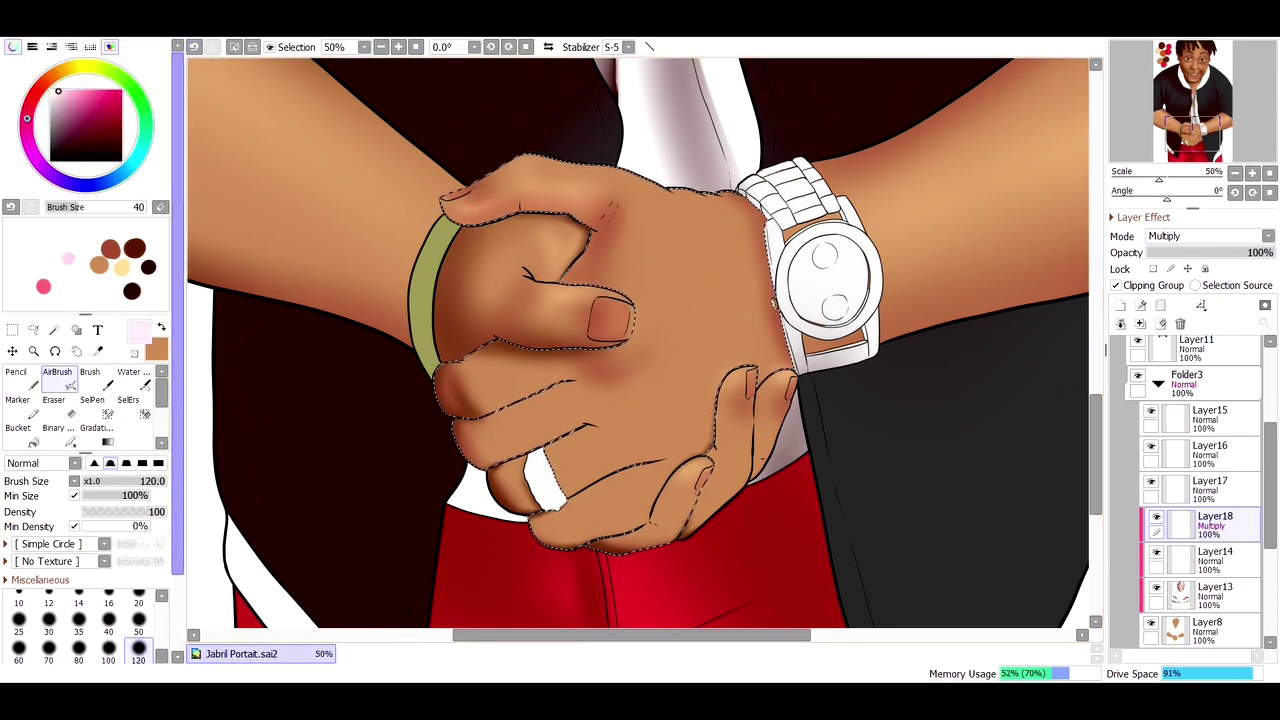
{"action": "left_click_drag", "start_coordinate": [480, 215], "coordinate": [594, 204]}
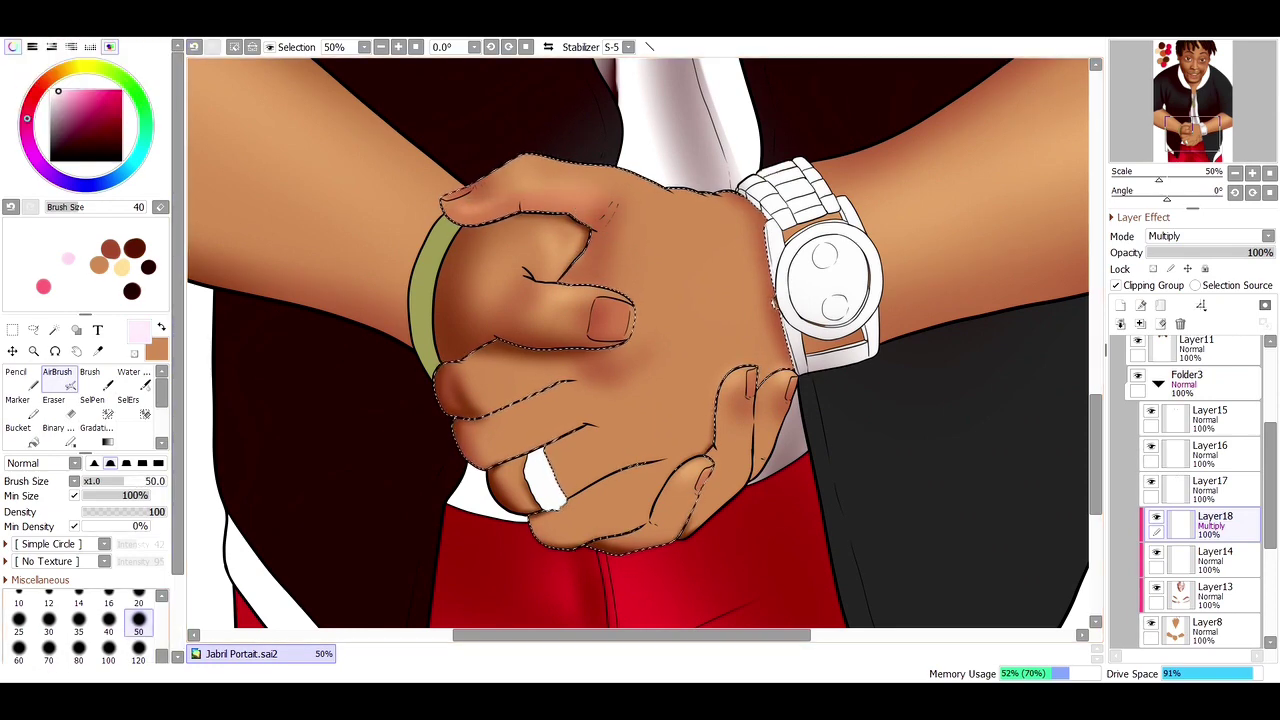
Step: Select the enclosed hand and the two fingers below the watch in turn, and airbrush pale pink blush on them at sizes 120 and 50
{"action": "key", "text": "w"}
{"action": "left_click", "coordinate": [450, 340]}
{"action": "key", "text": "a"}
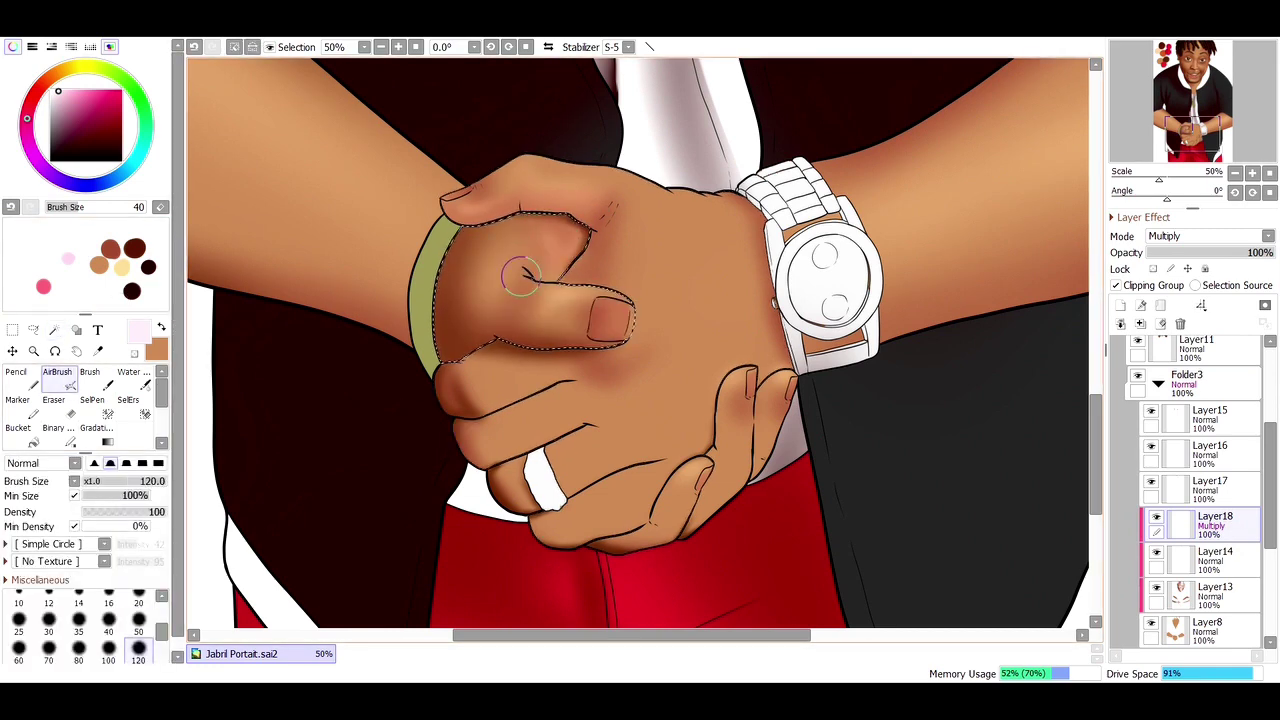
{"action": "key", "text": "w"}
{"action": "left_click", "coordinate": [650, 250]}
{"action": "left_click", "coordinate": [750, 420]}
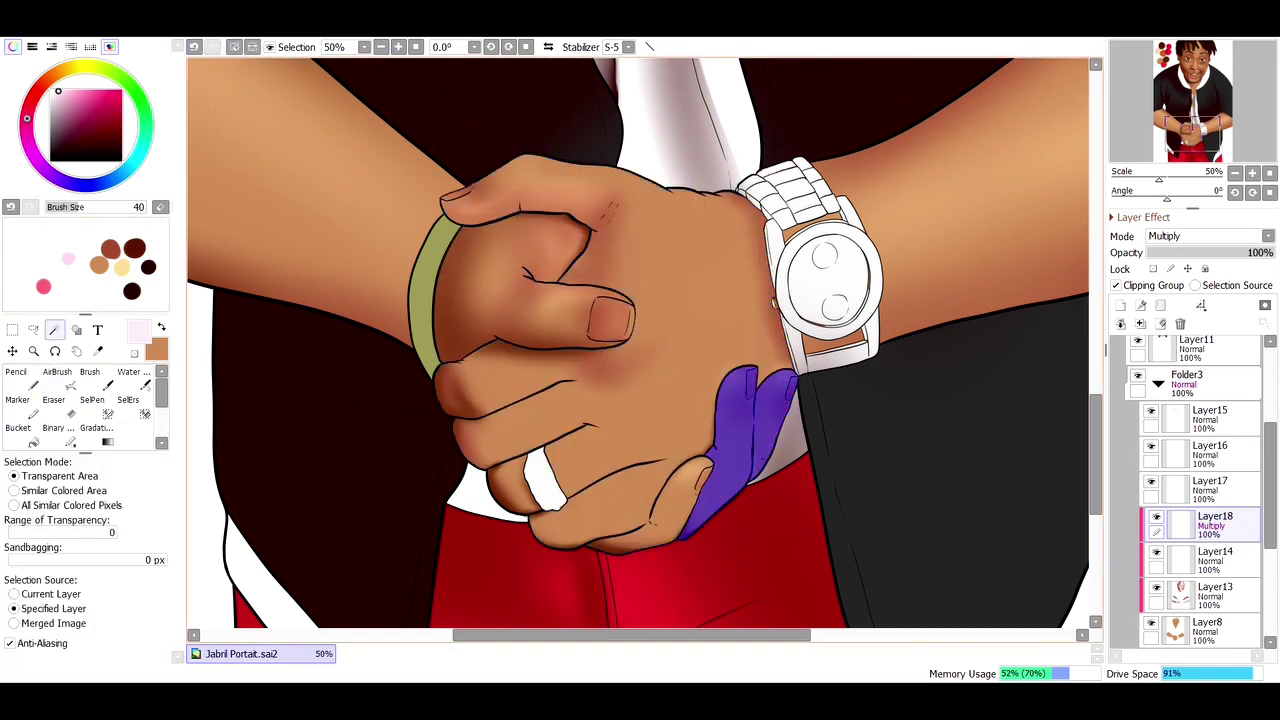
{"action": "key", "text": "a"}
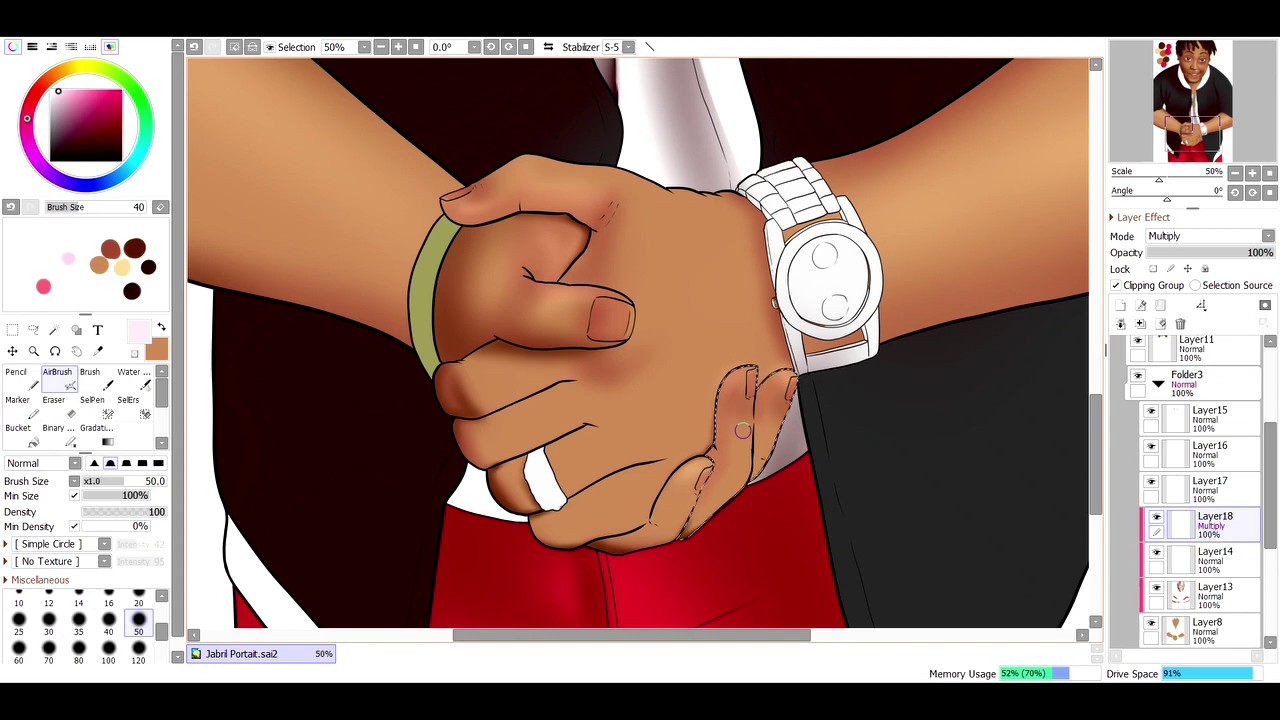
Step: Select the remaining upper hand area and airbrush pale pink blush over its fingers at size 70
{"action": "key", "text": "w"}
{"action": "left_click", "coordinate": [660, 440], "text": "shift"}
{"action": "key", "text": "a"}
{"action": "key", "text": "bracketright"}
{"action": "key", "text": "bracketright"}
{"action": "scroll", "coordinate": [626, 542], "scroll_direction": "down", "scroll_amount": 4}
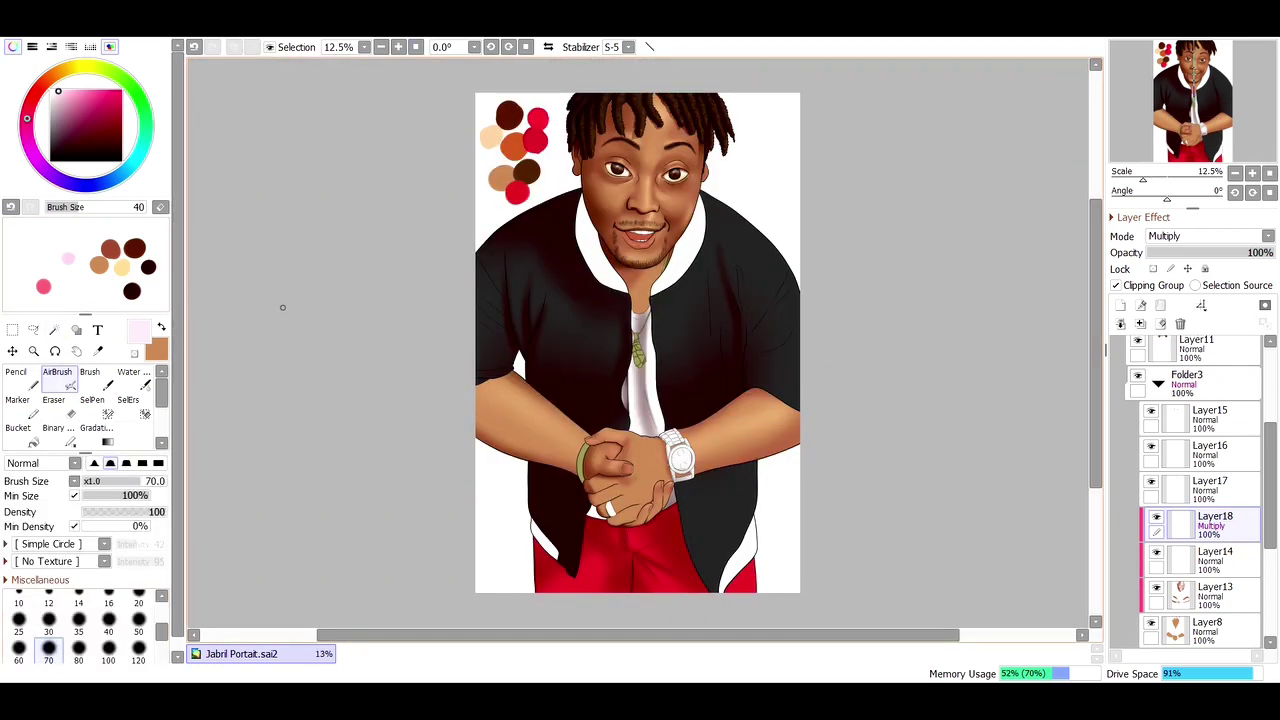
Step: Airbrush very dark brown fold shadows on the jacket's chest and sleeve beside the watch arm on Layer22 at sizes 70 and 50
{"action": "left_click", "coordinate": [1188, 487]}
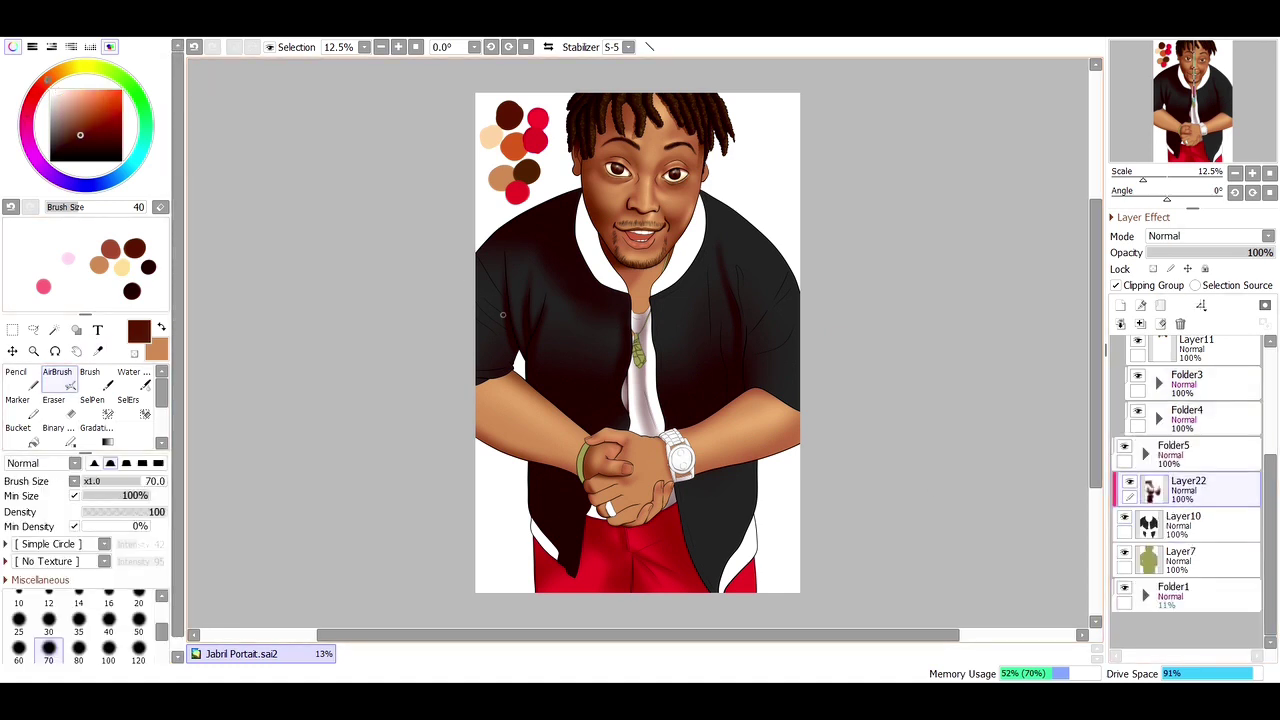
{"action": "left_click", "coordinate": [131, 291]}
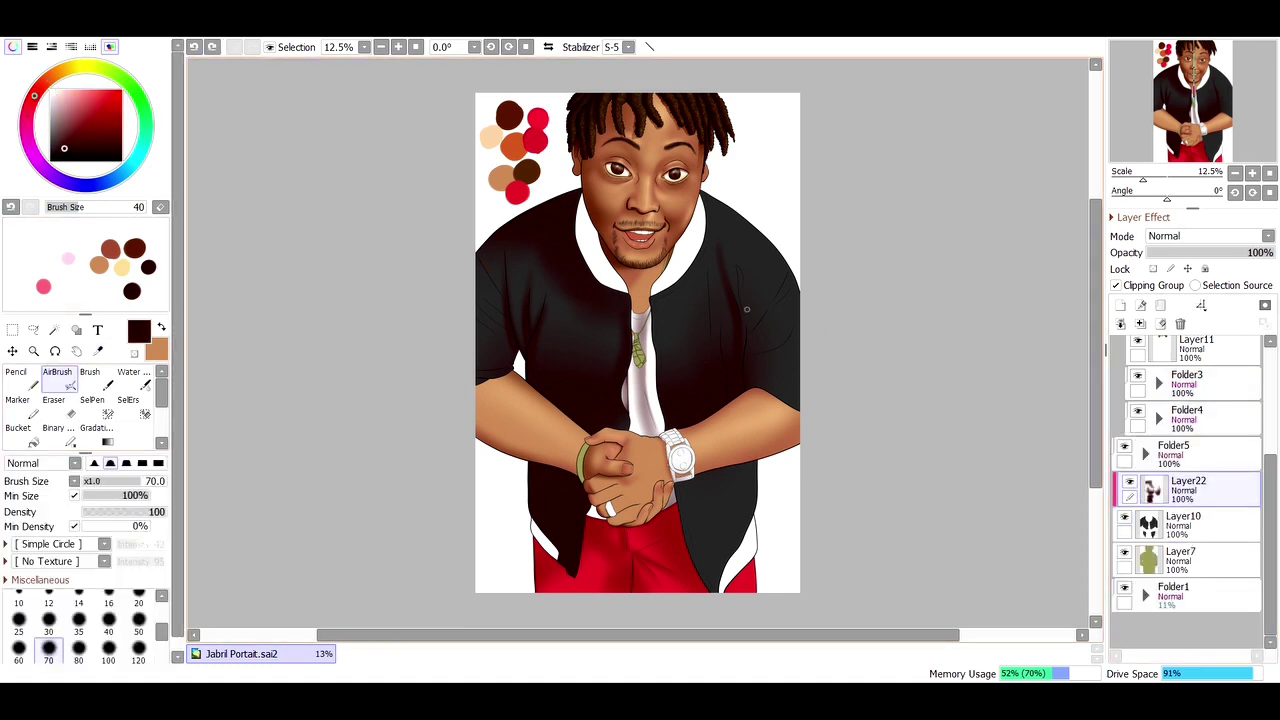
{"action": "mouse_move", "coordinate": [746, 309]}
{"action": "left_mouse_down"}
{"action": "mouse_move", "coordinate": [741, 279]}
{"action": "mouse_move", "coordinate": [774, 294]}
{"action": "left_mouse_up"}
{"action": "left_click_drag", "start_coordinate": [764, 367], "coordinate": [774, 356]}
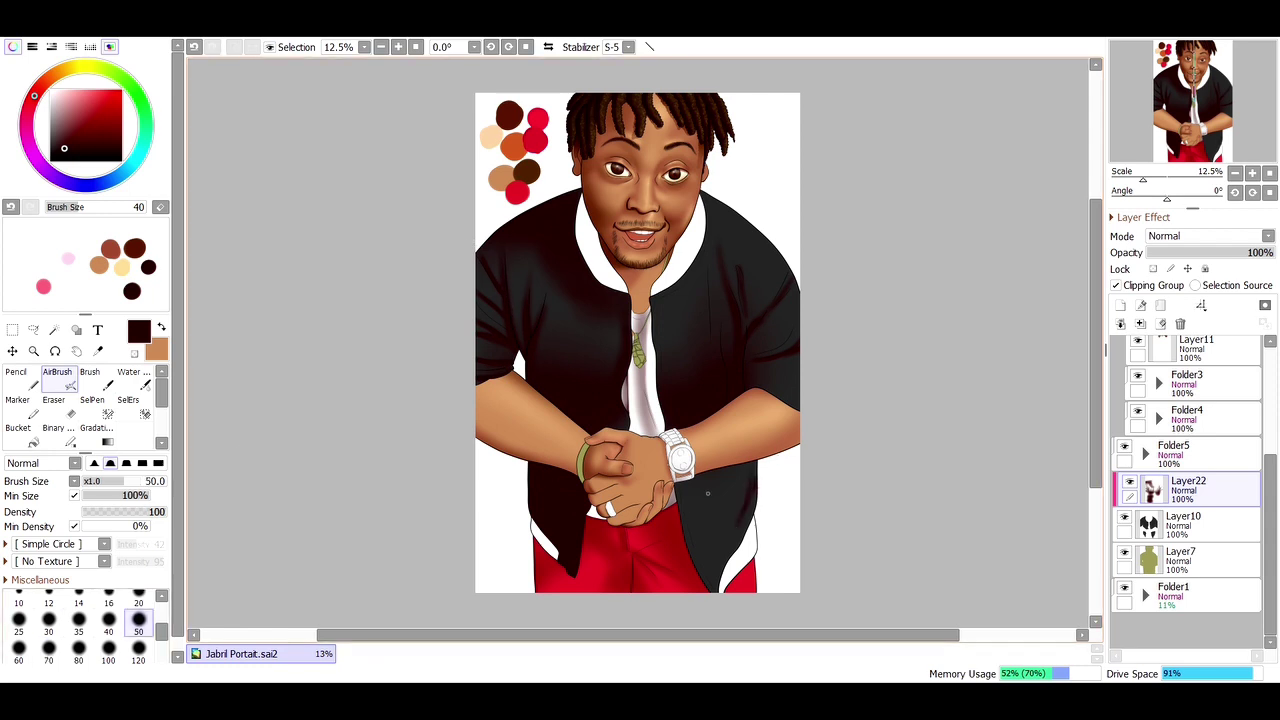
Step: Refine the jacket fold shadows on Layer22 with the Water tool at size 160 and the AirBrush at size 250 and smaller
{"action": "scroll", "coordinate": [110, 630], "scroll_direction": "down", "scroll_amount": 1}
{"action": "left_click", "coordinate": [78, 648]}
{"action": "key", "text": "e"}
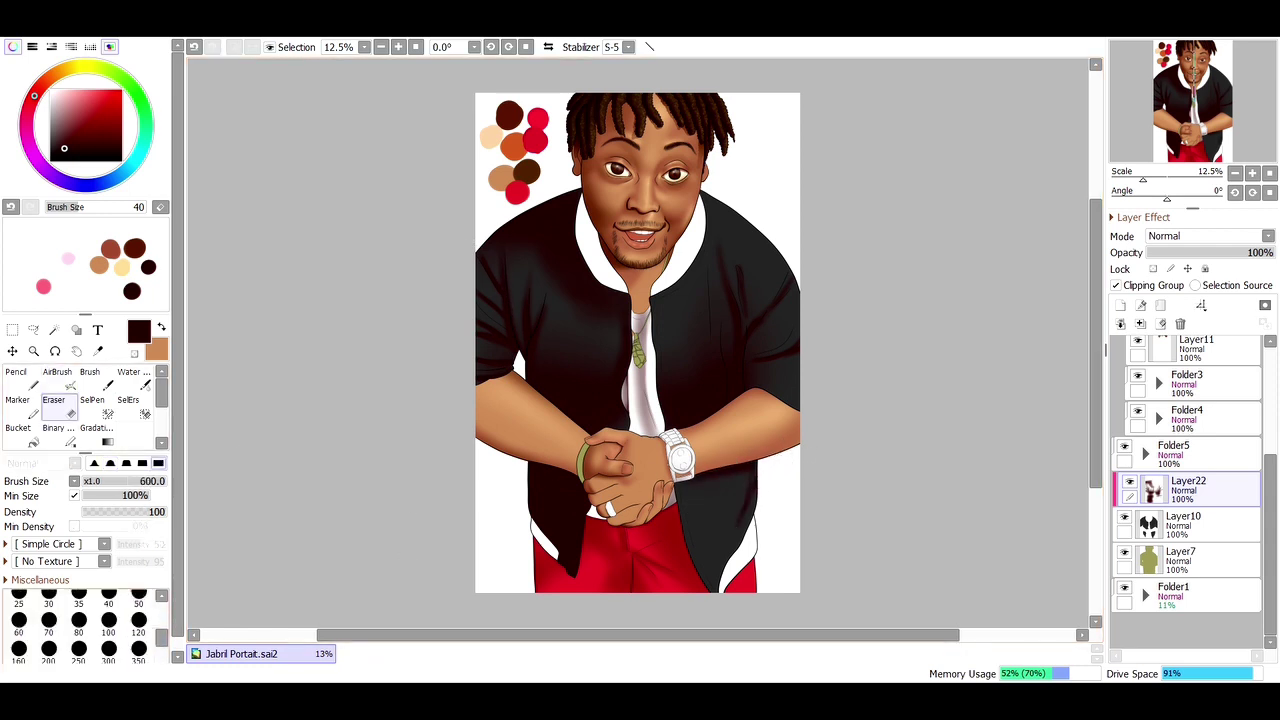
{"action": "key", "text": "c"}
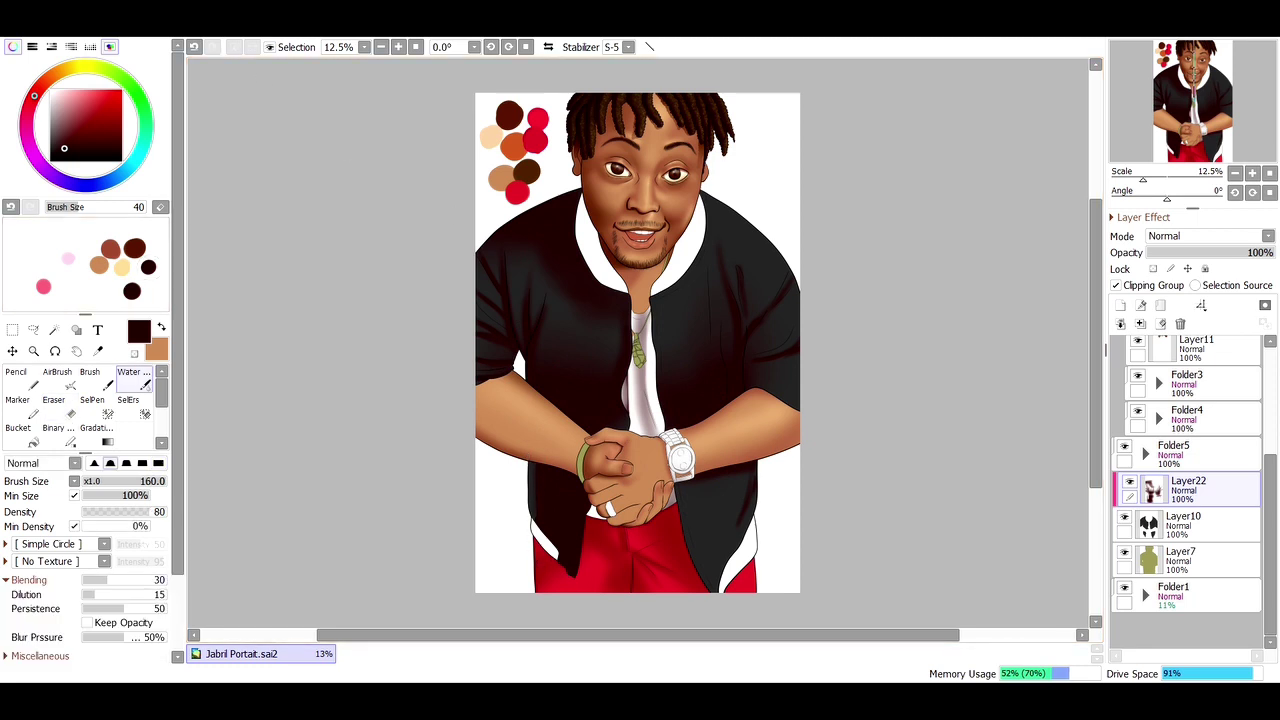
{"action": "key", "text": "v"}
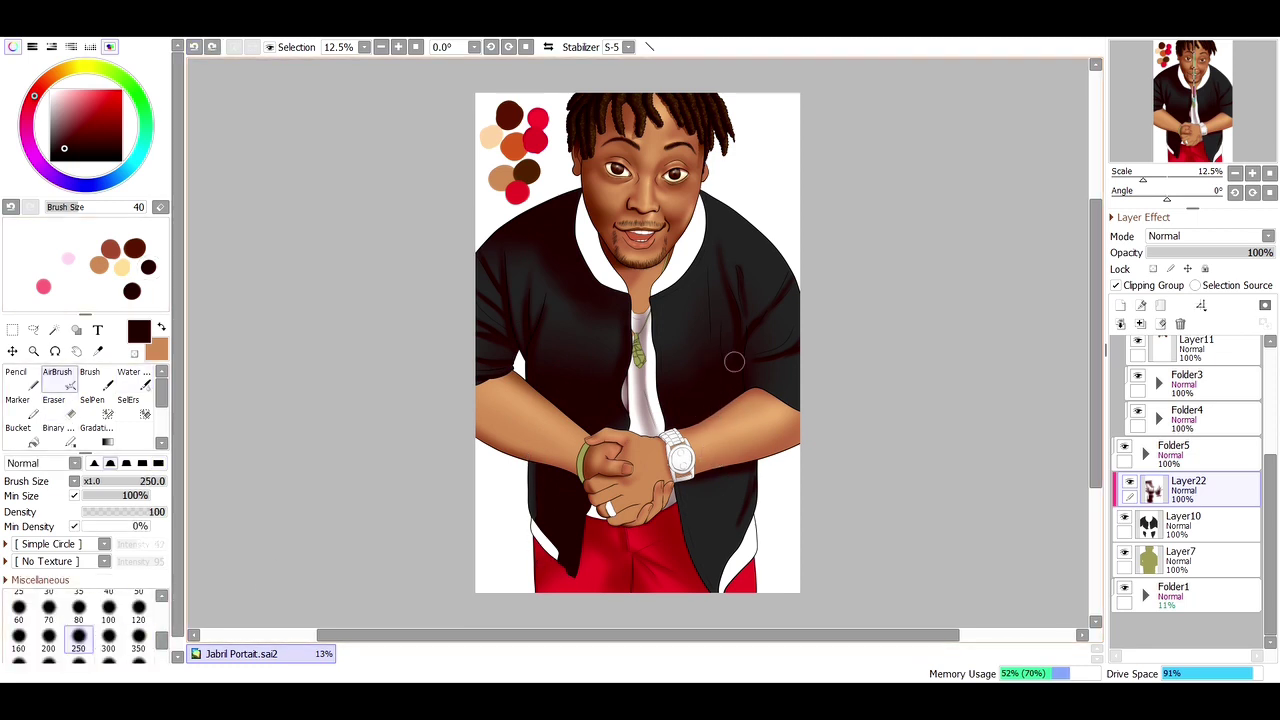
{"action": "key", "text": "bracketleft"}
{"action": "key", "text": "bracketleft"}
{"action": "key", "text": "bracketleft"}
{"action": "key", "text": "bracketleft"}
{"action": "key", "text": "bracketleft"}
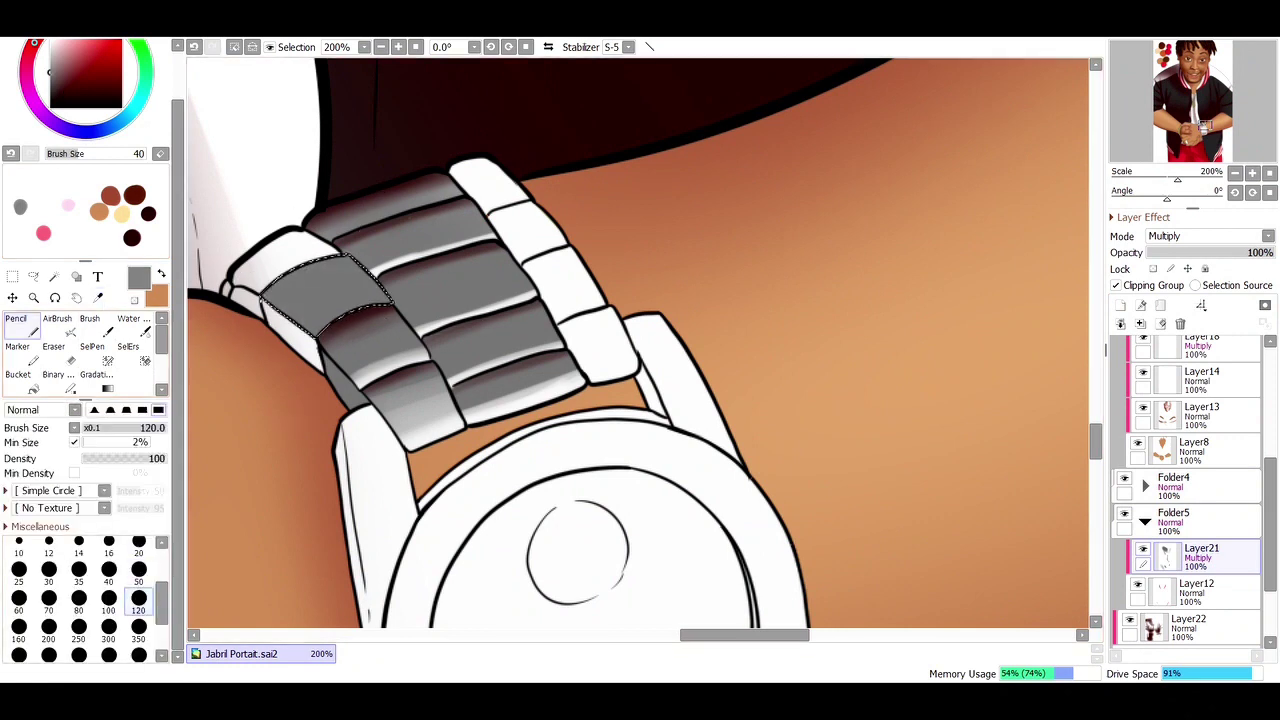
Step: Shade the two upper links of the watch band's outer column on Layer21 with dark brown AirBrush, softening with the Eraser at size 20
{"action": "key", "text": "v"}
{"action": "mouse_move", "coordinate": [330, 280]}
{"action": "left_mouse_down"}
{"action": "mouse_move", "coordinate": [293, 318]}
{"action": "mouse_move", "coordinate": [340, 272]}
{"action": "mouse_move", "coordinate": [300, 305]}
{"action": "mouse_move", "coordinate": [330, 255]}
{"action": "mouse_move", "coordinate": [270, 272]}
{"action": "mouse_move", "coordinate": [330, 250]}
{"action": "mouse_move", "coordinate": [258, 246]}
{"action": "left_mouse_up"}
{"action": "key", "text": "ctrl+d"}
{"action": "key", "text": "c"}
{"action": "key", "text": "w"}
{"action": "left_click", "coordinate": [290, 265]}
{"action": "key", "text": "v"}
{"action": "key", "text": "e"}
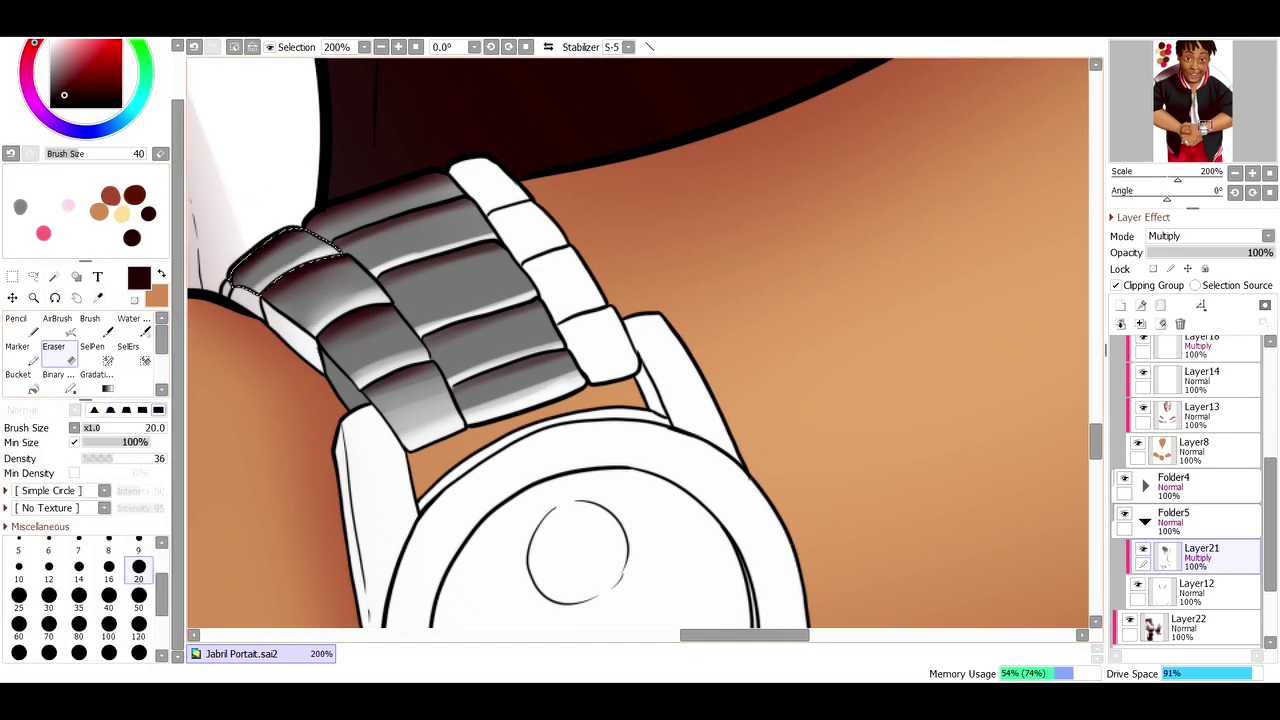
Step: Fill the narrow side faces of the watch band links with grey, shade them dark brown, and soften with the Eraser at size 12
{"action": "key", "text": "w"}
{"action": "left_click", "coordinate": [272, 322]}
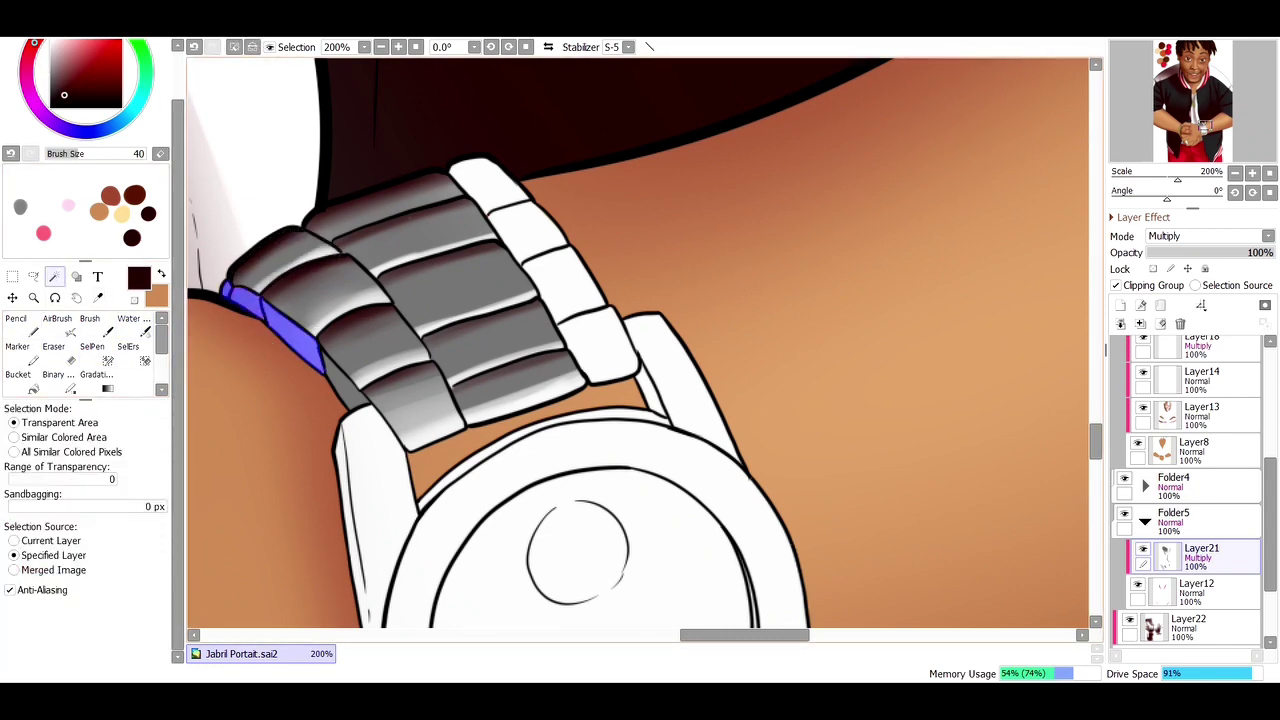
{"action": "key", "text": "v"}
{"action": "left_click", "coordinate": [335, 425], "text": "alt"}
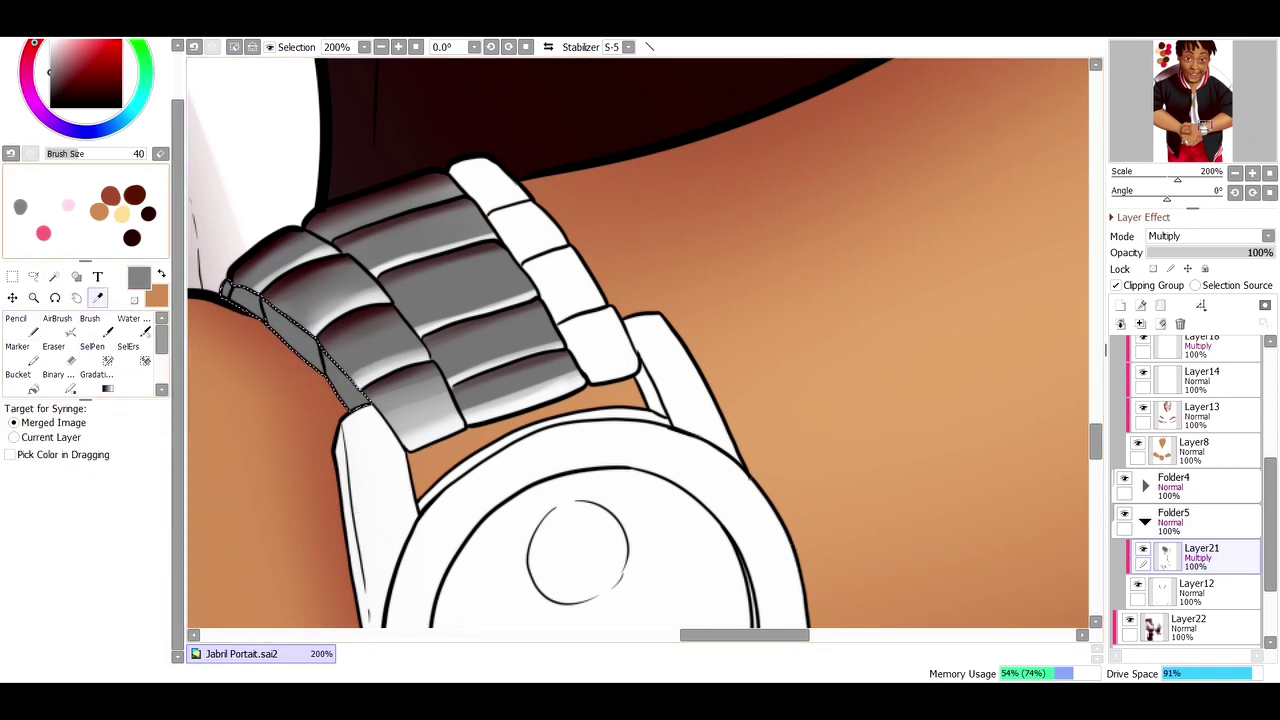
{"action": "left_click", "coordinate": [256, 287], "text": "alt"}
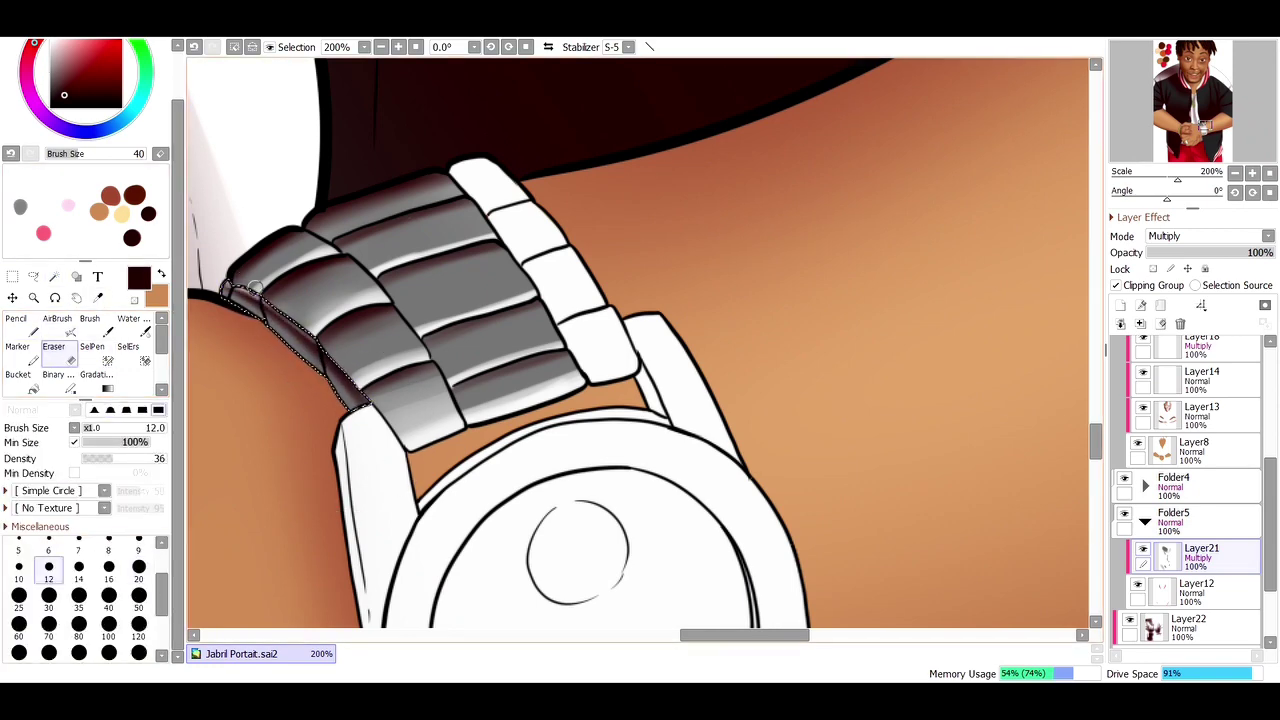
{"action": "left_click_drag", "start_coordinate": [256, 287], "coordinate": [345, 395]}
Step: Airbrush dark brown shading along the upper edge of the lowest link in the watch band's centre column on Layer21
{"action": "key", "text": "w"}
{"action": "left_click", "coordinate": [597, 345]}
{"action": "left_click", "coordinate": [515, 392]}
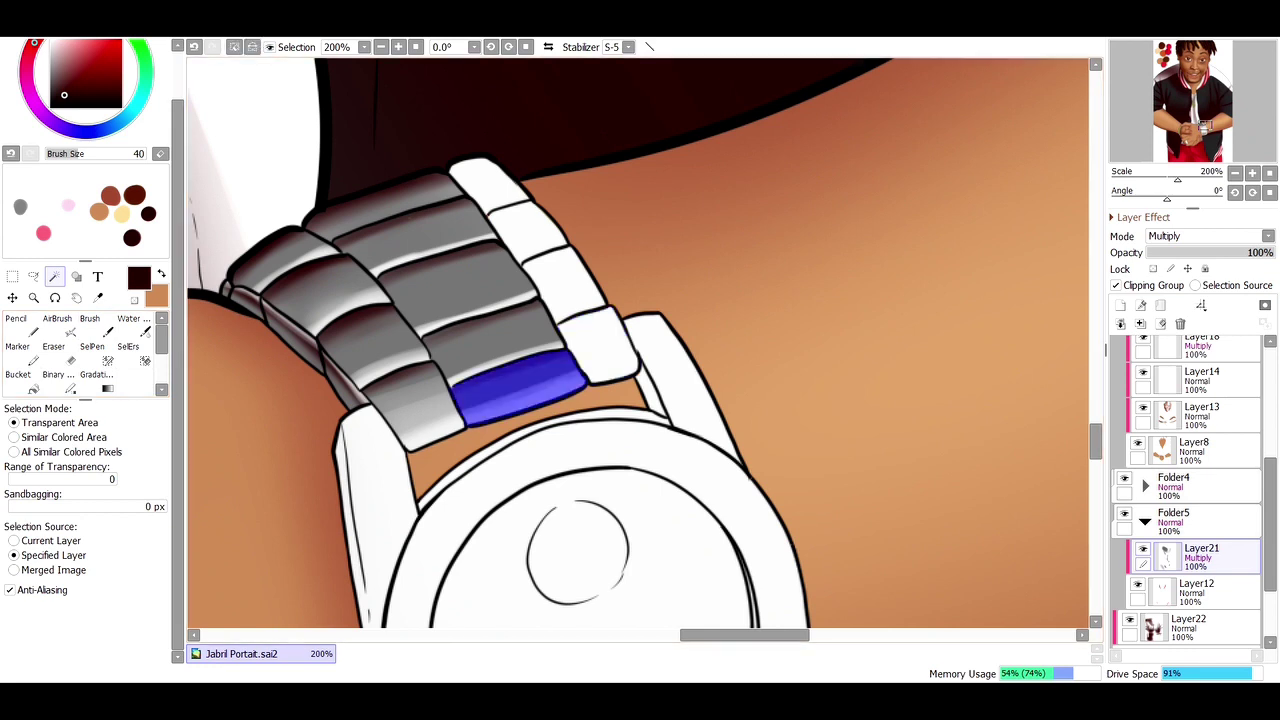
{"action": "key", "text": "n"}
{"action": "left_click_drag", "start_coordinate": [480, 395], "coordinate": [630, 350]}
{"action": "key", "text": "ctrl+d"}
Step: Fill the lowest link of the band's unshaded outer column with grey, darken its upper edge in dark brown, and lighten its lower edge
{"action": "key", "text": "w"}
{"action": "left_click", "coordinate": [597, 345]}
{"action": "key", "text": "n"}
{"action": "key", "text": "c"}
{"action": "left_click", "coordinate": [600, 320], "text": "alt"}
{"action": "mouse_move", "coordinate": [570, 310]}
{"action": "left_mouse_down"}
{"action": "mouse_move", "coordinate": [620, 330]}
{"action": "mouse_move", "coordinate": [600, 340]}
{"action": "left_mouse_up"}
{"action": "key", "text": "ctrl+d"}
Step: Fill the second link from the watch case in the same outer column with grey and airbrush its upper edge dark brown at size 16
{"action": "key", "text": "w"}
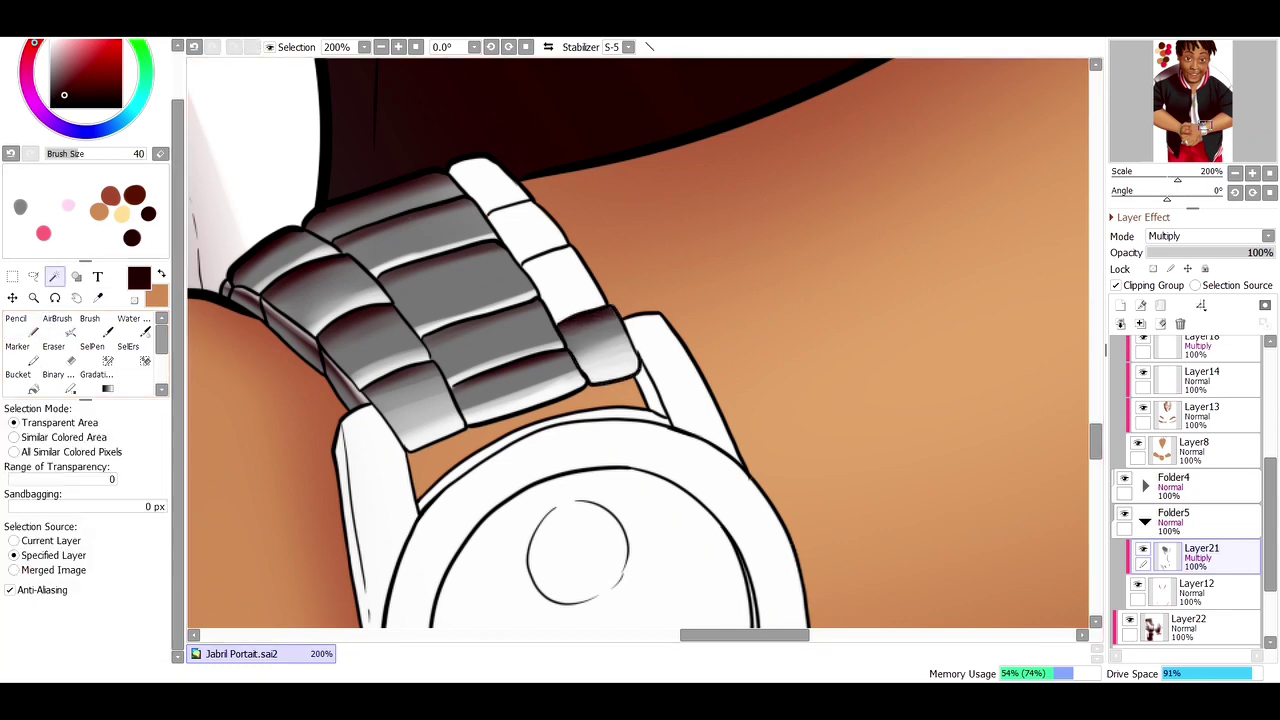
{"action": "scroll", "coordinate": [637, 340], "scroll_direction": "down", "scroll_amount": 5}
{"action": "left_click_drag", "start_coordinate": [520, 300], "coordinate": [880, 600]}
{"action": "left_click_drag", "start_coordinate": [600, 340], "coordinate": [720, 420]}
{"action": "left_click", "coordinate": [615, 300]}
{"action": "left_click", "coordinate": [650, 400], "text": "alt"}
{"action": "key", "text": "n"}
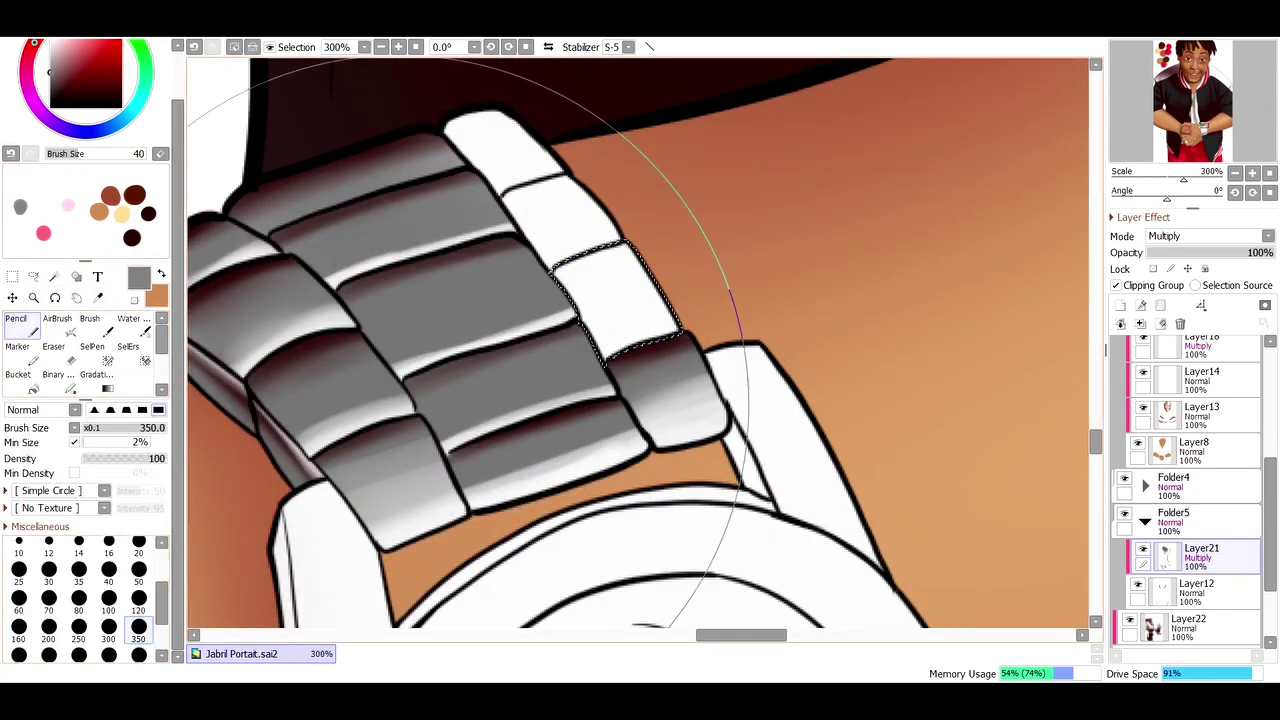
{"action": "left_click_drag", "start_coordinate": [385, 400], "coordinate": [420, 380]}
{"action": "key", "text": "v"}
{"action": "left_click_drag", "start_coordinate": [680, 229], "coordinate": [560, 250]}
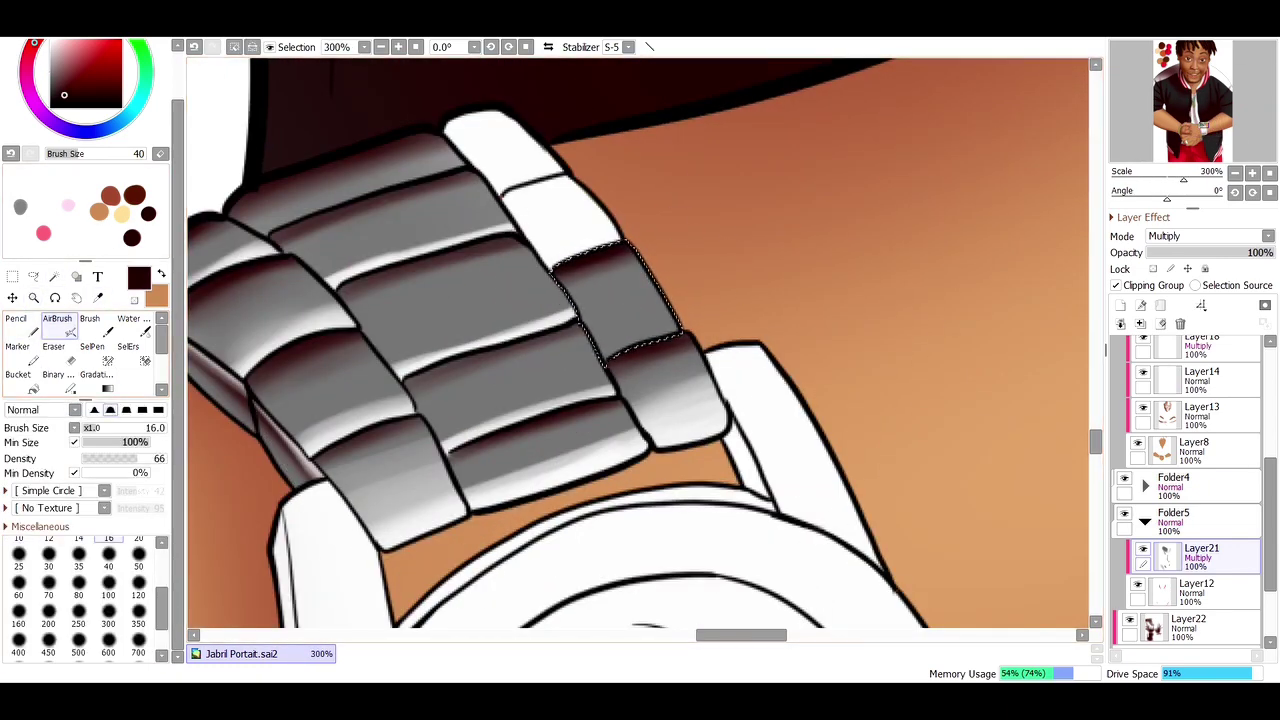
{"action": "mouse_move", "coordinate": [640, 300]}
{"action": "left_mouse_down"}
{"action": "mouse_move", "coordinate": [614, 334]}
{"action": "mouse_move", "coordinate": [600, 320]}
{"action": "mouse_move", "coordinate": [620, 330]}
{"action": "left_mouse_up"}
Step: Shade the third link of the outer column in grey and dark brown, softening its lower edge with the Eraser at size 12
{"action": "key", "text": "w"}
{"action": "left_click", "coordinate": [560, 215]}
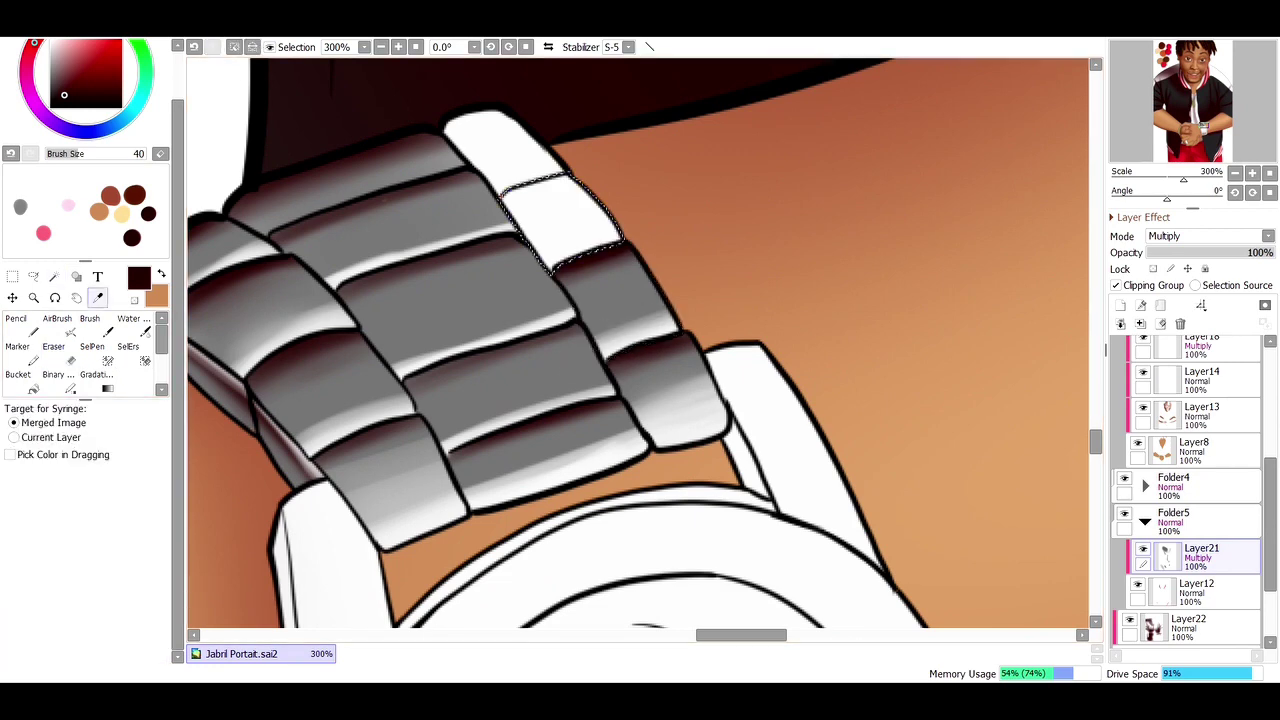
{"action": "key", "text": "v"}
{"action": "left_click_drag", "start_coordinate": [530, 180], "coordinate": [595, 220]}
{"action": "key", "text": "e"}
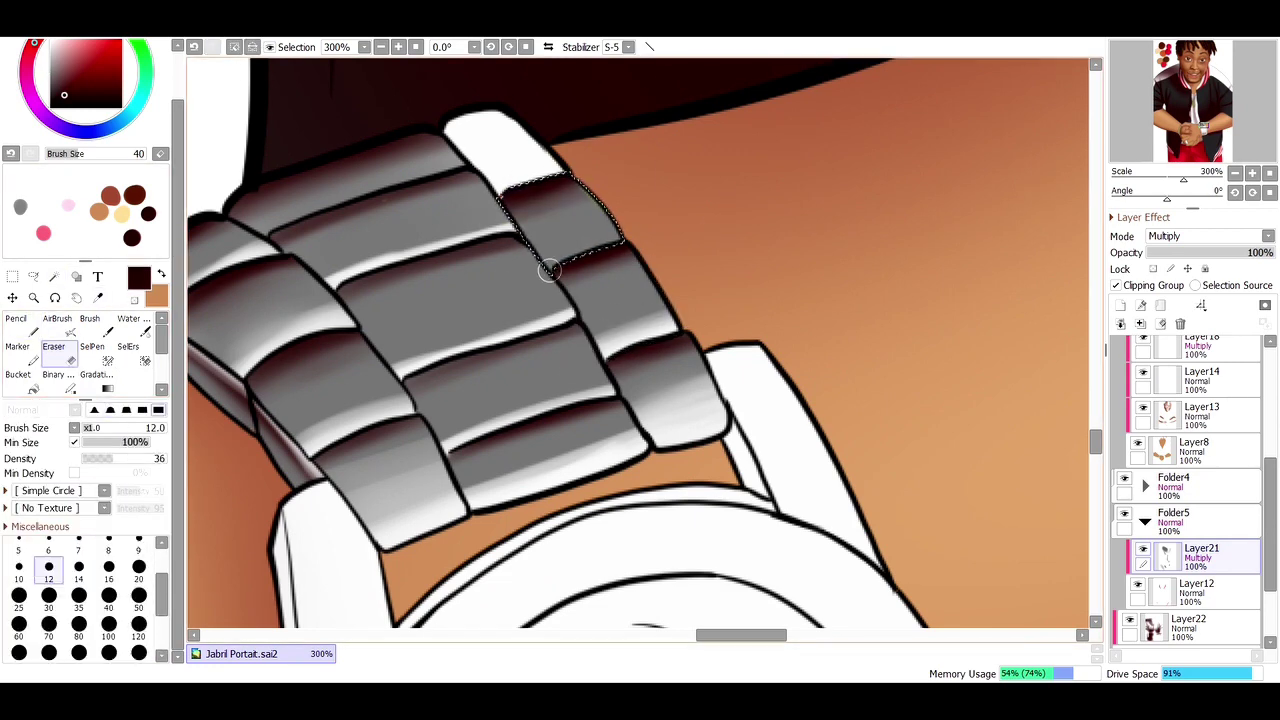
{"action": "left_click_drag", "start_coordinate": [550, 270], "coordinate": [590, 235]}
Step: Fill the outer column's topmost link with grey, airbrush dark brown at size 16, and erase a highlight along its lower edge at size 12
{"action": "key", "text": "w"}
{"action": "left_click", "coordinate": [505, 150]}
{"action": "key", "text": "n"}
{"action": "left_click_drag", "start_coordinate": [480, 170], "coordinate": [371, 143]}
{"action": "key", "text": "v"}
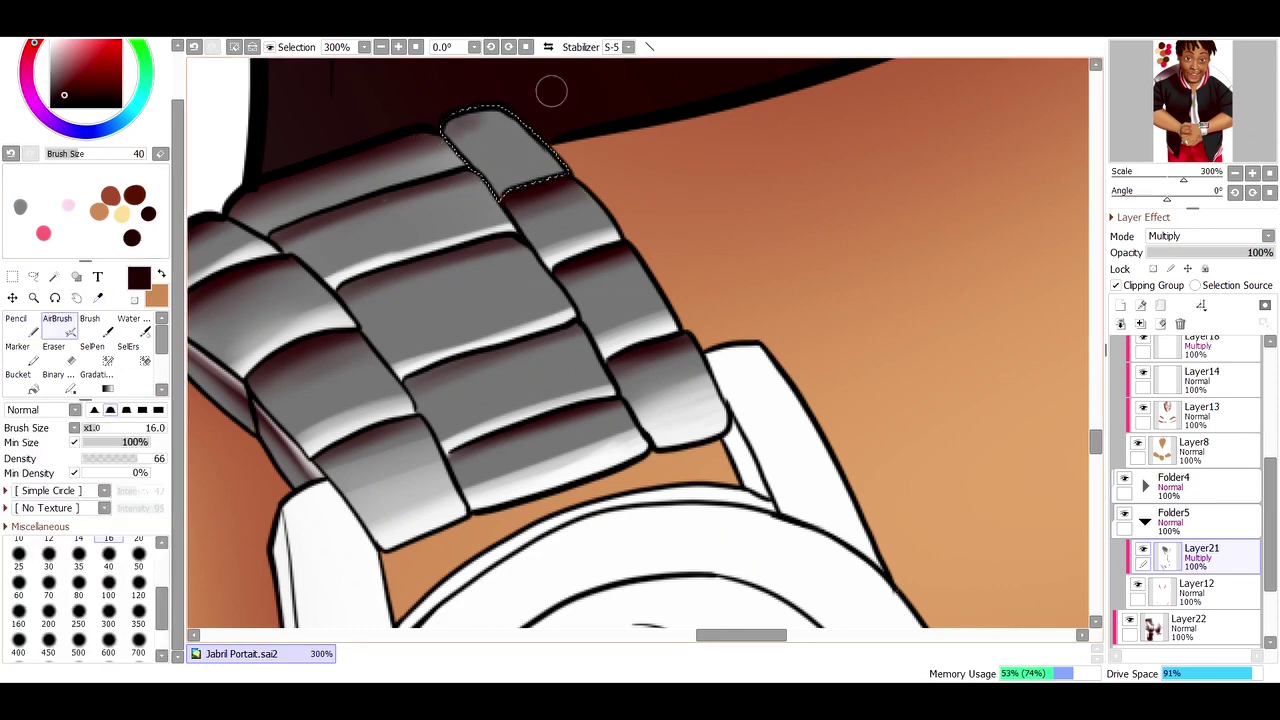
{"action": "left_click_drag", "start_coordinate": [551, 92], "coordinate": [526, 94]}
{"action": "key", "text": "e"}
{"action": "mouse_move", "coordinate": [500, 160]}
{"action": "left_mouse_down"}
{"action": "mouse_move", "coordinate": [477, 200]}
{"action": "mouse_move", "coordinate": [530, 175]}
{"action": "left_mouse_up"}
{"action": "key", "text": "ctrl+d"}
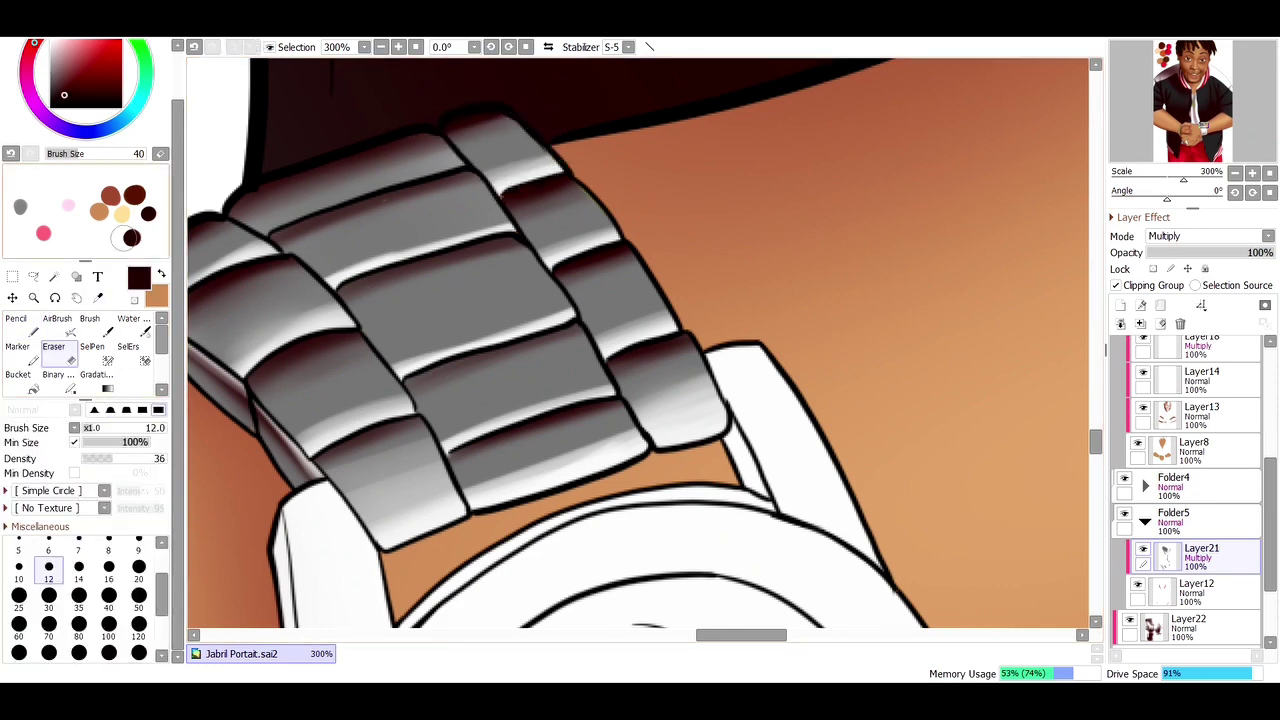
Step: Deepen the dark brown shading on the upper links of the band's centre column with the AirBrush at size 10
{"action": "key", "text": "w"}
{"action": "left_click", "coordinate": [350, 185]}
{"action": "left_click", "coordinate": [400, 225]}
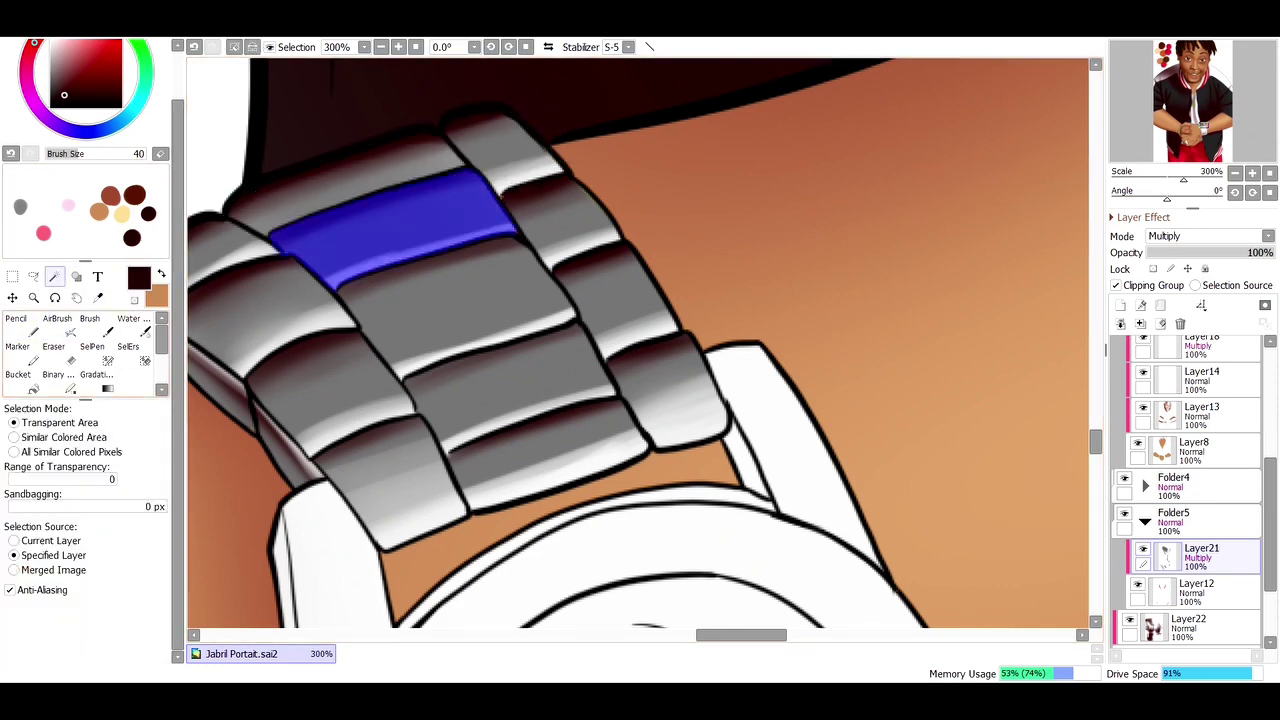
{"action": "key", "text": "n"}
{"action": "mouse_move", "coordinate": [490, 190]}
{"action": "left_mouse_down"}
{"action": "mouse_move", "coordinate": [300, 240]}
{"action": "mouse_move", "coordinate": [440, 180]}
{"action": "mouse_move", "coordinate": [443, 269]}
{"action": "mouse_move", "coordinate": [526, 233]}
{"action": "left_mouse_up"}
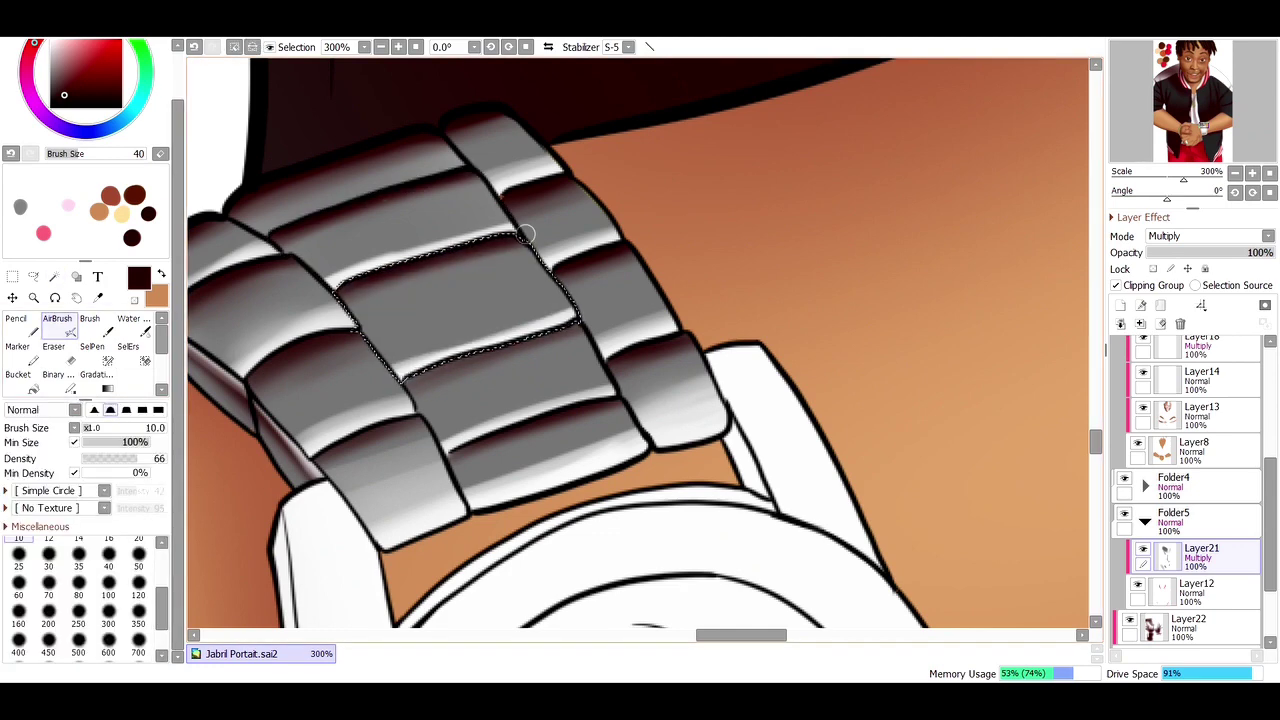
Step: Deepen the upper-edge shadow of the centre column's second-lowest link with the AirBrush at size 12
{"action": "key", "text": "w"}
{"action": "left_click", "coordinate": [560, 370]}
{"action": "key", "text": "n"}
{"action": "key", "text": "bracketright"}
{"action": "key", "text": "bracketright"}
{"action": "key", "text": "bracketright"}
{"action": "key", "text": "bracketright"}
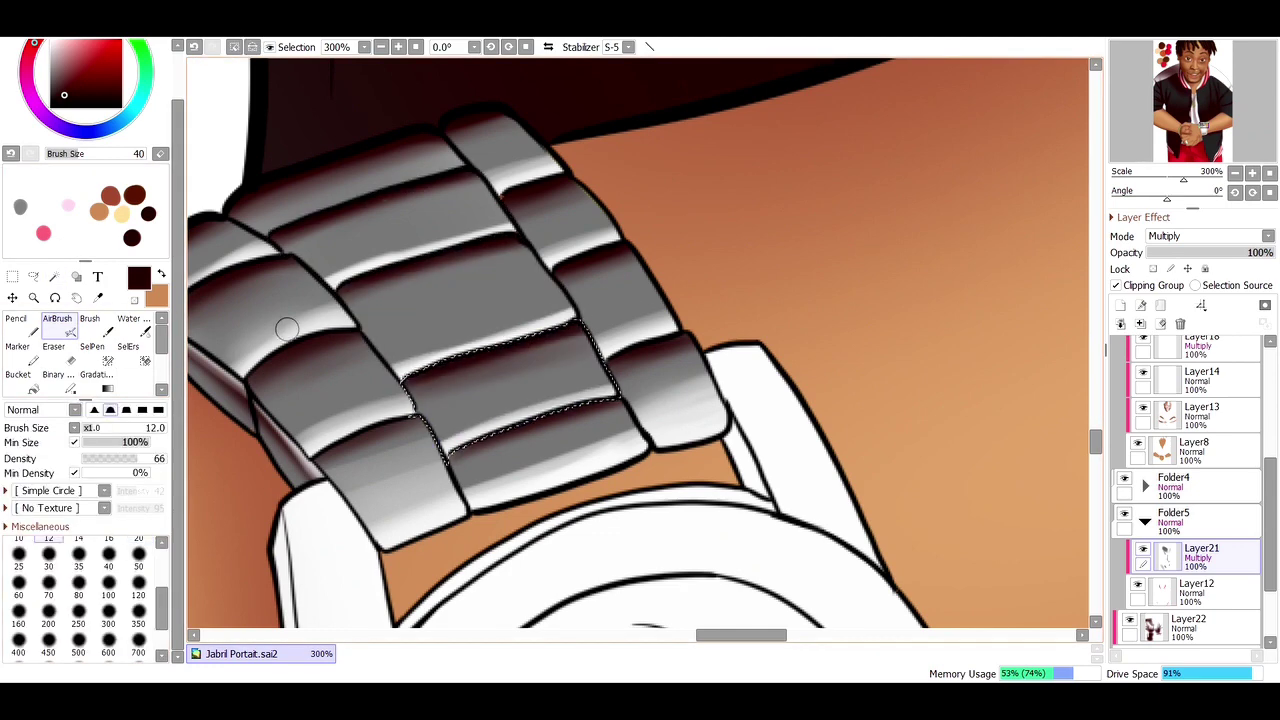
{"action": "key", "text": "ctrl+d"}
Step: Fill the watch case's upper lug on the crown side with grey and airbrush its outer edge dark brown at size 12
{"action": "scroll", "coordinate": [286, 329], "scroll_direction": "down", "scroll_amount": 2}
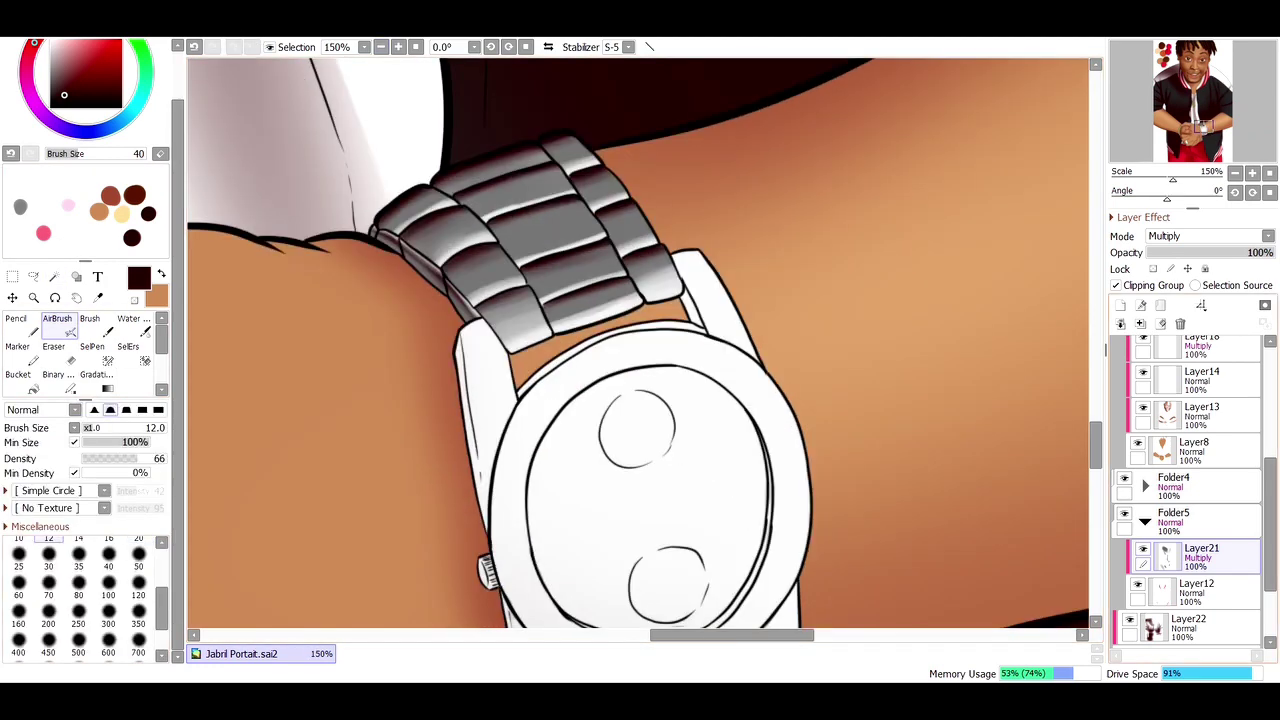
{"action": "key", "text": "w"}
{"action": "left_click", "coordinate": [485, 420]}
{"action": "key", "text": "n"}
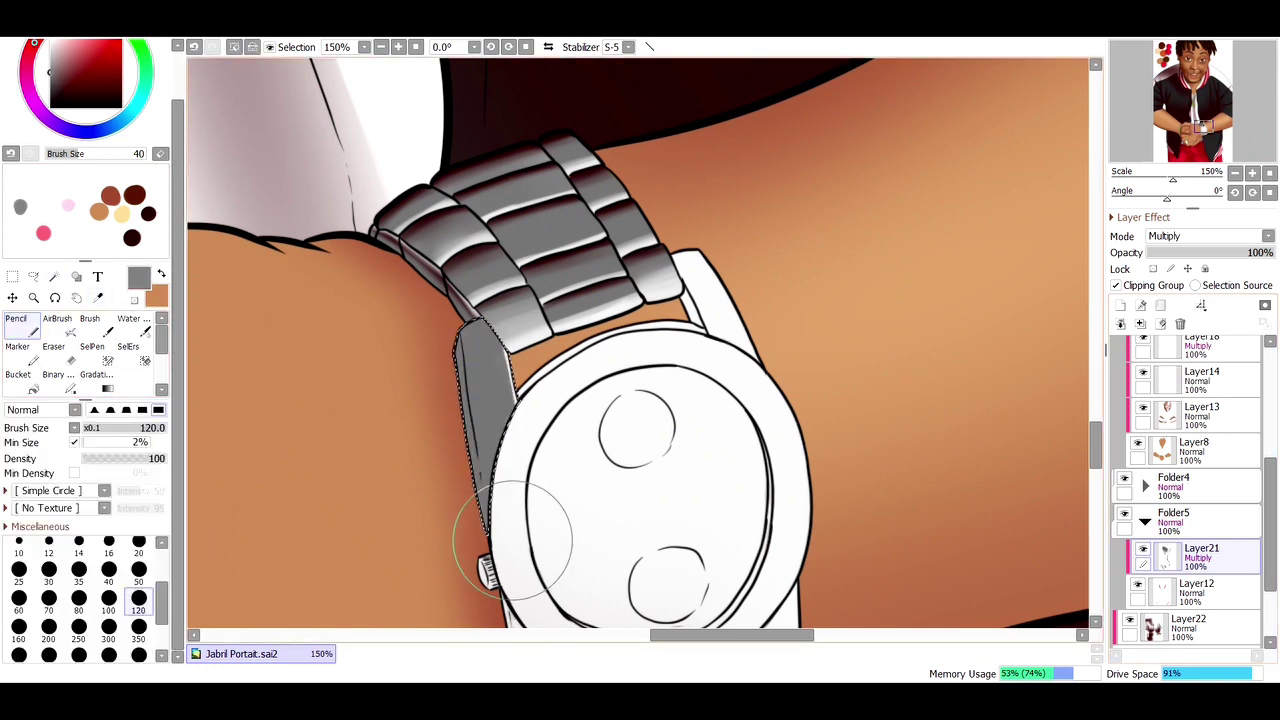
{"action": "left_click_drag", "start_coordinate": [500, 514], "coordinate": [480, 360]}
{"action": "key", "text": "v"}
{"action": "left_click", "coordinate": [469, 426], "text": "alt"}
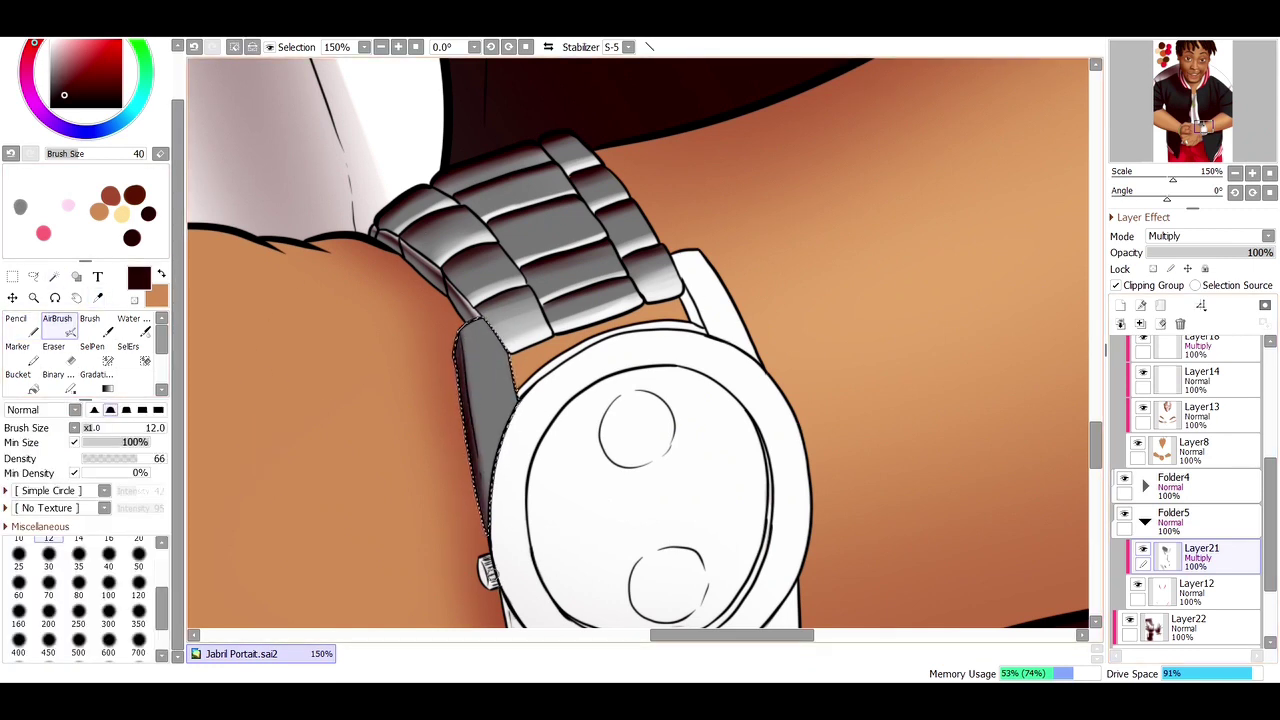
Step: Lighten the edge of the crown-side upper lug with the Eraser, going from size 12 down to 6
{"action": "key", "text": "e"}
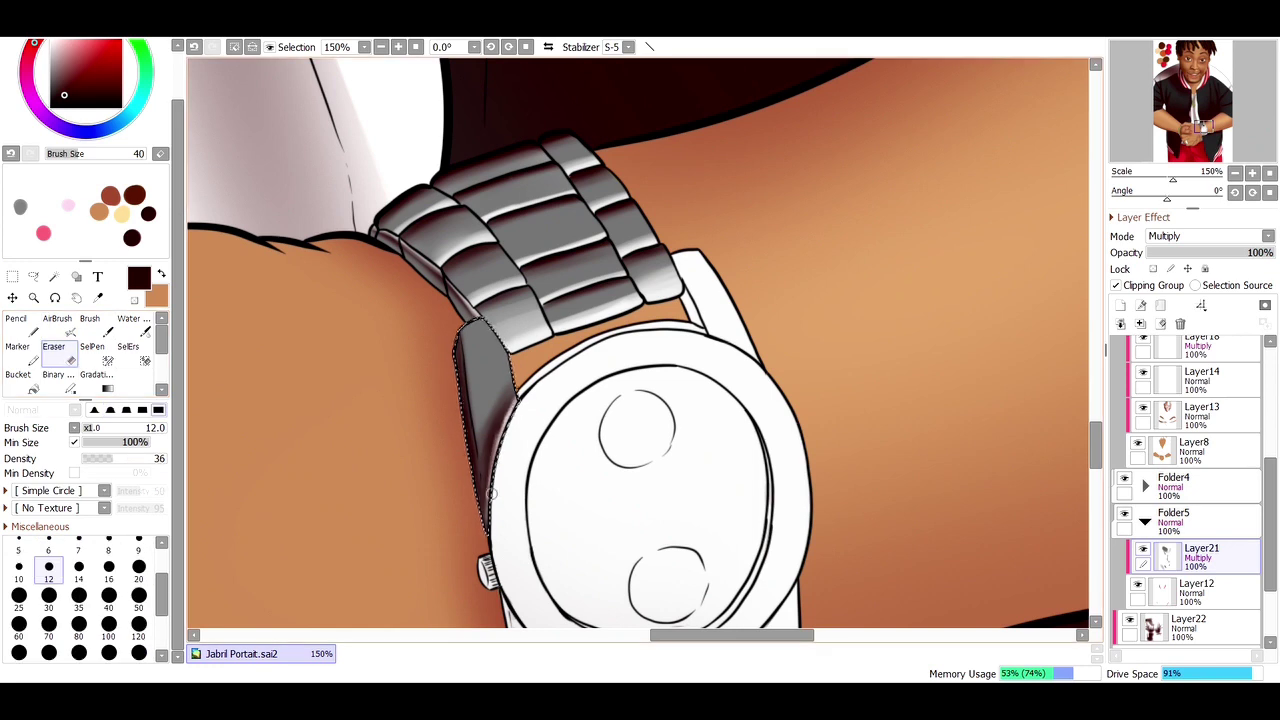
{"action": "key", "text": "bracketleft"}
{"action": "key", "text": "bracketleft"}
{"action": "key", "text": "bracketleft"}
{"action": "key", "text": "bracketleft"}
{"action": "key", "text": "bracketleft"}
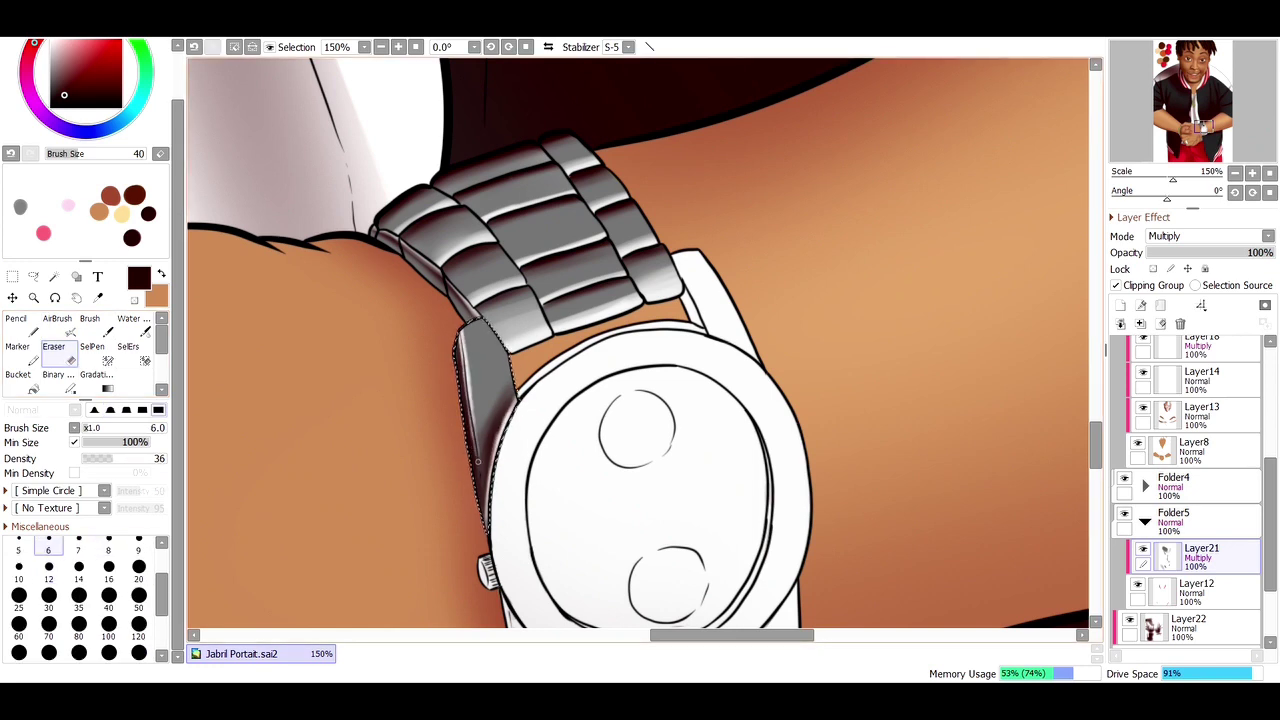
Step: Blend the crown-side upper lug's shading with the Water tool at size 25 and erase fine highlights at sizes 5 to 2.3
{"action": "key", "text": "w"}
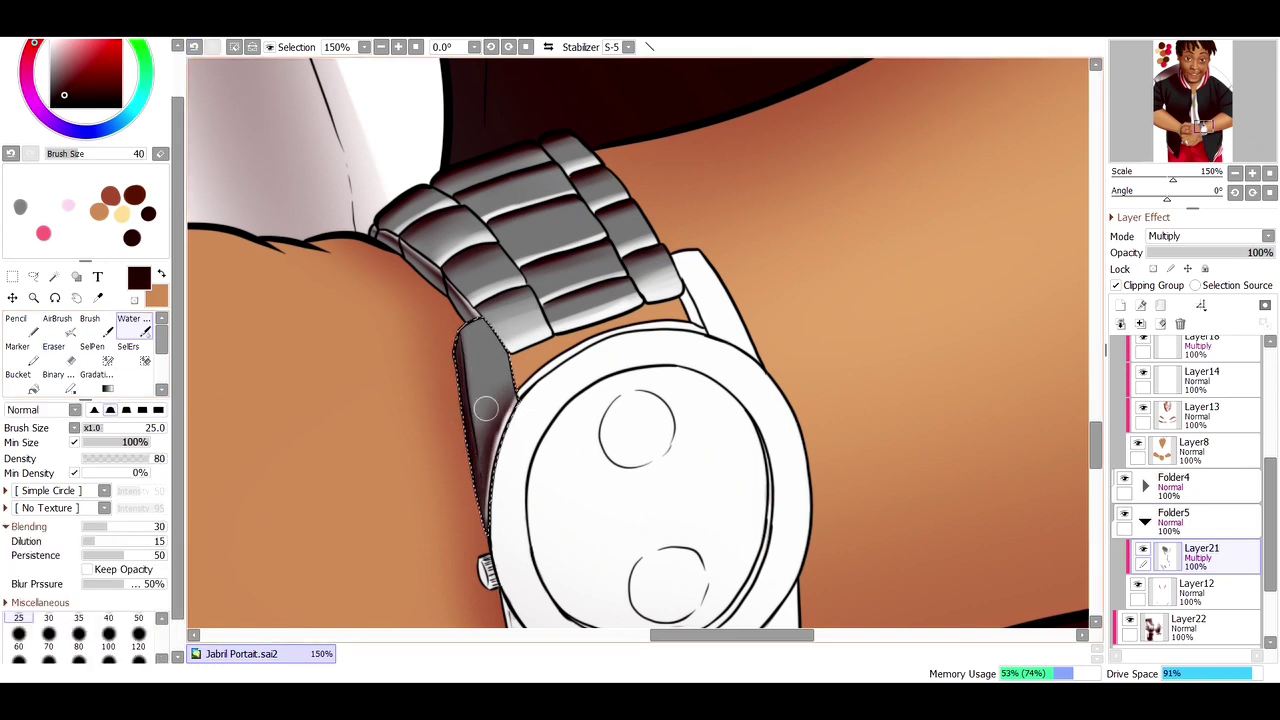
{"action": "key", "text": "e"}
{"action": "key", "text": "bracketleft"}
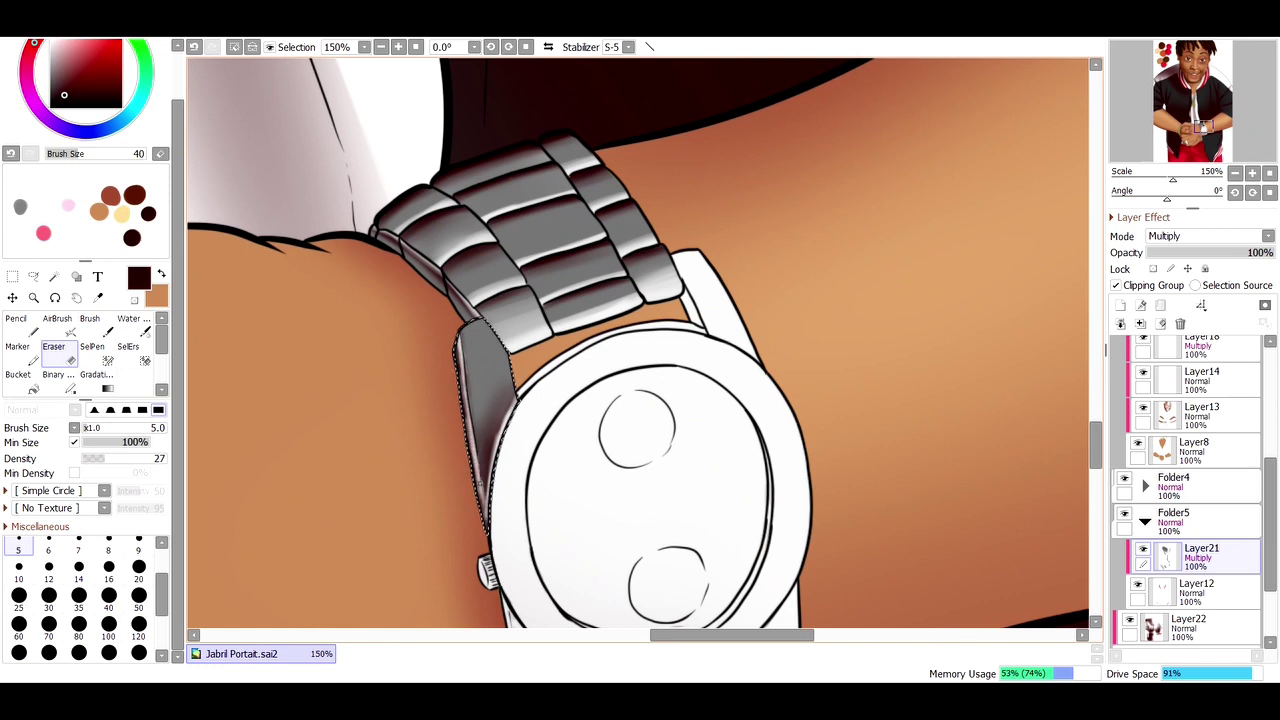
{"action": "key", "text": "bracketleft"}
{"action": "key", "text": "bracketleft"}
{"action": "key", "text": "bracketleft"}
{"action": "key", "text": "bracketleft"}
{"action": "key", "text": "bracketleft"}
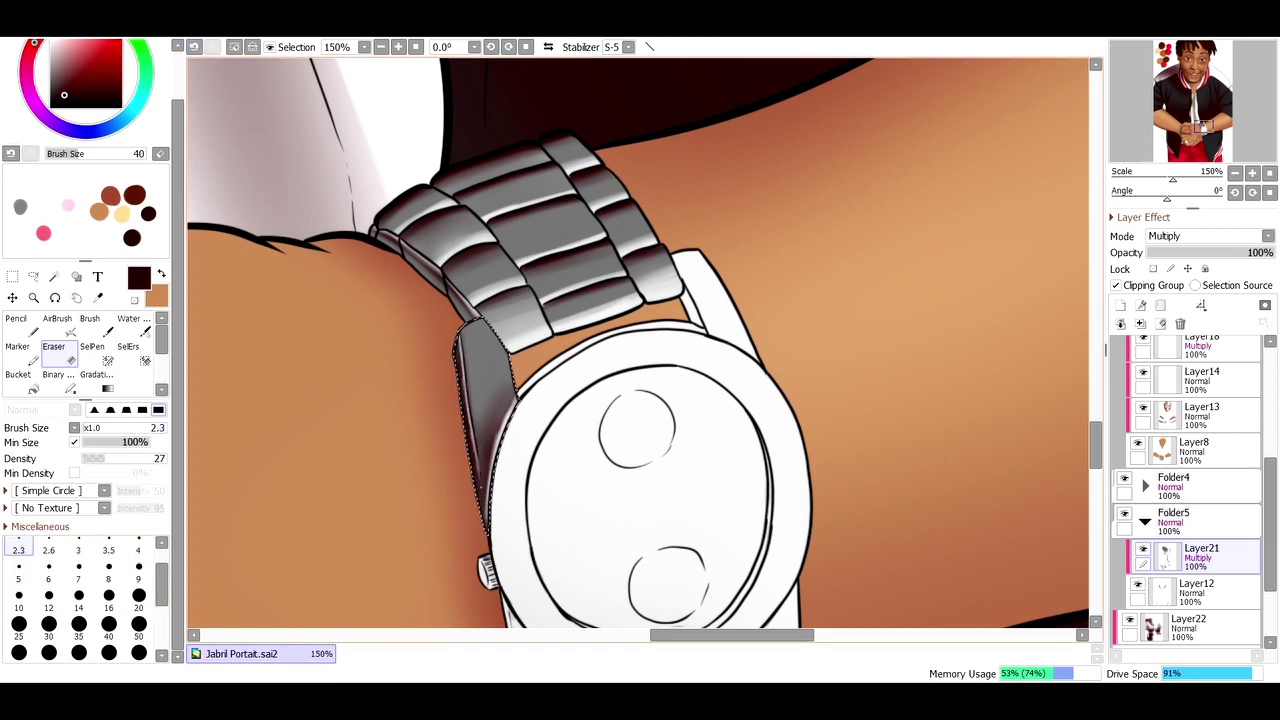
Step: Clean up the narrow tip of the crown-side upper lug above the crown with the Eraser at size 4
{"action": "key", "text": "a"}
{"action": "key", "text": "w"}
{"action": "left_click", "coordinate": [568, 556]}
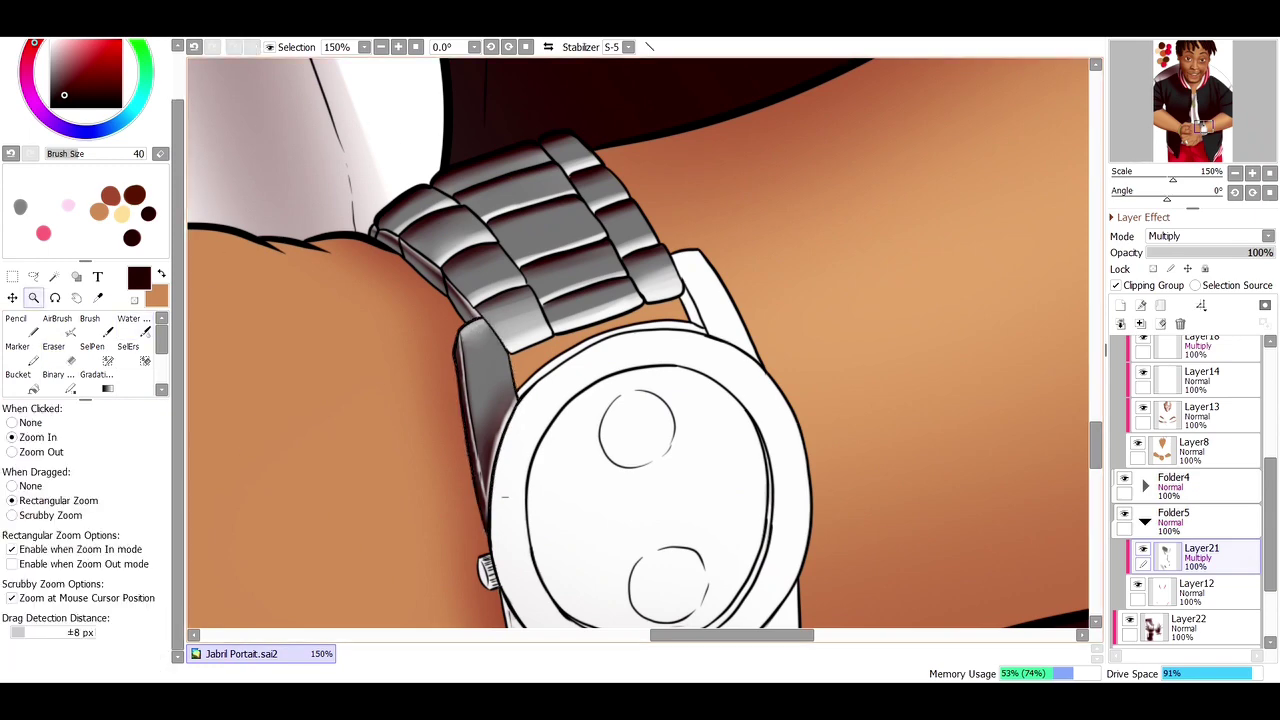
{"action": "left_click", "coordinate": [470, 470]}
{"action": "key", "text": "e"}
{"action": "scroll", "coordinate": [586, 214], "scroll_direction": "down", "scroll_amount": 5}
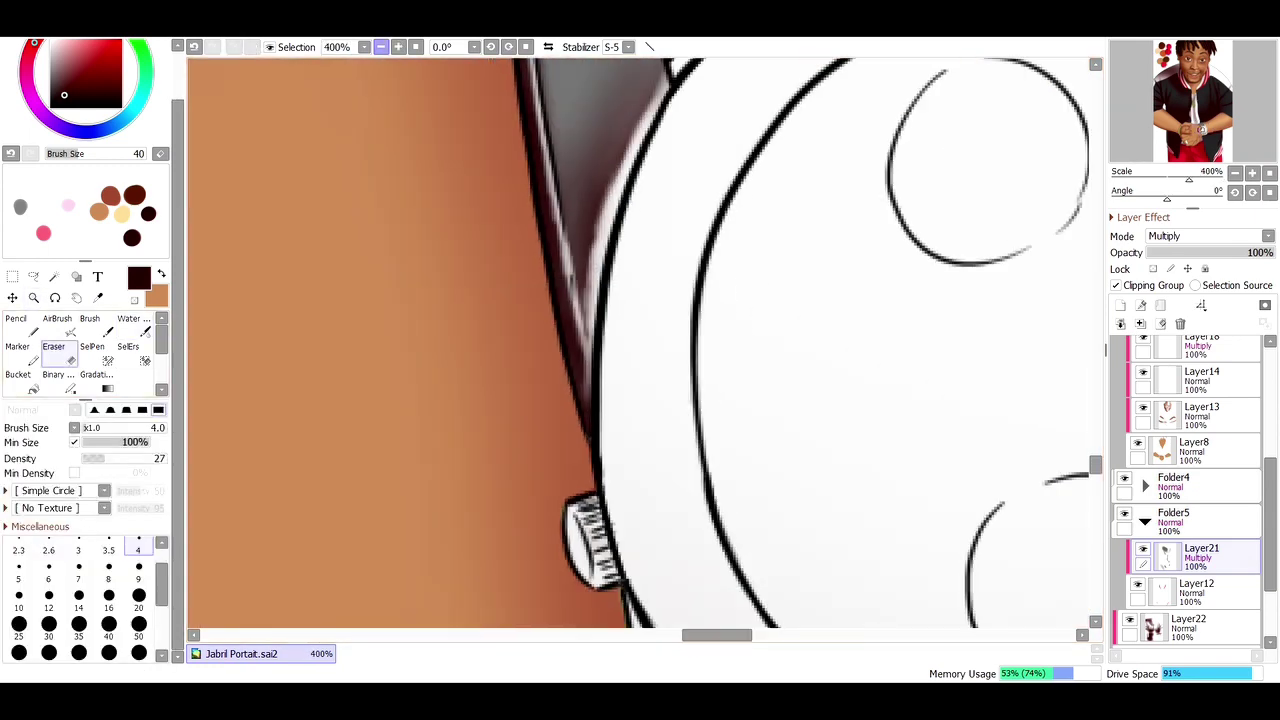
{"action": "left_click_drag", "start_coordinate": [586, 214], "coordinate": [620, 280]}
Step: Fill the upper lug opposite the crown side with grey and airbrush it dark brown
{"action": "key", "text": "m"}
{"action": "left_click", "coordinate": [848, 350]}
{"action": "key", "text": "v"}
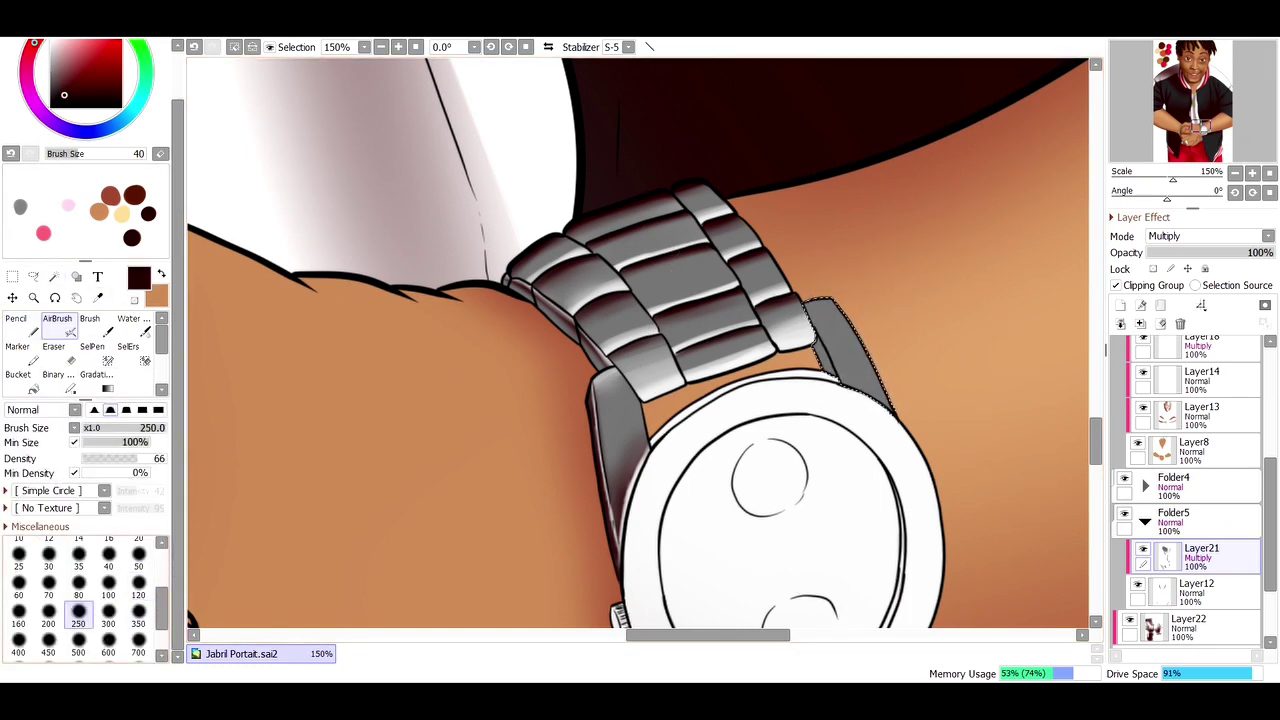
{"action": "mouse_move", "coordinate": [875, 400]}
{"action": "left_mouse_down"}
{"action": "mouse_move", "coordinate": [857, 314]}
{"action": "mouse_move", "coordinate": [825, 300]}
{"action": "left_mouse_up"}
Step: Soften that opposite upper lug with the Eraser and Water tool at size 14, and touch up its shadow with the AirBrush at size 20
{"action": "key", "text": "e"}
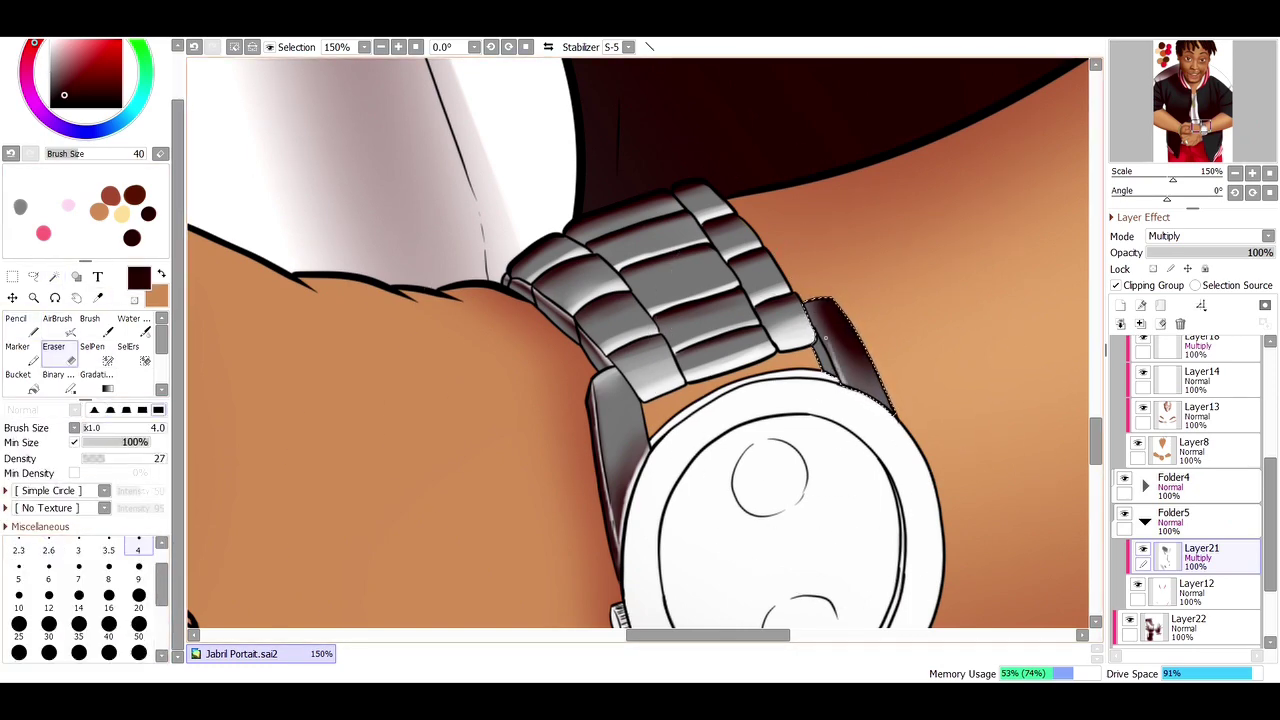
{"action": "left_click", "coordinate": [138, 595]}
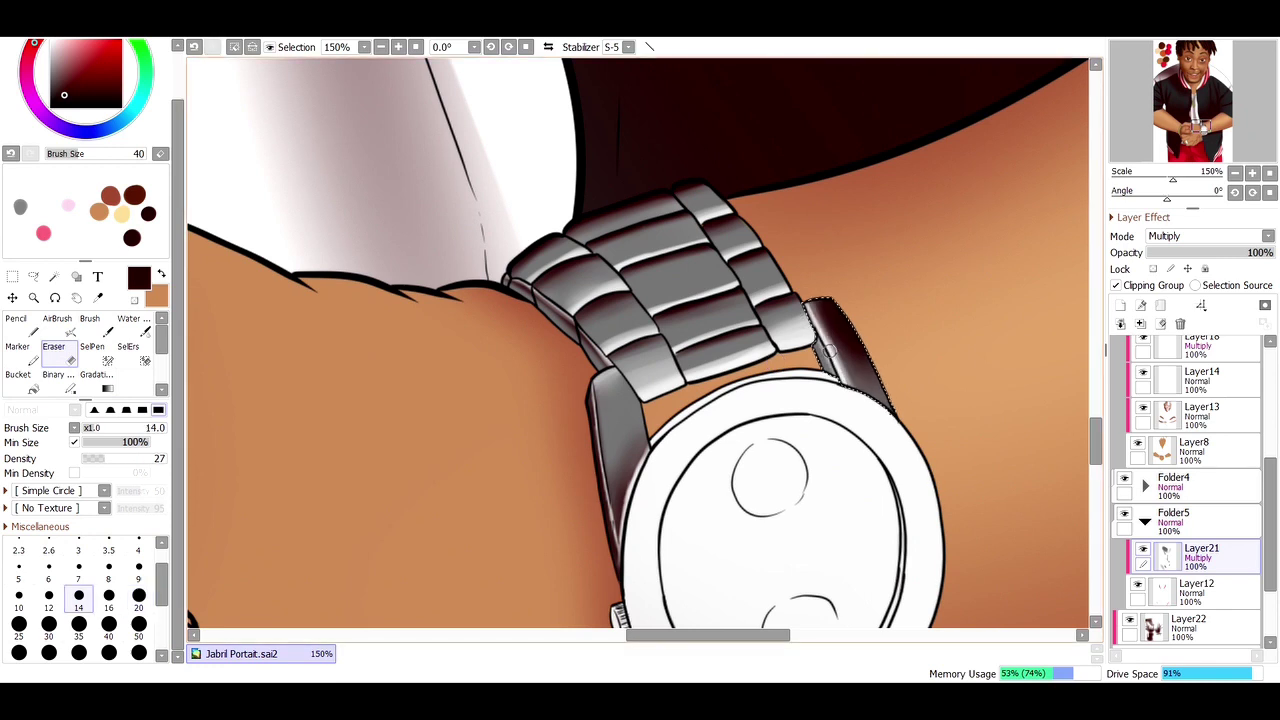
{"action": "key", "text": "c"}
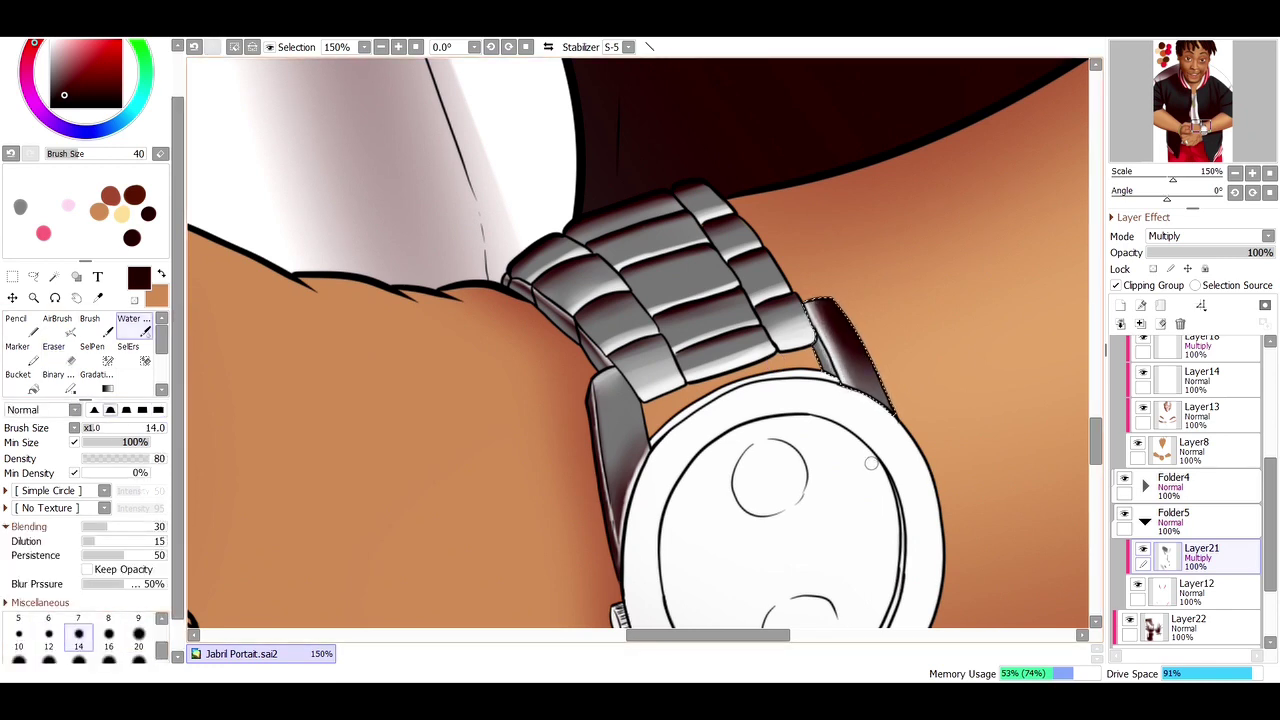
{"action": "key", "text": "v"}
{"action": "mouse_move", "coordinate": [843, 370]}
{"action": "left_mouse_down"}
{"action": "mouse_move", "coordinate": [818, 310]}
{"action": "mouse_move", "coordinate": [838, 385]}
{"action": "left_mouse_up"}
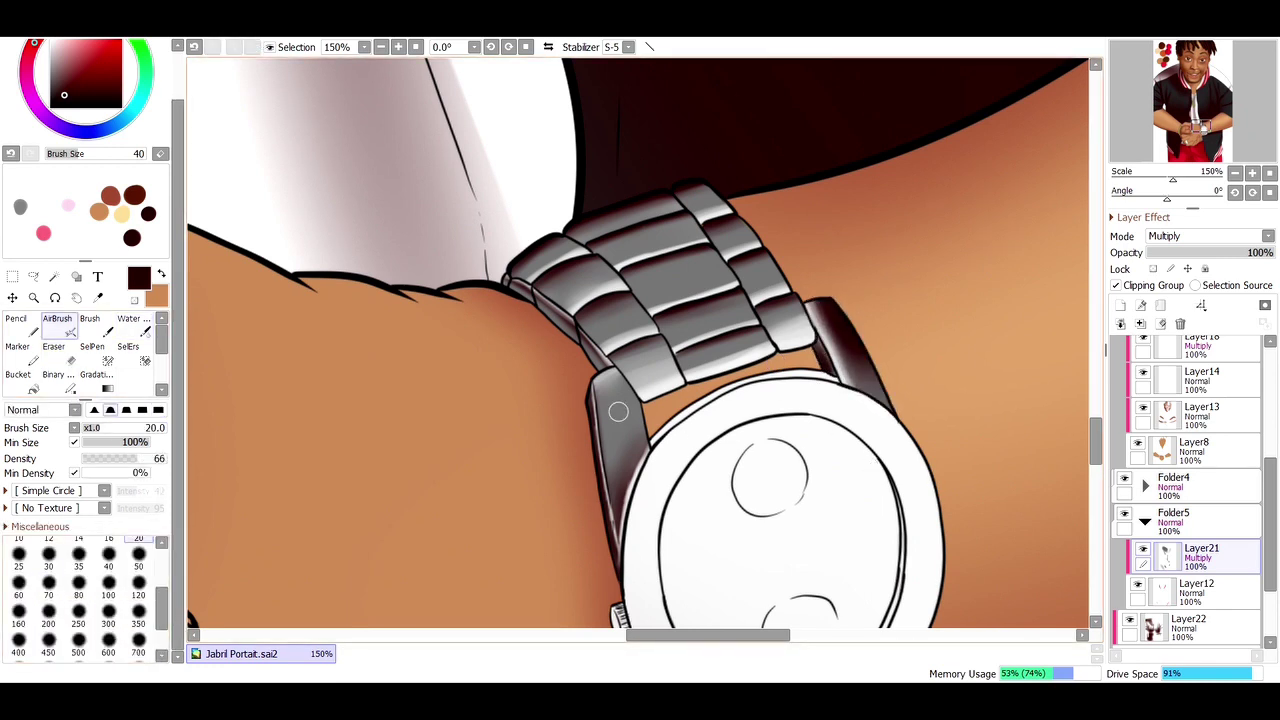
{"action": "scroll", "coordinate": [838, 385], "scroll_direction": "down", "scroll_amount": 2}
{"action": "scroll", "coordinate": [720, 368], "scroll_direction": "down", "scroll_amount": 3}
{"action": "key", "text": "w"}
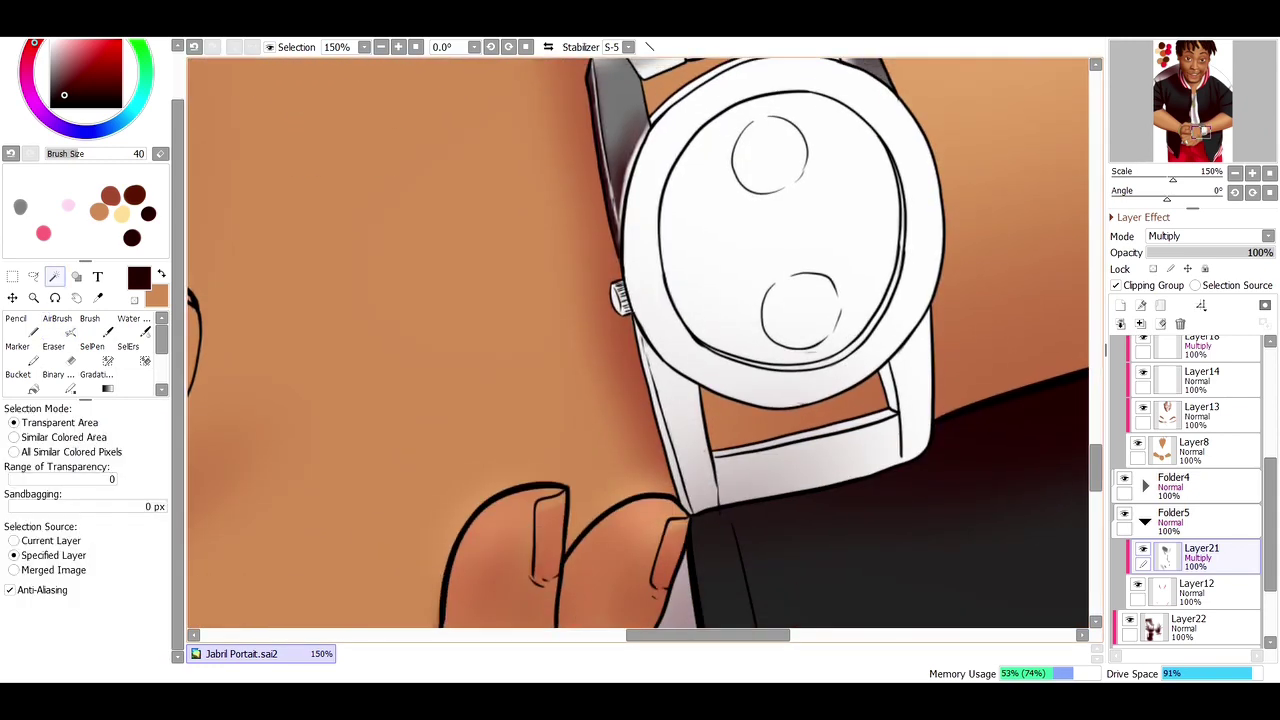
{"action": "left_click", "coordinate": [693, 350]}
{"action": "key", "text": "s"}
{"action": "key", "text": "ctrl+d"}
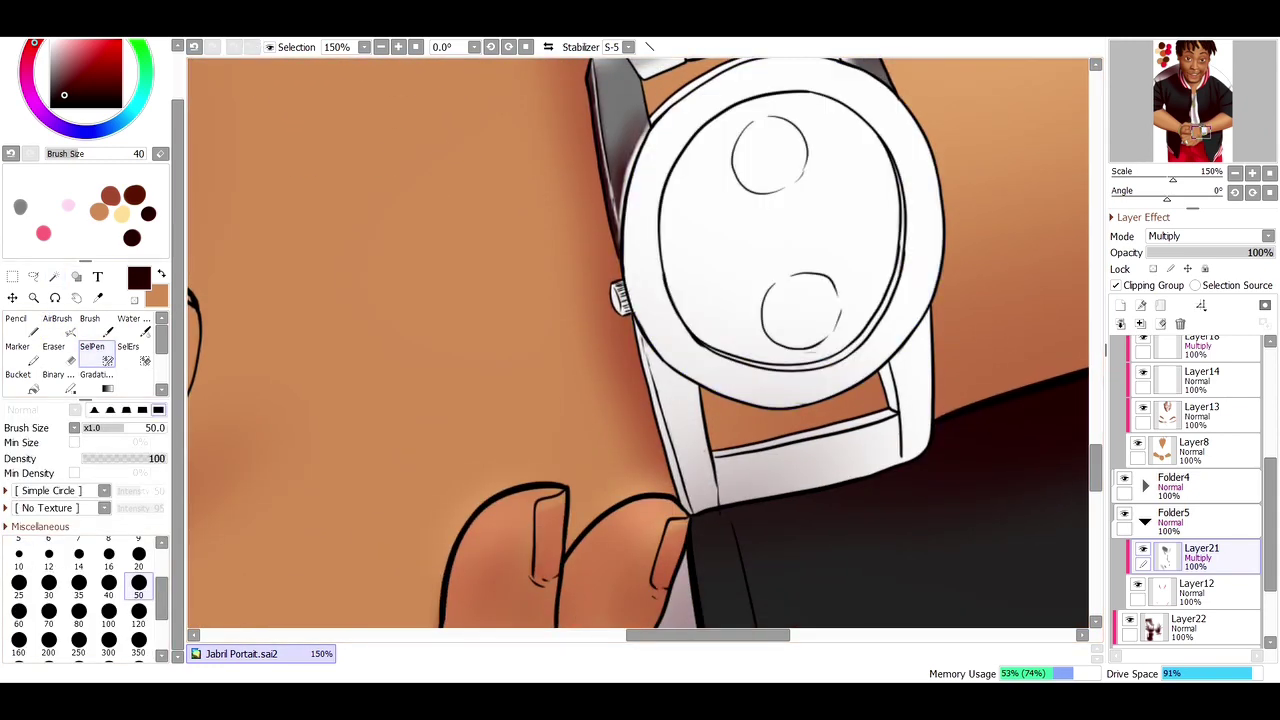
Step: Select the watch's round bezel and fill it with grey using the Pencil at size 350
{"action": "key", "text": "w"}
{"action": "left_click", "coordinate": [640, 230]}
{"action": "key", "text": "n"}
{"action": "scroll", "coordinate": [640, 340], "scroll_direction": "up", "scroll_amount": 3}
{"action": "left_click_drag", "start_coordinate": [729, 528], "coordinate": [480, 330]}
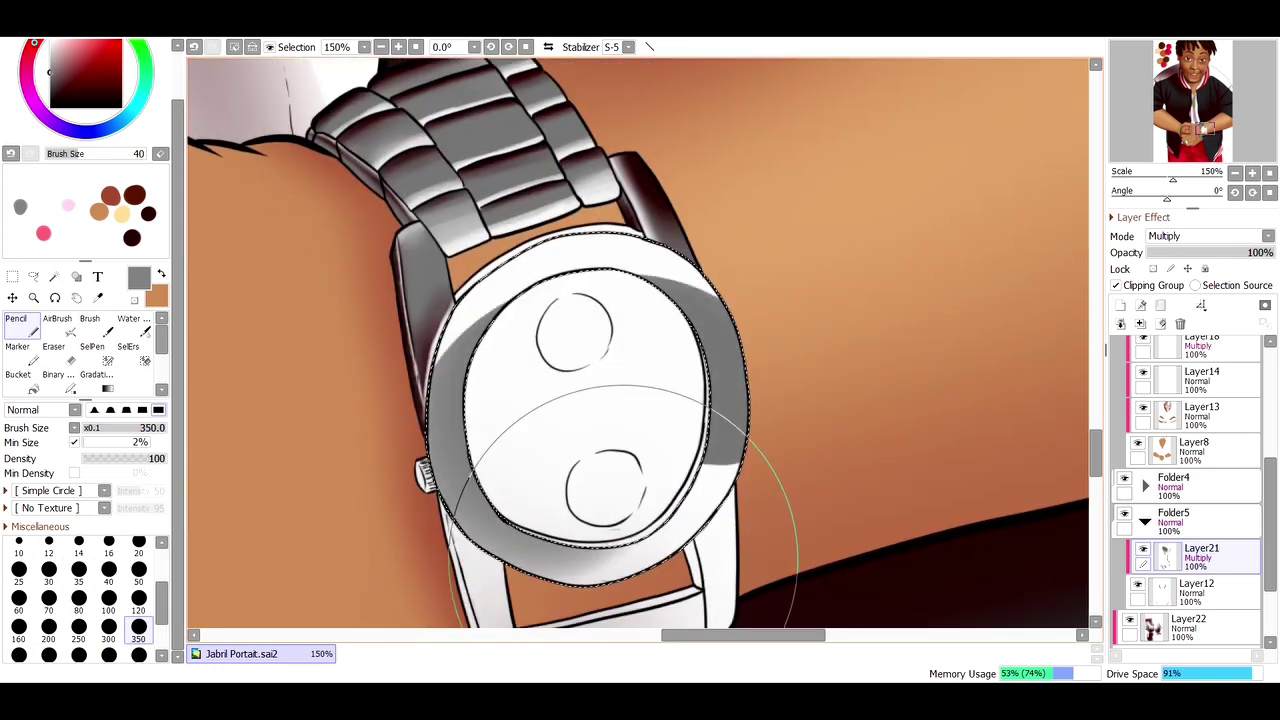
Step: Erase soft highlights into both sides of the grey bezel with the Eraser at size 25 and smaller, density 12
{"action": "key", "text": "e"}
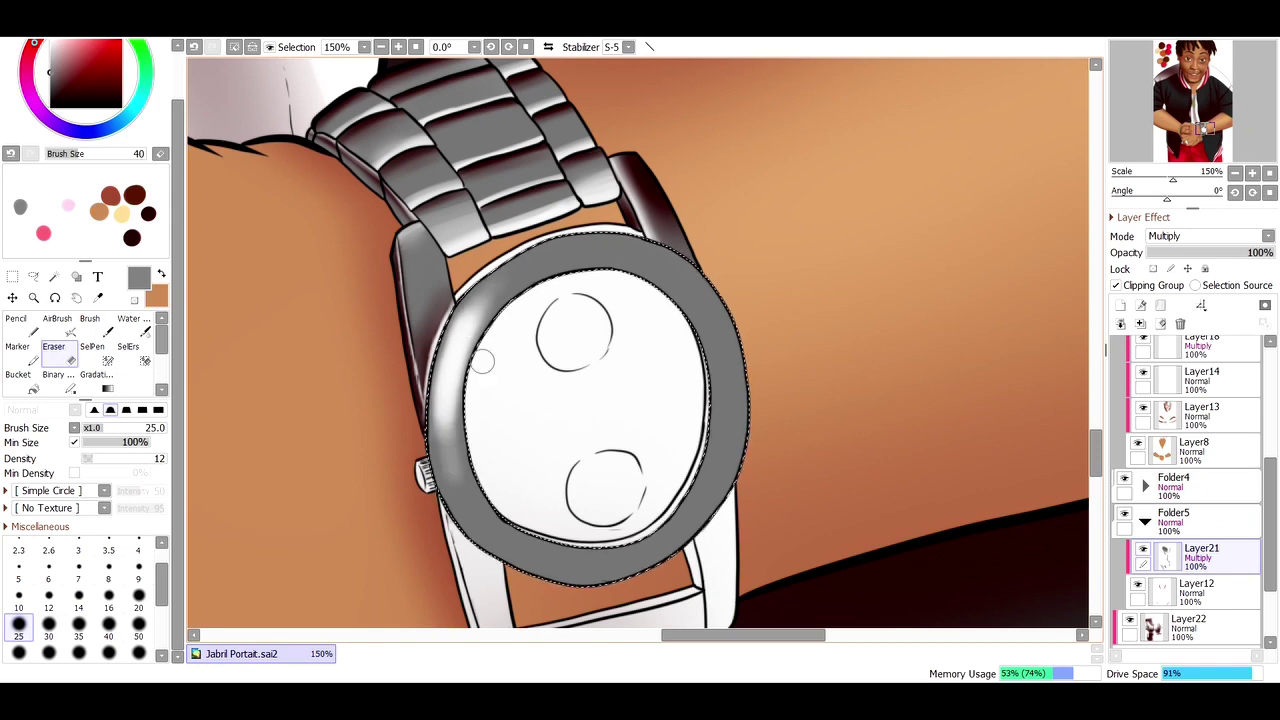
{"action": "key", "text": "bracketleft"}
{"action": "key", "text": "bracketleft"}
{"action": "key", "text": "bracketleft"}
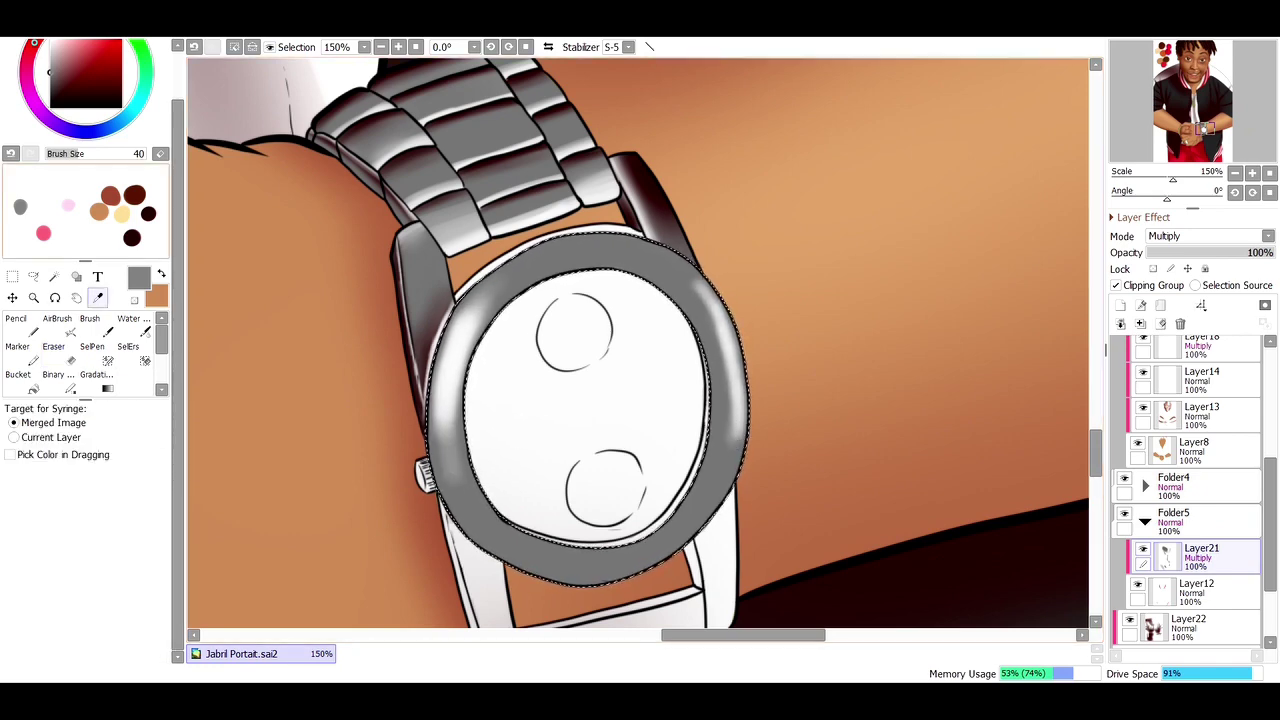
Step: Airbrush dark brown shadows into the bezel's upper and lower parts at sizes 12 and 35, blend them, and erase a highlight at size 35
{"action": "key", "text": "a"}
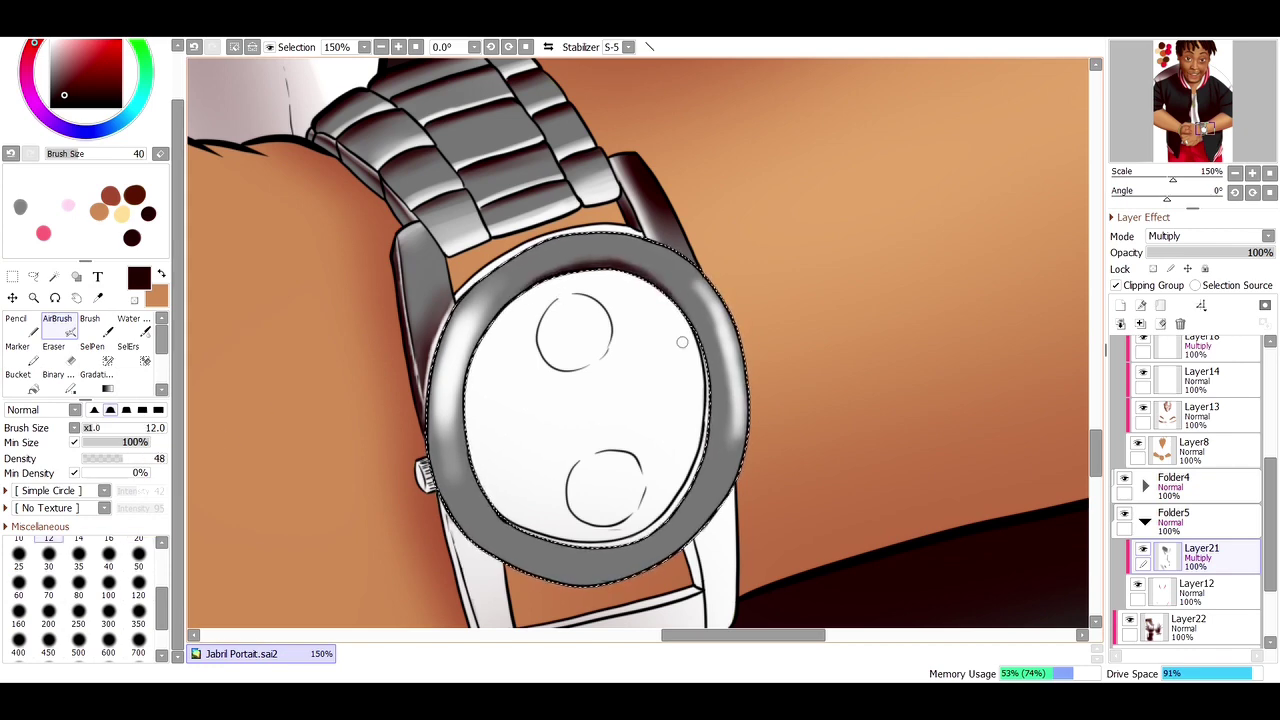
{"action": "key", "text": "w"}
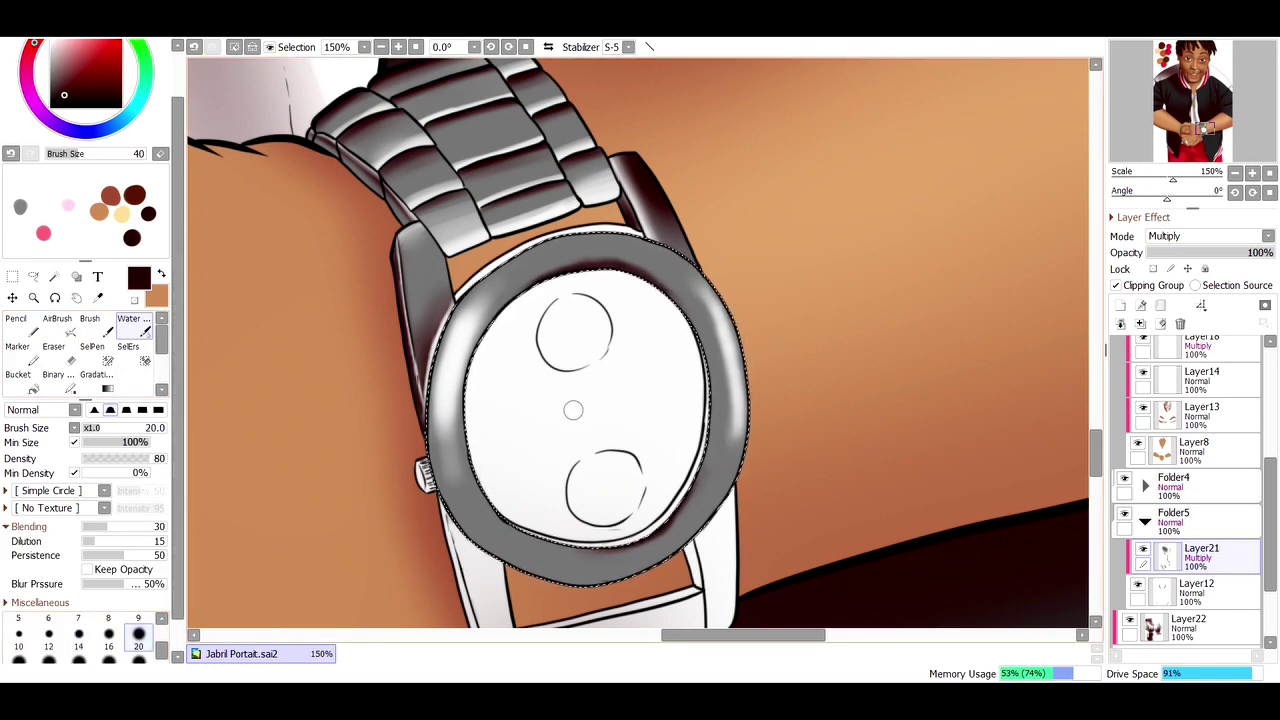
{"action": "key", "text": "a"}
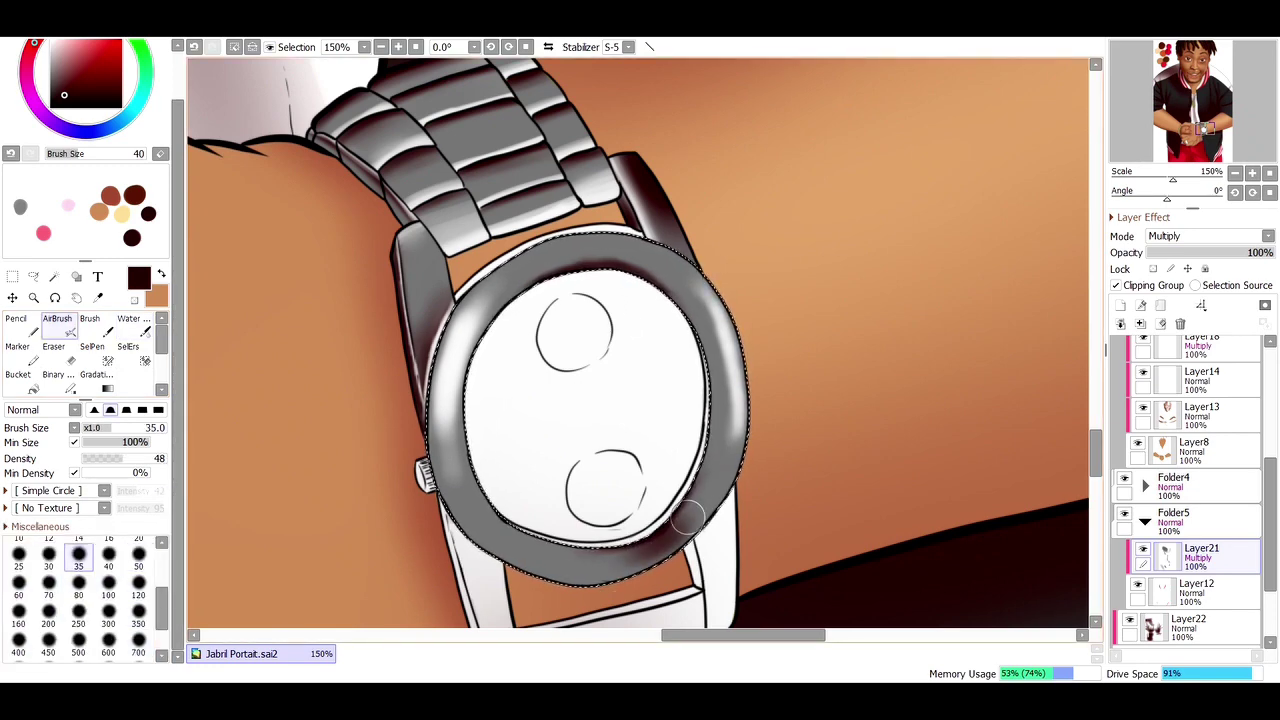
{"action": "key", "text": "e"}
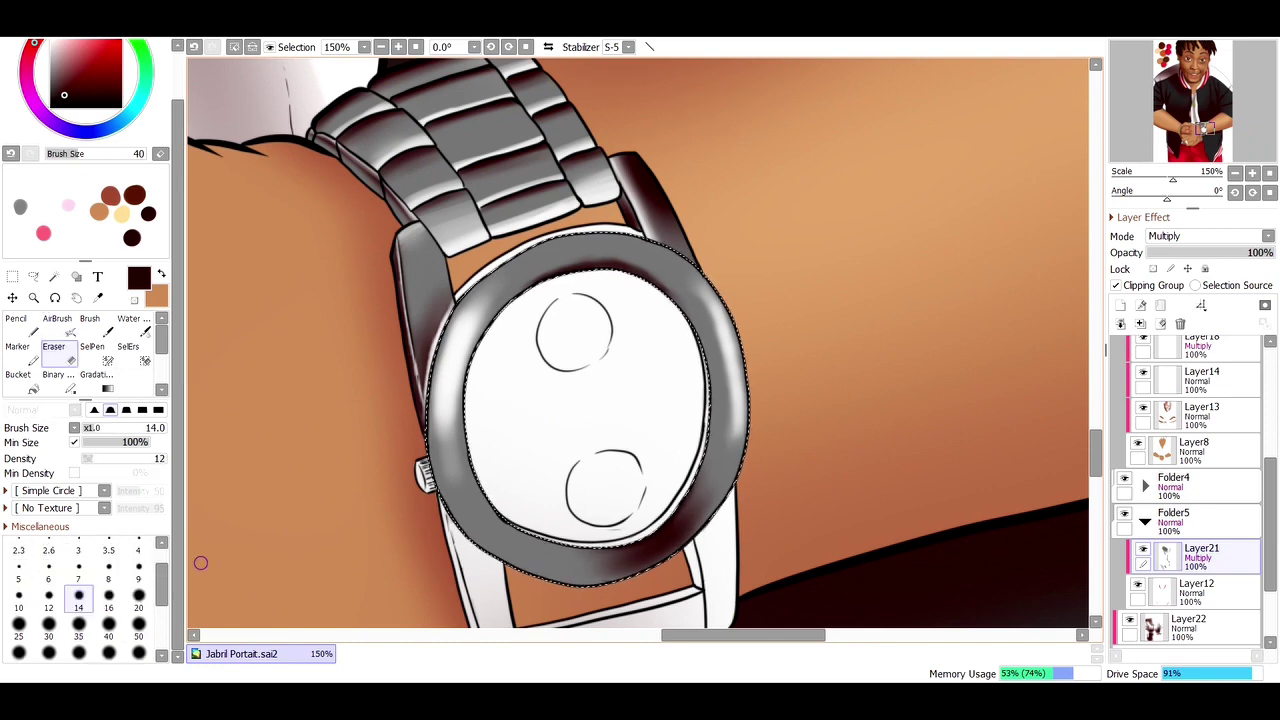
{"action": "left_click_drag", "start_coordinate": [733, 366], "coordinate": [735, 480]}
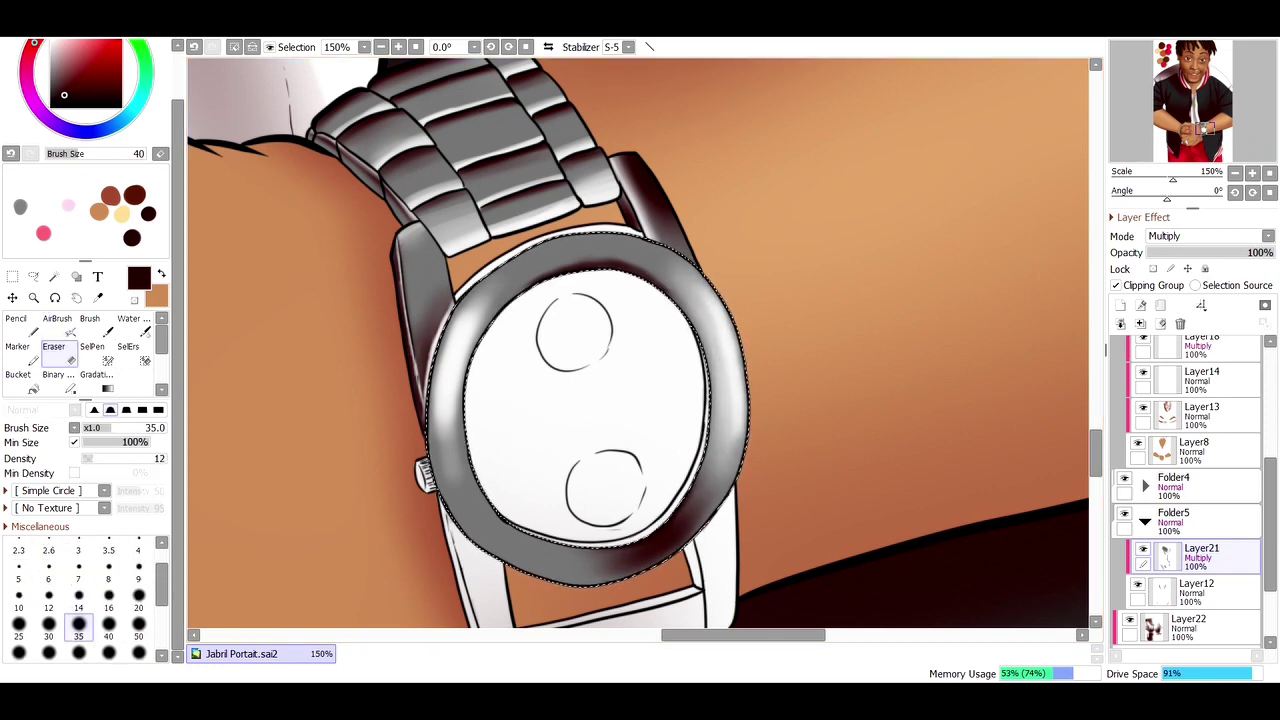
Step: Airbrush cyan reflections onto the bezel's lower crown side and the opposite upper side at sizes 35 and 30
{"action": "key", "text": "a"}
{"action": "key", "text": "bracketright"}
{"action": "key", "text": "bracketright"}
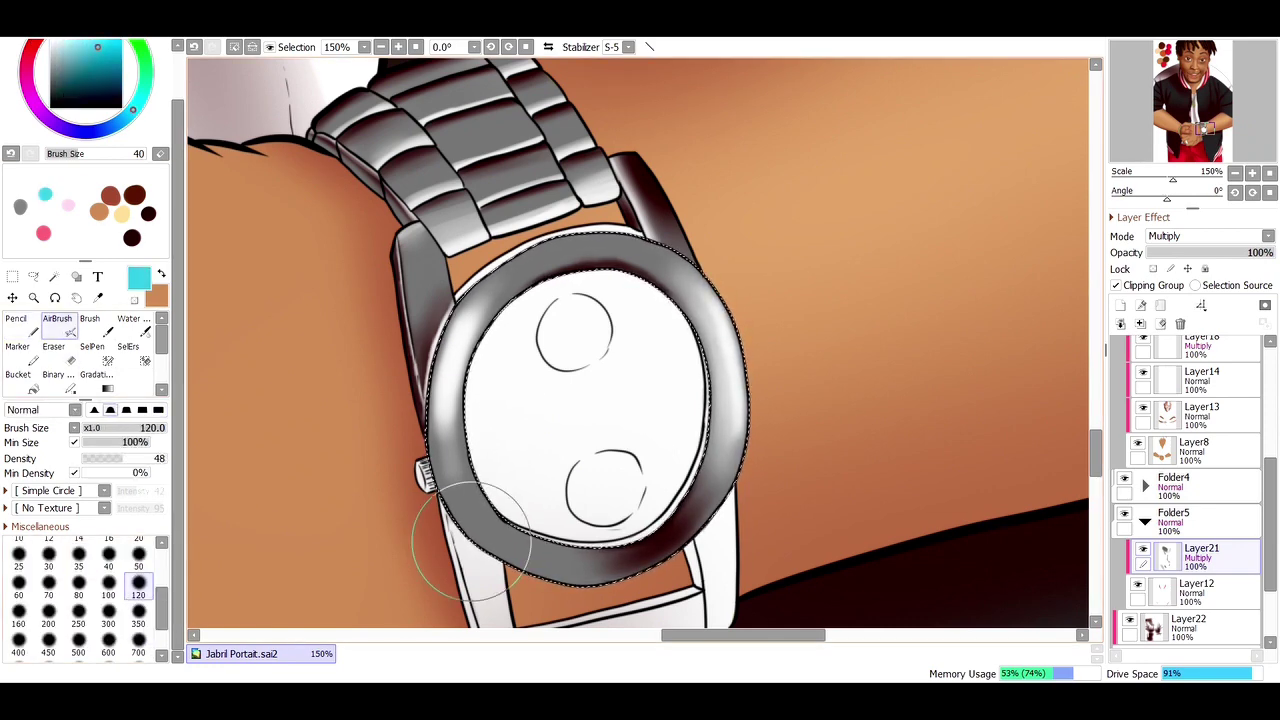
{"action": "key", "text": "bracketleft"}
{"action": "key", "text": "bracketleft"}
{"action": "left_click_drag", "start_coordinate": [510, 545], "coordinate": [450, 461]}
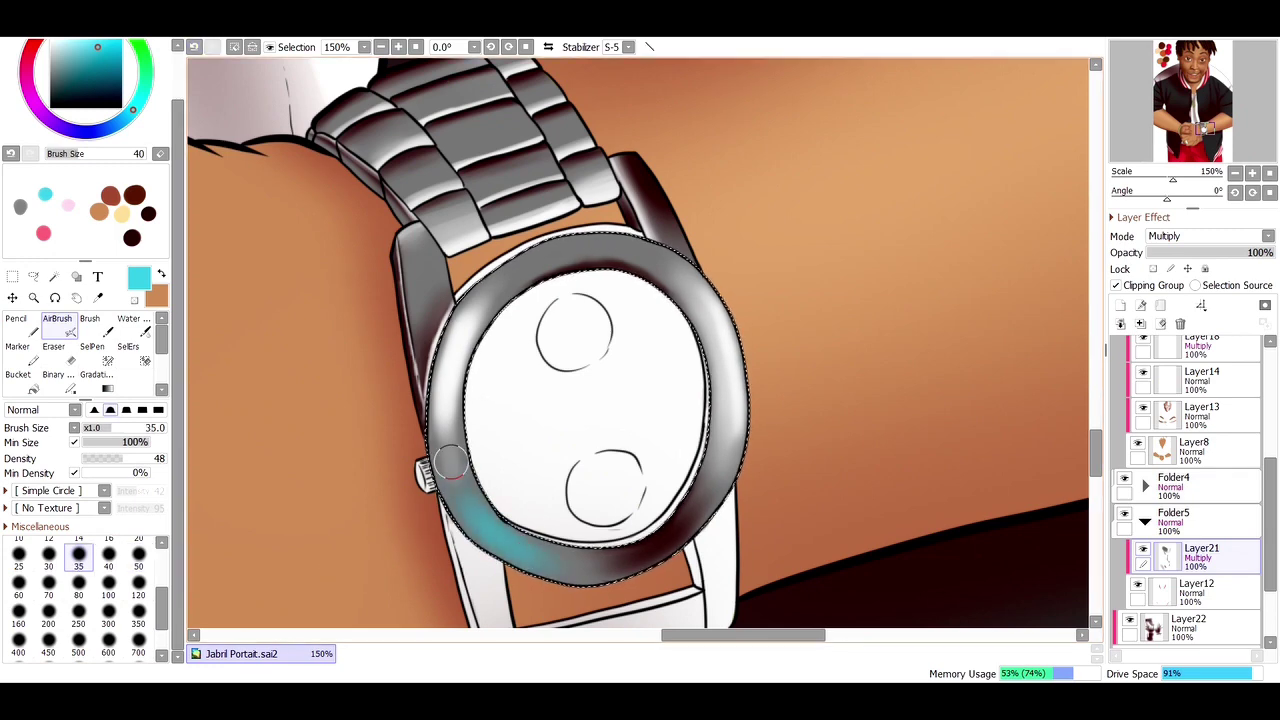
{"action": "key", "text": "ctrl+z"}
{"action": "key", "text": "bracketleft"}
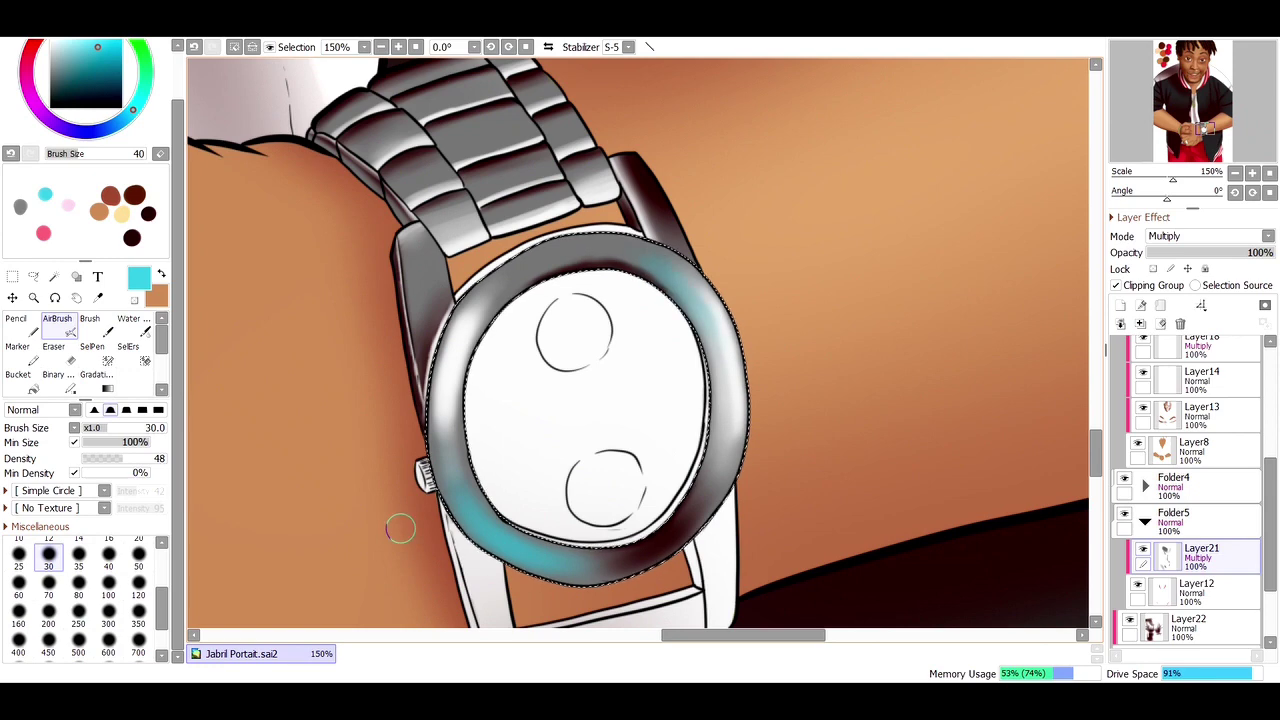
Step: Touch up the bezel's cyan reflections with grey using the AirBrush at size 12, and blend them with the Water tool at size 20
{"action": "key", "text": "bracketleft"}
{"action": "key", "text": "bracketleft"}
{"action": "key", "text": "bracketleft"}
{"action": "key", "text": "bracketleft"}
{"action": "key", "text": "bracketleft"}
{"action": "left_click", "coordinate": [490, 498], "text": "alt"}
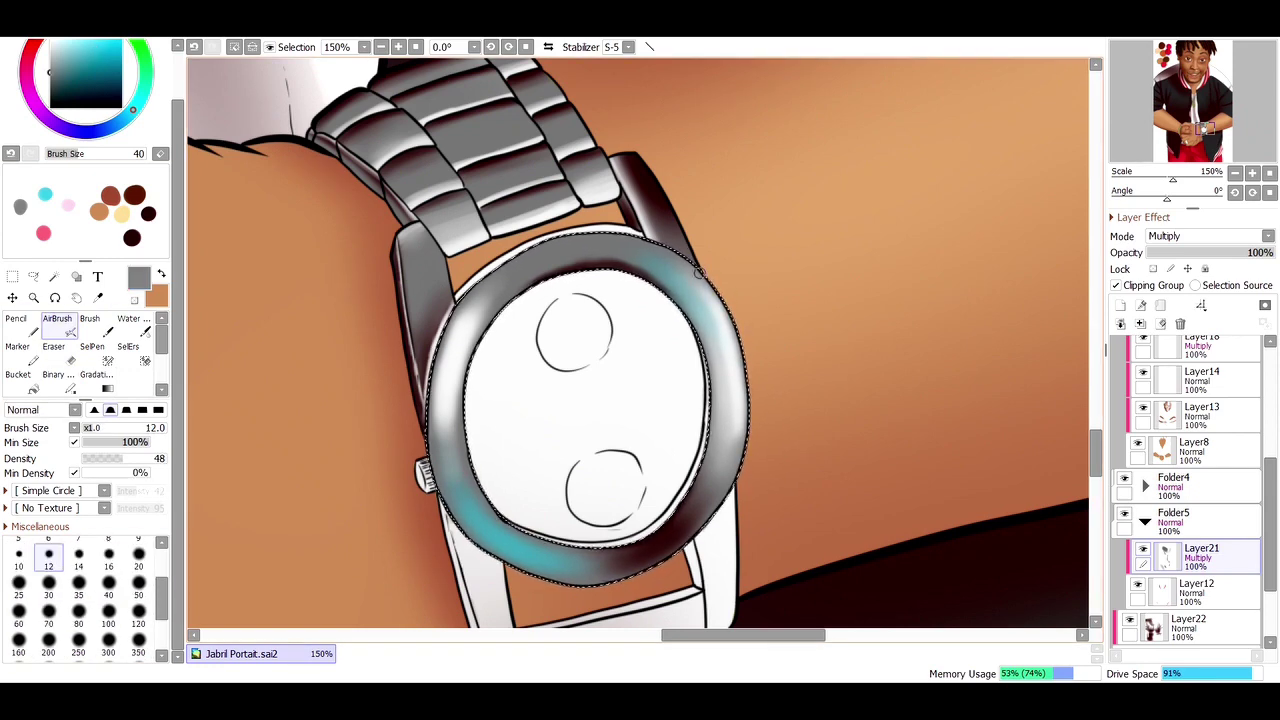
{"action": "key", "text": "c"}
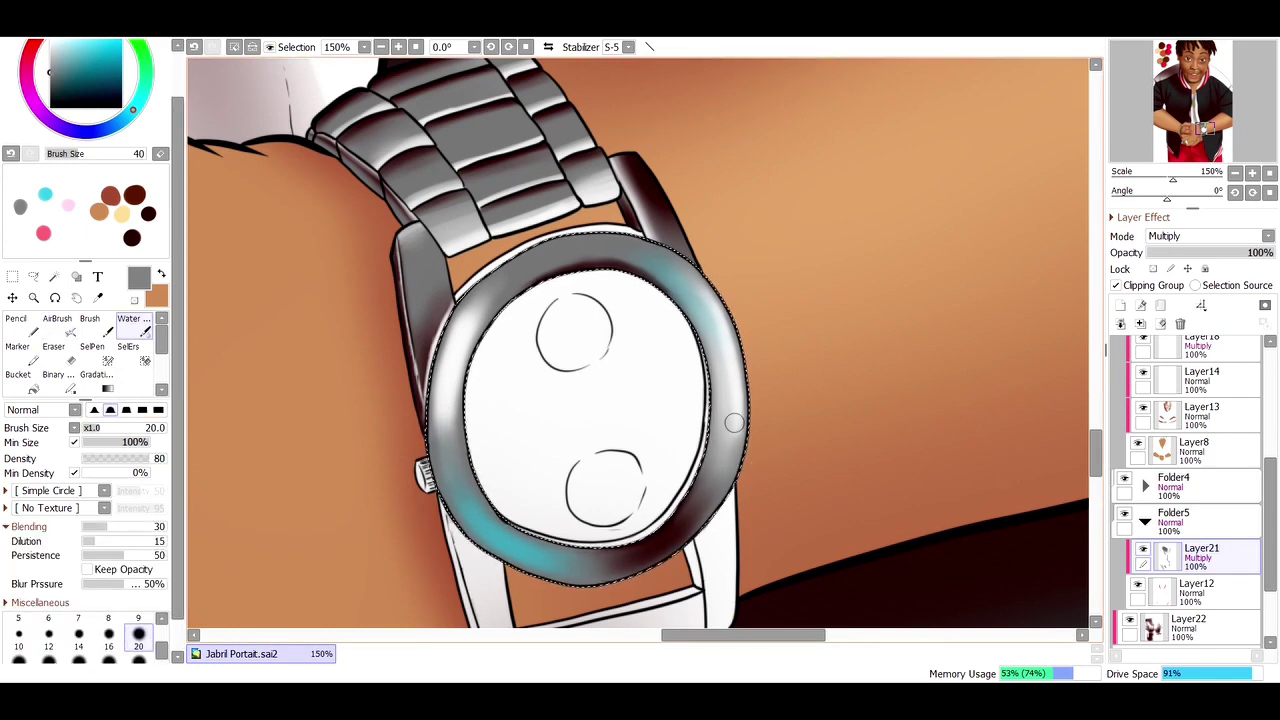
Step: Deepen the shadow across the bezel's upper part with dark brown using the AirBrush at size 50, and blend it
{"action": "key", "text": "v"}
{"action": "left_click", "coordinate": [532, 262], "text": "alt"}
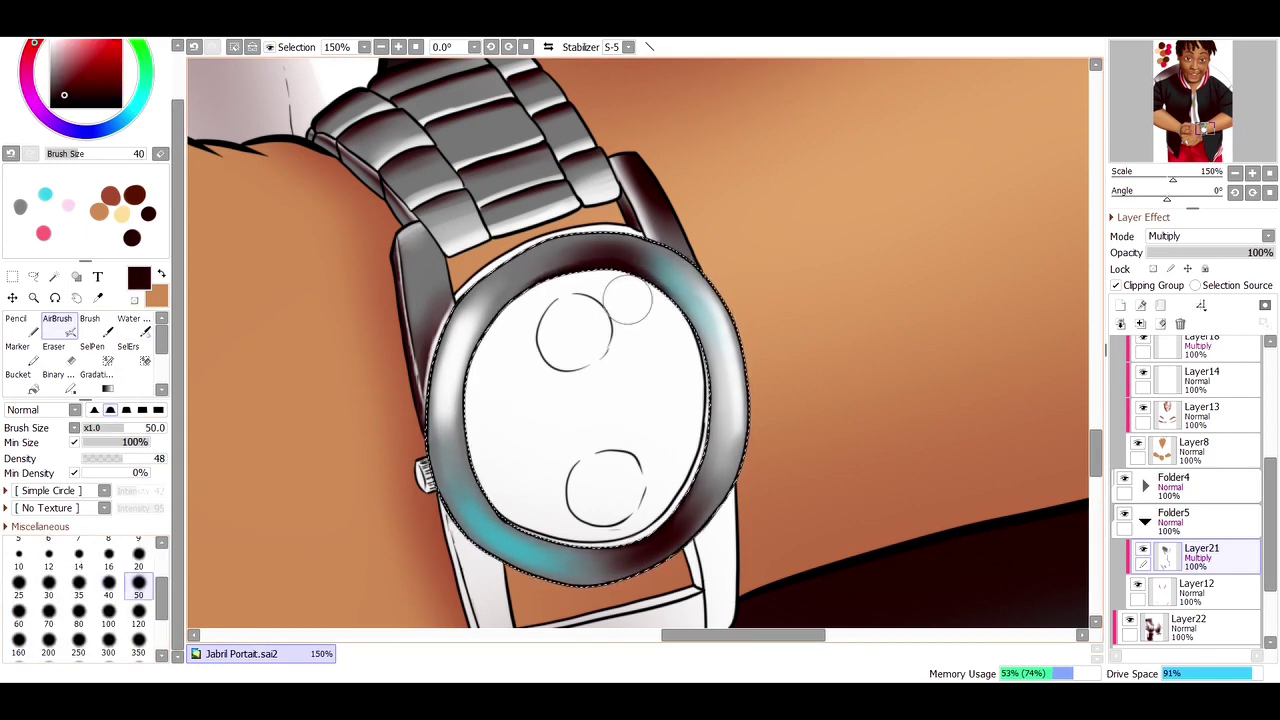
{"action": "key", "text": "c"}
{"action": "key", "text": "n"}
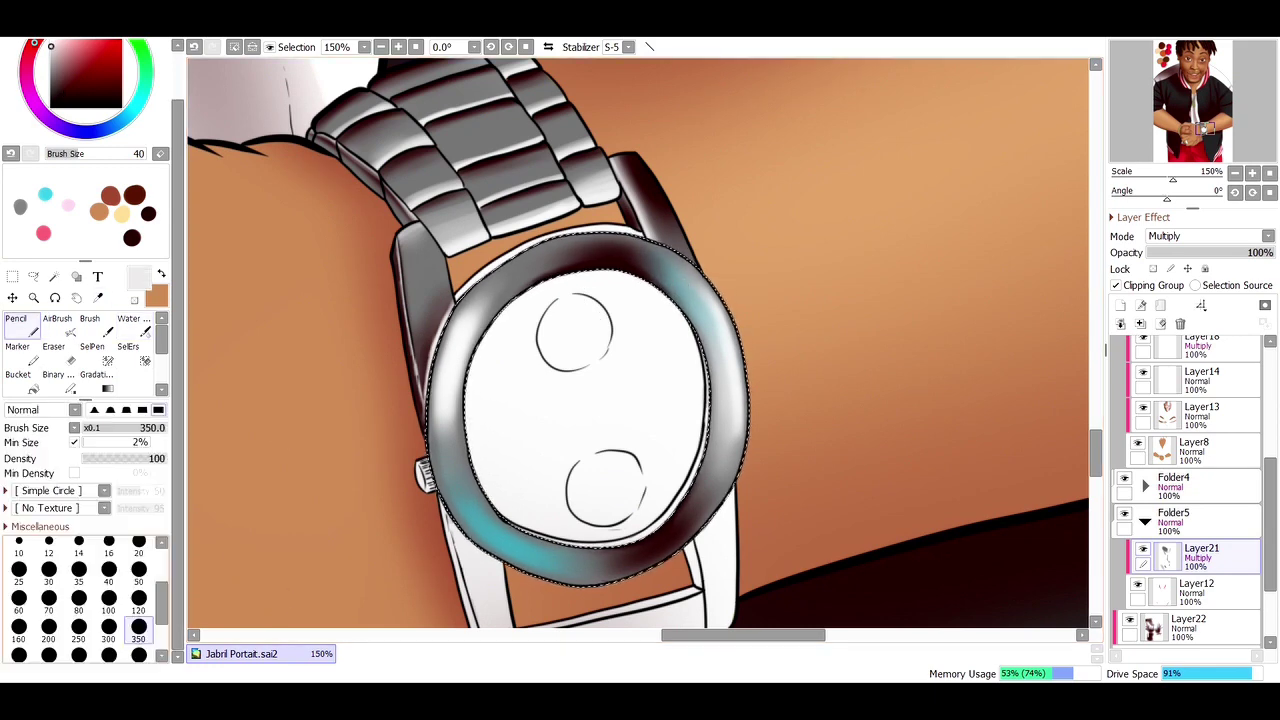
{"action": "left_click", "coordinate": [532, 240], "text": "alt"}
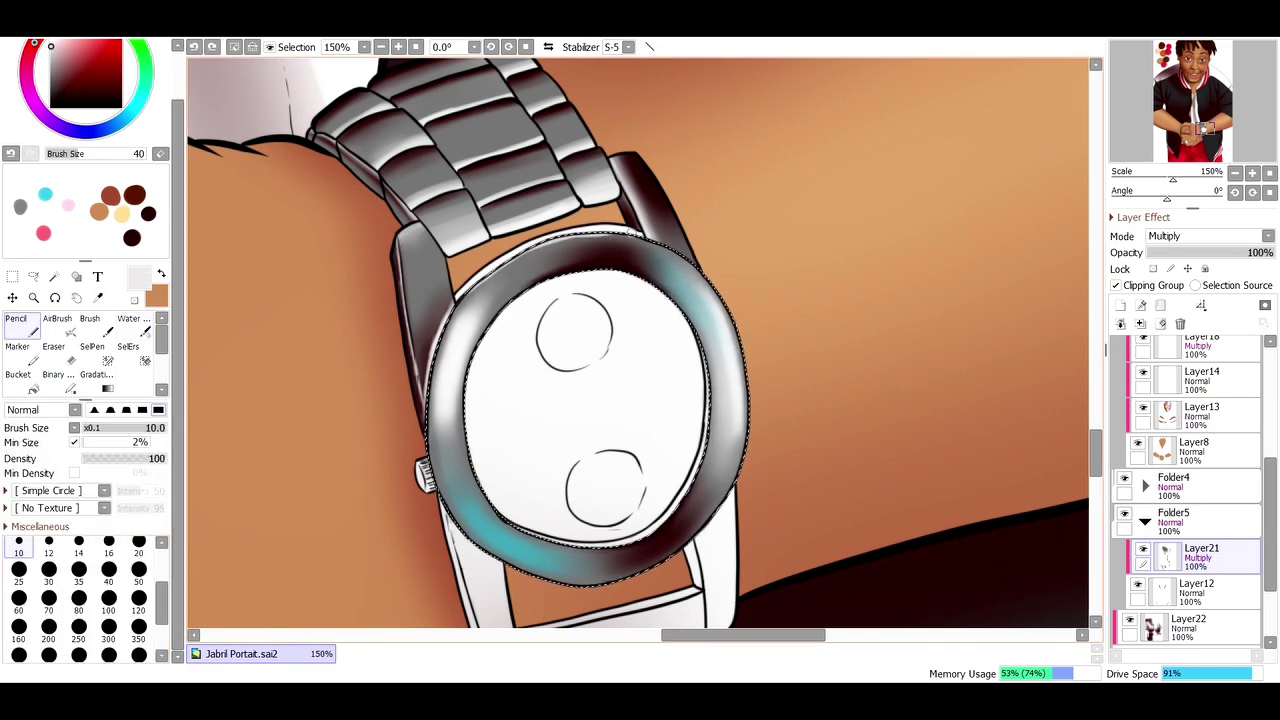
{"action": "key", "text": "ctrl+d"}
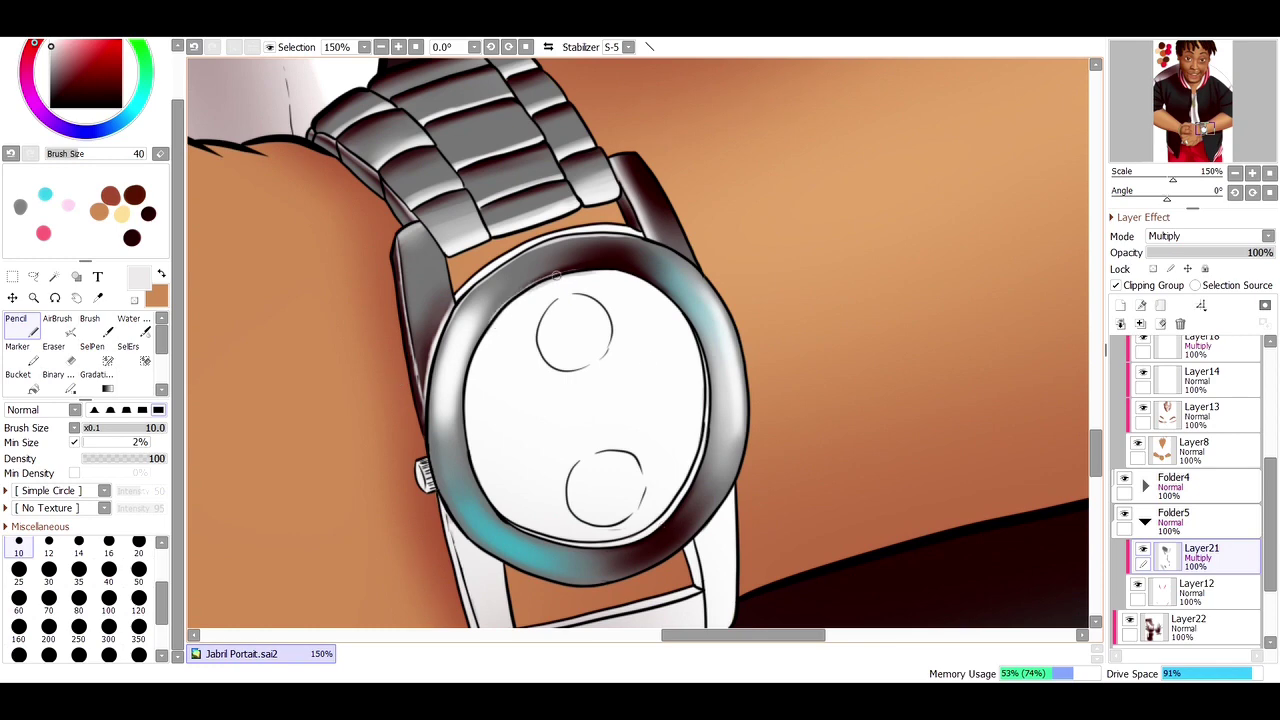
{"action": "key", "text": "ctrl+z"}
{"action": "key", "text": "ctrl+z"}
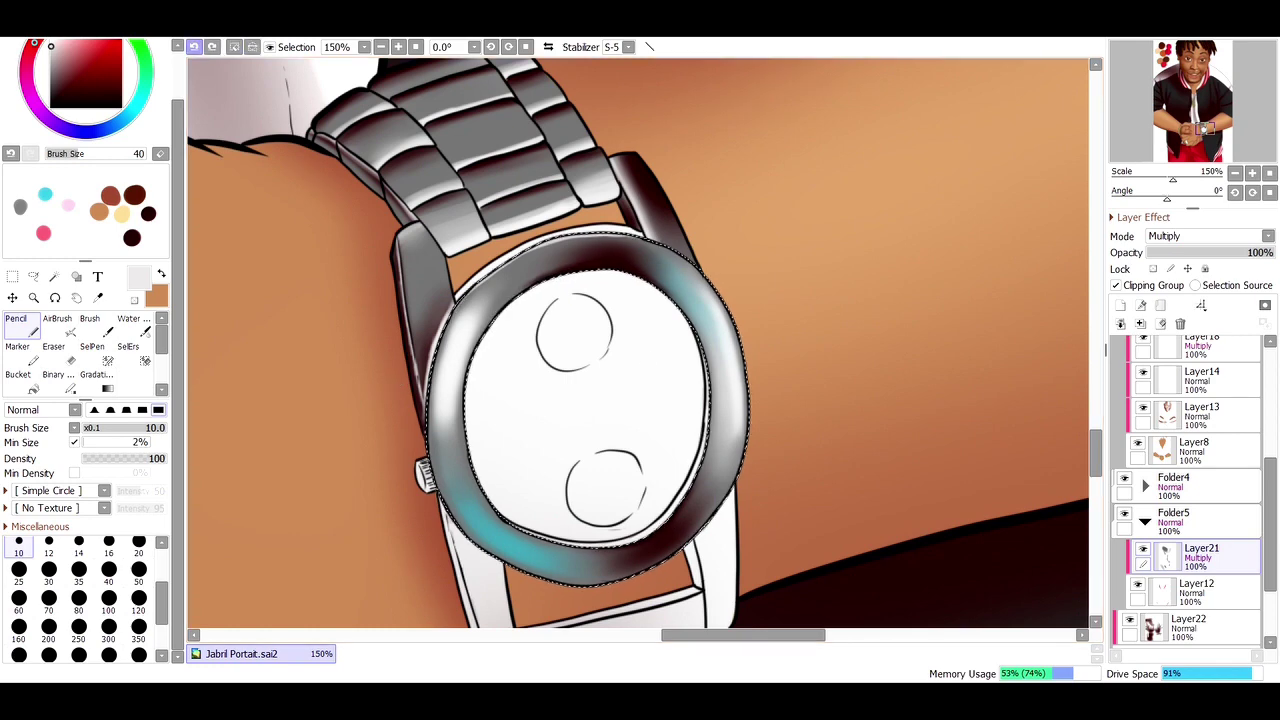
Step: Select the watch face, fill it with grey and airbrush dark brown over its crown side and lower part
{"action": "key", "text": "w"}
{"action": "left_click", "coordinate": [585, 410]}
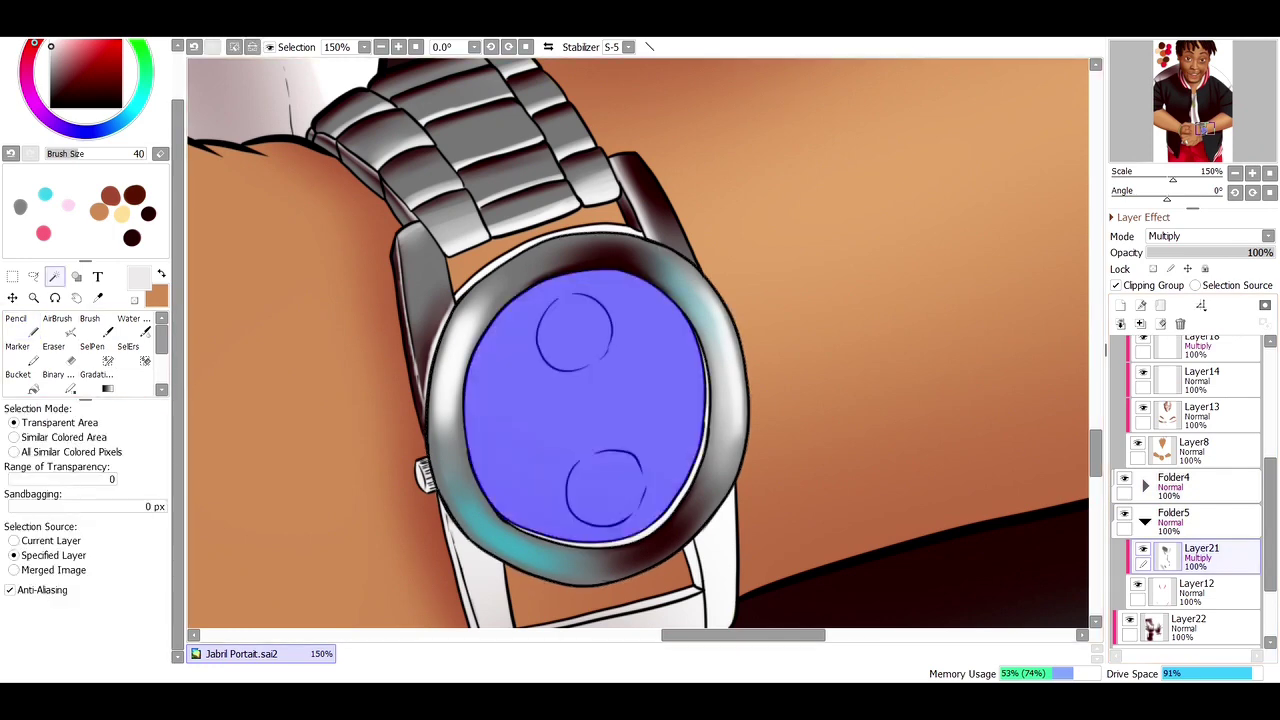
{"action": "key", "text": "n"}
{"action": "left_click", "coordinate": [139, 627]}
{"action": "left_click_drag", "start_coordinate": [640, 400], "coordinate": [405, 333]}
{"action": "left_click", "coordinate": [371, 414], "text": "alt"}
{"action": "mouse_move", "coordinate": [371, 414]}
{"action": "left_mouse_down"}
{"action": "mouse_move", "coordinate": [509, 346]}
{"action": "mouse_move", "coordinate": [473, 502]}
{"action": "mouse_move", "coordinate": [556, 313]}
{"action": "mouse_move", "coordinate": [617, 340]}
{"action": "left_mouse_up"}
{"action": "key", "text": "c"}
Step: Lighten the whole watch face evenly with a large soft Eraser at density 12
{"action": "key", "text": "e"}
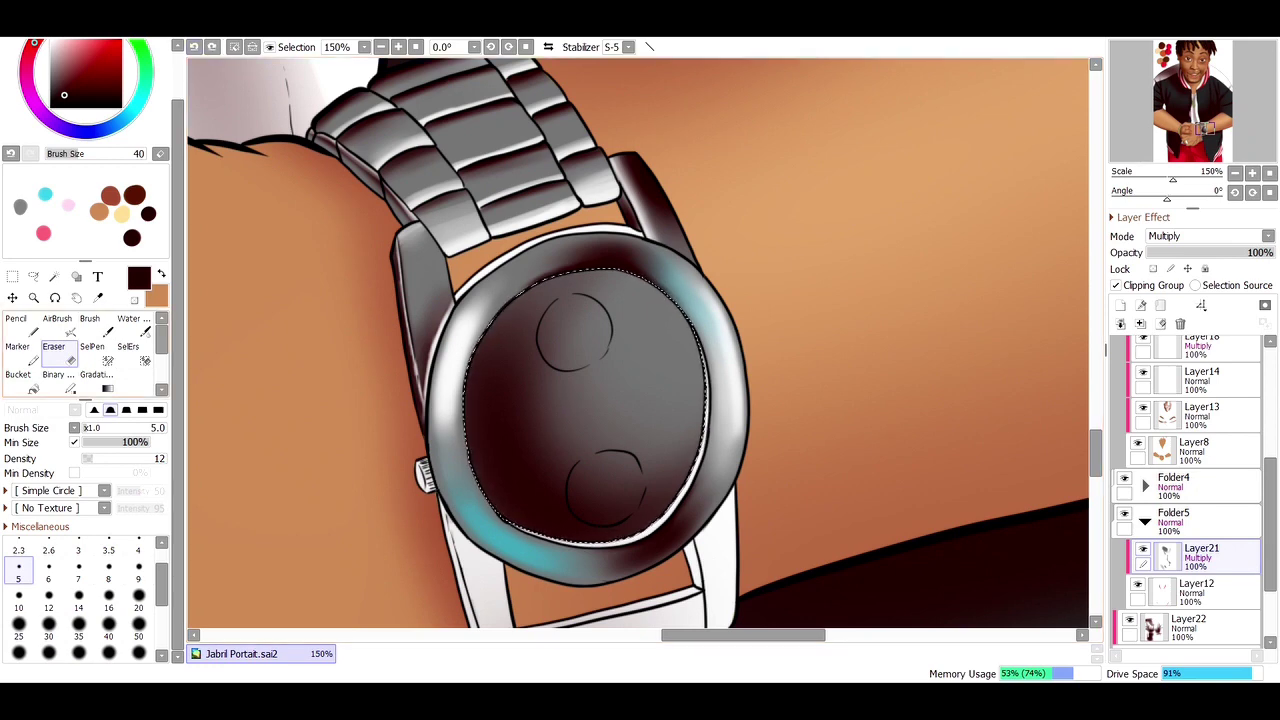
{"action": "scroll", "coordinate": [80, 600], "scroll_direction": "down", "scroll_amount": 3}
{"action": "left_click", "coordinate": [139, 618]}
{"action": "left_click_drag", "start_coordinate": [640, 274], "coordinate": [560, 430]}
Step: Airbrush cyan reflections onto both subdials and the sides of the face at size 20, and blend them with the Water tool at size 25
{"action": "key", "text": "a"}
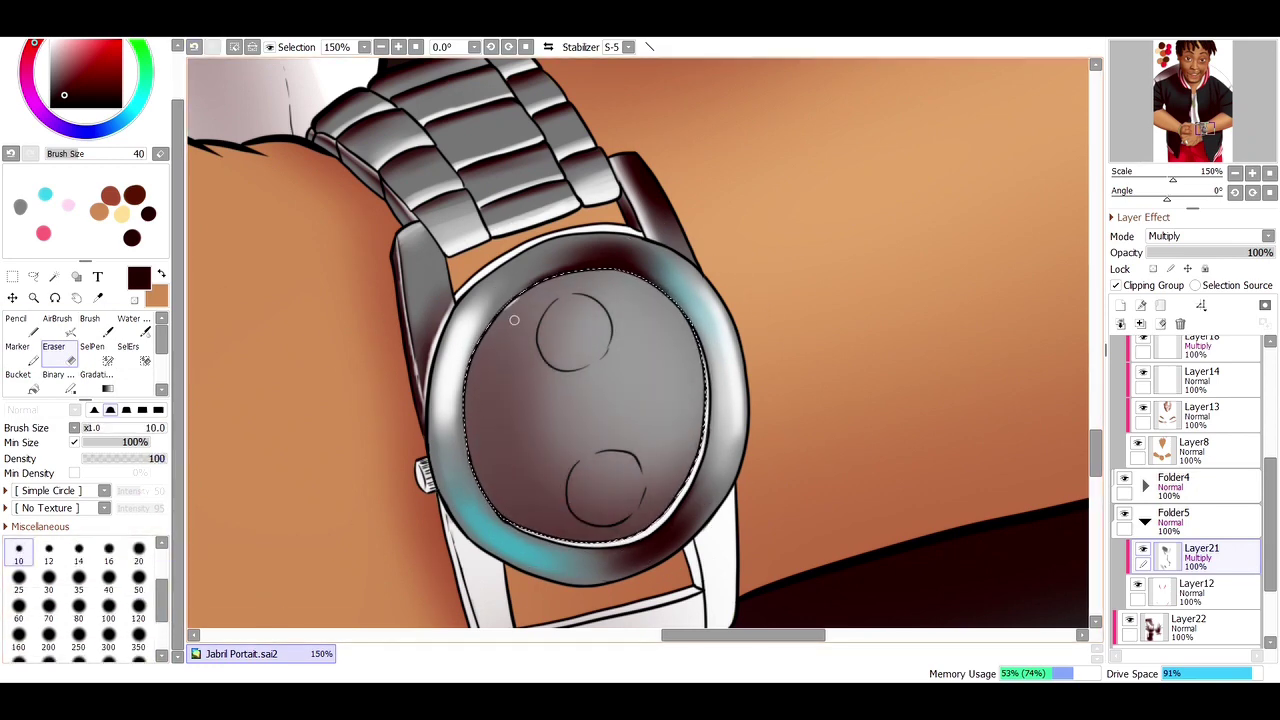
{"action": "left_click", "coordinate": [705, 318], "text": "alt"}
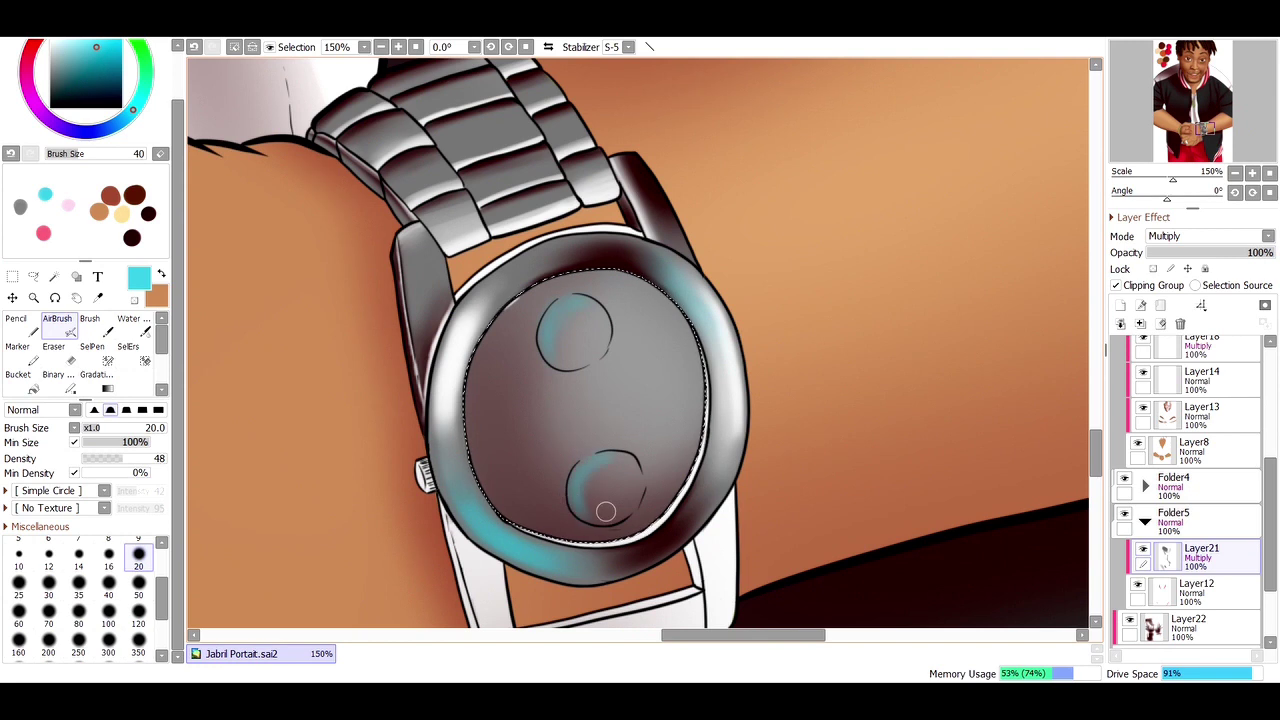
{"action": "key", "text": "c"}
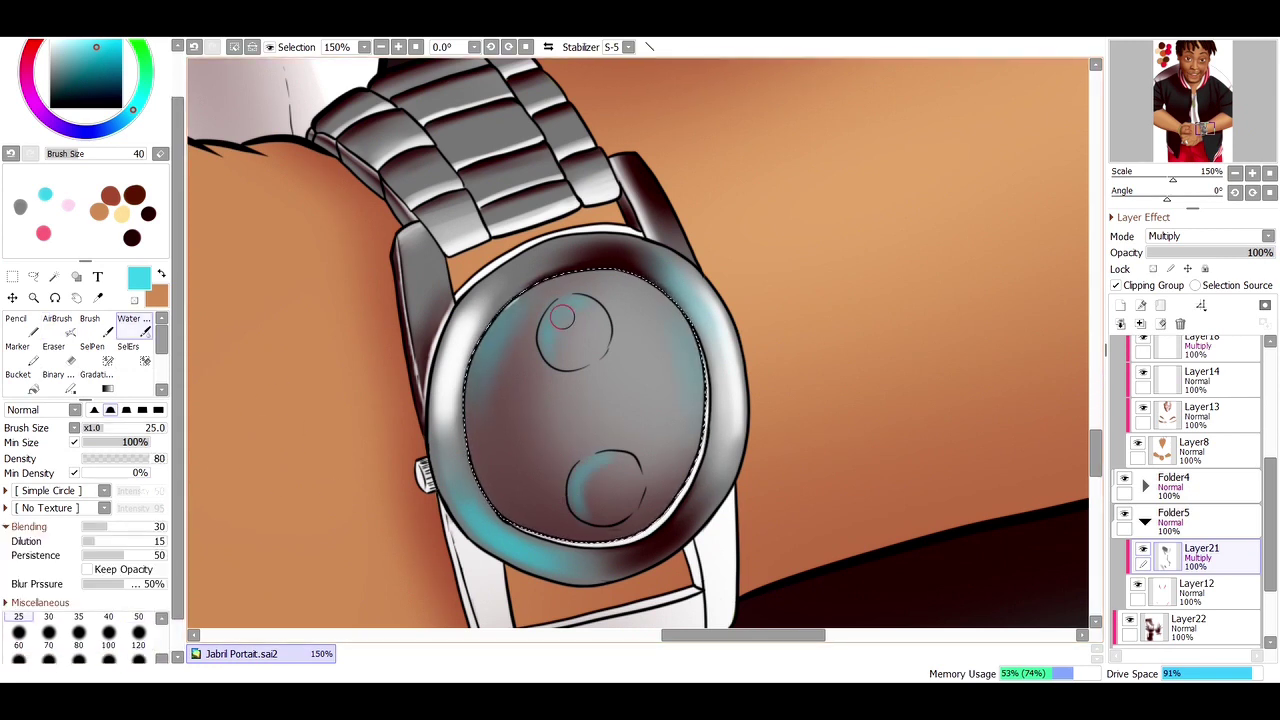
Step: Try to erase diagonal glare streaks across the watch face with the Eraser at size 10, density 32
{"action": "key", "text": "e"}
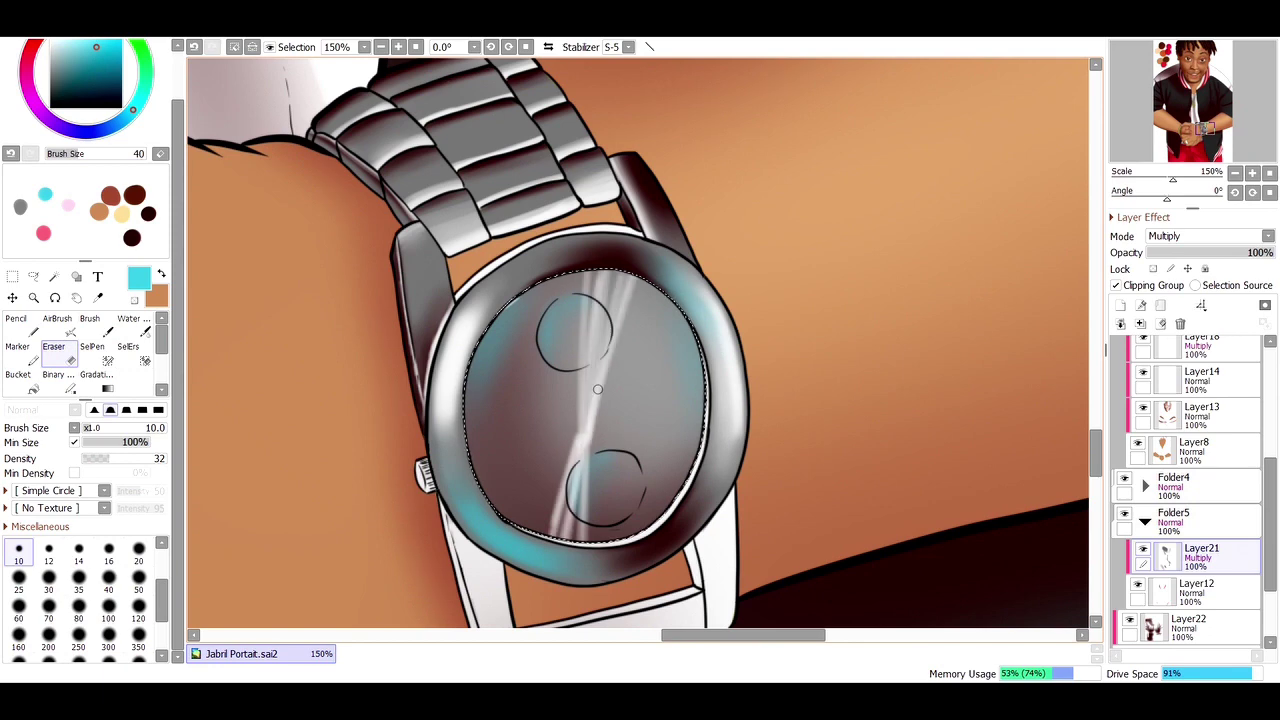
{"action": "key", "text": "ctrl+0"}
Step: Select the lower crossbar and the lower lug opposite the crown, fill them with grey and airbrush dark brown shadows at size 50
{"action": "key", "text": "z"}
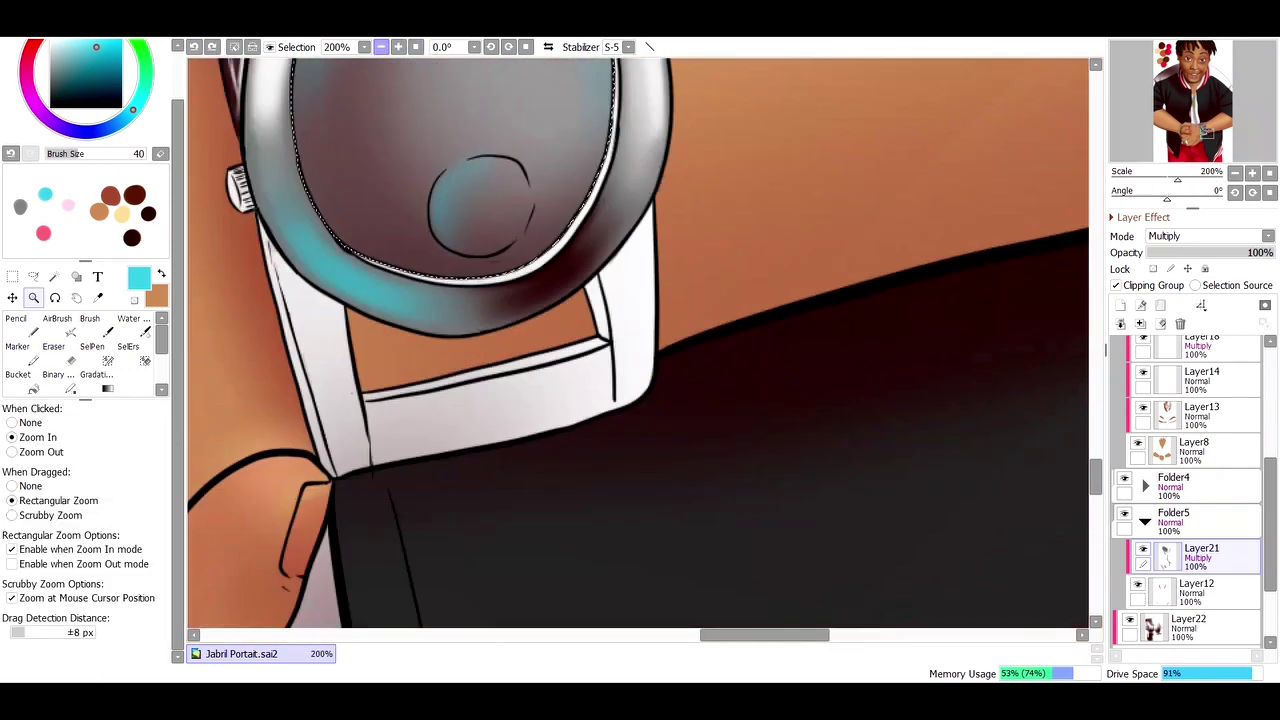
{"action": "key", "text": "minus"}
{"action": "key", "text": "minus"}
{"action": "key", "text": "w"}
{"action": "left_click", "coordinate": [478, 465]}
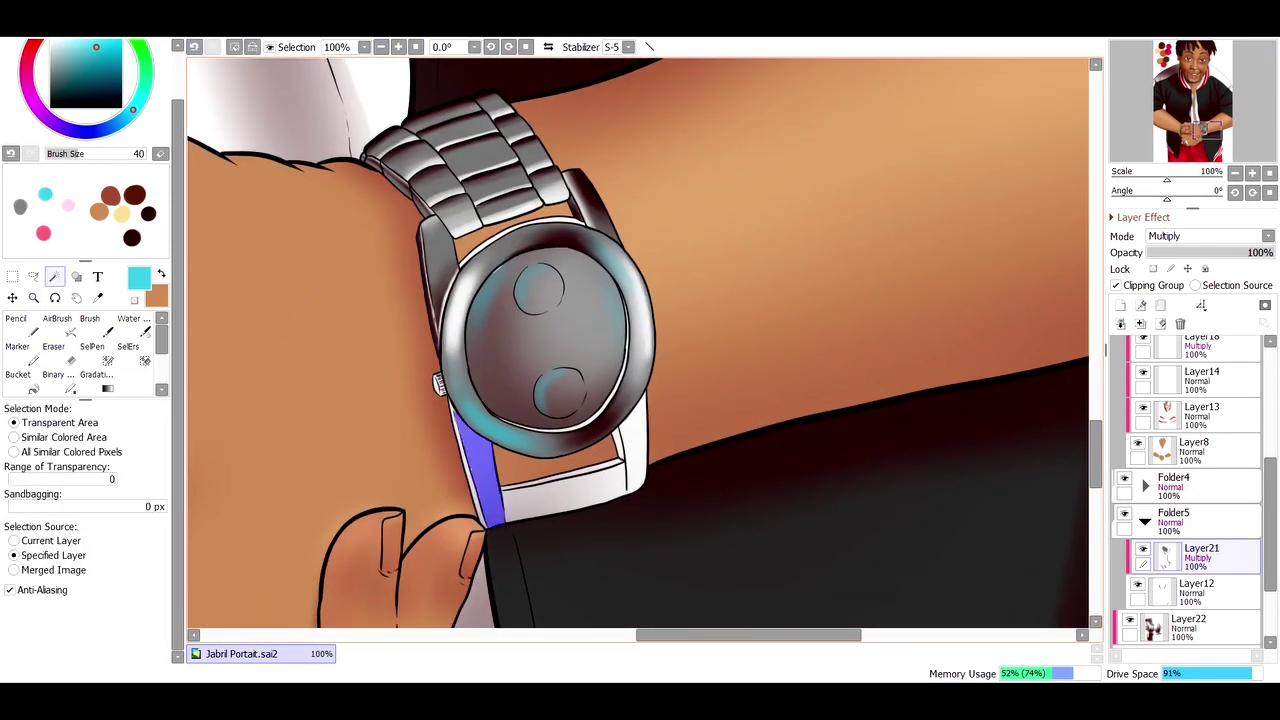
{"action": "left_click", "coordinate": [570, 490]}
{"action": "key", "text": "a"}
{"action": "left_click", "coordinate": [800, 550], "text": "alt"}
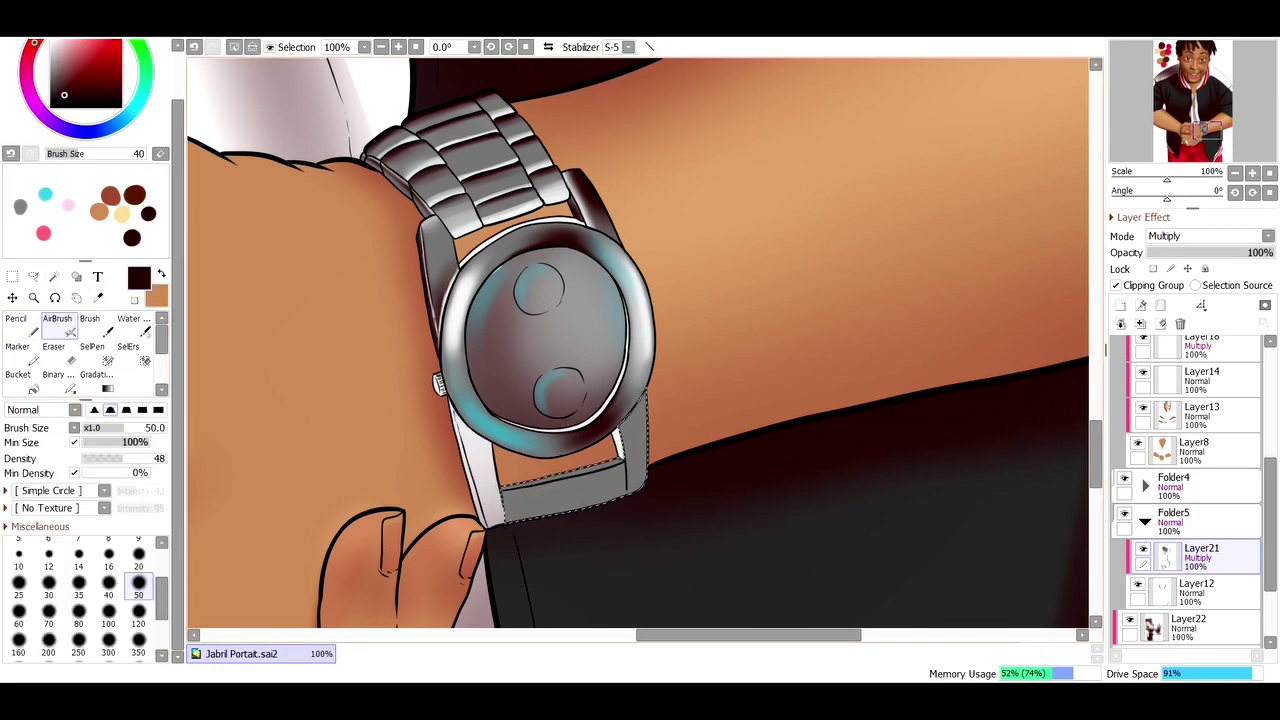
Step: Erase a soft highlight into the lower lug opposite the crown with the Eraser at size 20, density 32, and clear the selection
{"action": "key", "text": "e"}
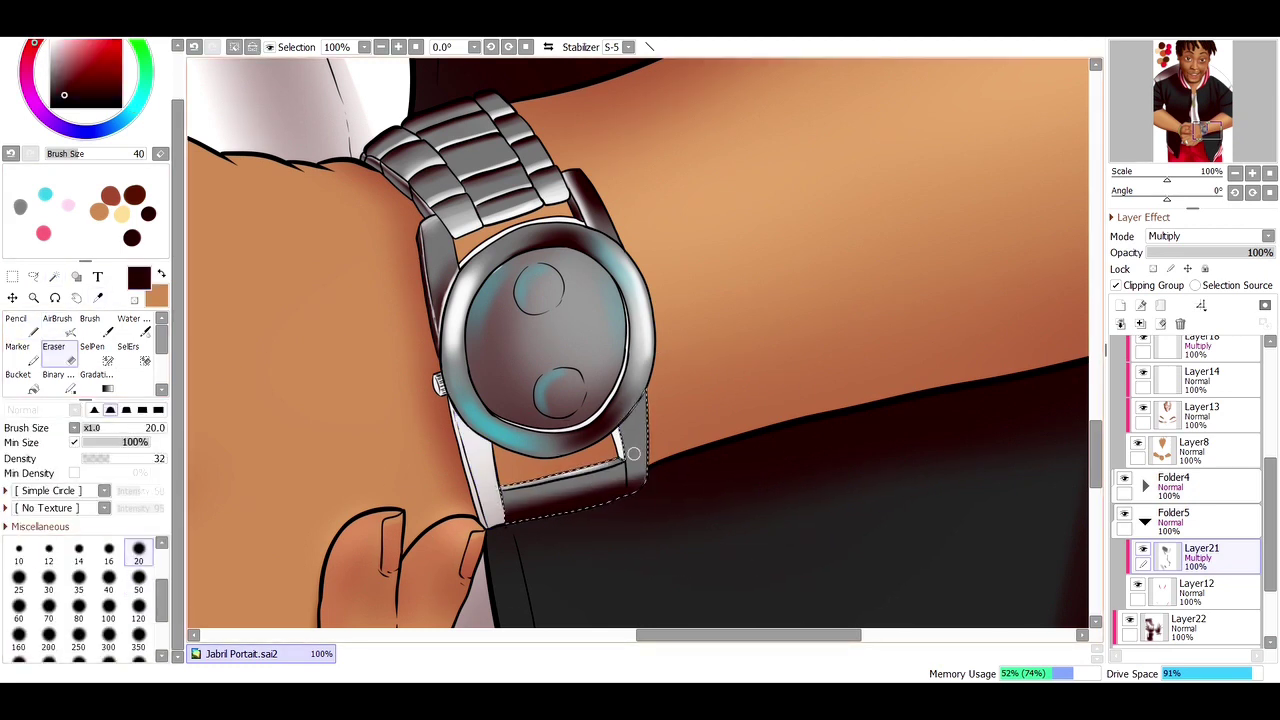
{"action": "mouse_move", "coordinate": [633, 454]}
{"action": "left_mouse_down"}
{"action": "mouse_move", "coordinate": [520, 480]}
{"action": "mouse_move", "coordinate": [620, 465]}
{"action": "mouse_move", "coordinate": [640, 440]}
{"action": "left_mouse_up"}
{"action": "key", "text": "ctrl+d"}
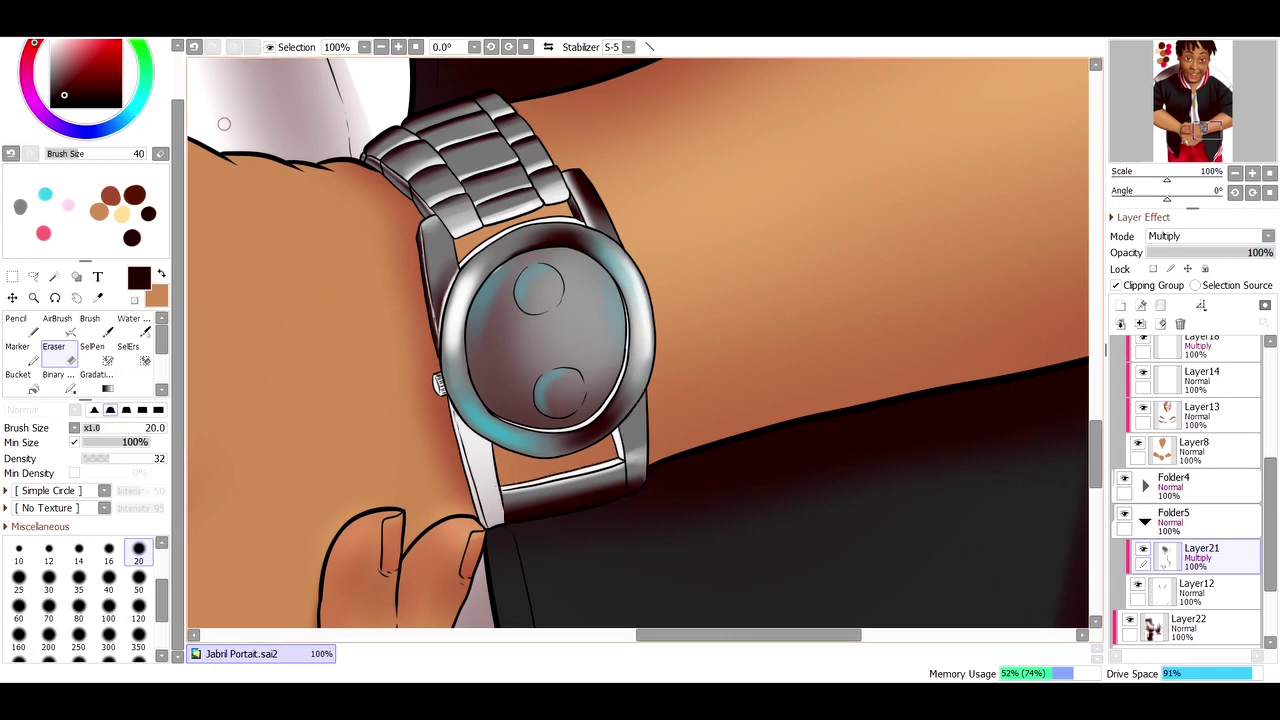
Step: Select the crown-side lower lug, fill it grey, airbrush dark brown at size 120 and erase a highlight near the bezel at size 50
{"action": "key", "text": "w"}
{"action": "left_click", "coordinate": [470, 460]}
{"action": "key", "text": "c"}
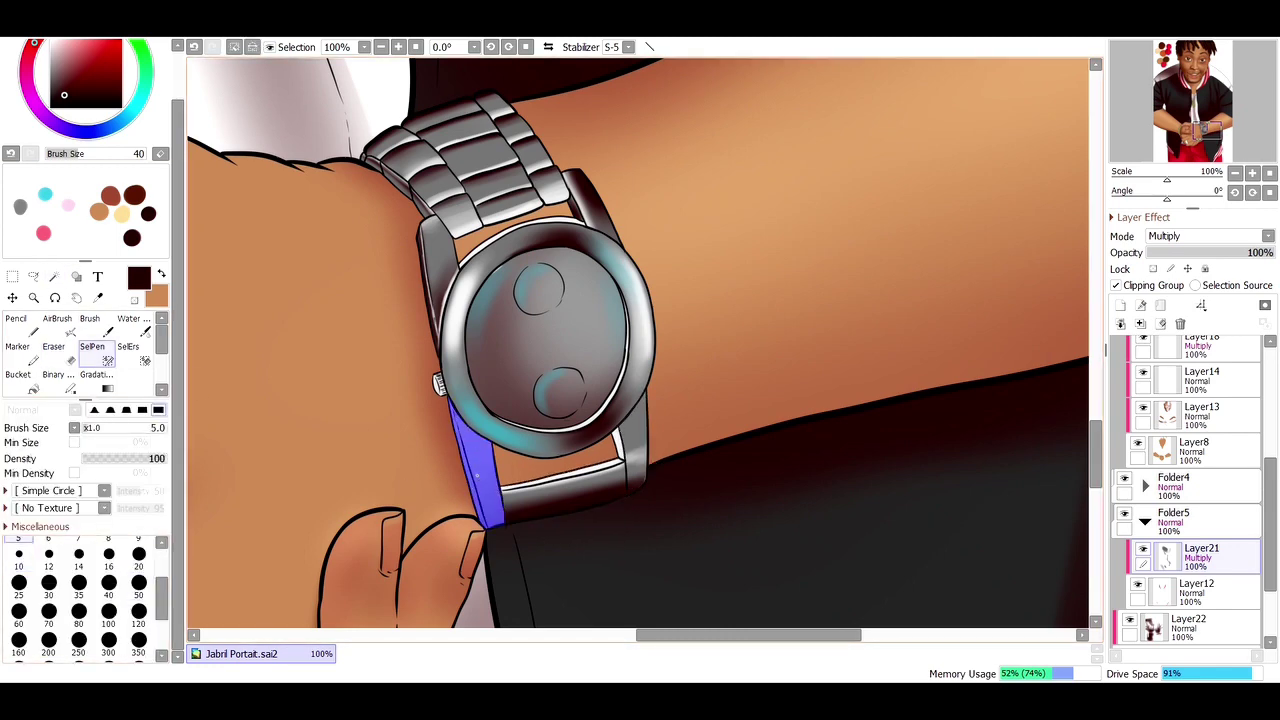
{"action": "key", "text": "a"}
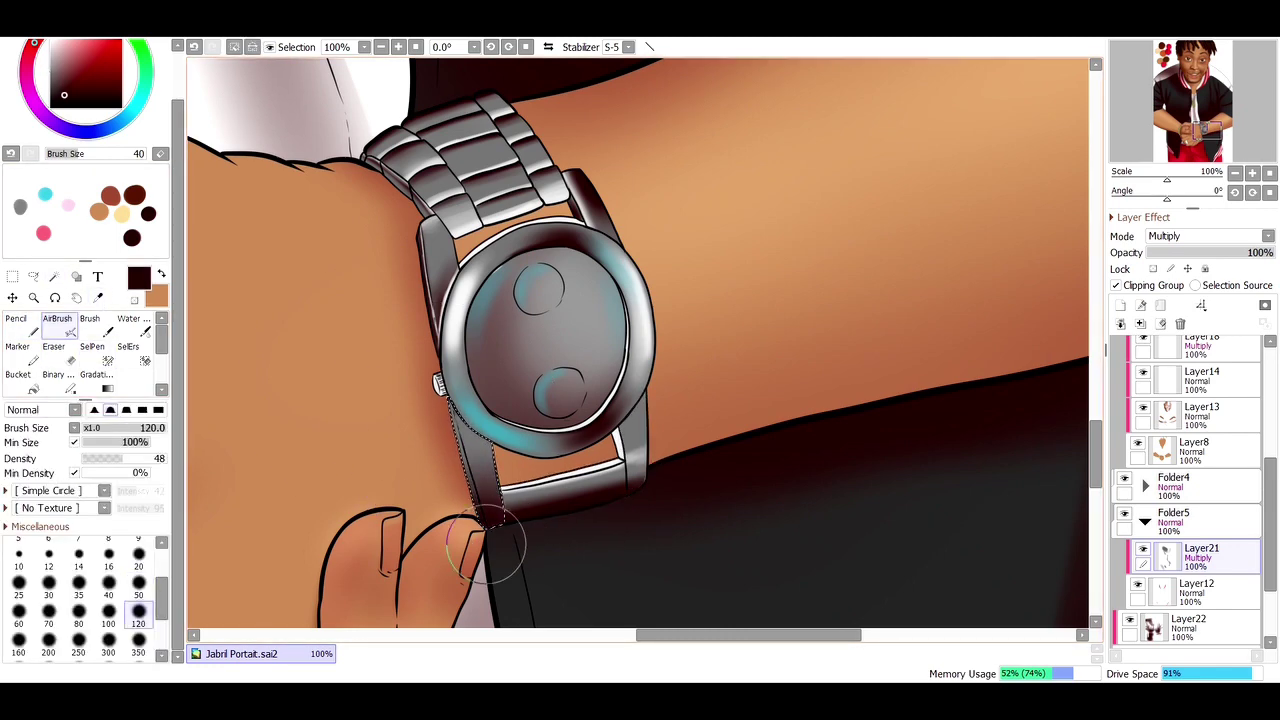
{"action": "key", "text": "e"}
{"action": "mouse_move", "coordinate": [470, 420]}
{"action": "left_mouse_down"}
{"action": "mouse_move", "coordinate": [499, 482]}
{"action": "mouse_move", "coordinate": [481, 446]}
{"action": "left_mouse_up"}
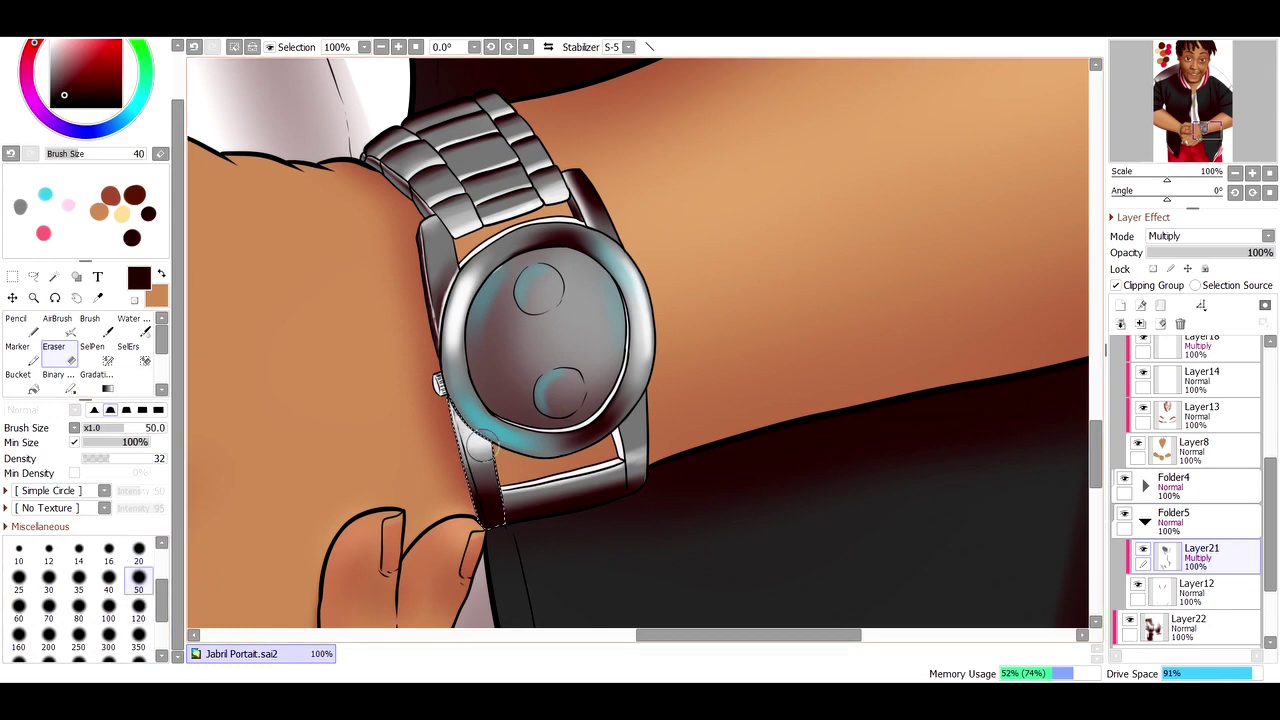
Step: Select the narrow inner strip of the lower lug opposite the crown and fill it with dark brown using the Pencil at size 350
{"action": "key", "text": "w"}
{"action": "key", "text": "ctrl+space"}
{"action": "left_click_drag", "start_coordinate": [515, 362], "coordinate": [738, 505]}
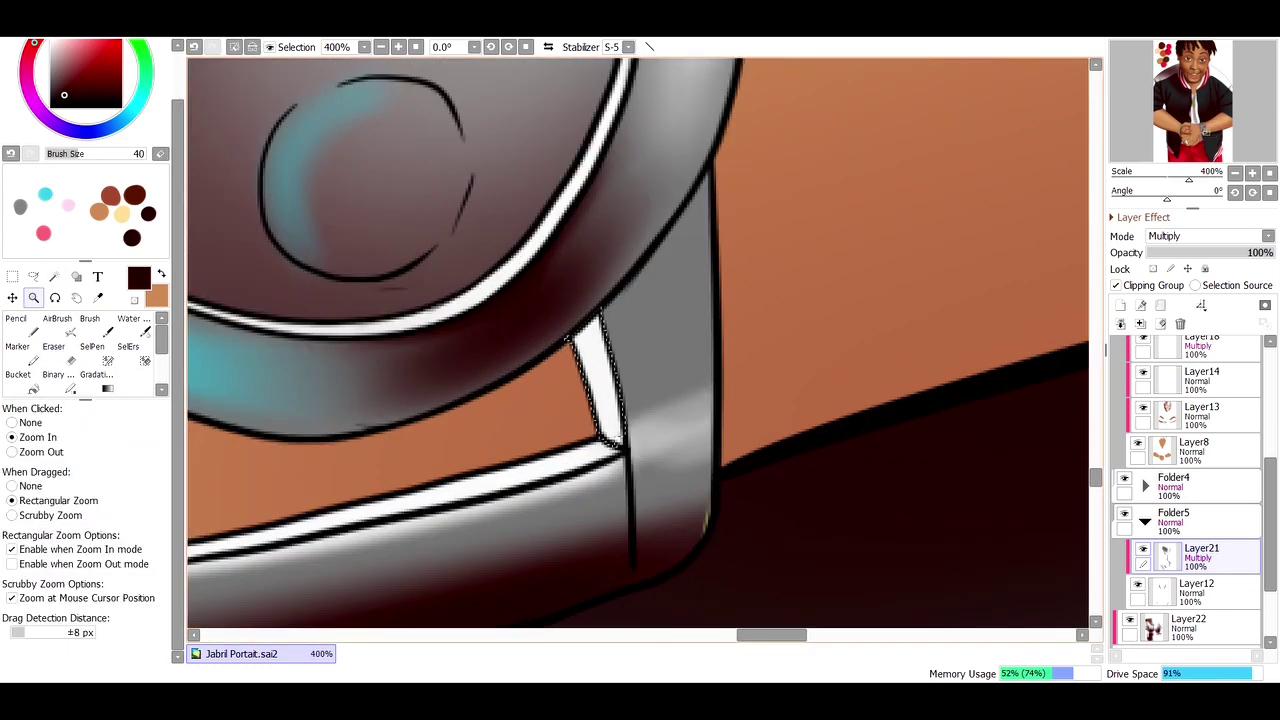
{"action": "key", "text": "ctrl+0"}
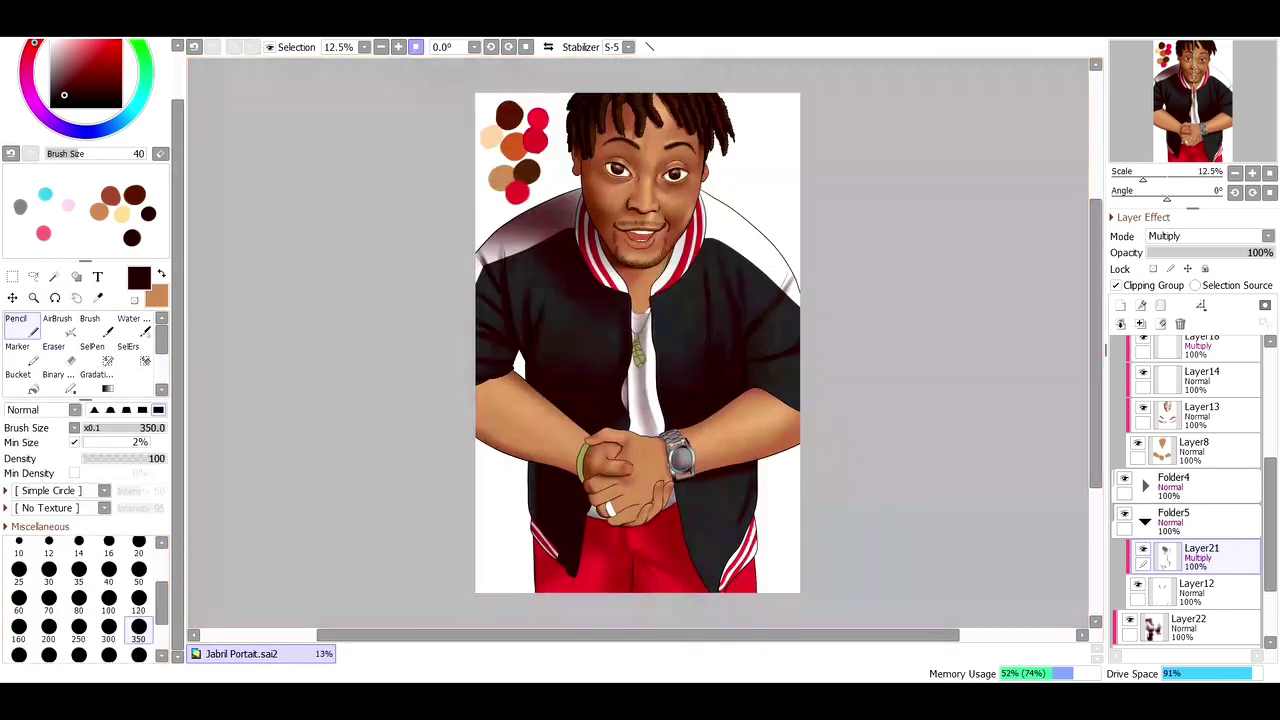
Step: Reselect the watch face and airbrush a dark brown shadow along its upper crown-side edge at size 12
{"action": "key", "text": "ctrl+space"}
{"action": "left_click_drag", "start_coordinate": [605, 425], "coordinate": [680, 475]}
{"action": "key", "text": "w"}
{"action": "left_click", "coordinate": [605, 320]}
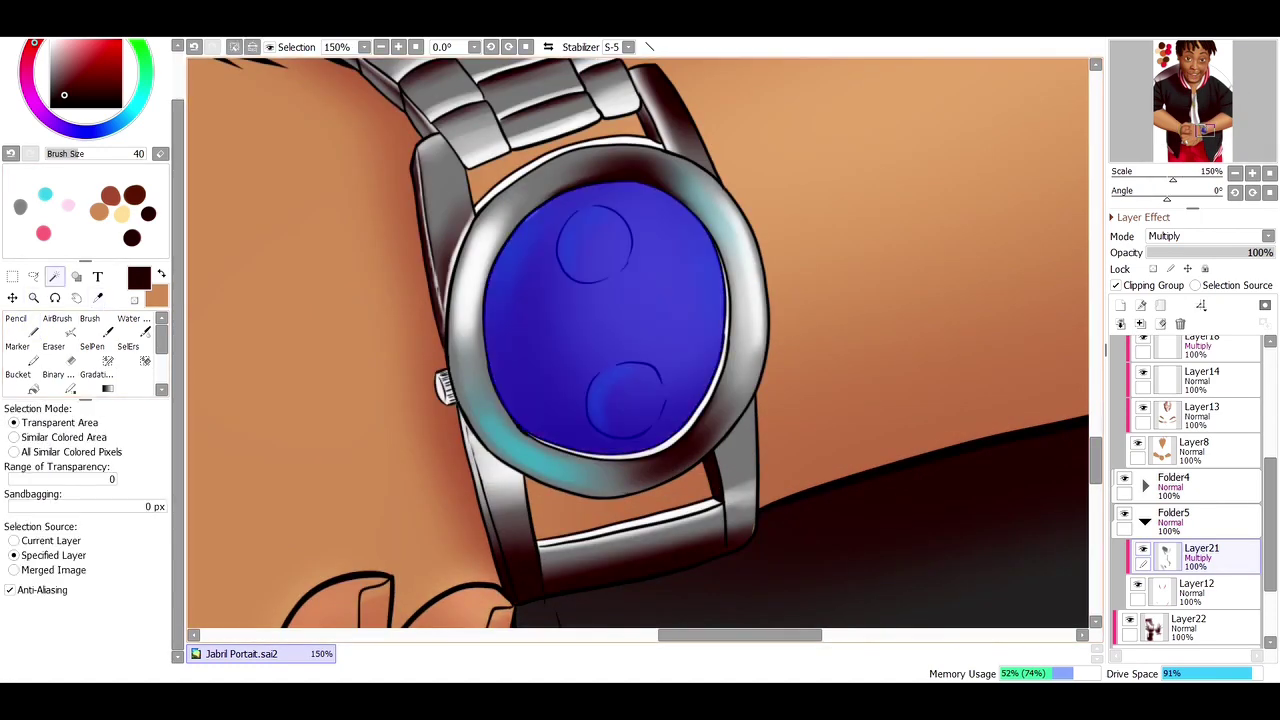
{"action": "key", "text": "a"}
{"action": "key", "text": "bracketleft"}
{"action": "key", "text": "bracketleft"}
{"action": "key", "text": "bracketleft"}
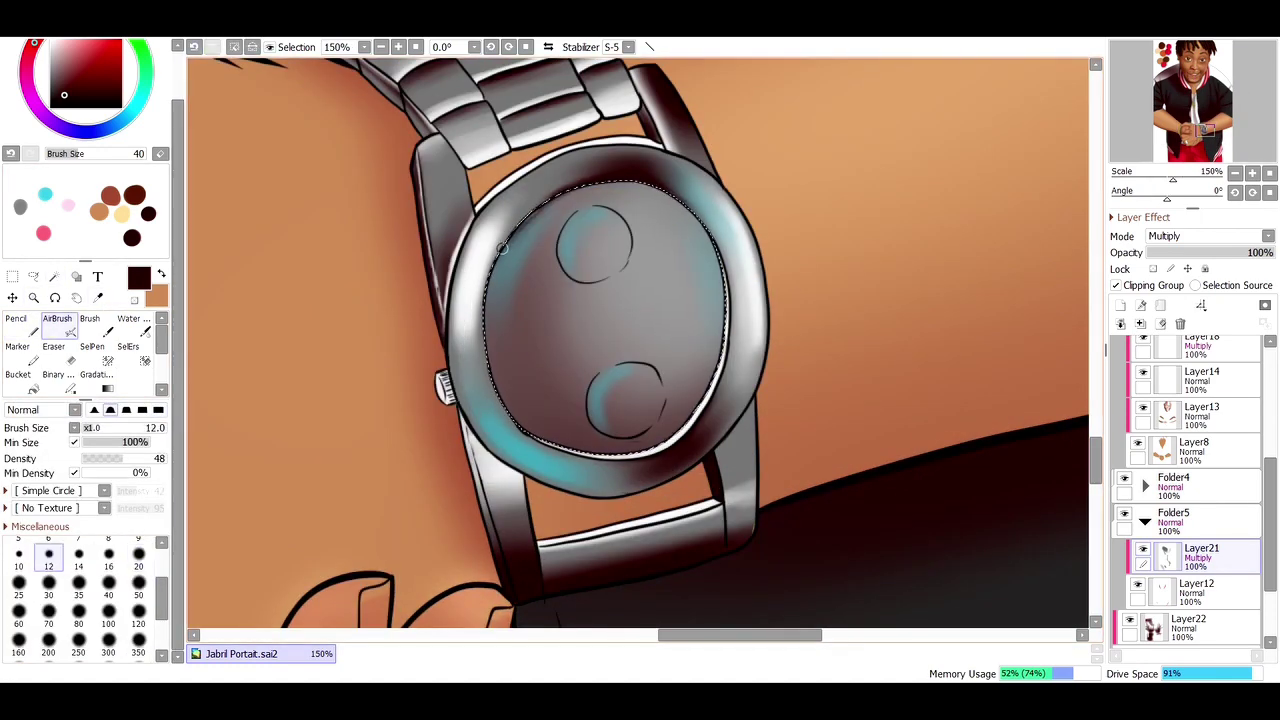
Step: Erase a thin highlight along the face's upper crown-side rim at size 5, density 32, and soften it with the Water tool at size 10
{"action": "key", "text": "e"}
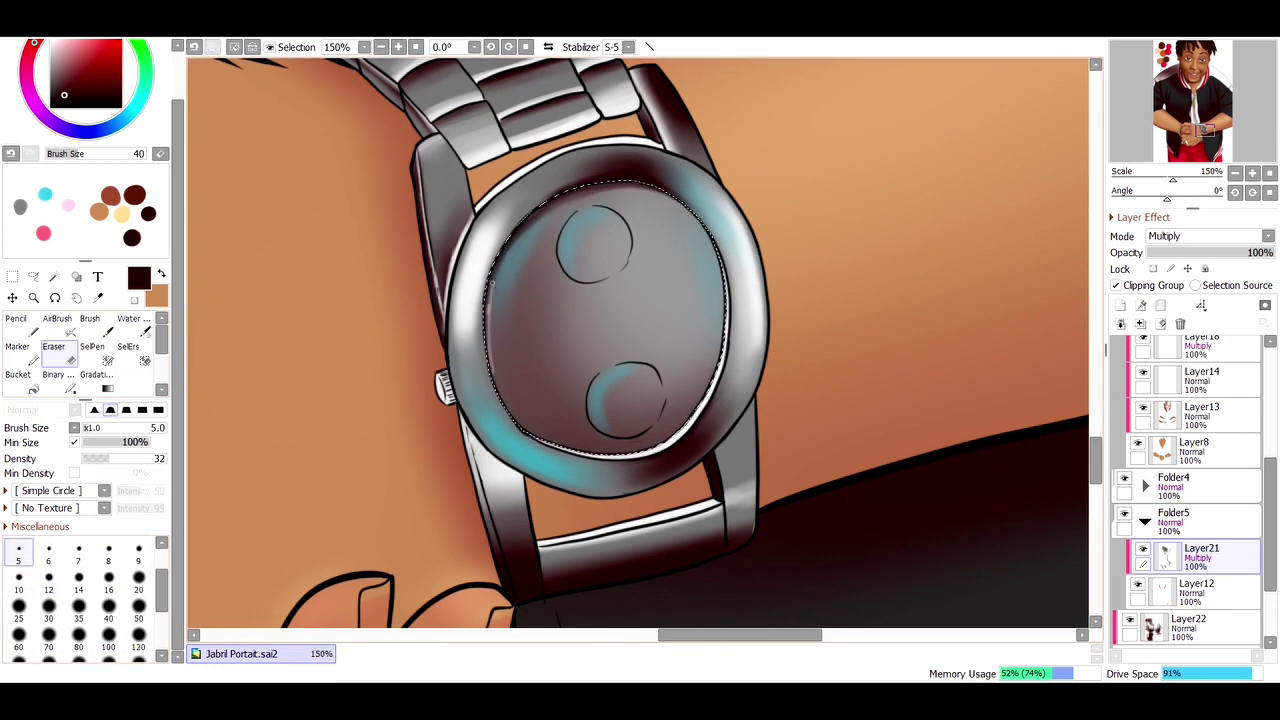
{"action": "key", "text": "c"}
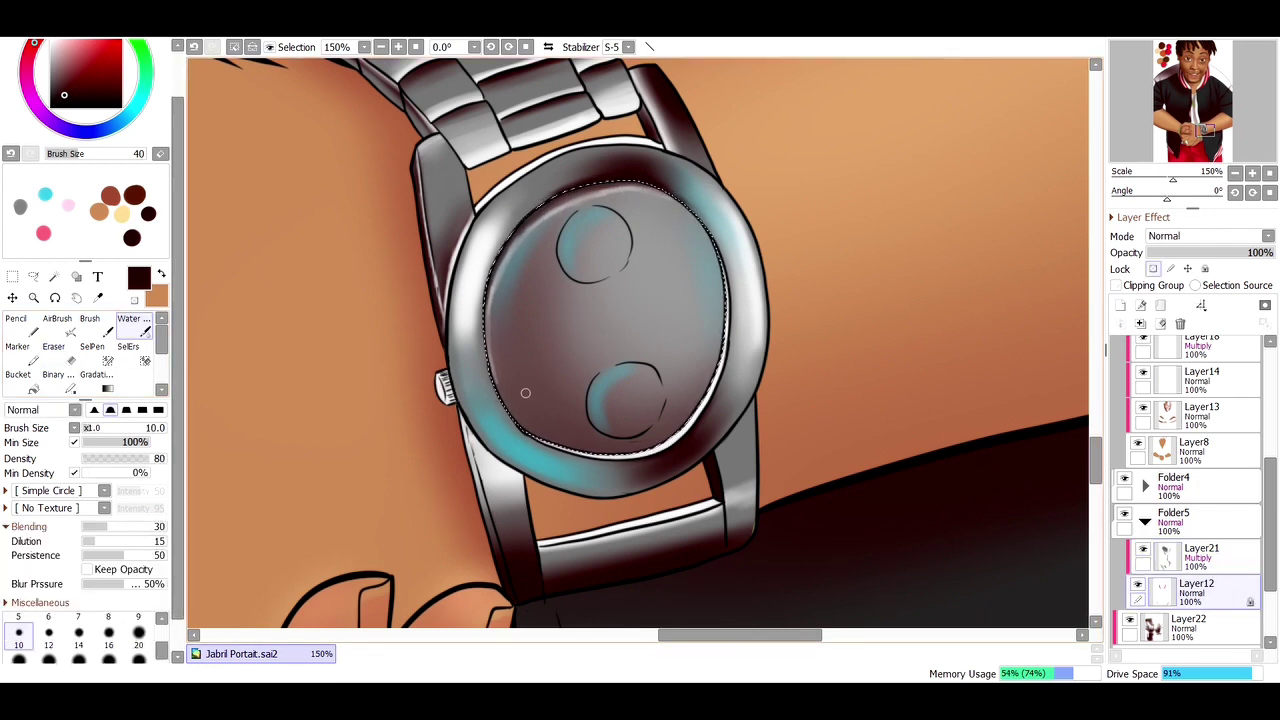
Step: Add a clipped layer above Layer12, paint a faint white crescent on the watch face with the Pencil at size 20, and transform it
{"action": "left_click", "coordinate": [1120, 305]}
{"action": "left_click", "coordinate": [1116, 285]}
{"action": "key", "text": "n"}
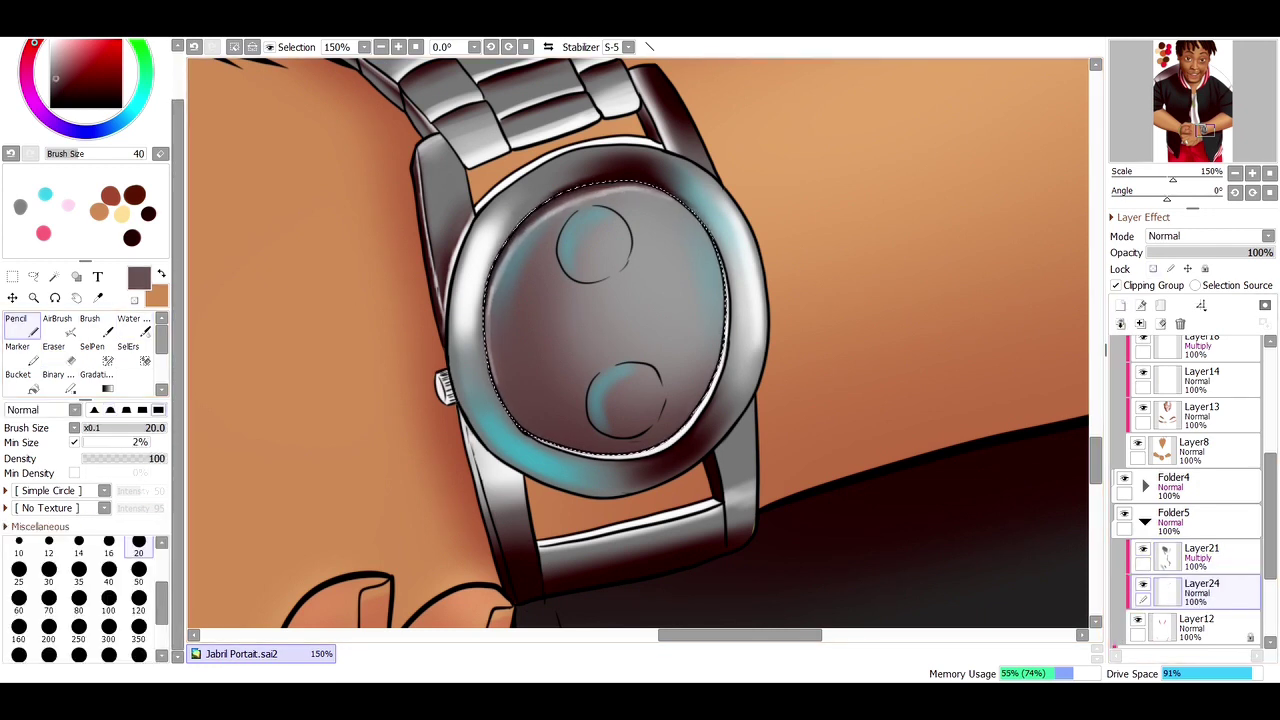
{"action": "left_click_drag", "start_coordinate": [598, 228], "coordinate": [672, 378]}
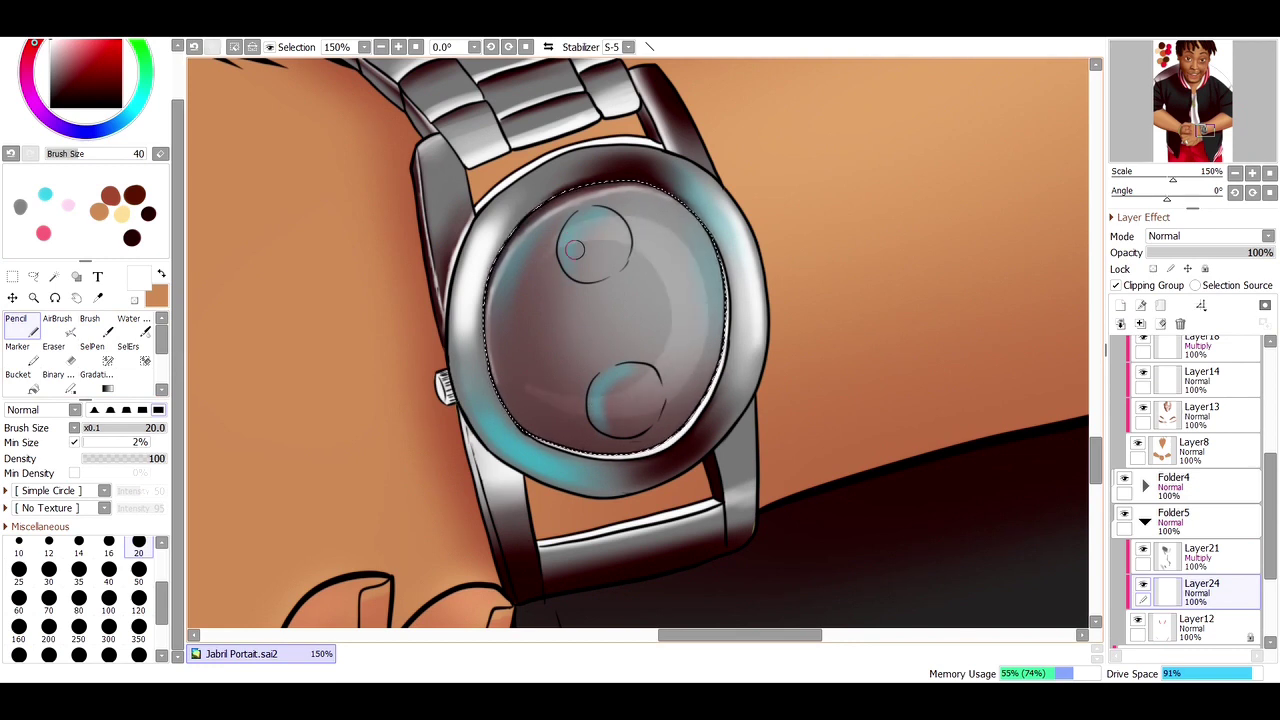
{"action": "key", "text": "e"}
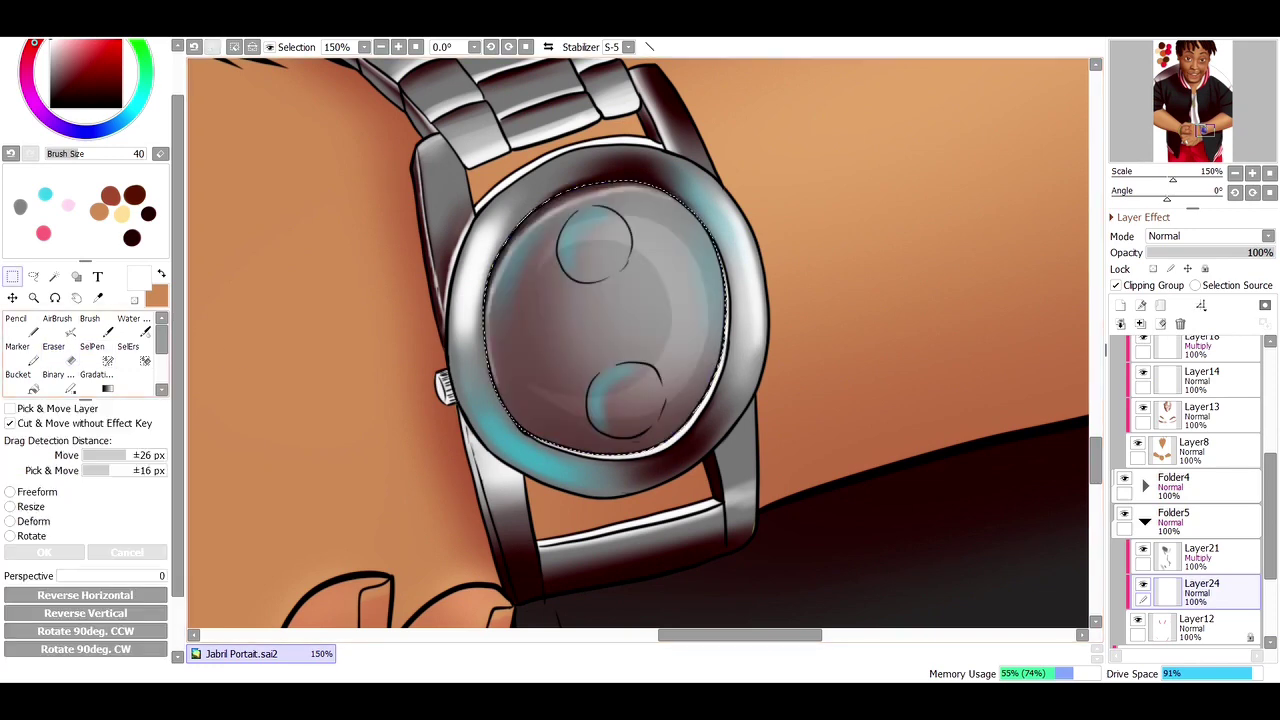
{"action": "key", "text": "ctrl+t"}
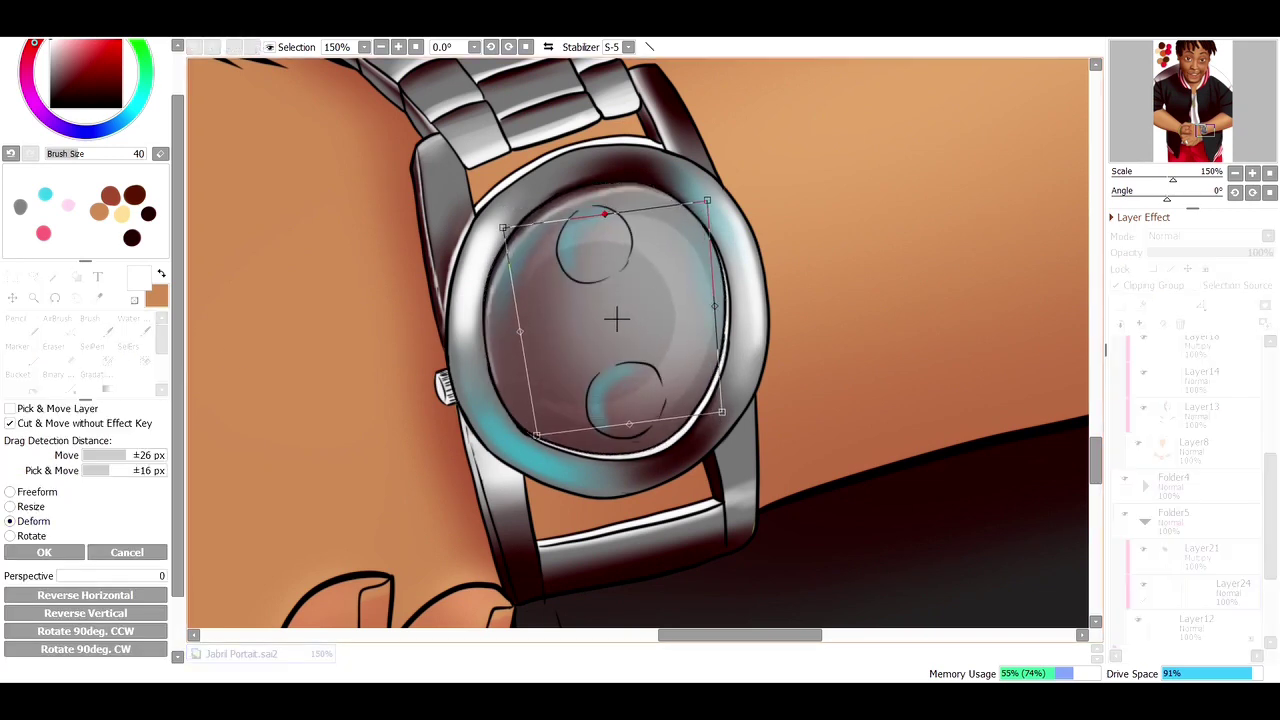
{"action": "key", "text": "Return"}
Step: Paint a faint white star inside the crescent, sharpen its edges with the Eraser at size 5, and reposition it toward the crown side
{"action": "mouse_move", "coordinate": [565, 330]}
{"action": "left_mouse_down"}
{"action": "mouse_move", "coordinate": [579, 360]}
{"action": "mouse_move", "coordinate": [630, 325]}
{"action": "left_mouse_up"}
{"action": "mouse_move", "coordinate": [575, 365]}
{"action": "left_mouse_down"}
{"action": "mouse_move", "coordinate": [613, 347]}
{"action": "mouse_move", "coordinate": [627, 307]}
{"action": "left_mouse_up"}
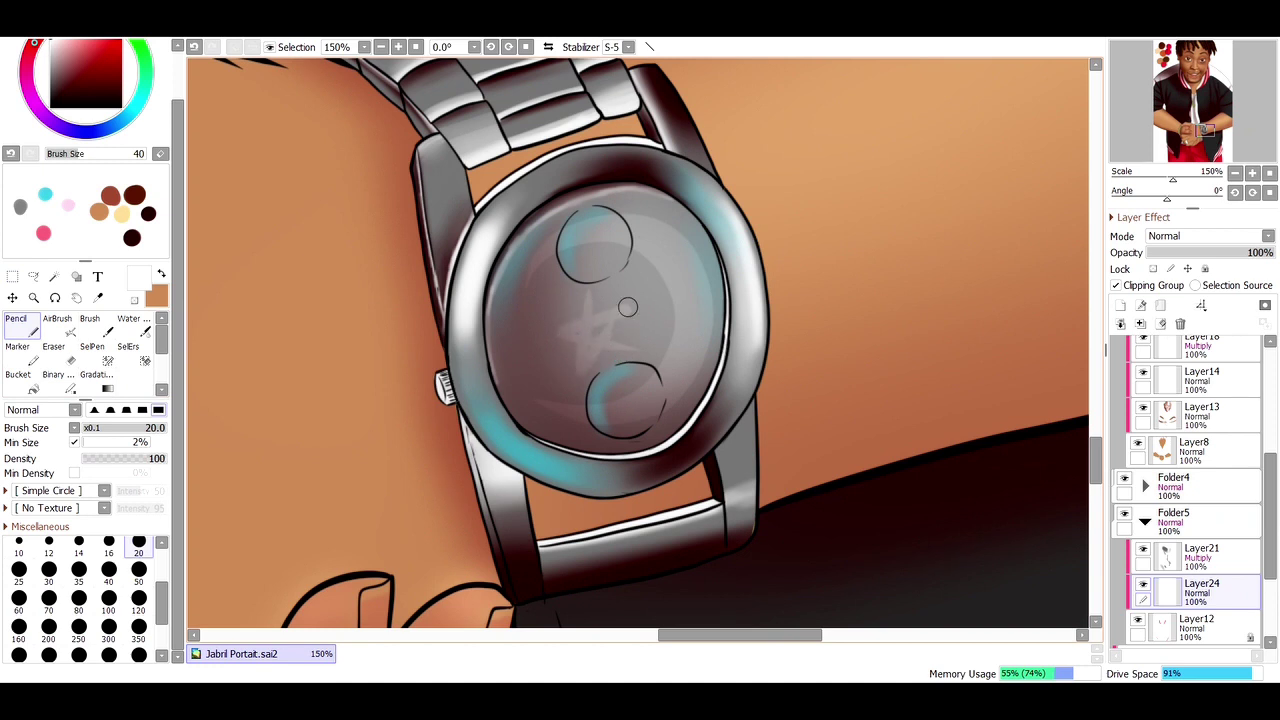
{"action": "key", "text": "e"}
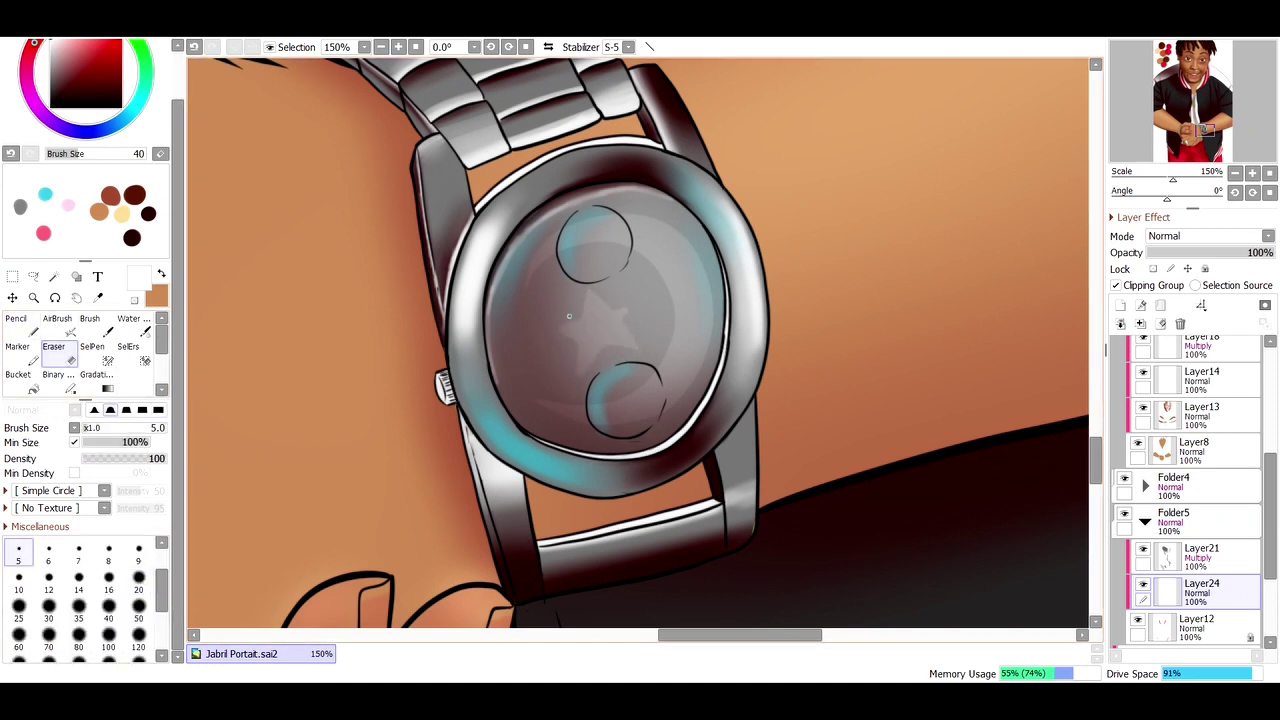
{"action": "key", "text": "n"}
{"action": "key", "text": "c"}
{"action": "mouse_move", "coordinate": [600, 315]}
{"action": "left_mouse_down"}
{"action": "mouse_move", "coordinate": [630, 340]}
{"action": "mouse_move", "coordinate": [600, 330]}
{"action": "left_mouse_up"}
{"action": "key", "text": "ctrl"}
{"action": "key", "text": "ctrl+t"}
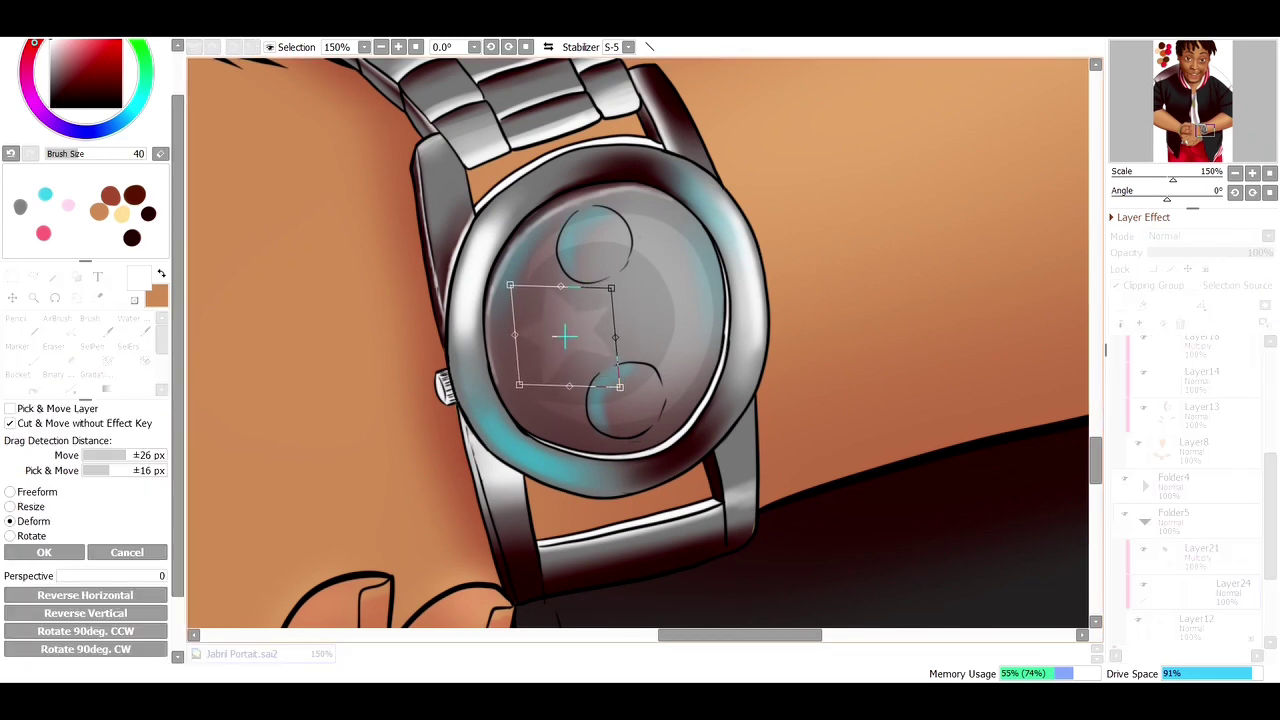
{"action": "key", "text": "Return"}
Step: Select the watch face area on Layer12 and airbrush it with red at size 350
{"action": "left_click", "coordinate": [1197, 626]}
{"action": "key", "text": "w"}
{"action": "key", "text": "n"}
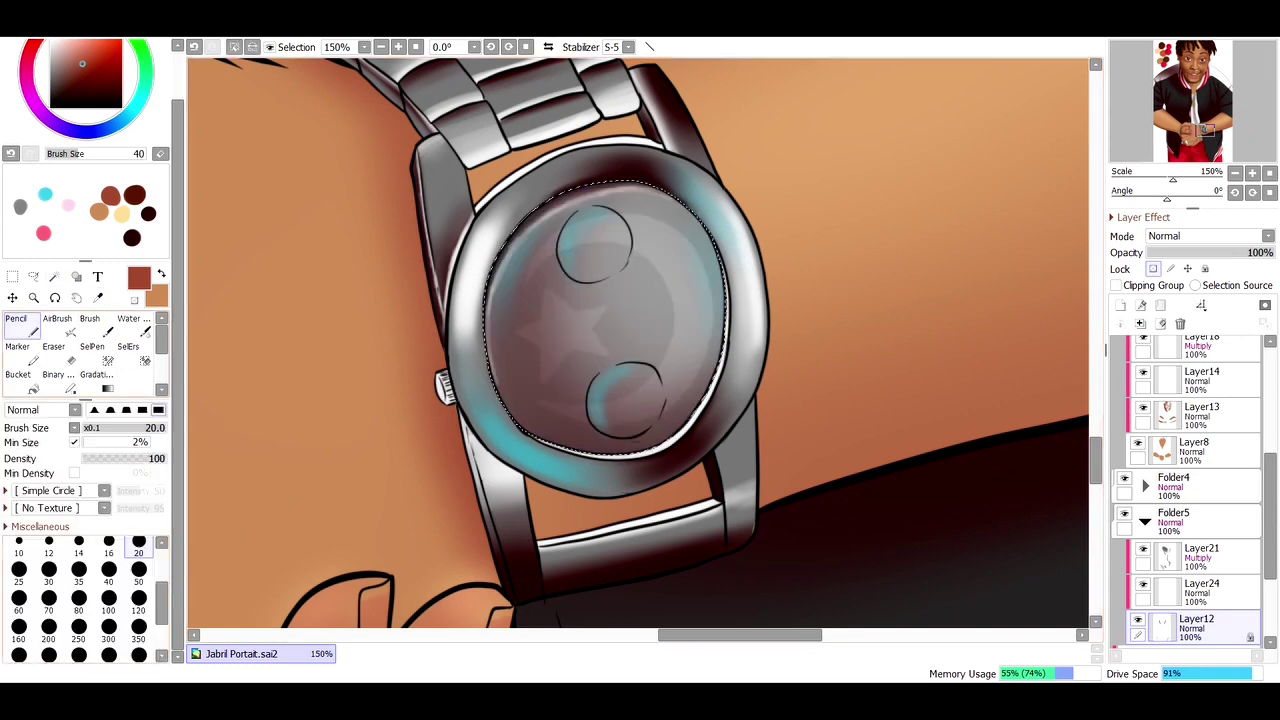
{"action": "left_click_drag", "start_coordinate": [540, 260], "coordinate": [640, 400]}
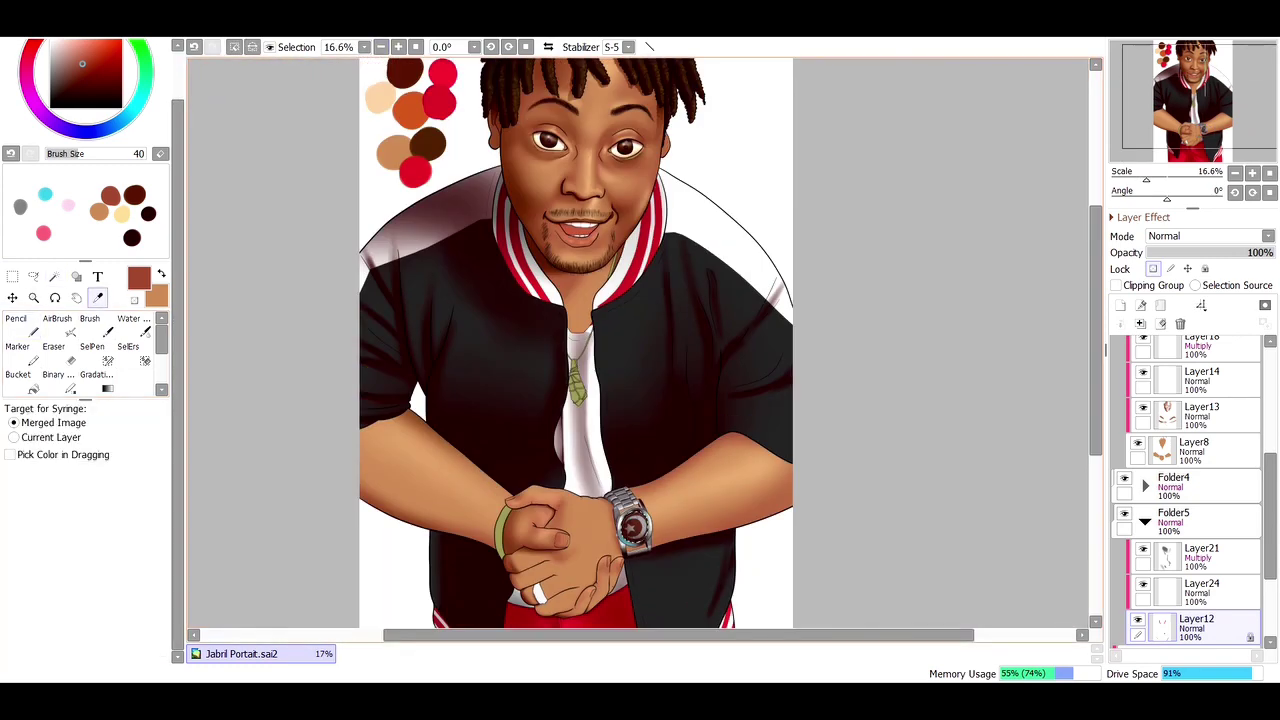
{"action": "left_click", "coordinate": [43, 233]}
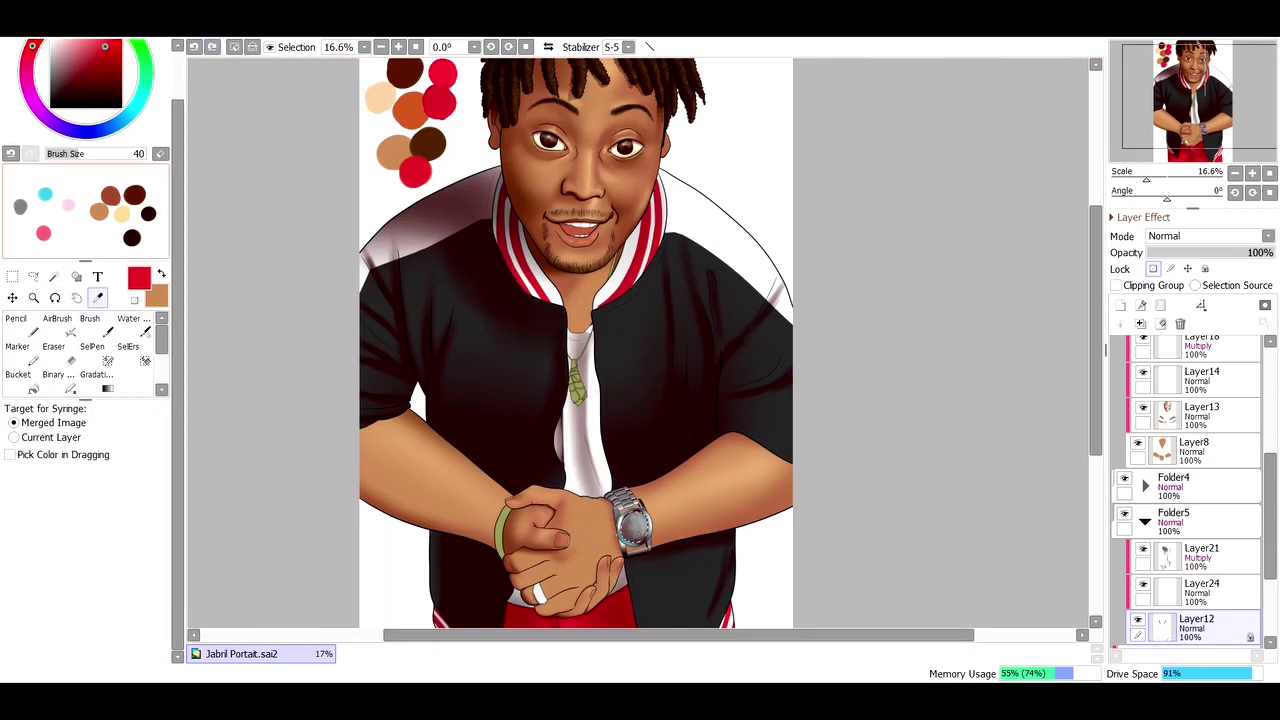
{"action": "left_click", "coordinate": [57, 318]}
{"action": "left_click_drag", "start_coordinate": [560, 260], "coordinate": [578, 235]}
{"action": "scroll", "coordinate": [572, 225], "scroll_direction": "down", "scroll_amount": 7}
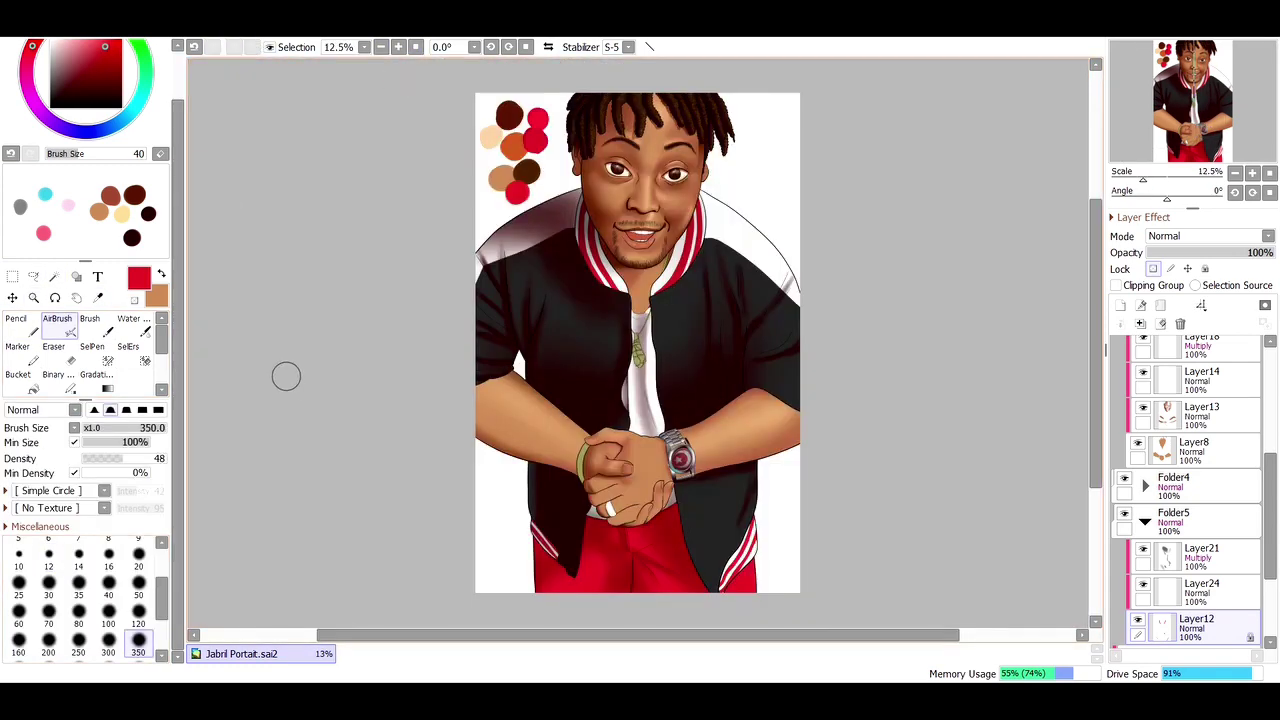
Step: Select both irises on Layer15, fill them with dark brown at Pencil size 350, and airbrush darker pupils and rims at size 35
{"action": "scroll", "coordinate": [1190, 480], "scroll_direction": "up", "scroll_amount": 3}
{"action": "left_click", "coordinate": [1196, 420]}
{"action": "scroll", "coordinate": [640, 170], "scroll_direction": "up", "scroll_amount": 5}
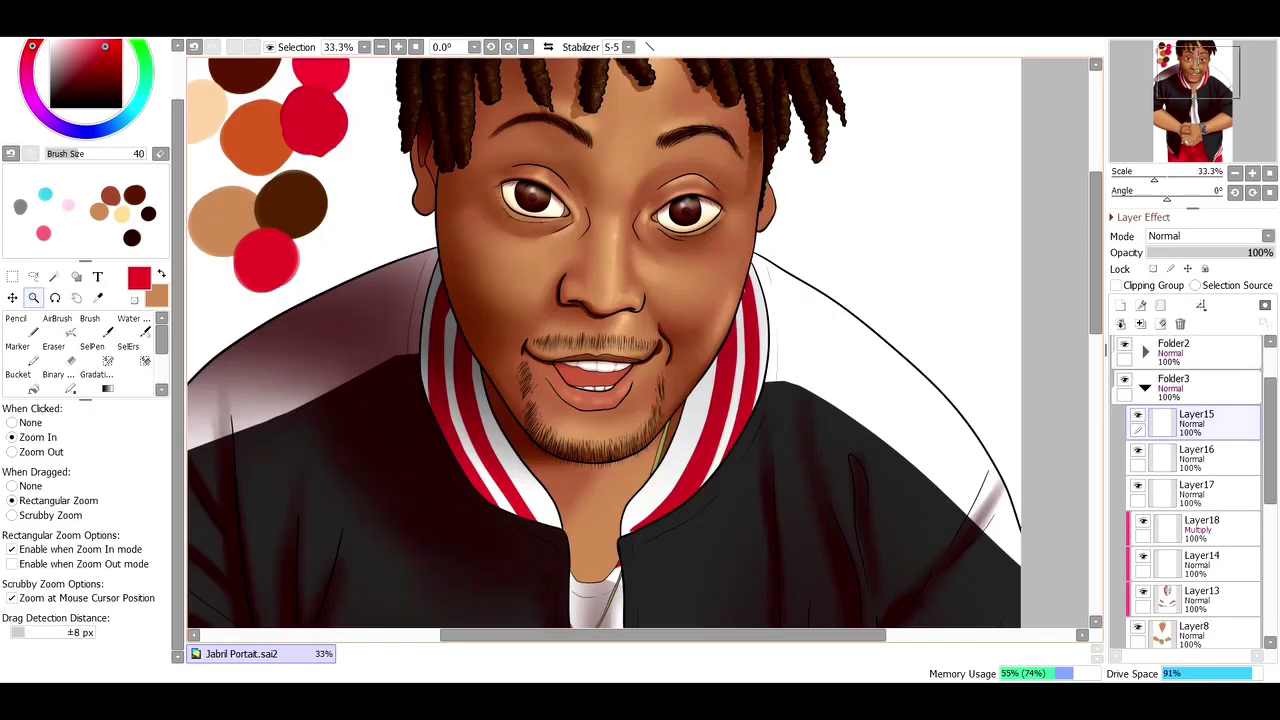
{"action": "key", "text": "w"}
{"action": "key", "text": "e"}
{"action": "left_click_drag", "start_coordinate": [395, 215], "coordinate": [410, 187]}
{"action": "key", "text": "a"}
{"action": "left_click", "coordinate": [400, 230], "text": "alt"}
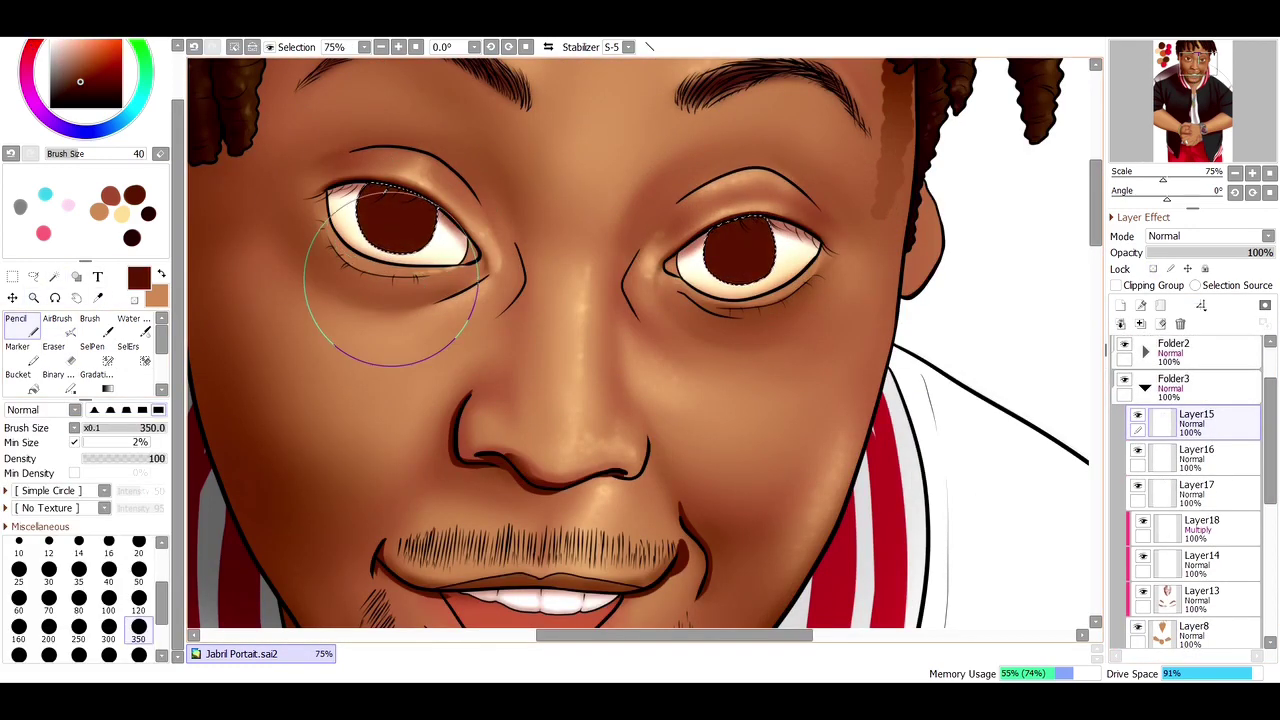
{"action": "left_click_drag", "start_coordinate": [409, 257], "coordinate": [400, 215]}
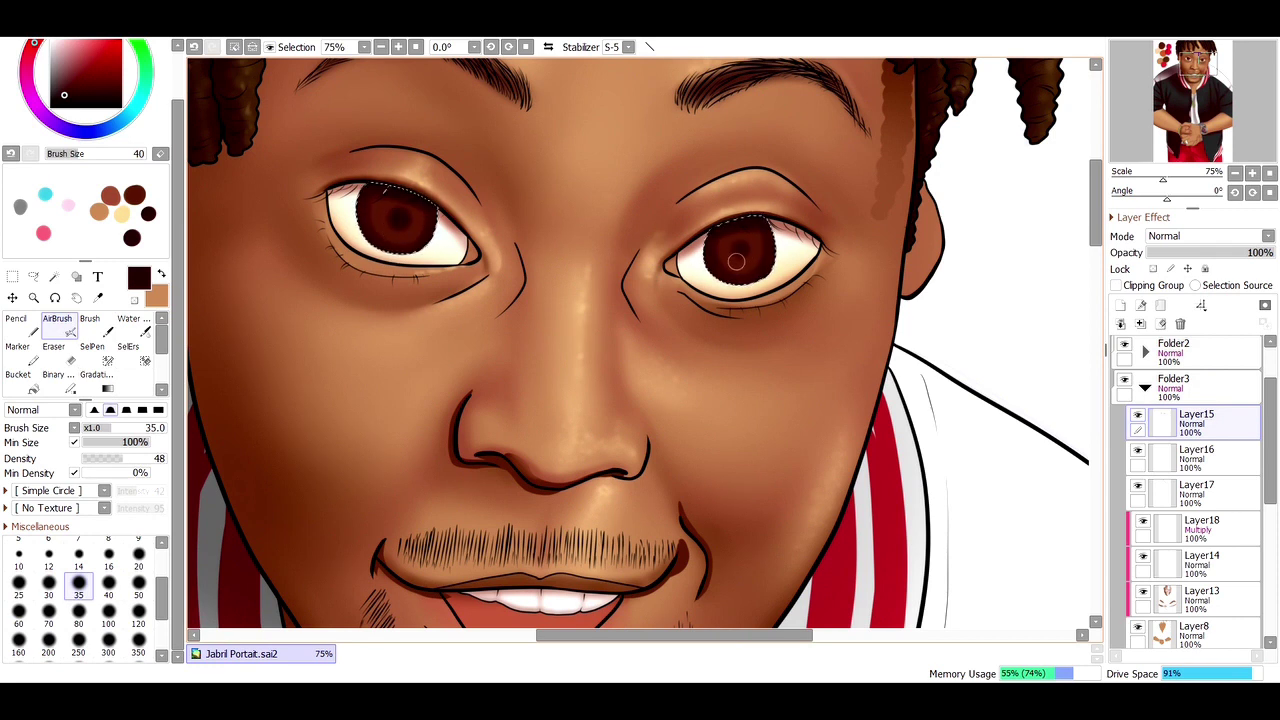
Step: Airbrush a soft cream reflection around the lower part of both pupils at size 20
{"action": "key", "text": "bracketleft"}
{"action": "key", "text": "bracketleft"}
{"action": "key", "text": "bracketleft"}
{"action": "left_click", "coordinate": [121, 213]}
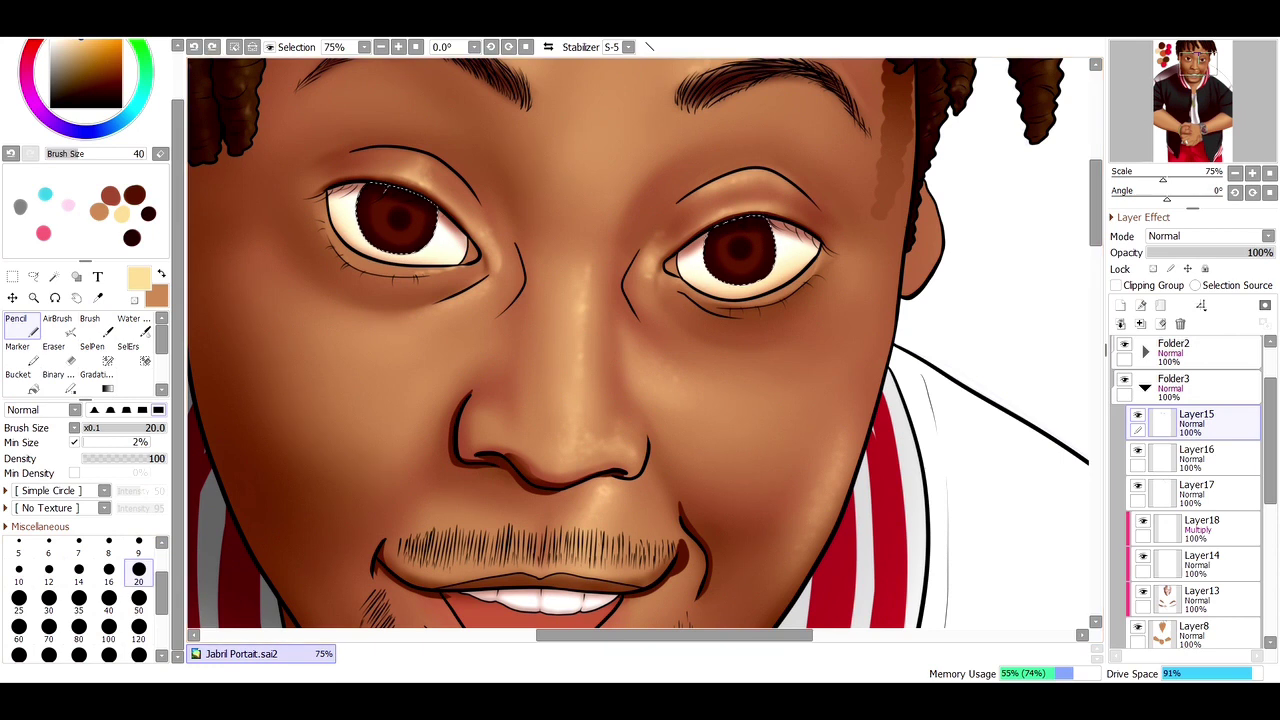
{"action": "left_click_drag", "start_coordinate": [395, 210], "coordinate": [418, 226]}
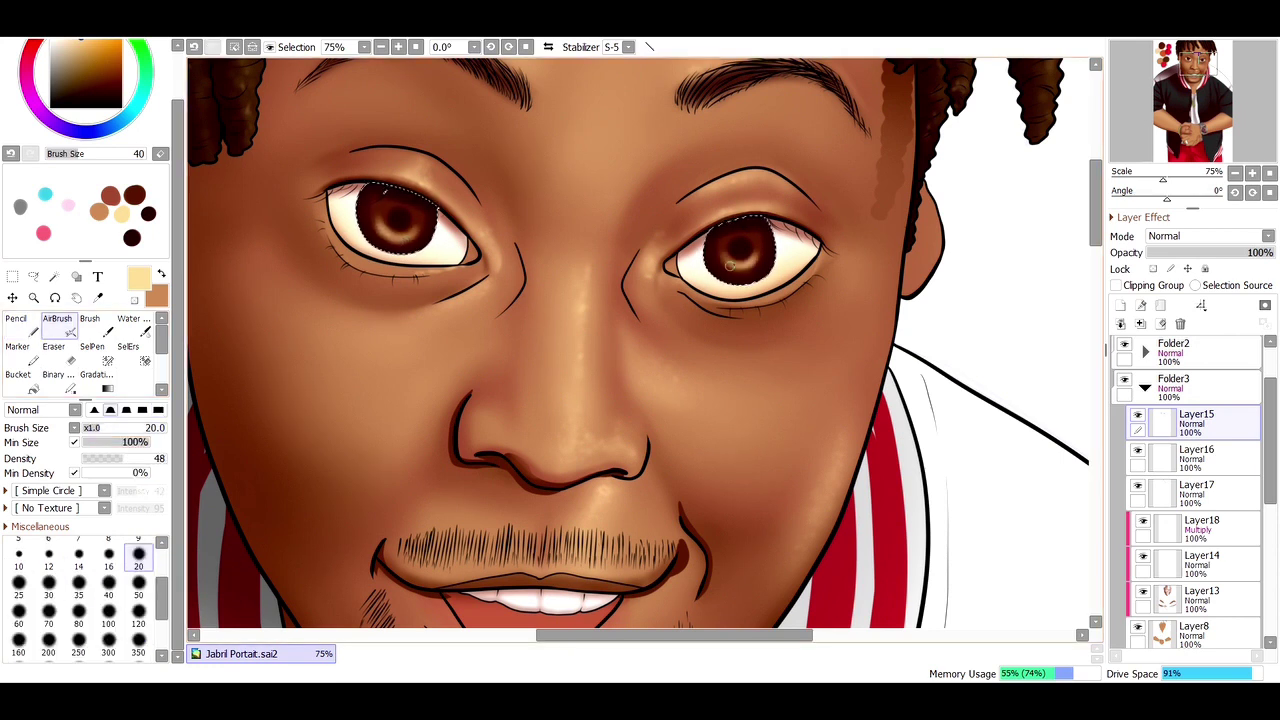
Step: Repaint the pupils of both eyes in a near-black brown with the Pencil at size 50
{"action": "key", "text": "n"}
{"action": "left_click", "coordinate": [398, 216], "text": "alt"}
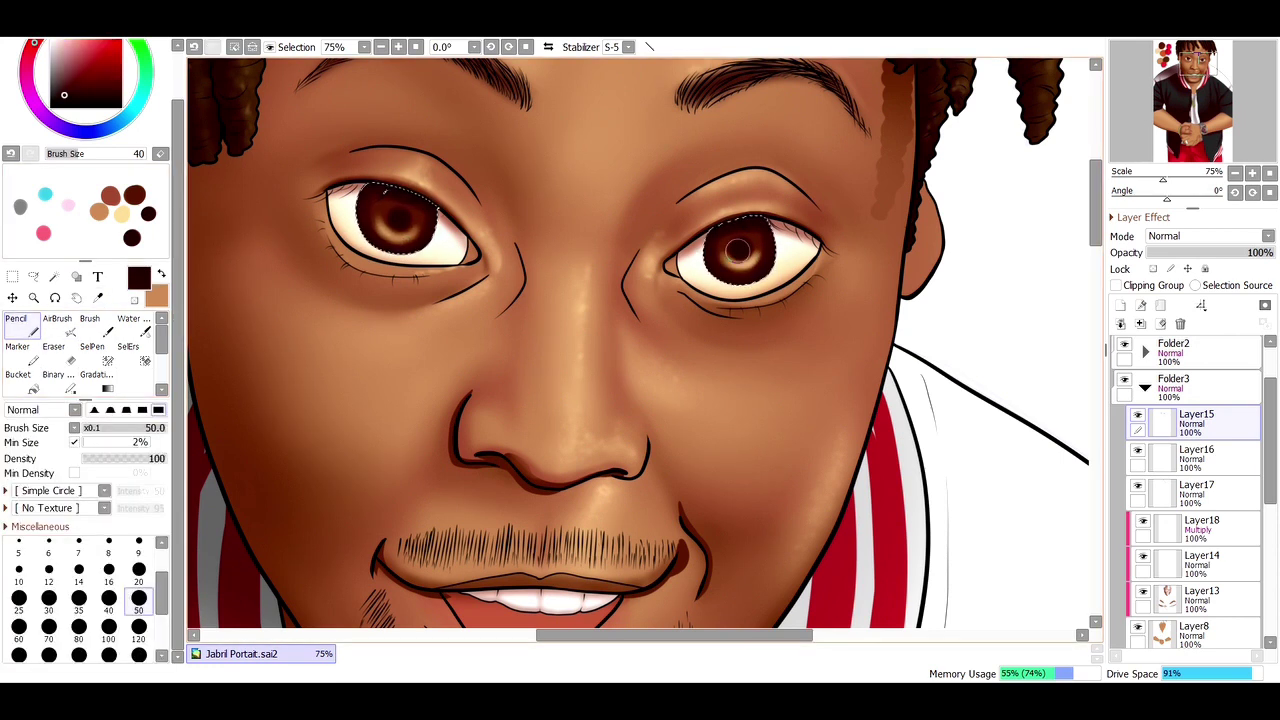
{"action": "left_click", "coordinate": [398, 216], "text": "alt"}
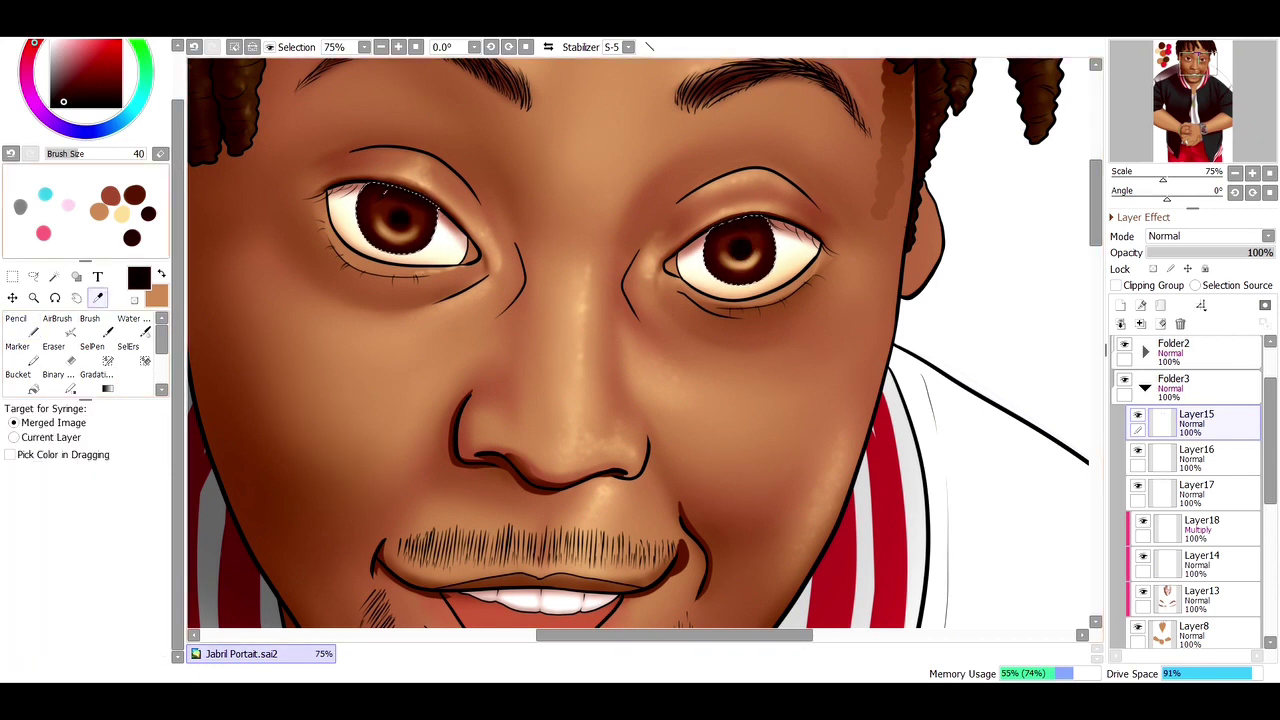
Step: Airbrush small cream highlights in the upper part of both irises, finishing at size 12
{"action": "key", "text": "v"}
{"action": "key", "text": "bracketleft"}
{"action": "key", "text": "bracketleft"}
{"action": "key", "text": "bracketleft"}
{"action": "key", "text": "bracketleft"}
{"action": "key", "text": "bracketleft"}
{"action": "key", "text": "bracketleft"}
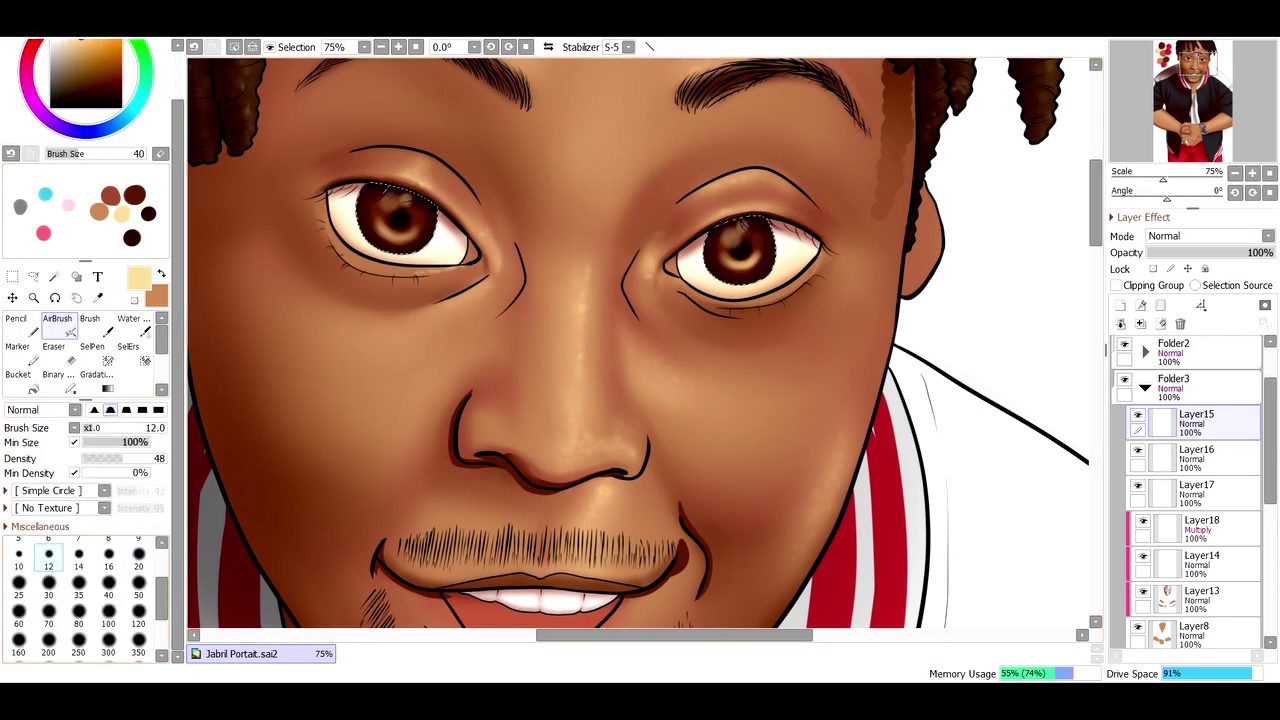
{"action": "key", "text": "bracketleft"}
{"action": "key", "text": "bracketleft"}
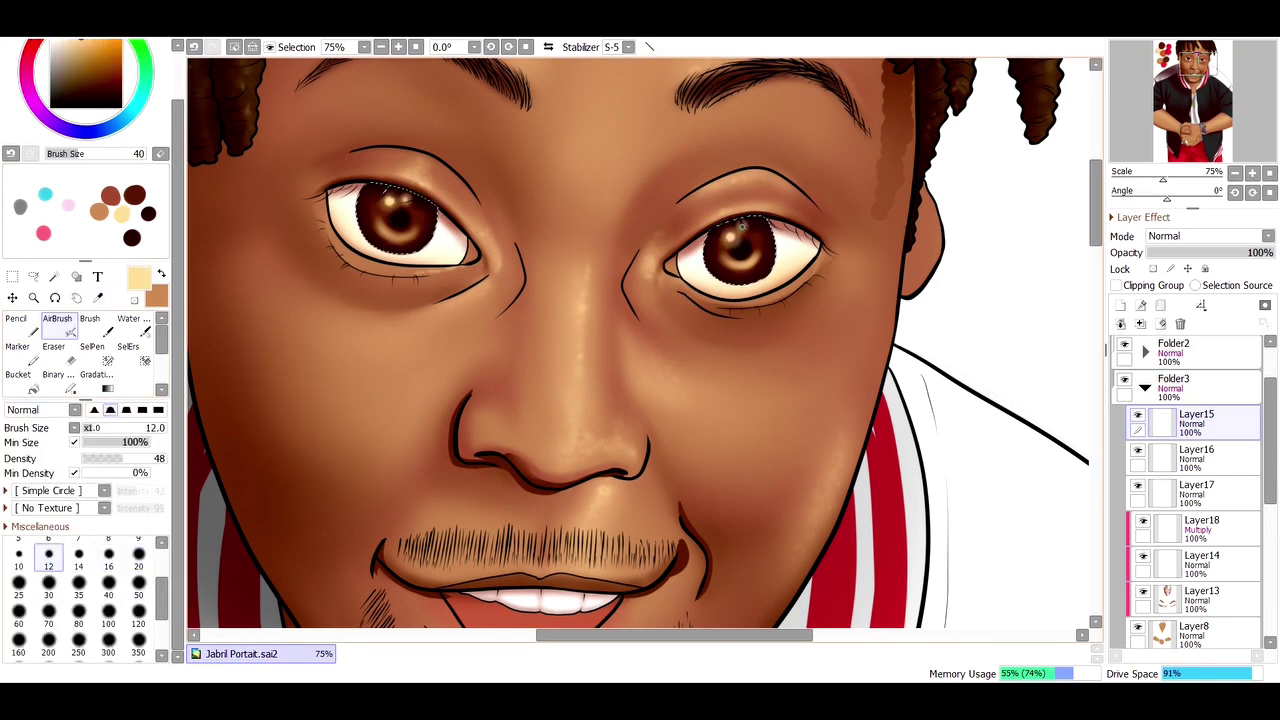
{"action": "key", "text": "minus"}
{"action": "key", "text": "minus"}
{"action": "key", "text": "minus"}
{"action": "key", "text": "minus"}
{"action": "key", "text": "minus"}
{"action": "key", "text": "minus"}
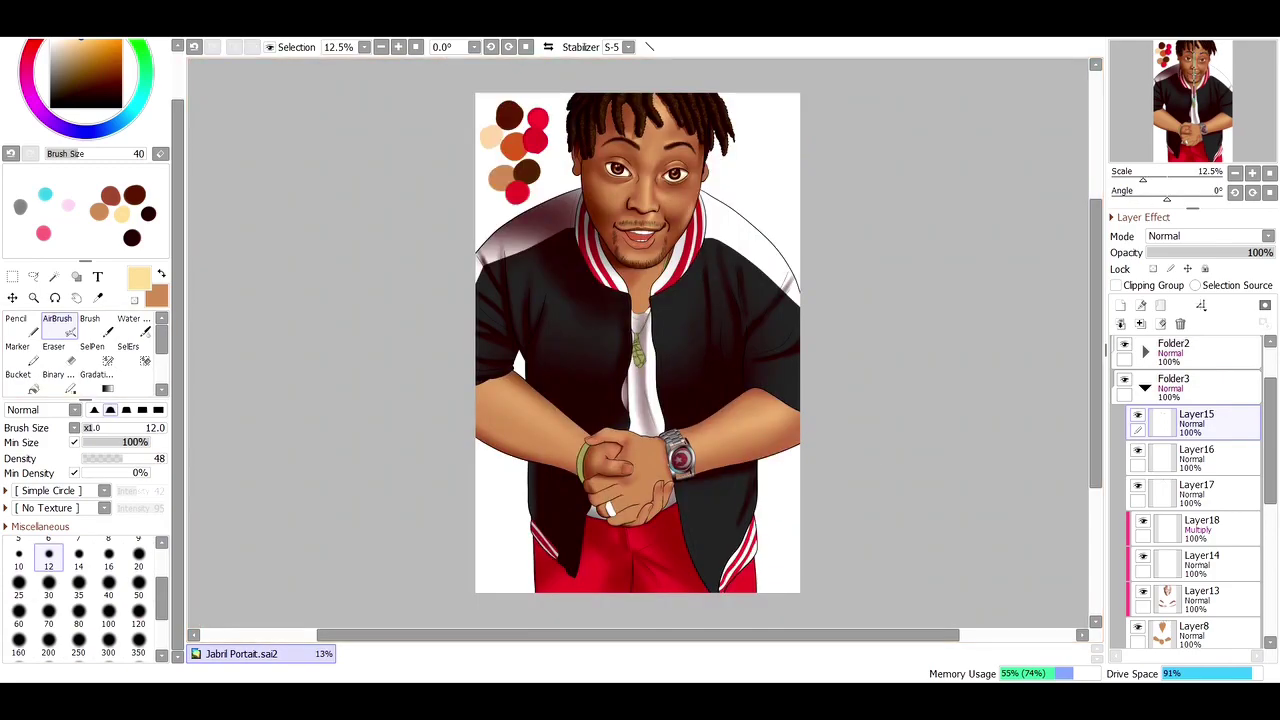